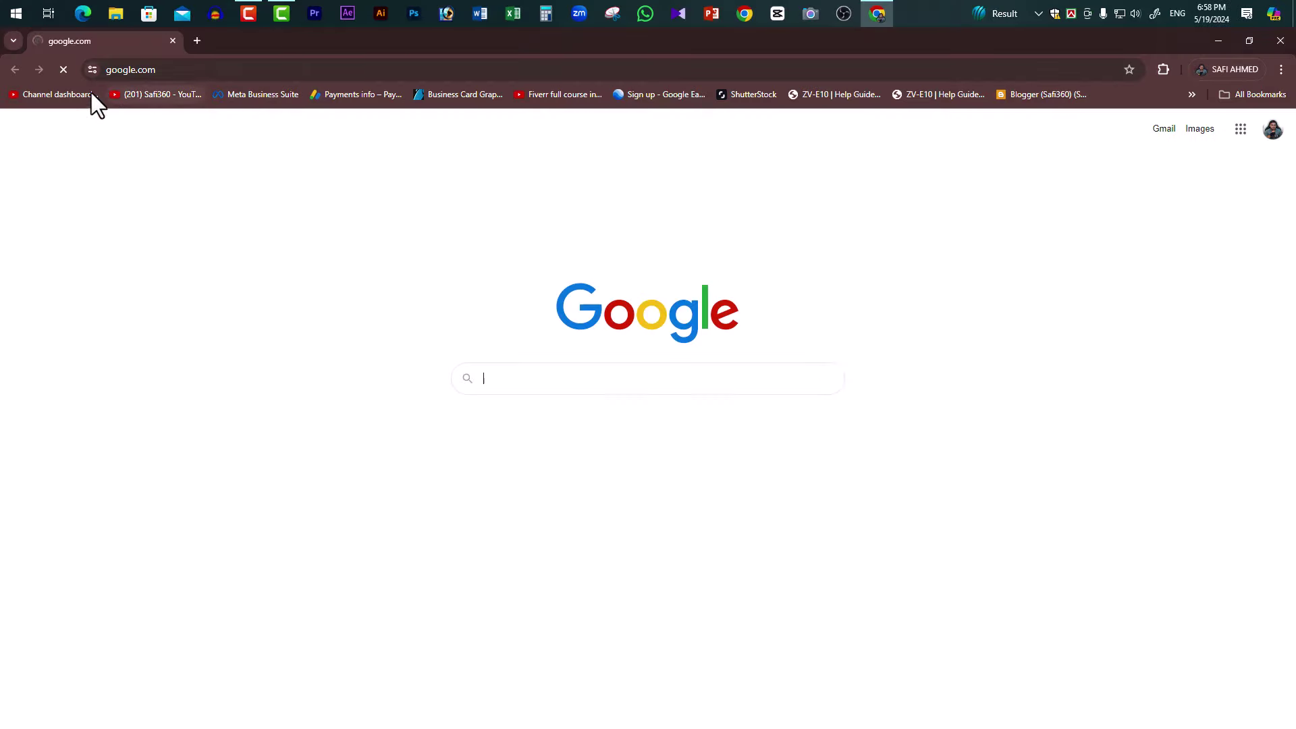
# Step: Search Google for 'adobe software pricing' and open Adobe's Creative Cloud Plans result
pyautogui.write('adobe softw')
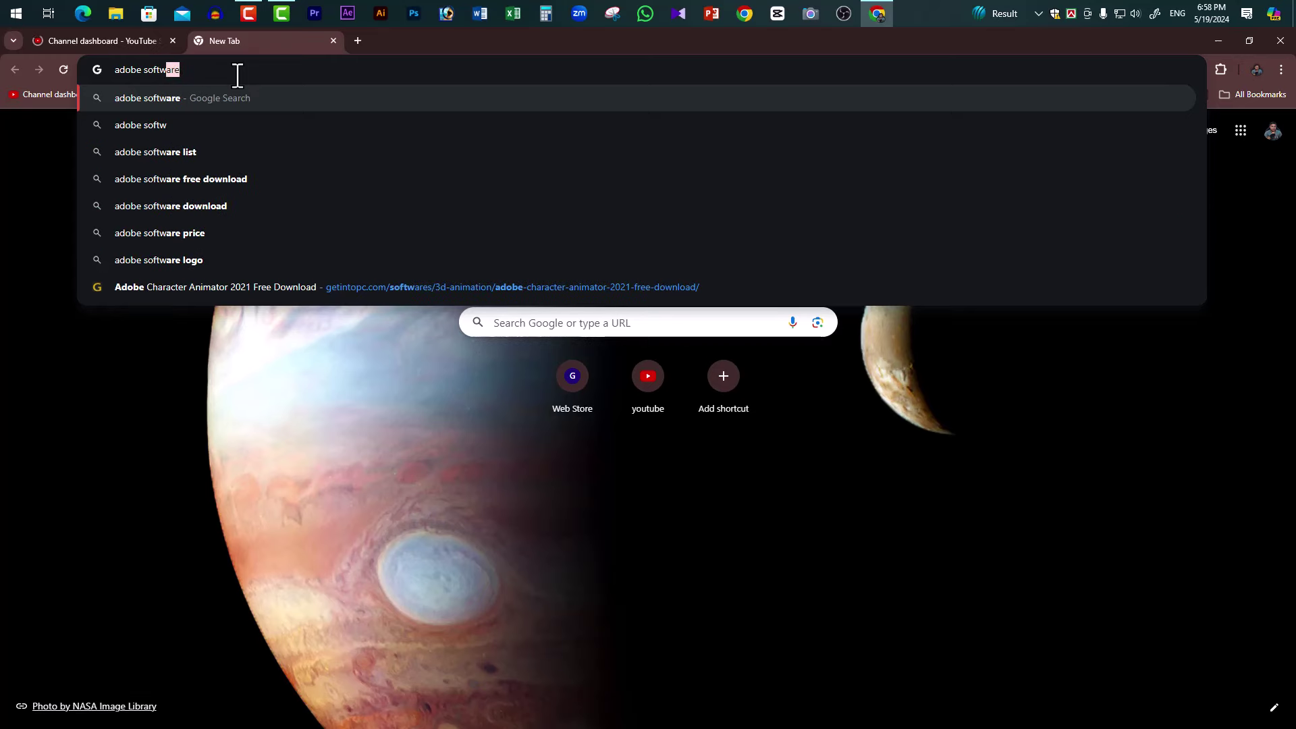
pyautogui.write('are pricing')
pyautogui.press('Return')
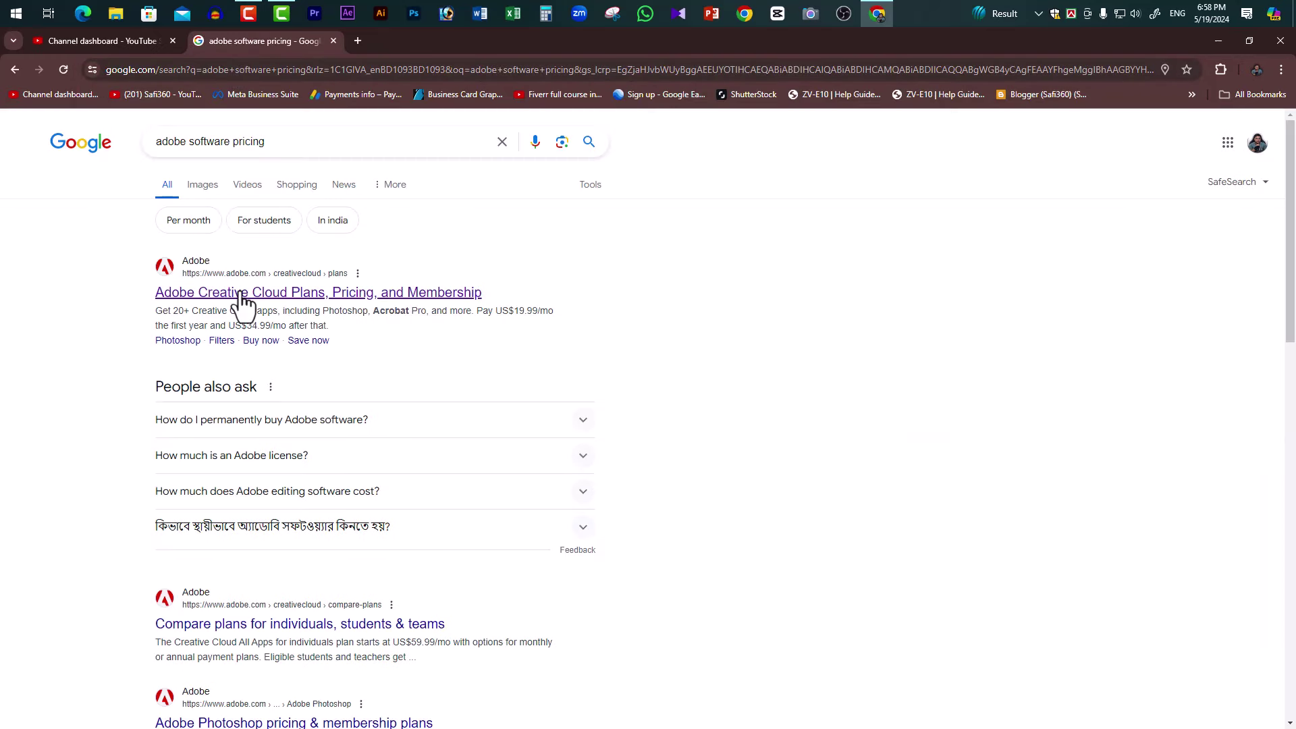
pyautogui.click(244, 294)
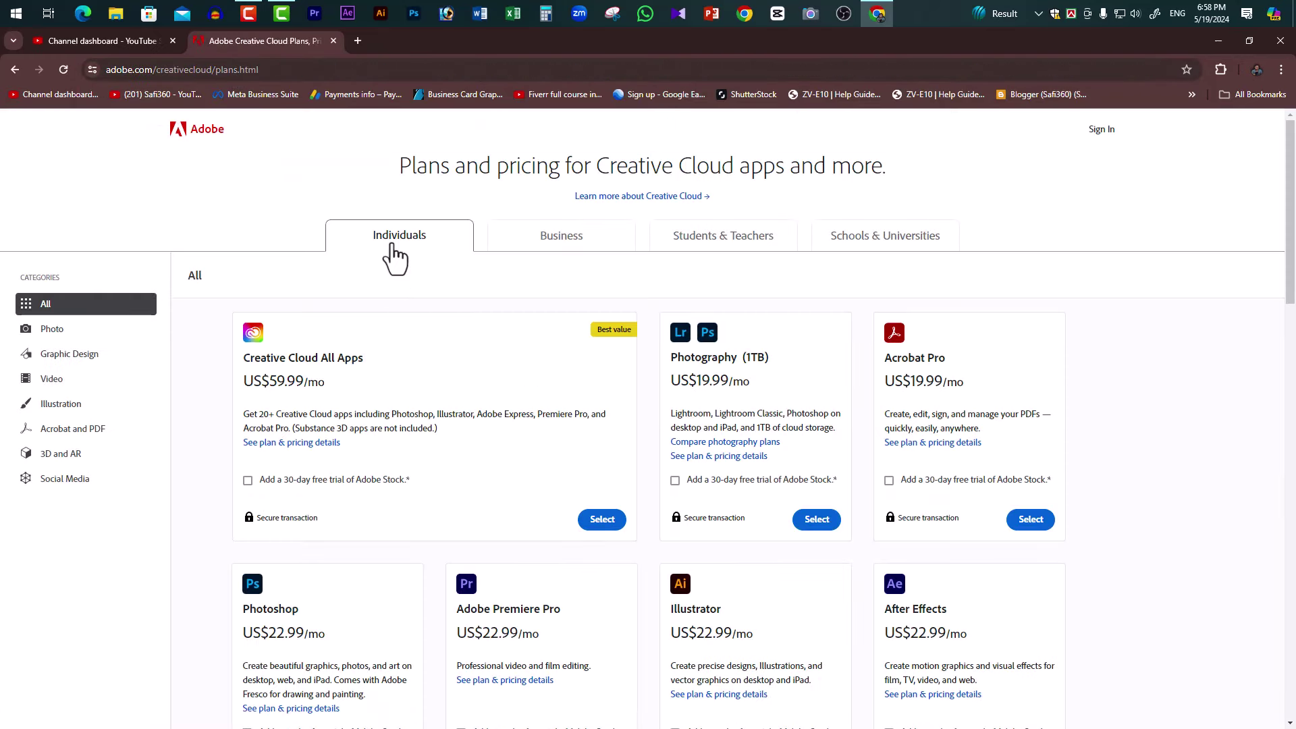
# Step: Zoom in on the Creative Cloud plans page and scroll through the plans grid
pyautogui.hotkey('ctrl', '+')
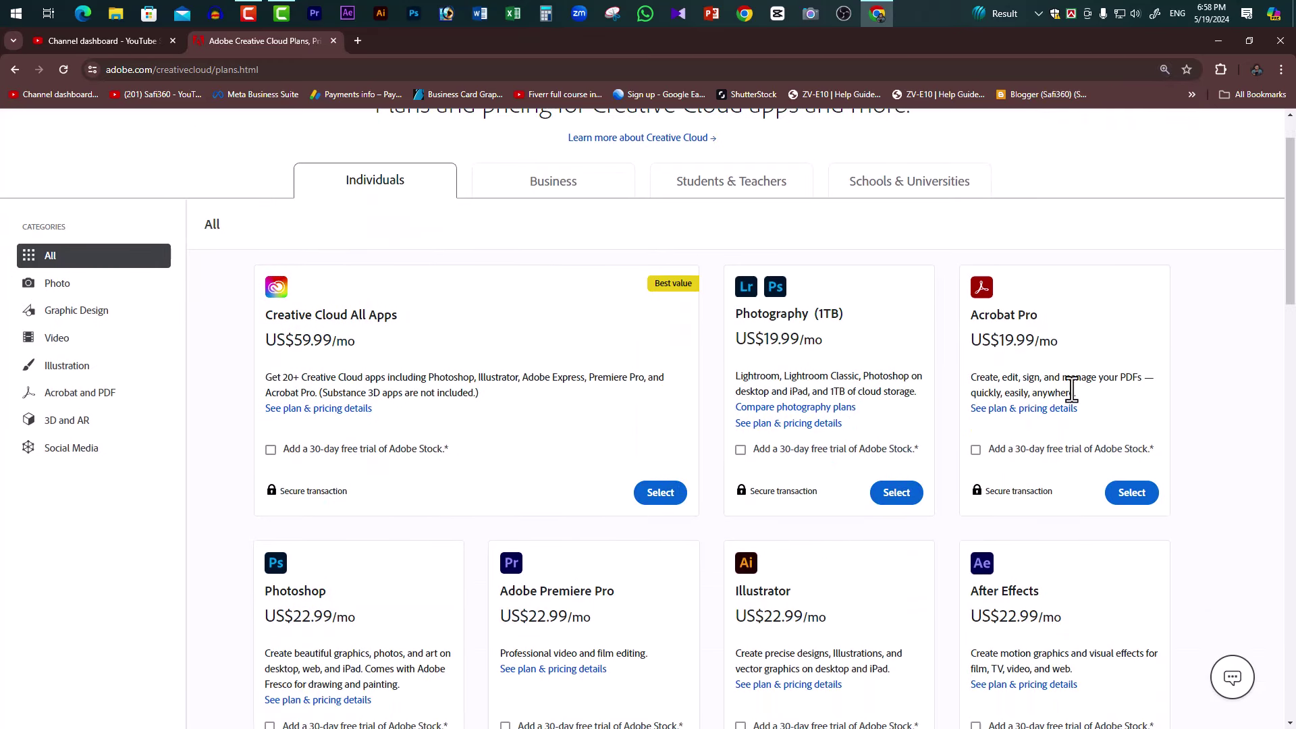
pyautogui.scroll(-3, 1027, 466)
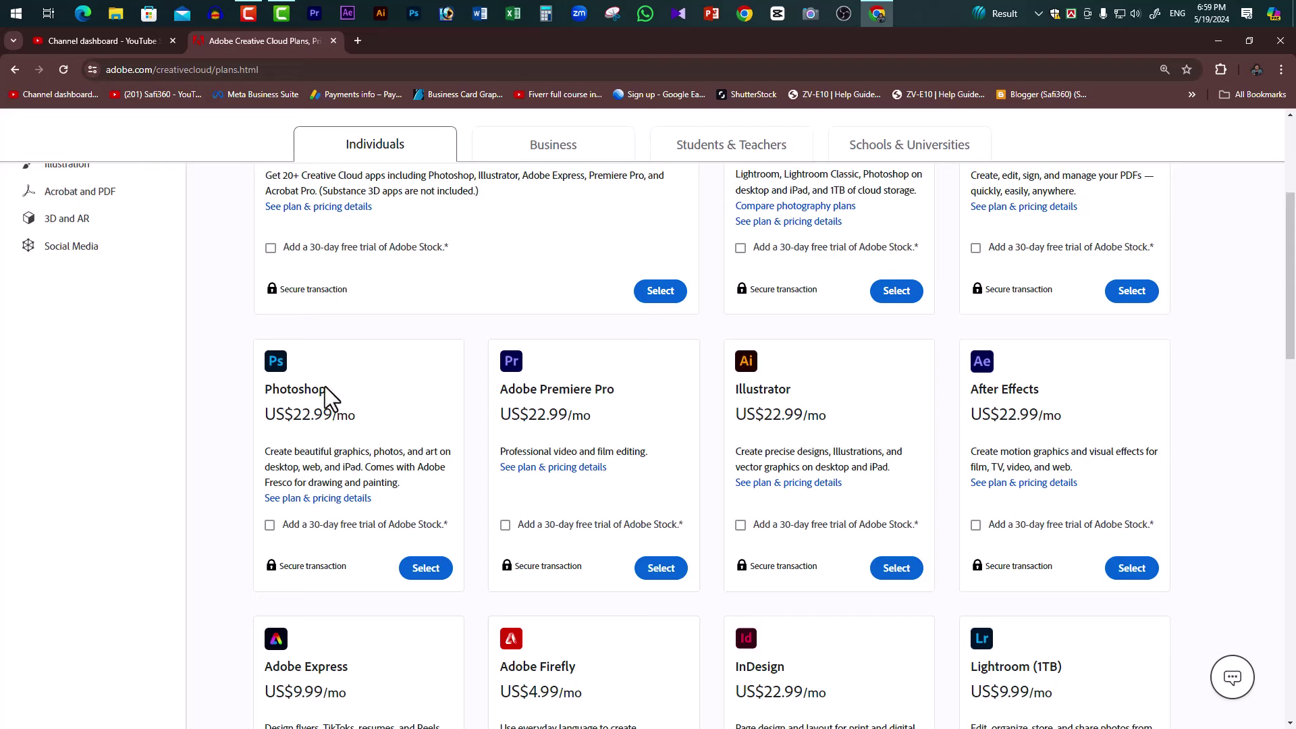
pyautogui.scroll(-1, 1062, 537)
pyautogui.scroll(-1, 1065, 550)
pyautogui.scroll(-1, 1032, 532)
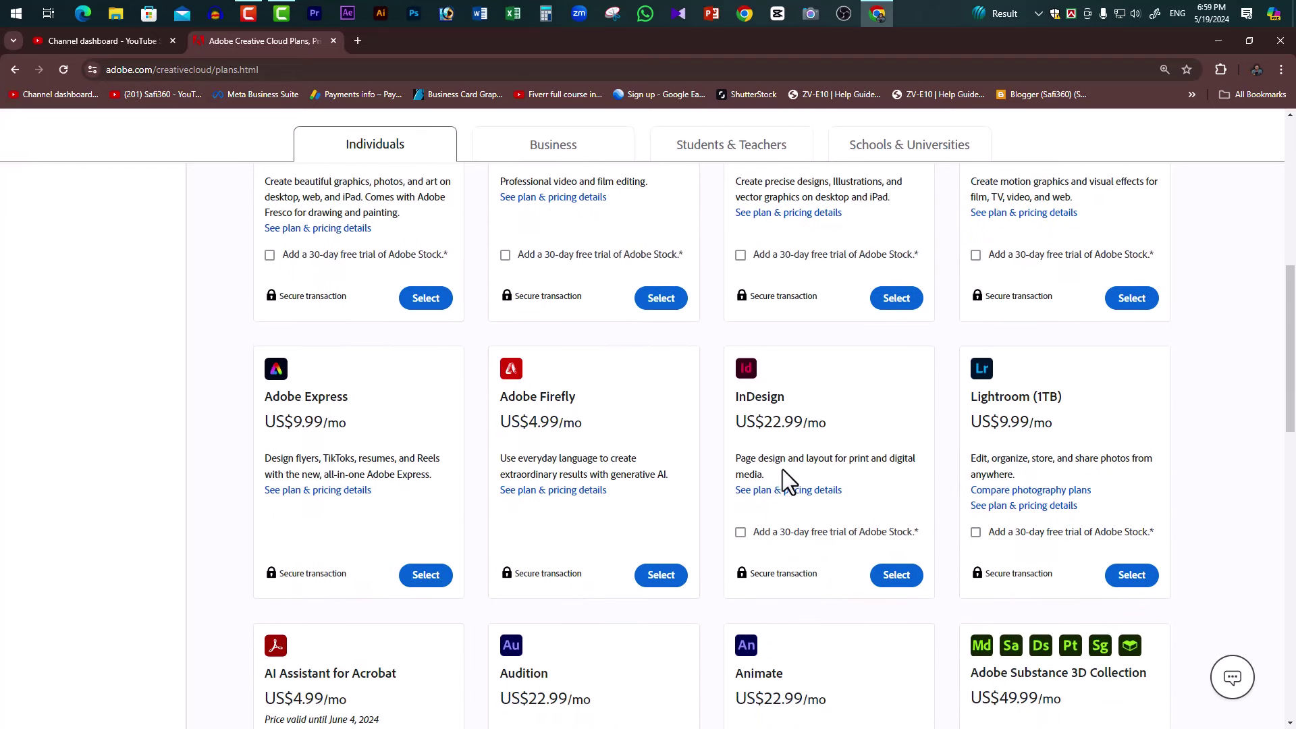
pyautogui.scroll(-2, 784, 480)
pyautogui.scroll(-5, 500, 454)
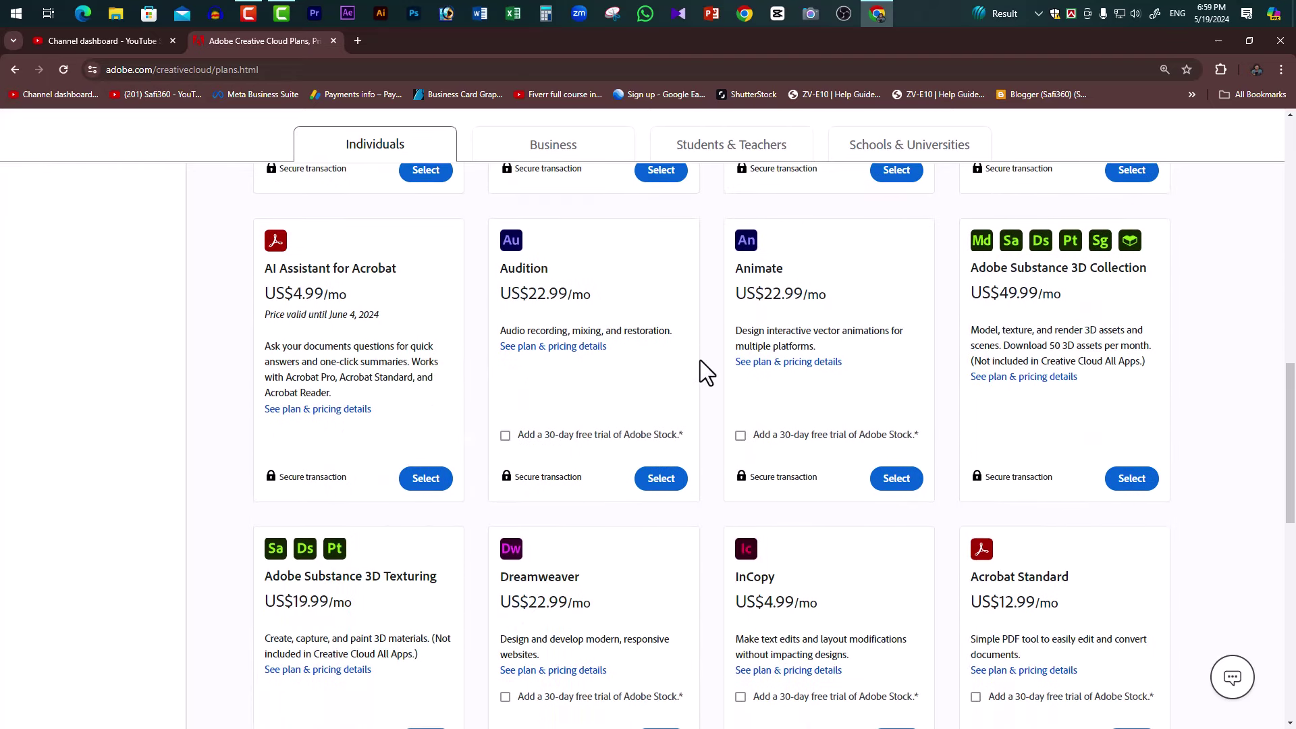
pyautogui.scroll(-6, 486, 445)
pyautogui.scroll(20, 605, 415)
# Step: Compare the Students & Teachers, Individuals and Schools & Universities plan prices
pyautogui.click(722, 253)
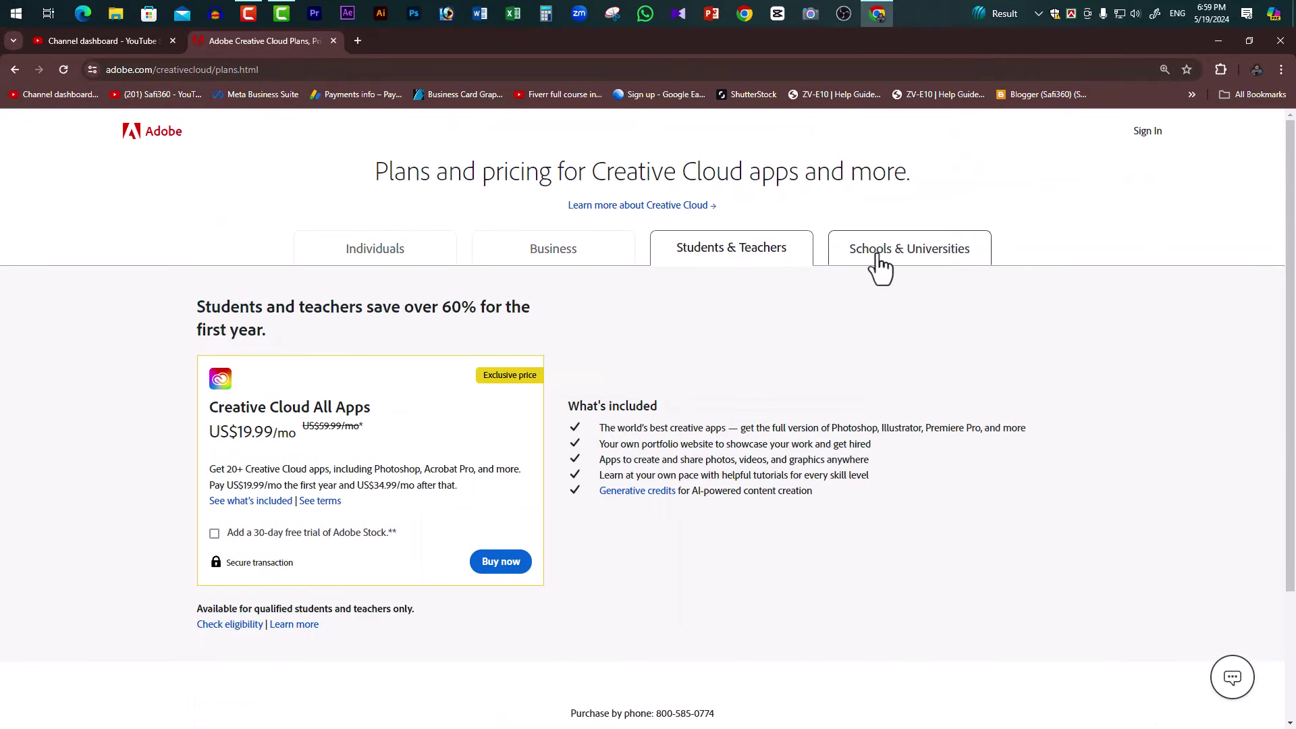
pyautogui.click(414, 260)
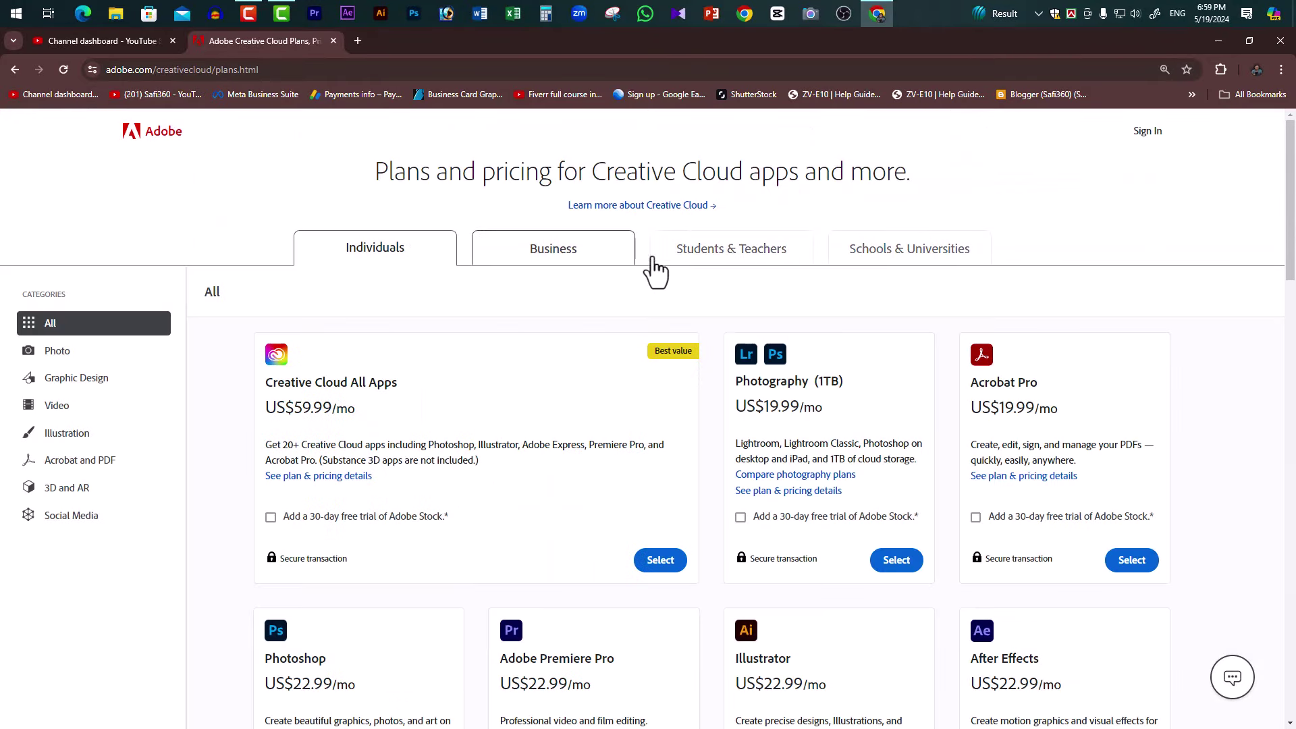
pyautogui.click(885, 267)
pyautogui.click(742, 270)
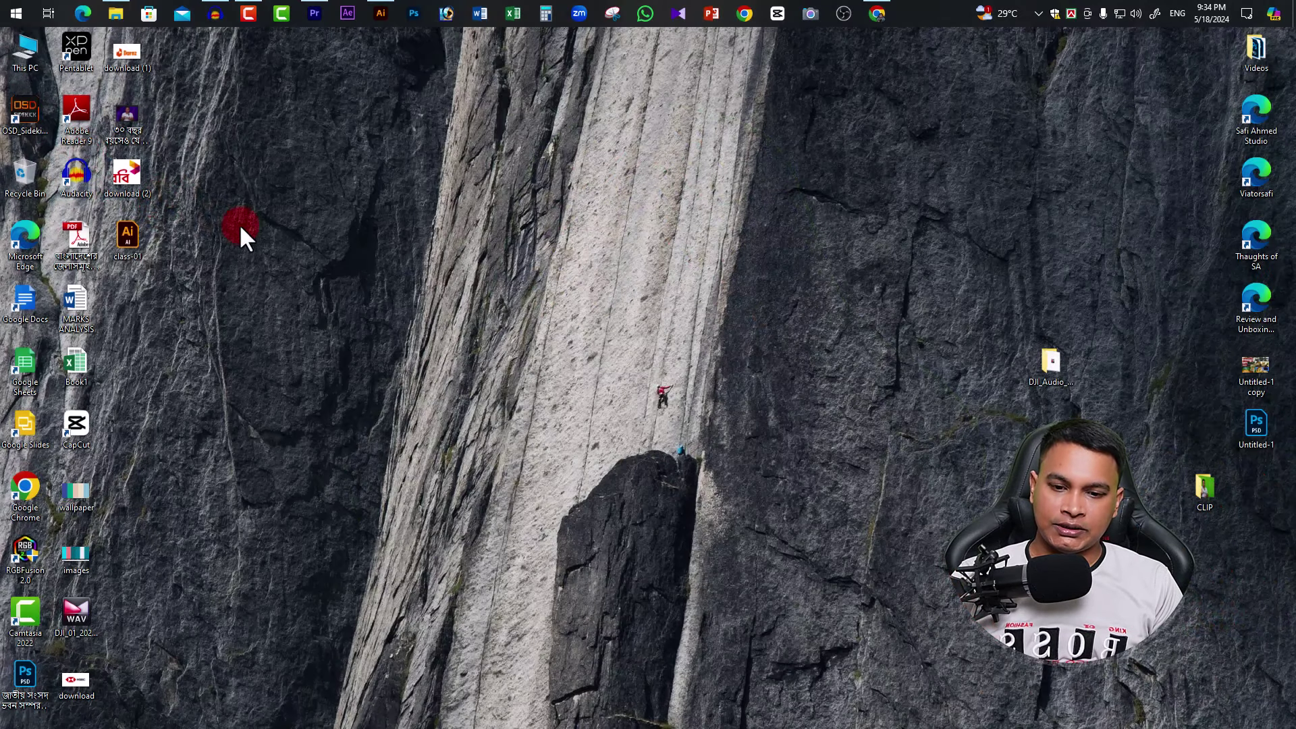
# Step: Launch Adobe Illustrator from the Windows Start menu app list
pyautogui.click(10, 12)
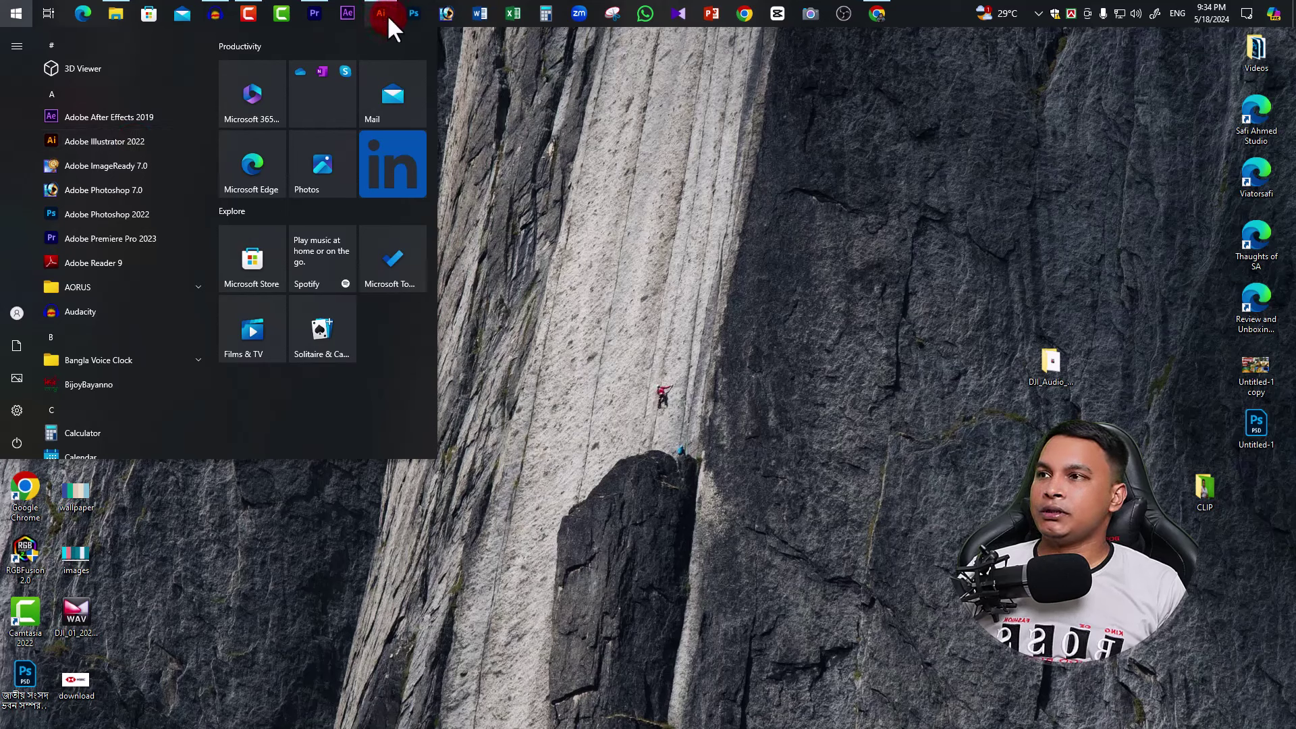
pyautogui.moveTo(381, 13)
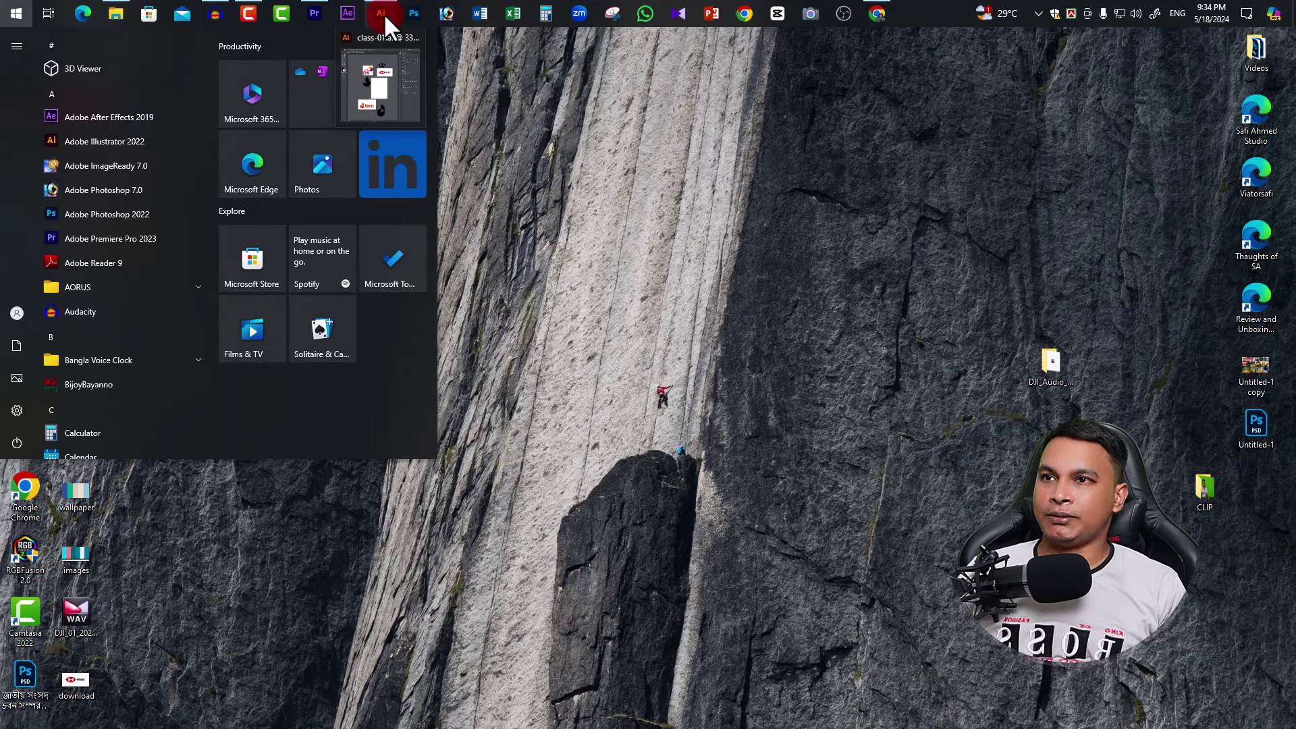
pyautogui.click(118, 141)
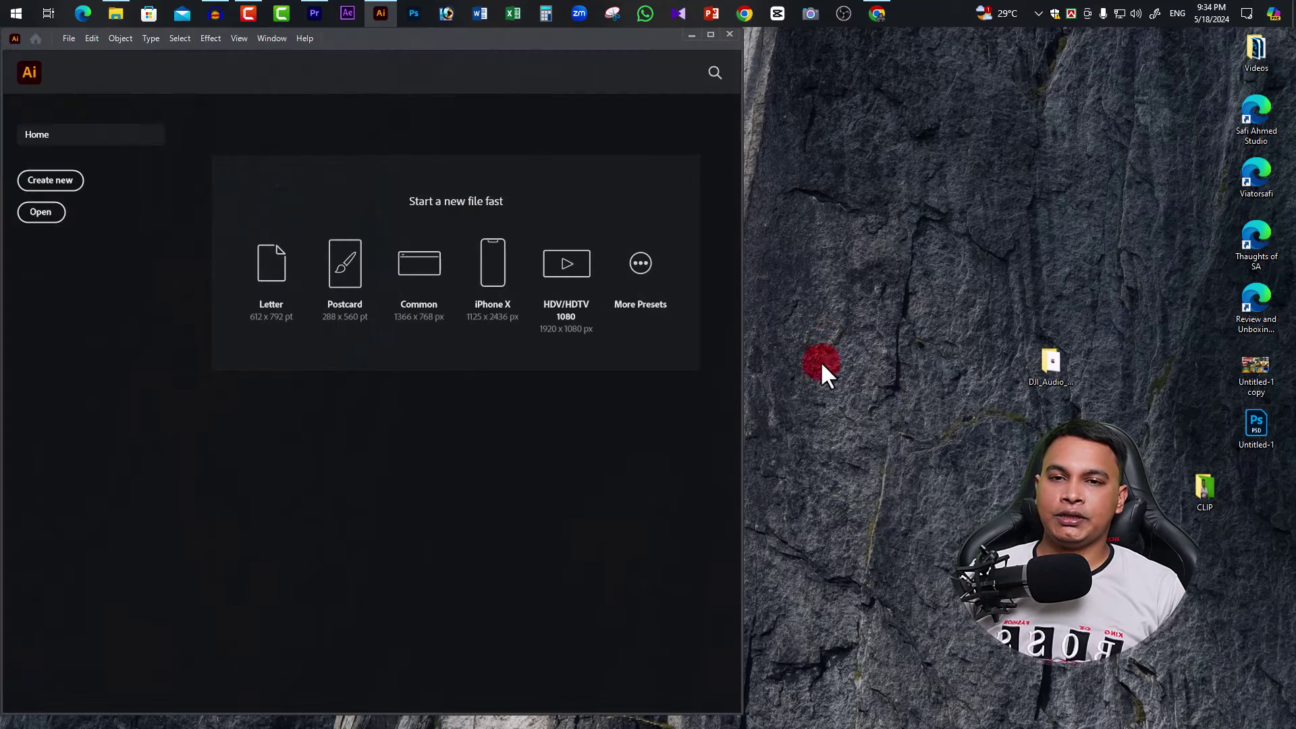
# Step: Maximize the Illustrator window so its Home screen fills the display
pyautogui.click(712, 36)
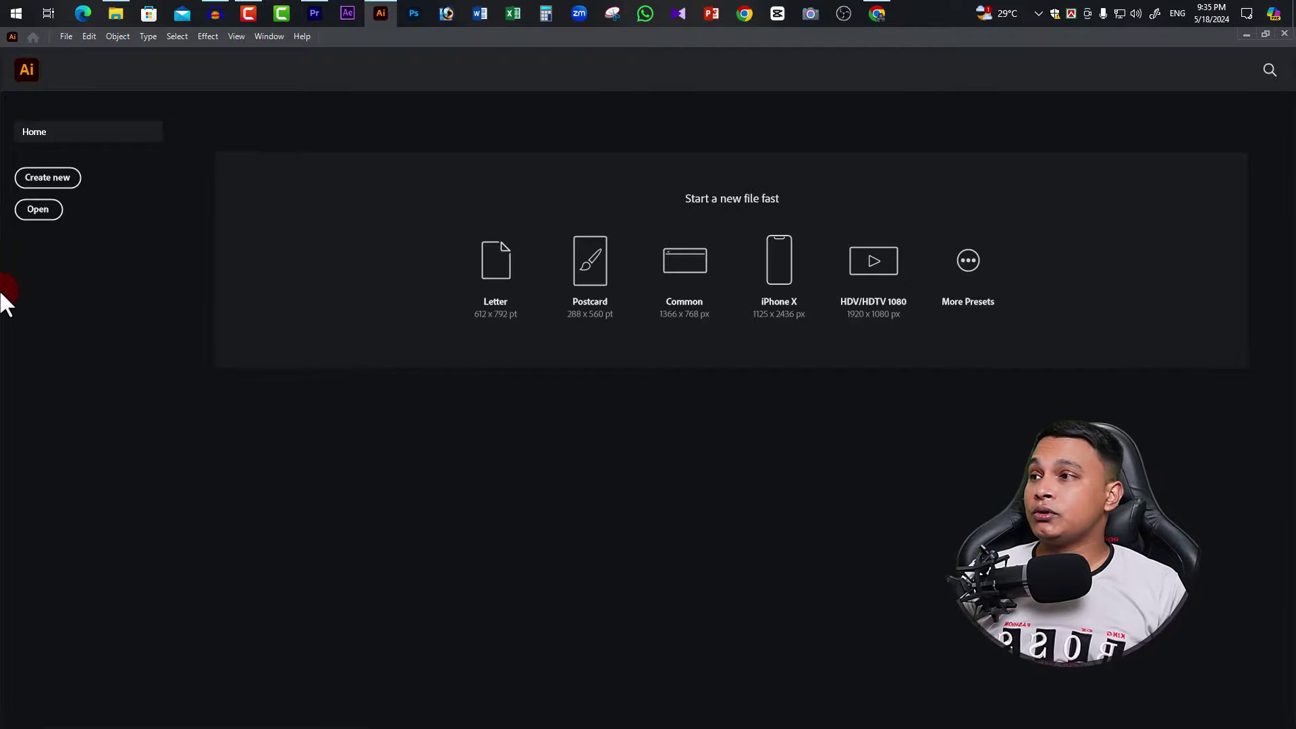
# Step: Open the class-01 Illustrator file from the Desktop in a maximized Open dialog
pyautogui.click(39, 209)
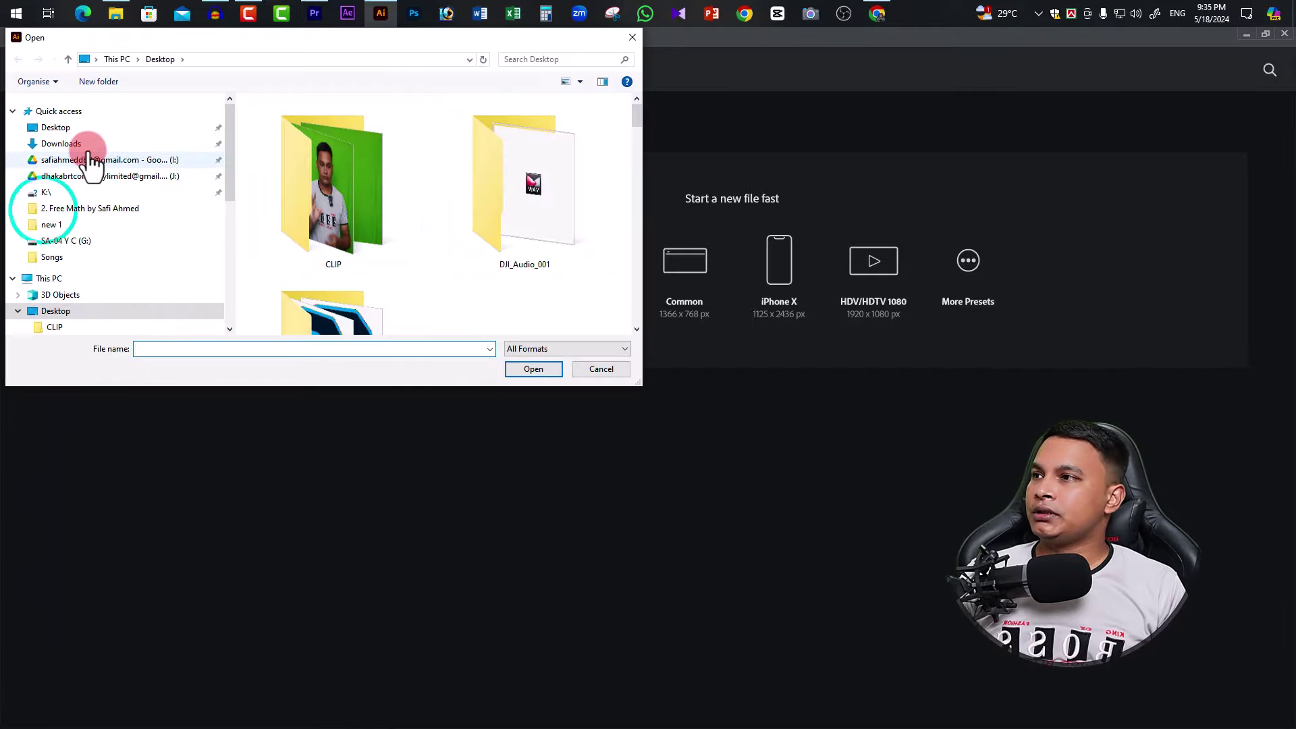
pyautogui.click(54, 127)
pyautogui.scroll(-3, 478, 225)
pyautogui.scroll(-3, 480, 225)
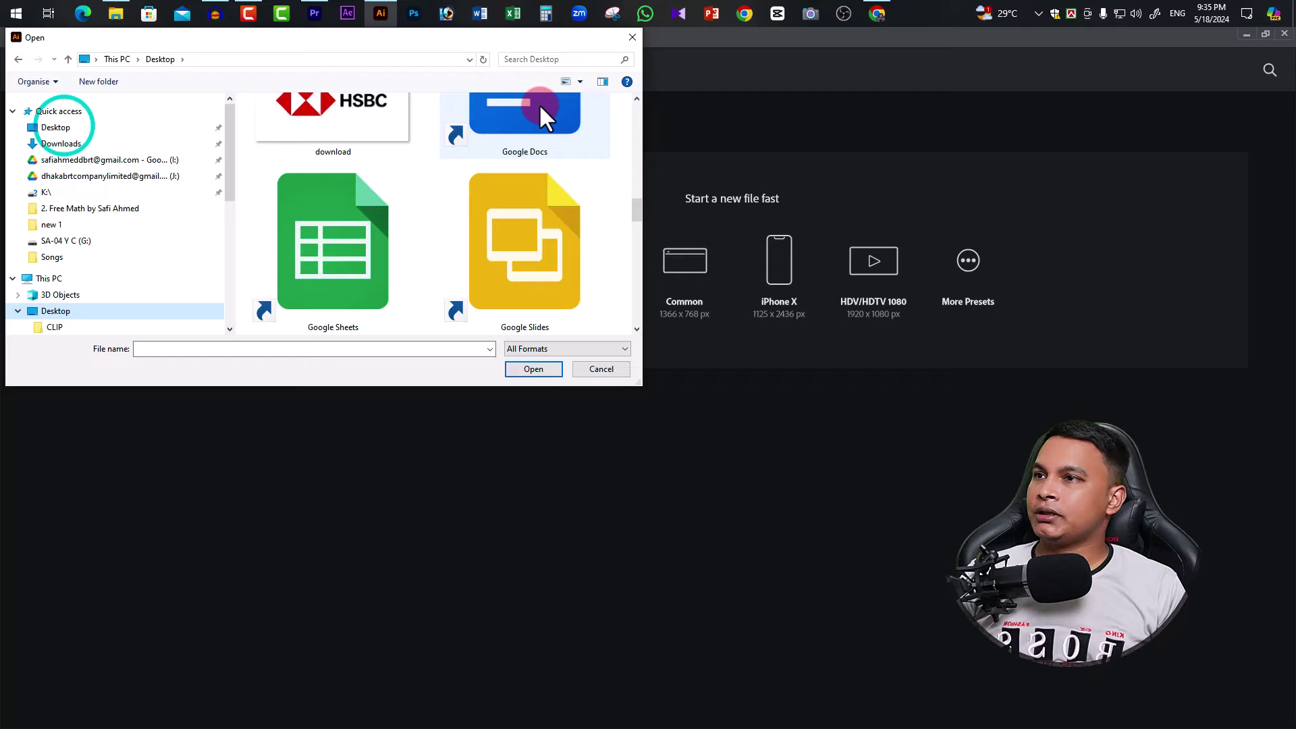
pyautogui.doubleClick(540, 39)
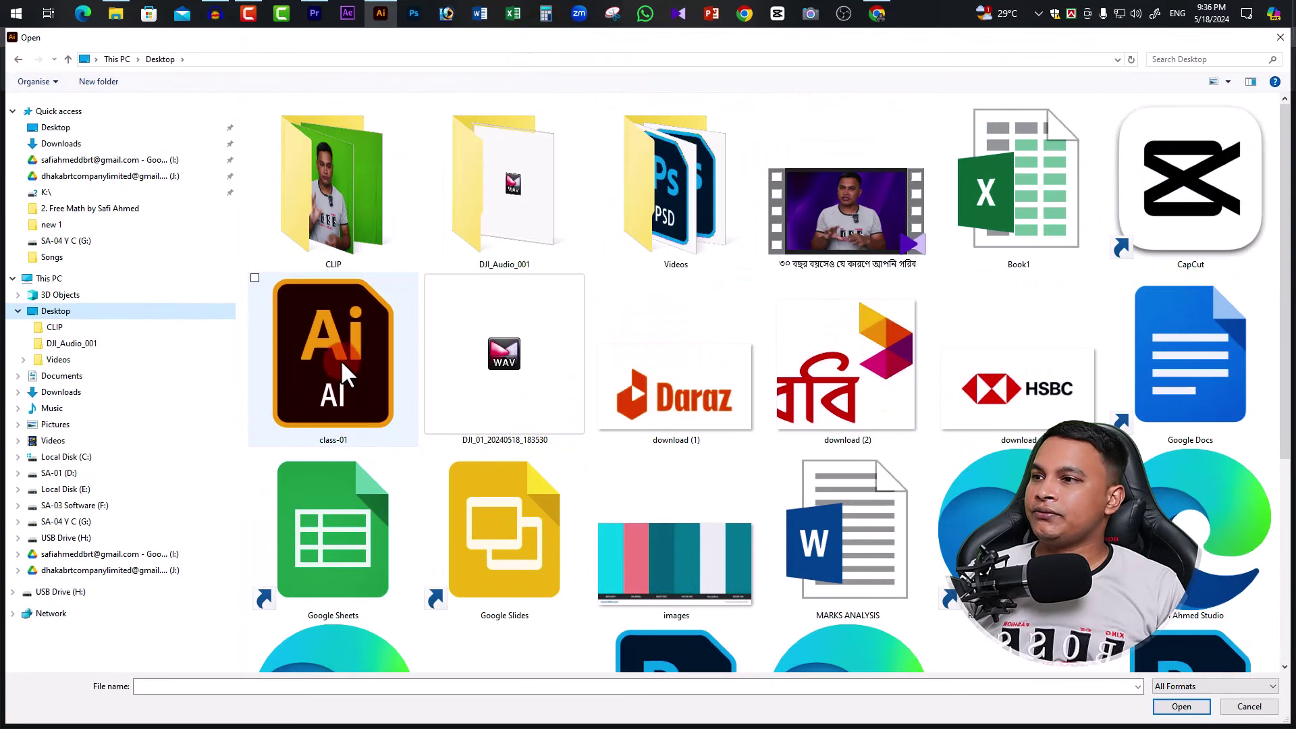
pyautogui.click(344, 373)
pyautogui.click(1181, 707)
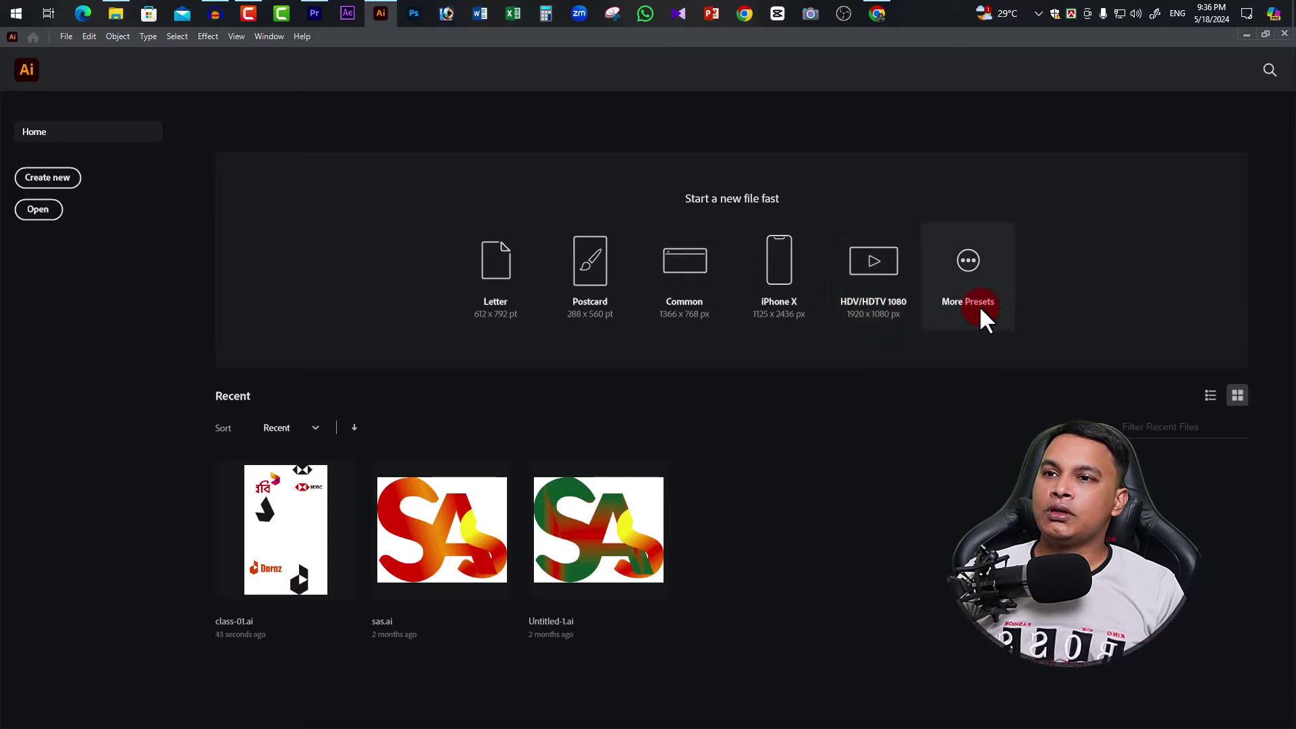
# Step: Browse the Saved, Mobile, Web, Print, Film & Video and Art & Illustration presets, then close
pyautogui.click(974, 277)
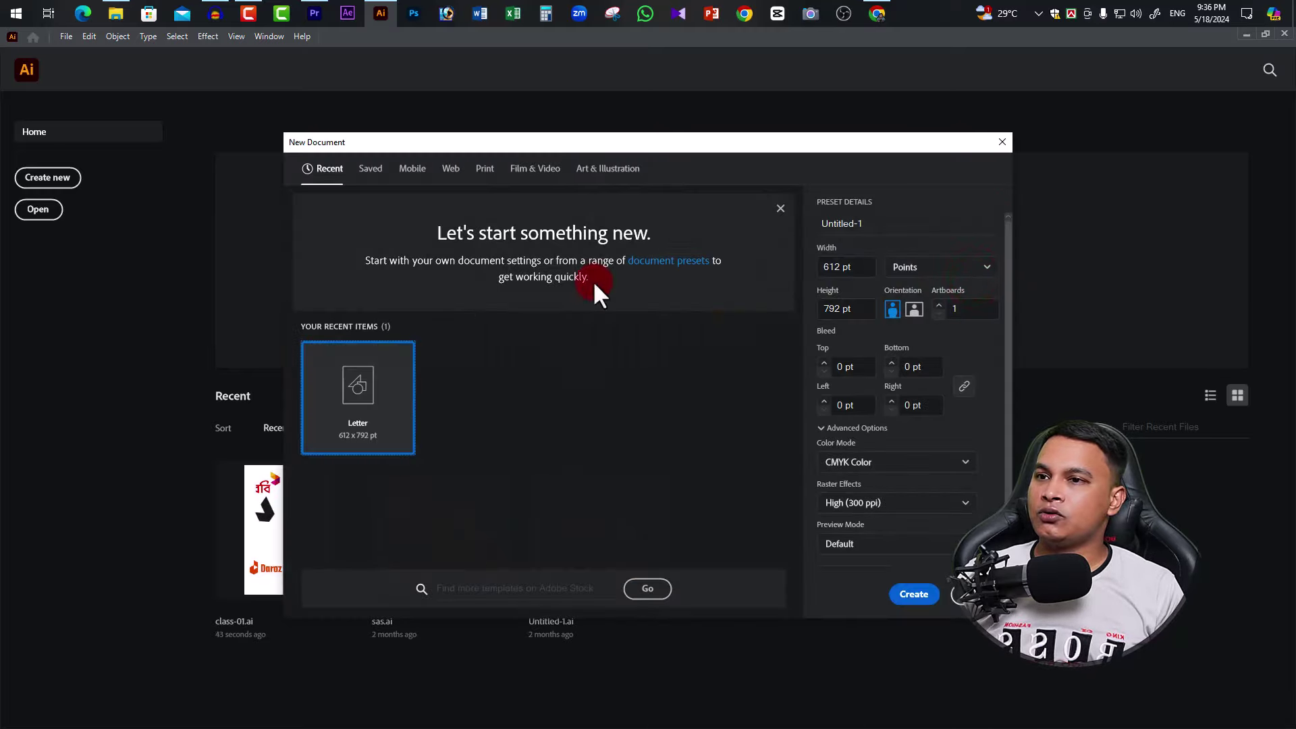
pyautogui.moveTo(403, 153); pyautogui.dragTo(476, 127)
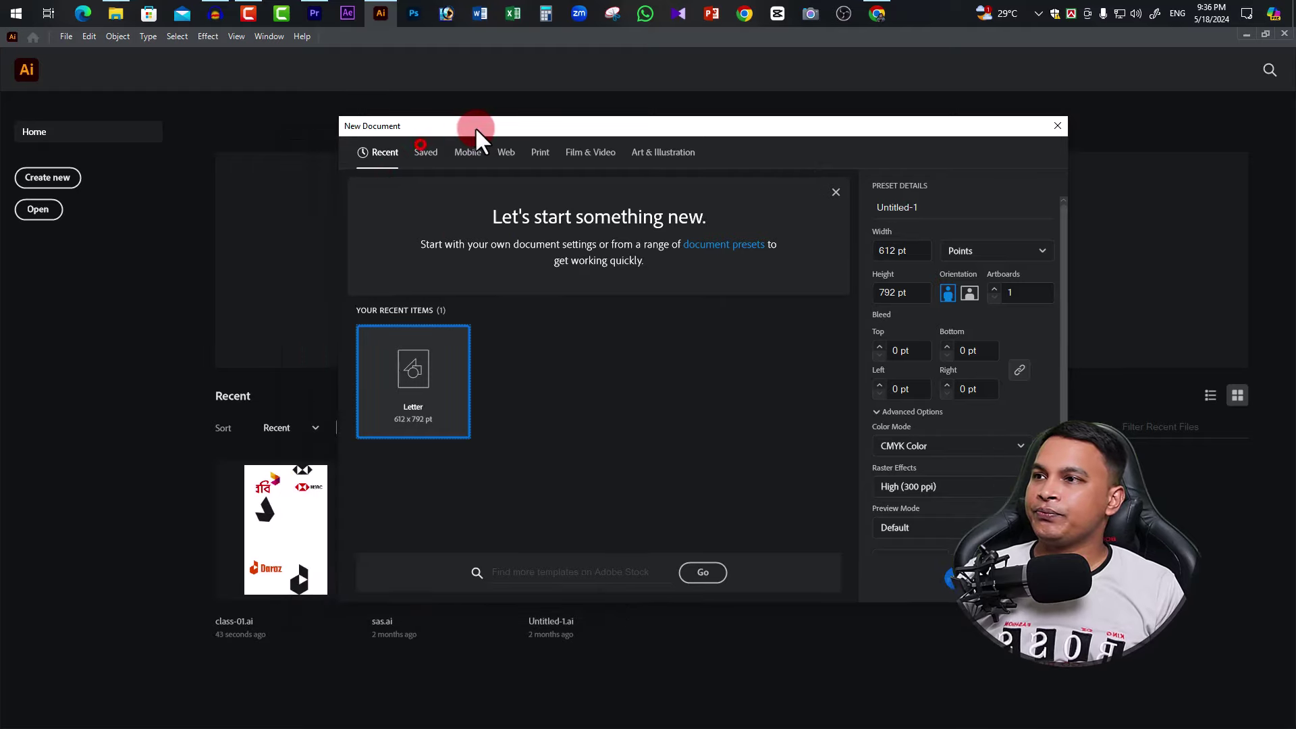
pyautogui.click(424, 152)
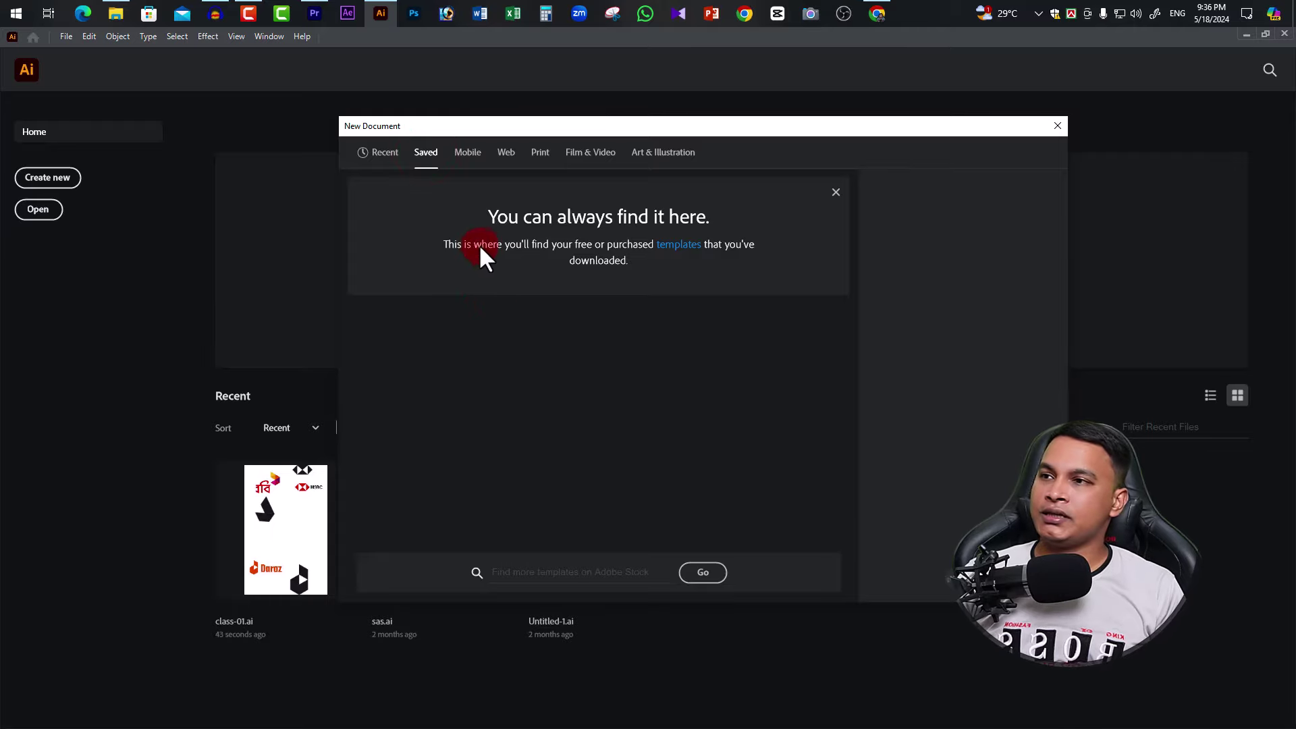
pyautogui.click(461, 154)
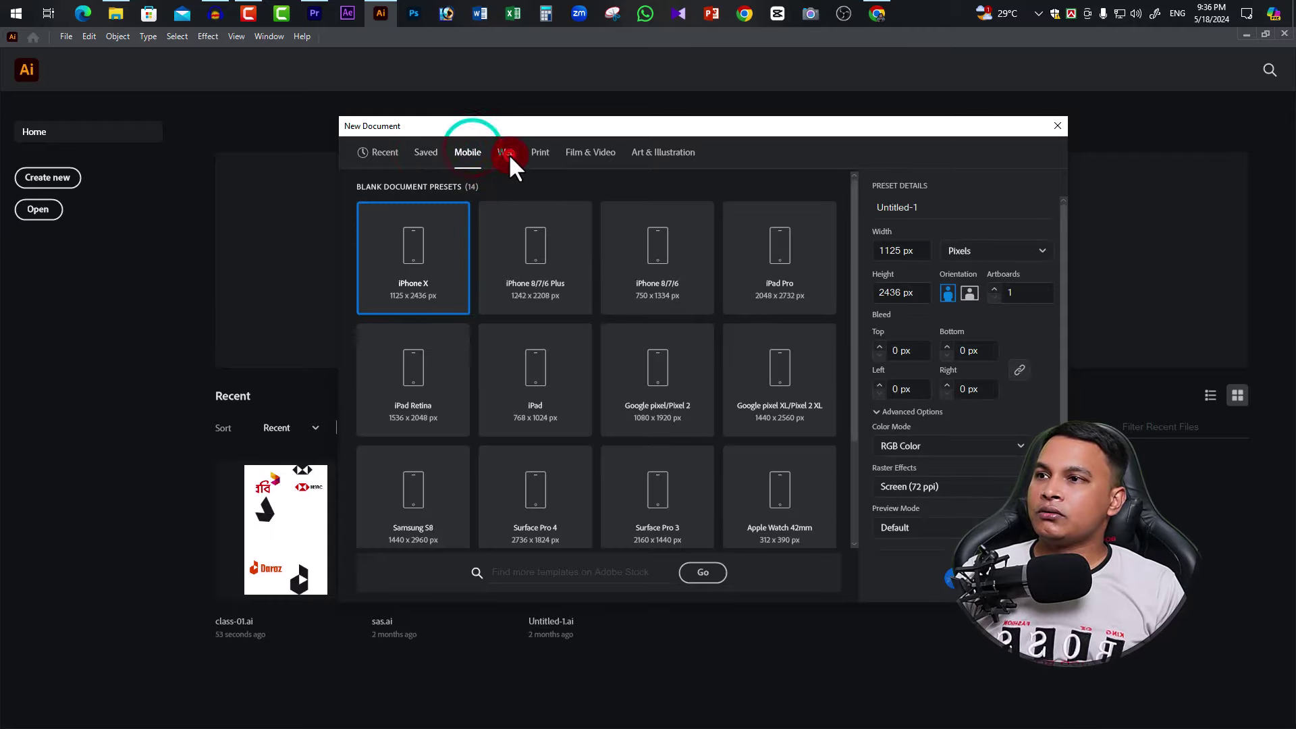
pyautogui.click(507, 153)
pyautogui.click(542, 154)
pyautogui.click(590, 152)
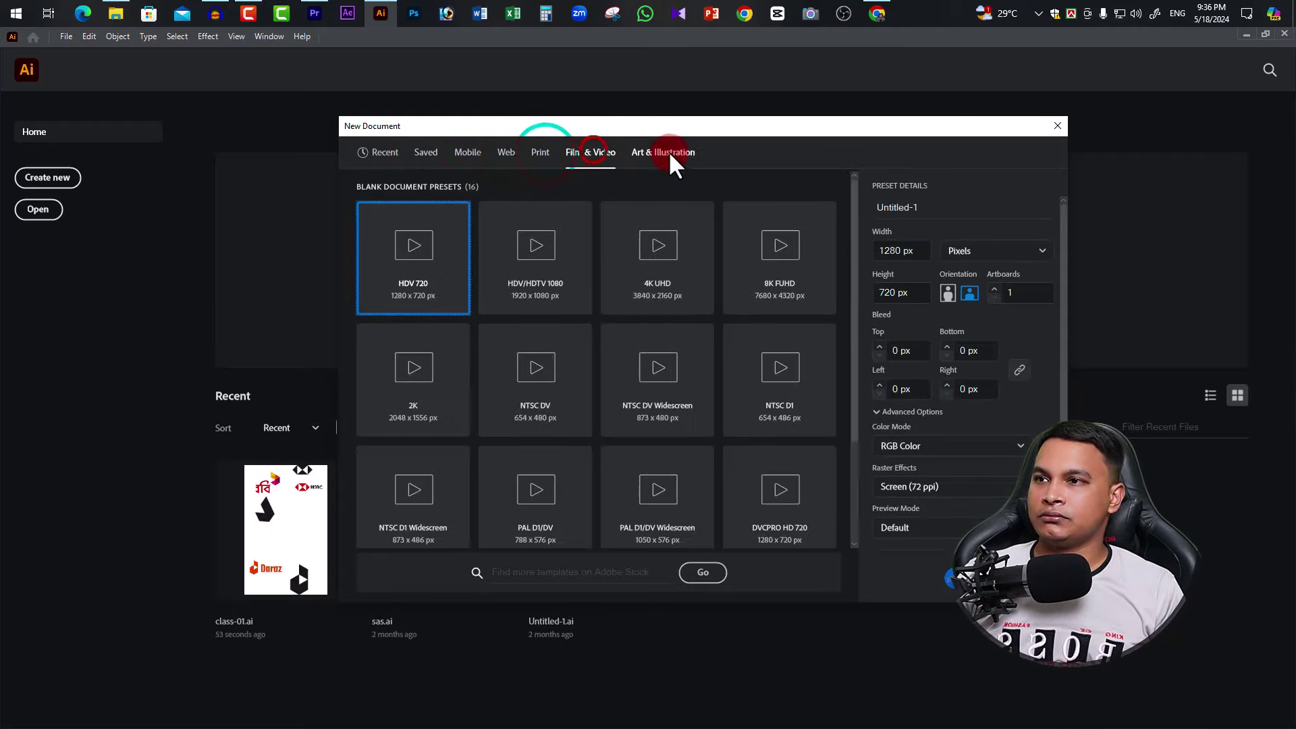
pyautogui.click(667, 152)
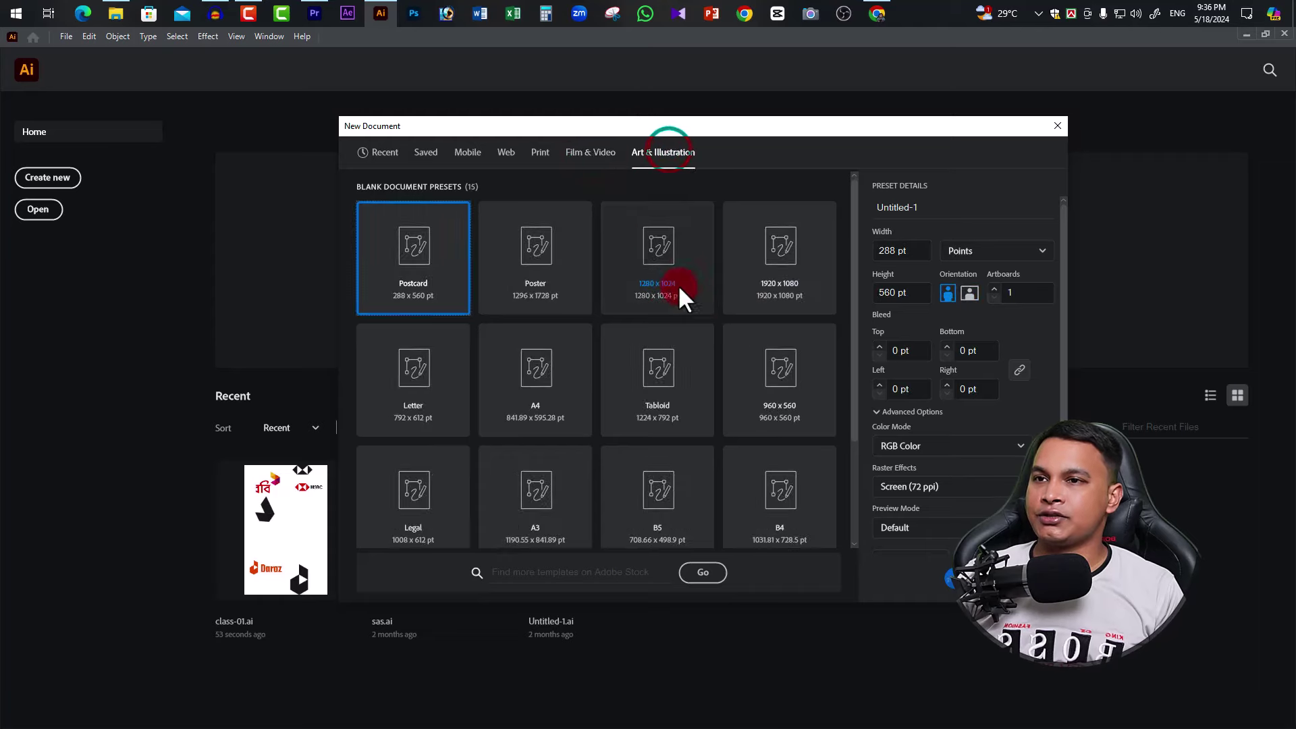
pyautogui.click(430, 151)
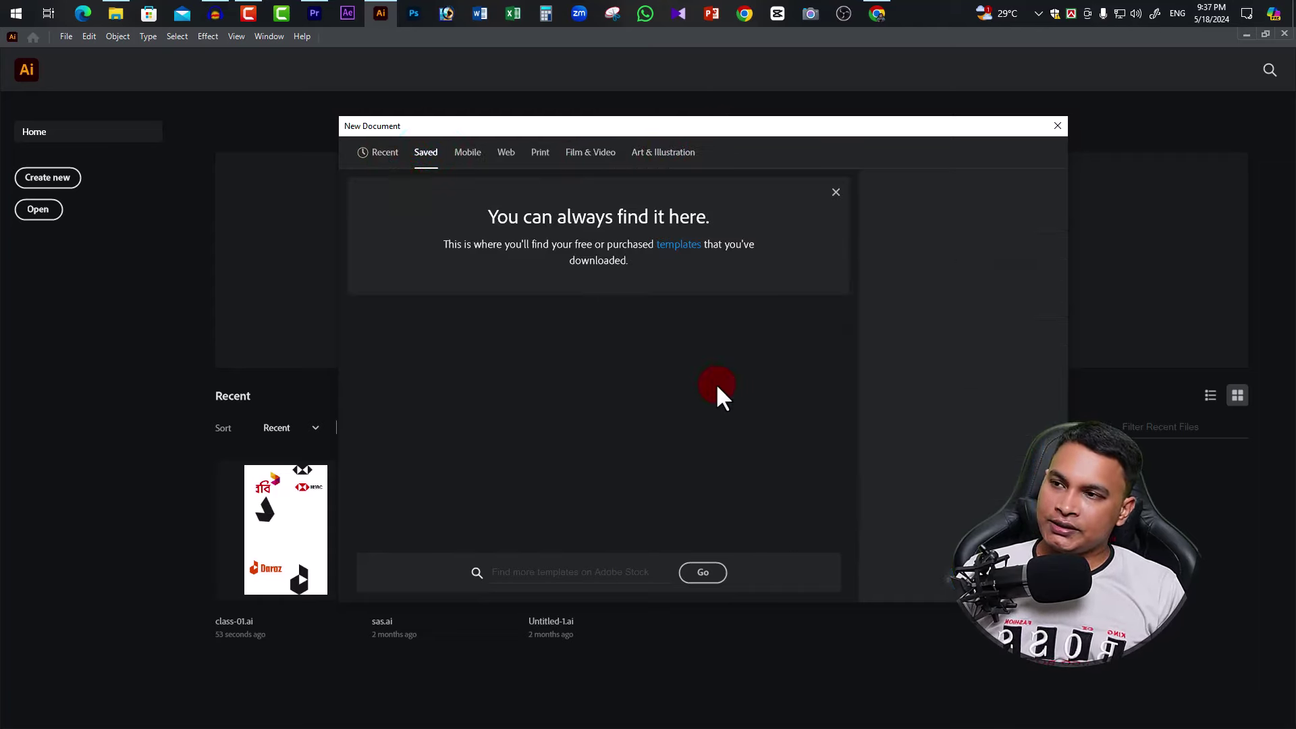
pyautogui.click(1058, 126)
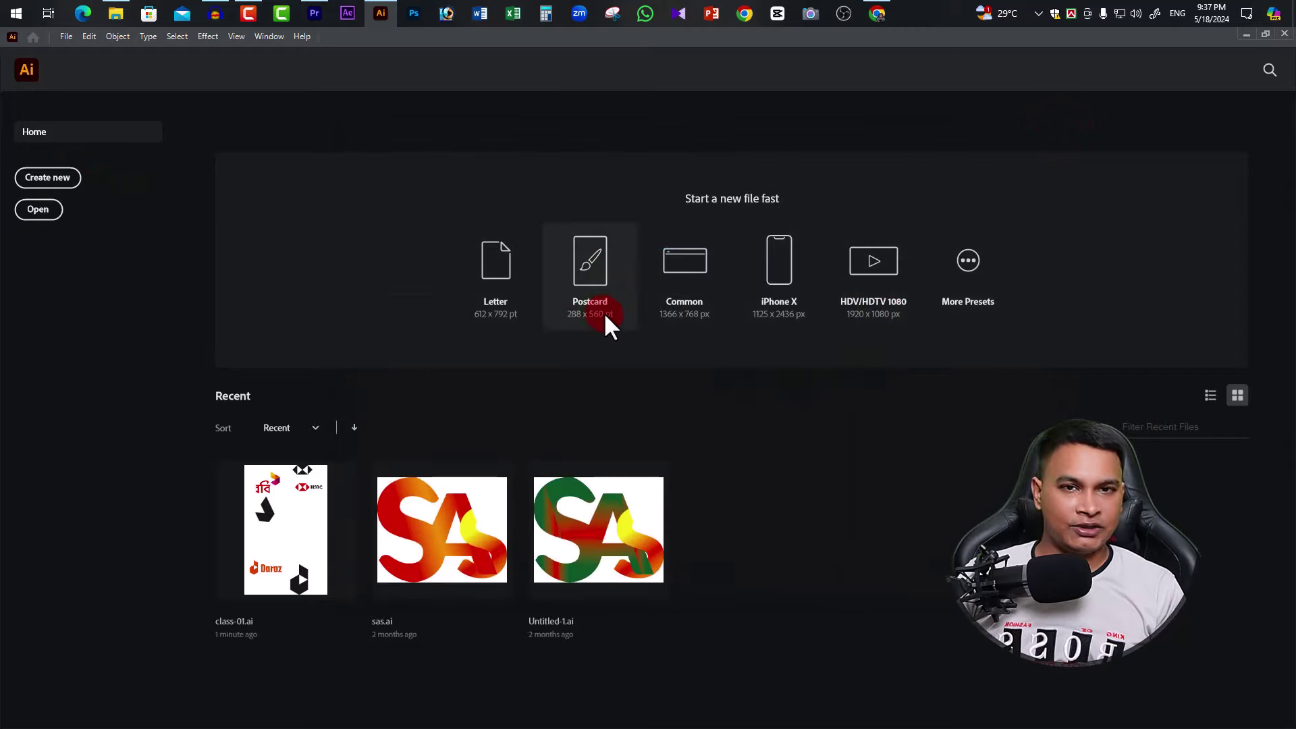
# Step: Start a new document, preview the Print A4 size, then load the Recent Letter 612 × 792 pt
pyautogui.click(54, 177)
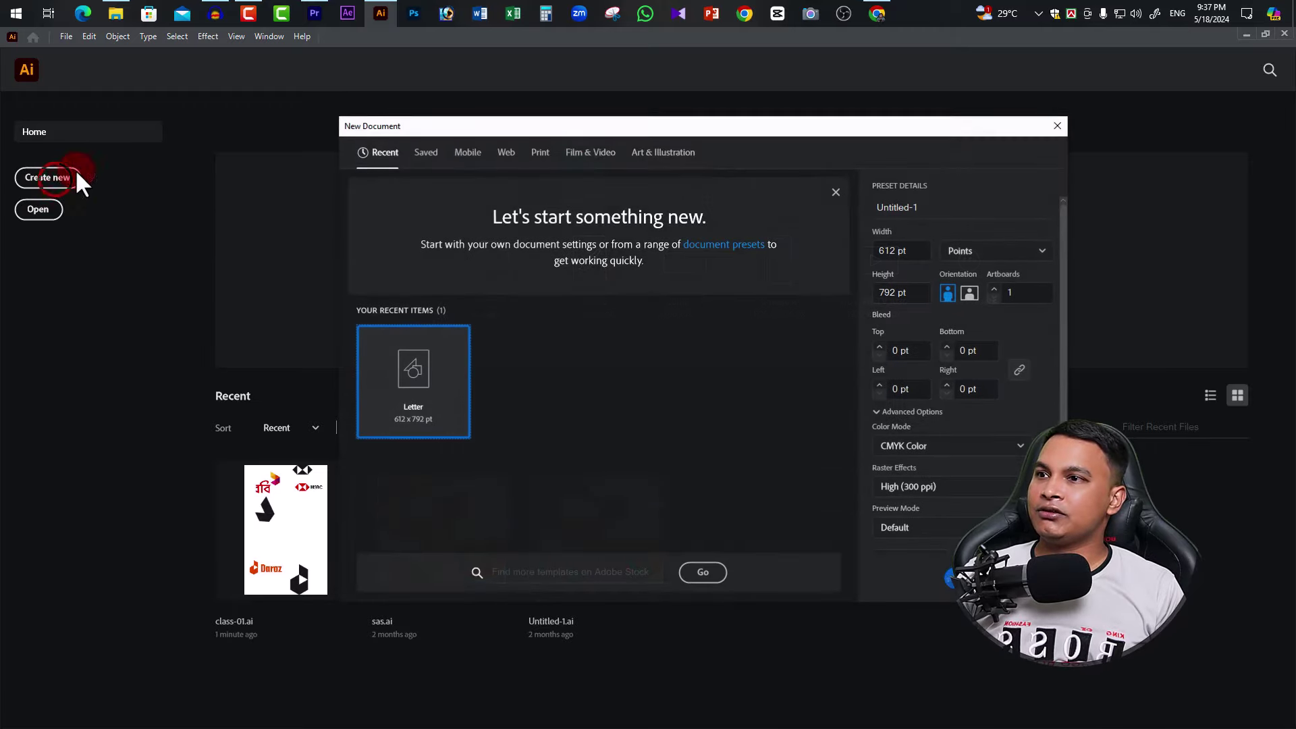
pyautogui.moveTo(711, 143); pyautogui.dragTo(586, 156)
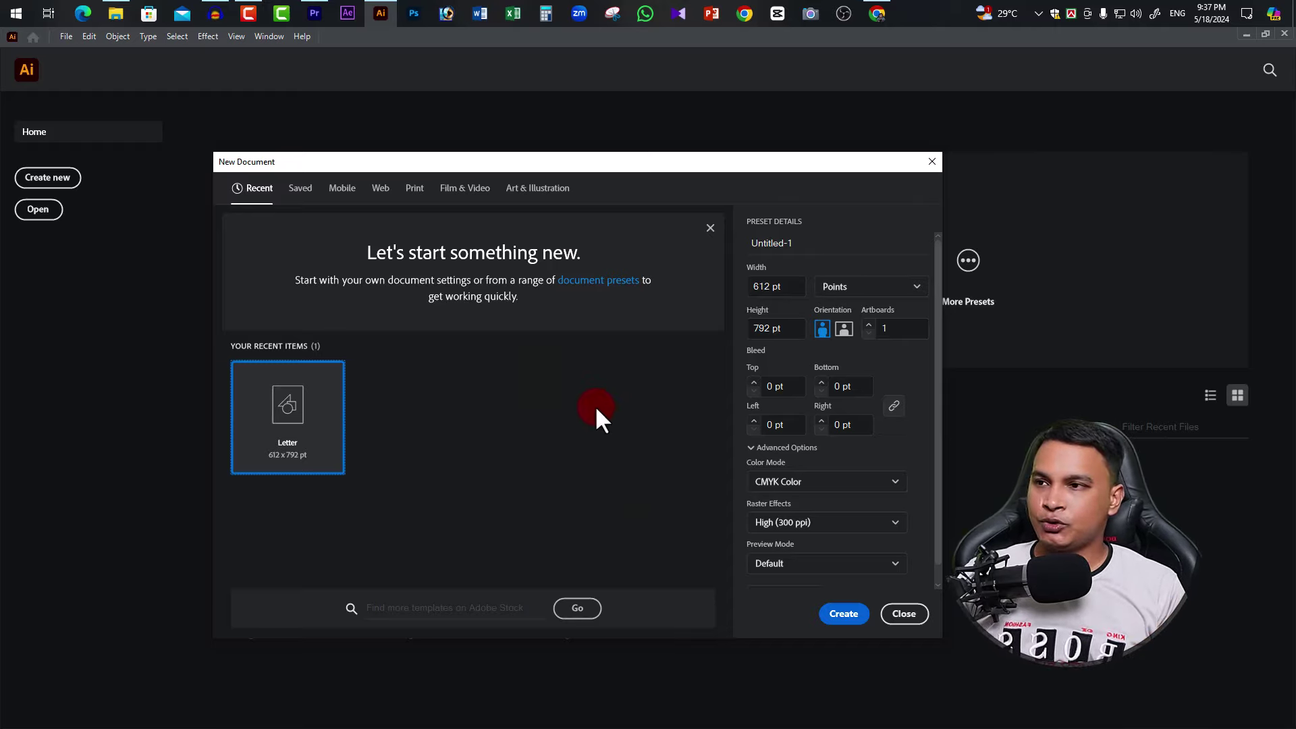
pyautogui.click(415, 189)
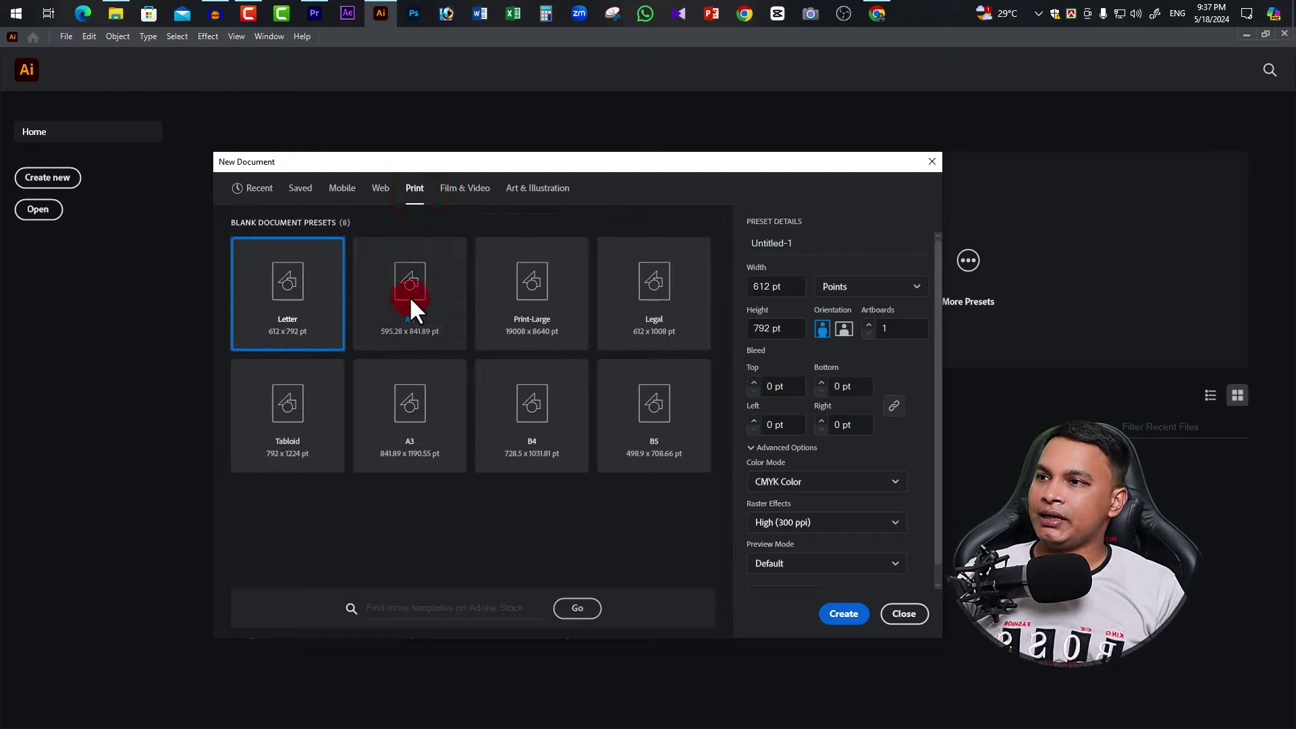
pyautogui.click(413, 295)
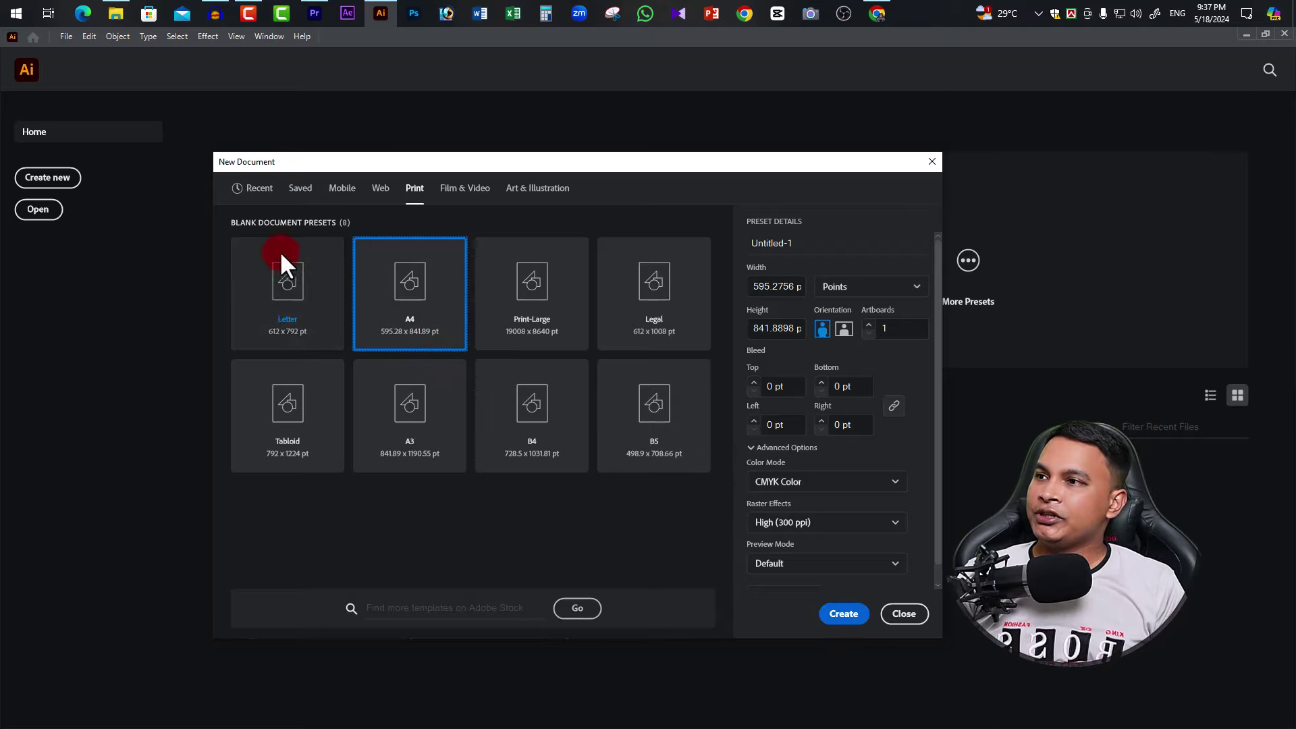
pyautogui.click(261, 189)
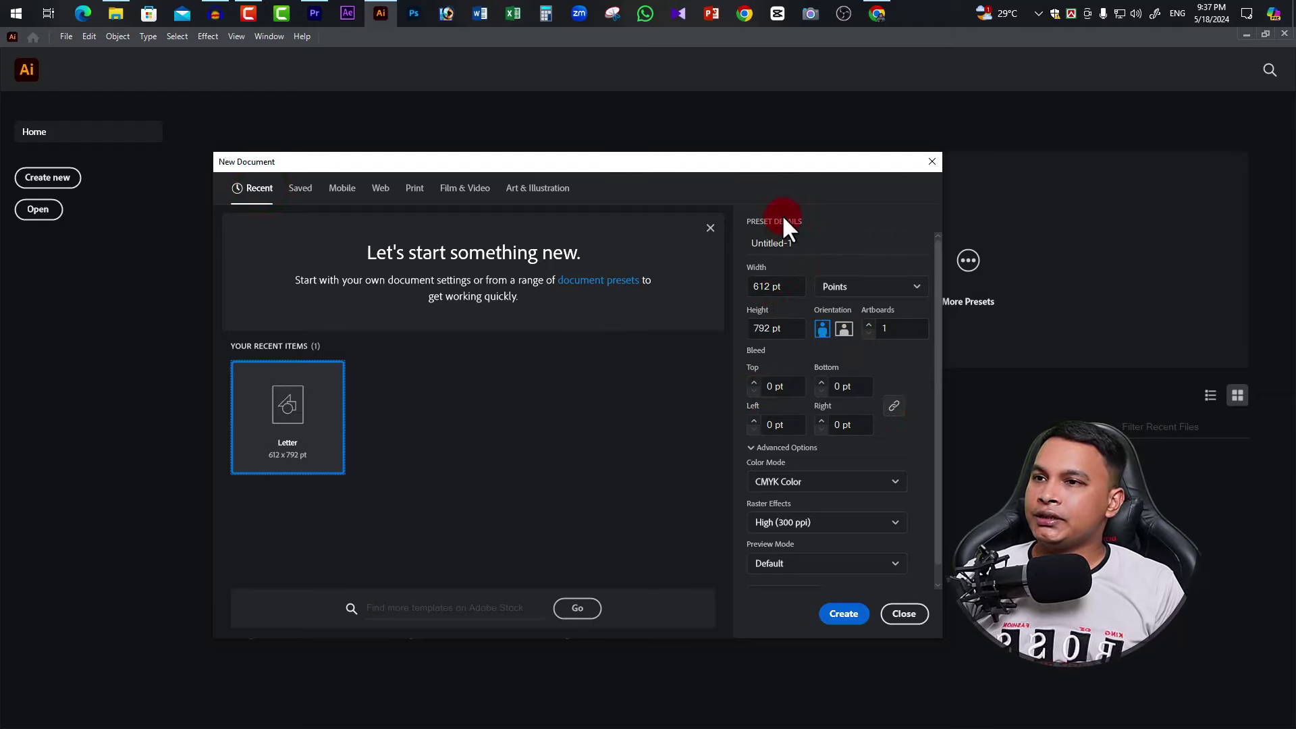
# Step: Rename the Untitled-1 document to 'test file'
pyautogui.click(803, 243)
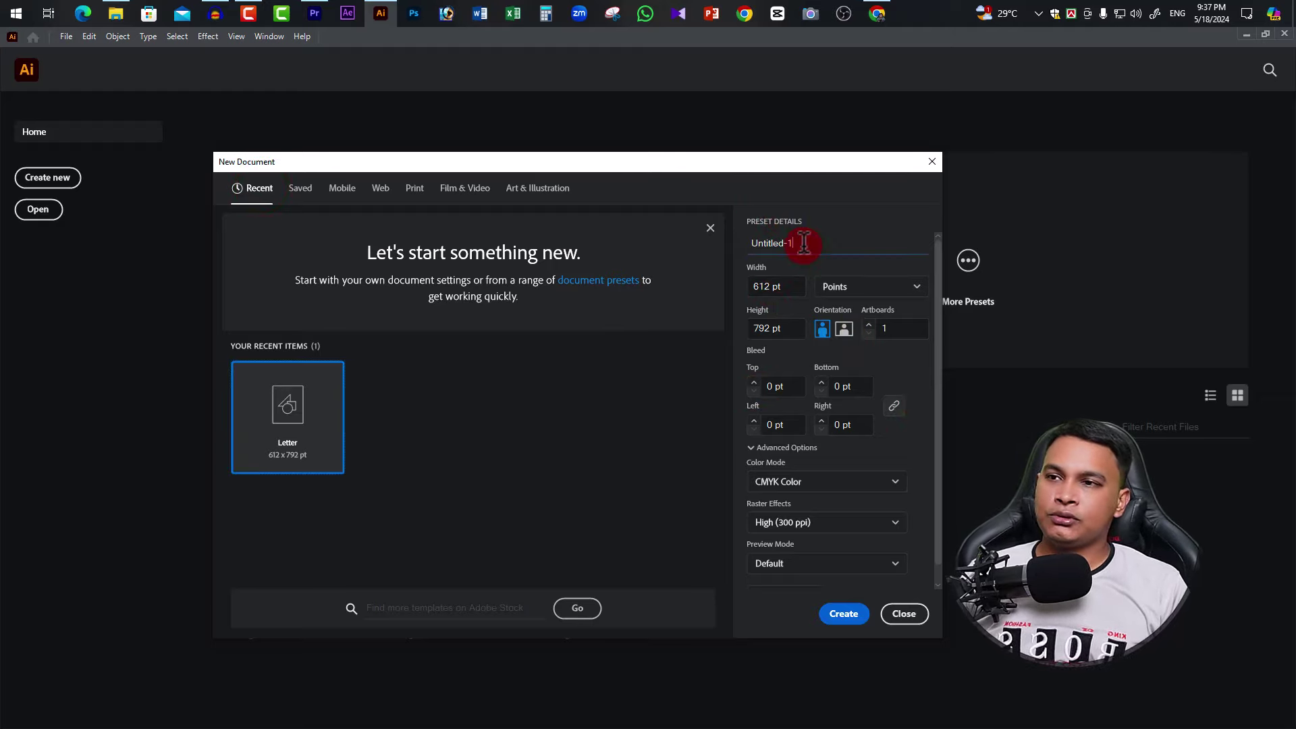
pyautogui.doubleClick(787, 243)
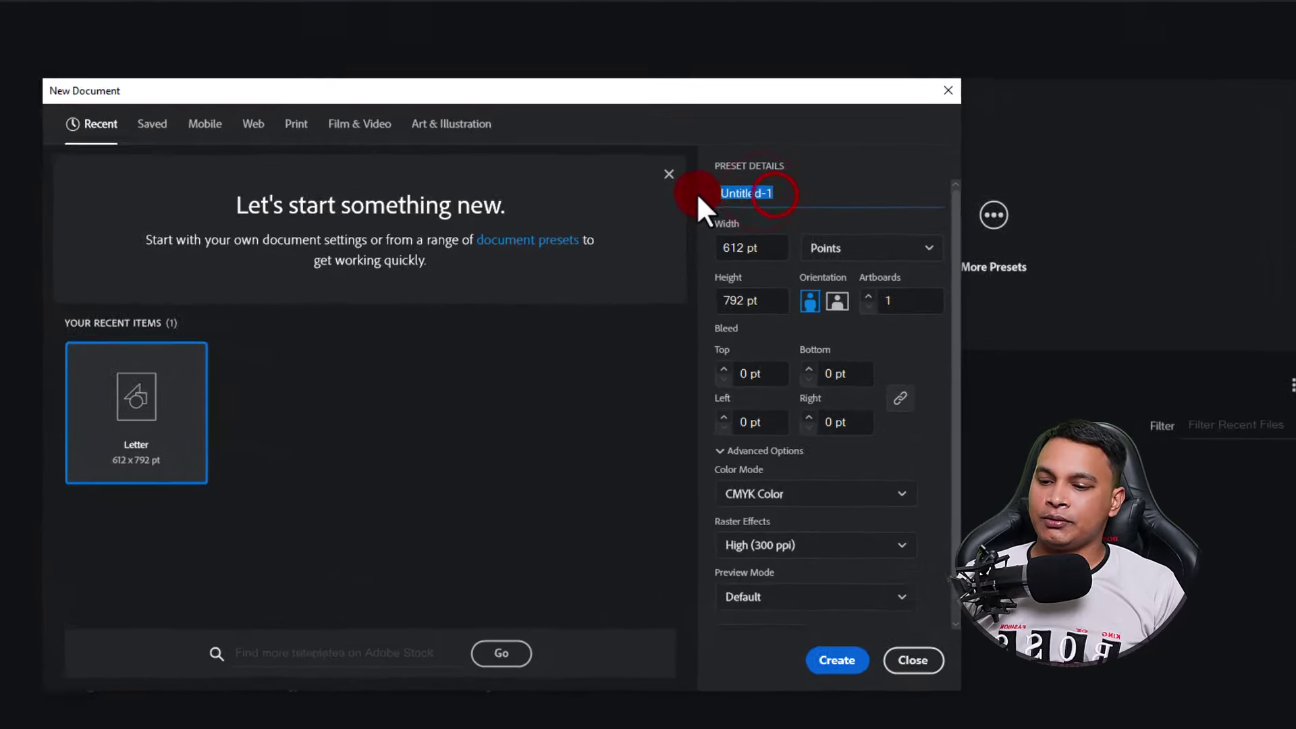
pyautogui.write('t')
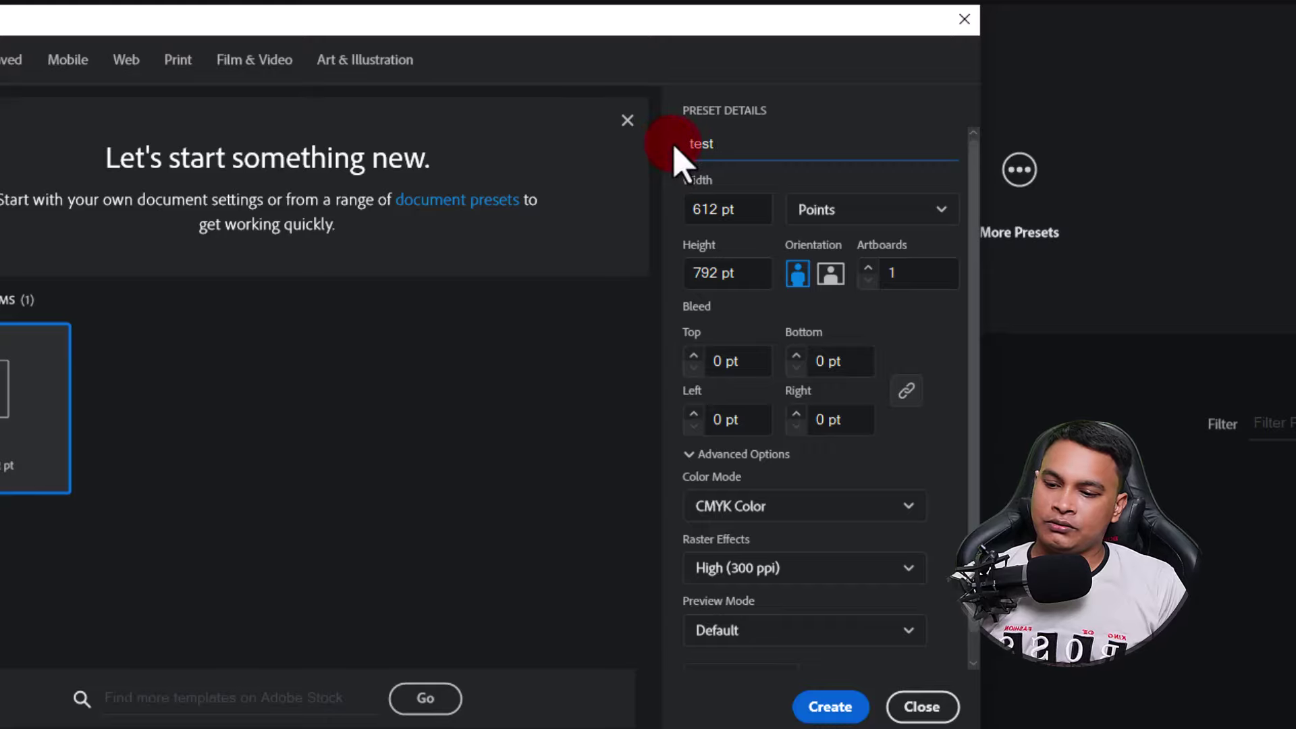
pyautogui.write(' file')
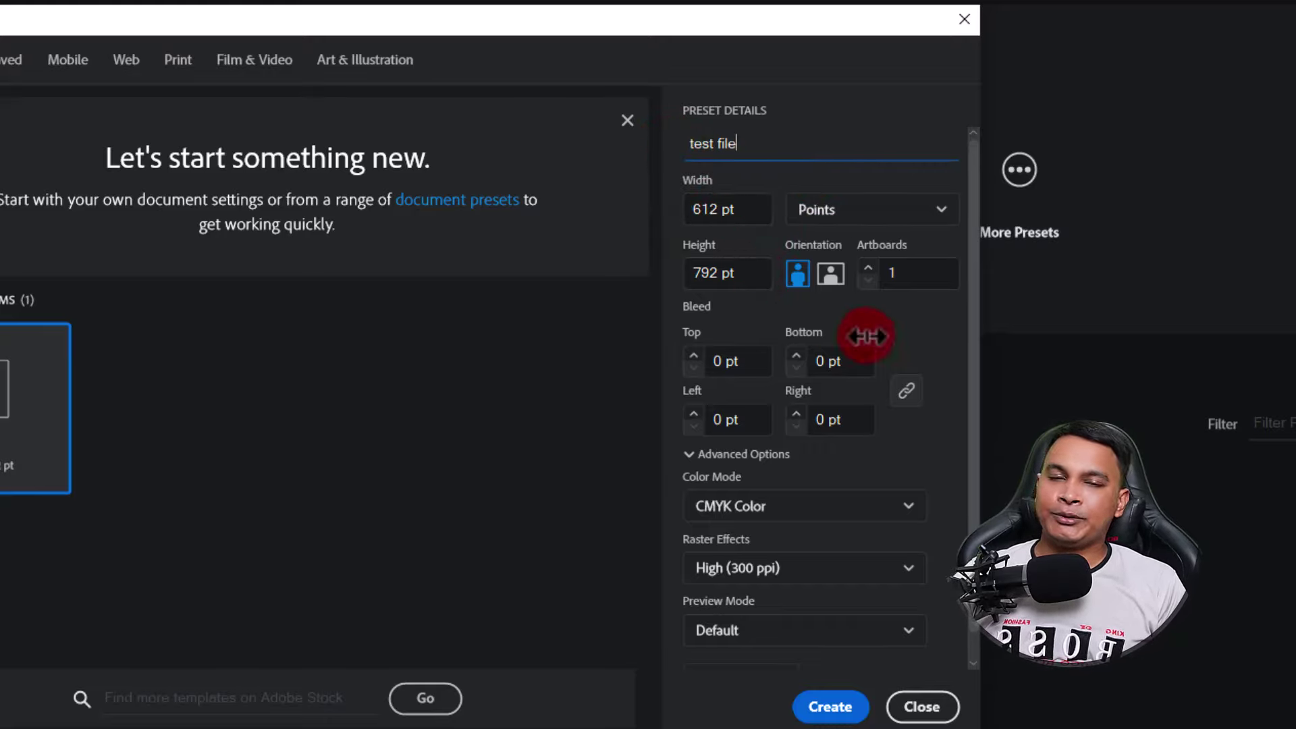
# Step: Set the page to 10 × 14 inches in portrait orientation
pyautogui.click(868, 210)
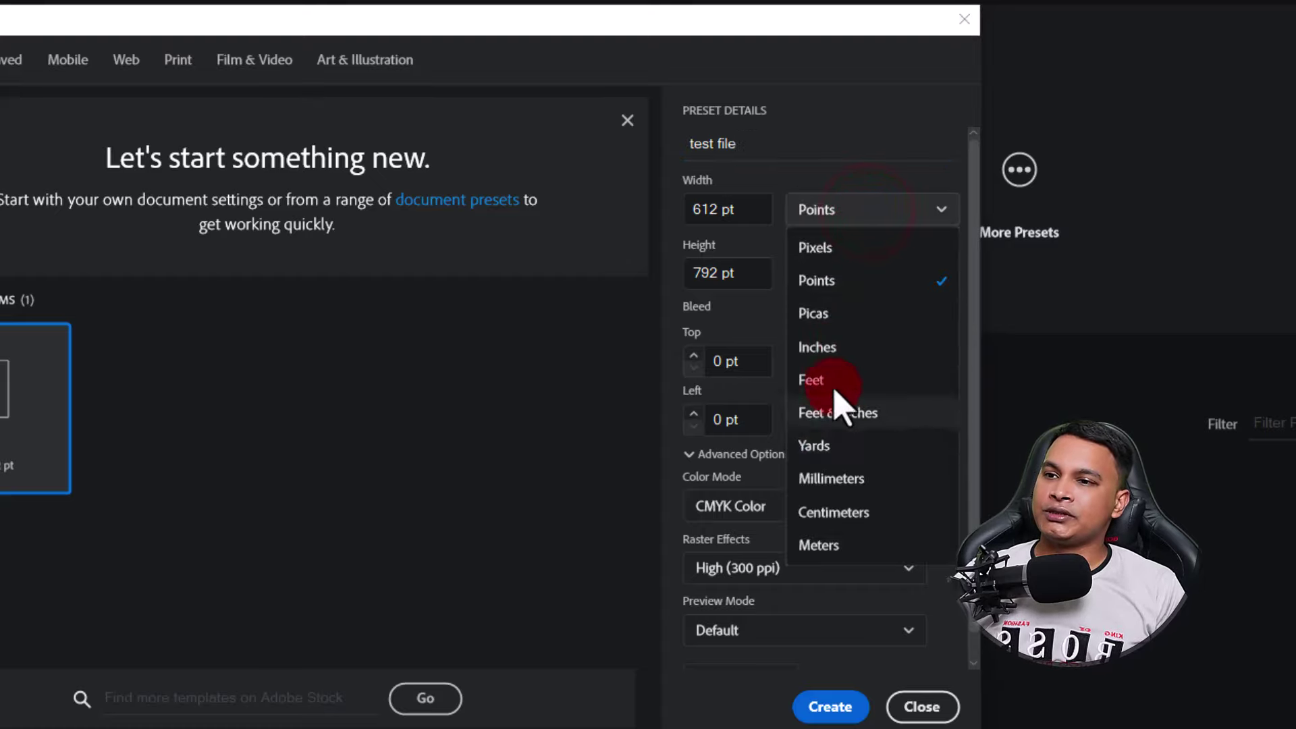
pyautogui.click(836, 351)
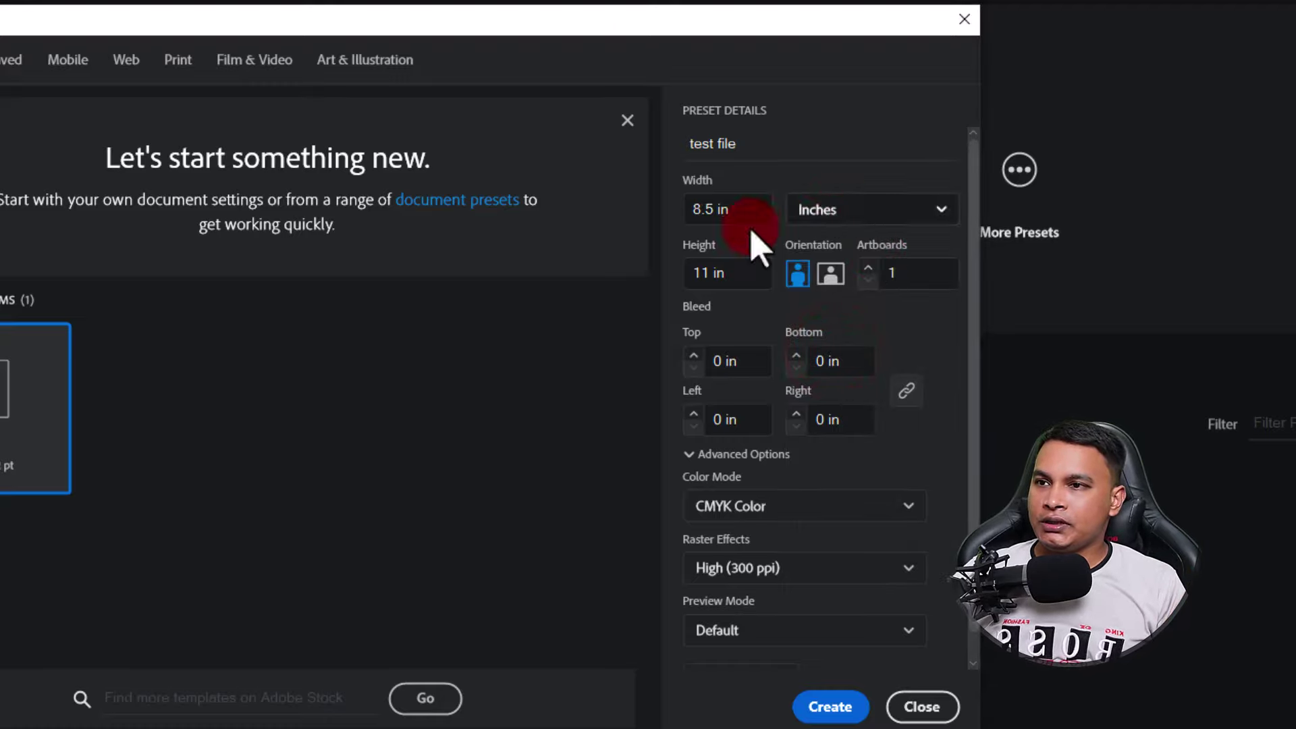
pyautogui.click(736, 210)
pyautogui.doubleClick(747, 209)
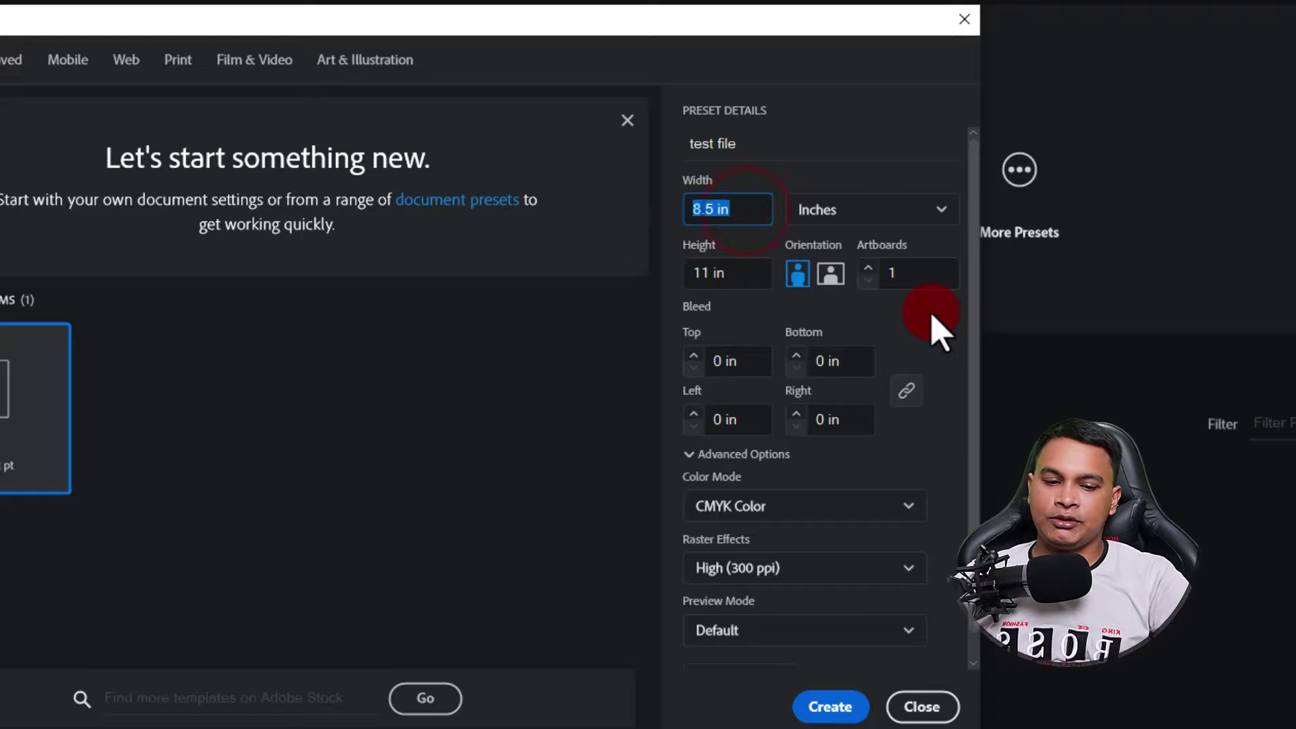
pyautogui.write('10')
pyautogui.doubleClick(707, 272)
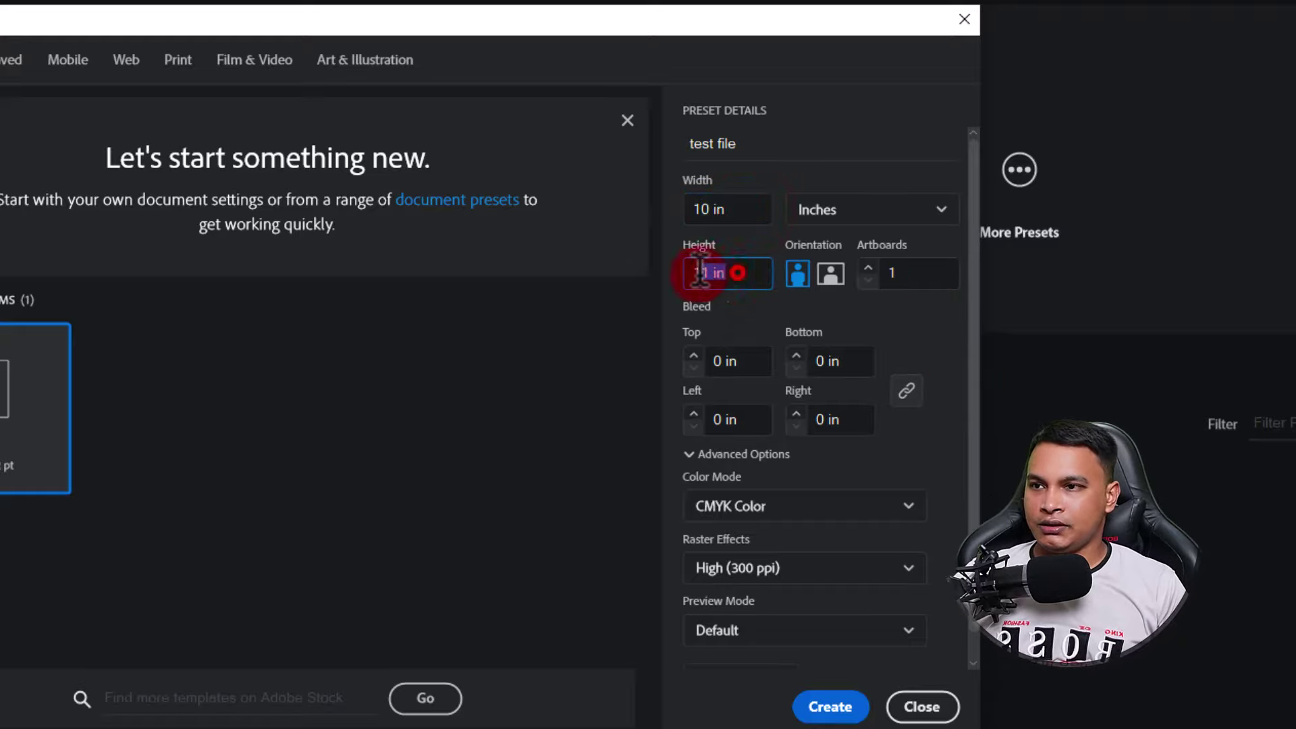
pyautogui.write('14')
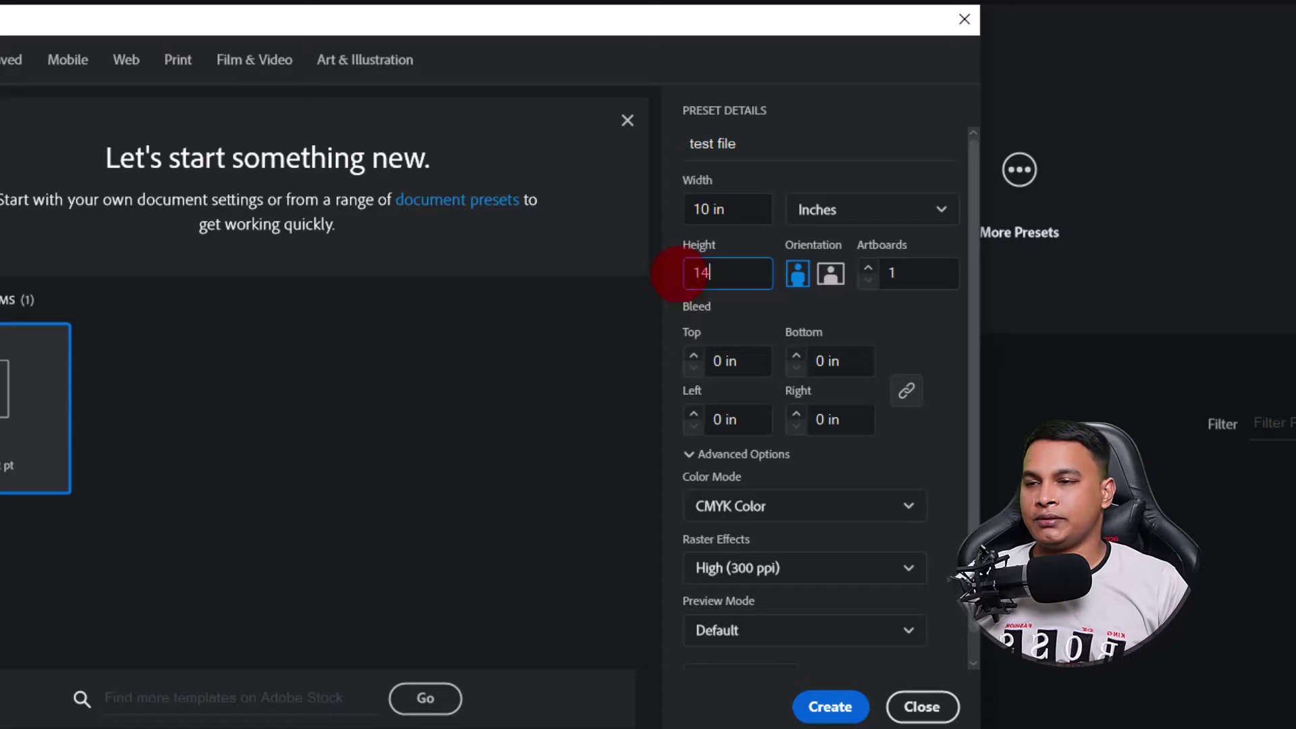
pyautogui.click(849, 323)
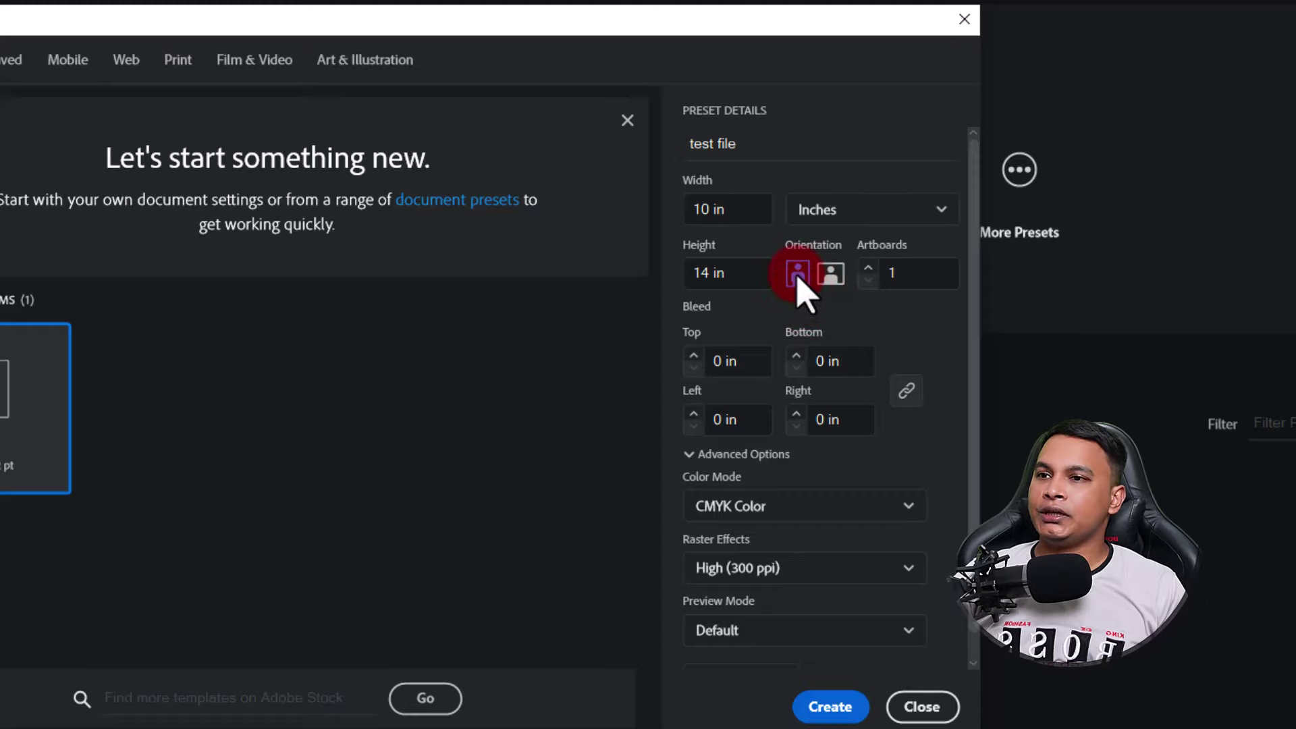
pyautogui.click(835, 283)
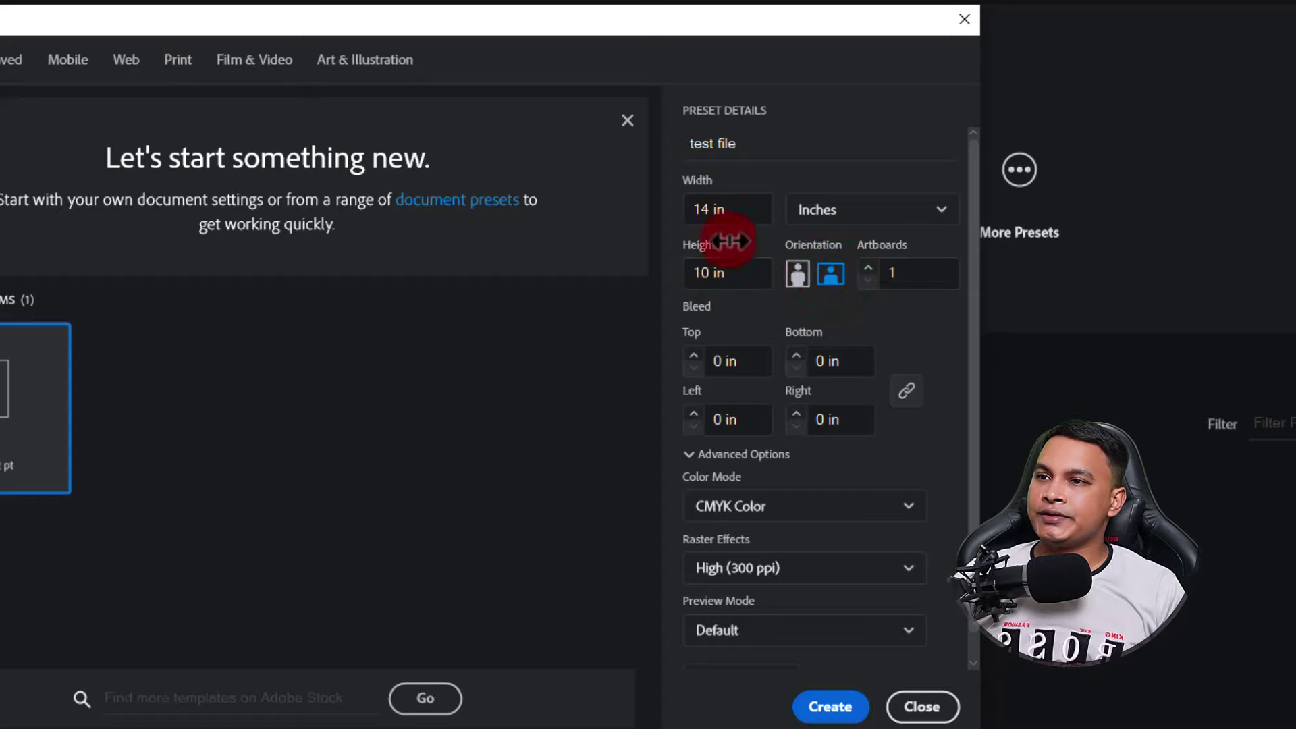
pyautogui.click(799, 278)
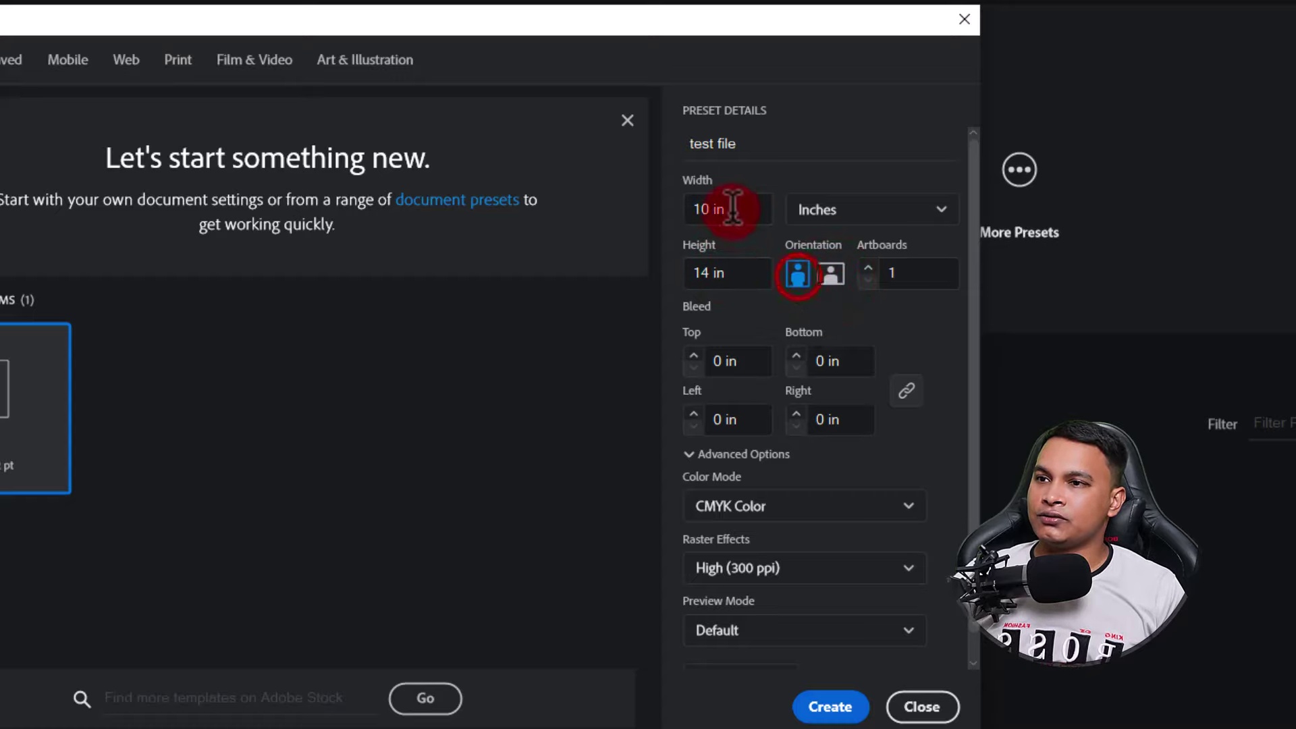
# Step: Make the page landscape with 2 artboards and a 0.125 in bleed, collapsing Advanced Options
pyautogui.click(831, 277)
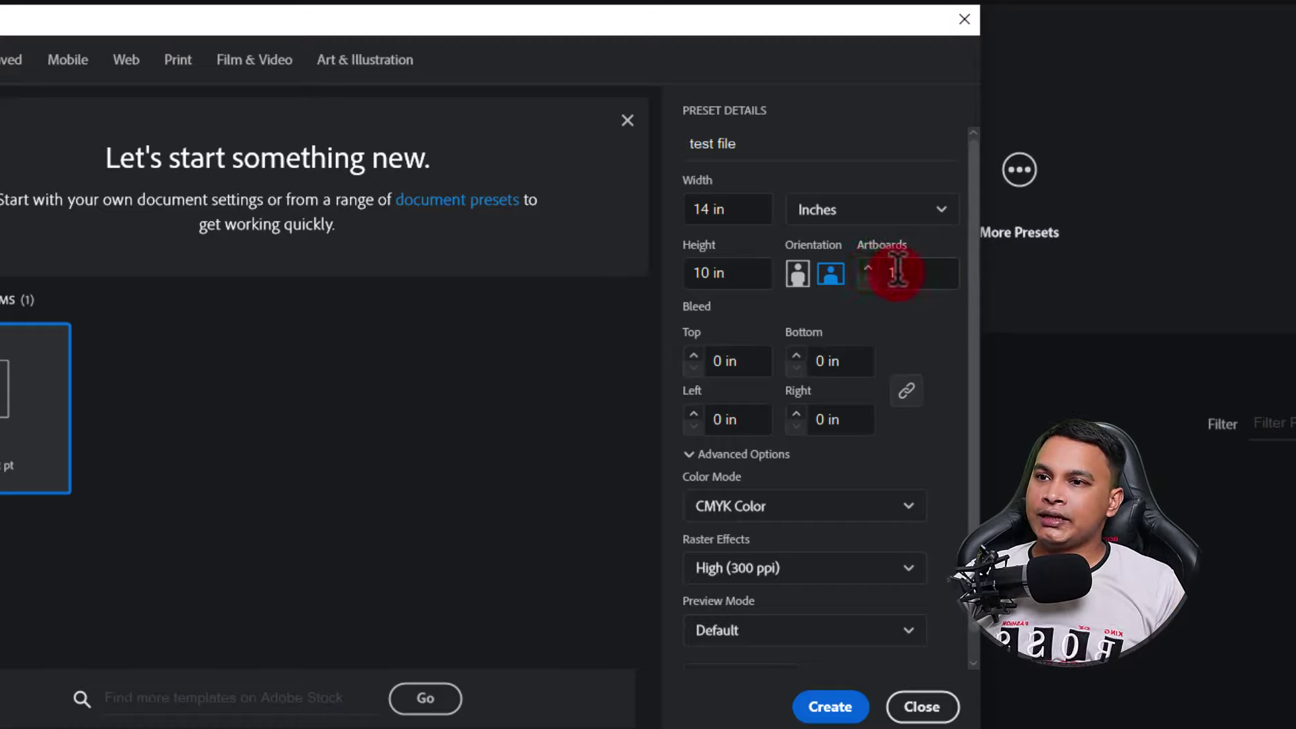
pyautogui.click(869, 269)
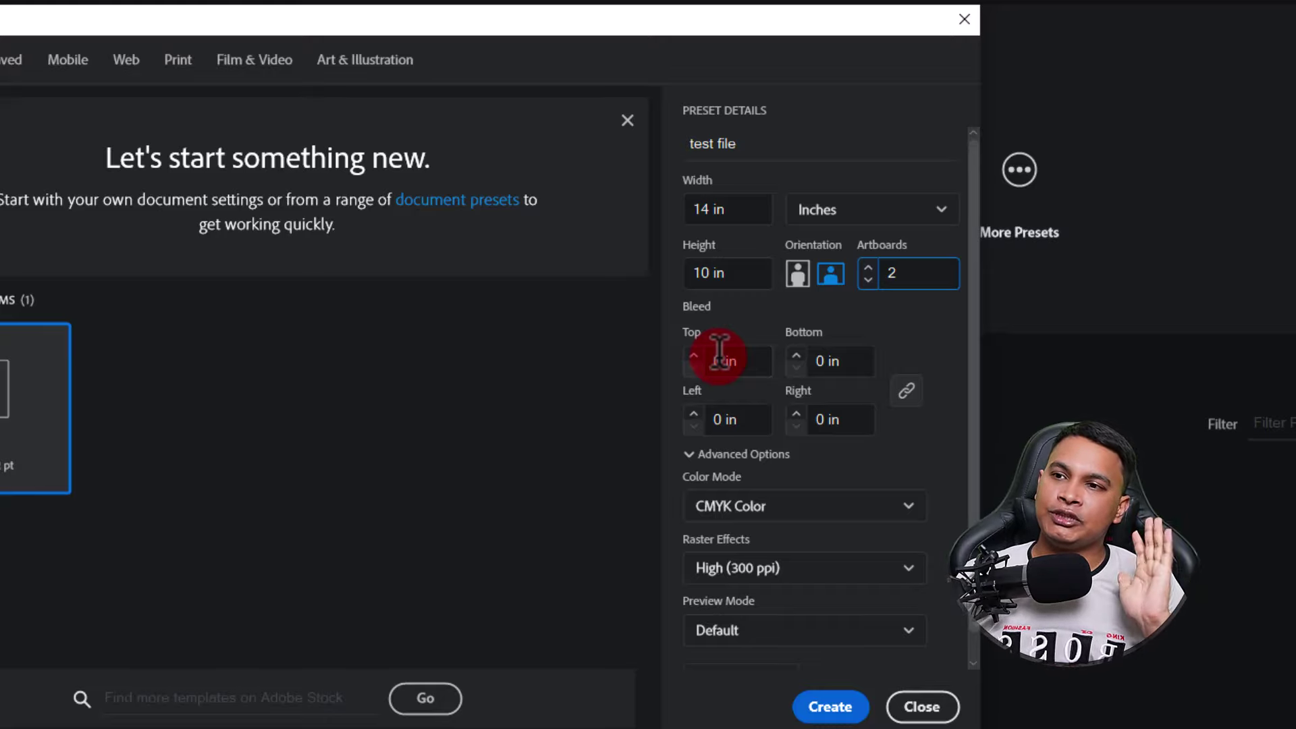
pyautogui.click(693, 355)
pyautogui.write('0.125')
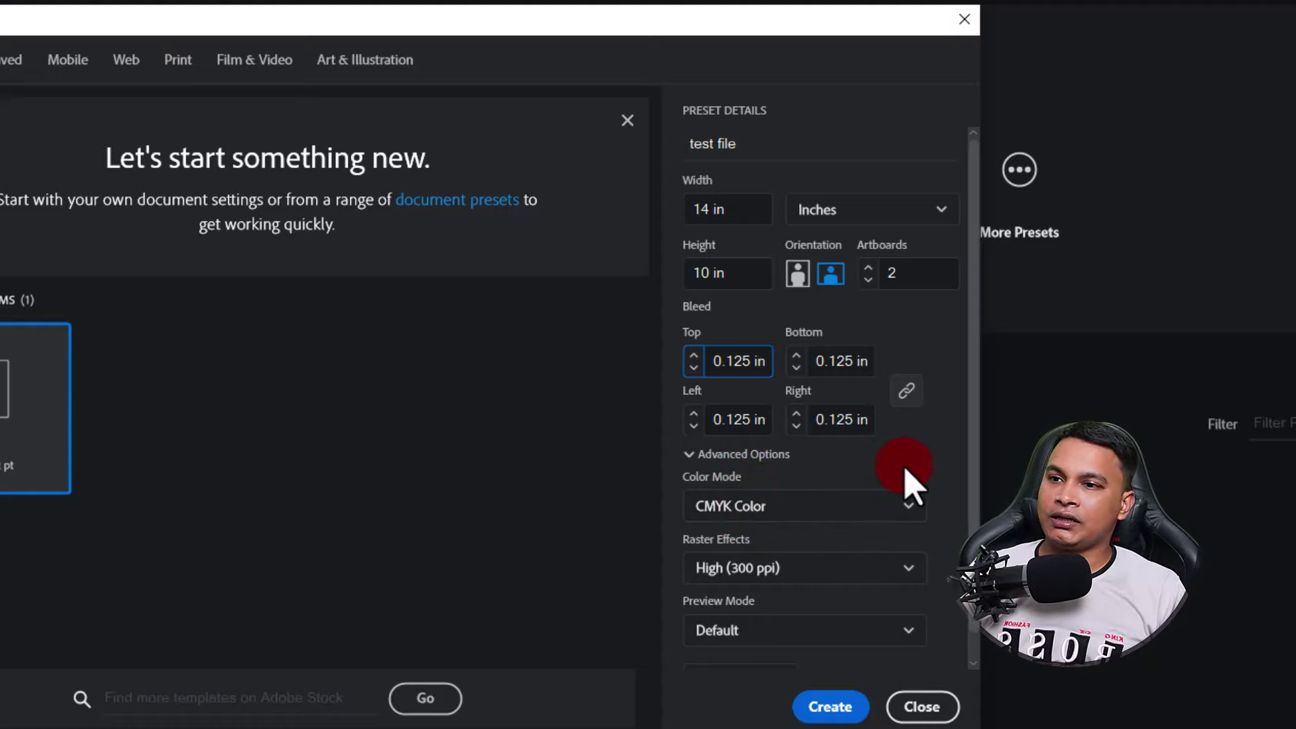
pyautogui.click(692, 458)
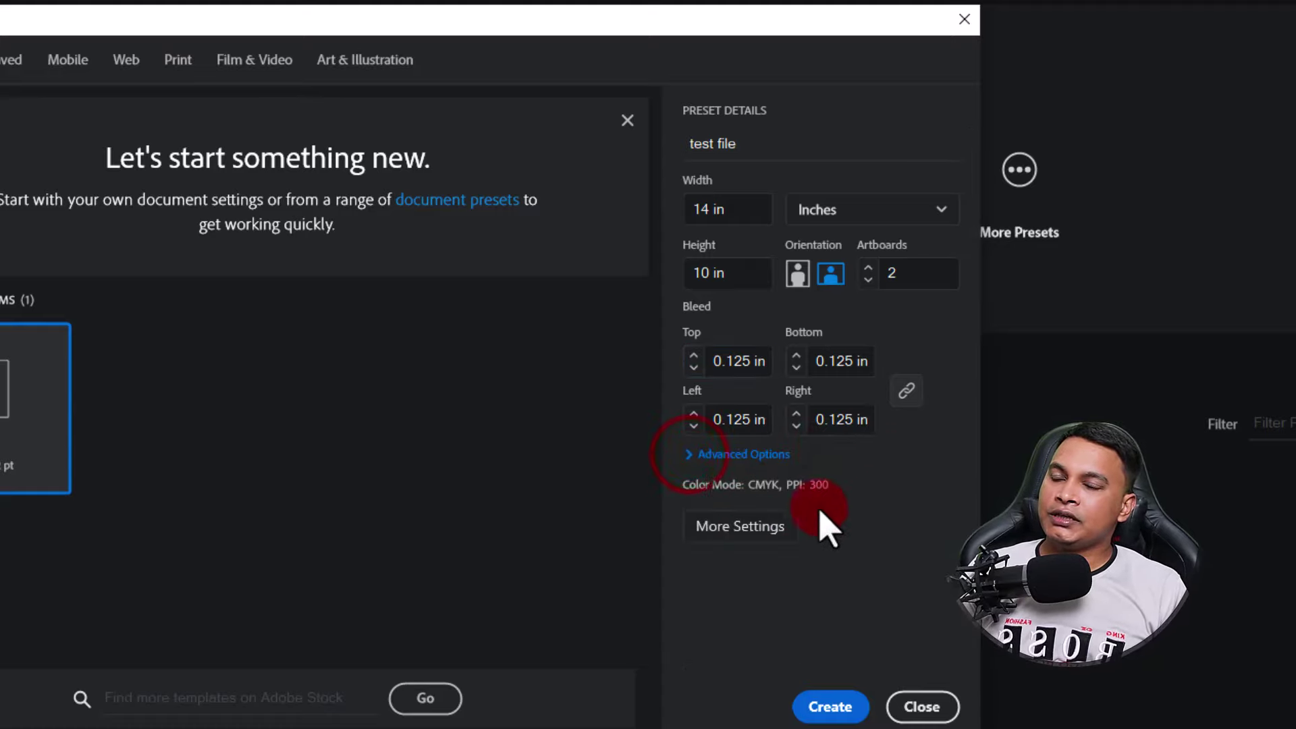
# Step: Expand Advanced Options to show CMYK Color, High (300 ppi) raster effects and Default preview
pyautogui.click(690, 455)
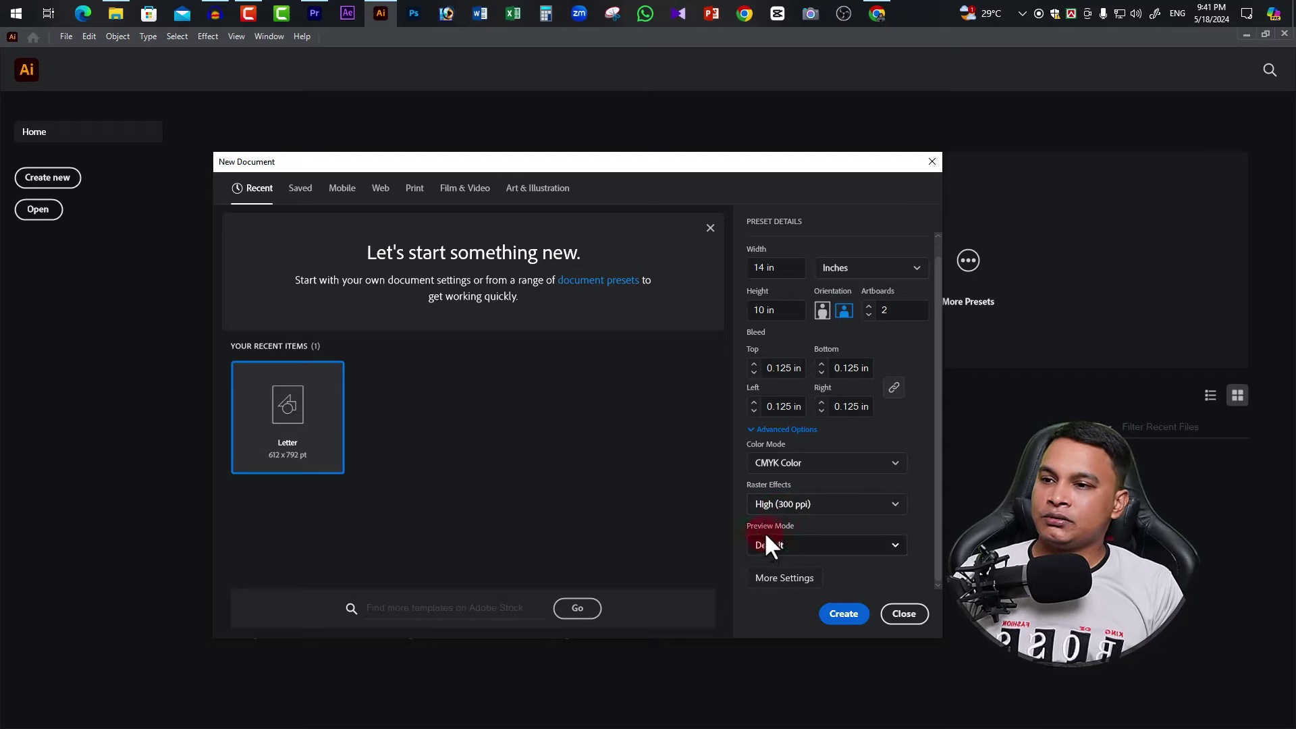
# Step: Create the test file document with Default preview mode, leaving More Settings unchanged
pyautogui.click(803, 547)
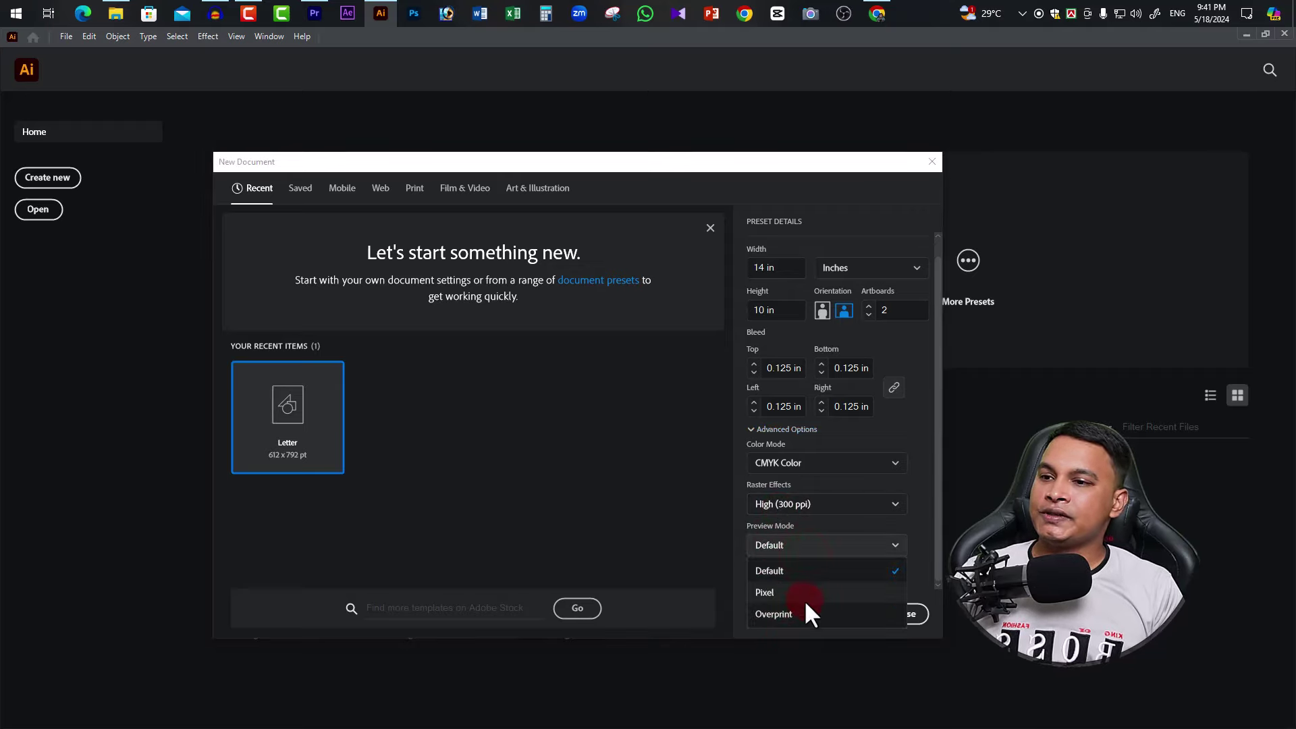
pyautogui.click(918, 524)
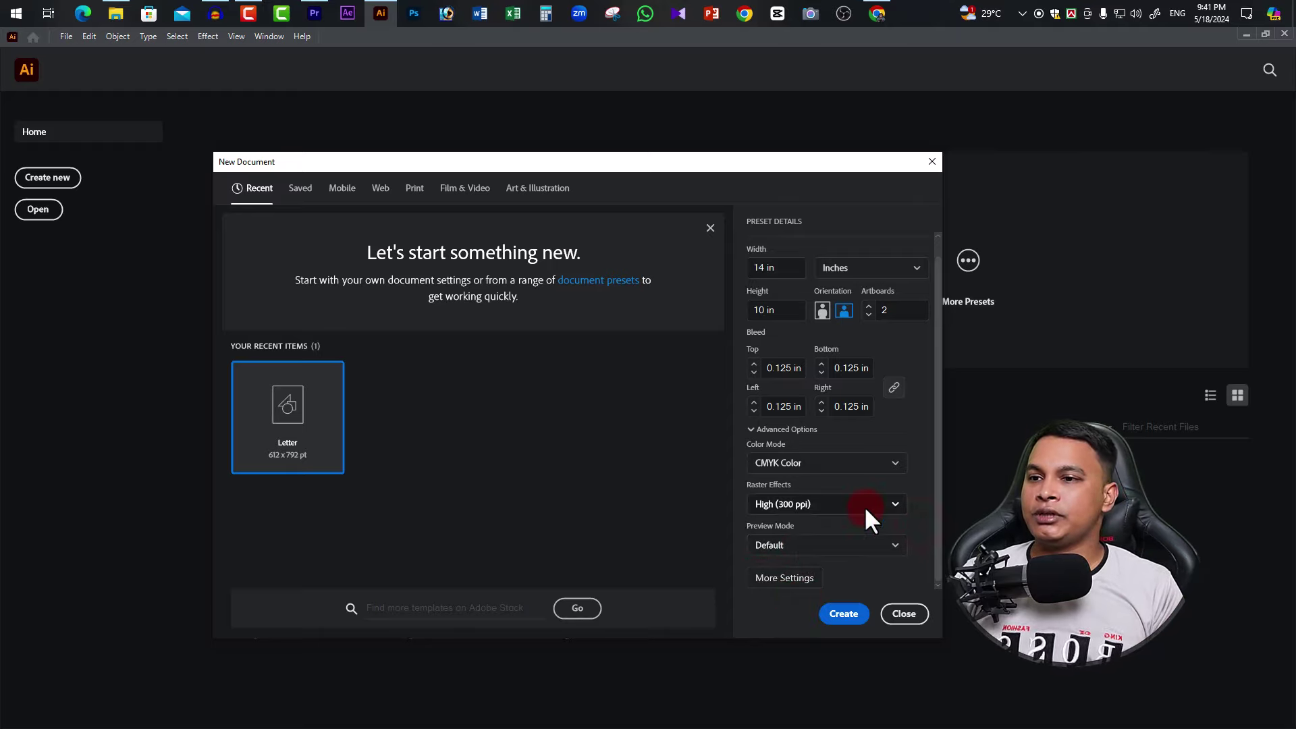
pyautogui.click(796, 581)
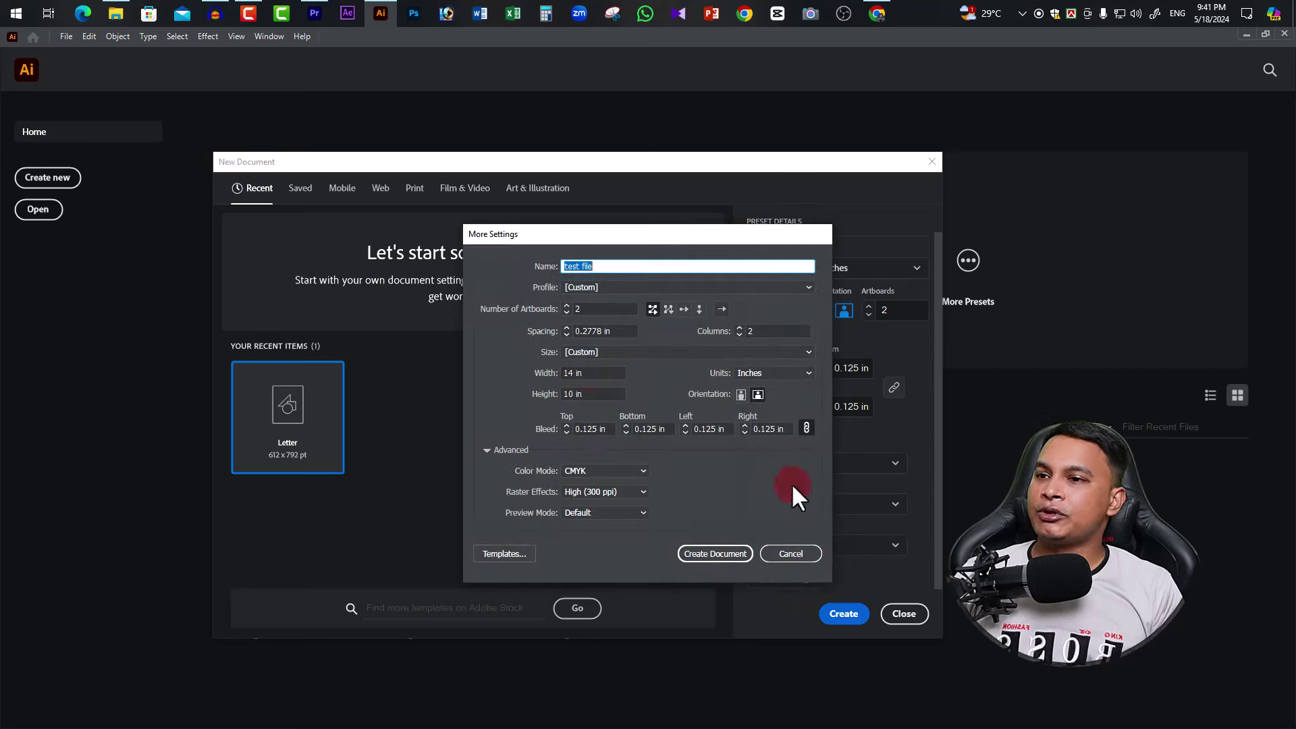
pyautogui.click(791, 554)
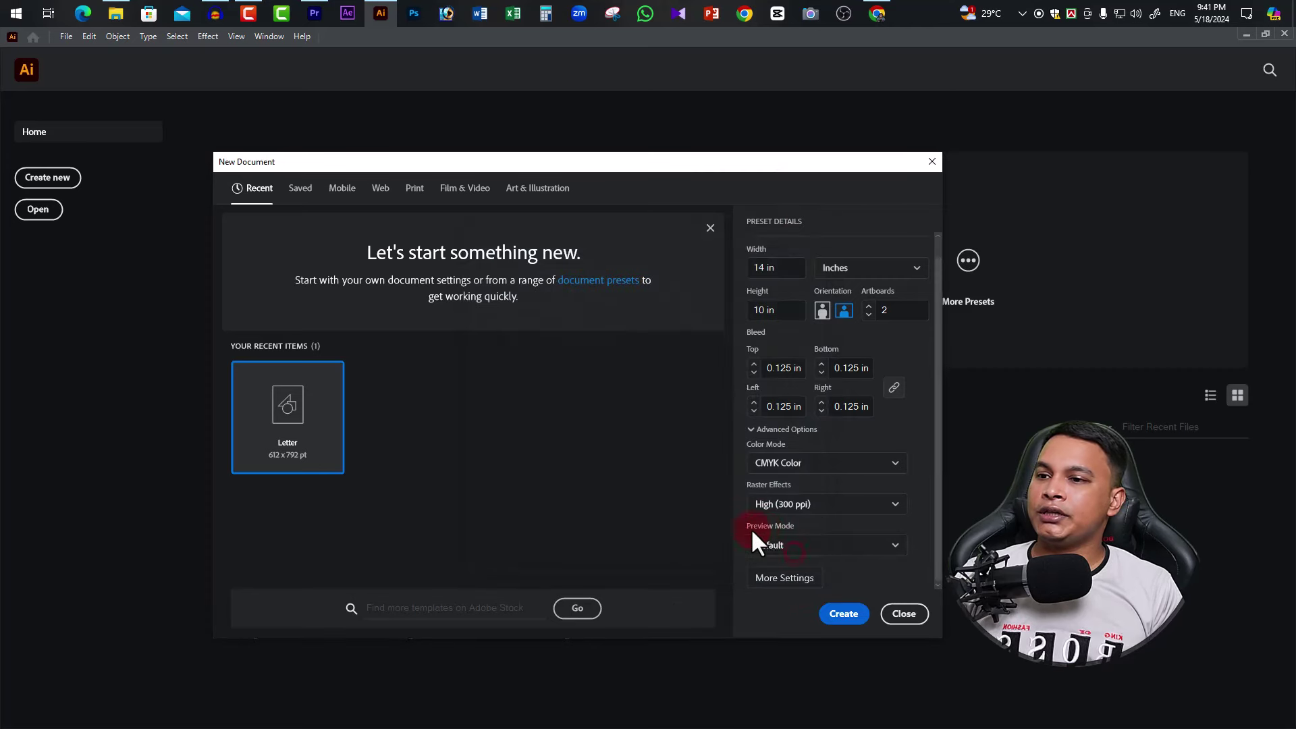
pyautogui.click(848, 615)
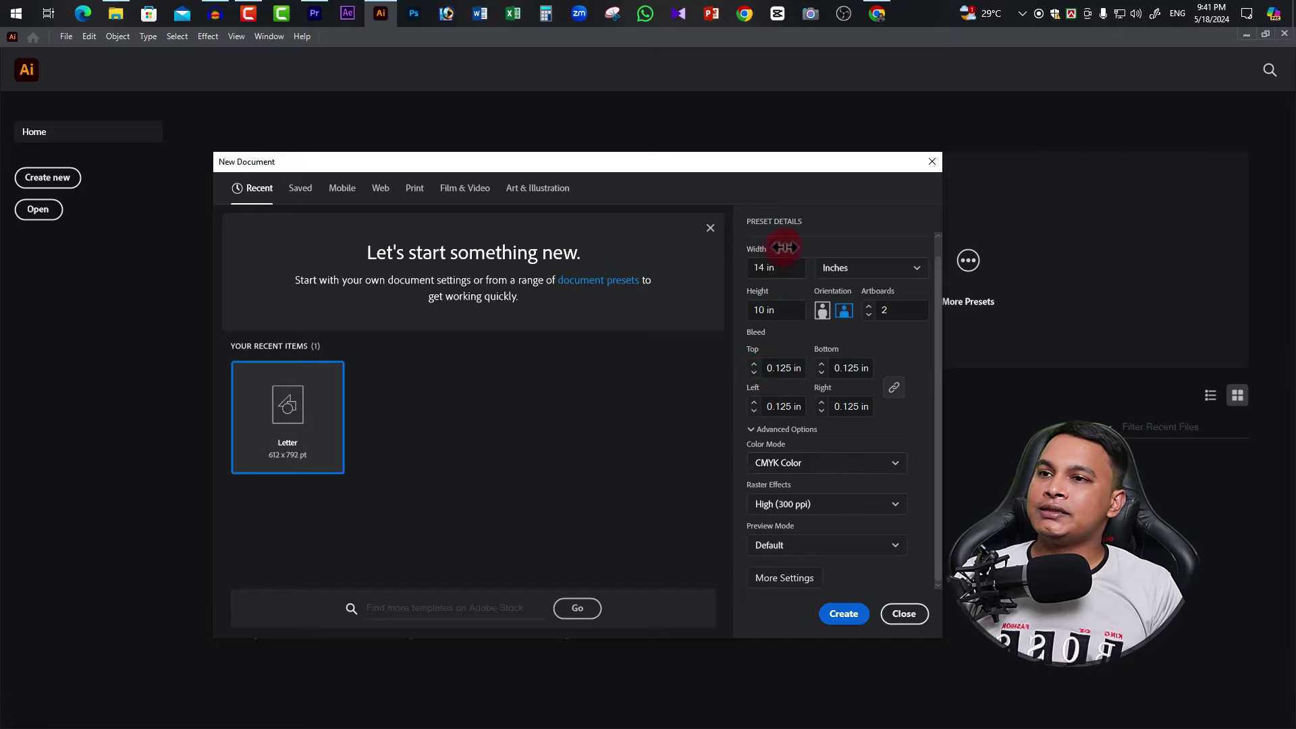
pyautogui.scroll(1, 826, 337)
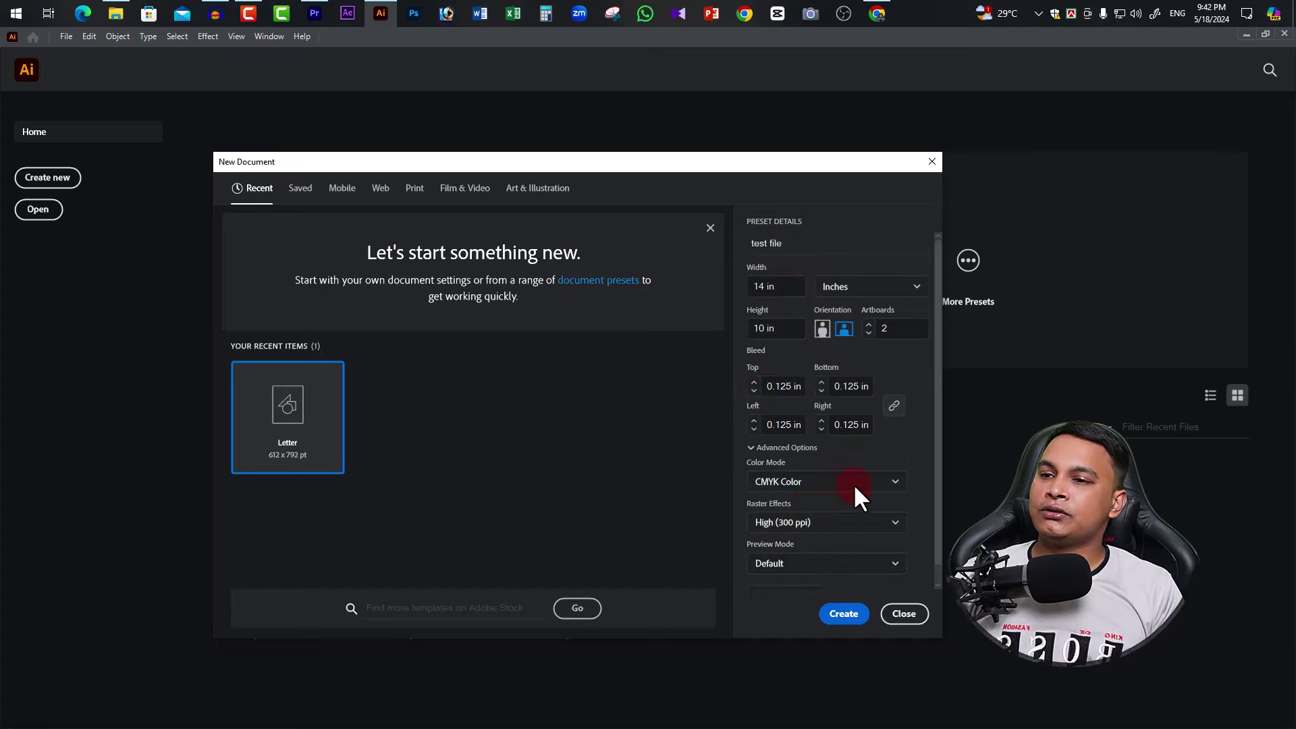
pyautogui.scroll(-1, 855, 488)
pyautogui.click(845, 614)
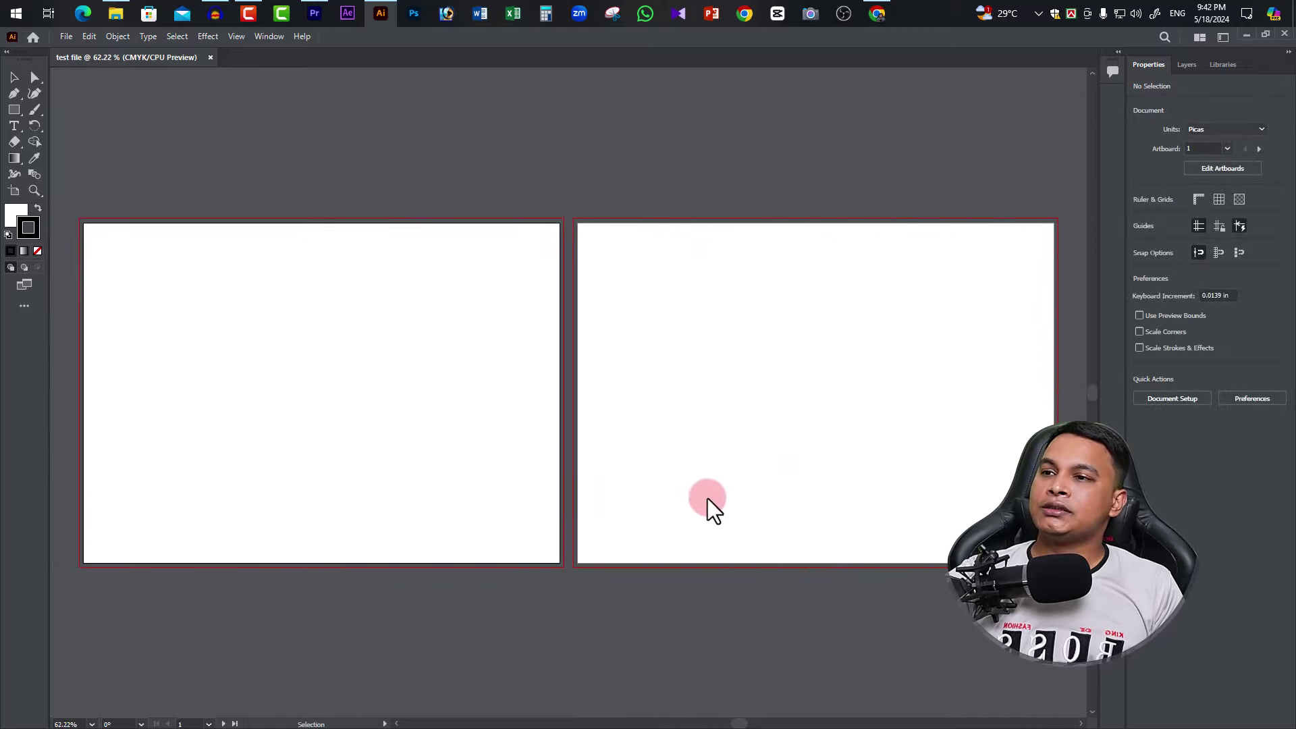
# Step: Zoom into the first artboard, then back out to 100% and pan to centre it
pyautogui.keyDown('ctrl'); pyautogui.click(393, 413); pyautogui.keyUp('ctrl')
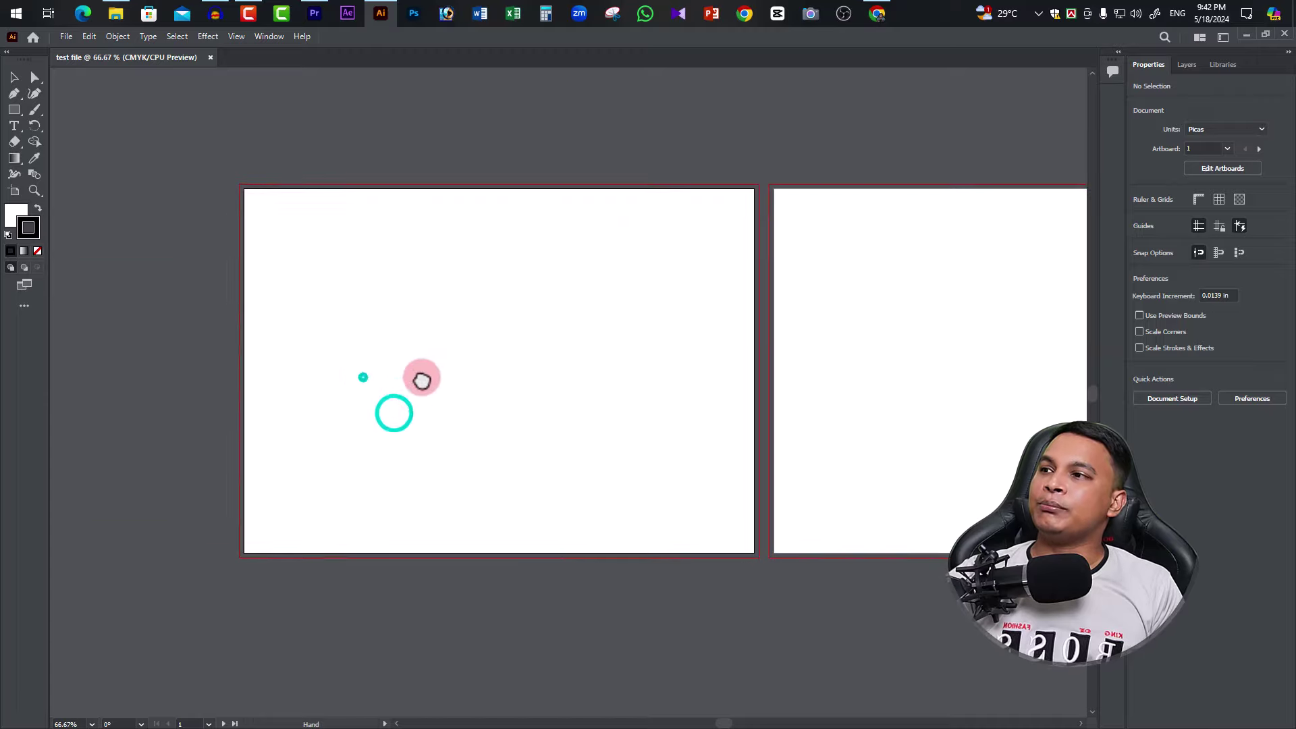
pyautogui.keyDown('ctrl'); pyautogui.click(495, 289); pyautogui.keyUp('ctrl')
pyautogui.keyDown('ctrl'); pyautogui.click(547, 455); pyautogui.keyUp('ctrl')
pyautogui.keyDown('ctrl'); pyautogui.click(683, 550); pyautogui.keyUp('ctrl')
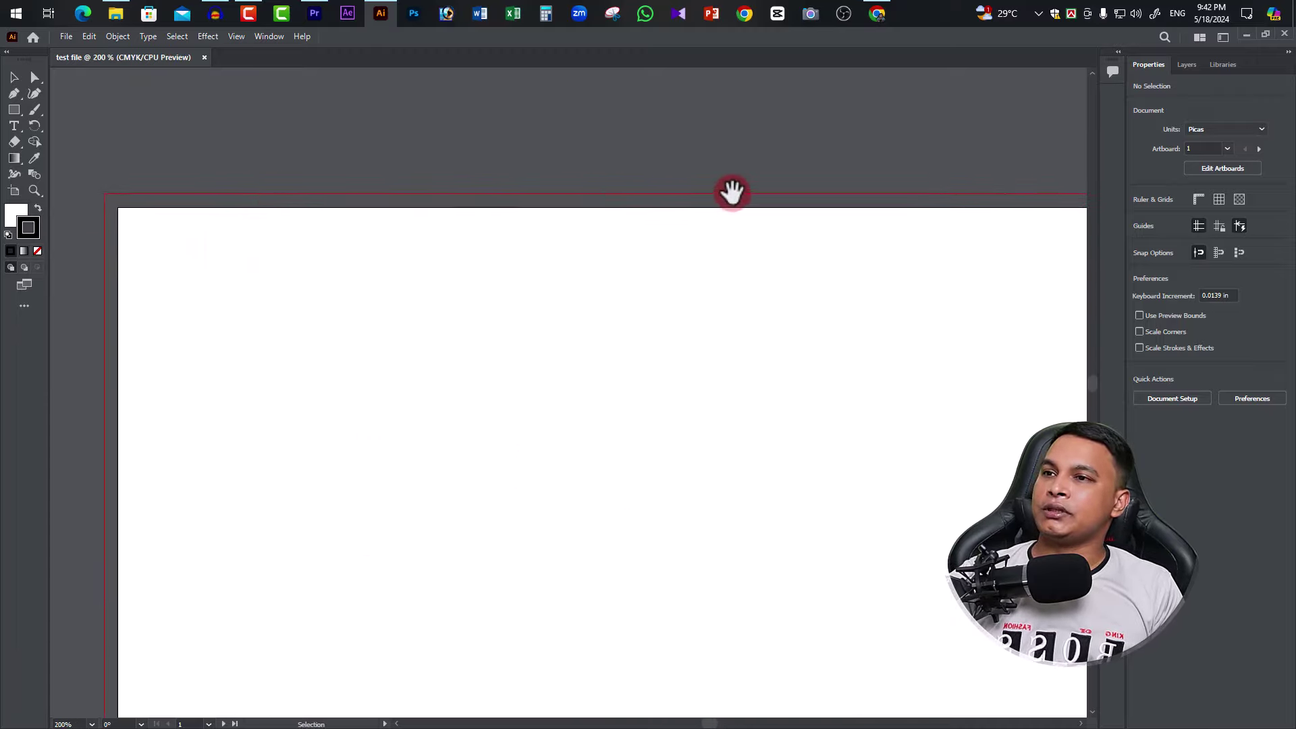
pyautogui.keyDown('alt'); pyautogui.click(278, 270); pyautogui.keyUp('alt')
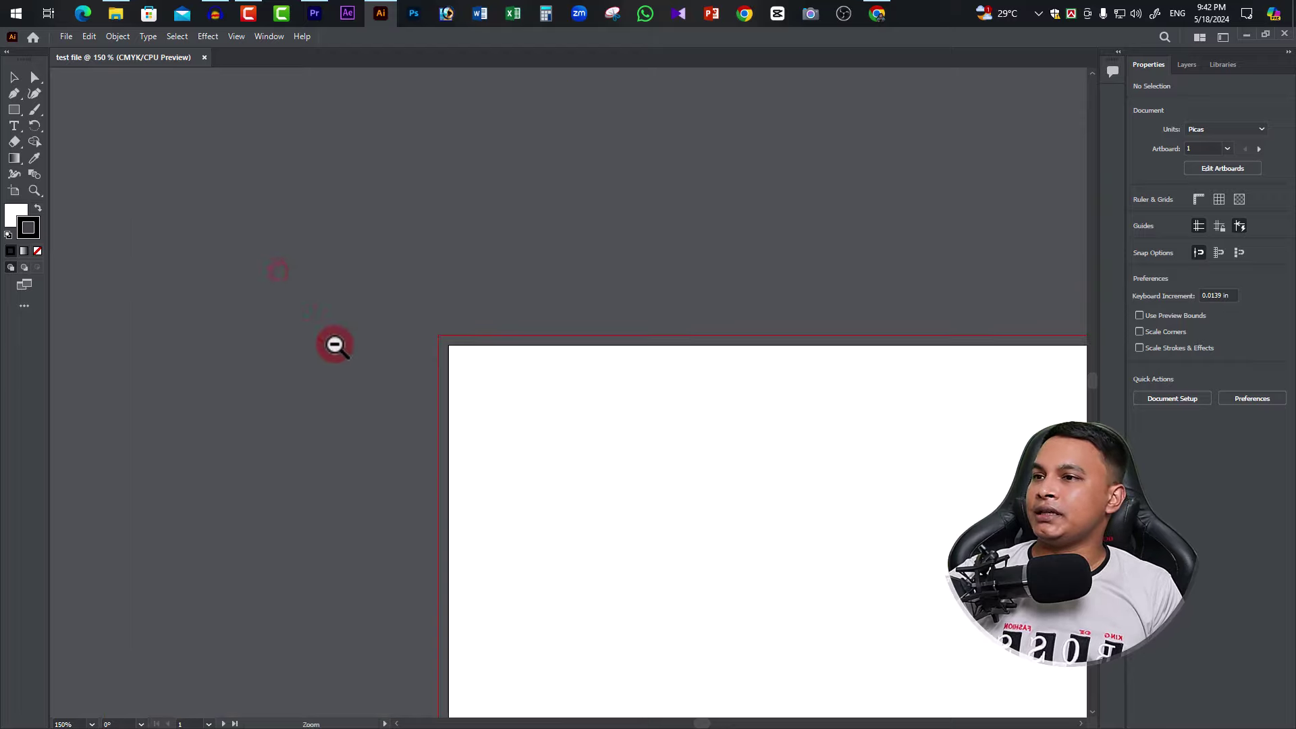
pyautogui.keyDown('alt'); pyautogui.click(666, 500); pyautogui.keyUp('alt')
pyautogui.click(527, 411)
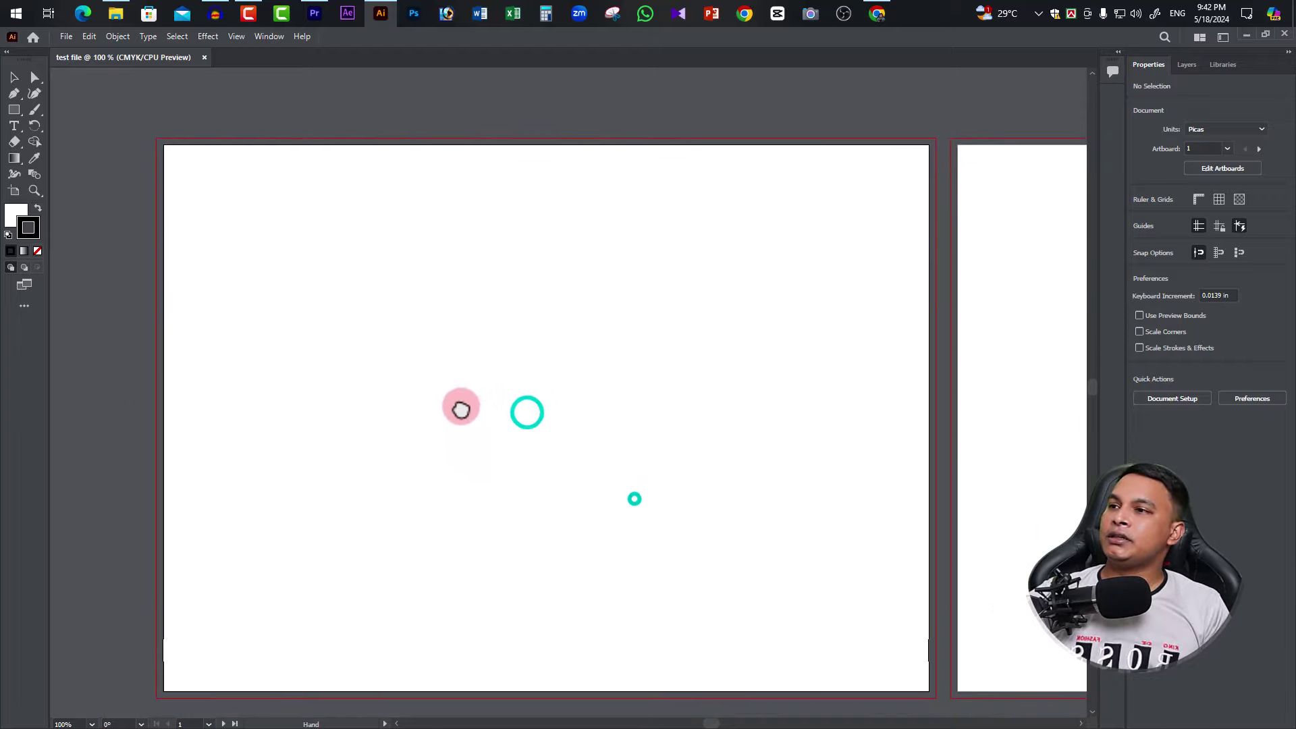
pyautogui.moveTo(461, 410); pyautogui.dragTo(473, 396)
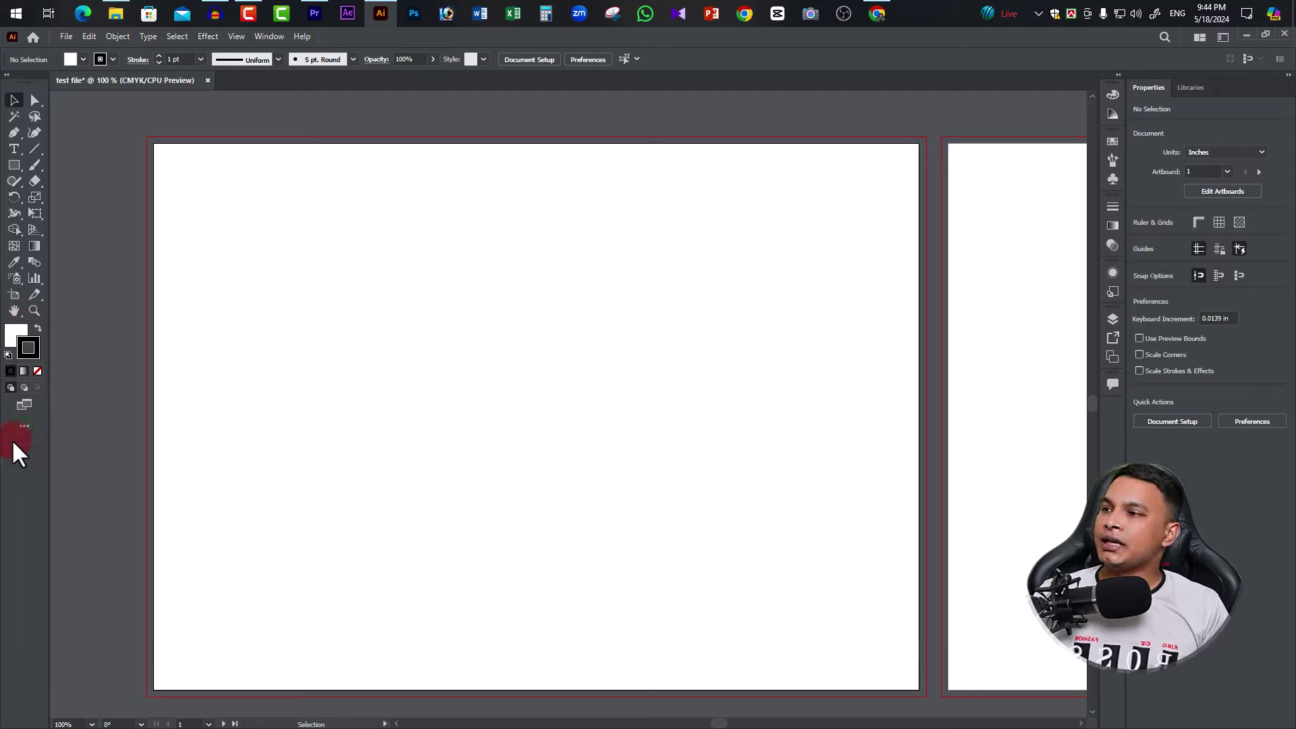
pyautogui.click(24, 426)
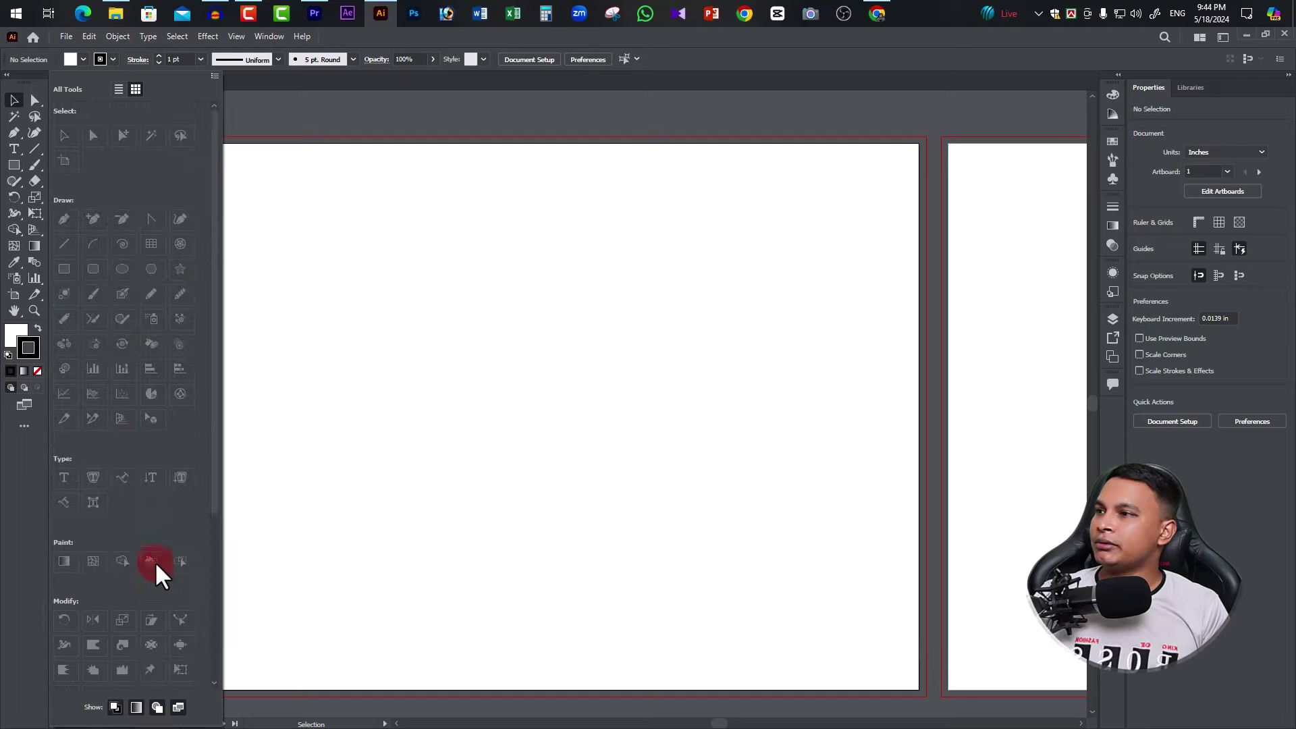
pyautogui.click(22, 473)
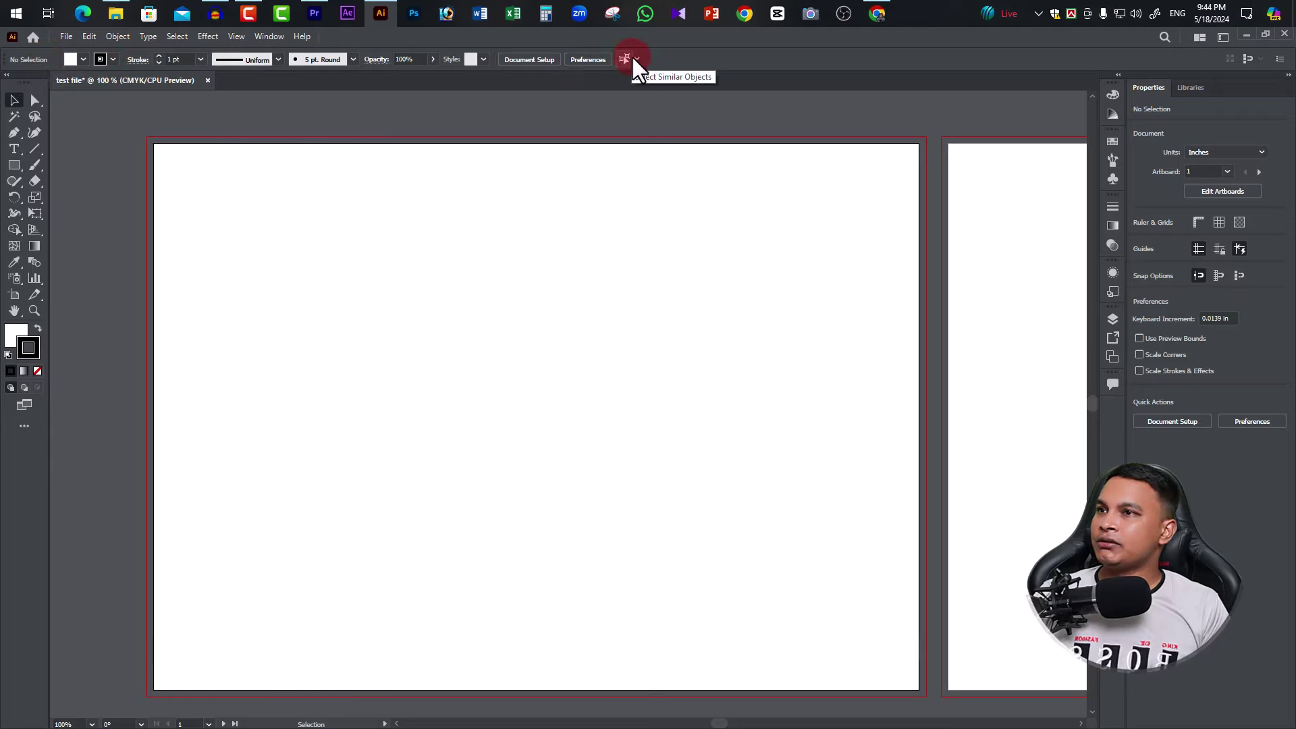
pyautogui.click(13, 132)
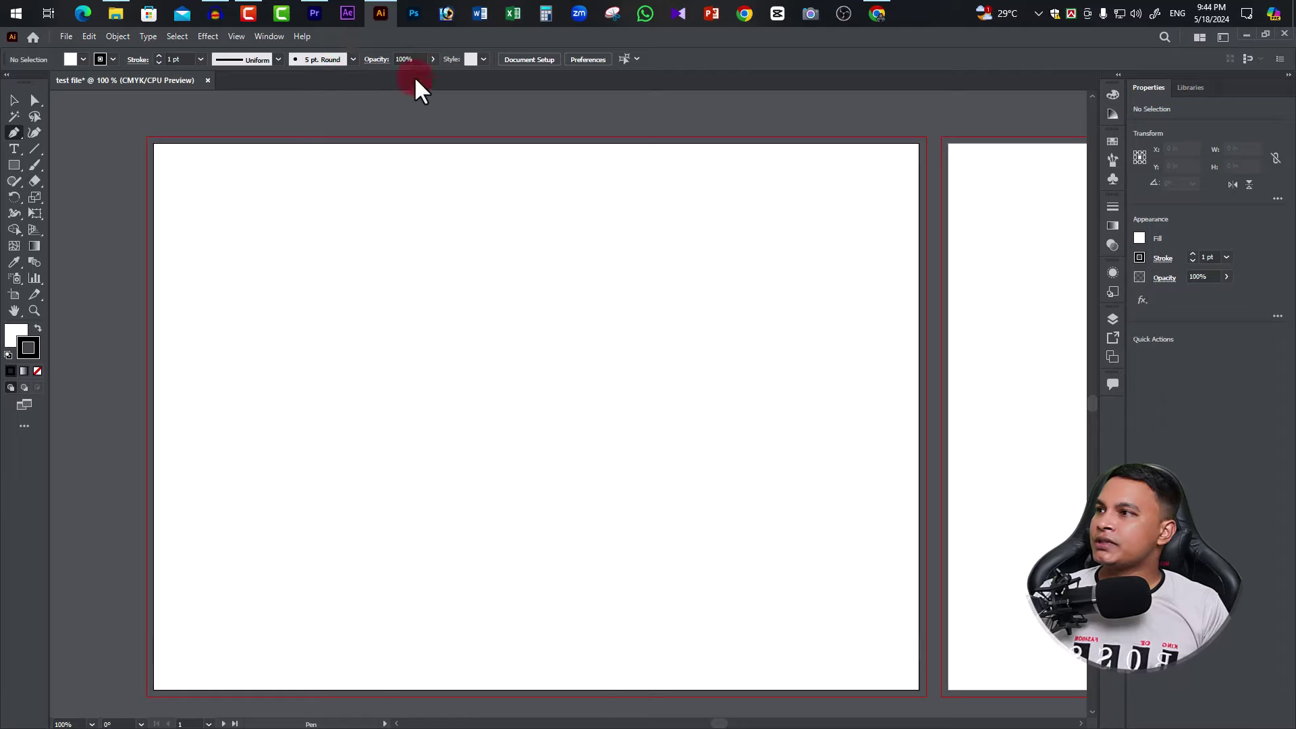
pyautogui.click(14, 100)
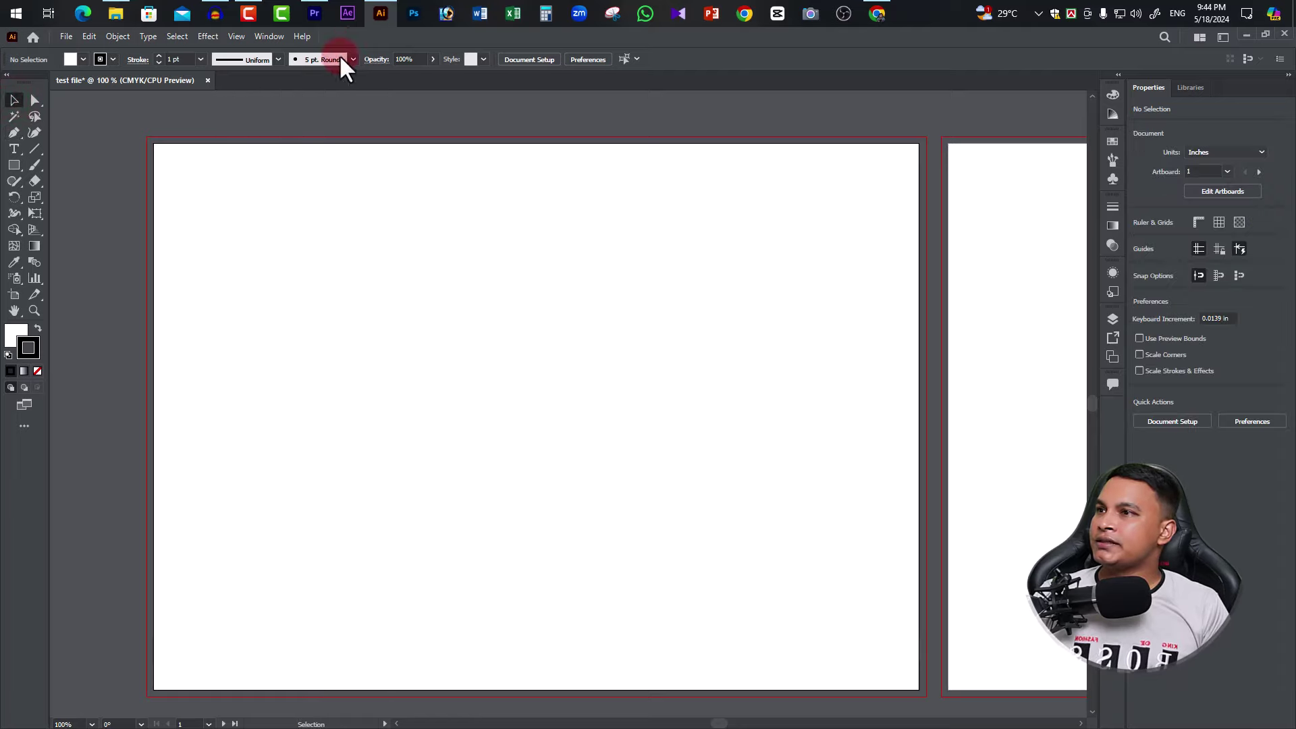
pyautogui.click(14, 165)
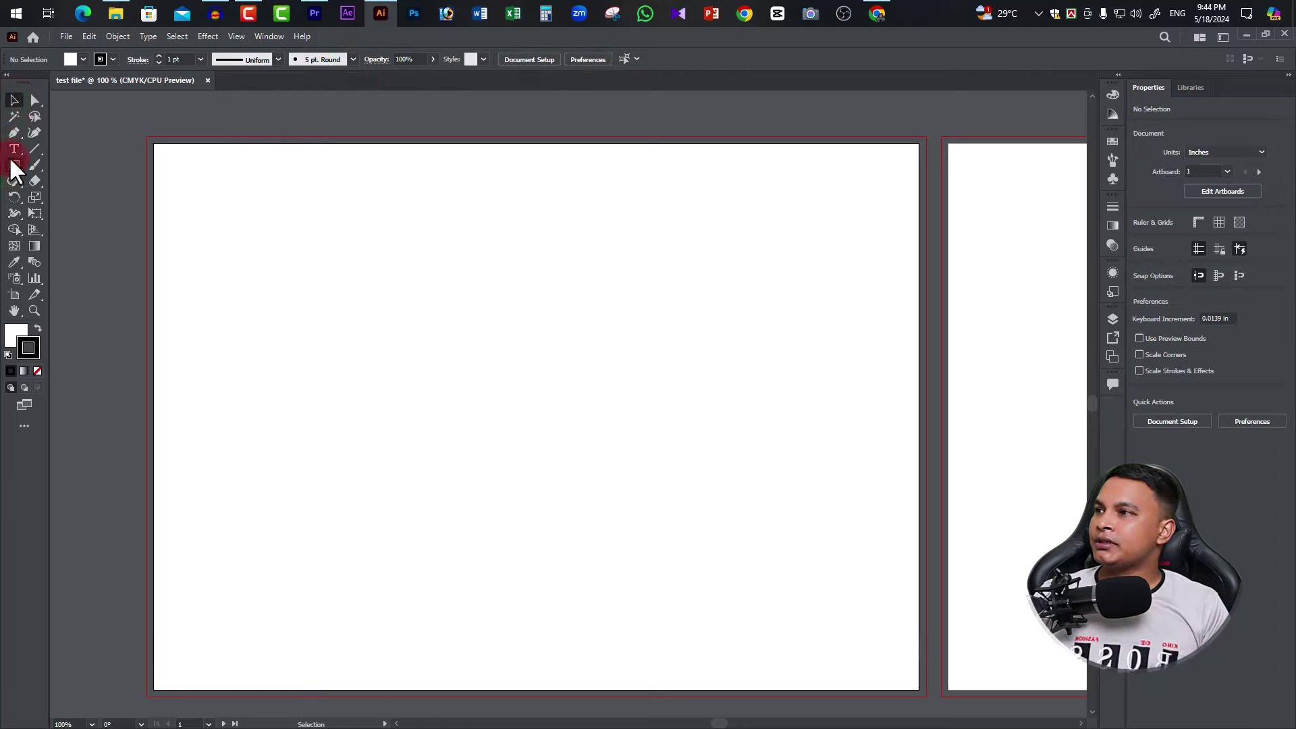
pyautogui.moveTo(376, 243); pyautogui.dragTo(502, 377)
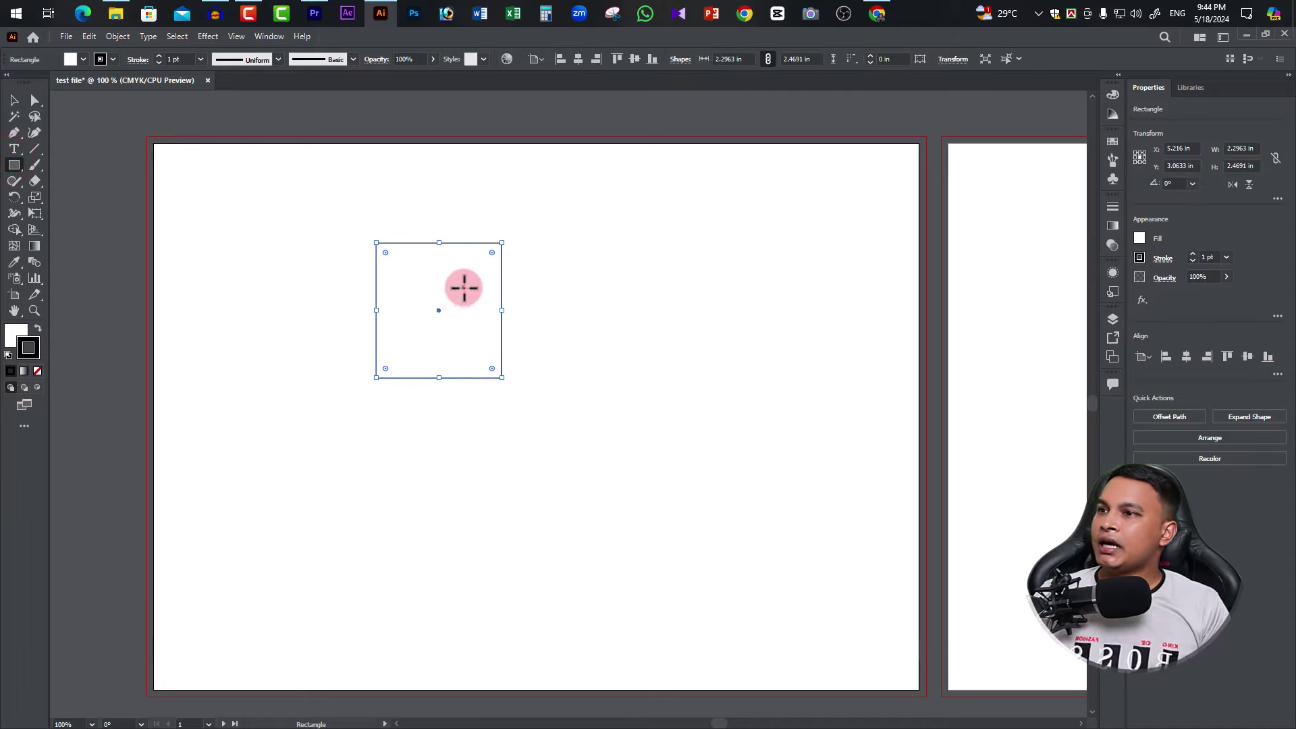
pyautogui.moveTo(462, 284); pyautogui.dragTo(653, 430)
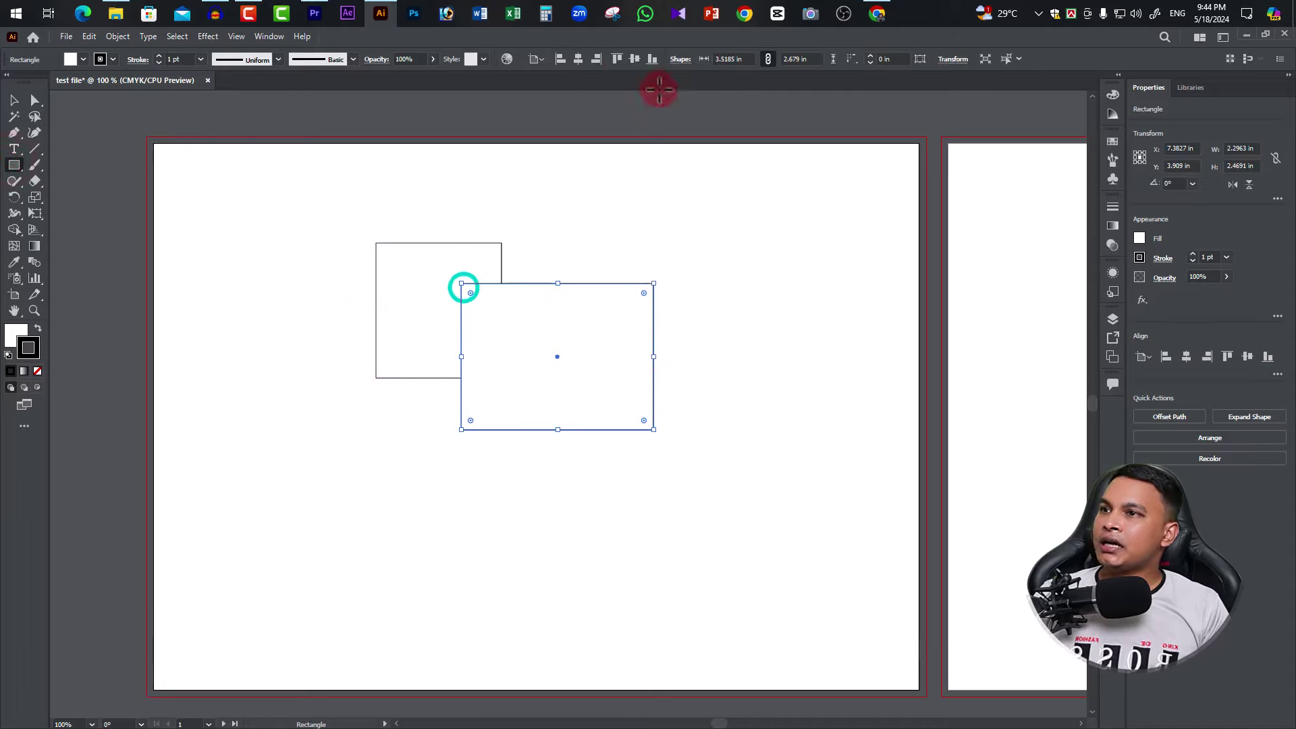
pyautogui.click(35, 246)
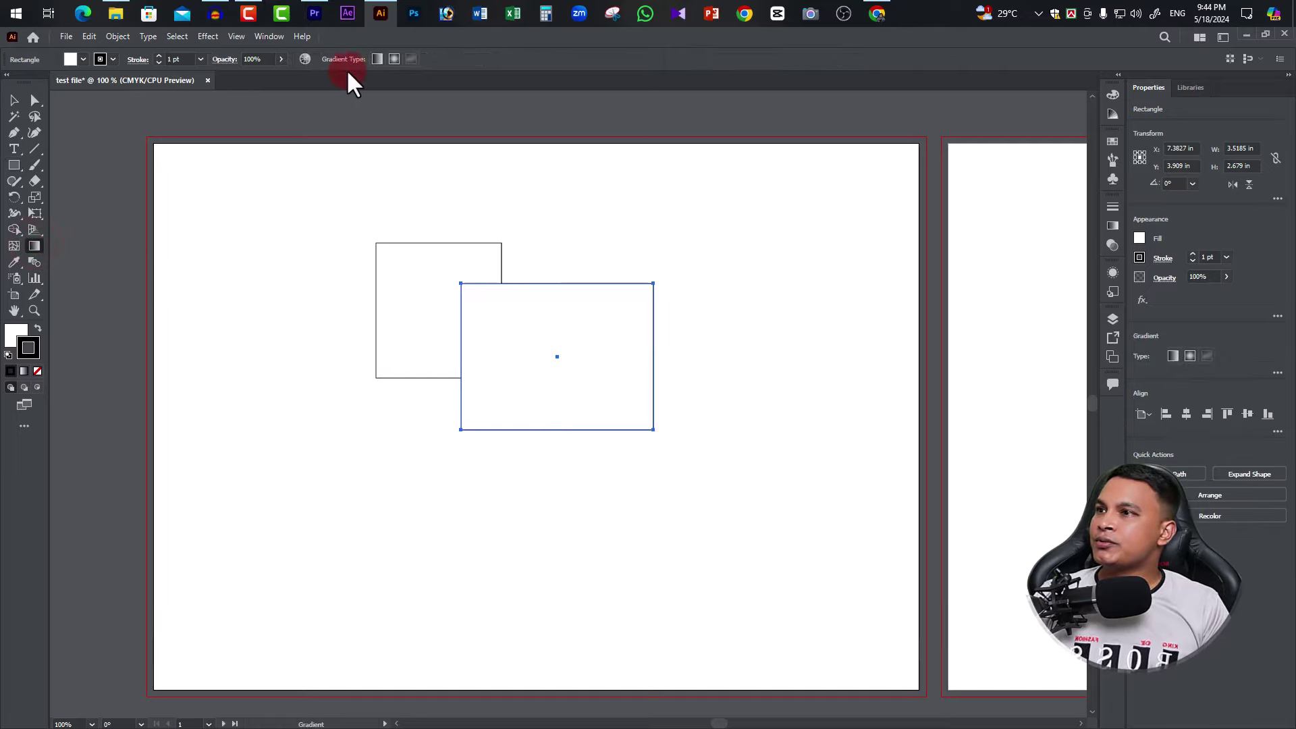
pyautogui.click(14, 99)
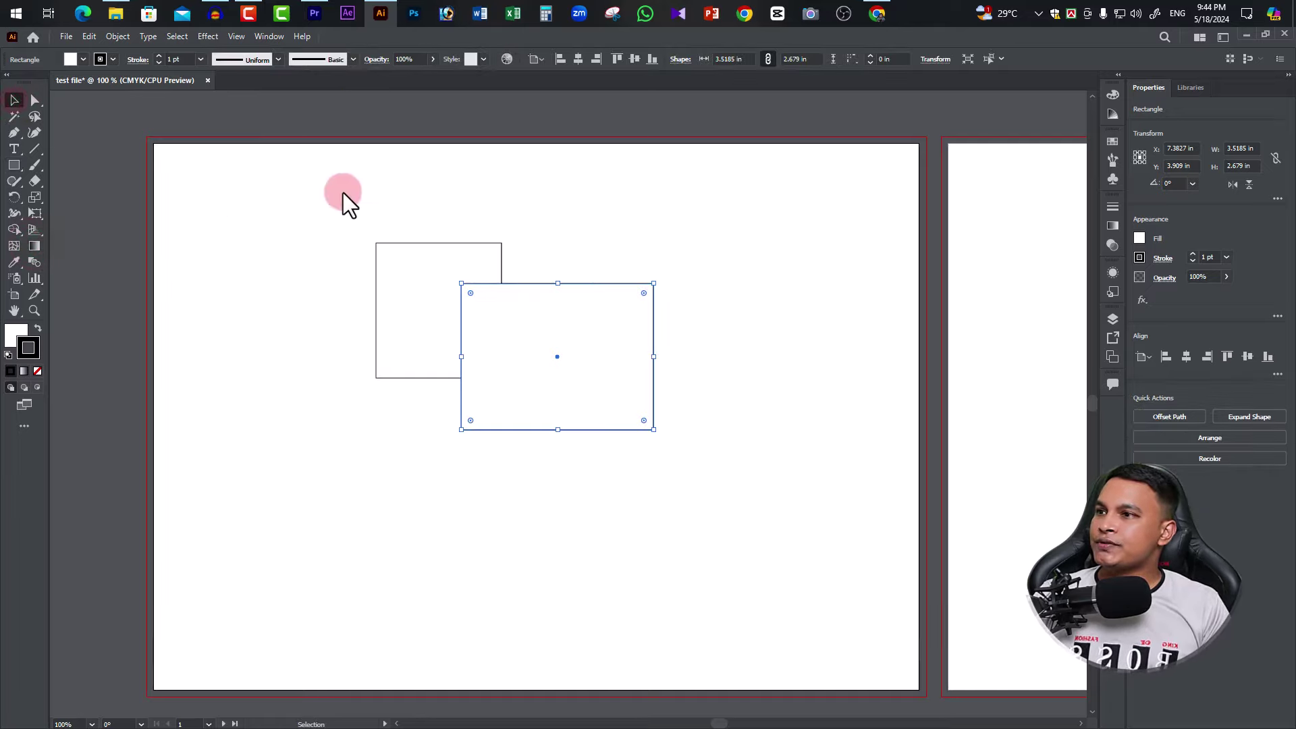
pyautogui.moveTo(343, 193); pyautogui.dragTo(680, 520)
pyautogui.press('Delete')
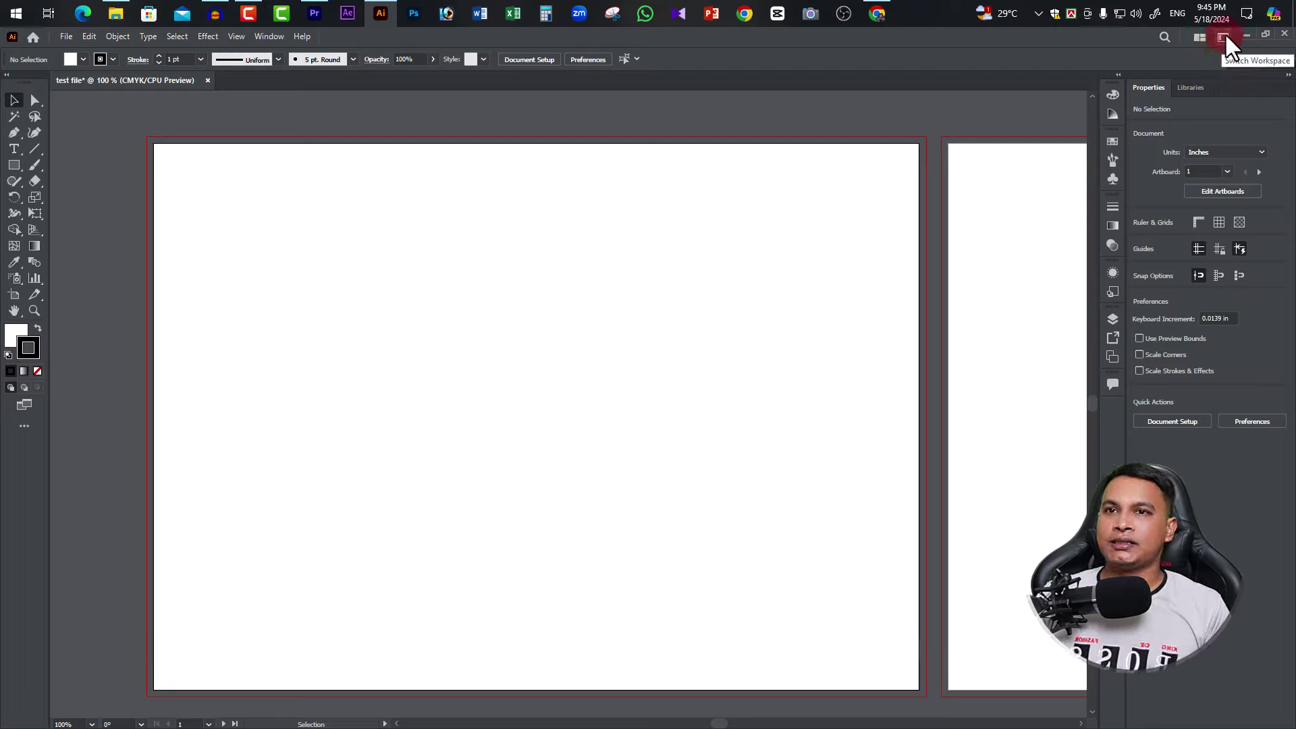
# Step: Switch through the Automation, Essentials, Essentials Classic and Layout workspaces
pyautogui.click(1224, 38)
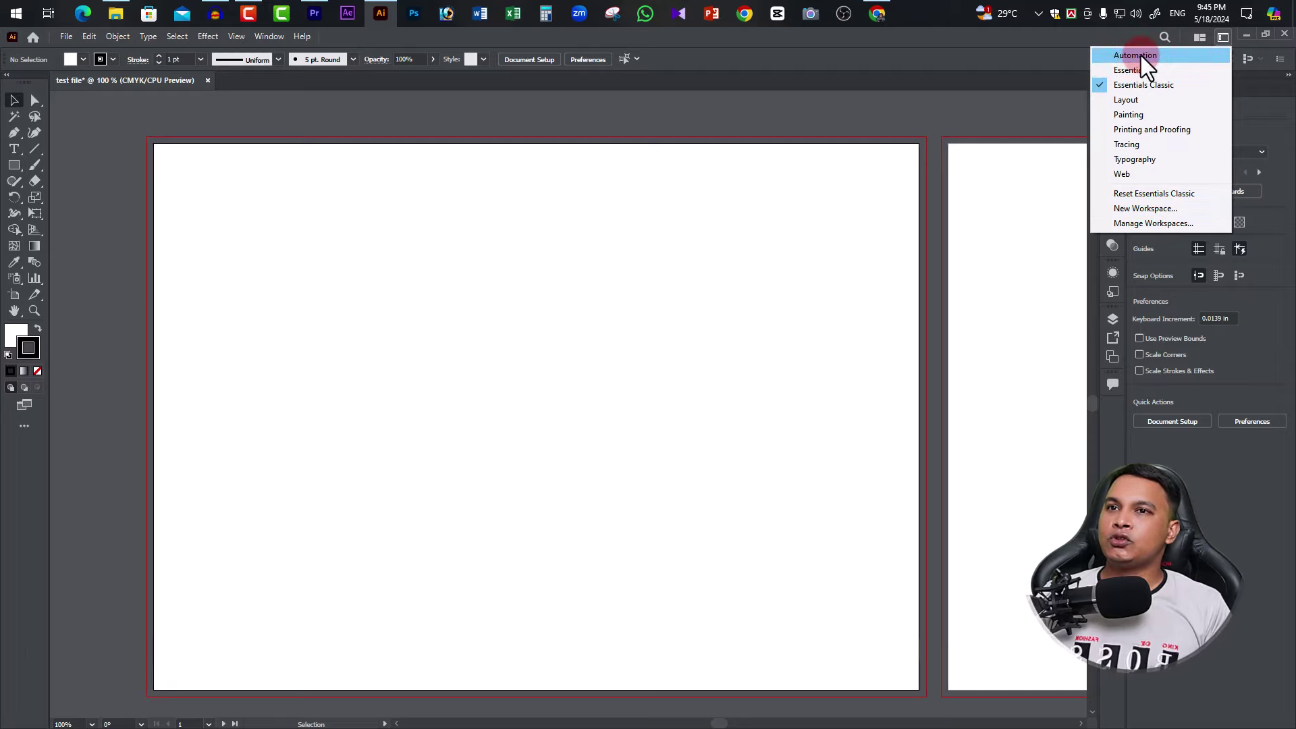
pyautogui.click(1146, 57)
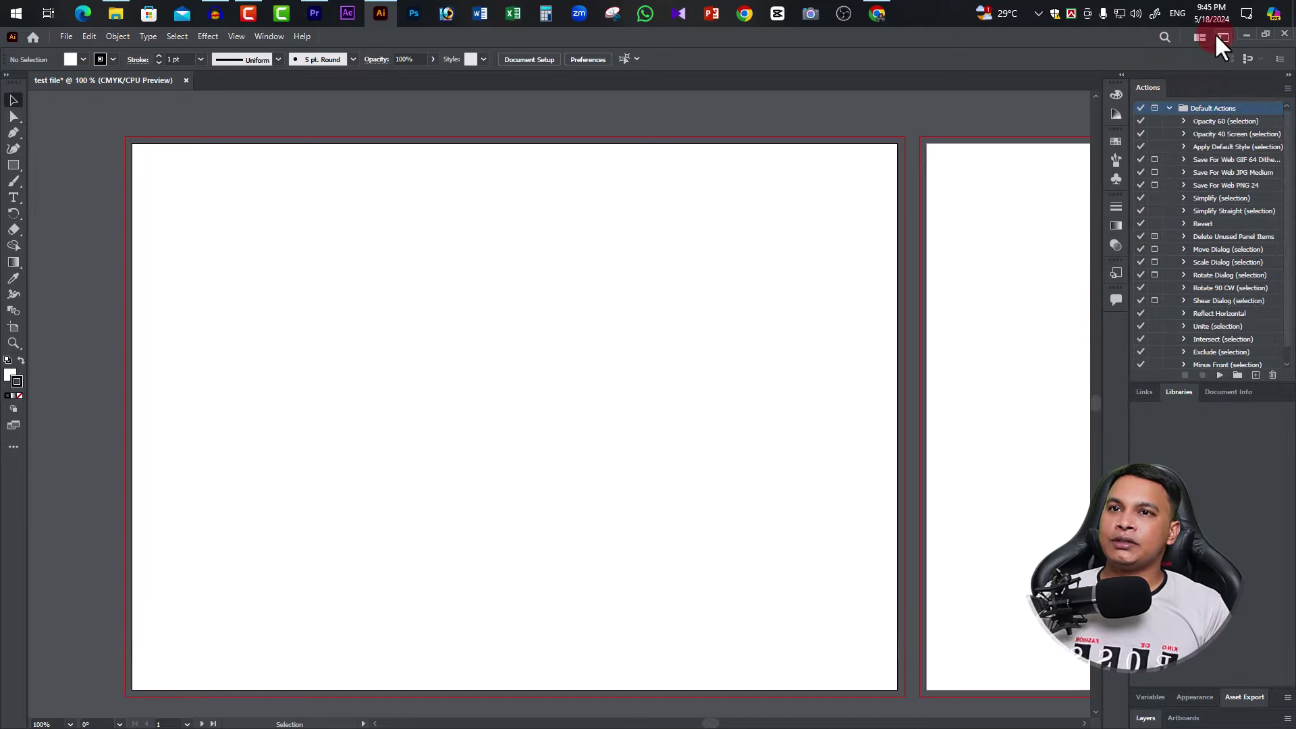
pyautogui.click(1219, 37)
pyautogui.click(1130, 71)
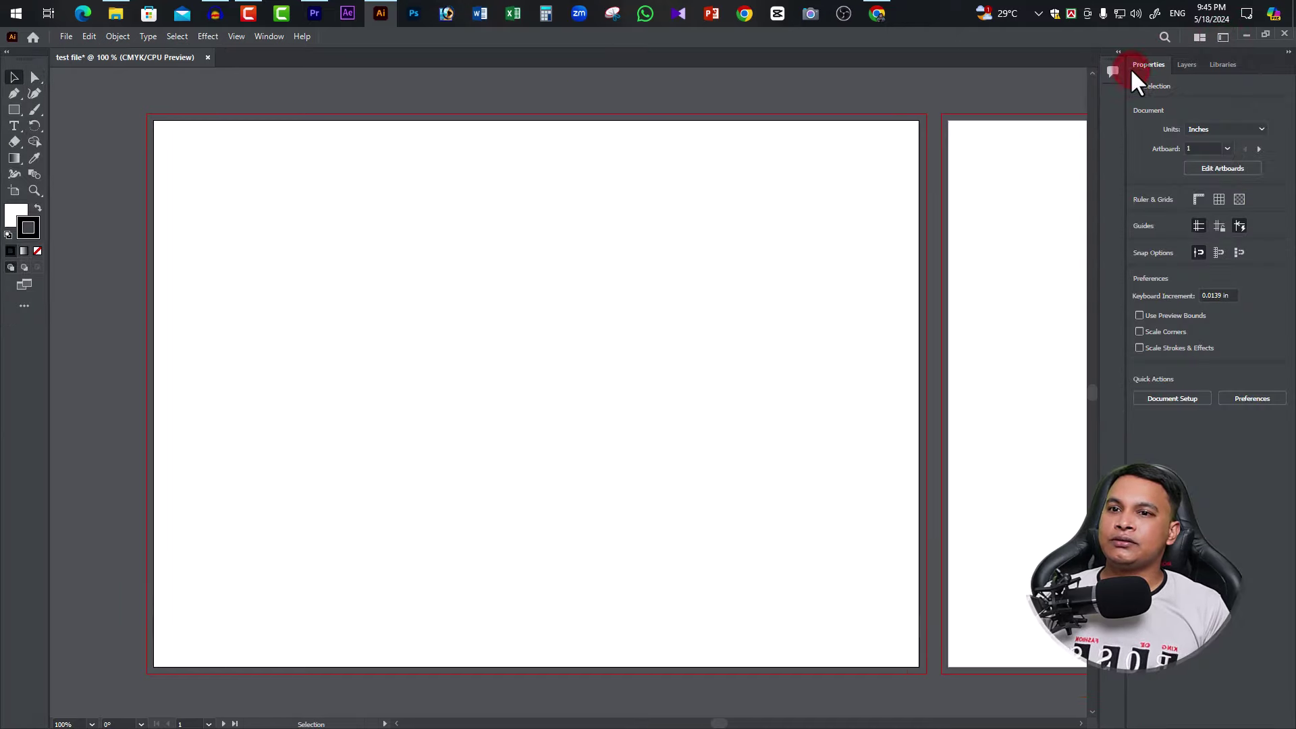
pyautogui.click(1223, 38)
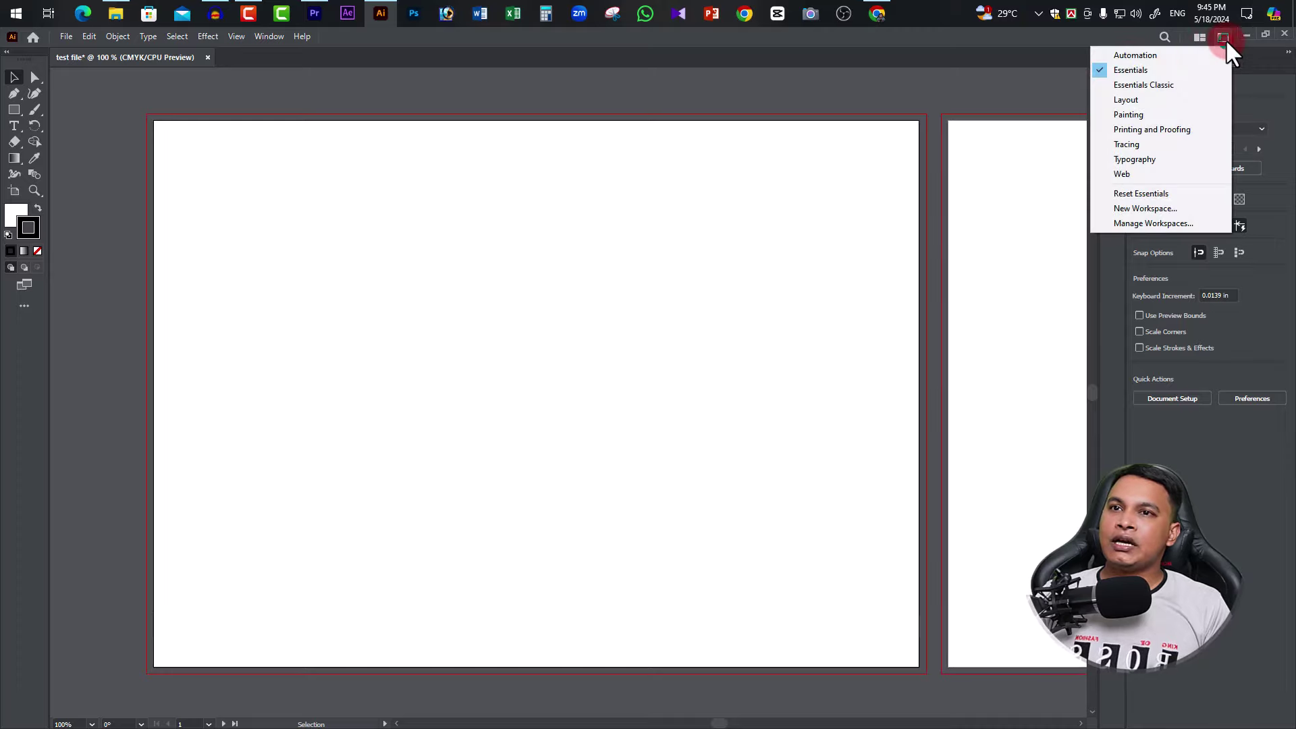
pyautogui.click(1159, 86)
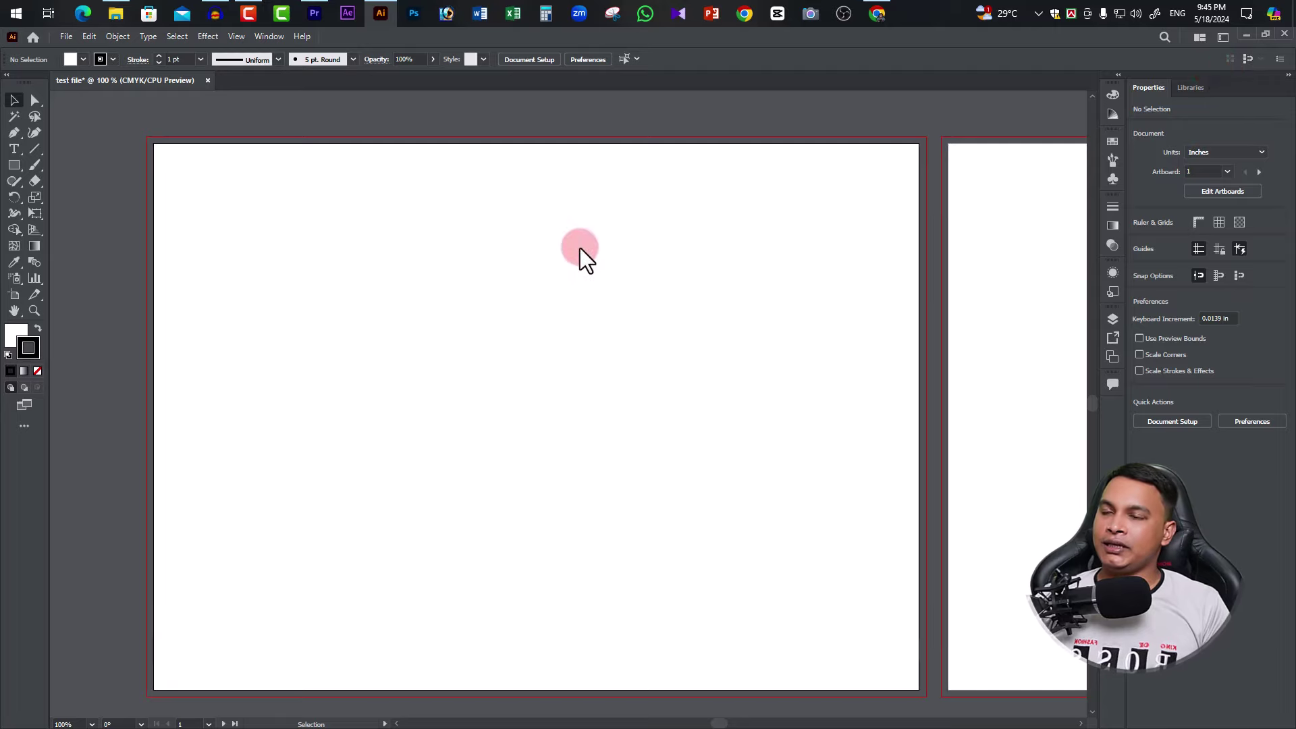
pyautogui.click(1222, 38)
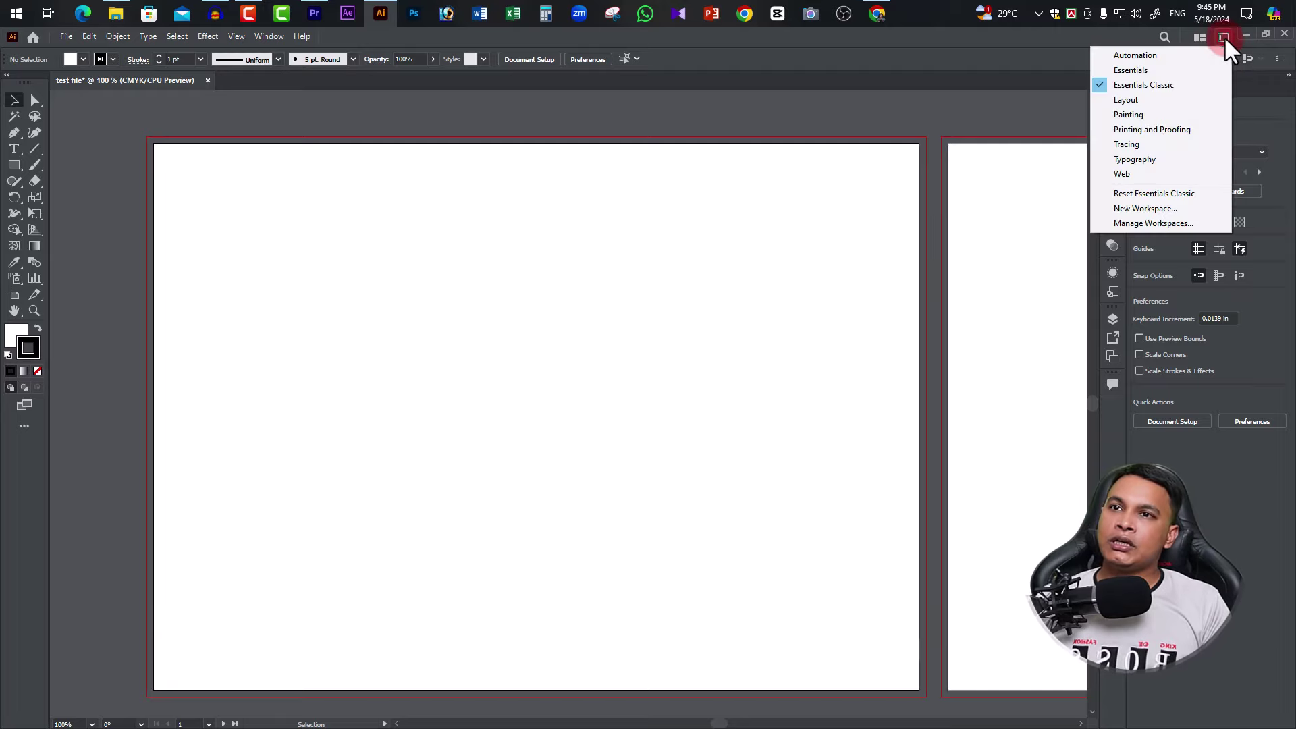
pyautogui.click(1139, 101)
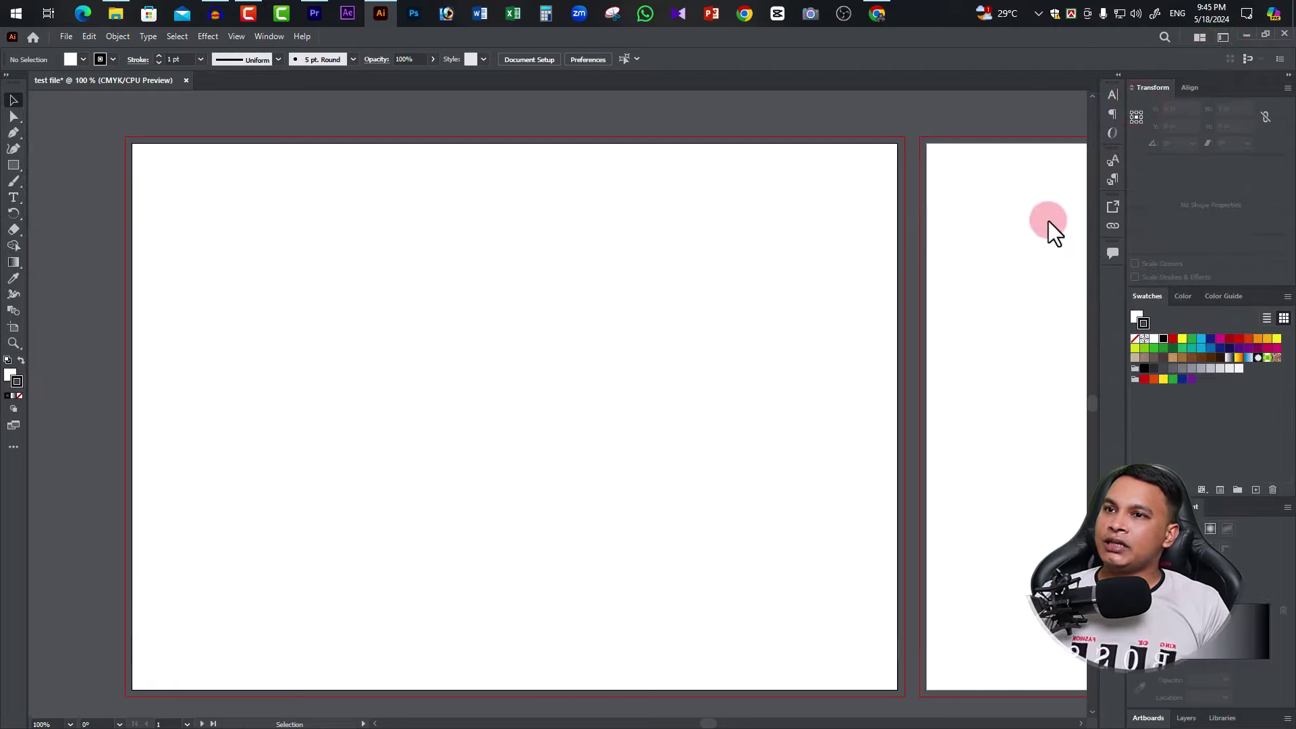
# Step: Switch to the Painting workspace and detach and close its docked panel group
pyautogui.click(1222, 37)
pyautogui.click(1128, 113)
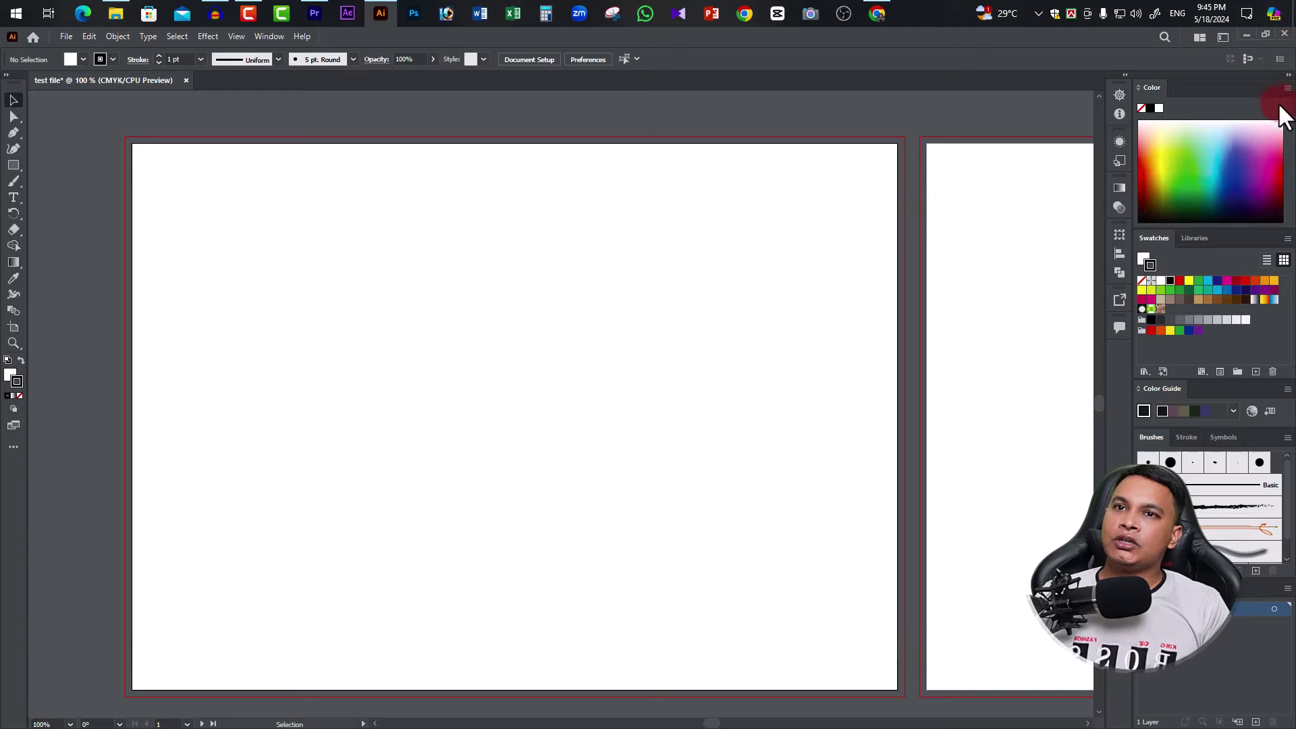
pyautogui.moveTo(1250, 88); pyautogui.dragTo(1018, 122)
pyautogui.click(982, 130)
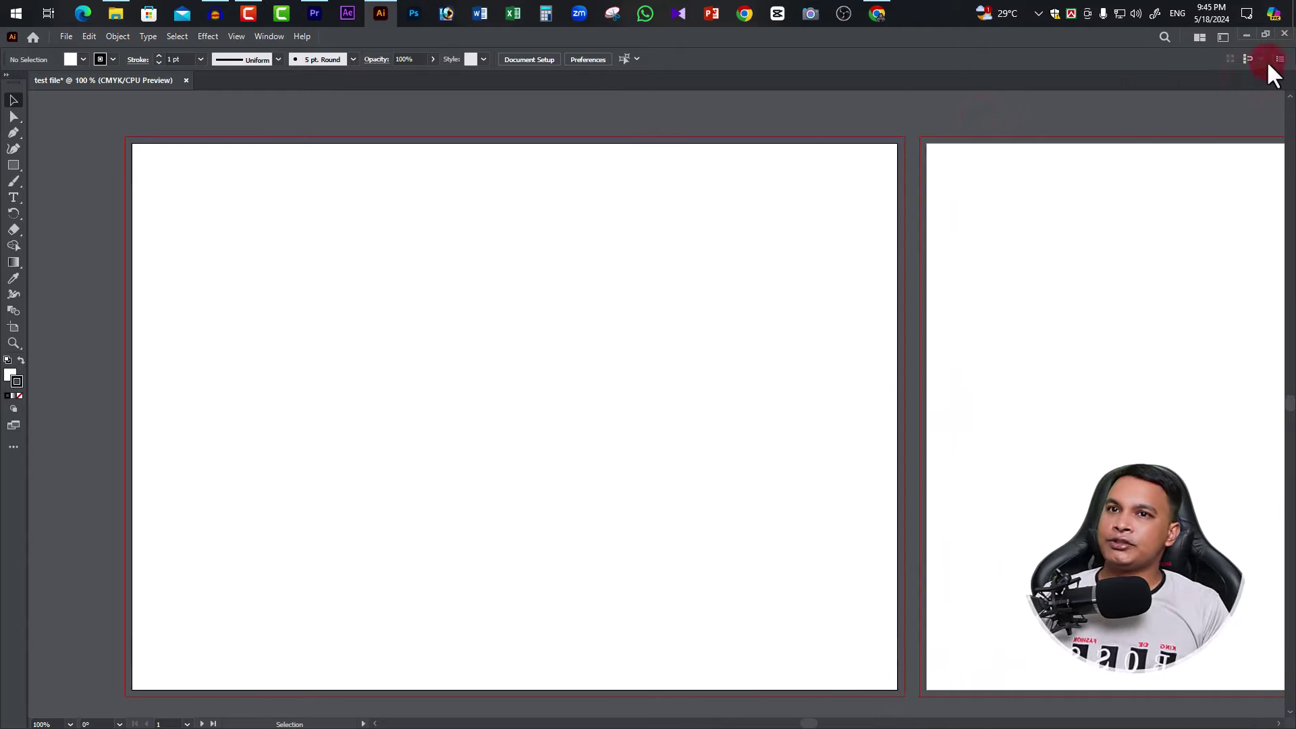
pyautogui.click(177, 210)
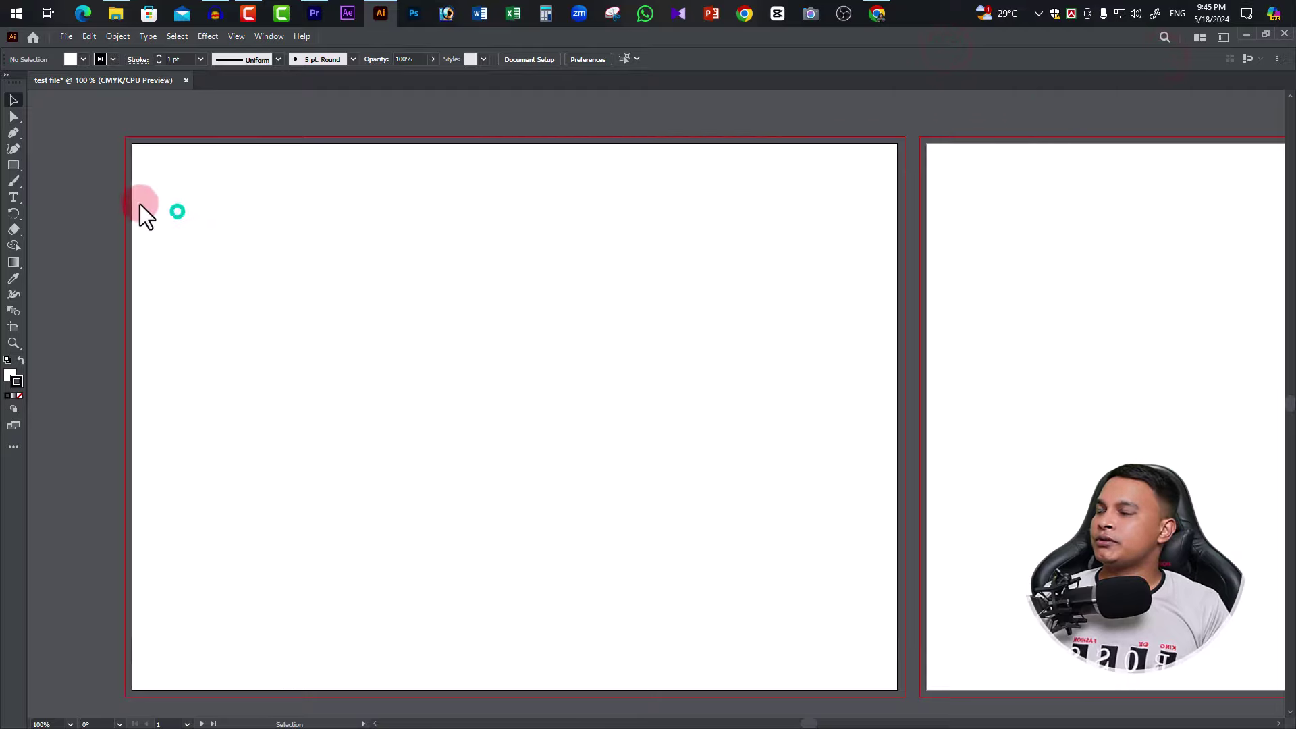
pyautogui.scroll(2, 587, 407)
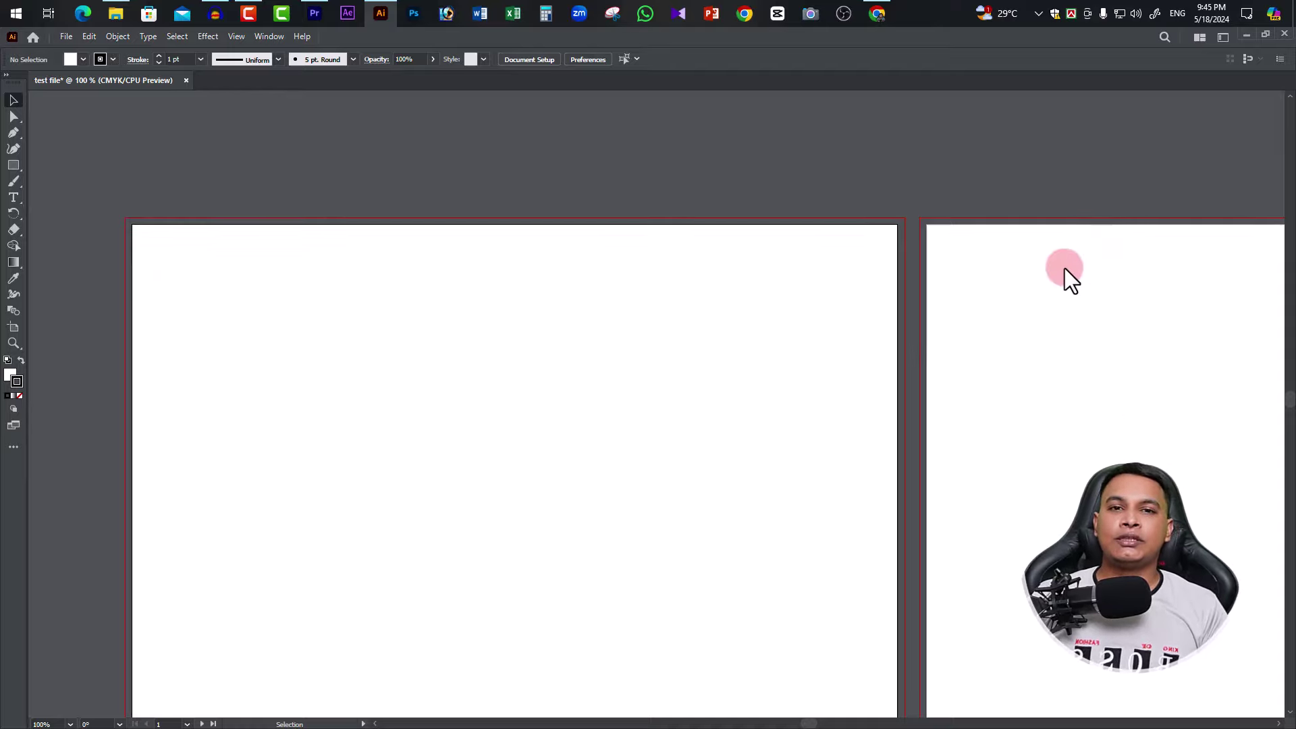
pyautogui.click(1224, 37)
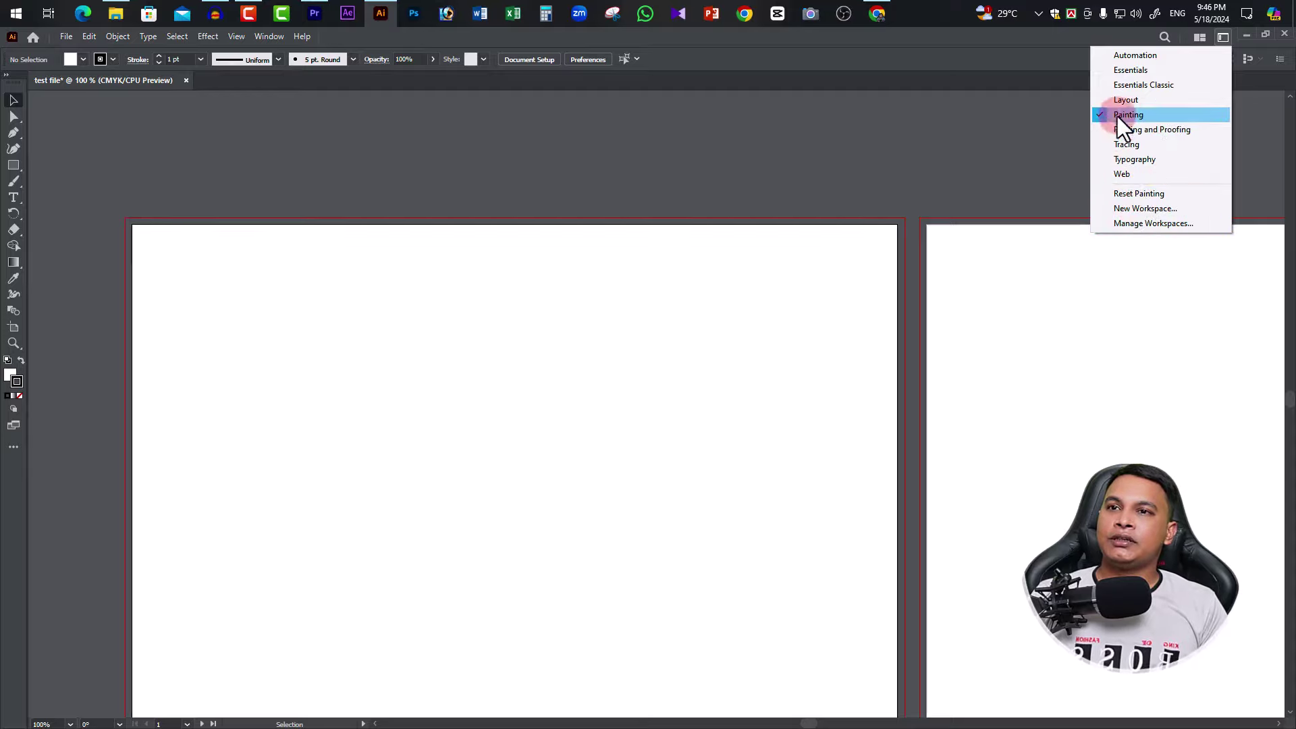
# Step: Return to the Essentials Classic workspace and reset it to its default layout
pyautogui.click(1135, 83)
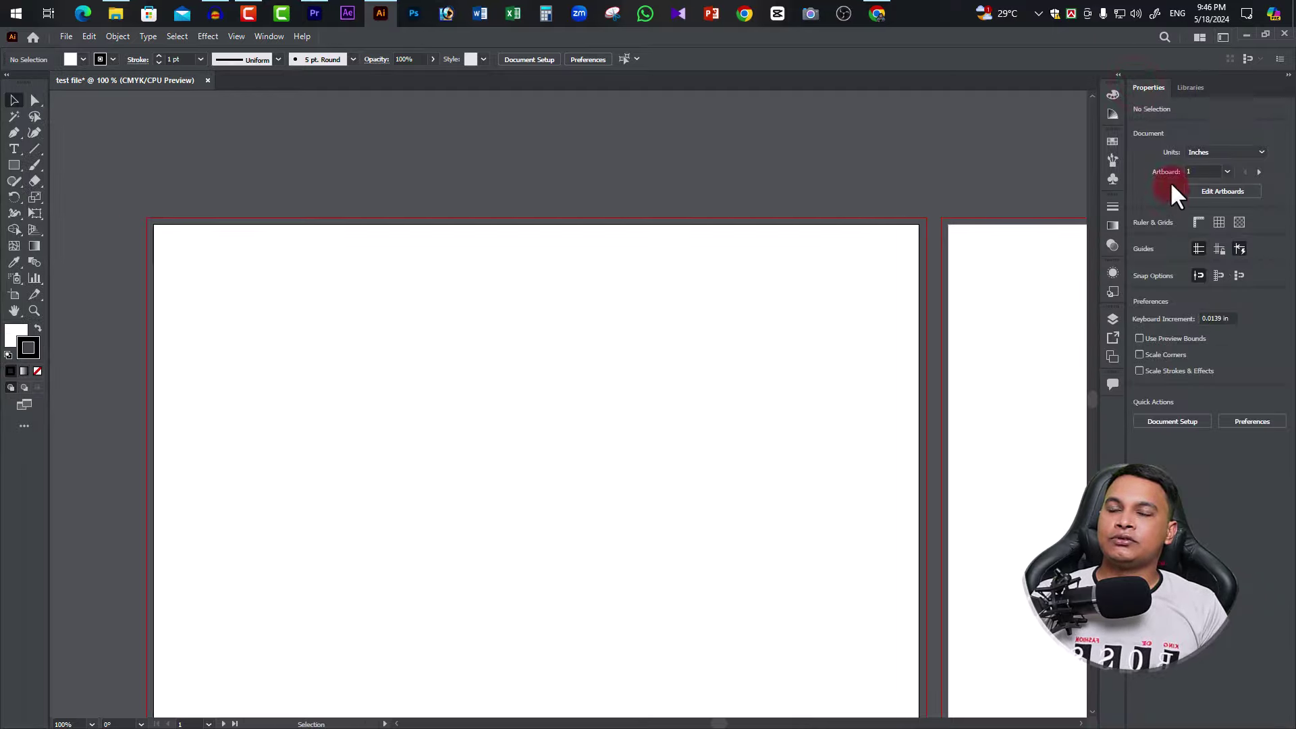
pyautogui.click(1223, 37)
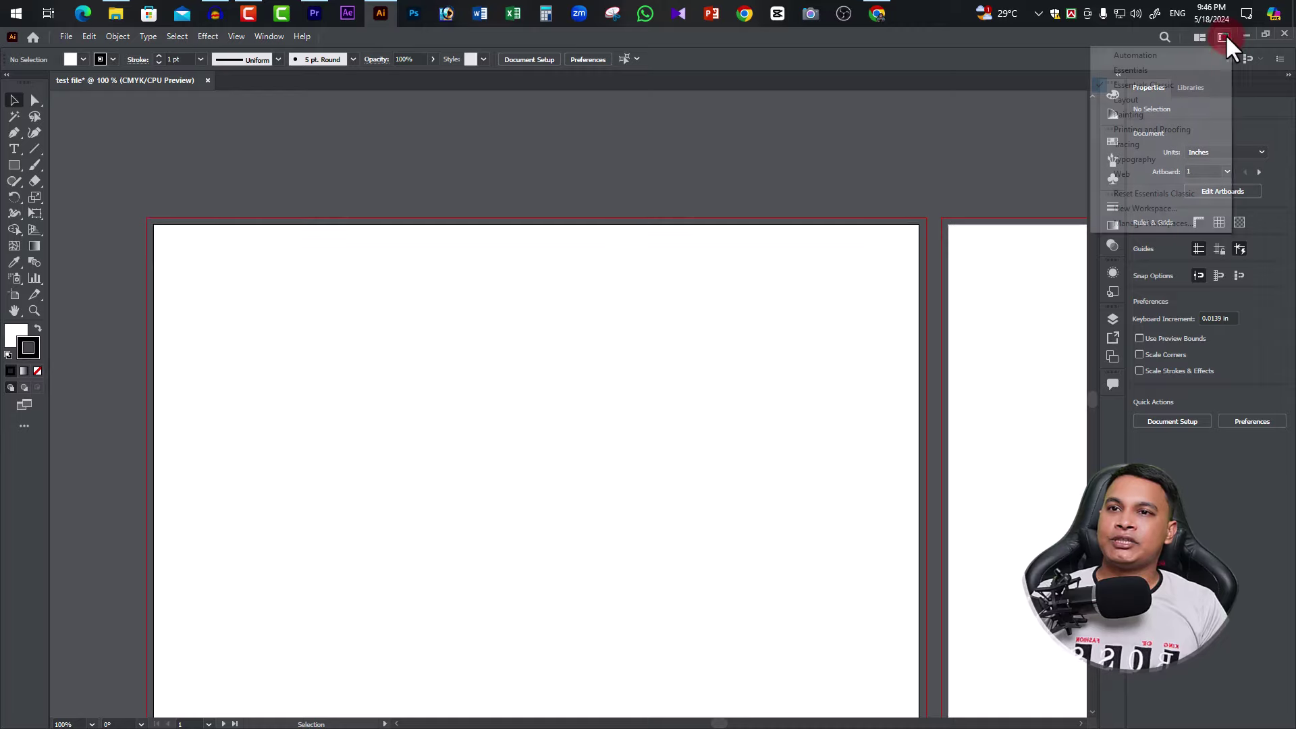
pyautogui.click(1176, 196)
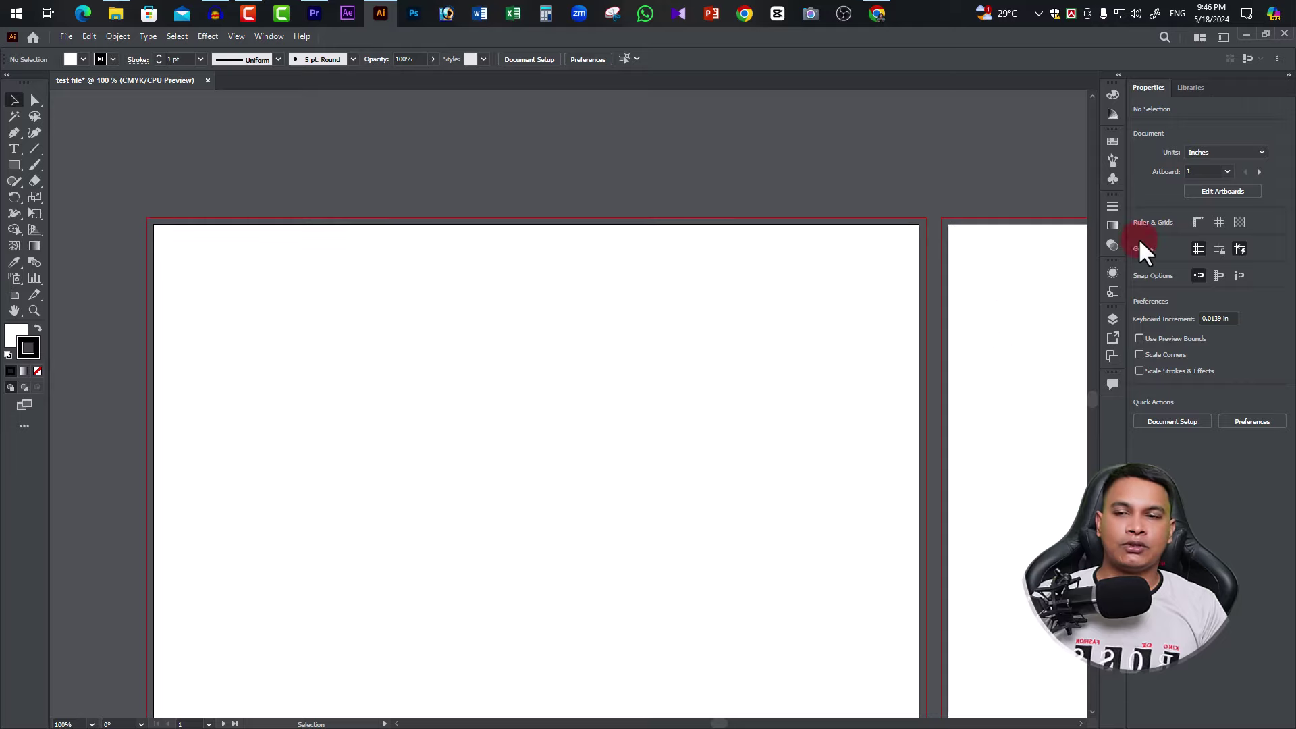
# Step: Preview the docked Color, Brushes, Transparency and Layers panels
pyautogui.click(1111, 93)
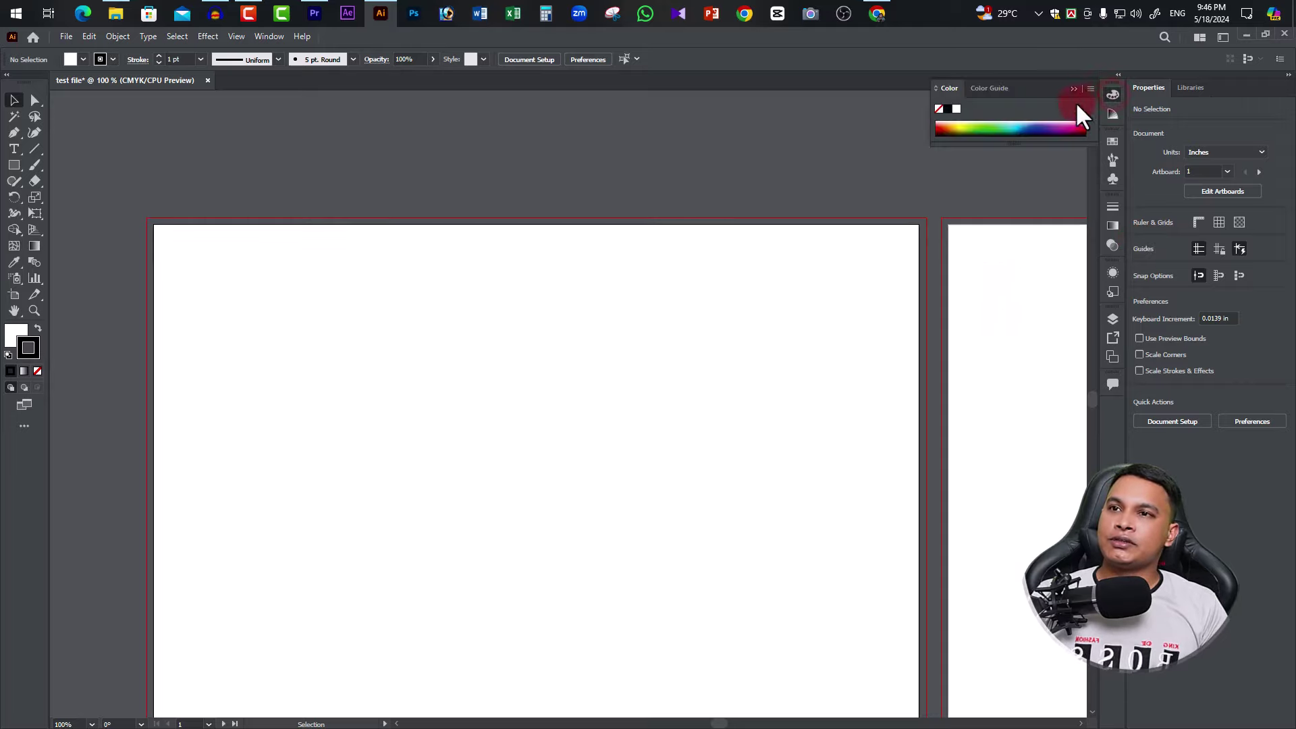
pyautogui.click(1113, 120)
pyautogui.click(1113, 160)
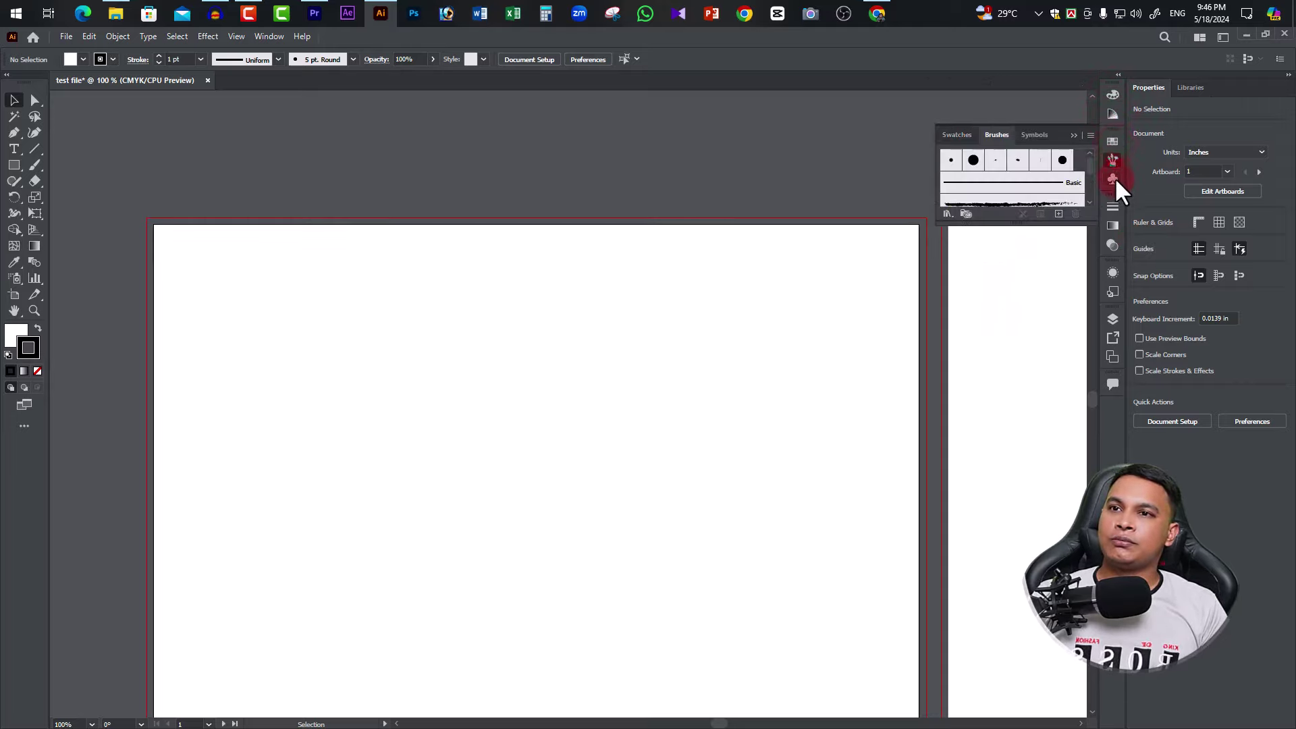
pyautogui.click(1114, 207)
pyautogui.click(1112, 247)
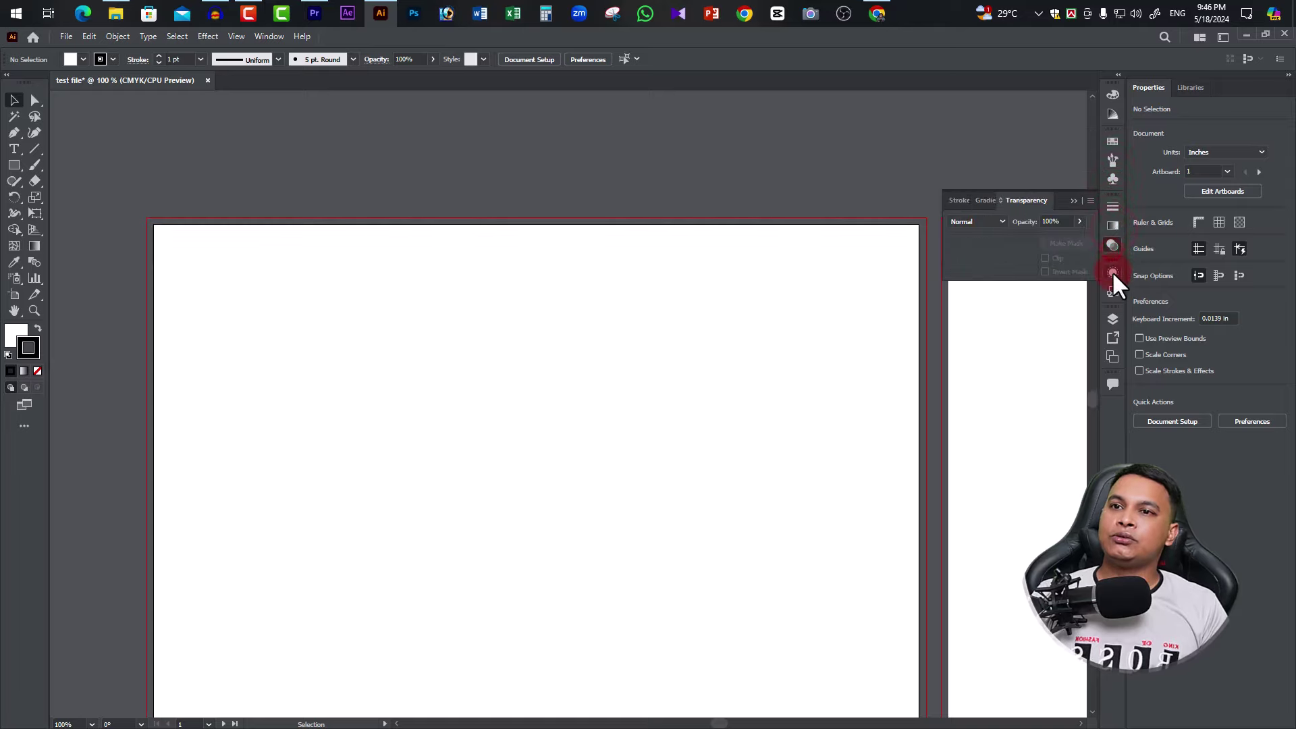
pyautogui.click(1111, 271)
pyautogui.click(1112, 319)
# Step: Check the Artboards and Comments panels and Window menu, then zoom out to 66.67%
pyautogui.click(1113, 356)
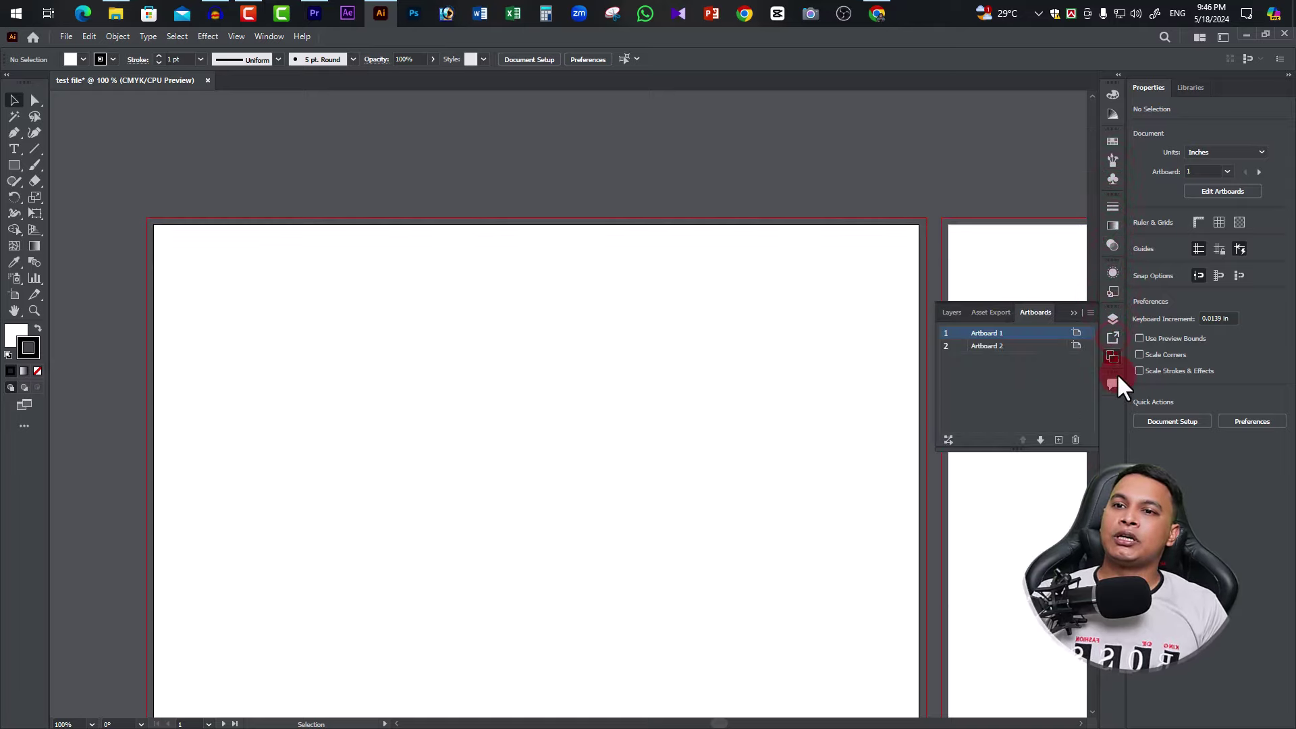
pyautogui.click(1112, 384)
pyautogui.click(1001, 123)
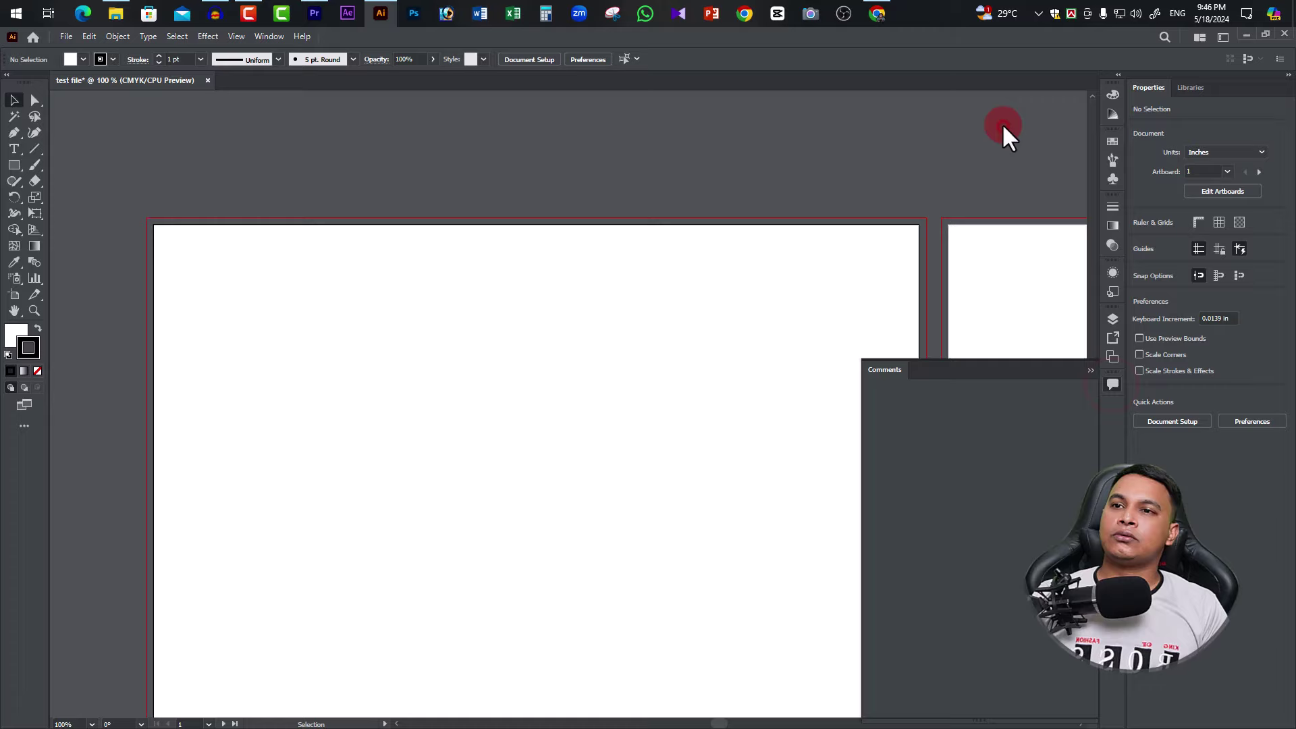
pyautogui.click(1113, 384)
pyautogui.click(268, 35)
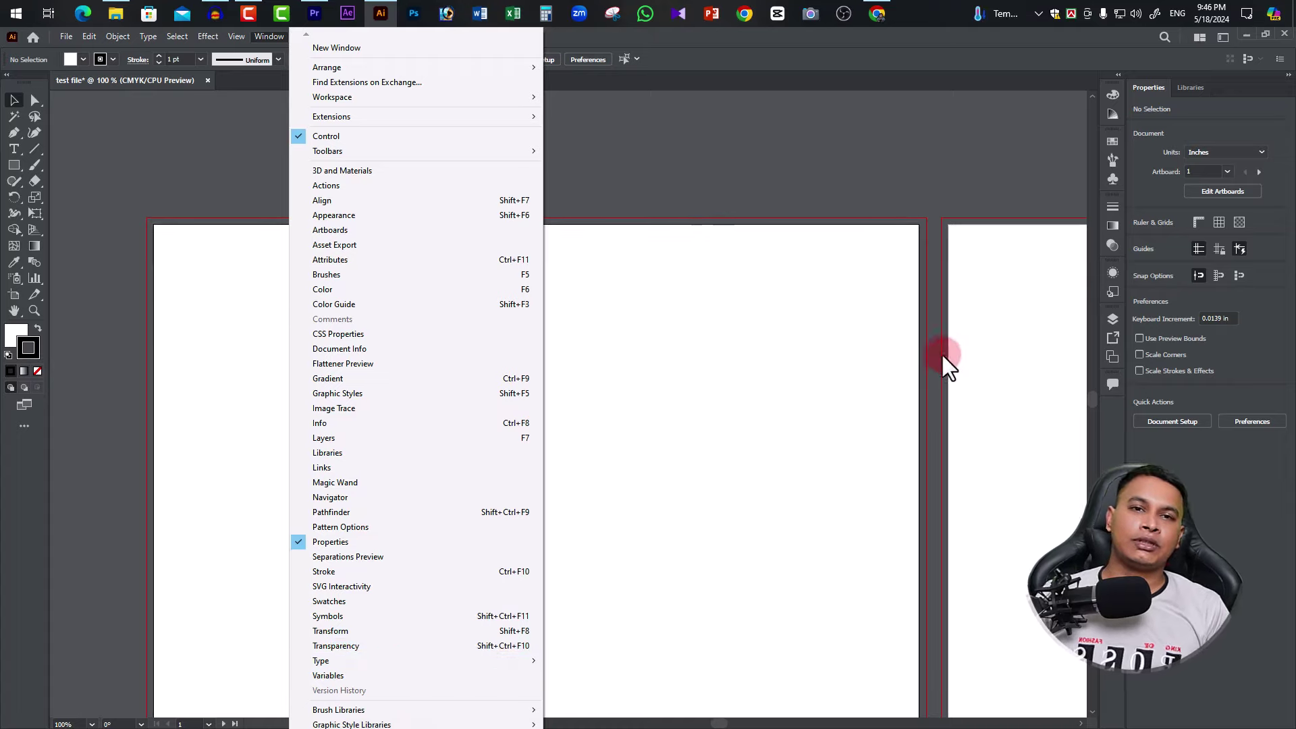
pyautogui.click(767, 215)
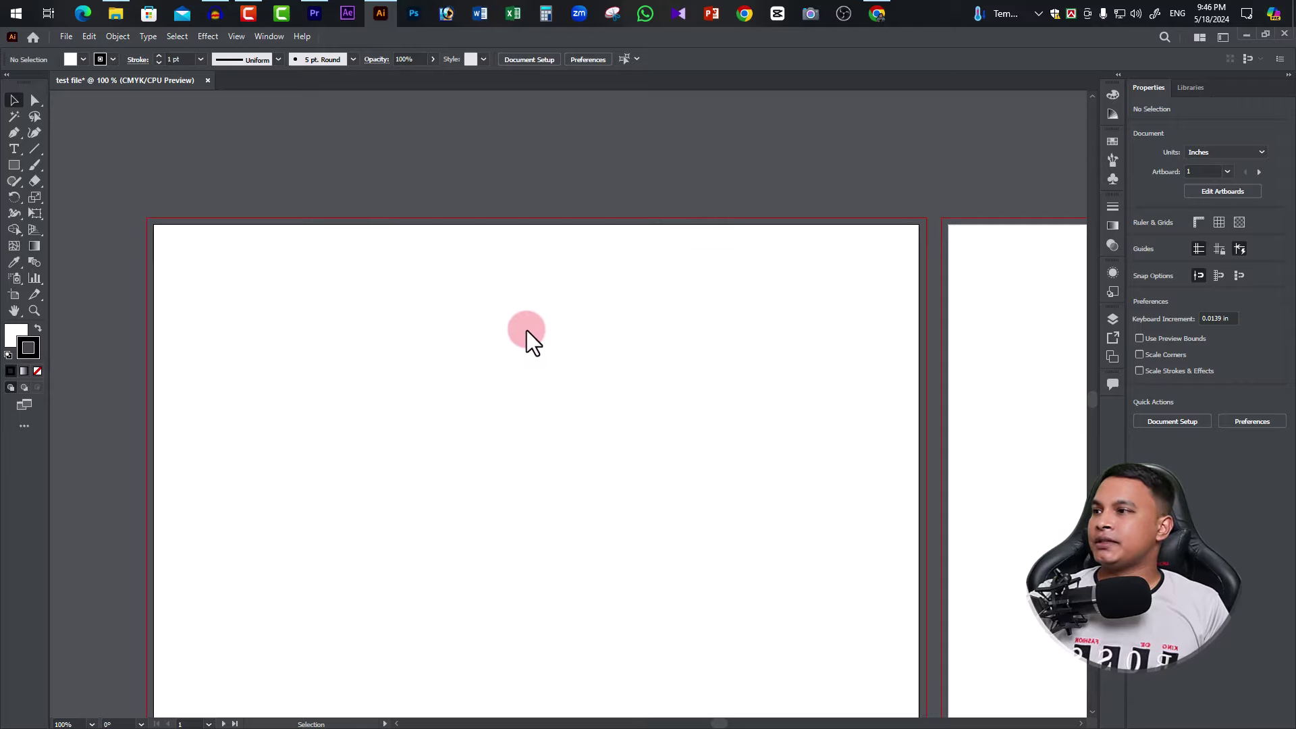
pyautogui.keyDown('ctrl'); pyautogui.keyDown('alt'); pyautogui.click(511, 309); pyautogui.keyUp('alt'); pyautogui.keyUp('ctrl')
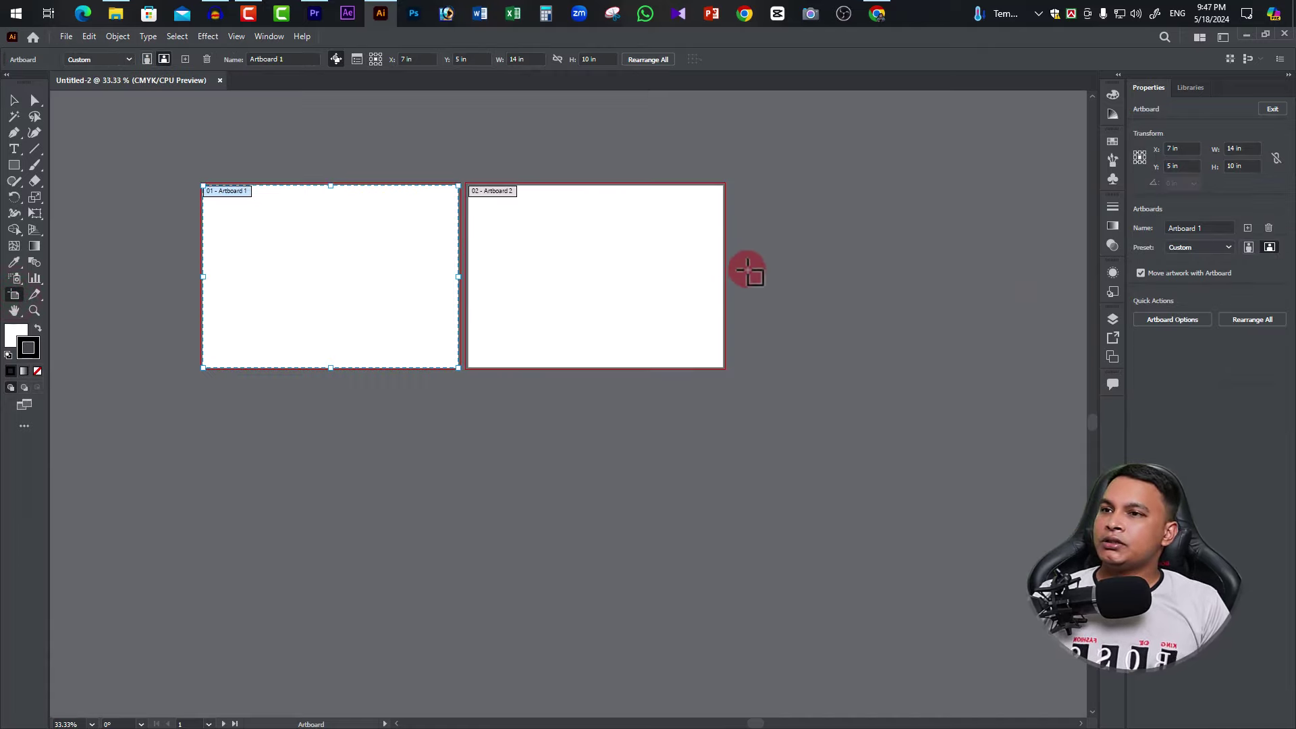
# Step: Draw three new artboards beside and below Artboard 2
pyautogui.moveTo(744, 182)
pyautogui.mouseDown()
pyautogui.moveTo(959, 381)
pyautogui.moveTo(985, 385)
pyautogui.mouseUp()
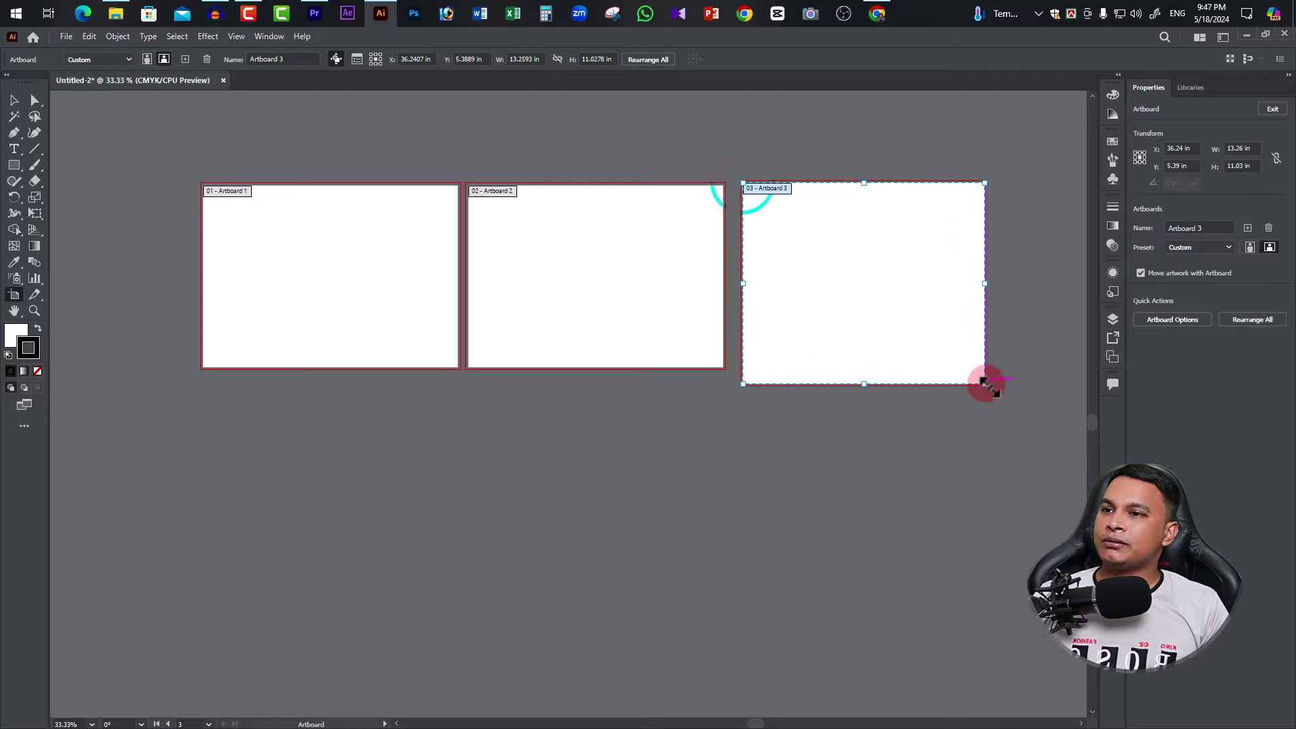
pyautogui.moveTo(511, 419); pyautogui.dragTo(829, 558)
pyautogui.moveTo(244, 438)
pyautogui.mouseDown()
pyautogui.moveTo(298, 544)
pyautogui.moveTo(483, 653)
pyautogui.mouseUp()
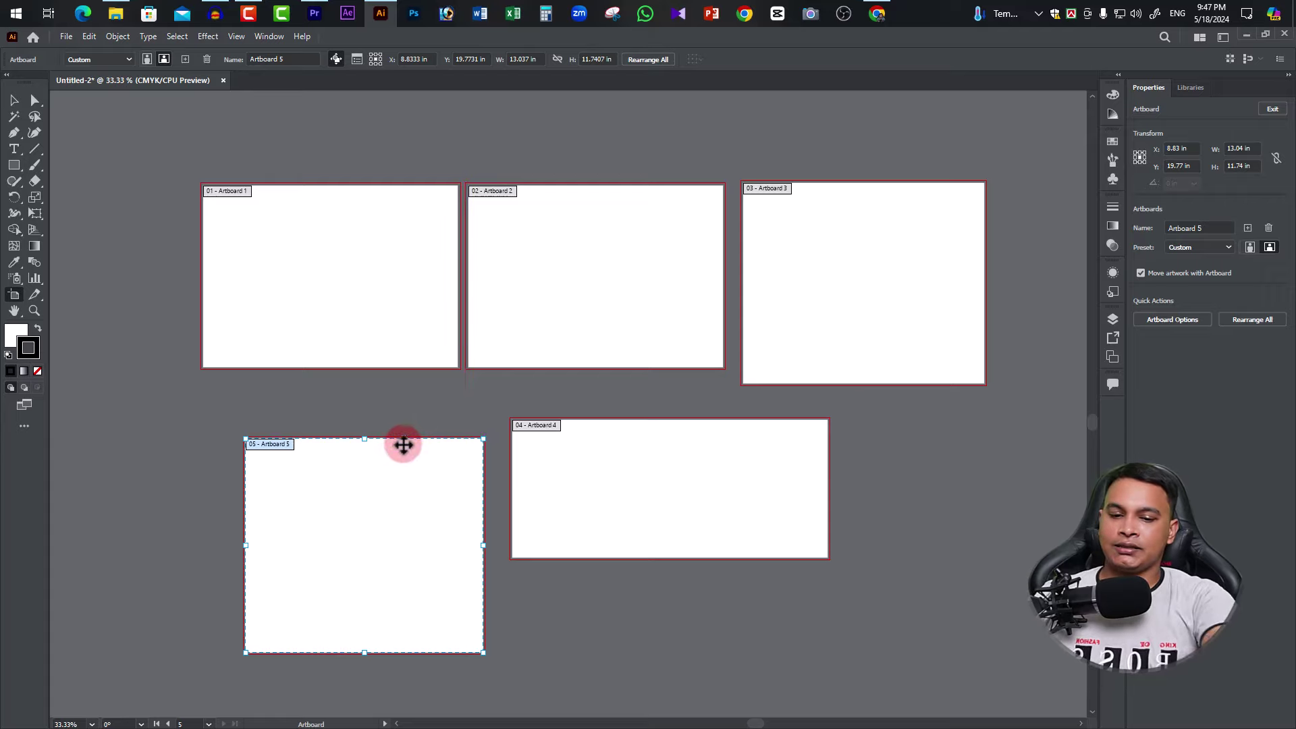
# Step: Delete Artboards 5, 4 and 3, then Artboard 1, leaving only Artboard 2
pyautogui.press('Delete')
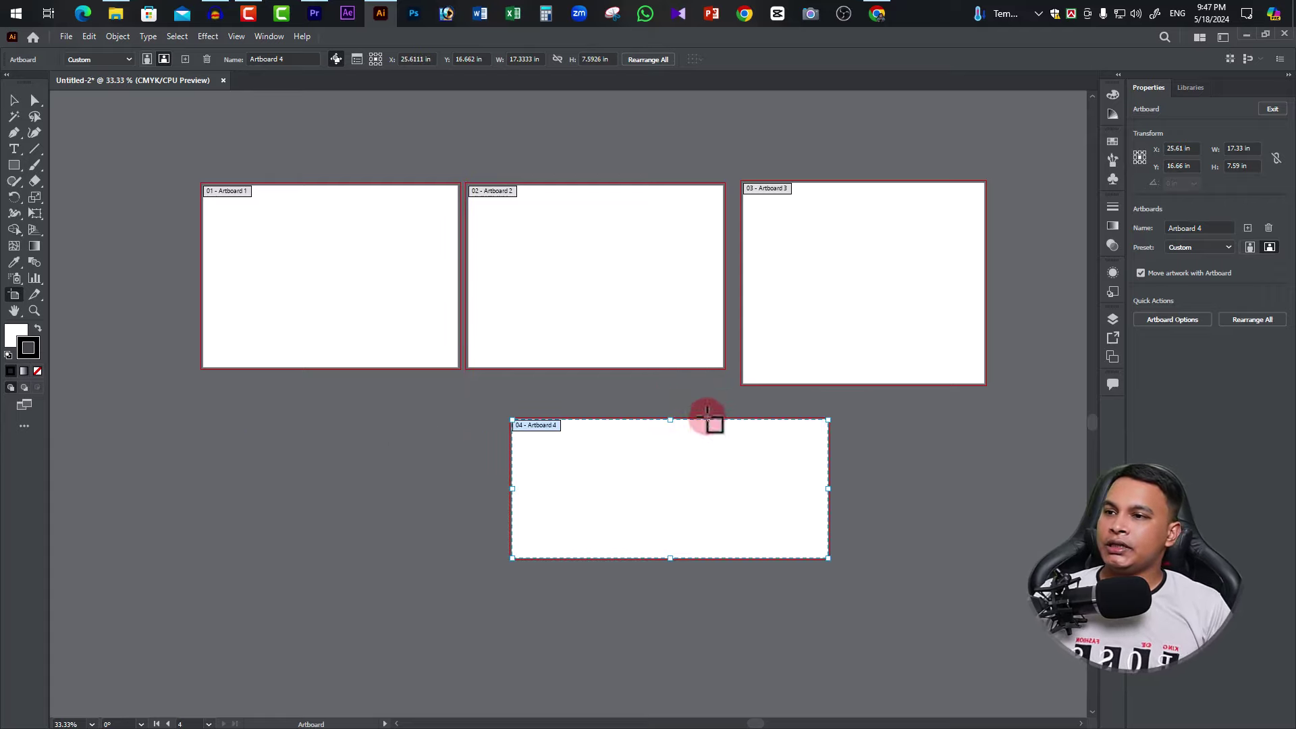
pyautogui.press('Delete')
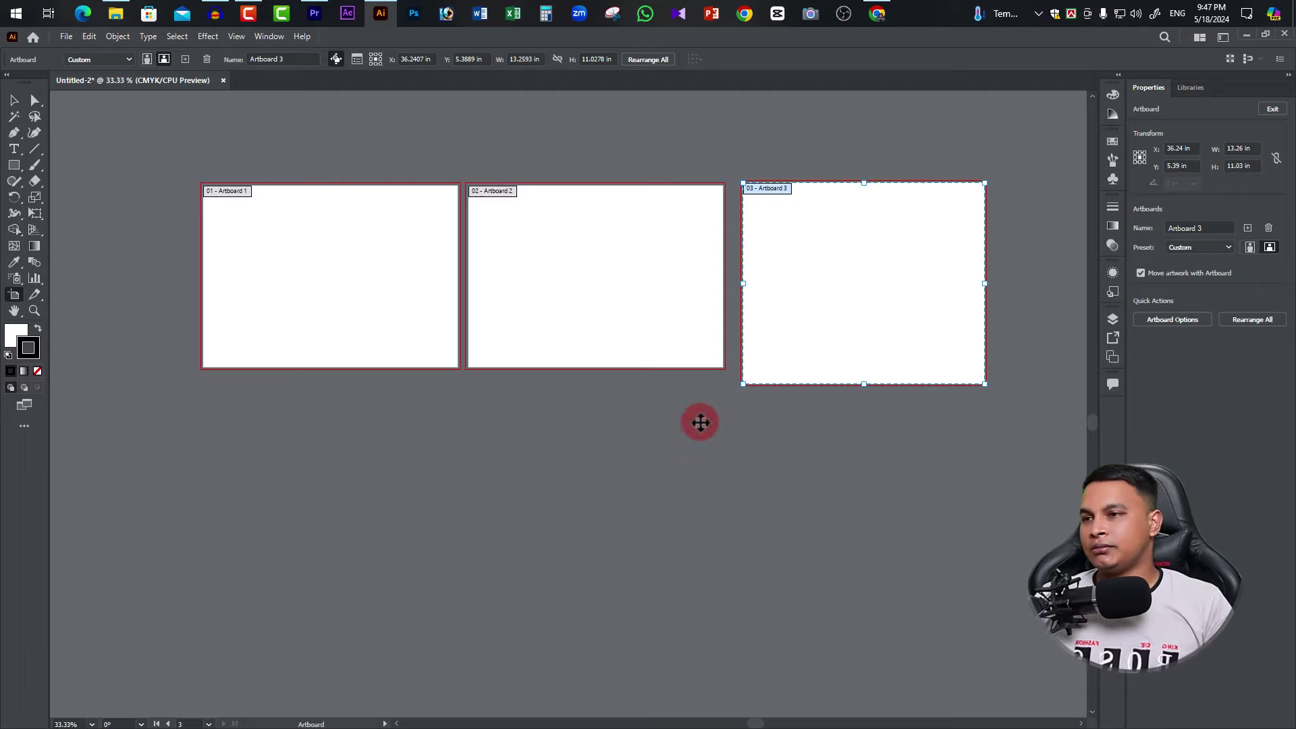
pyautogui.press('Delete')
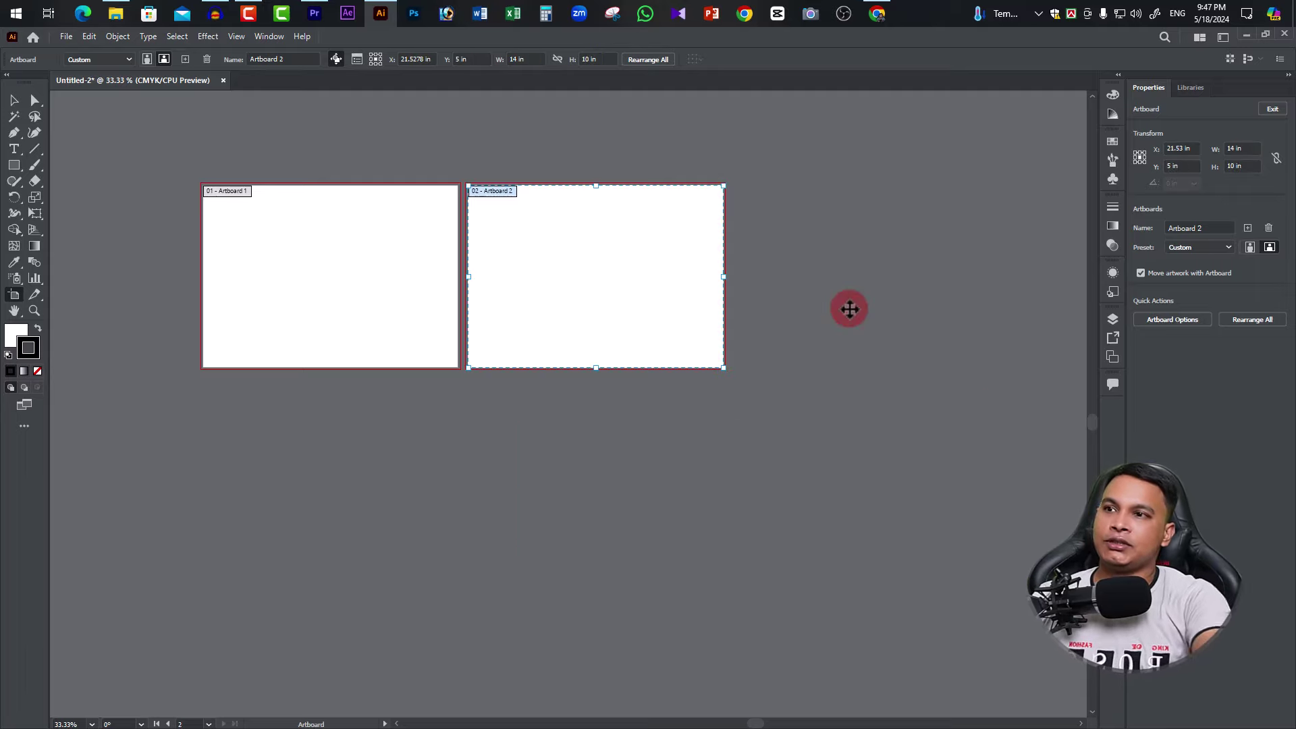
pyautogui.click(376, 231)
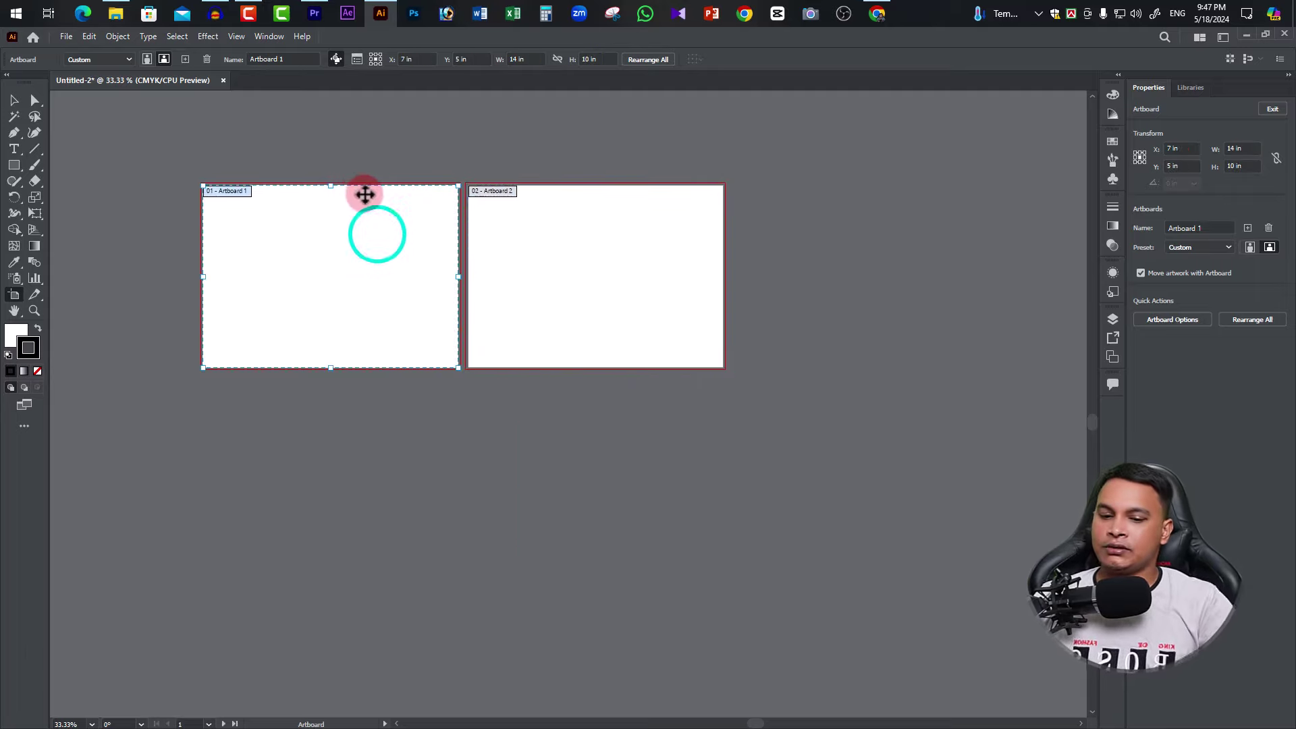
pyautogui.press('Delete')
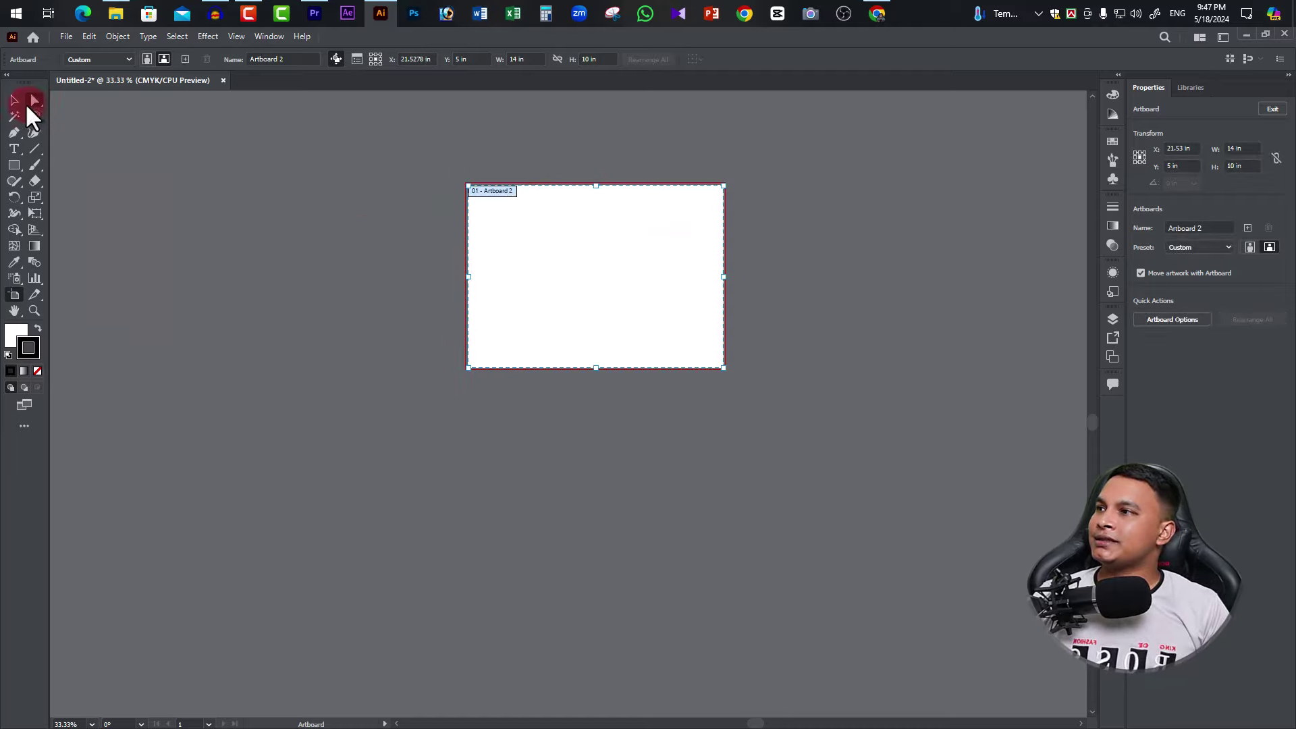
# Step: Exit artboard editing, then zoom in and out on the remaining artboard, ending at 66.67%
pyautogui.click(15, 101)
pyautogui.click(702, 265)
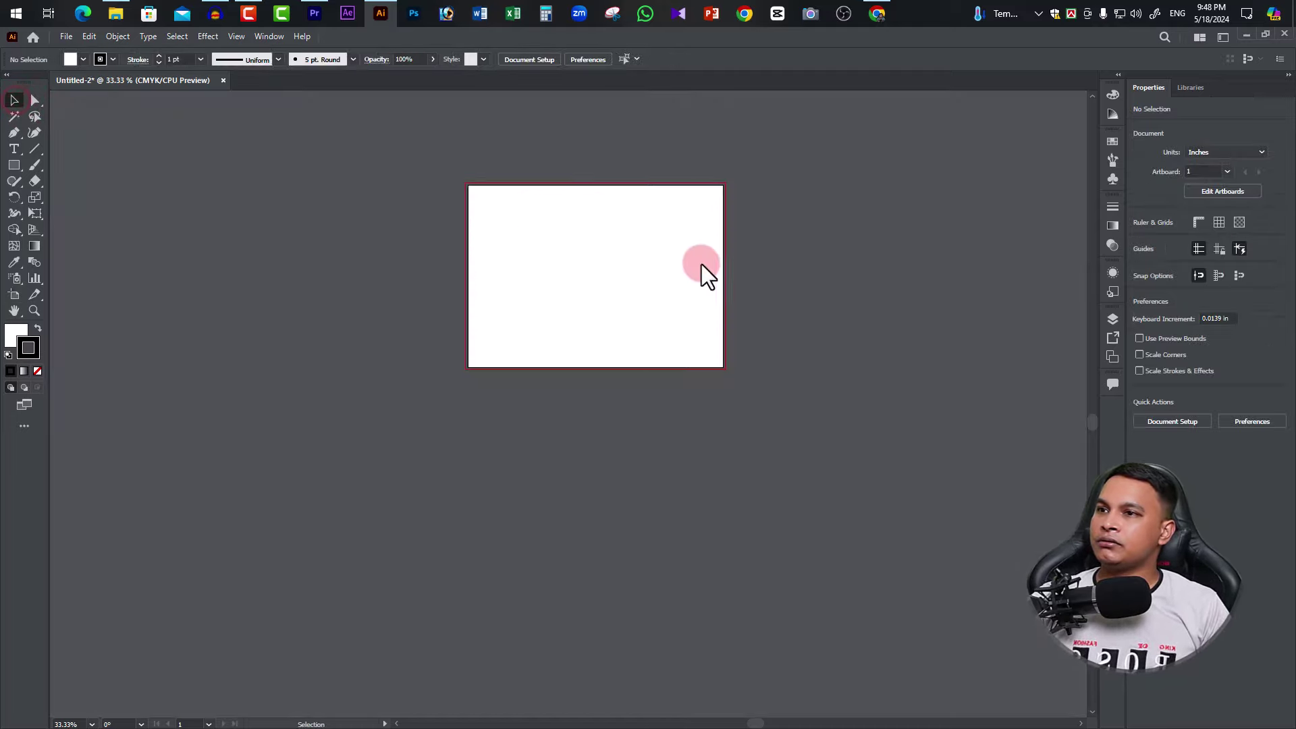
pyautogui.keyDown('ctrl'); pyautogui.click(665, 281); pyautogui.keyUp('ctrl')
pyautogui.moveTo(835, 310); pyautogui.dragTo(827, 305)
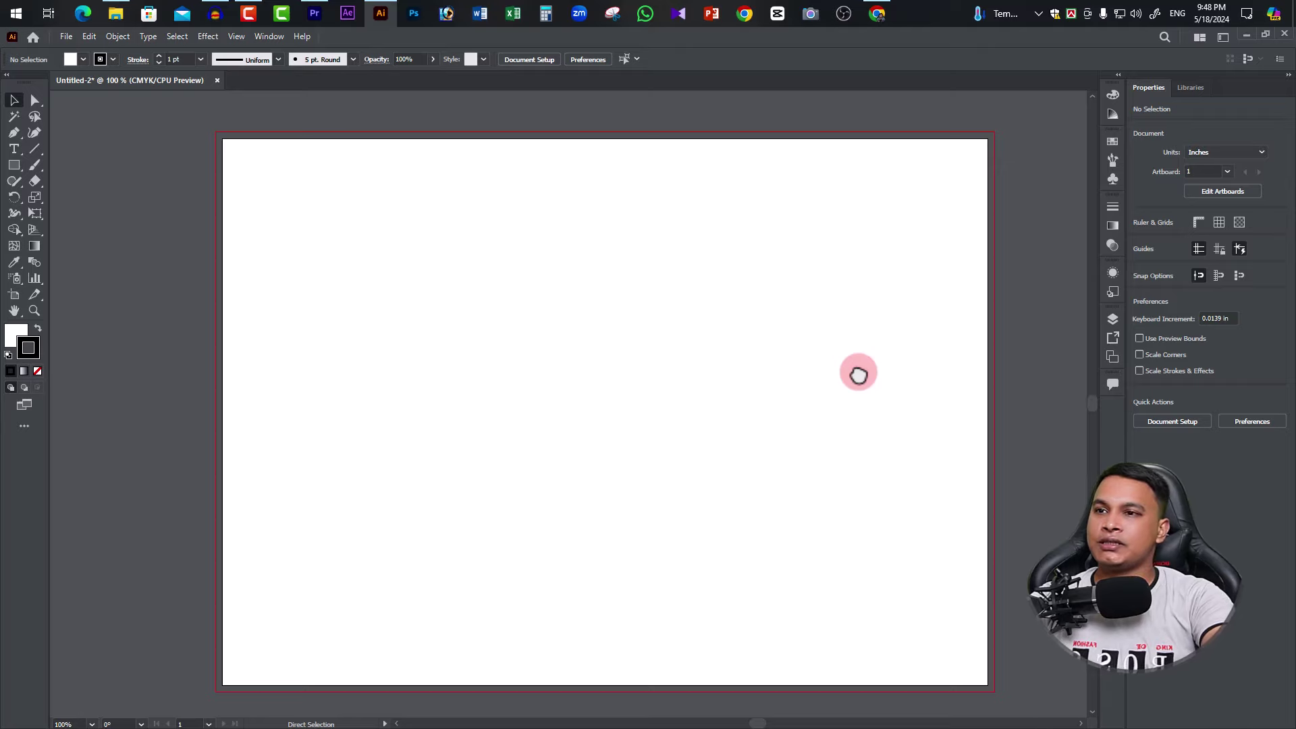
pyautogui.hotkey('ctrl', '+')
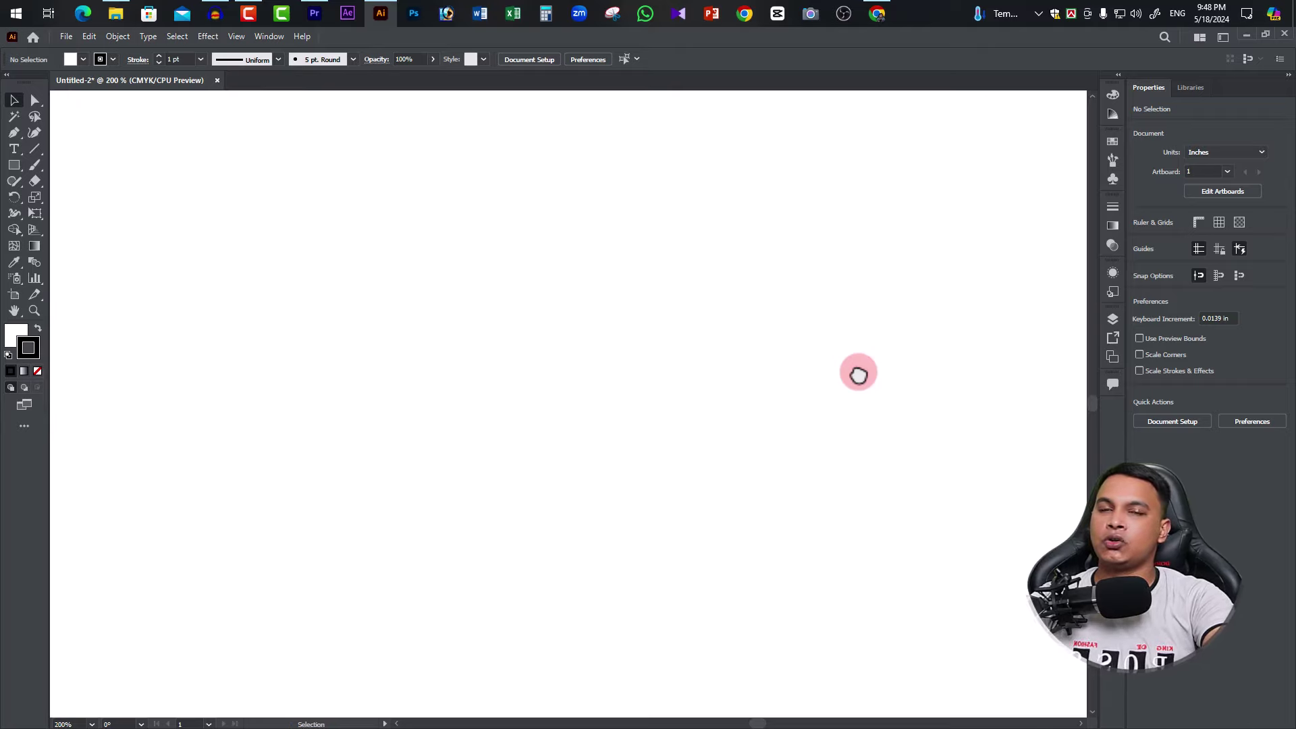
pyautogui.hotkey('ctrl', '-')
pyautogui.hotkey('ctrl', '-')
pyautogui.hotkey('ctrl', '-')
pyautogui.hotkey('ctrl', '-')
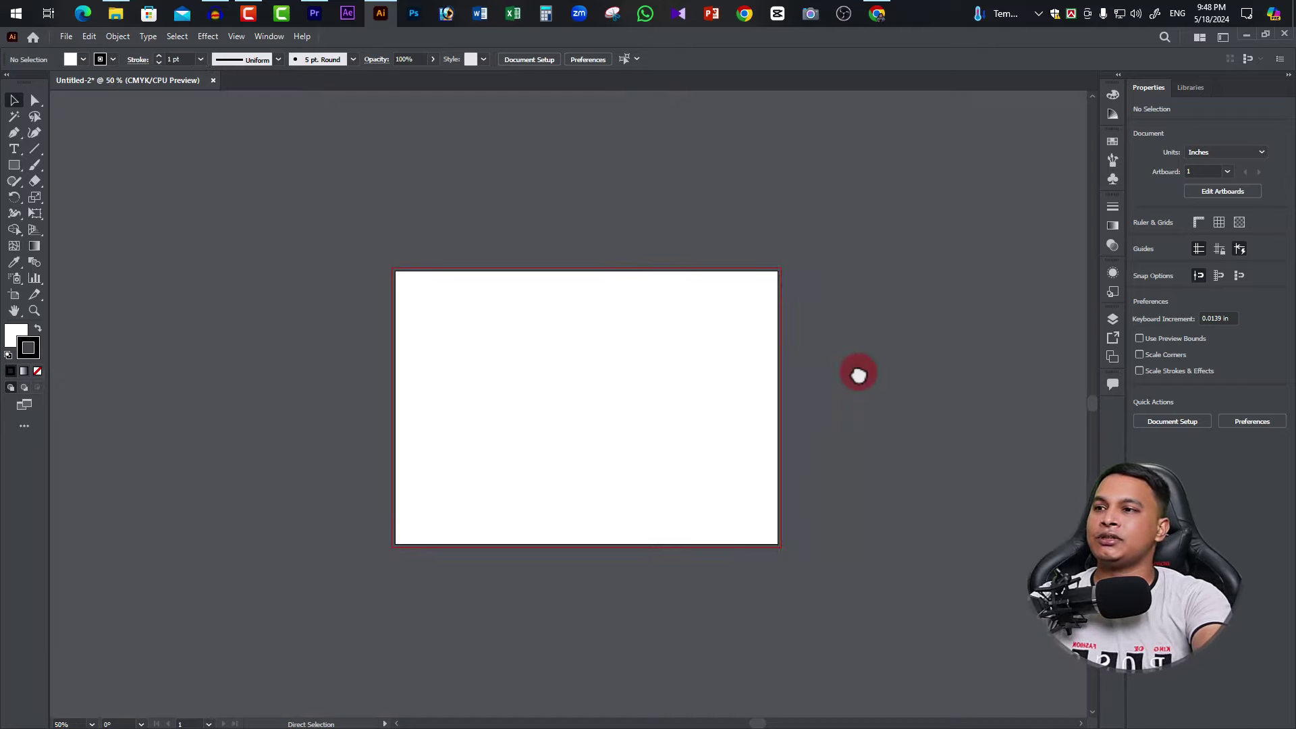
pyautogui.hotkey('ctrl', '-')
pyautogui.hotkey('ctrl', '-')
pyautogui.hotkey('ctrl', '+')
pyautogui.hotkey('ctrl', '+')
pyautogui.hotkey('ctrl', '+')
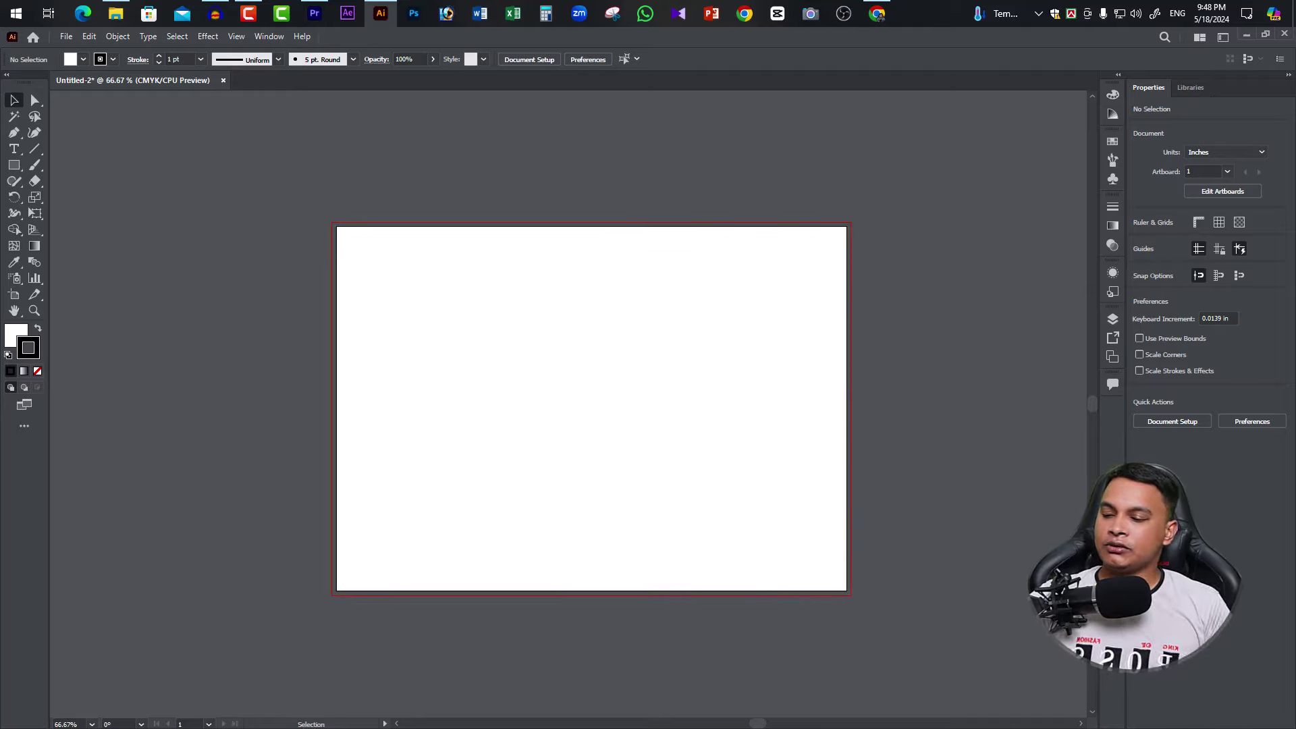
pyautogui.press('ctrl')
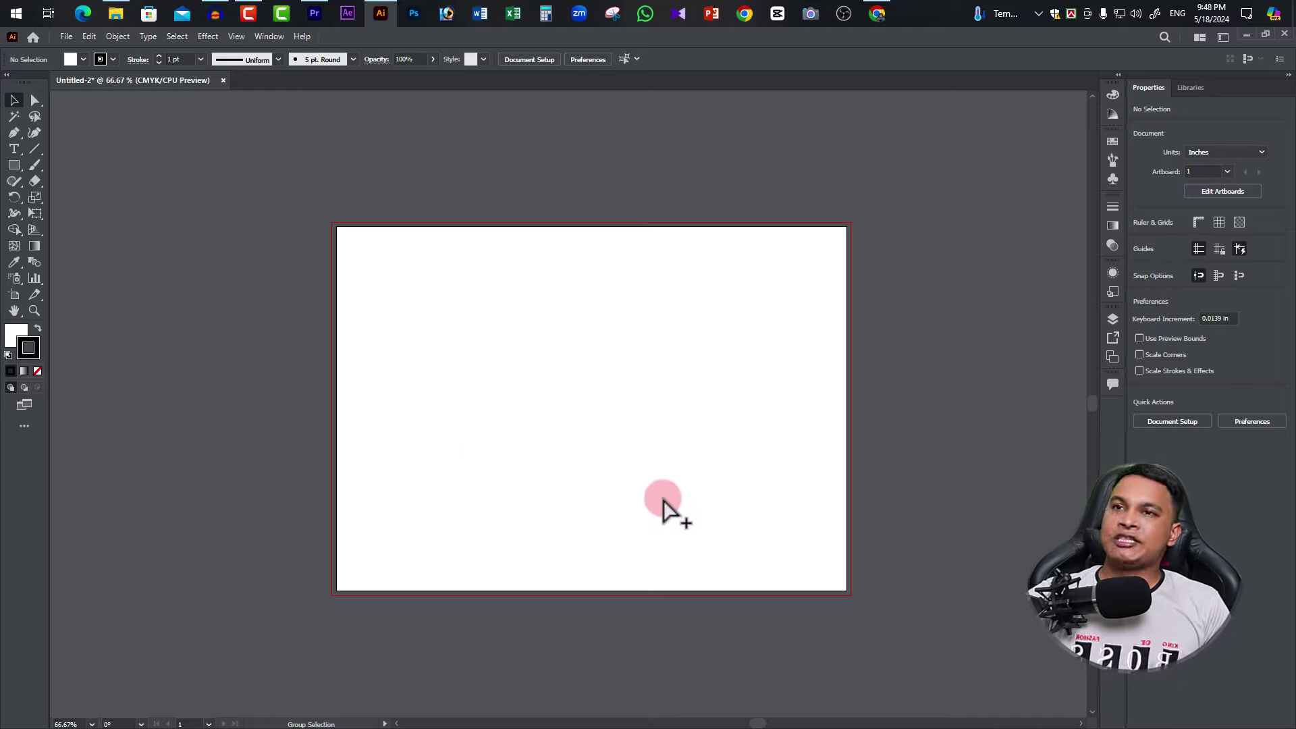
pyautogui.hotkey('ctrl', 'alt', 'space')
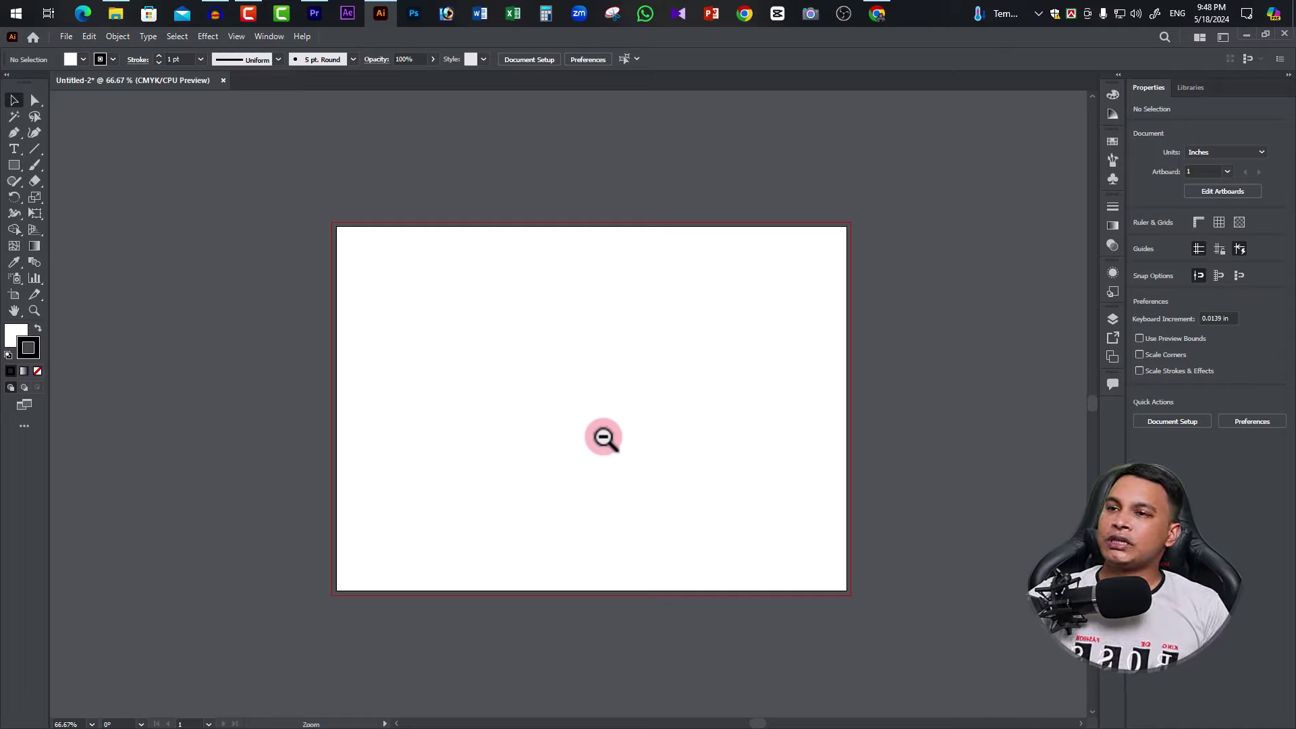
pyautogui.keyDown('ctrl'); pyautogui.keyDown('alt'); pyautogui.click(602, 437); pyautogui.keyUp('alt'); pyautogui.keyUp('ctrl')
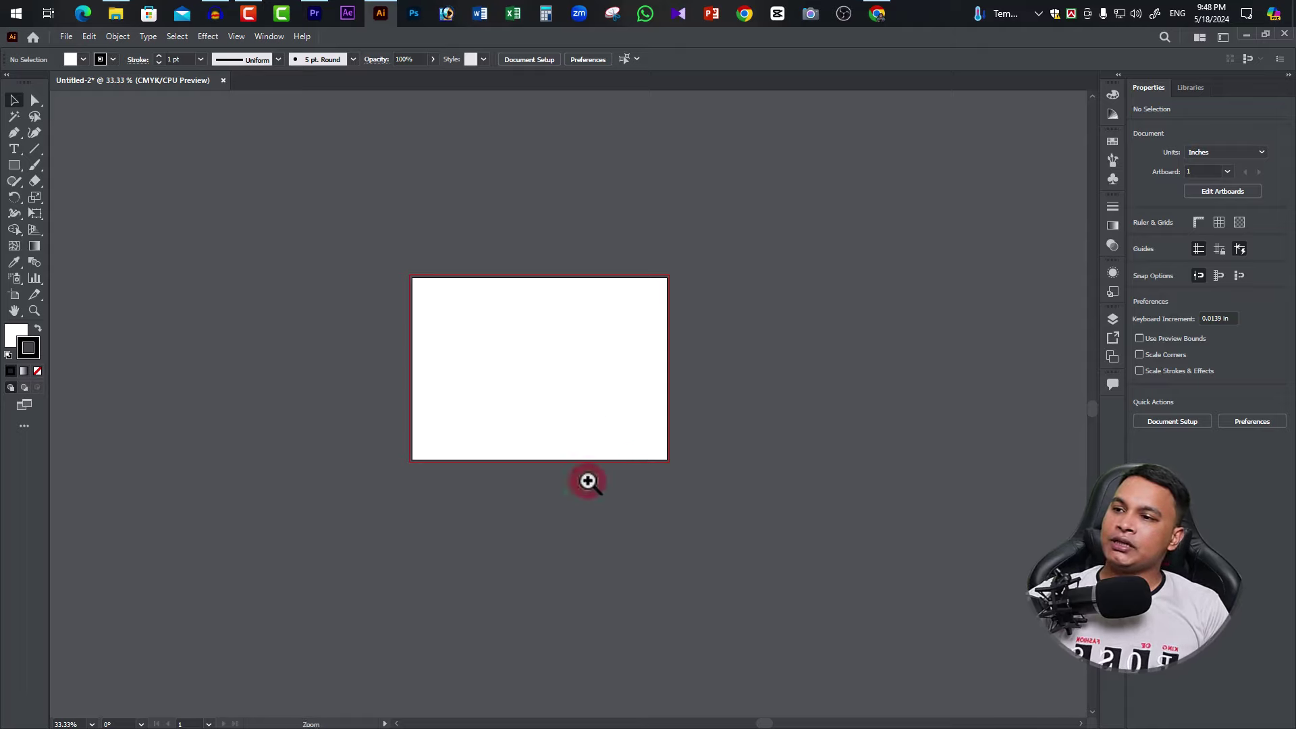
pyautogui.click(578, 383)
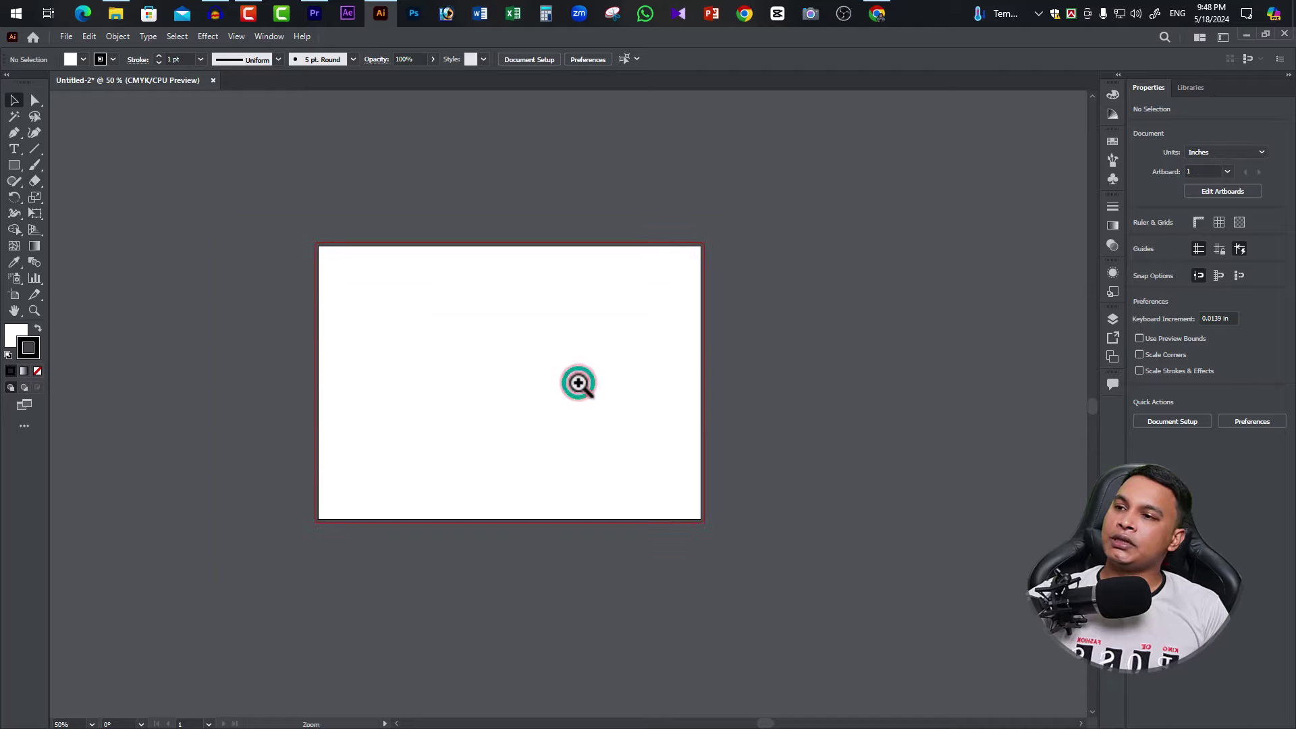
pyautogui.click(578, 385)
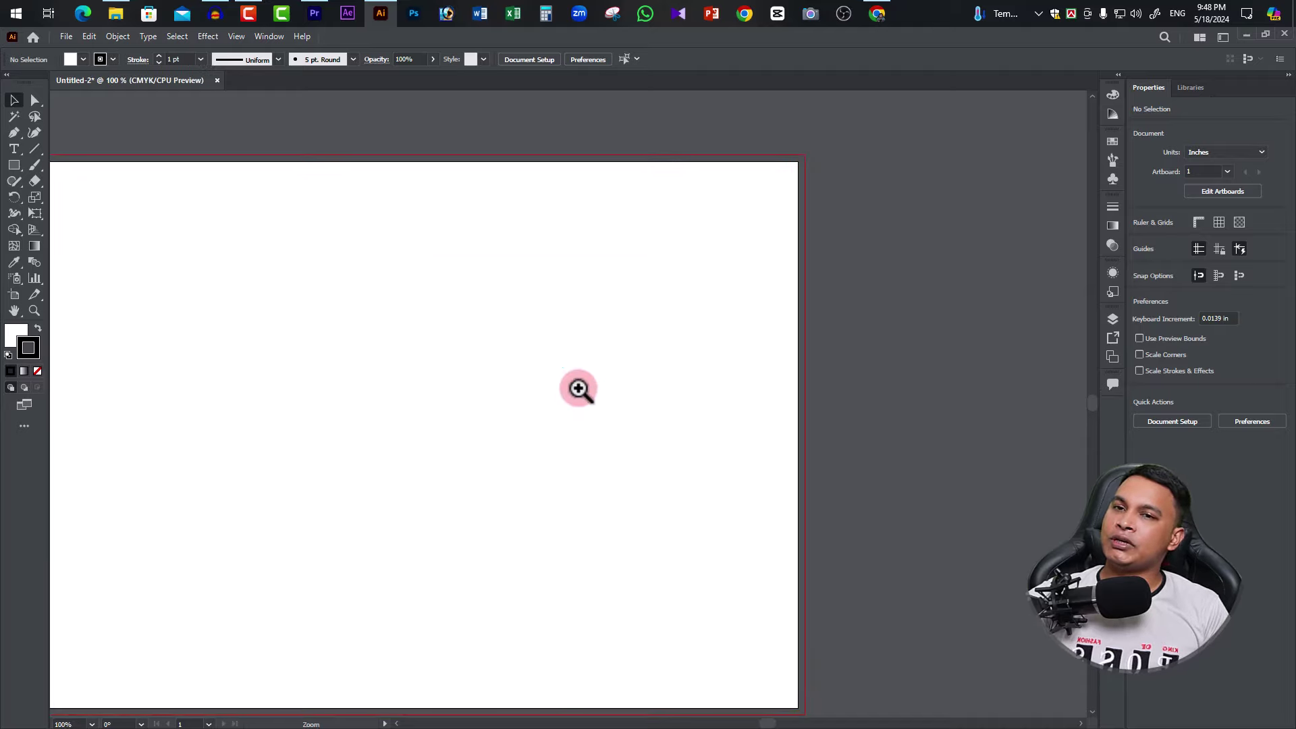
pyautogui.click(578, 389)
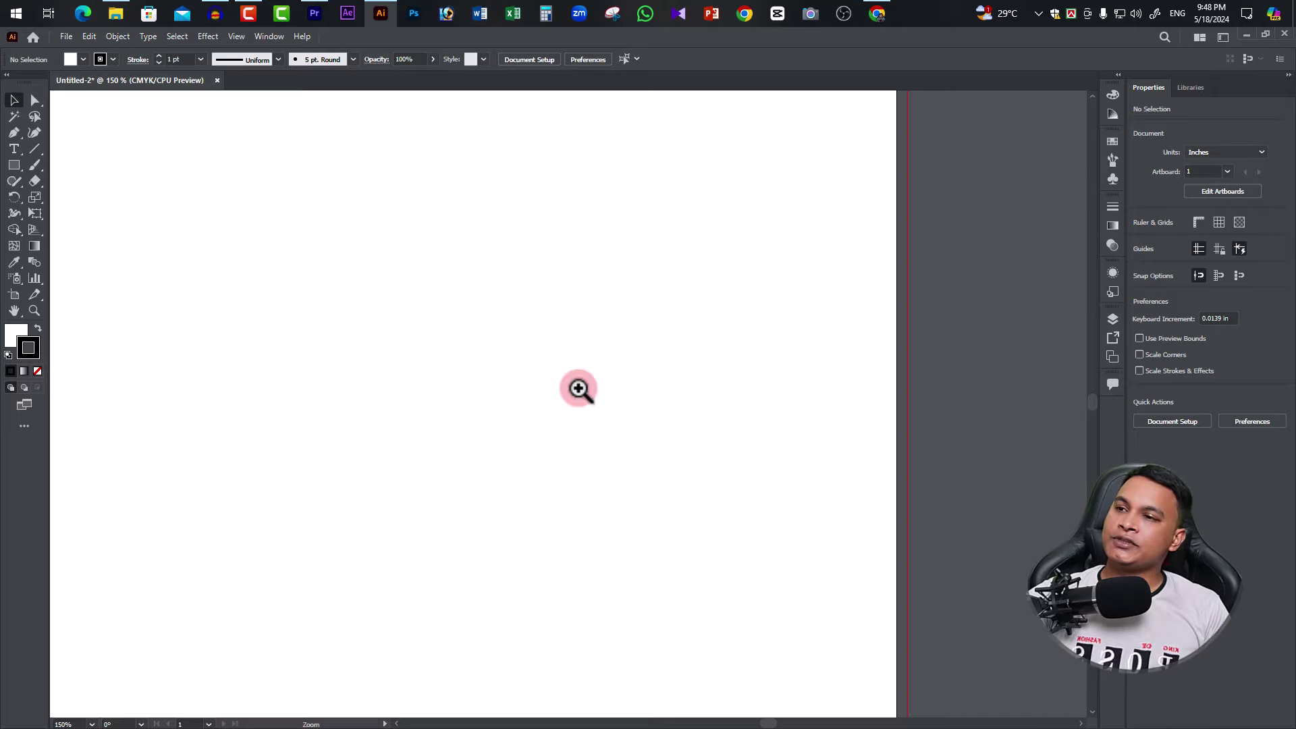
pyautogui.keyDown('alt'); pyautogui.click(578, 388); pyautogui.keyUp('alt')
pyautogui.click(567, 437)
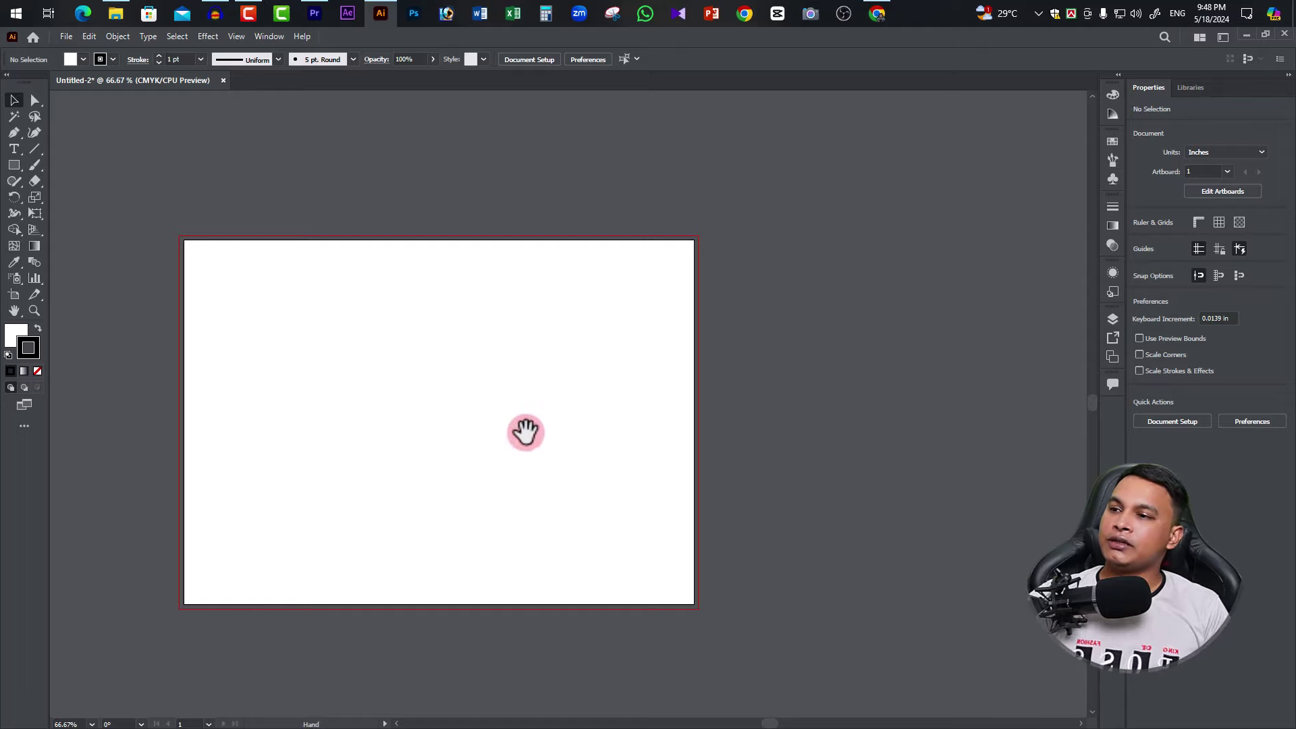
# Step: Pan the artboard toward the upper left with the Hand tool and zoom to 100%
pyautogui.click(14, 310)
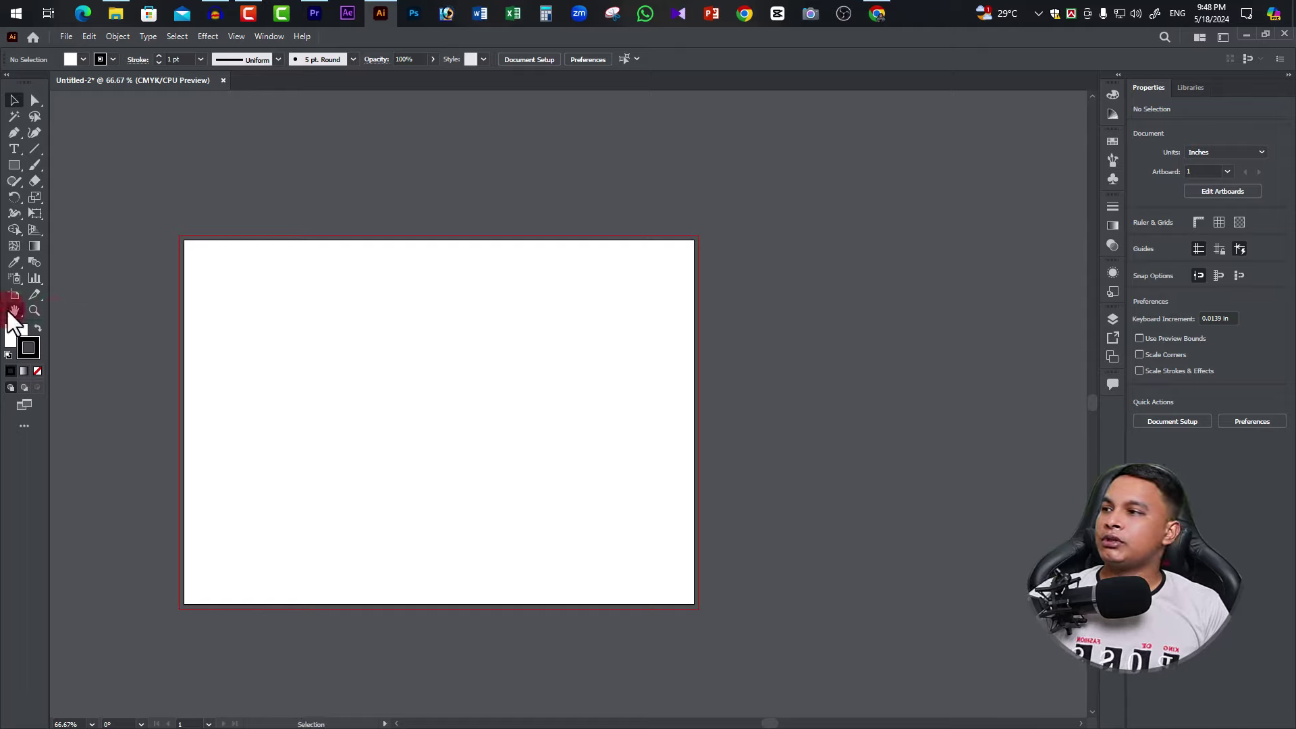
pyautogui.keyDown('ctrl'); pyautogui.click(517, 467); pyautogui.keyUp('ctrl')
pyautogui.keyDown('ctrl'); pyautogui.keyDown('alt'); pyautogui.click(505, 463); pyautogui.keyUp('alt'); pyautogui.keyUp('ctrl')
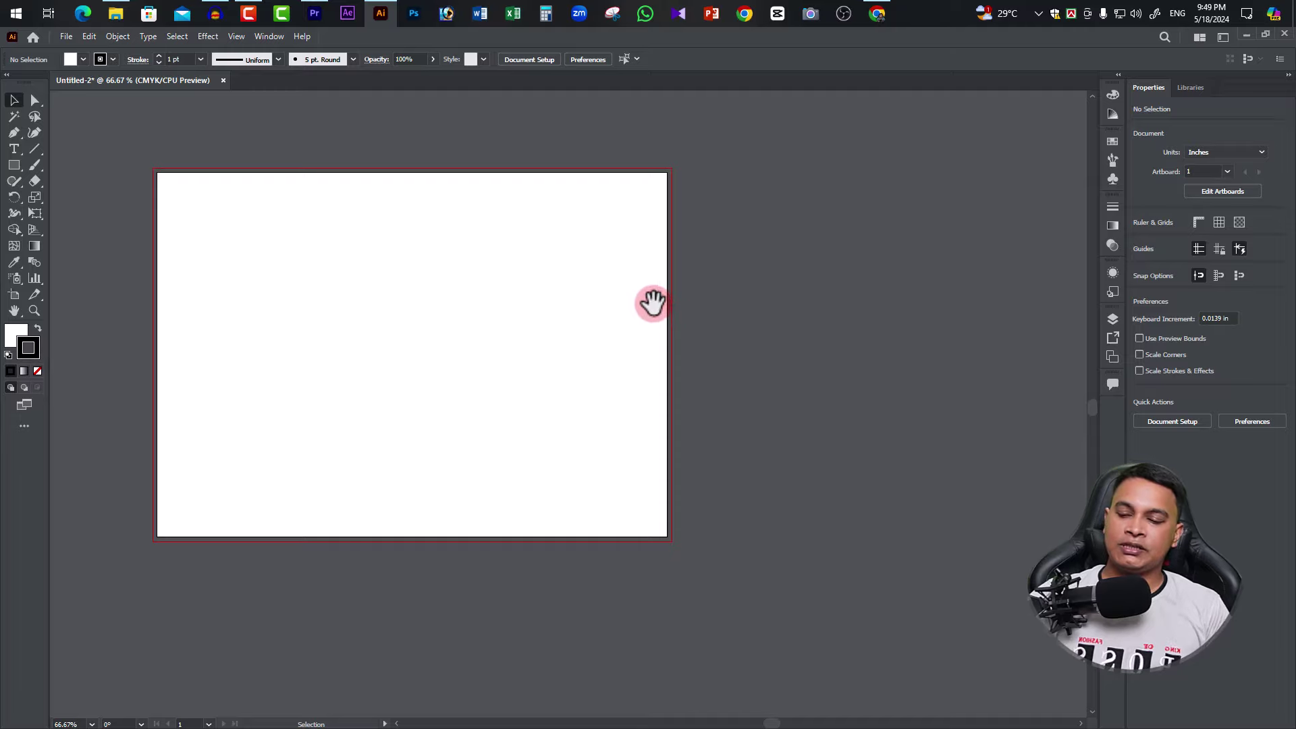
pyautogui.moveTo(539, 367)
pyautogui.mouseDown()
pyautogui.moveTo(440, 274)
pyautogui.moveTo(972, 293)
pyautogui.moveTo(635, 576)
pyautogui.moveTo(405, 266)
pyautogui.moveTo(1051, 515)
pyautogui.moveTo(787, 512)
pyautogui.moveTo(524, 567)
pyautogui.moveTo(639, 497)
pyautogui.moveTo(642, 508)
pyautogui.moveTo(601, 495)
pyautogui.moveTo(486, 440)
pyautogui.moveTo(812, 301)
pyautogui.moveTo(660, 399)
pyautogui.mouseUp()
pyautogui.hotkey('ctrl', '1')
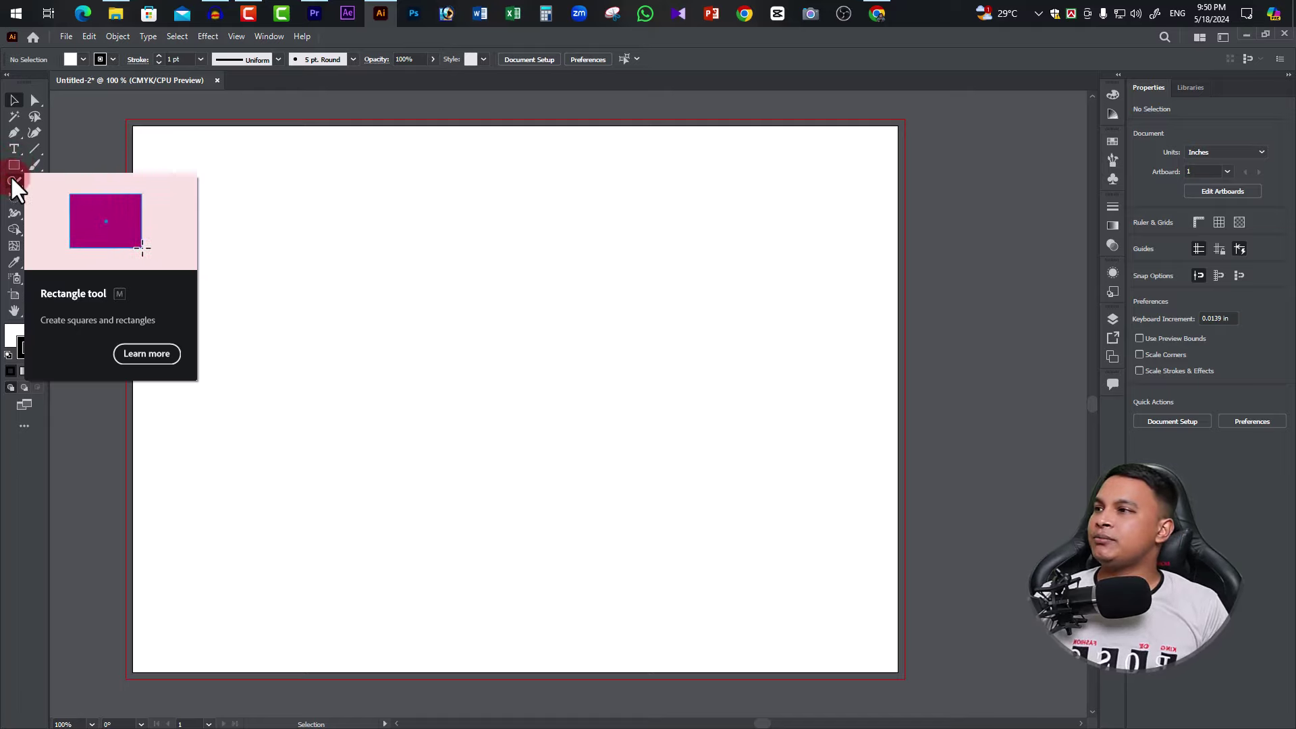
# Step: Choose the Rectangle Tool (M) from the toolbar's shape tools flyout
pyautogui.click(11, 169)
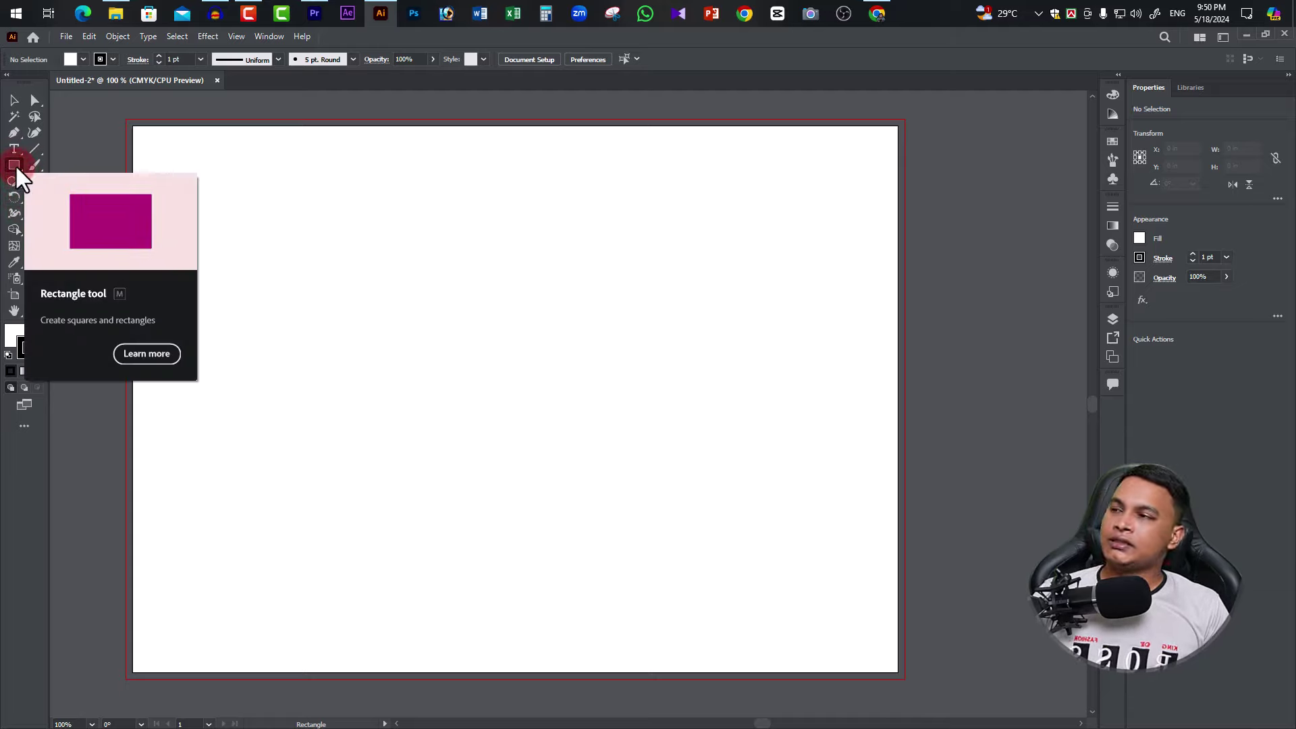
pyautogui.click(17, 169)
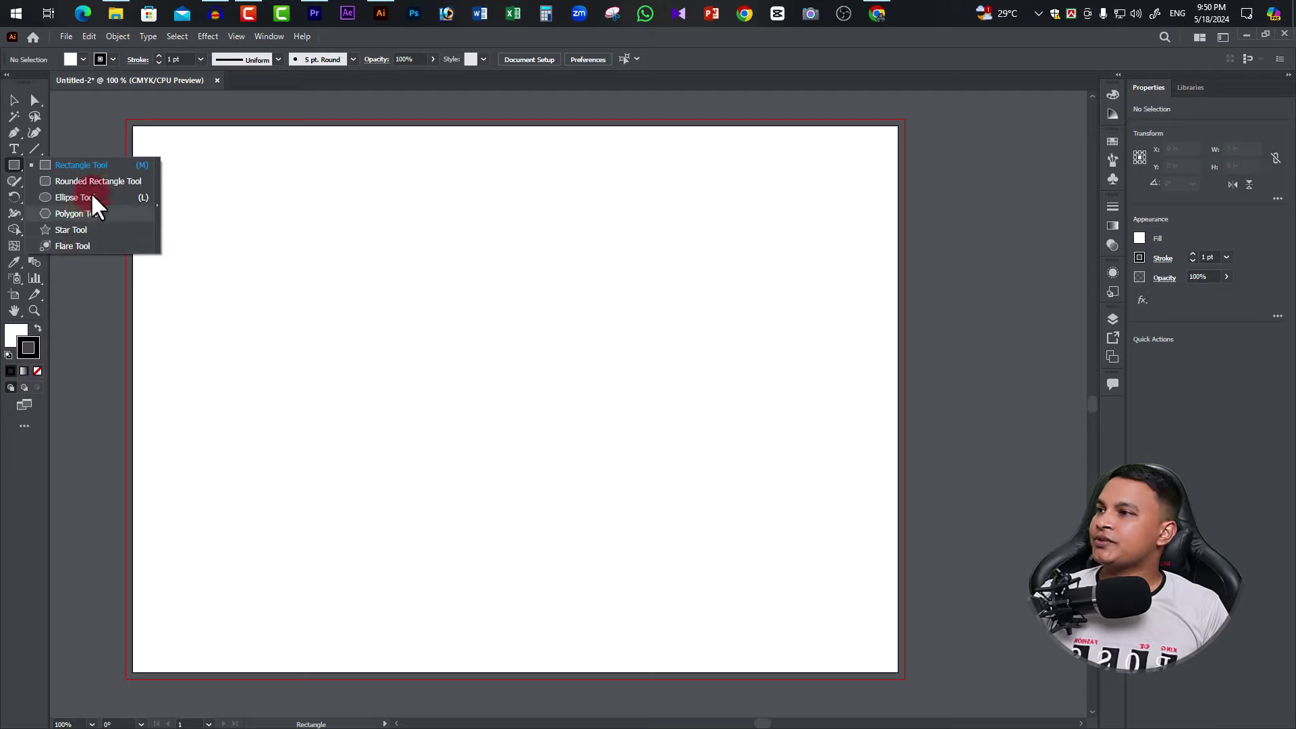
pyautogui.click(73, 164)
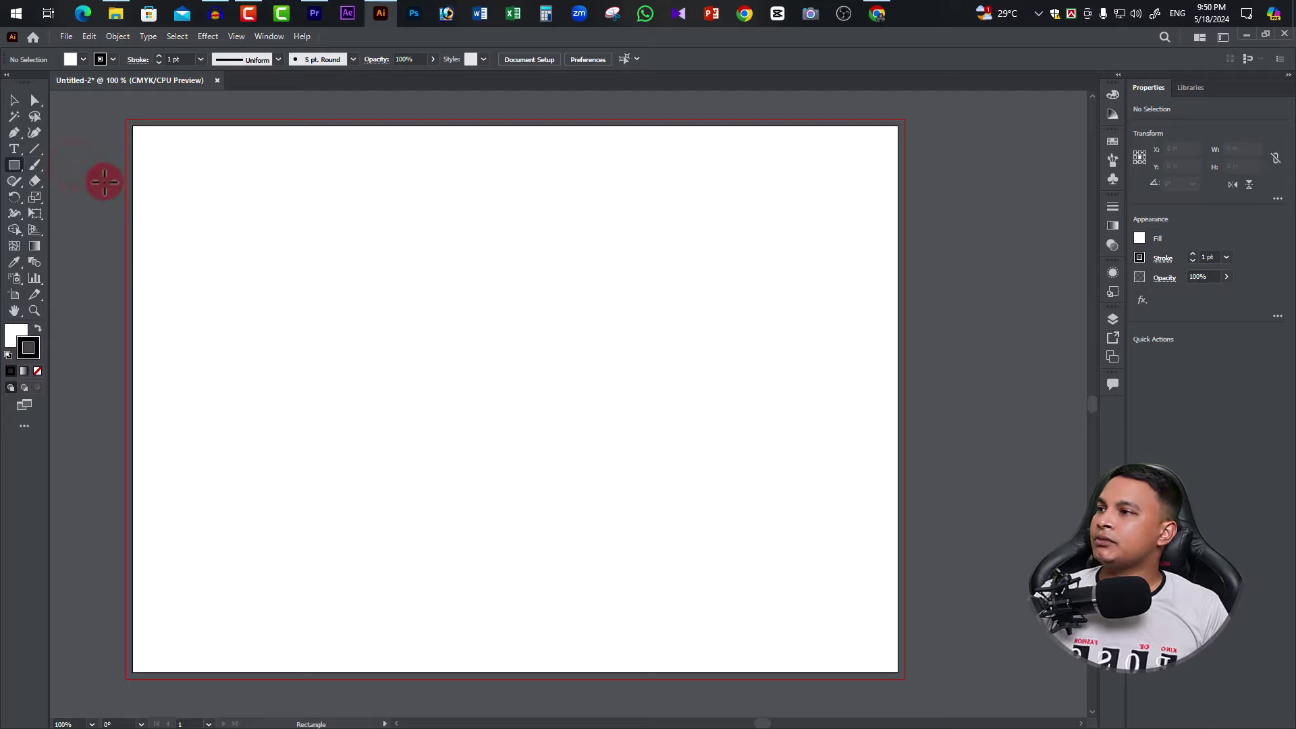
pyautogui.click(14, 164)
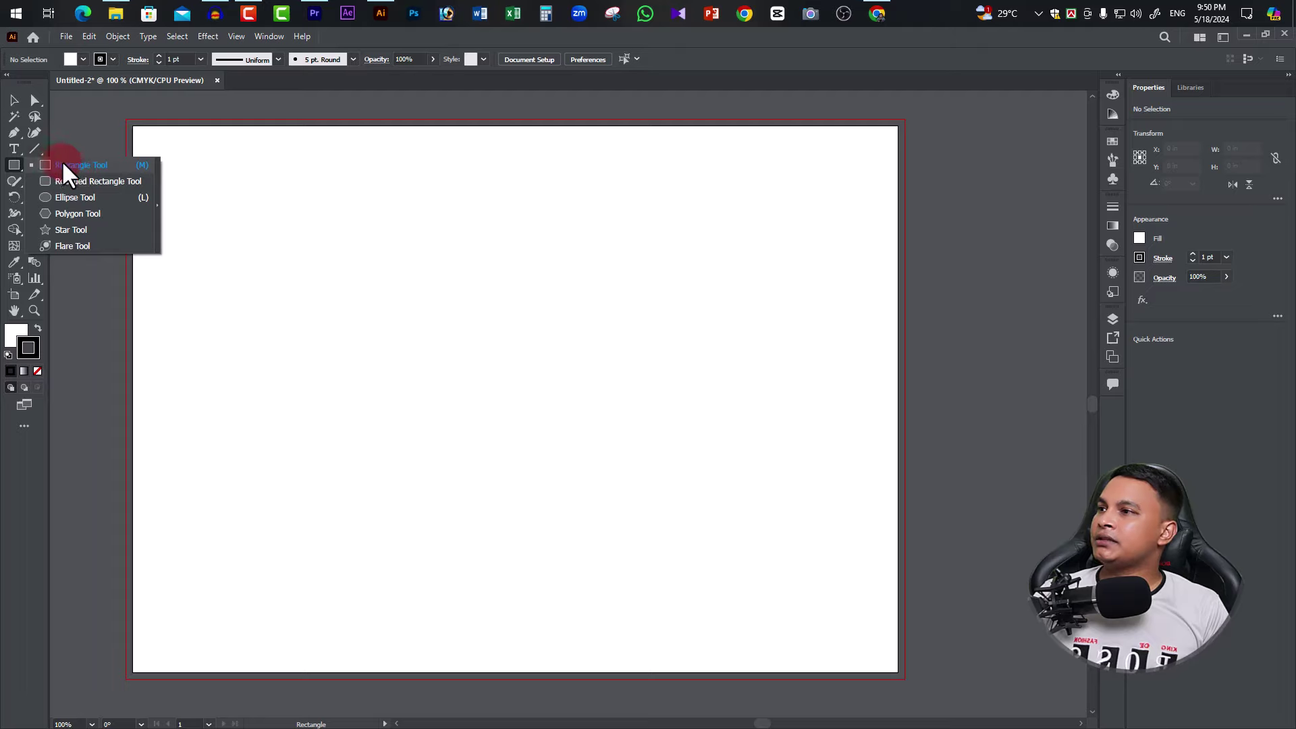
pyautogui.click(58, 164)
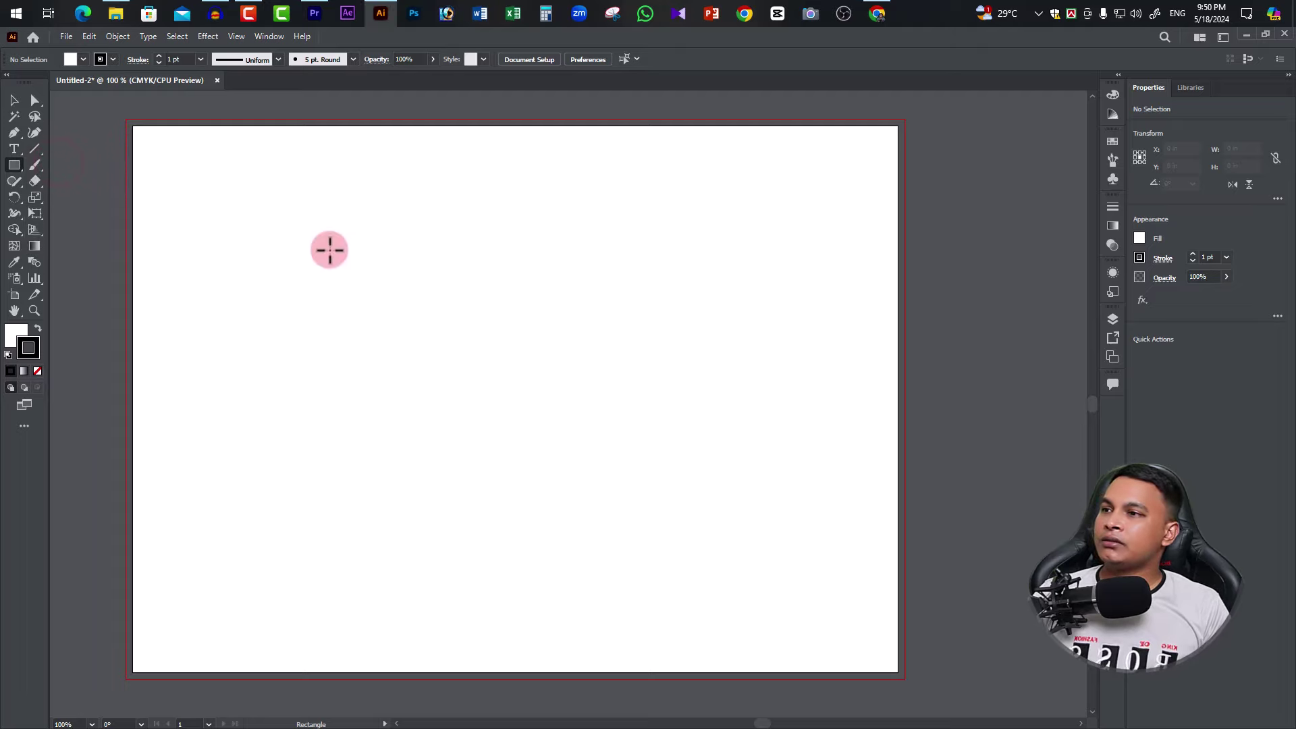
# Step: Draw a 4.0988 x 4.0988 in square at the artboard's upper left, then deselect it
pyautogui.moveTo(301, 229)
pyautogui.mouseDown()
pyautogui.moveTo(509, 426)
pyautogui.moveTo(452, 380)
pyautogui.moveTo(776, 356)
pyautogui.moveTo(512, 396)
pyautogui.moveTo(541, 518)
pyautogui.moveTo(515, 569)
pyautogui.moveTo(414, 289)
pyautogui.moveTo(477, 411)
pyautogui.moveTo(437, 362)
pyautogui.moveTo(458, 392)
pyautogui.mouseUp()
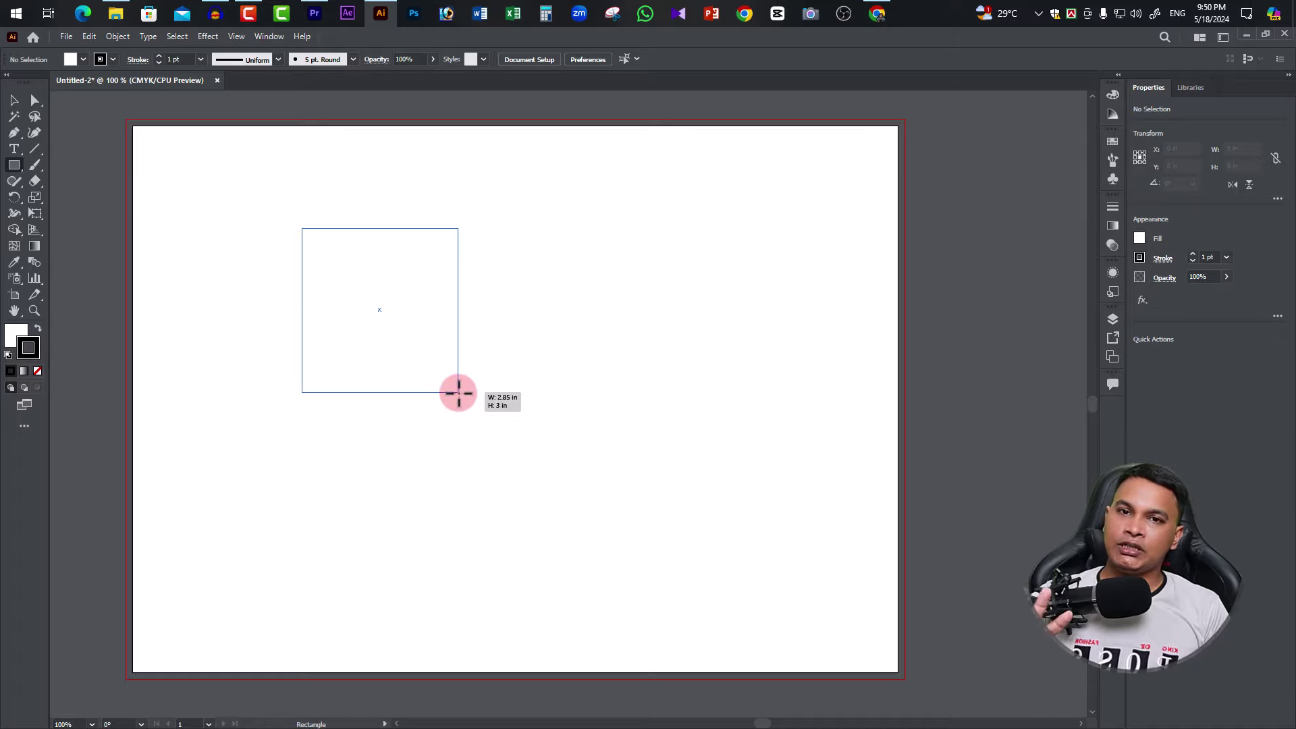
pyautogui.moveTo(459, 393)
pyautogui.mouseDown()
pyautogui.moveTo(439, 339)
pyautogui.moveTo(461, 366)
pyautogui.moveTo(419, 338)
pyautogui.moveTo(445, 356)
pyautogui.moveTo(460, 403)
pyautogui.moveTo(399, 350)
pyautogui.moveTo(844, 333)
pyautogui.moveTo(475, 335)
pyautogui.moveTo(420, 614)
pyautogui.moveTo(160, 384)
pyautogui.moveTo(348, 220)
pyautogui.moveTo(408, 135)
pyautogui.moveTo(472, 338)
pyautogui.moveTo(509, 431)
pyautogui.moveTo(528, 444)
pyautogui.moveTo(431, 379)
pyautogui.moveTo(529, 500)
pyautogui.moveTo(496, 453)
pyautogui.moveTo(526, 451)
pyautogui.mouseUp()
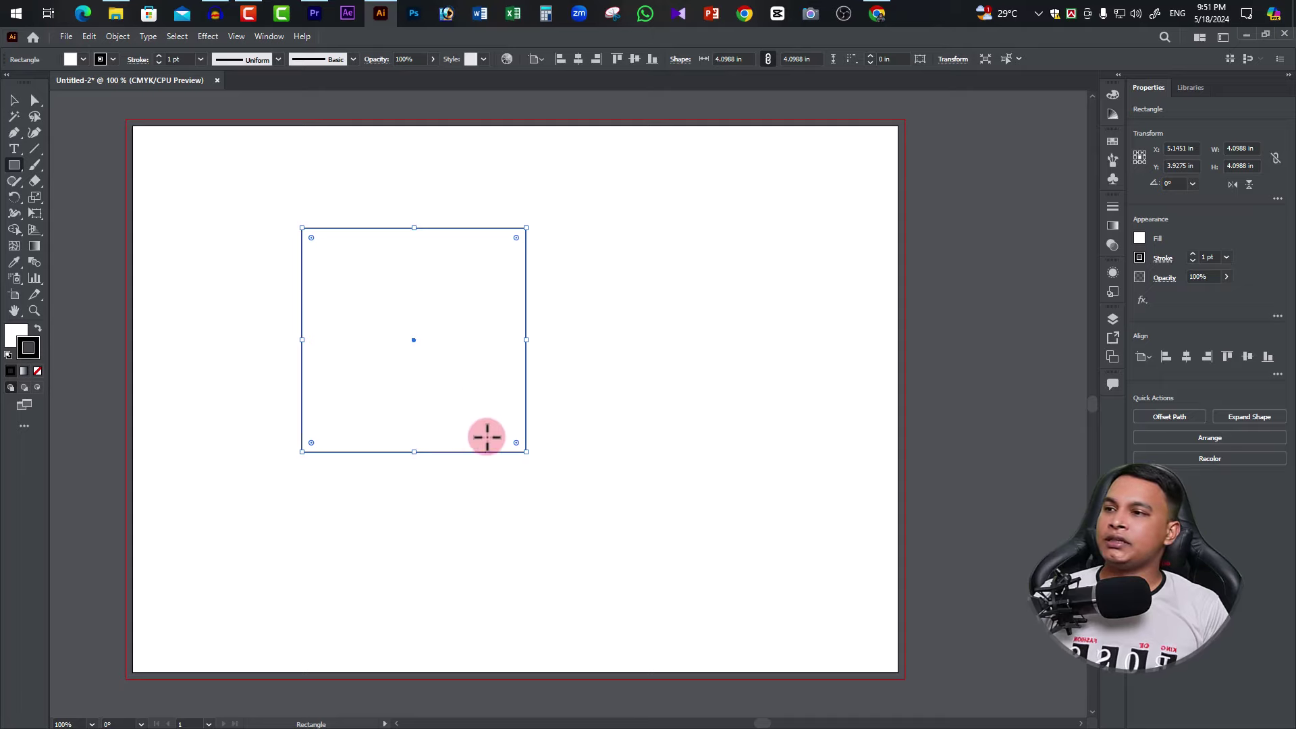
pyautogui.click(14, 101)
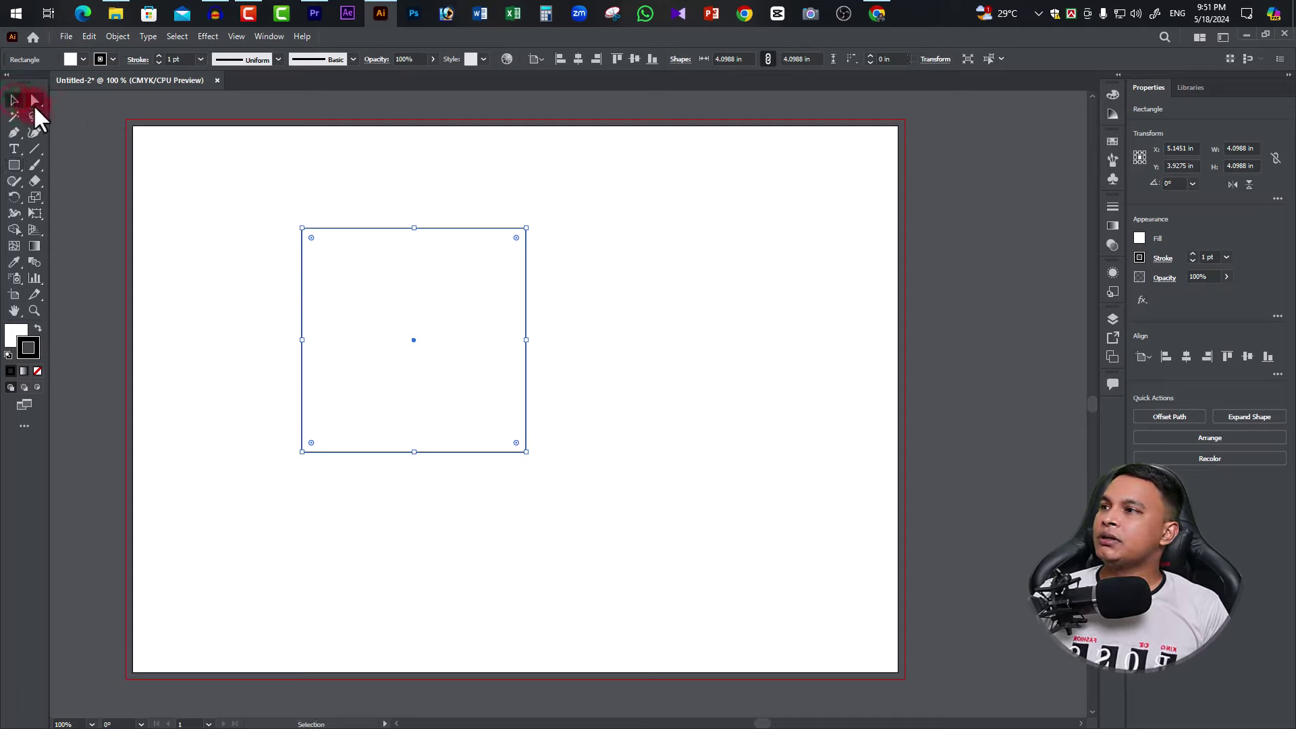
pyautogui.click(35, 102)
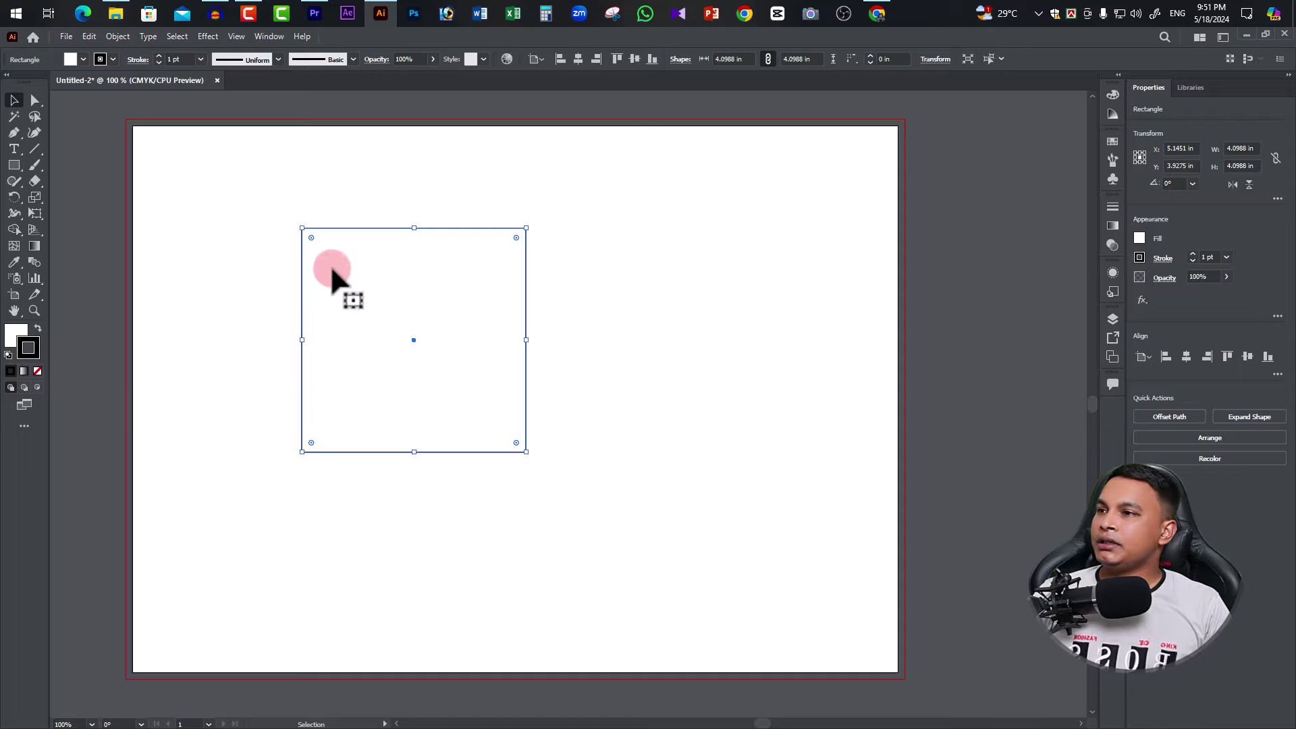
pyautogui.moveTo(277, 188); pyautogui.dragTo(402, 337)
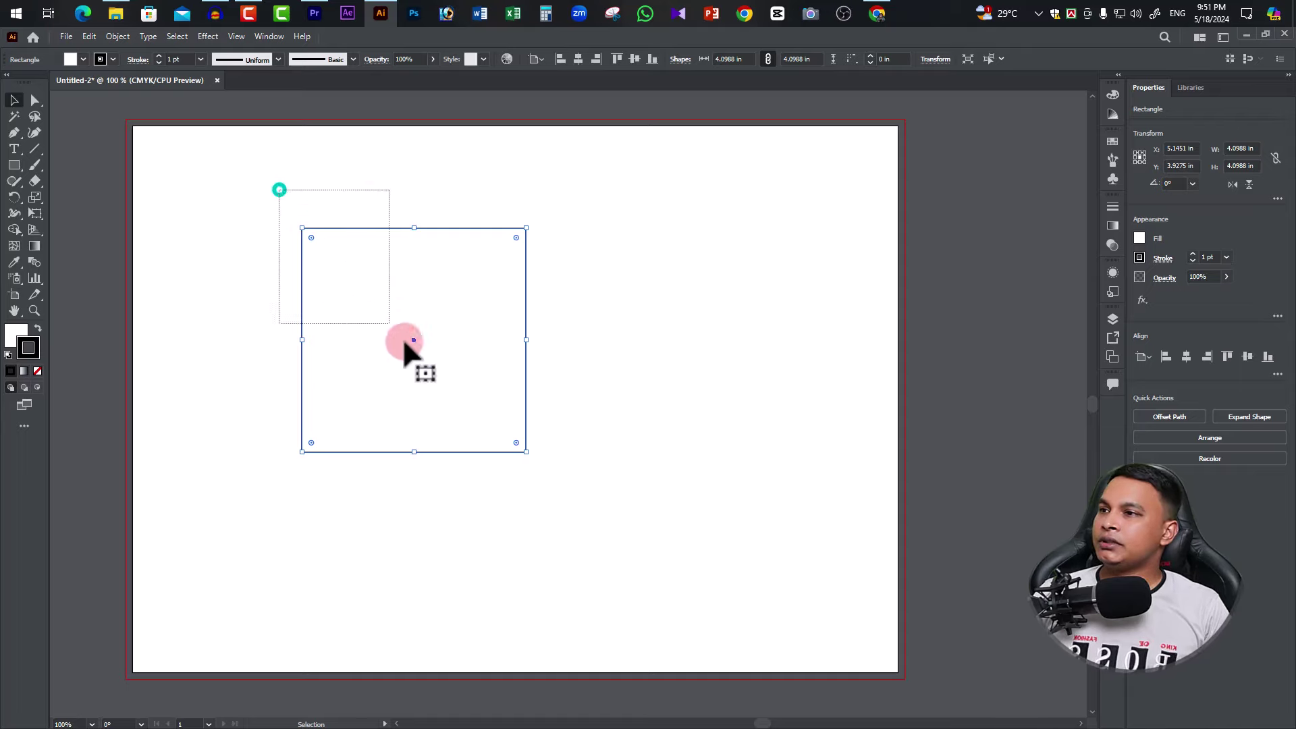
pyautogui.click(599, 468)
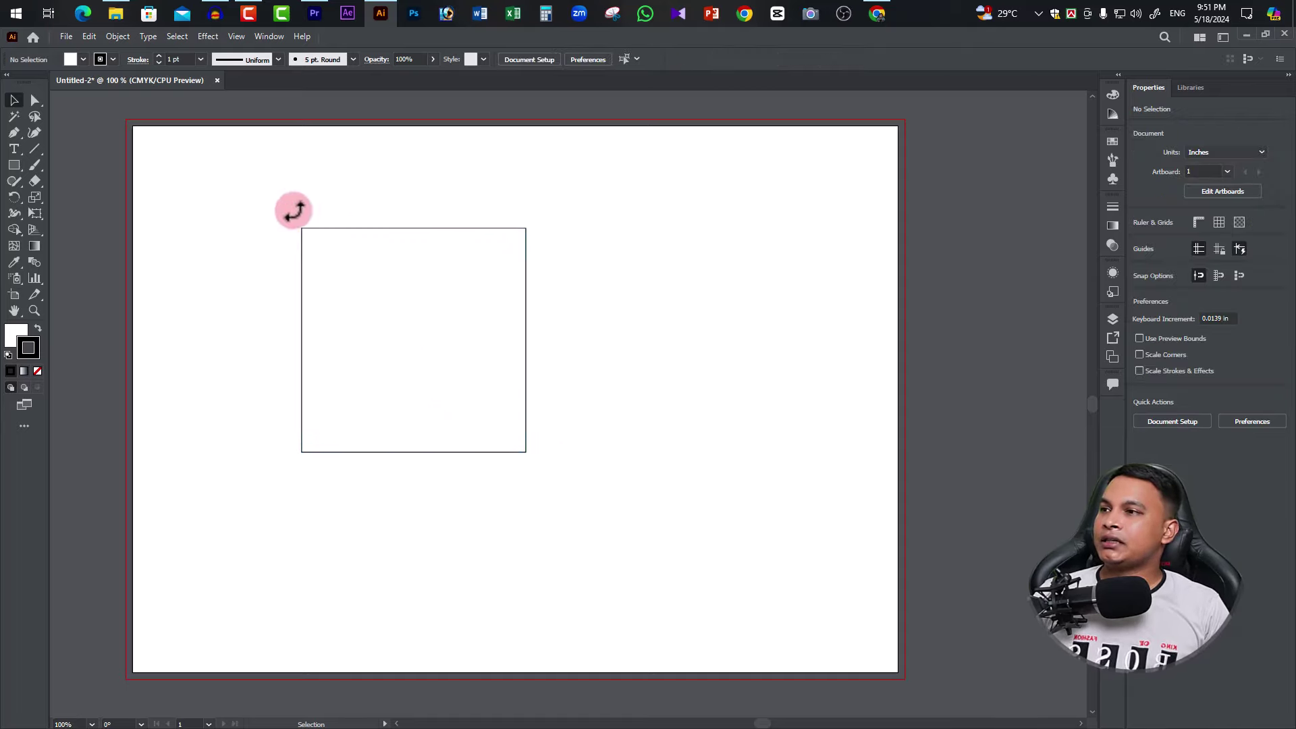
pyautogui.moveTo(294, 211)
pyautogui.mouseDown()
pyautogui.moveTo(380, 315)
pyautogui.moveTo(567, 467)
pyautogui.mouseUp()
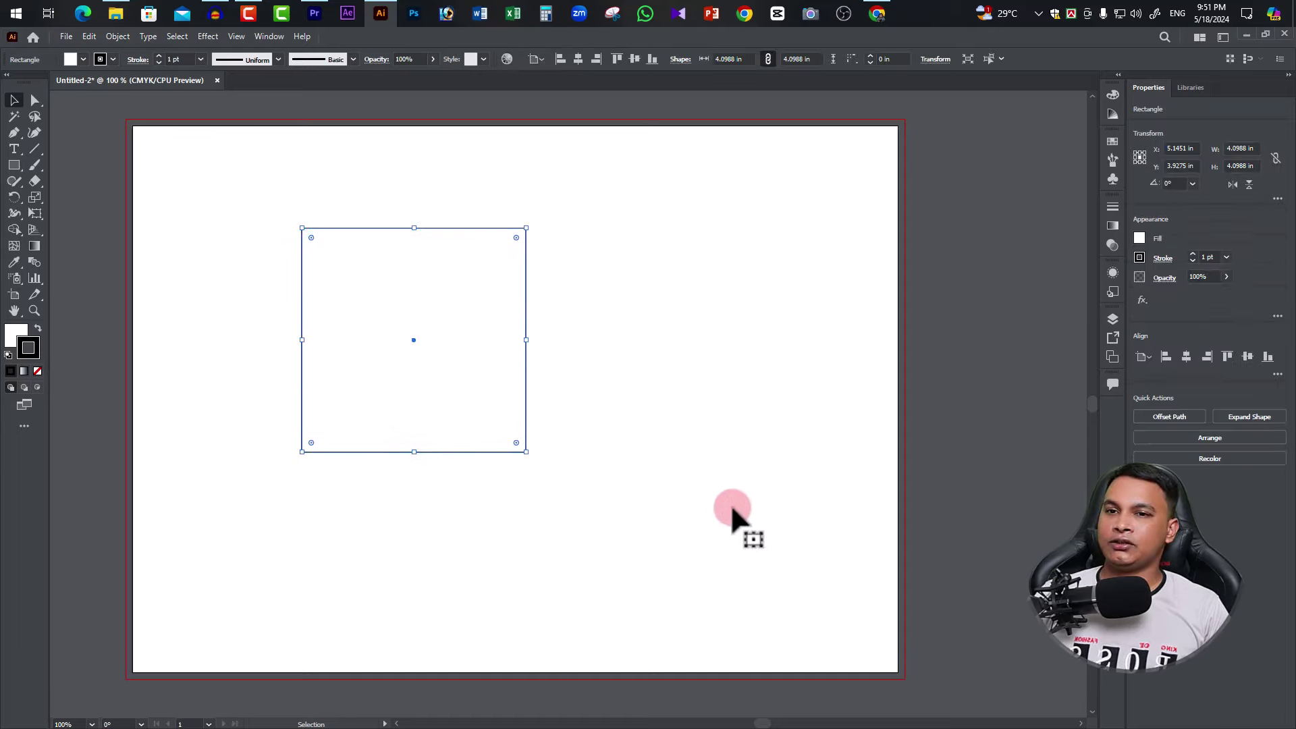
pyautogui.click(749, 491)
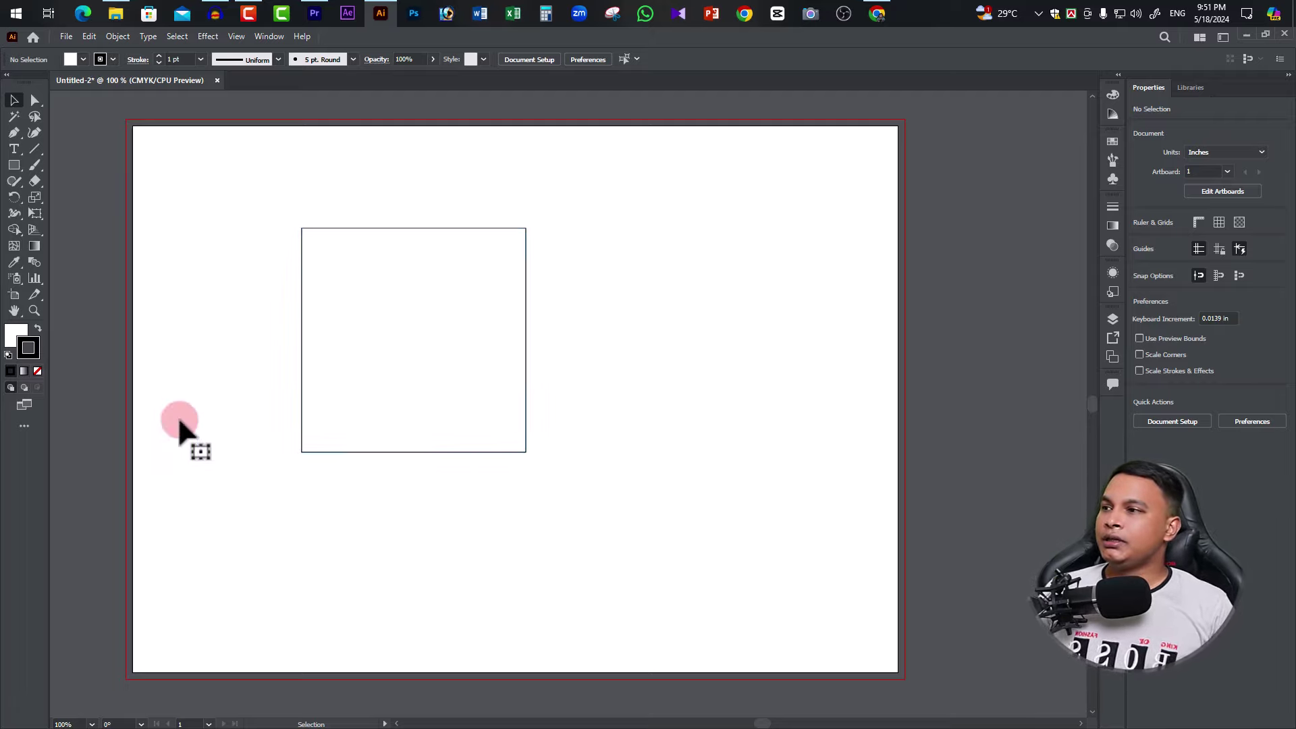
# Step: Set the toolbar stroke colour to None, keeping the white fill
pyautogui.click(15, 330)
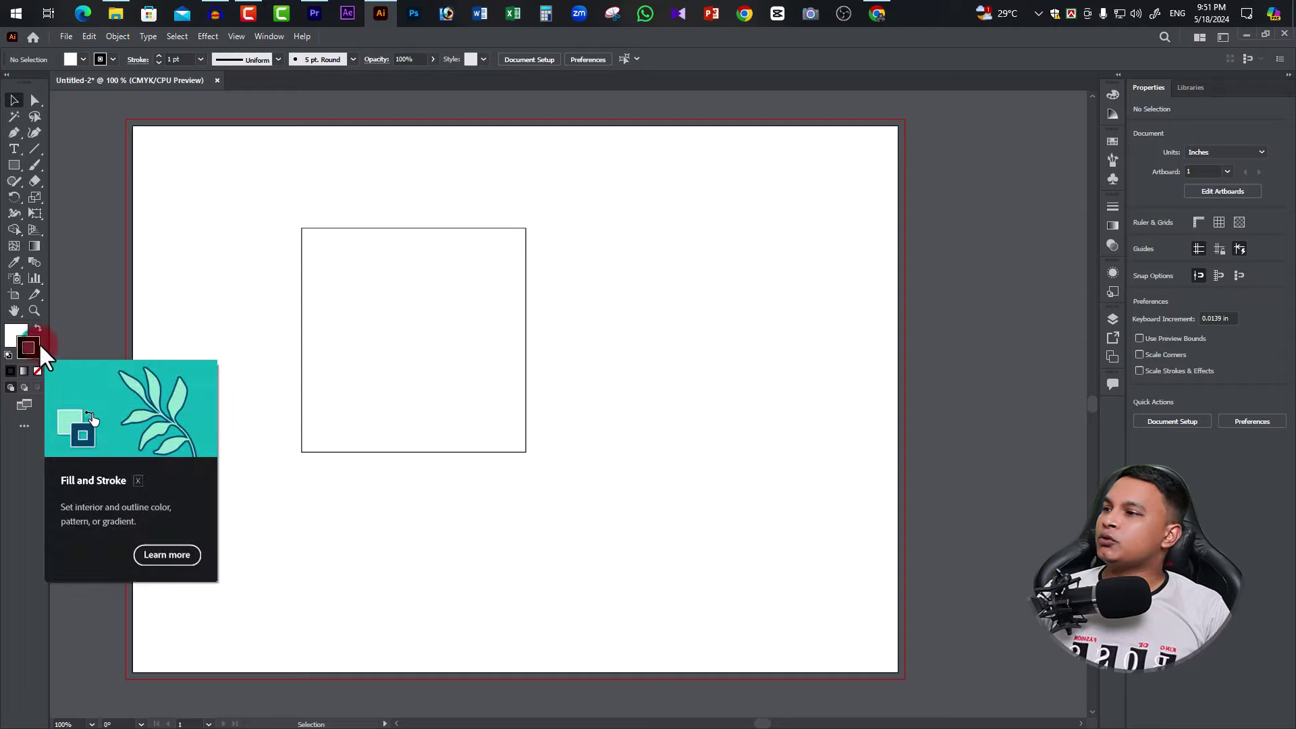
pyautogui.click(46, 378)
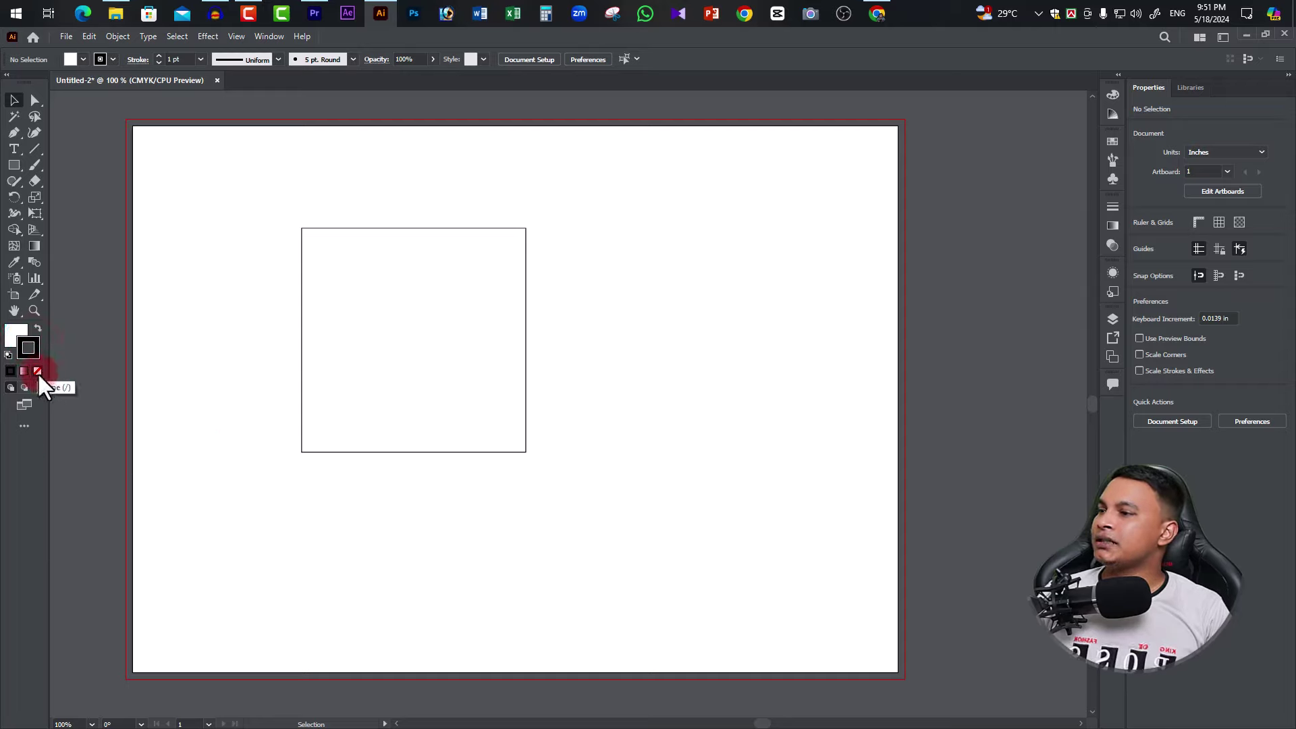
pyautogui.click(38, 375)
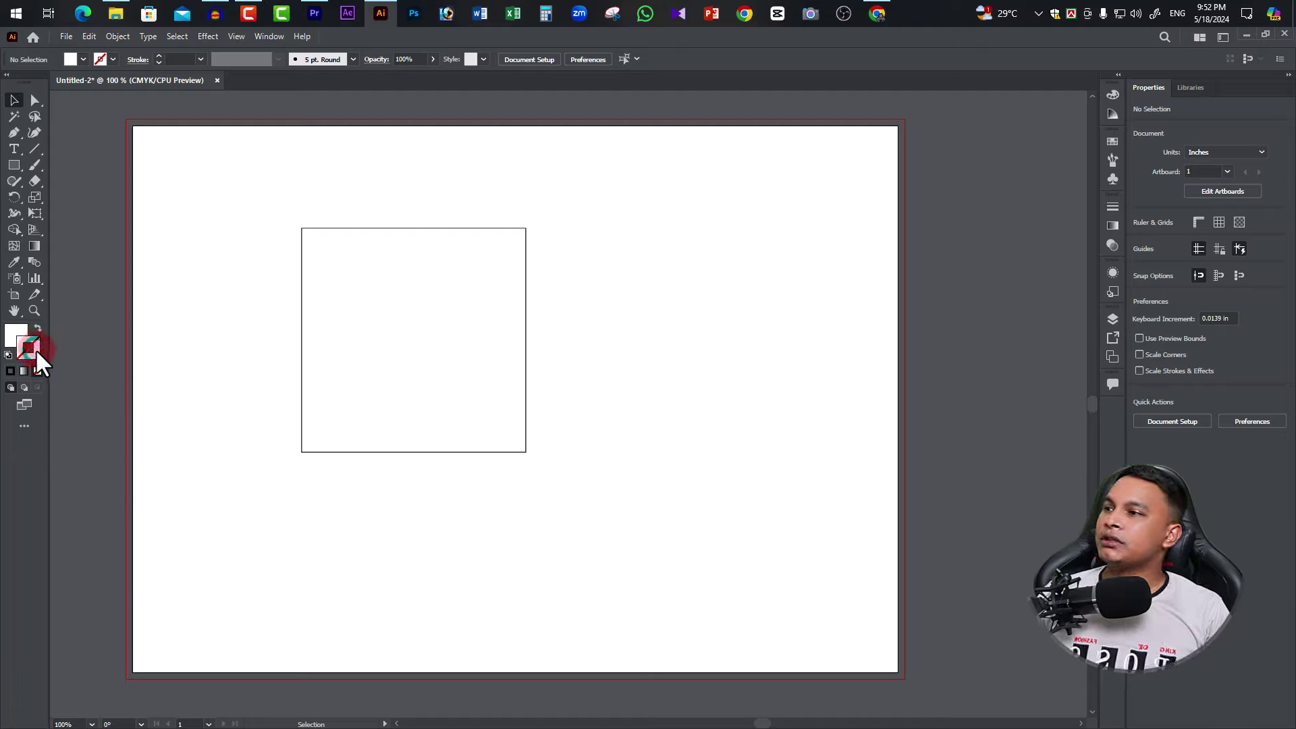
# Step: Set the stroke colour to bright red in the Color Picker
pyautogui.doubleClick(35, 350)
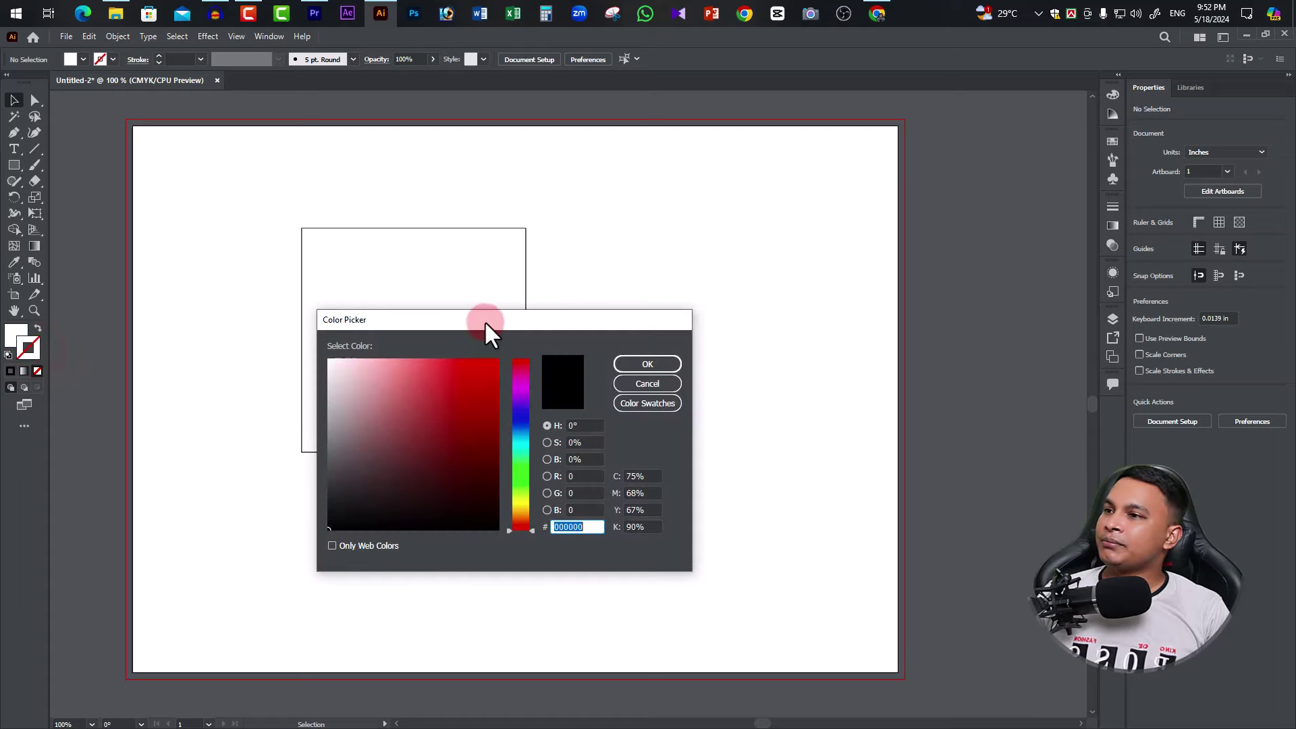
pyautogui.moveTo(485, 322); pyautogui.dragTo(762, 167)
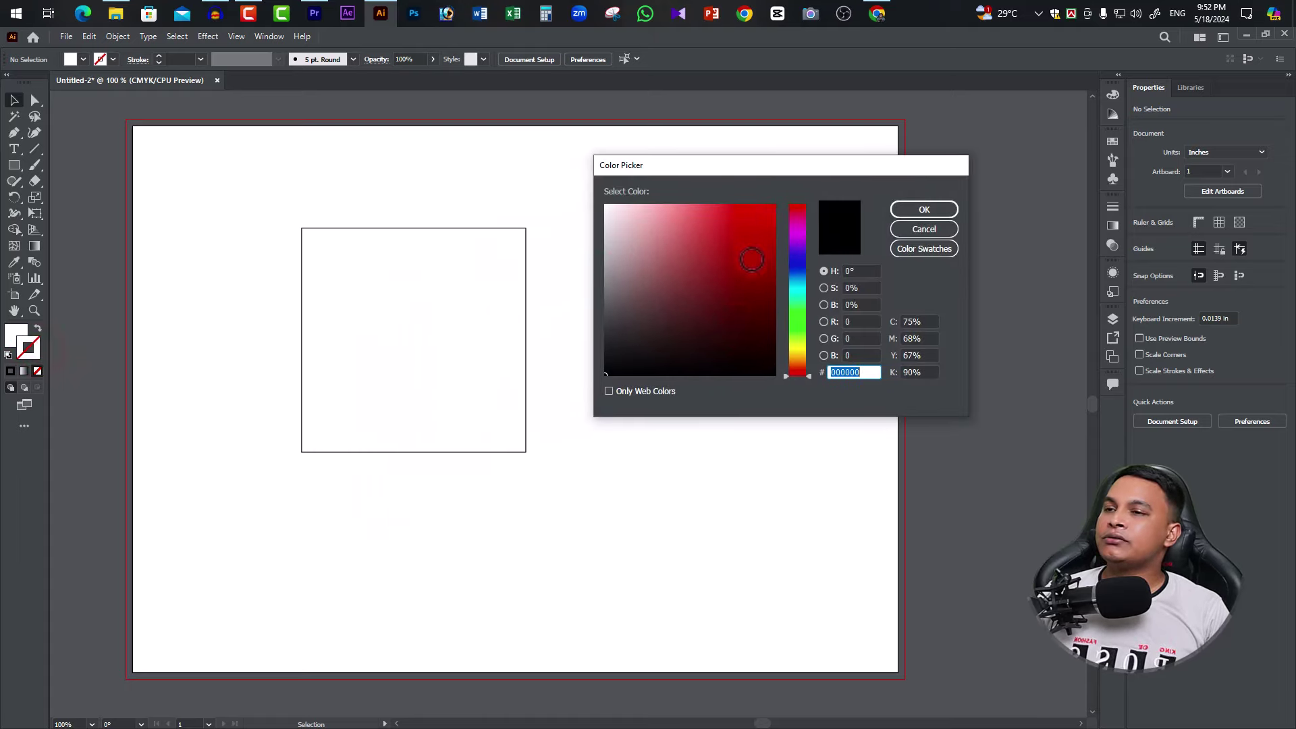
pyautogui.click(767, 283)
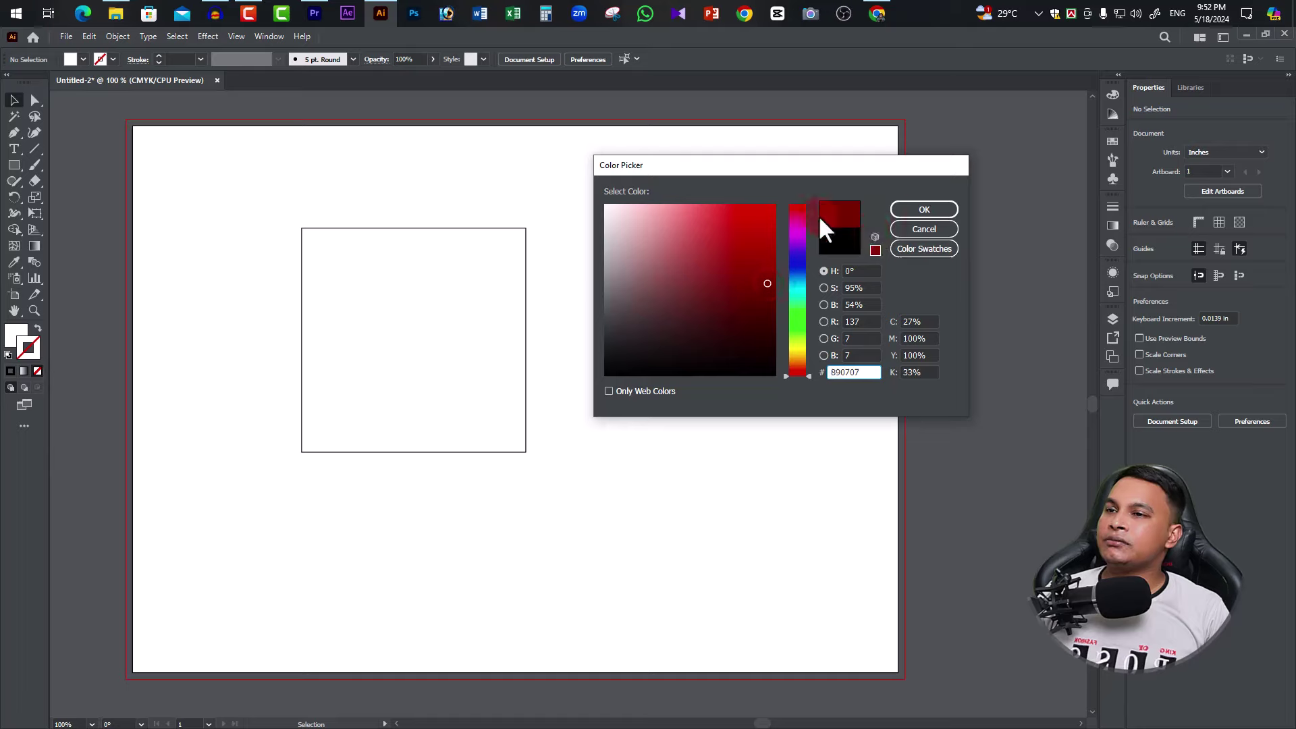
pyautogui.click(771, 223)
pyautogui.click(925, 208)
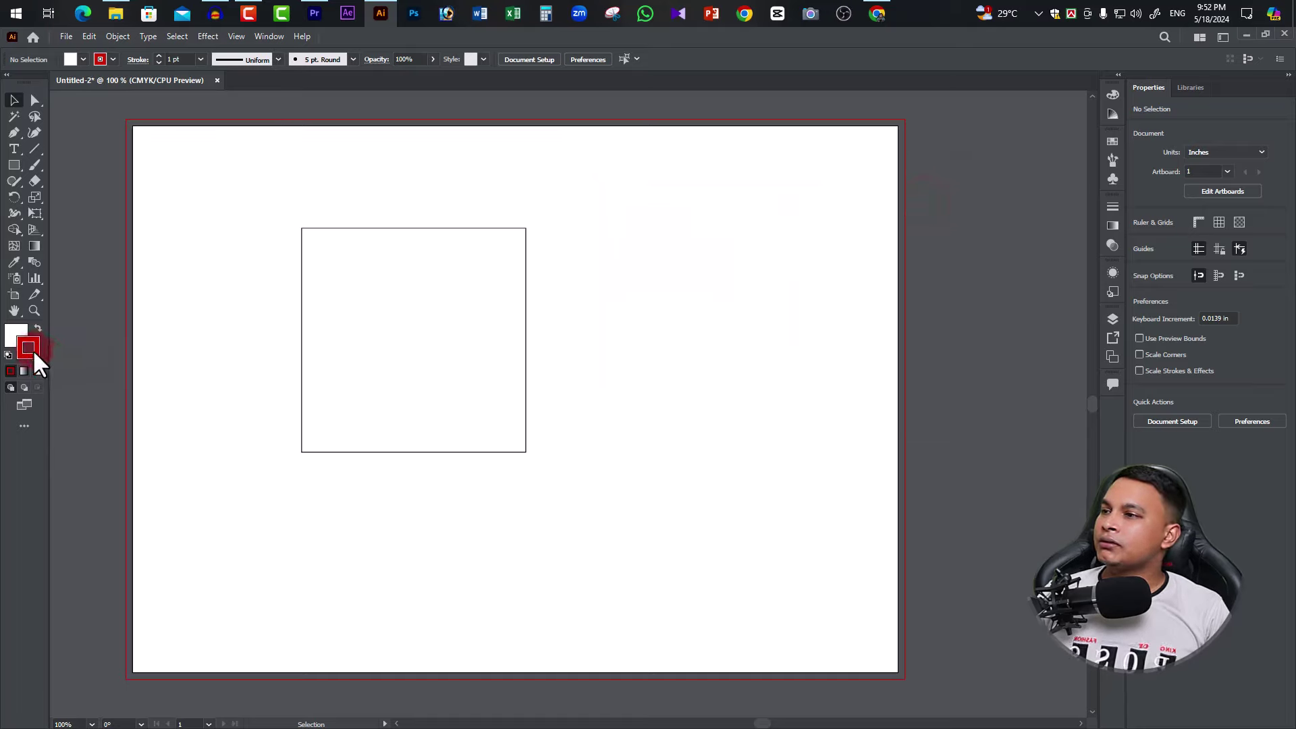
# Step: Set the active fill colour to bright green in the Color Picker
pyautogui.click(16, 337)
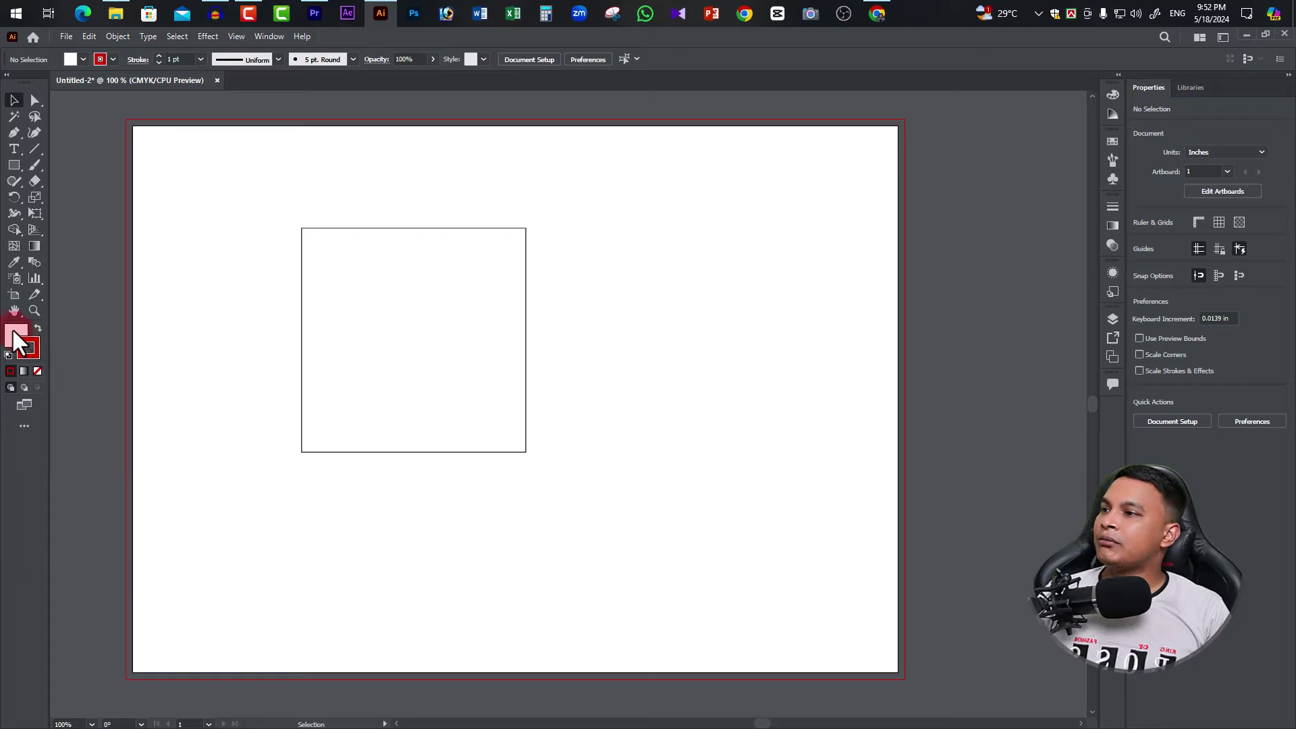
pyautogui.doubleClick(15, 334)
pyautogui.moveTo(822, 332); pyautogui.dragTo(798, 326)
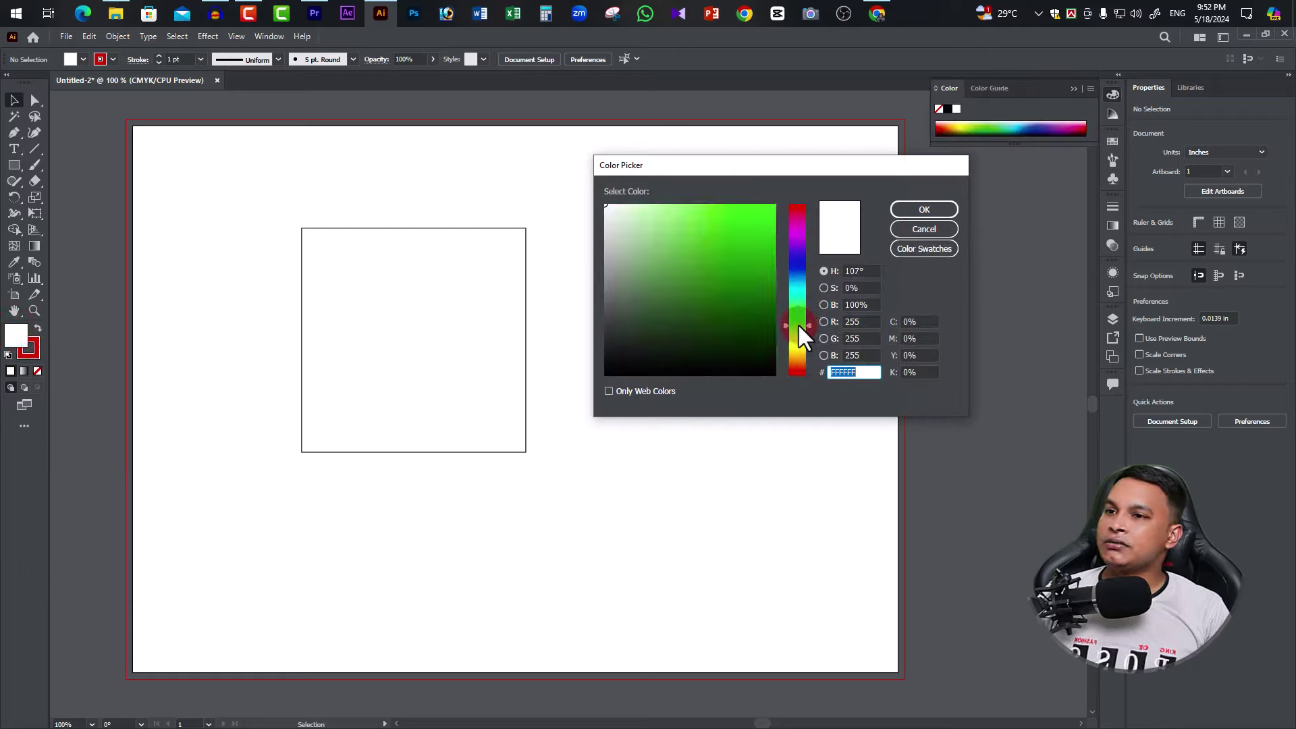
pyautogui.click(768, 229)
pyautogui.click(922, 214)
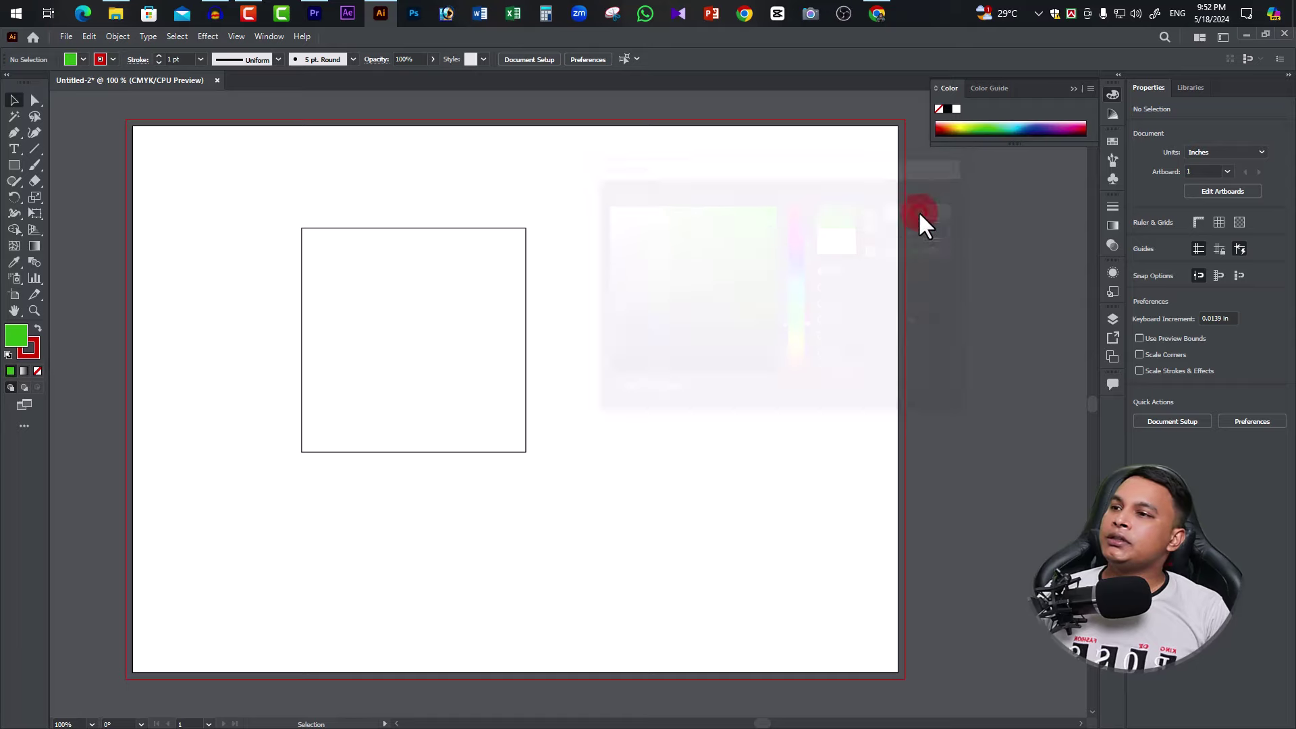
pyautogui.click(15, 334)
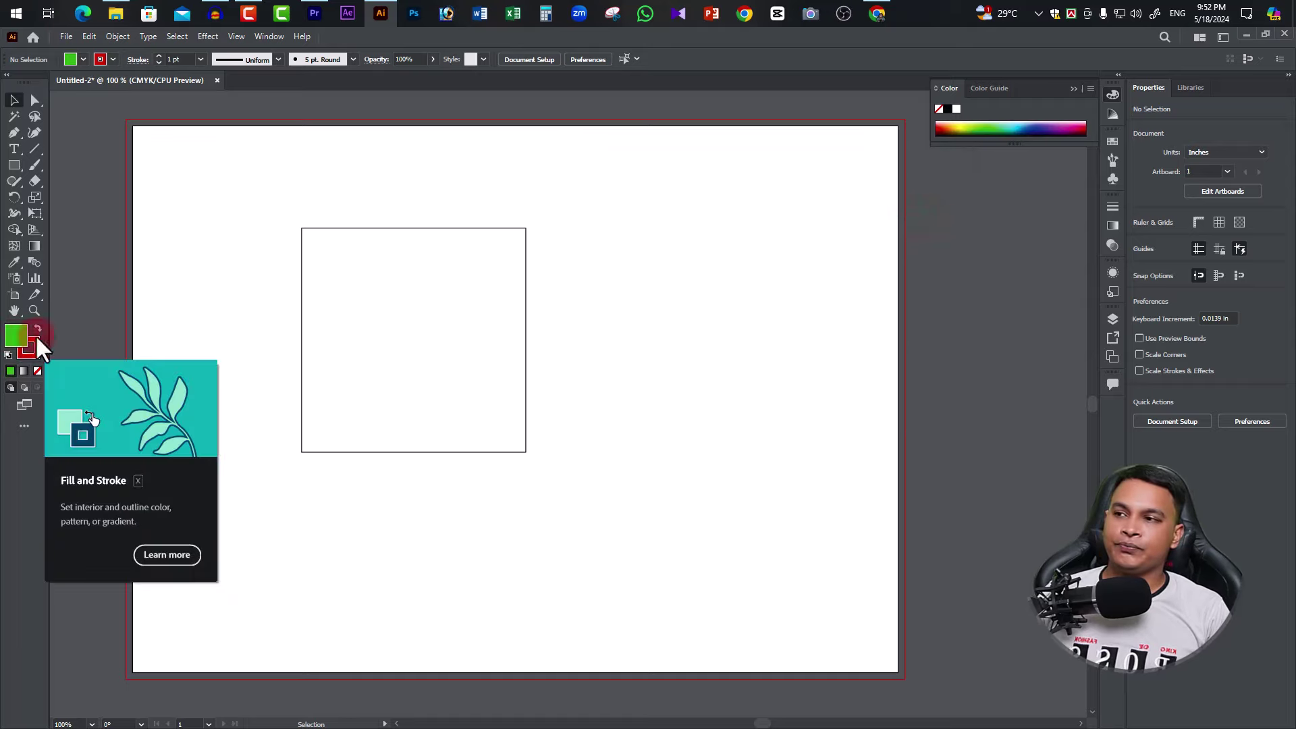
# Step: Select the square and apply a bright green fill to it
pyautogui.click(431, 323)
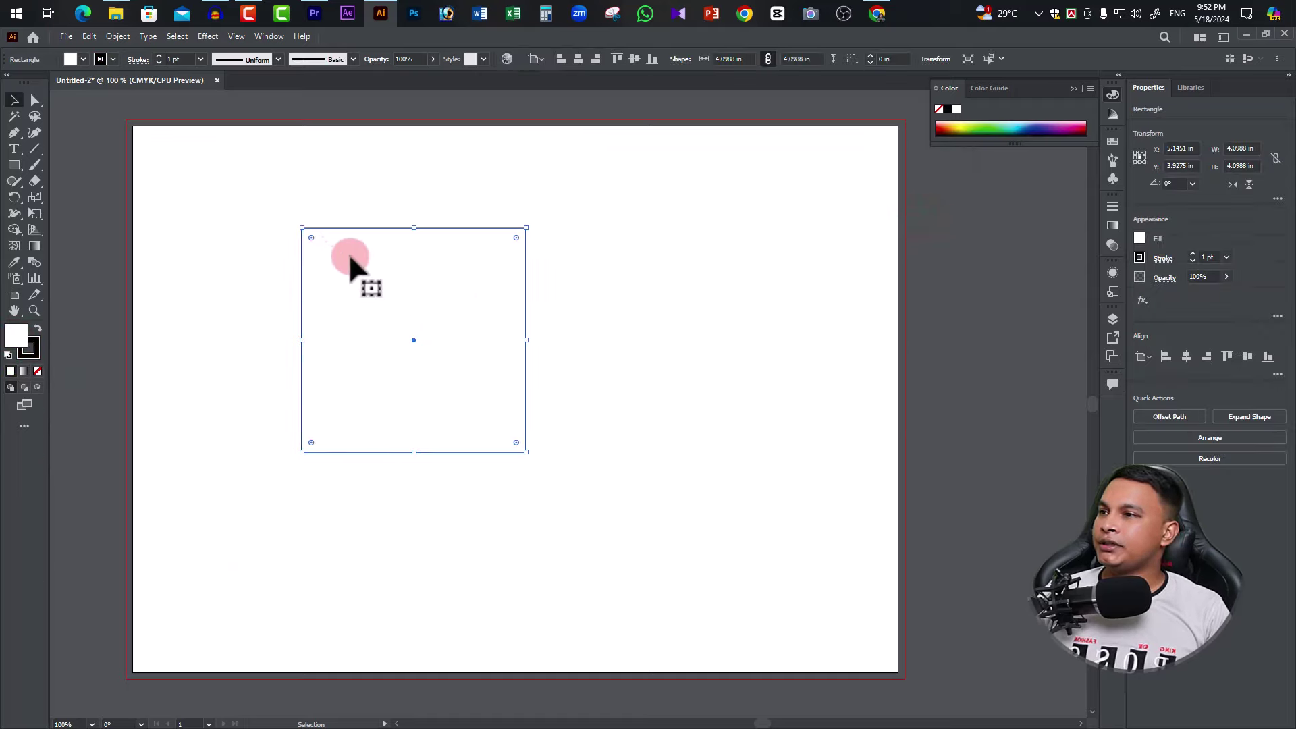
pyautogui.click(267, 196)
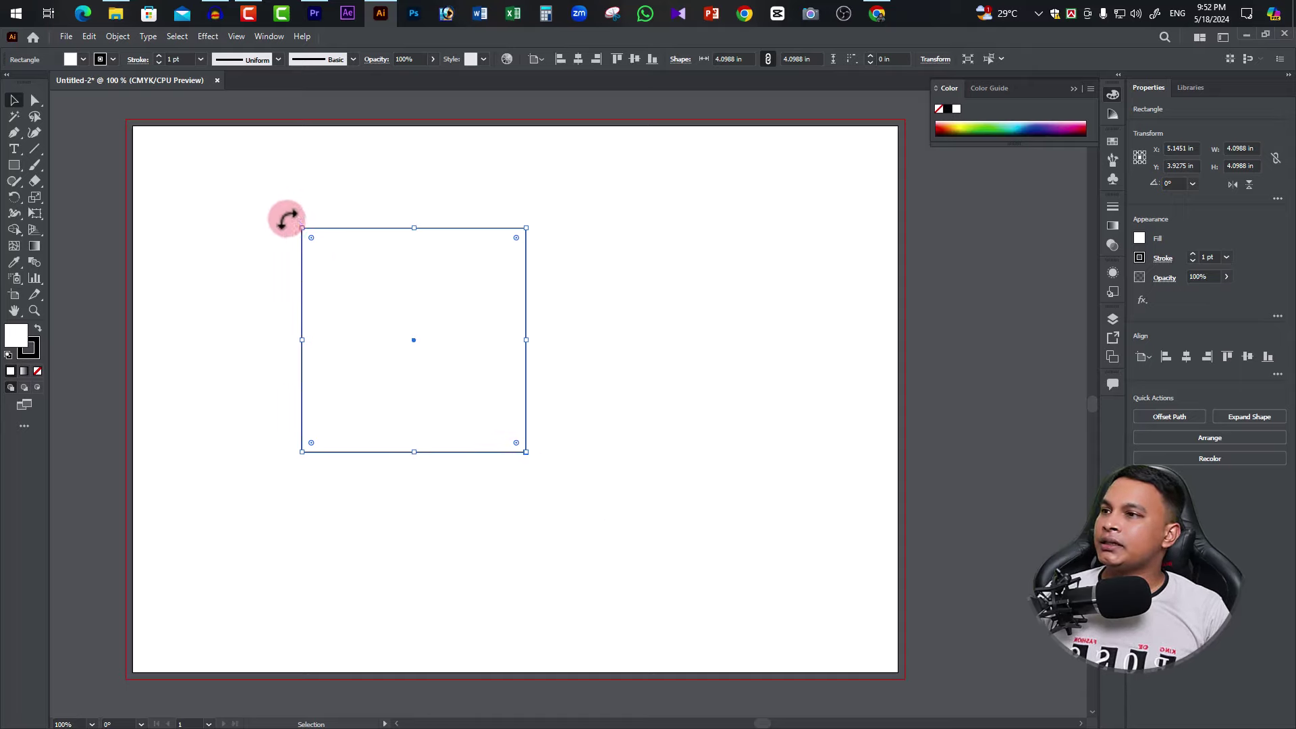
pyautogui.moveTo(274, 199)
pyautogui.mouseDown()
pyautogui.moveTo(466, 403)
pyautogui.moveTo(581, 498)
pyautogui.mouseUp()
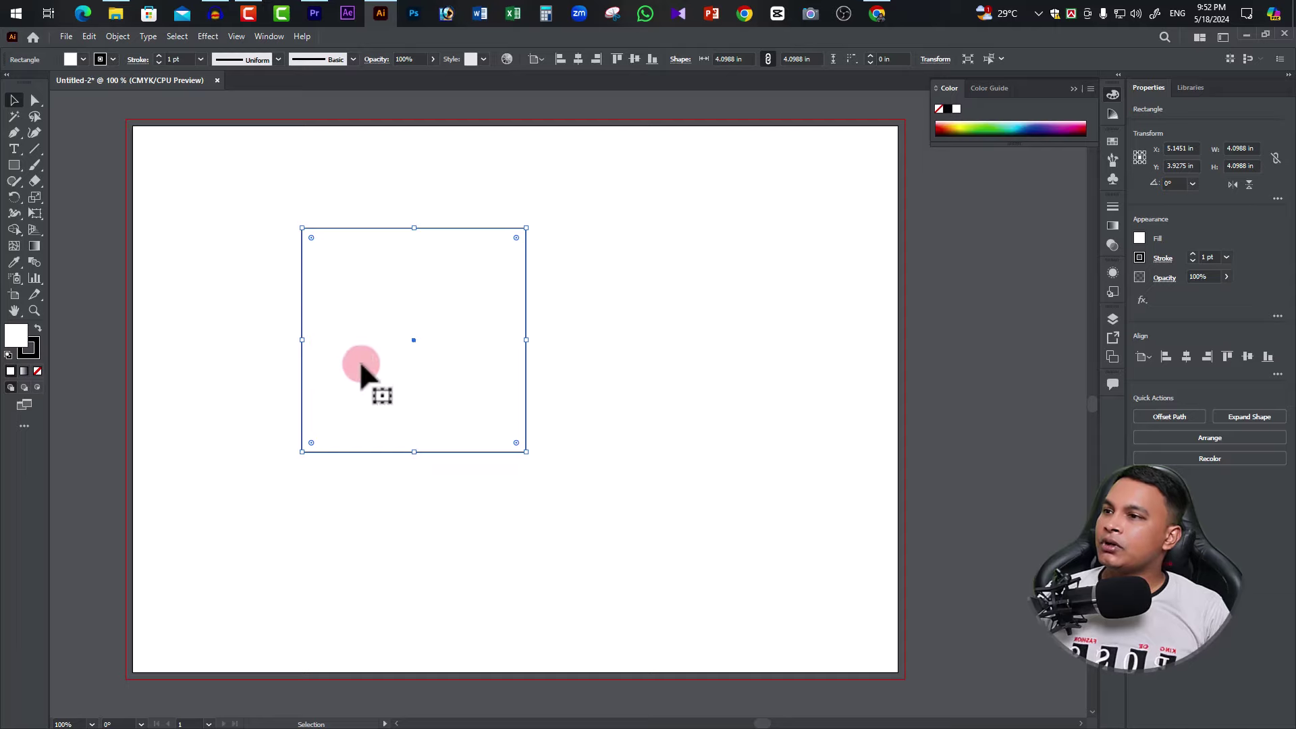
pyautogui.doubleClick(17, 338)
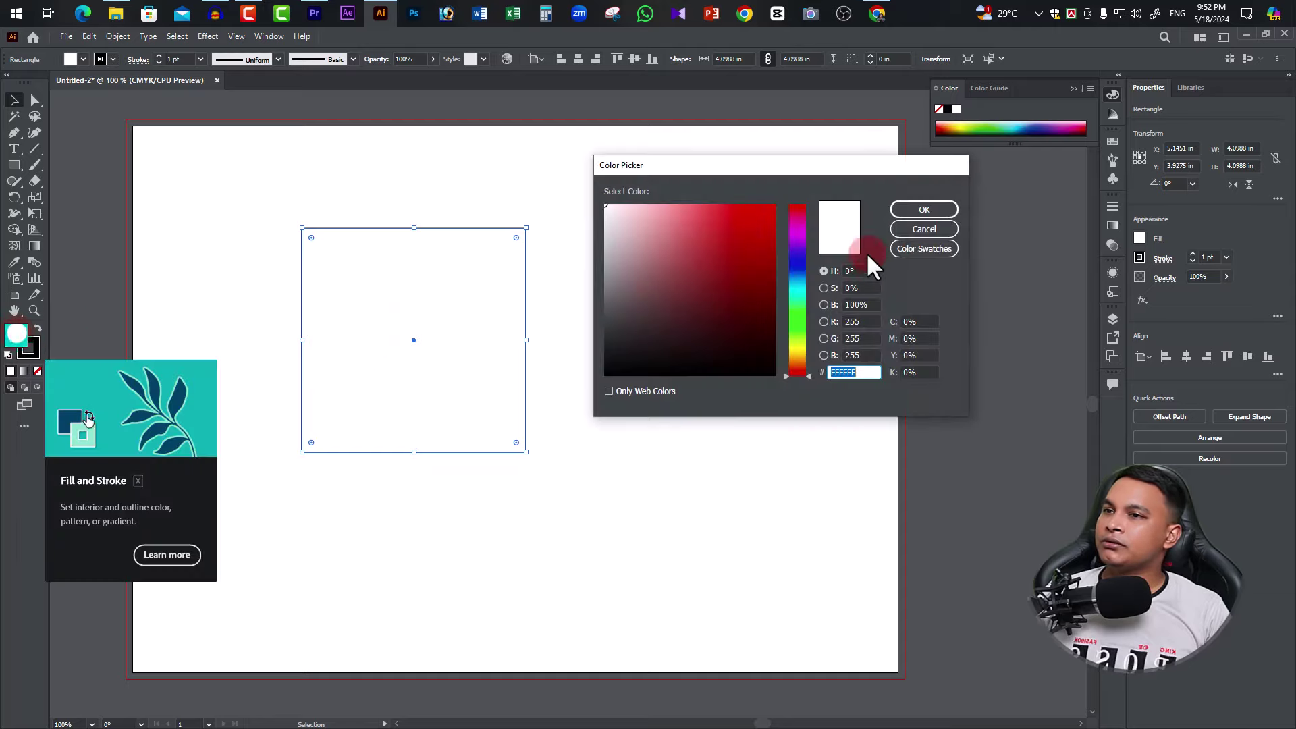
pyautogui.click(798, 322)
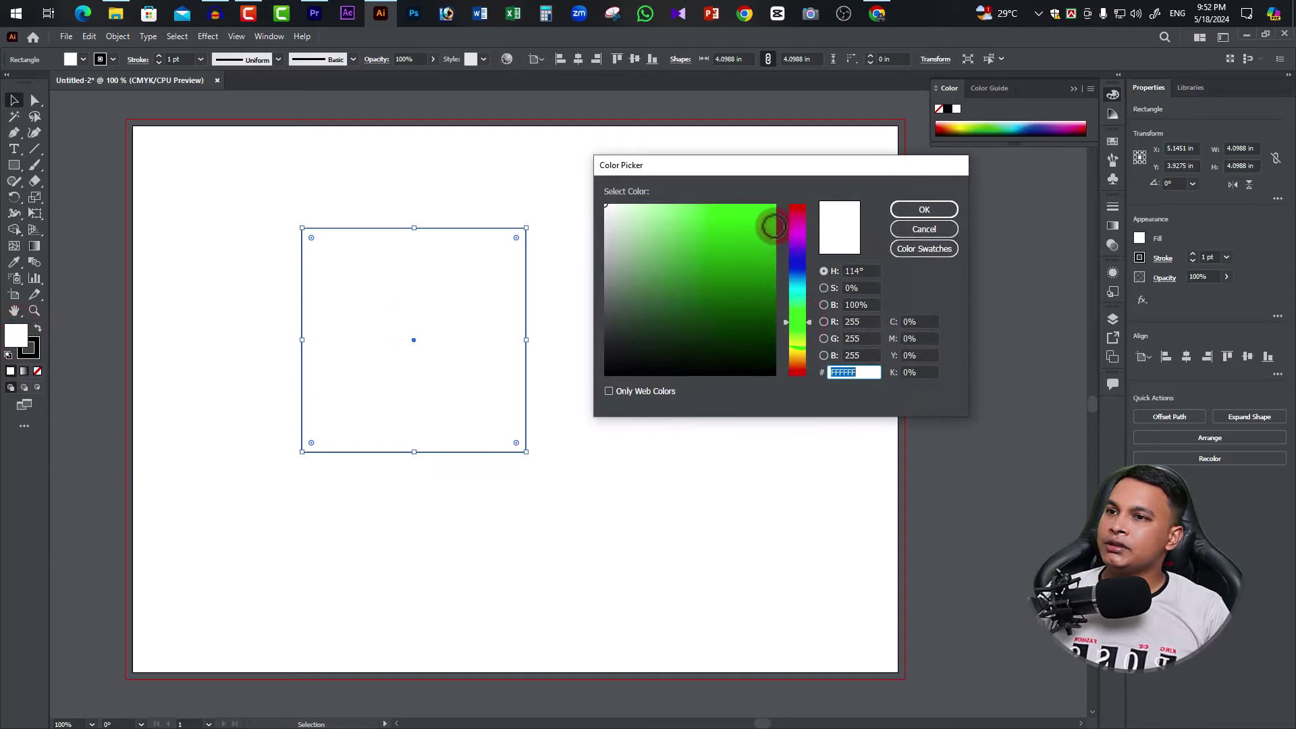
pyautogui.click(773, 221)
pyautogui.click(922, 209)
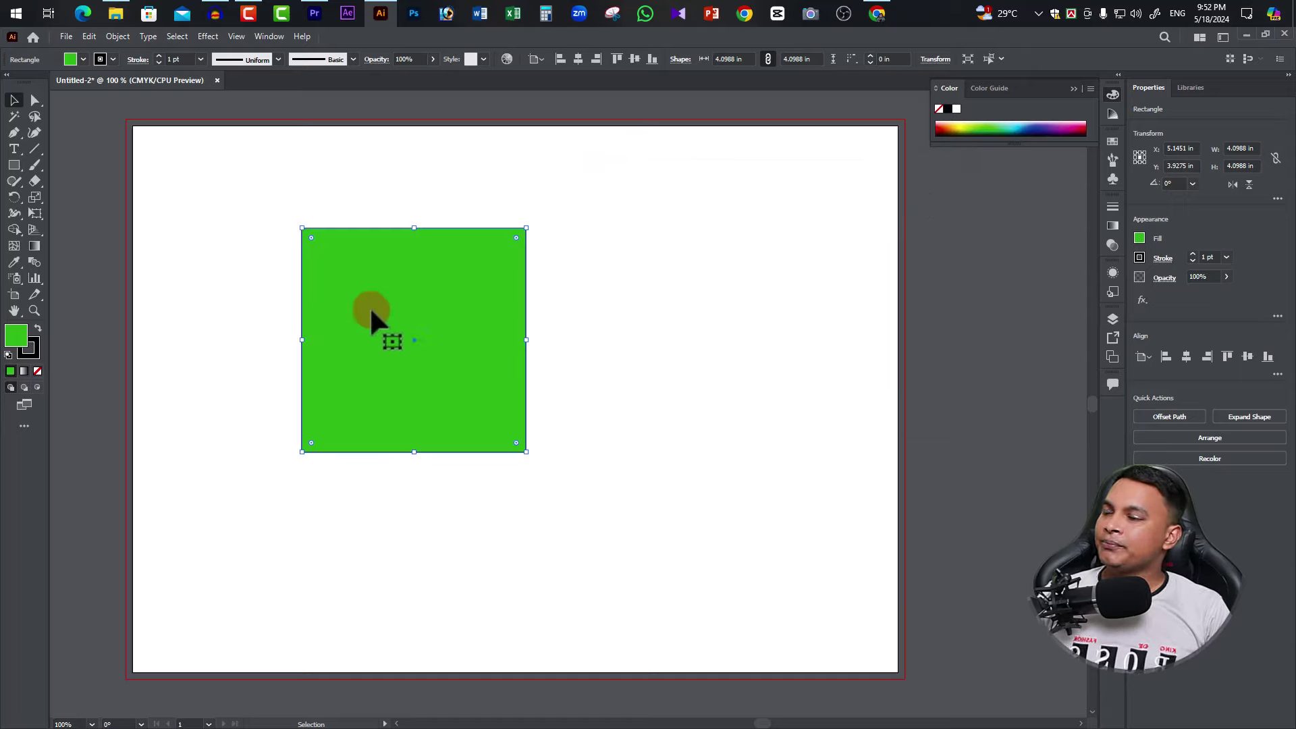
# Step: With the Selection tool, deselect, then reselect the green square as one object
pyautogui.click(15, 100)
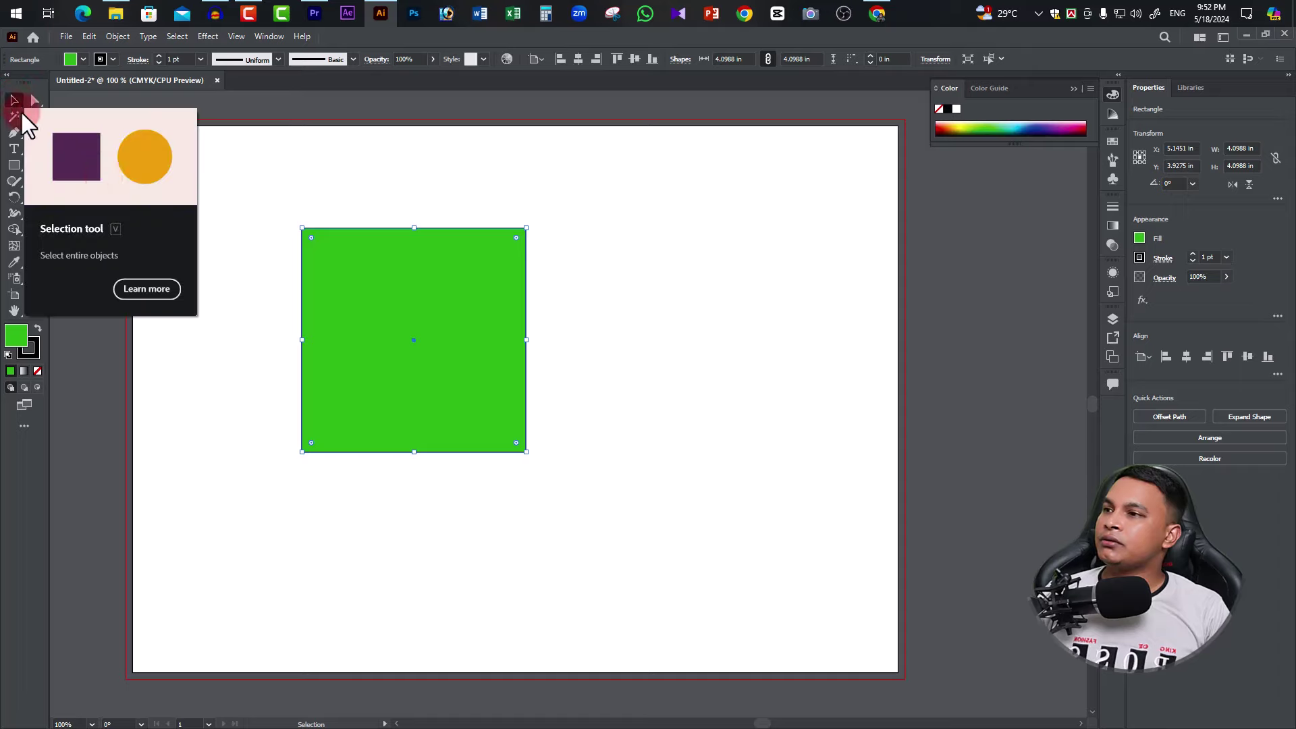
pyautogui.click(640, 277)
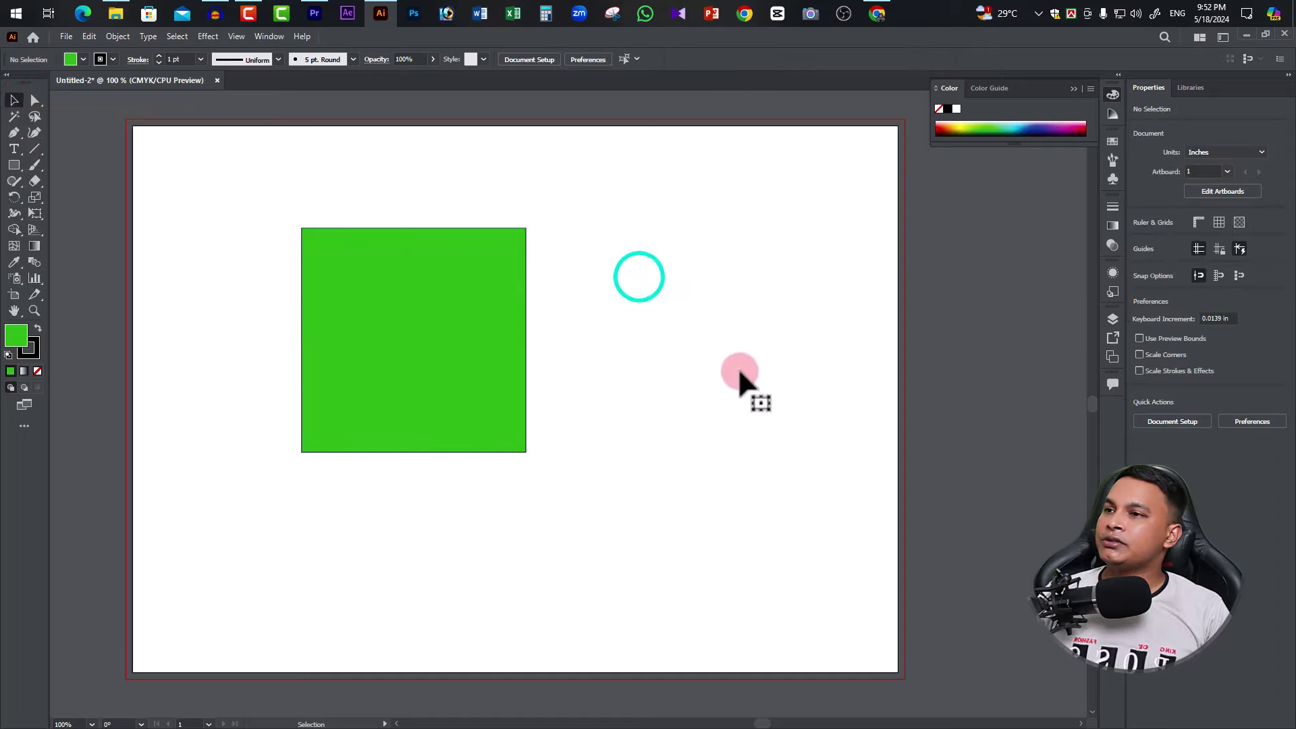
pyautogui.click(379, 278)
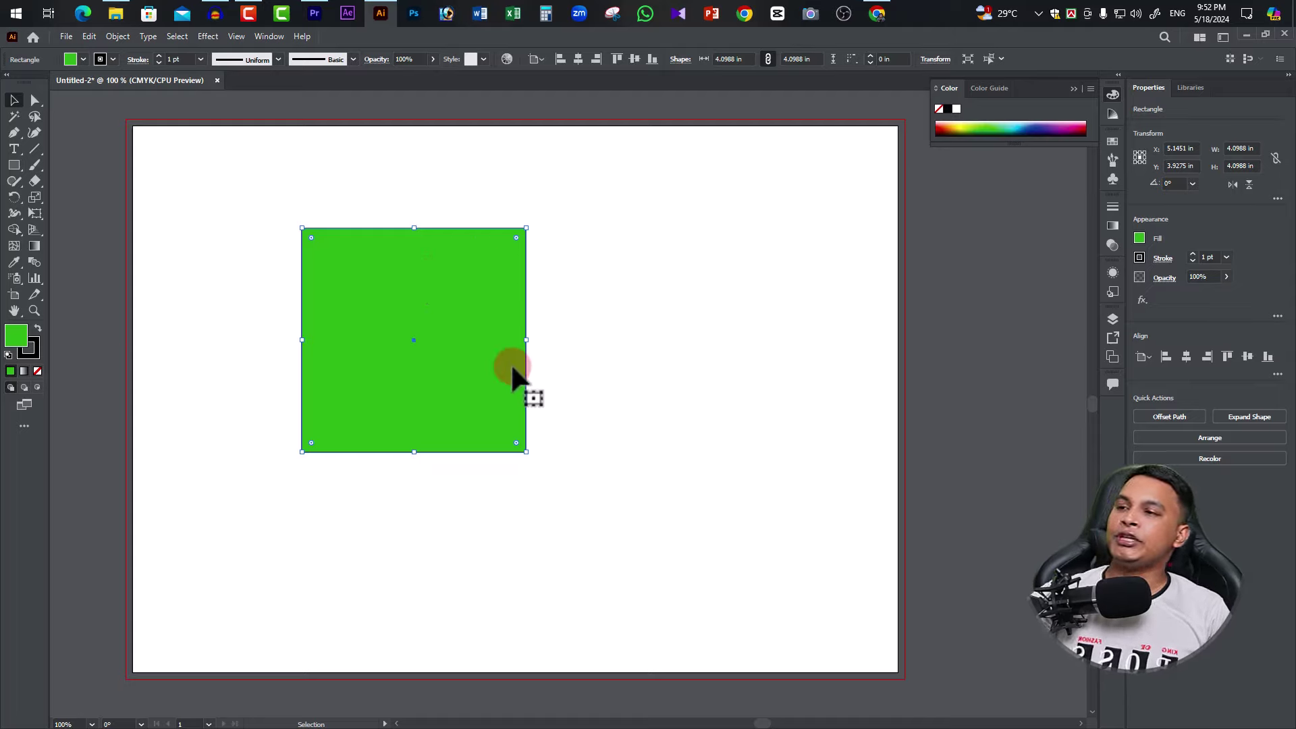
# Step: Zoom in to about 300% and pan to frame the whole green square
pyautogui.press('z')
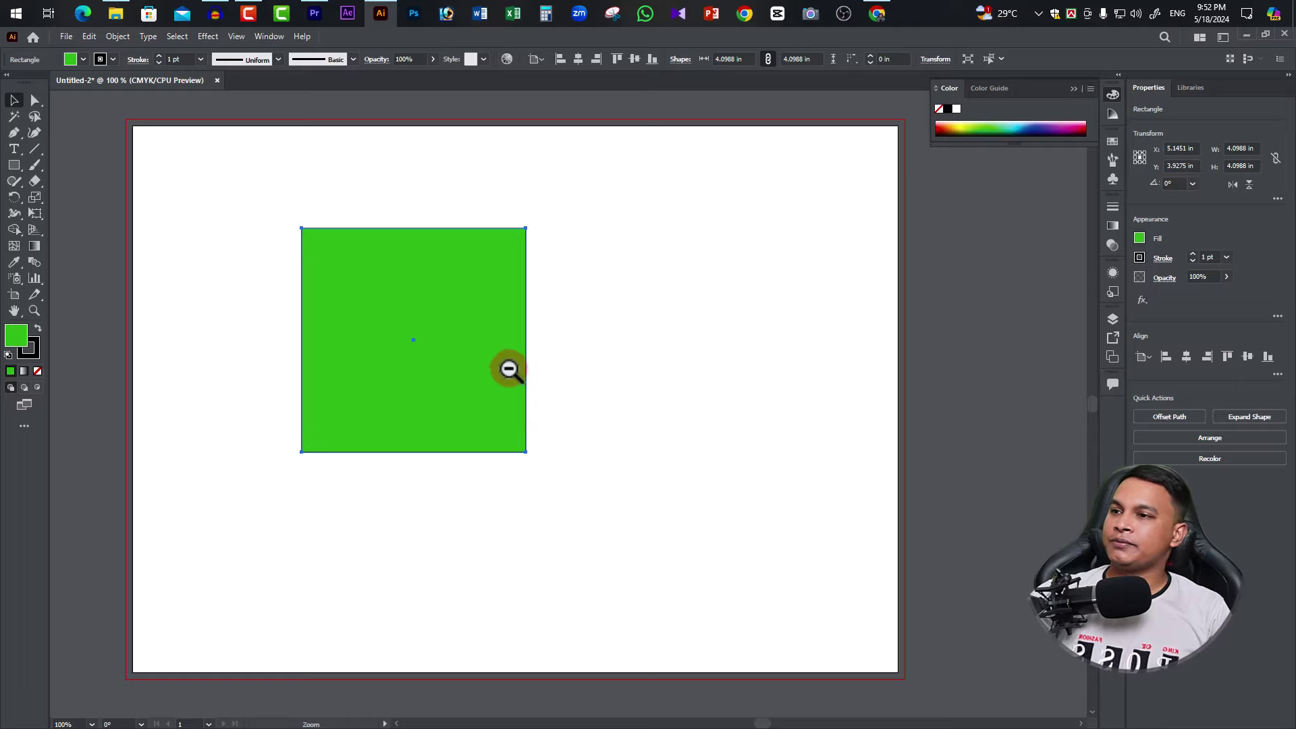
pyautogui.keyDown('alt'); pyautogui.click(507, 361); pyautogui.keyUp('alt')
pyautogui.click(603, 411)
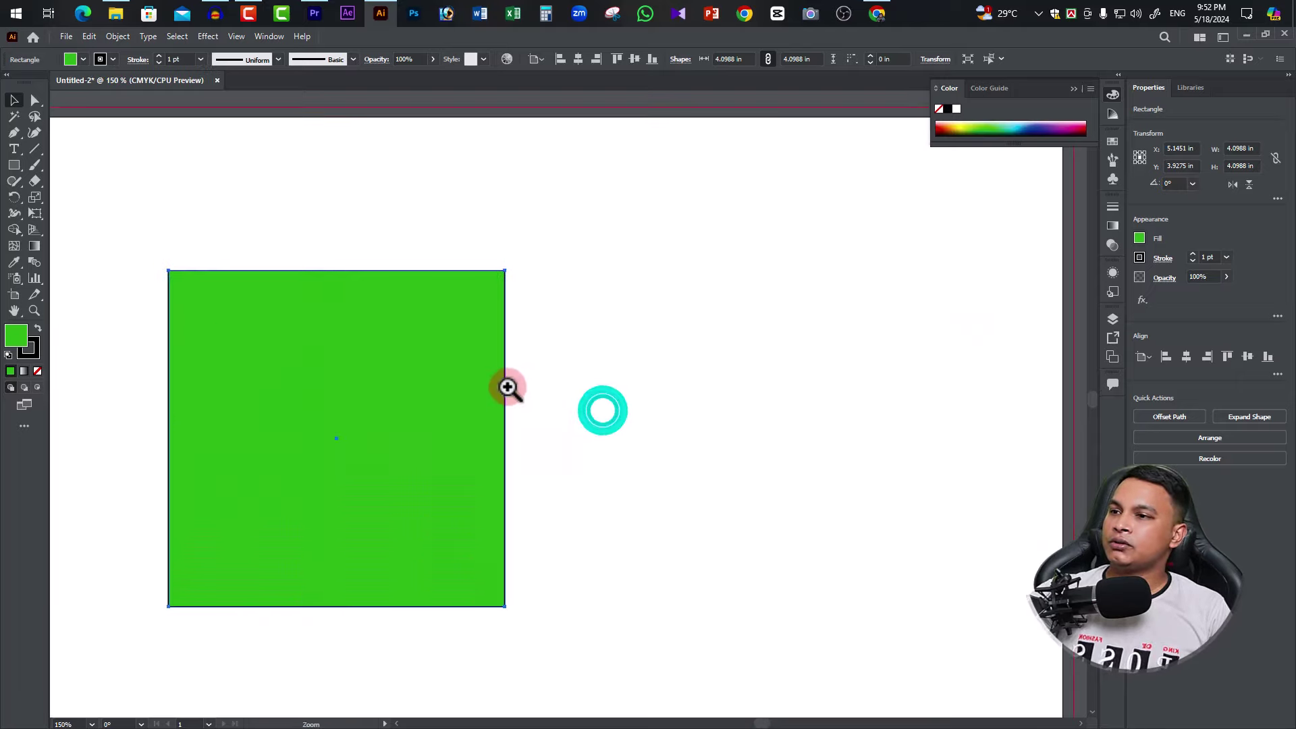
pyautogui.hotkey('ctrl', '=')
pyautogui.click(533, 370)
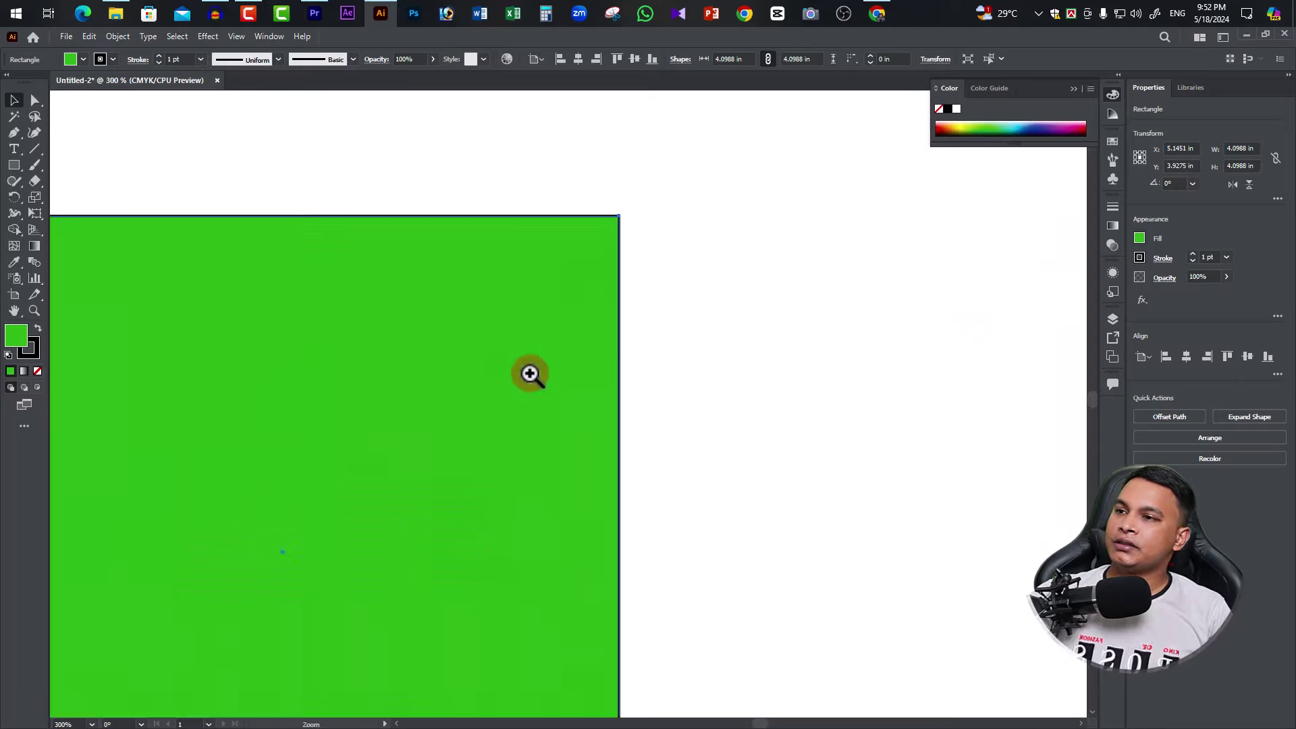
pyautogui.click(675, 305)
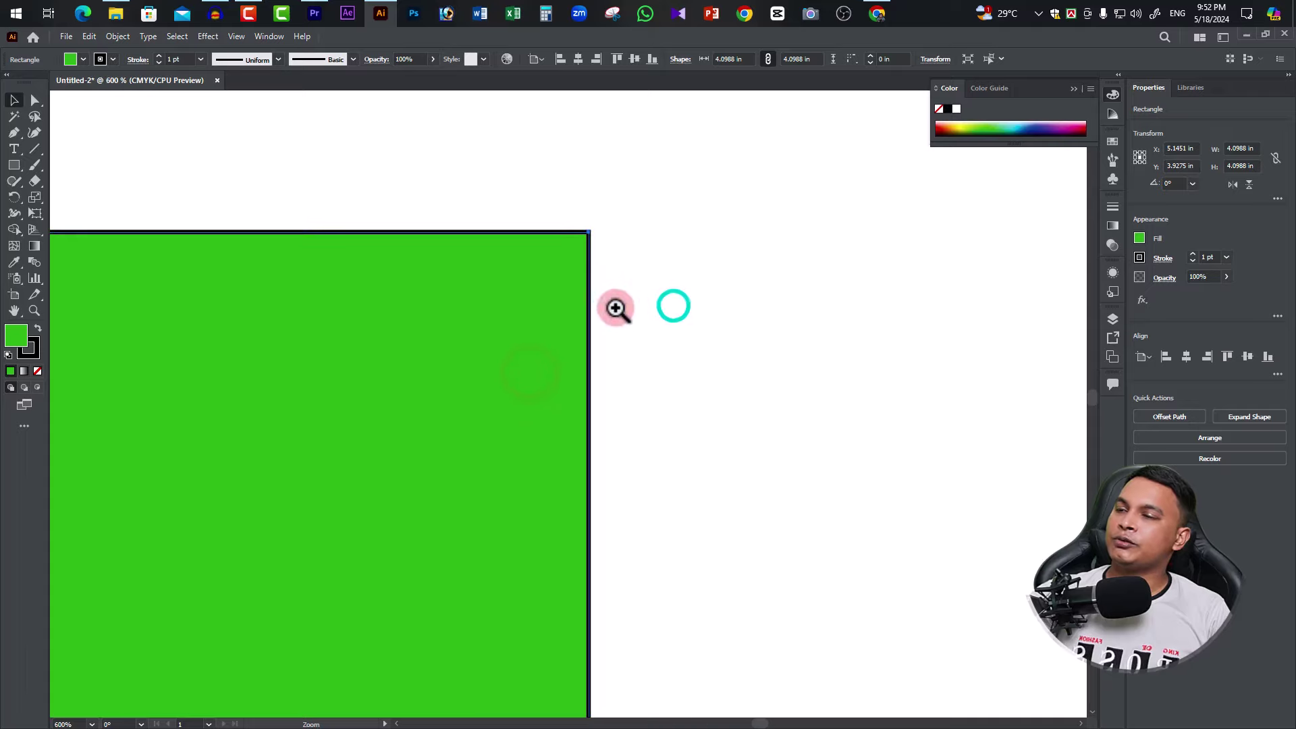
pyautogui.keyDown('alt'); pyautogui.click(506, 356); pyautogui.keyUp('alt')
pyautogui.moveTo(743, 394); pyautogui.dragTo(831, 349)
pyautogui.moveTo(824, 454); pyautogui.dragTo(693, 415)
pyautogui.press('space')
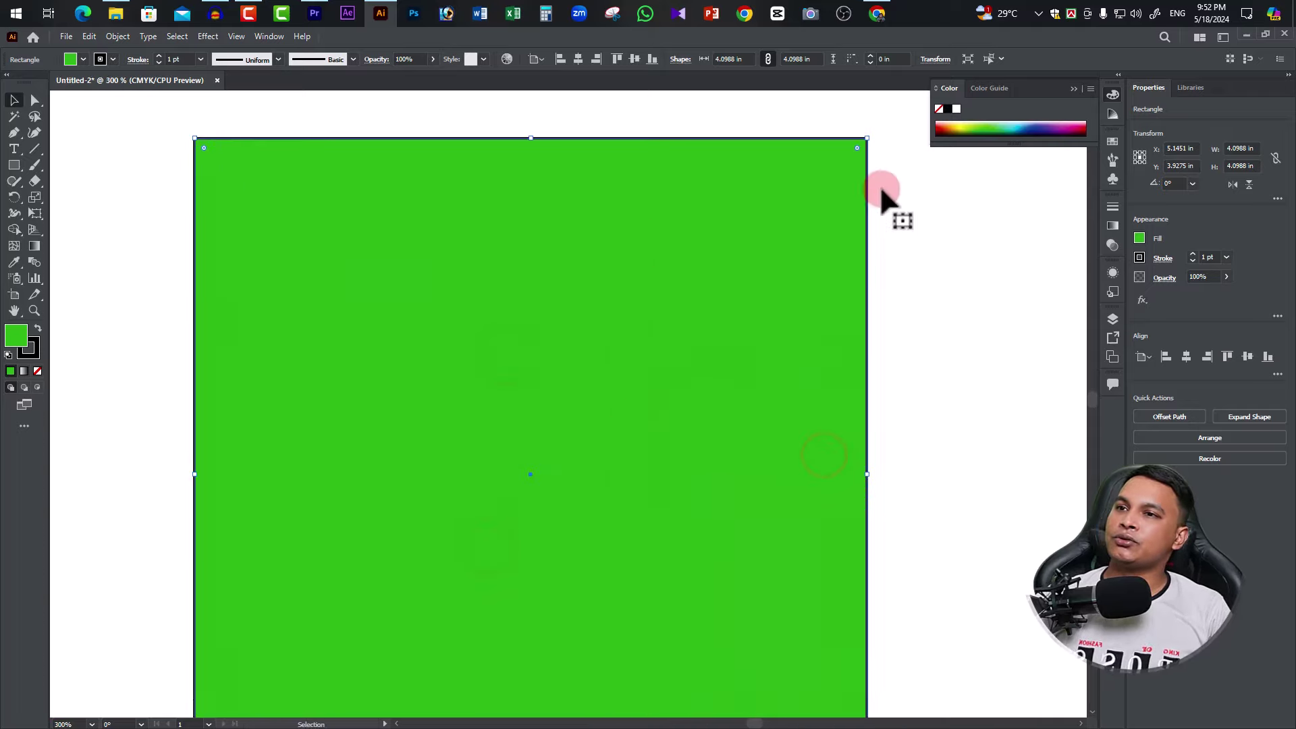
# Step: Give the square a bright red stroke, reselect it, and return to 100% zoom
pyautogui.doubleClick(35, 349)
pyautogui.click(802, 362)
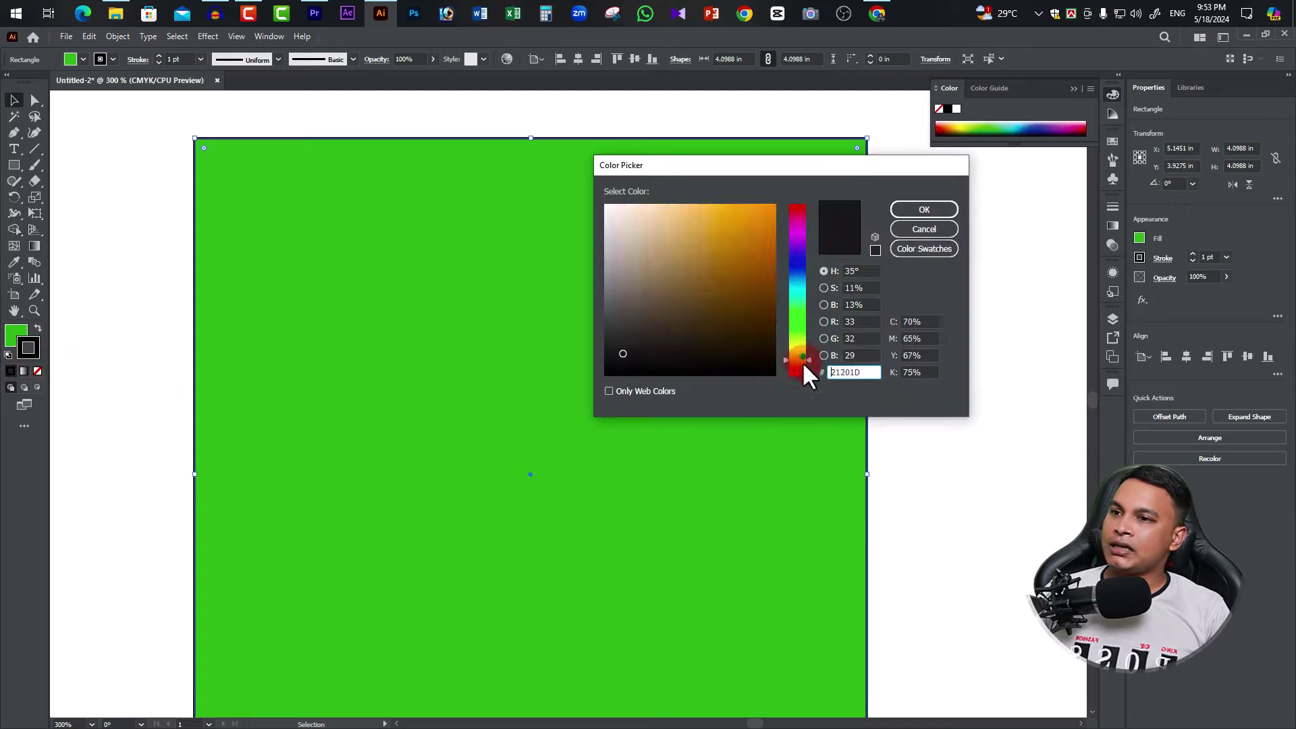
pyautogui.moveTo(763, 225); pyautogui.dragTo(776, 207)
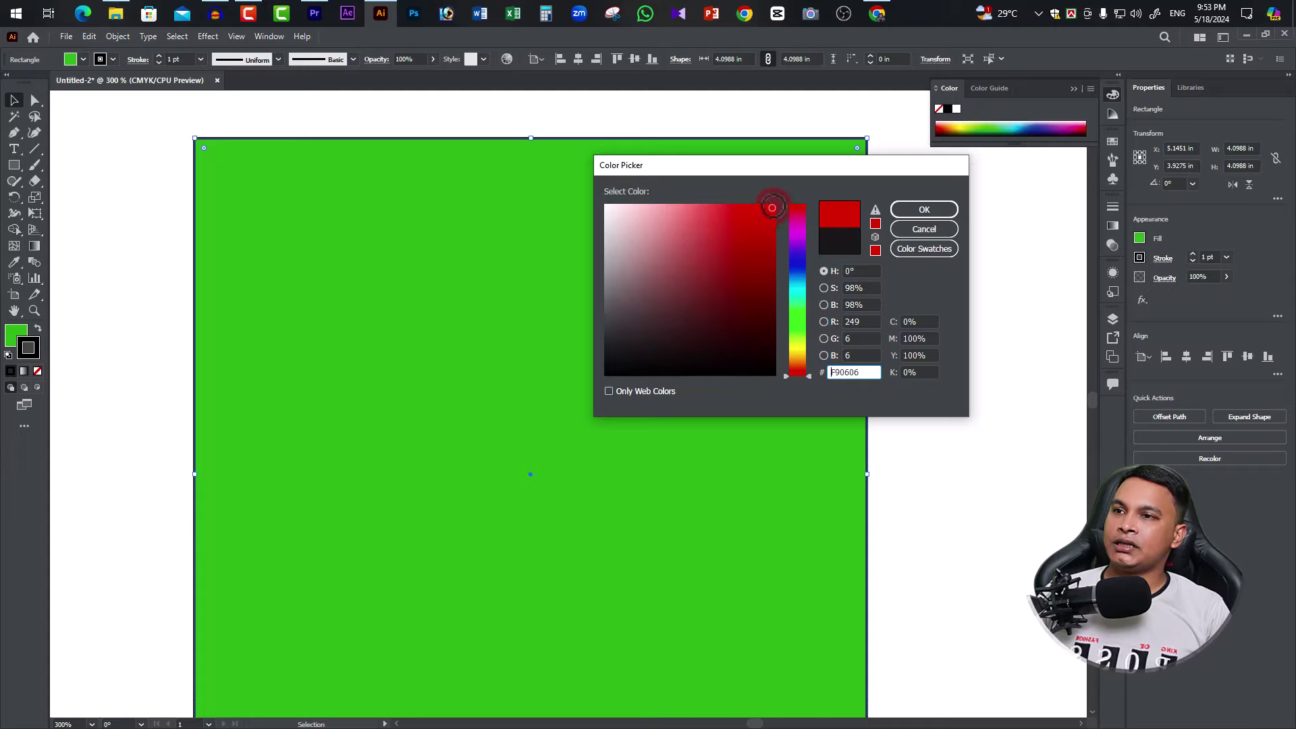
pyautogui.click(937, 209)
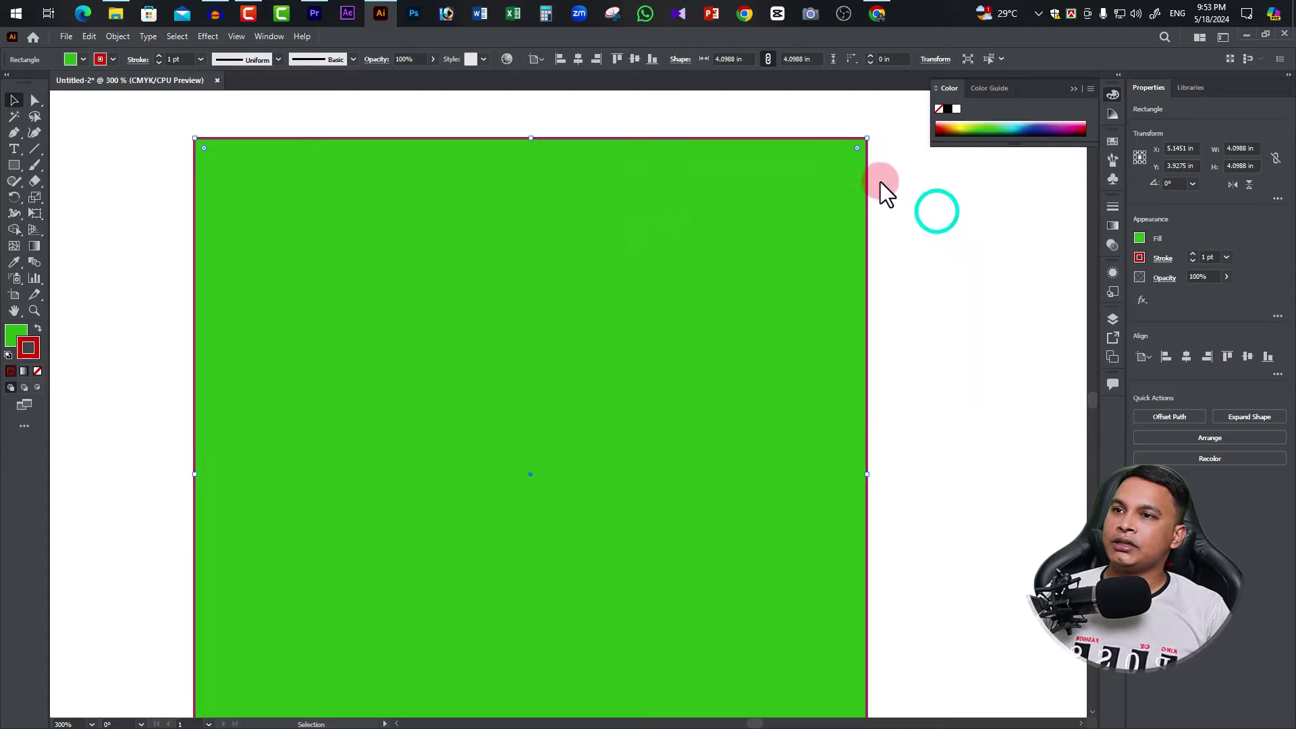
pyautogui.click(896, 168)
pyautogui.click(869, 175)
pyautogui.hotkey('ctrl', '1')
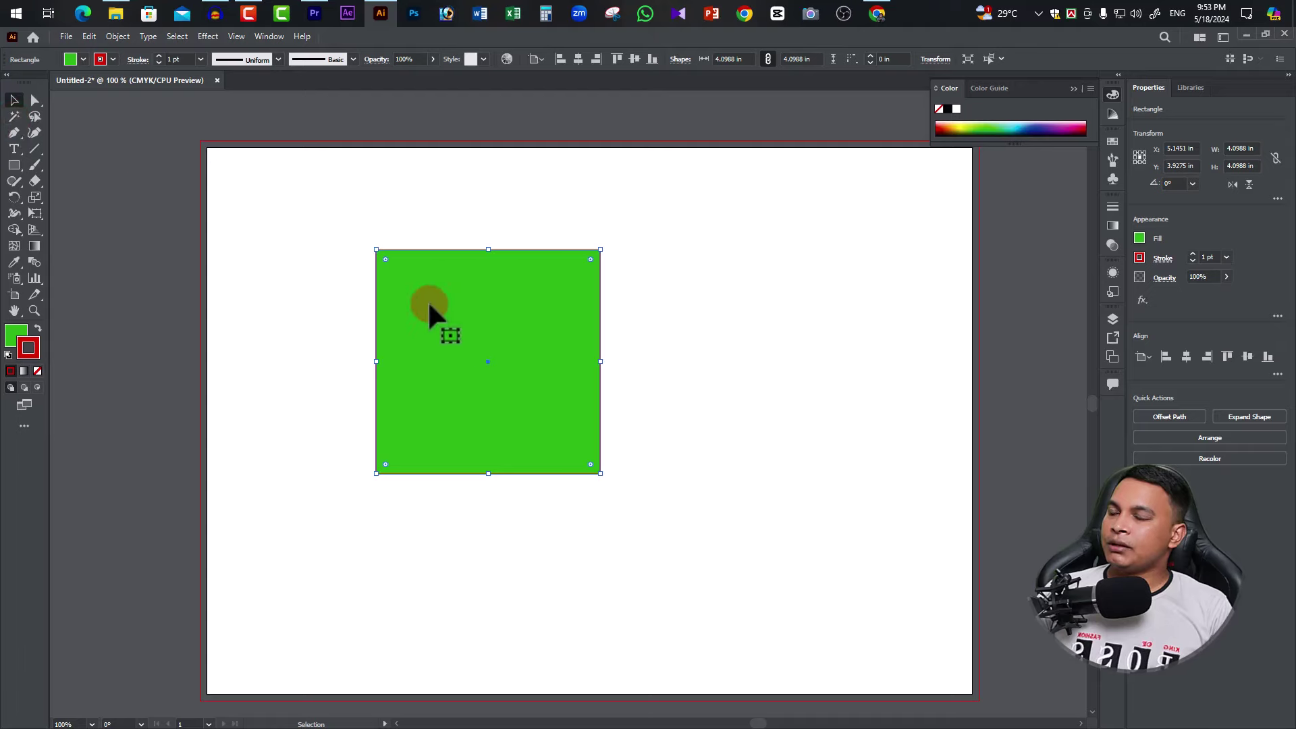
# Step: Draw a green circle and a wider top-right ellipse, and shift the square up-left
pyautogui.moveTo(506, 325); pyautogui.dragTo(434, 309)
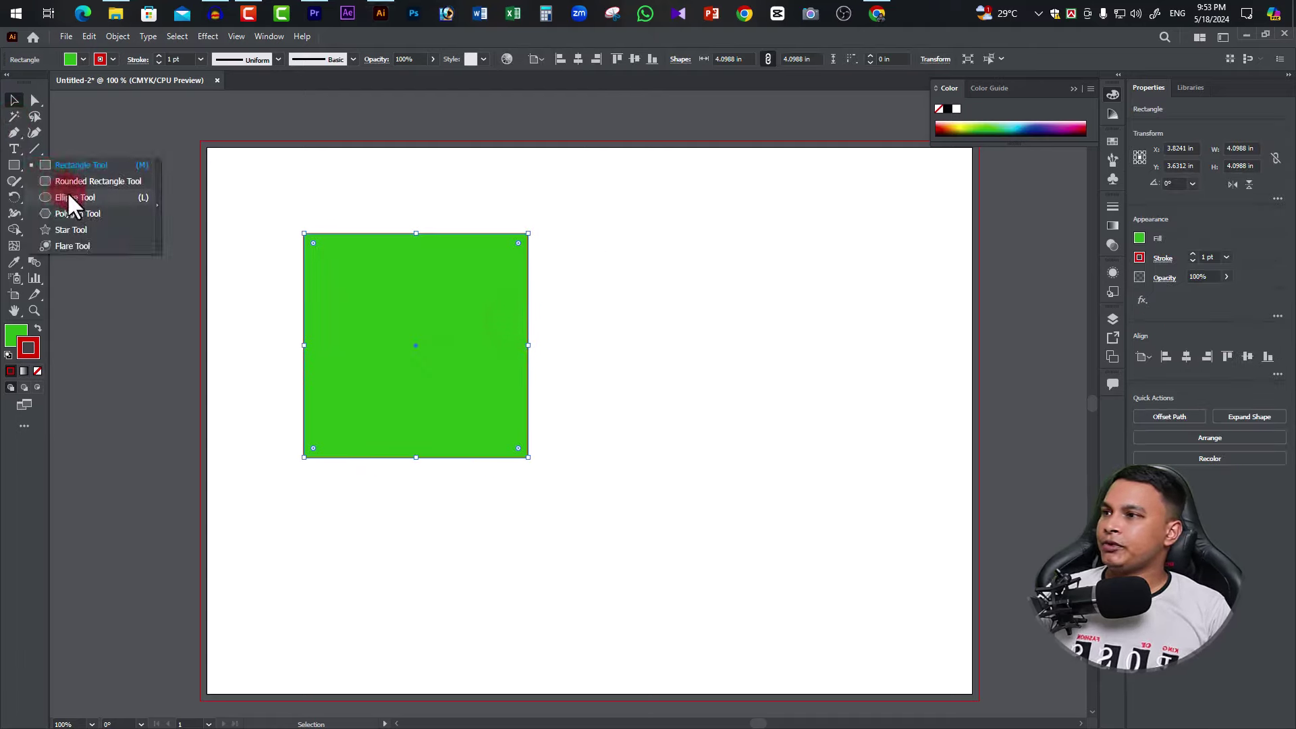
pyautogui.moveTo(12, 158); pyautogui.dragTo(70, 196)
pyautogui.moveTo(636, 327); pyautogui.dragTo(770, 471)
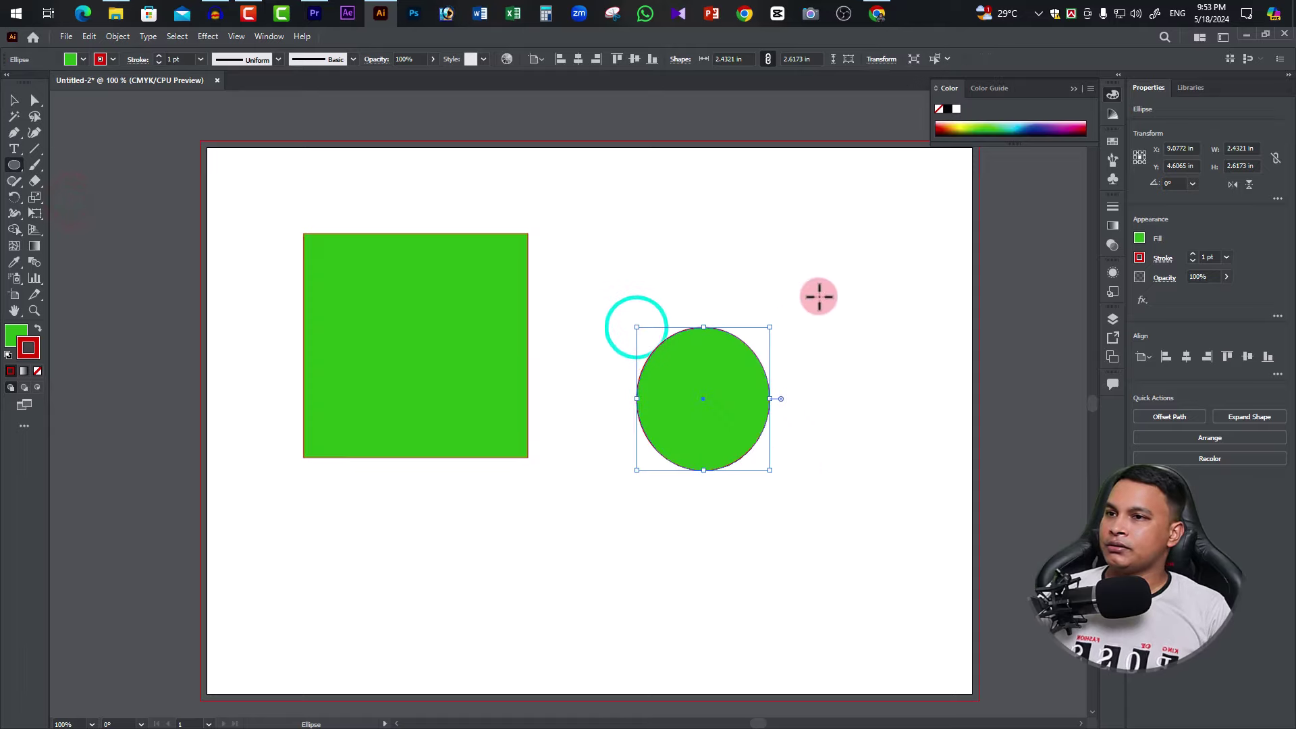
pyautogui.moveTo(806, 184)
pyautogui.mouseDown()
pyautogui.moveTo(962, 295)
pyautogui.moveTo(951, 294)
pyautogui.mouseUp()
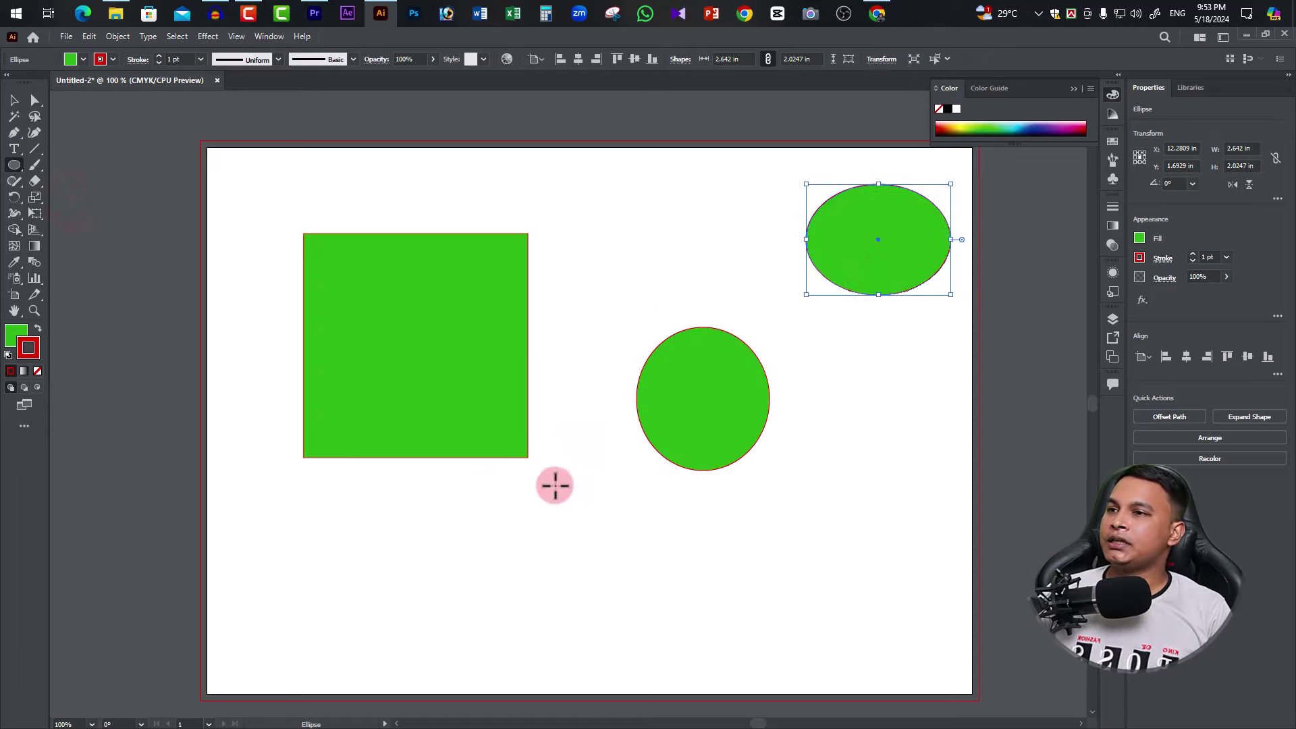
pyautogui.click(14, 99)
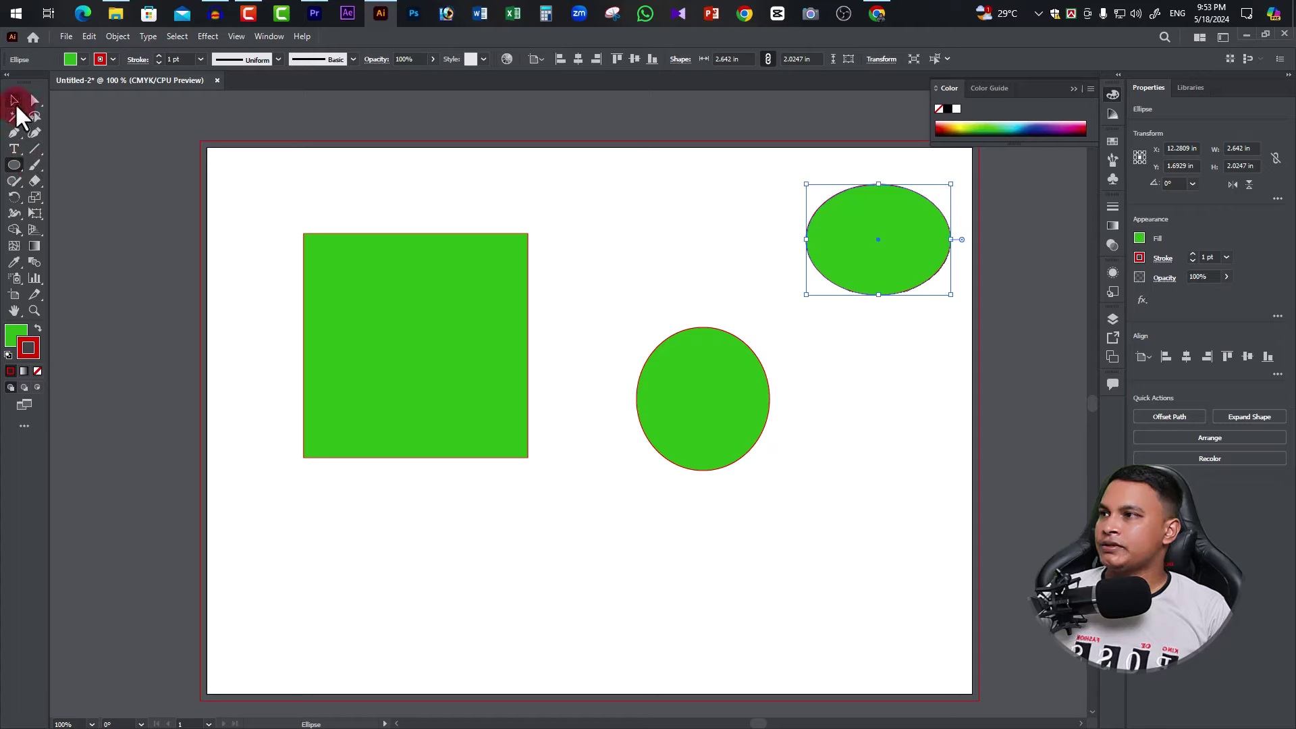
pyautogui.moveTo(409, 331)
pyautogui.mouseDown()
pyautogui.moveTo(334, 343)
pyautogui.moveTo(457, 386)
pyautogui.moveTo(448, 375)
pyautogui.mouseUp()
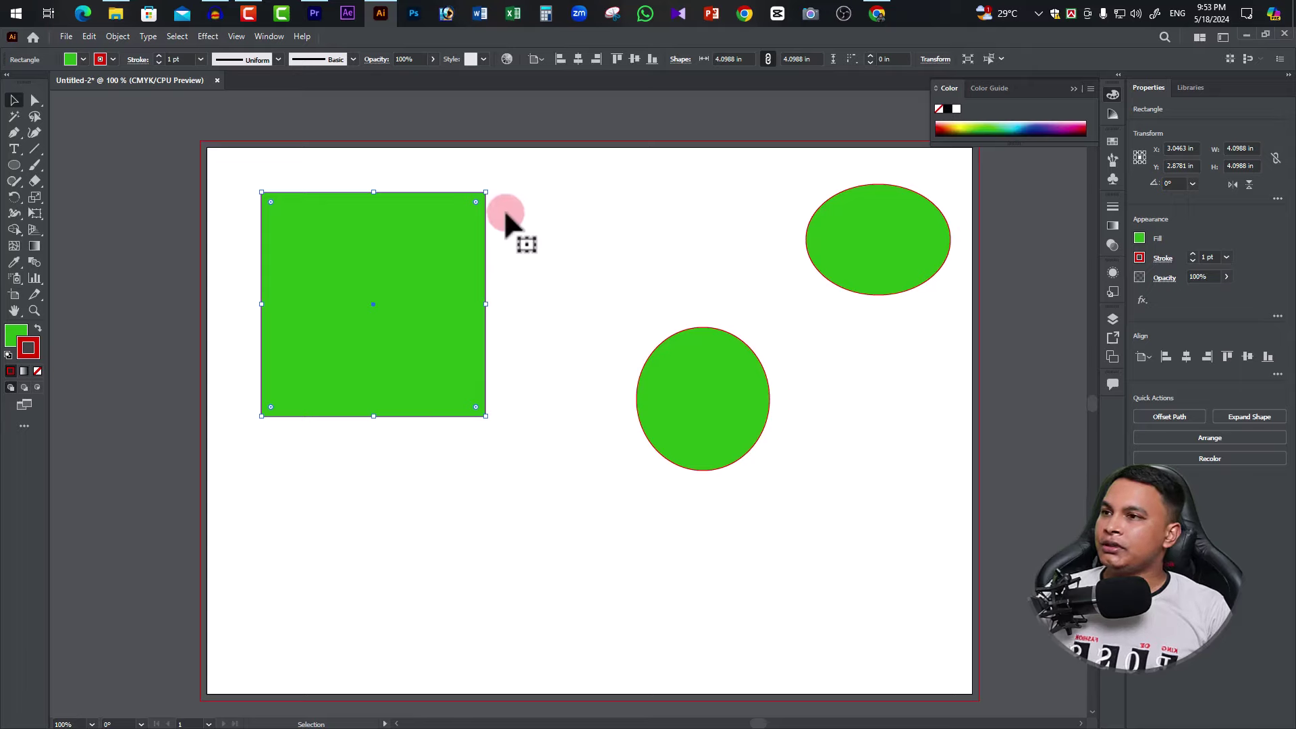
# Step: Nudge the square right and down, then undo a trial rotation
pyautogui.moveTo(454, 223); pyautogui.dragTo(505, 254)
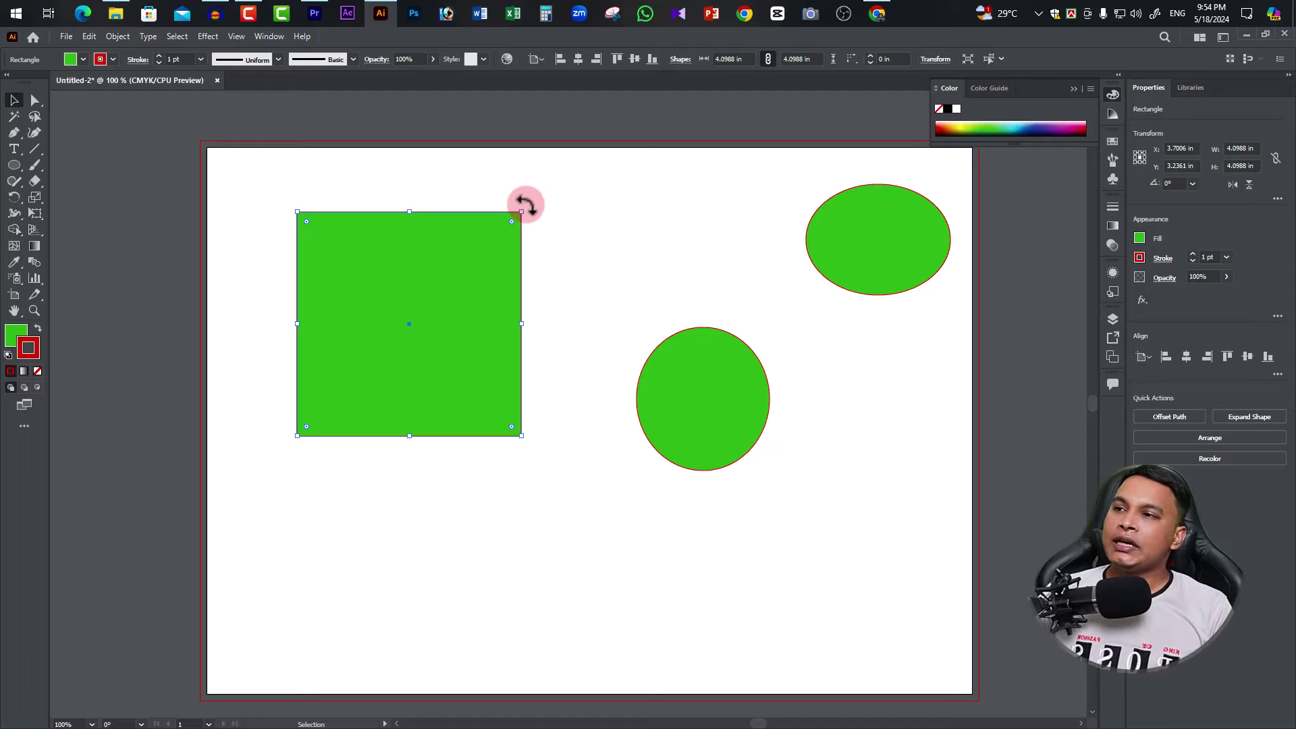
pyautogui.moveTo(523, 202)
pyautogui.mouseDown()
pyautogui.moveTo(330, 335)
pyautogui.moveTo(409, 371)
pyautogui.moveTo(492, 356)
pyautogui.moveTo(533, 313)
pyautogui.moveTo(550, 209)
pyautogui.moveTo(564, 226)
pyautogui.moveTo(558, 191)
pyautogui.moveTo(422, 162)
pyautogui.moveTo(292, 174)
pyautogui.moveTo(245, 254)
pyautogui.moveTo(243, 306)
pyautogui.moveTo(280, 437)
pyautogui.moveTo(432, 501)
pyautogui.mouseUp()
pyautogui.hotkey('ctrl', 'z')
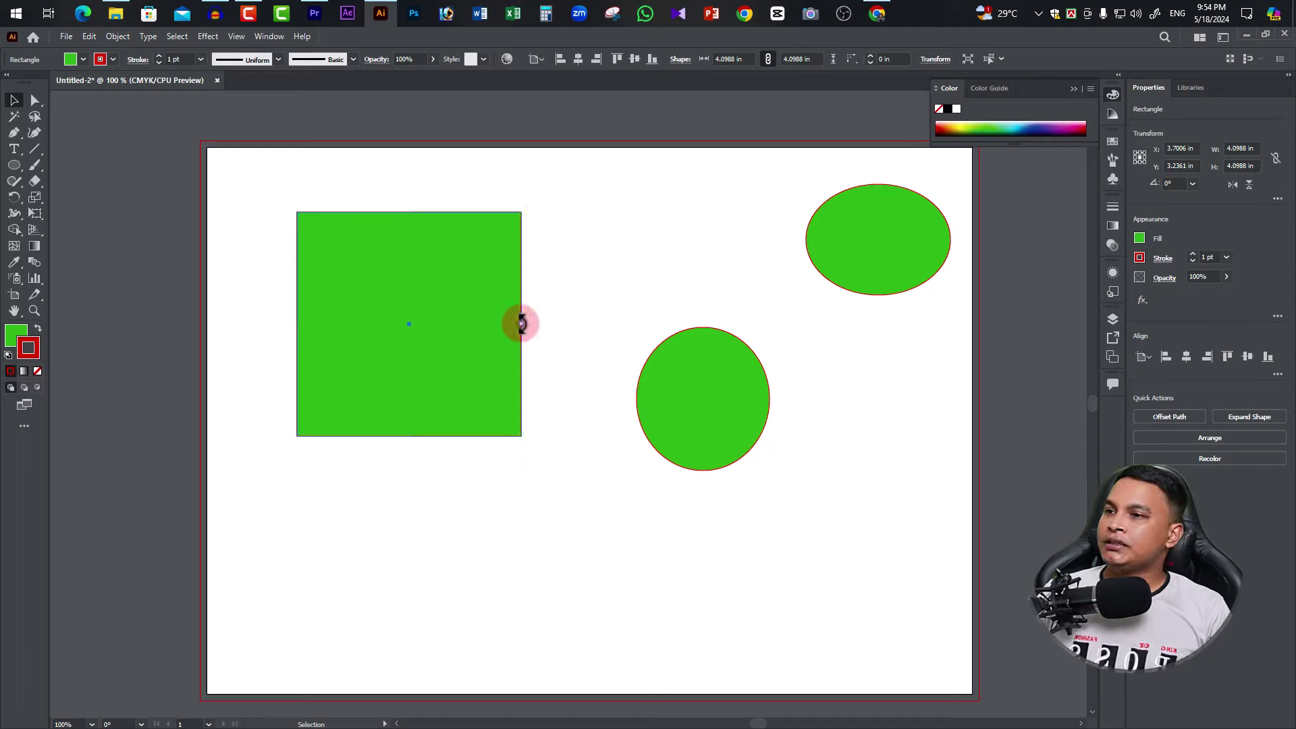
# Step: Resize the square's sides into a larger rectangle about 4.99 × 4.54 in
pyautogui.moveTo(522, 324); pyautogui.dragTo(515, 327)
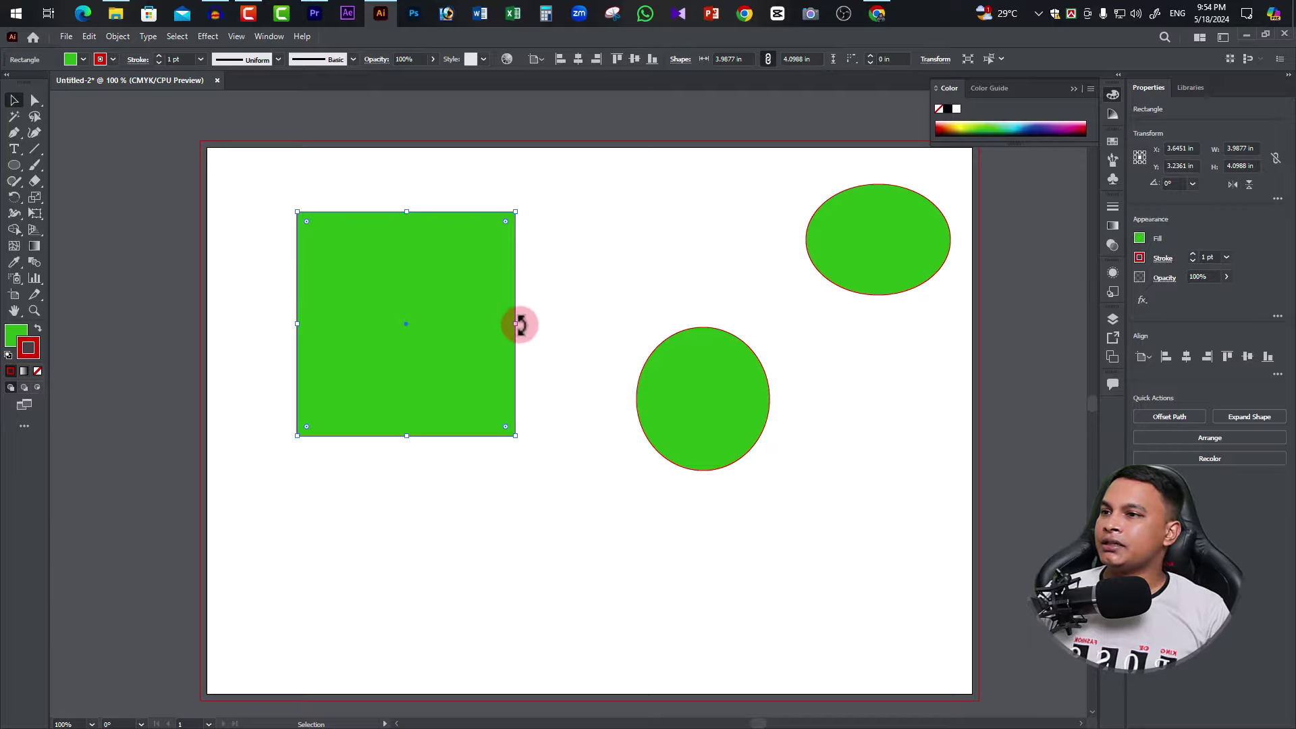
pyautogui.moveTo(517, 326); pyautogui.dragTo(427, 326)
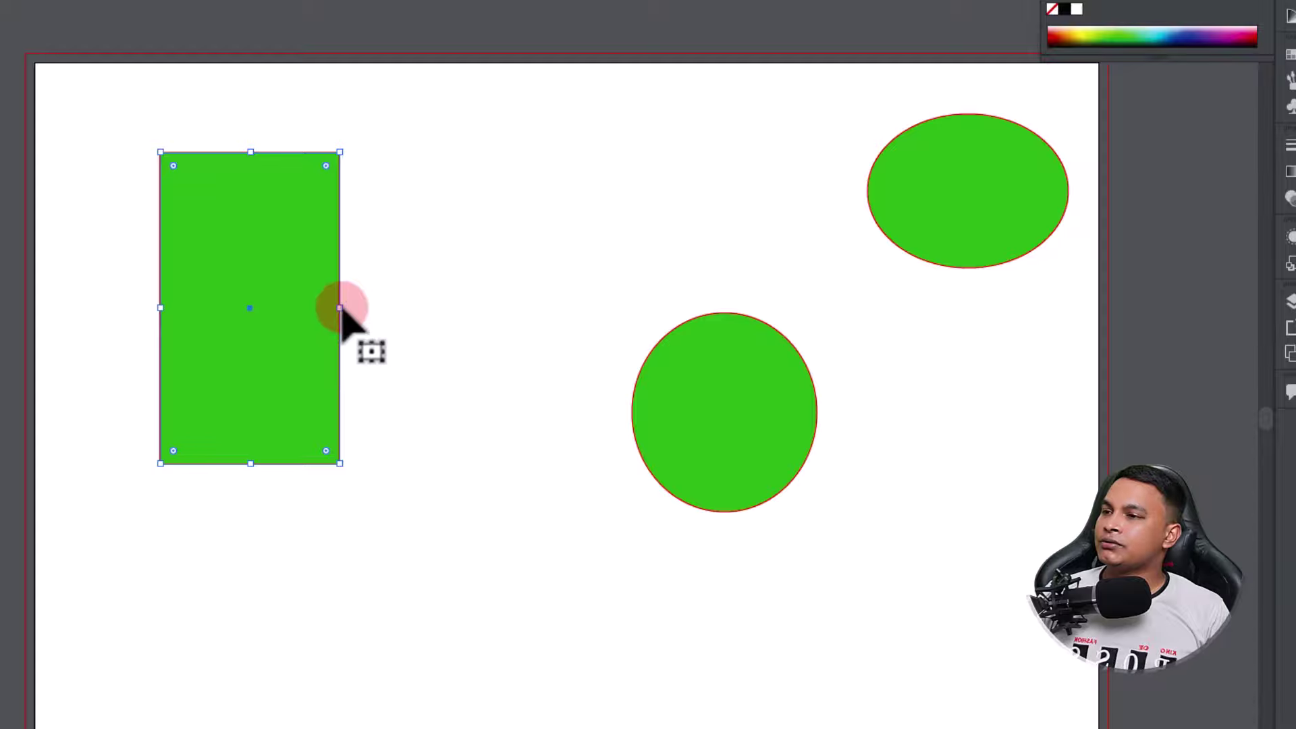
pyautogui.moveTo(339, 308); pyautogui.dragTo(594, 306)
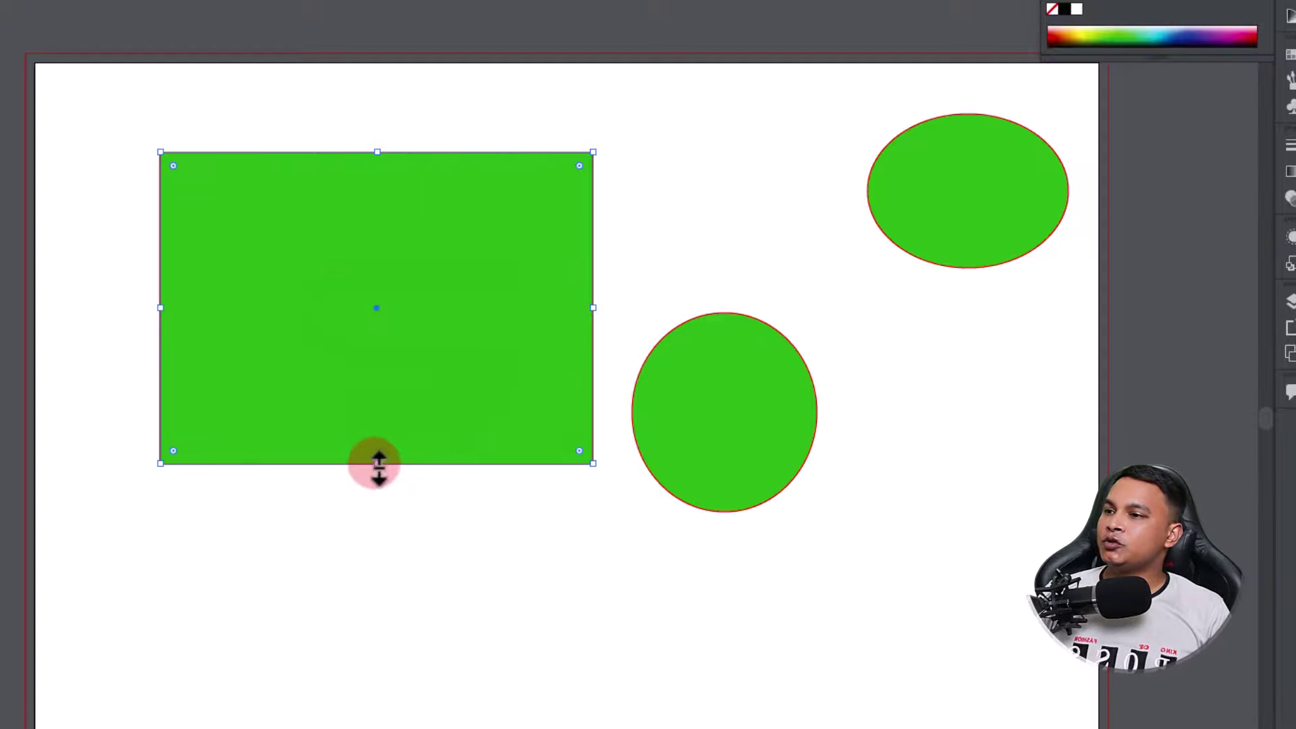
pyautogui.moveTo(377, 463); pyautogui.dragTo(373, 303)
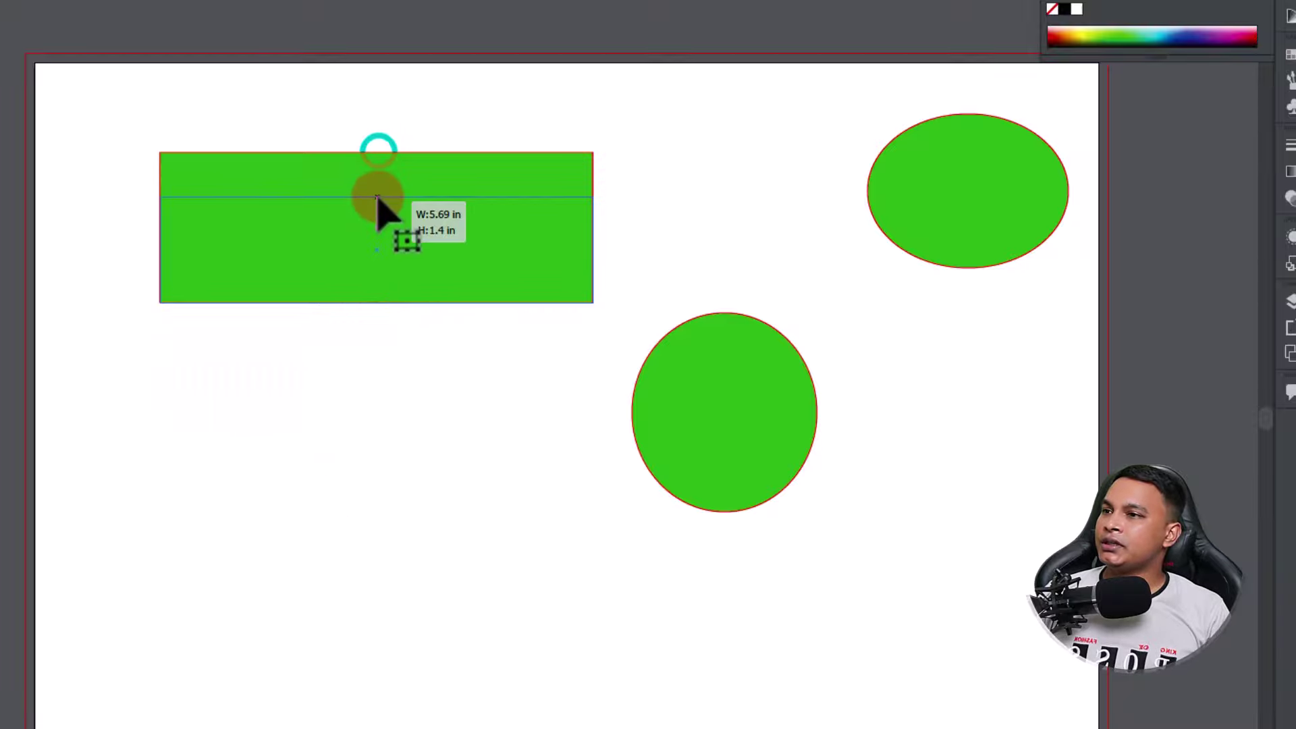
pyautogui.moveTo(377, 153); pyautogui.dragTo(376, 196)
pyautogui.moveTo(160, 250); pyautogui.dragTo(407, 251)
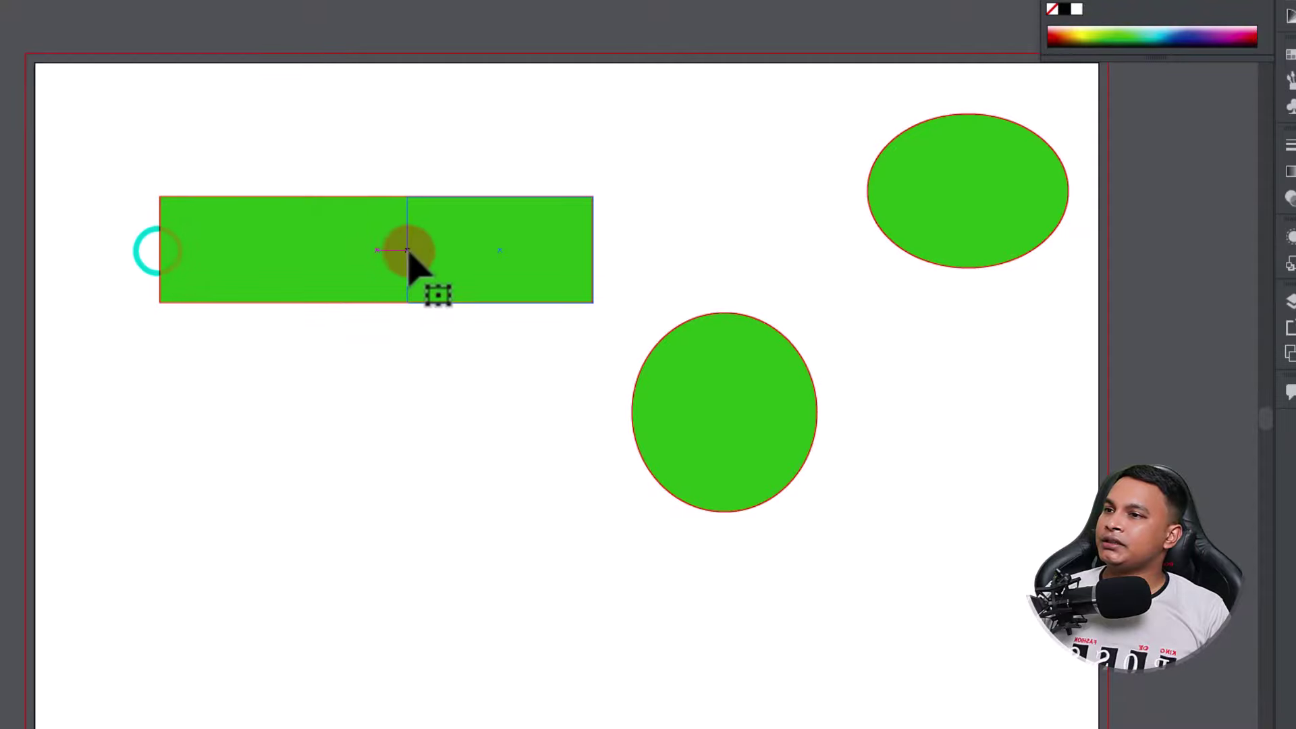
pyautogui.moveTo(500, 306); pyautogui.dragTo(512, 538)
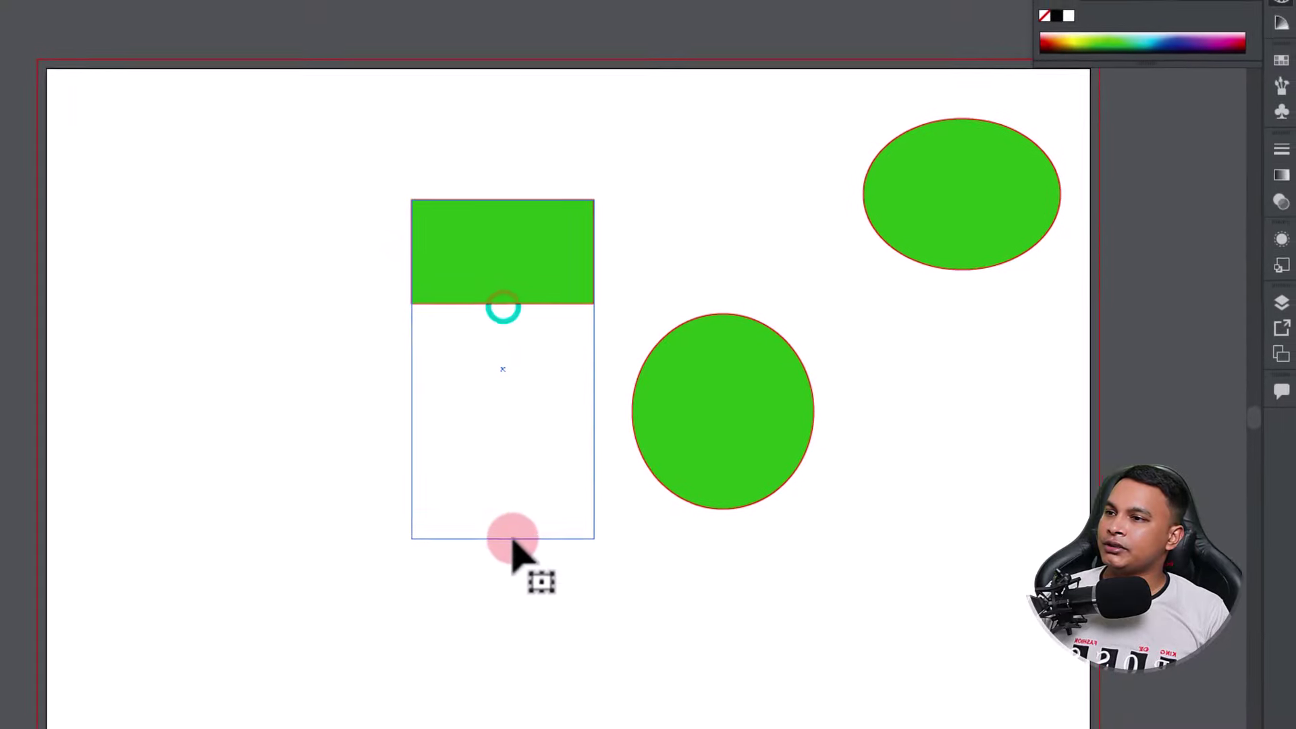
pyautogui.moveTo(472, 370); pyautogui.dragTo(336, 366)
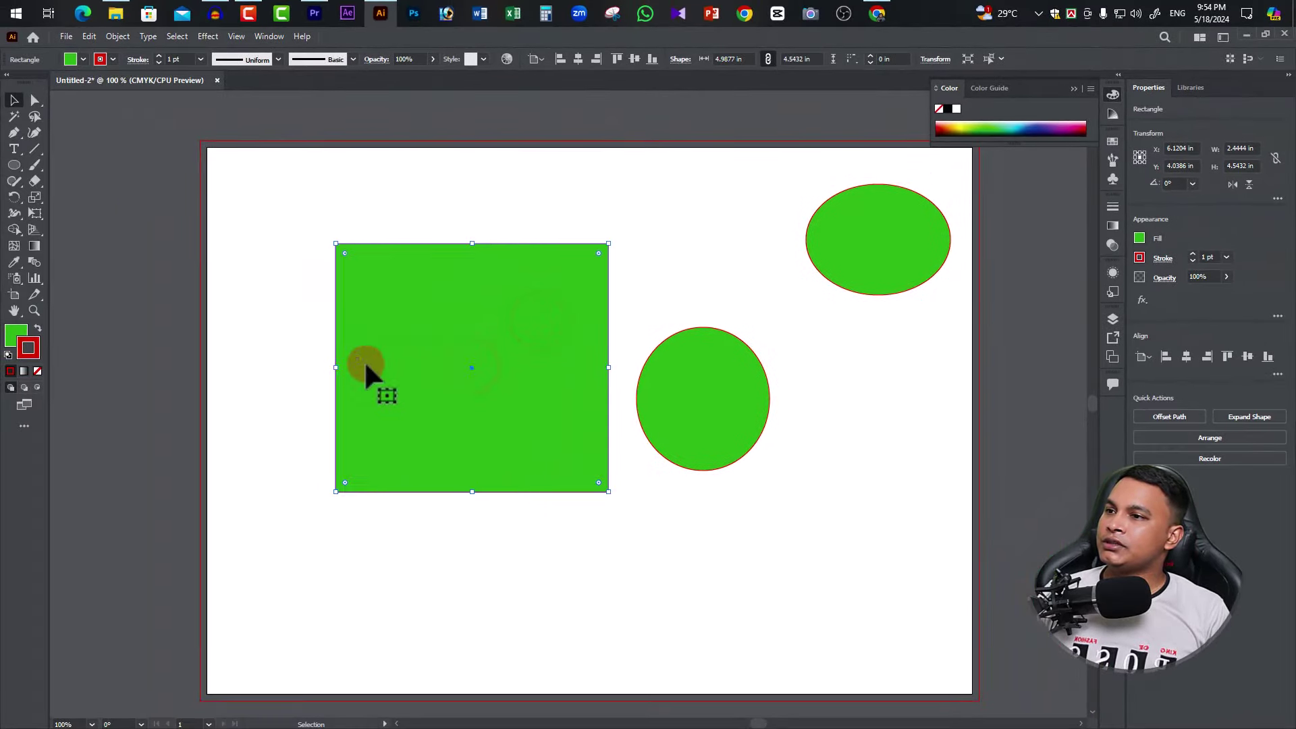
# Step: Enlarge the rectangle from its corner to about 5.46 × 5.22 in and reposition it
pyautogui.moveTo(538, 402); pyautogui.dragTo(452, 336)
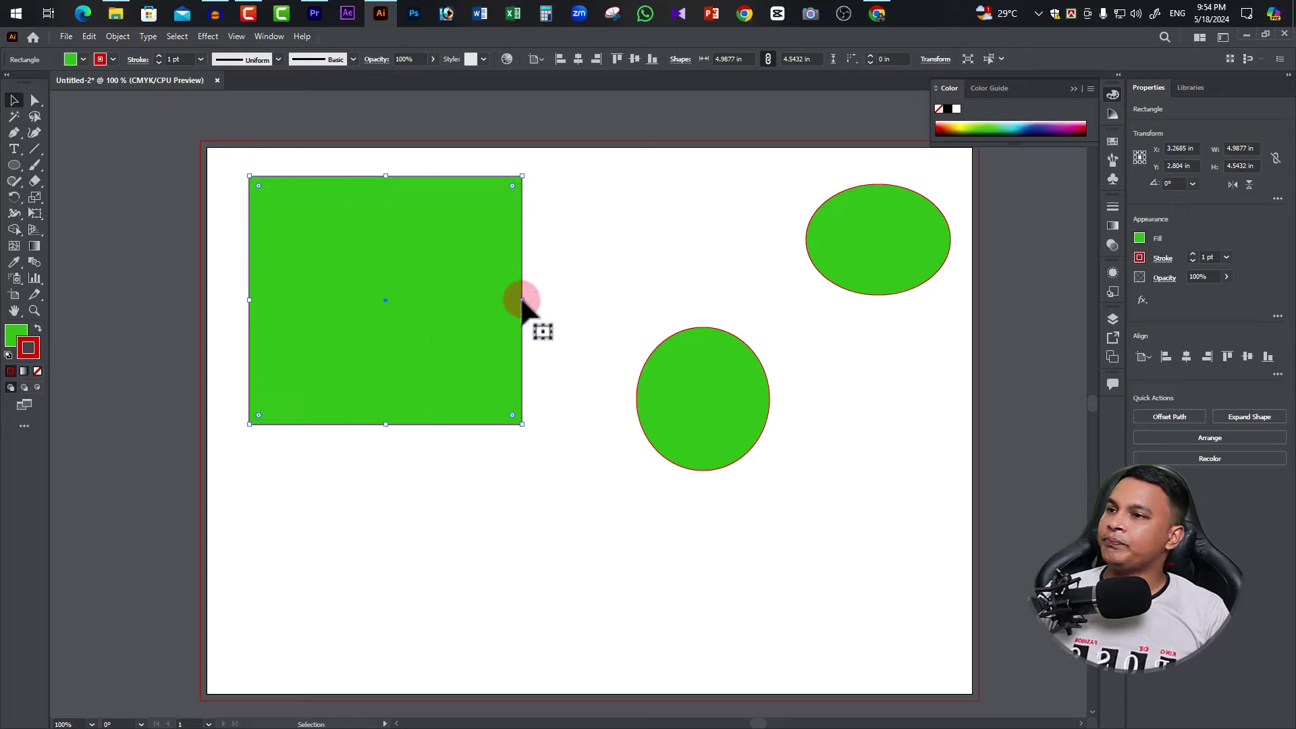
pyautogui.moveTo(517, 292); pyautogui.dragTo(510, 298)
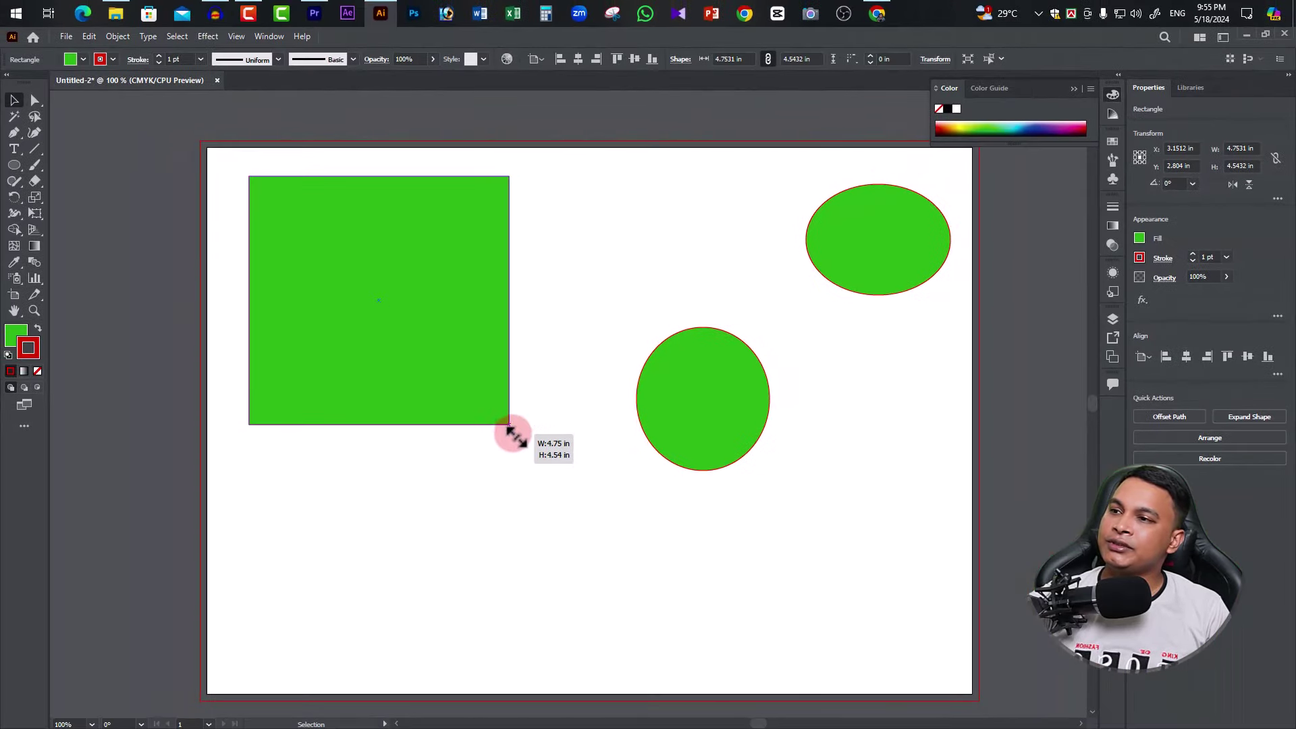
pyautogui.moveTo(510, 427); pyautogui.dragTo(658, 567)
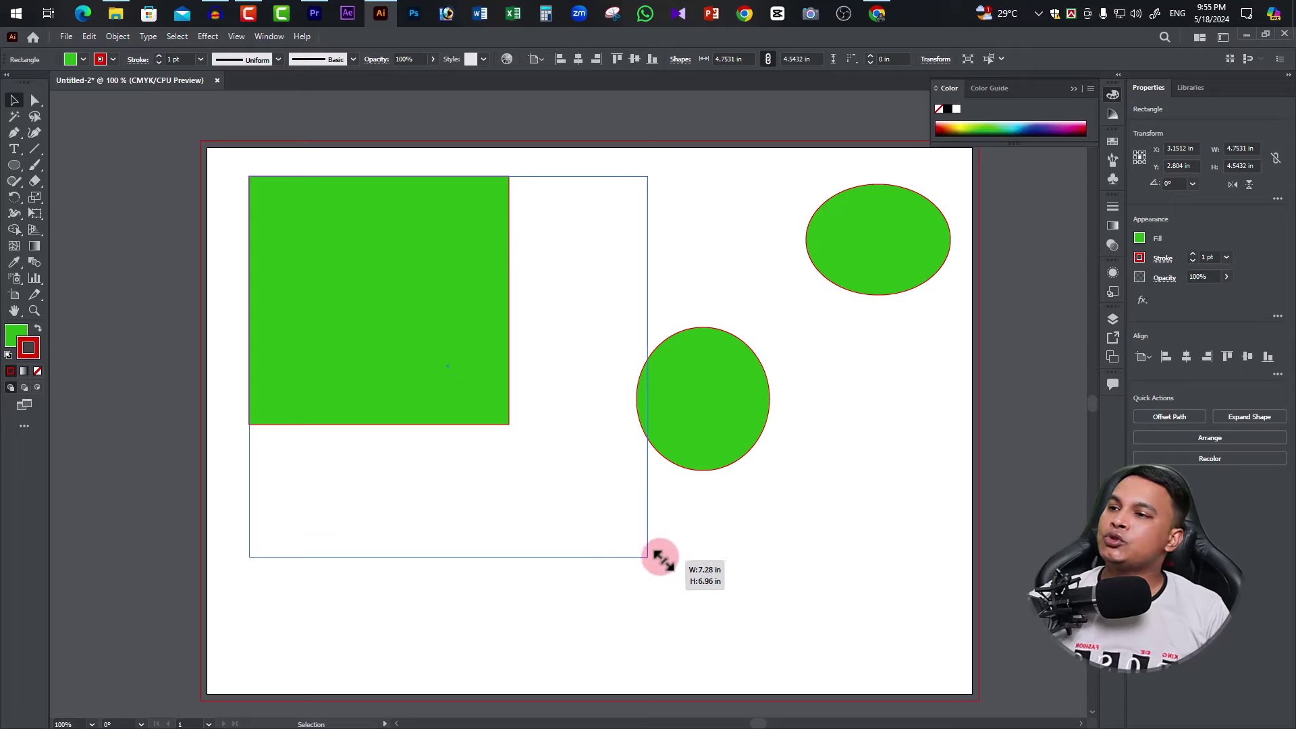
pyautogui.moveTo(670, 569)
pyautogui.mouseDown()
pyautogui.moveTo(702, 581)
pyautogui.moveTo(544, 460)
pyautogui.mouseUp()
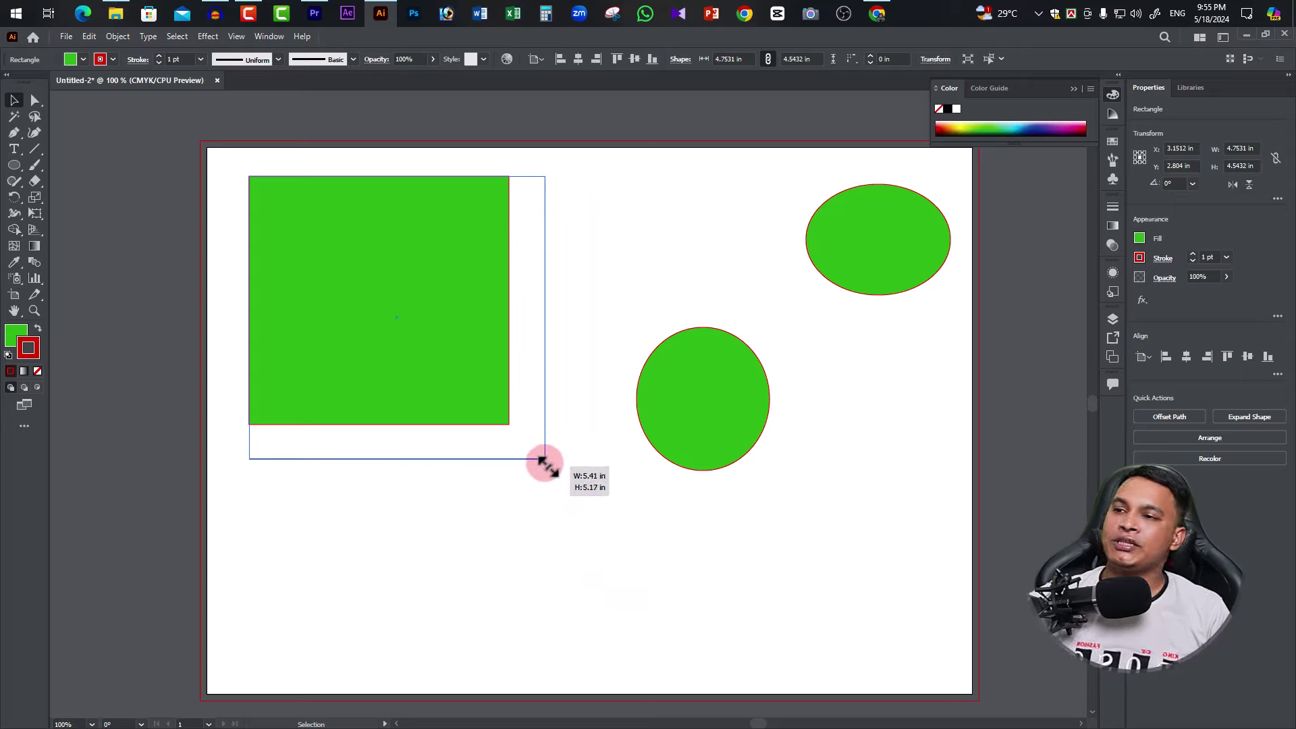
pyautogui.moveTo(544, 460)
pyautogui.mouseDown()
pyautogui.moveTo(557, 471)
pyautogui.moveTo(547, 461)
pyautogui.mouseUp()
pyautogui.moveTo(472, 379)
pyautogui.mouseDown()
pyautogui.moveTo(477, 401)
pyautogui.moveTo(485, 388)
pyautogui.mouseUp()
pyautogui.moveTo(530, 288); pyautogui.dragTo(568, 229)
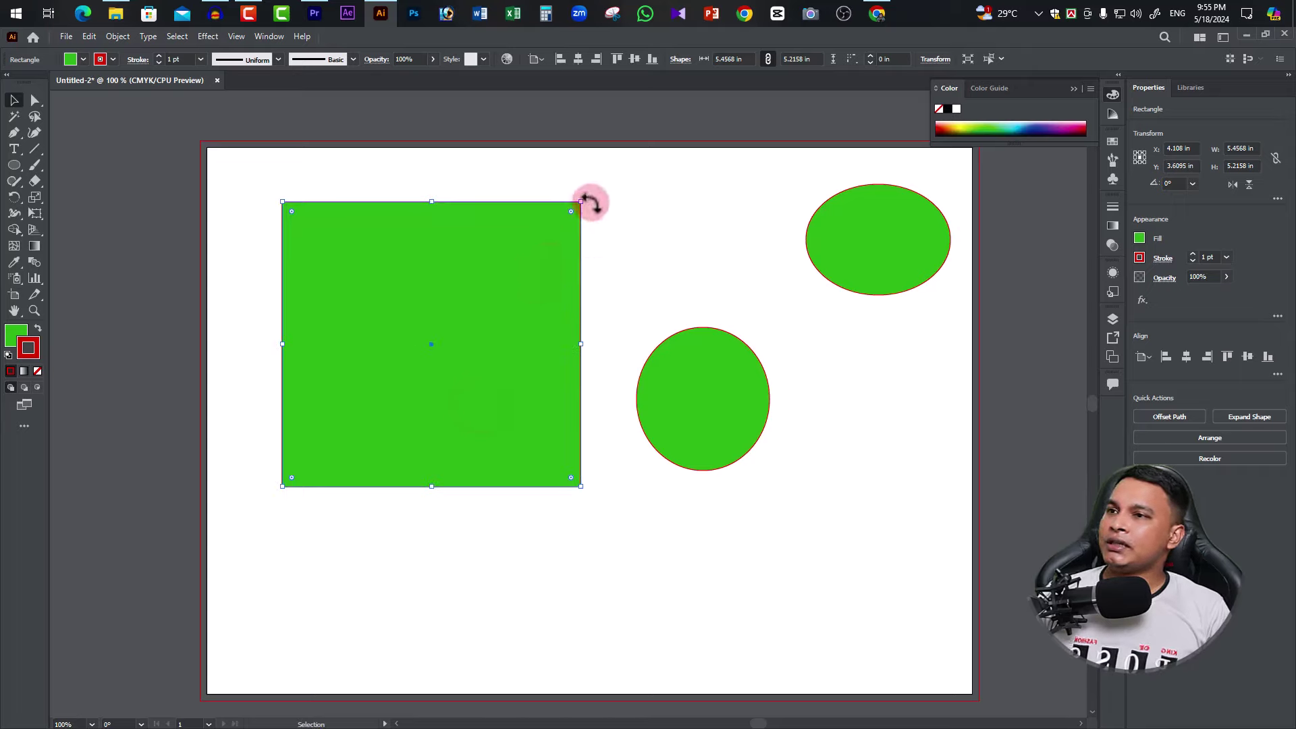
# Step: Zoom in close on the green rectangle, then back out
pyautogui.click(591, 203)
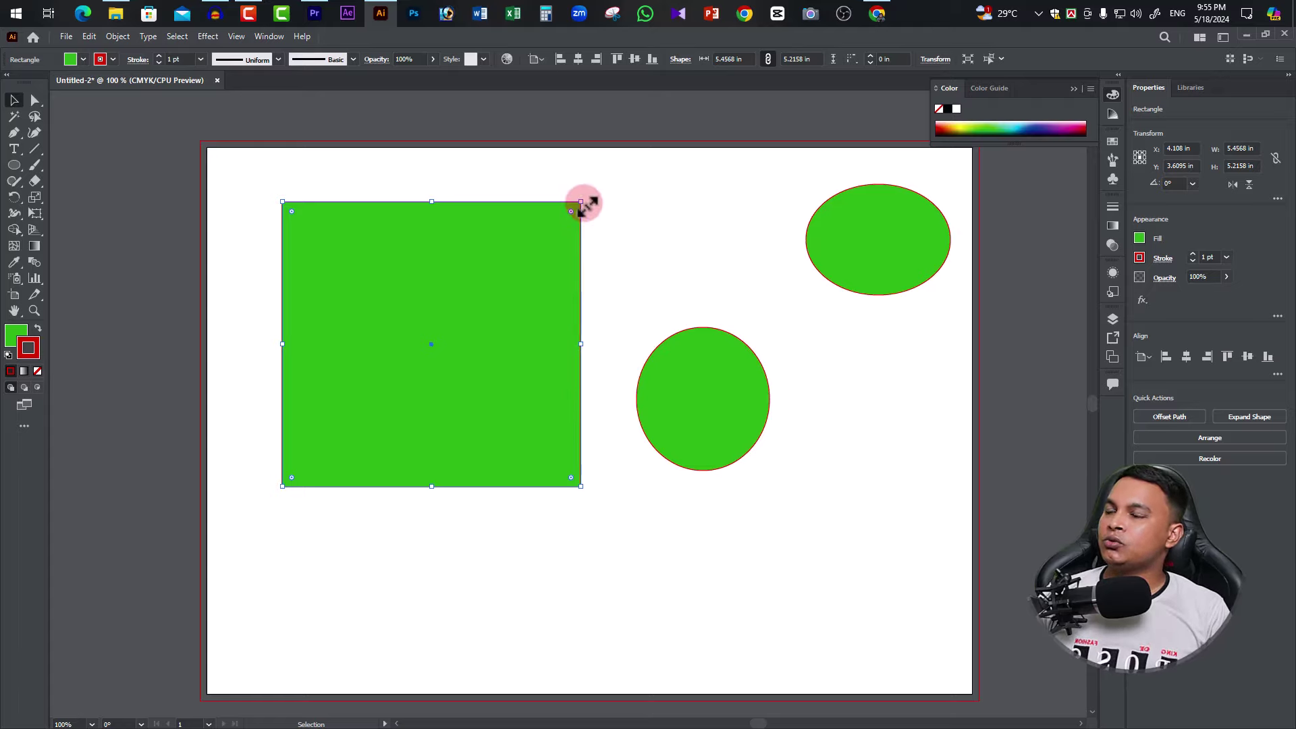
pyautogui.moveTo(587, 193)
pyautogui.mouseDown()
pyautogui.moveTo(606, 210)
pyautogui.moveTo(606, 503)
pyautogui.moveTo(924, 290)
pyautogui.mouseUp()
pyautogui.keyDown('ctrl'); pyautogui.keyDown('alt'); pyautogui.click(925, 291); pyautogui.keyUp('alt'); pyautogui.keyUp('ctrl')
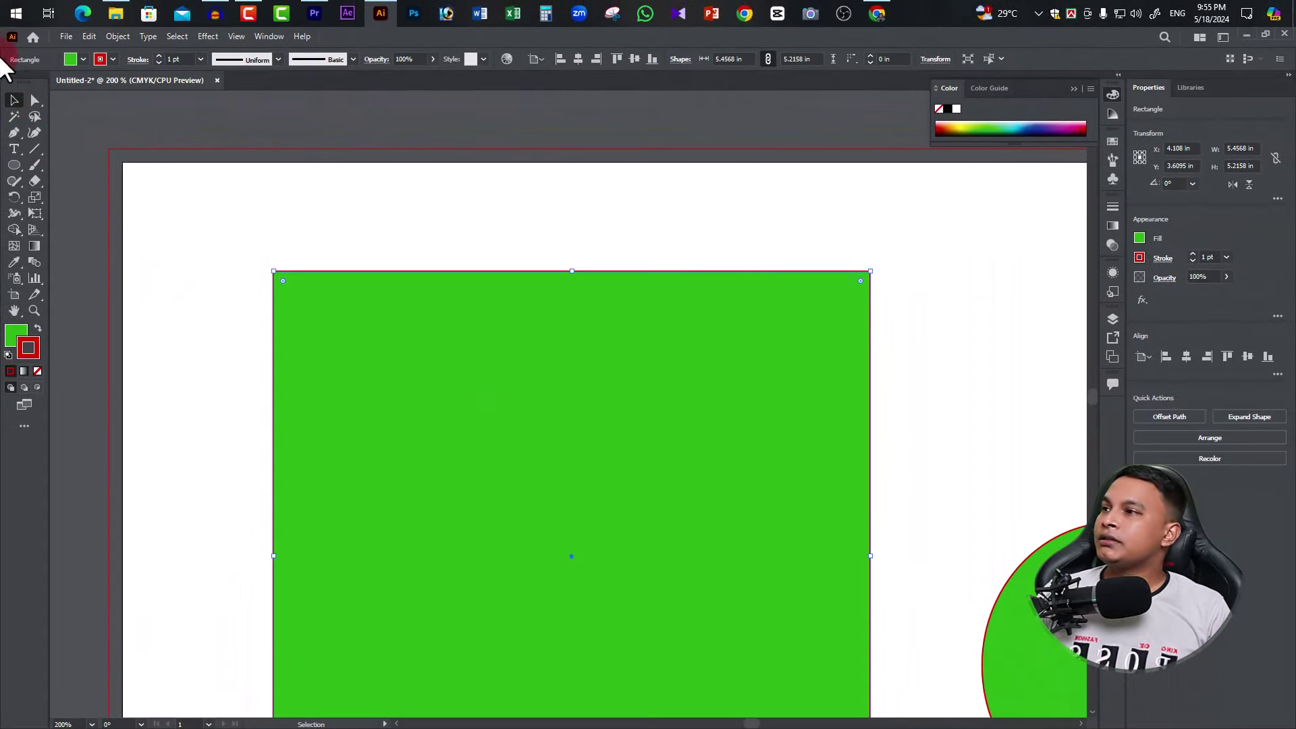
# Step: Switch to the Direct Selection tool and zoom to 200% on the rectangle
pyautogui.click(35, 101)
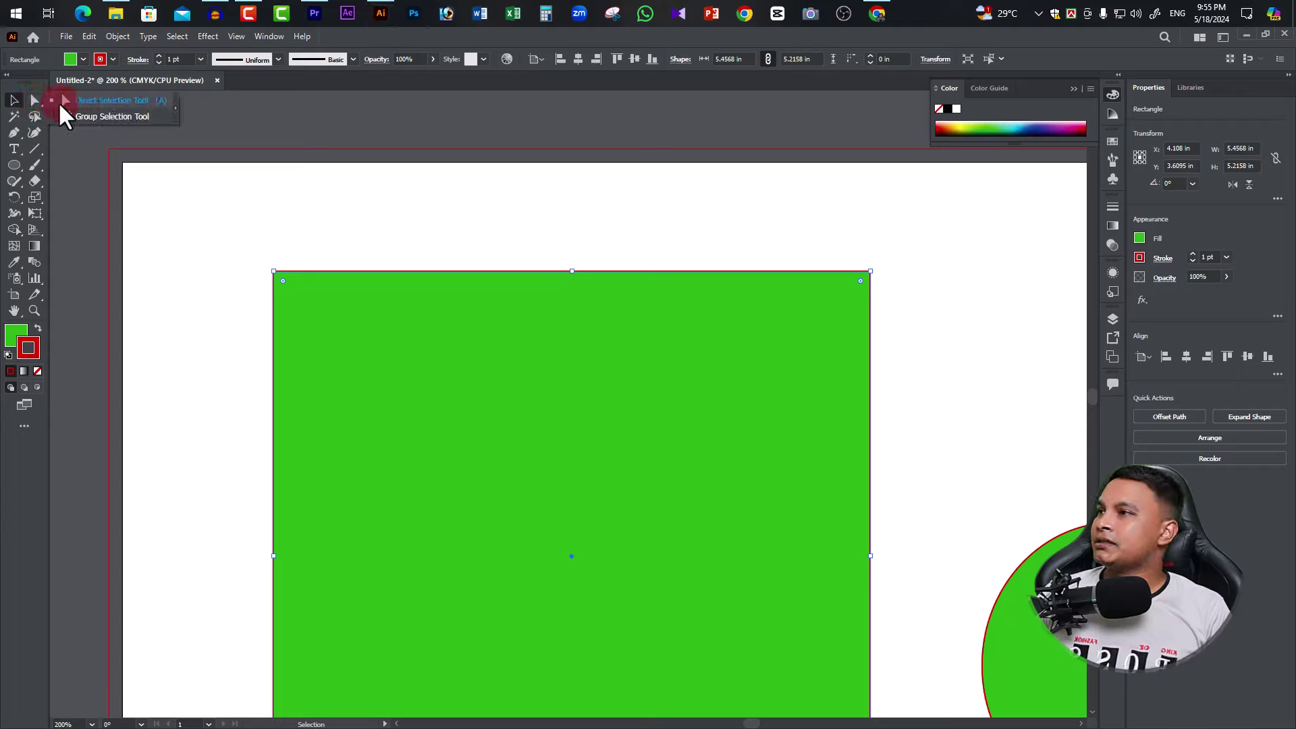
pyautogui.click(37, 104)
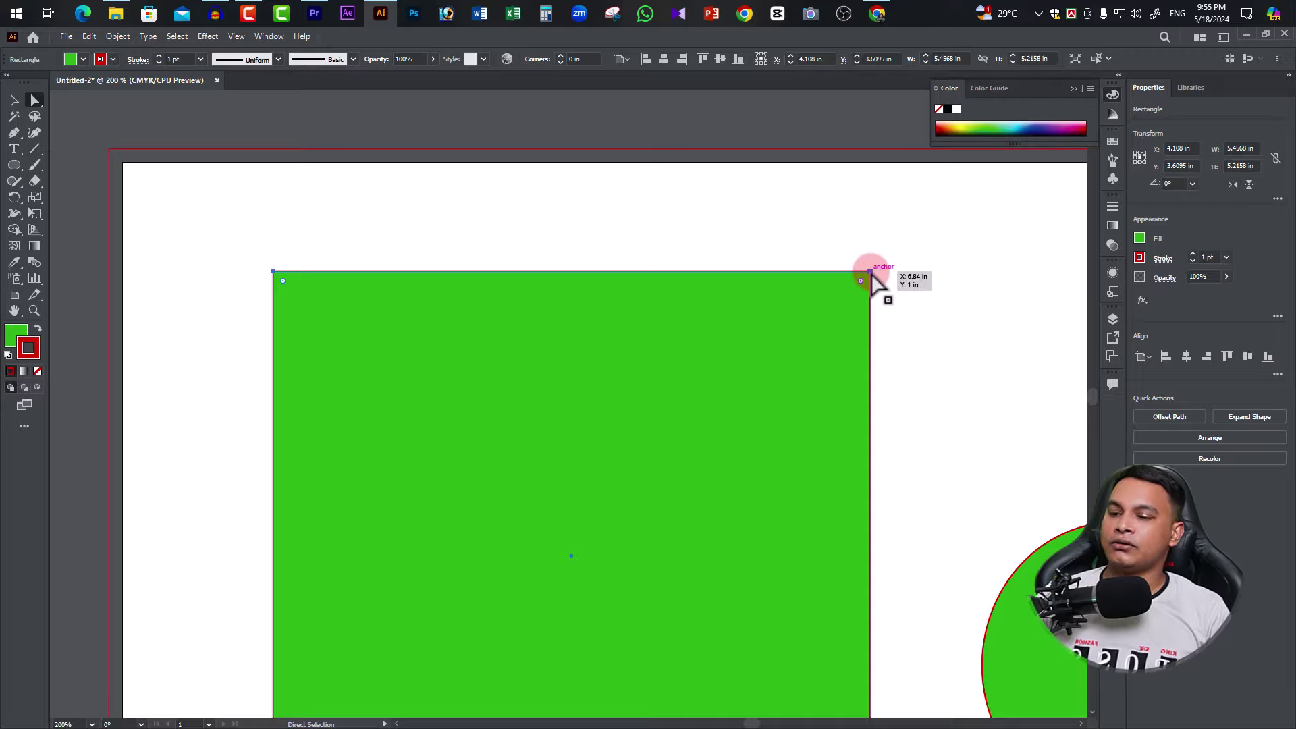
pyautogui.keyDown('ctrl'); pyautogui.click(871, 270); pyautogui.keyUp('ctrl')
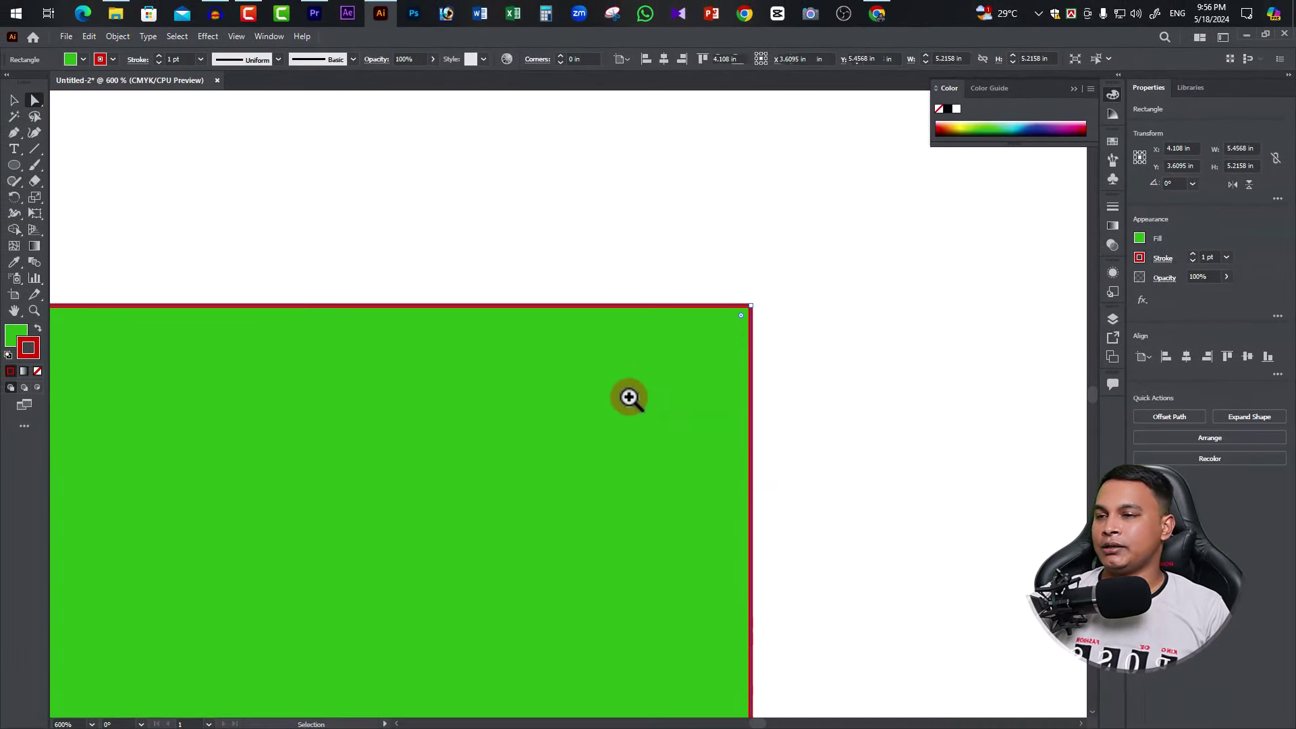
pyautogui.keyDown('ctrl'); pyautogui.keyDown('alt'); pyautogui.click(617, 378); pyautogui.keyUp('alt'); pyautogui.keyUp('ctrl')
pyautogui.moveTo(825, 421); pyautogui.dragTo(756, 406)
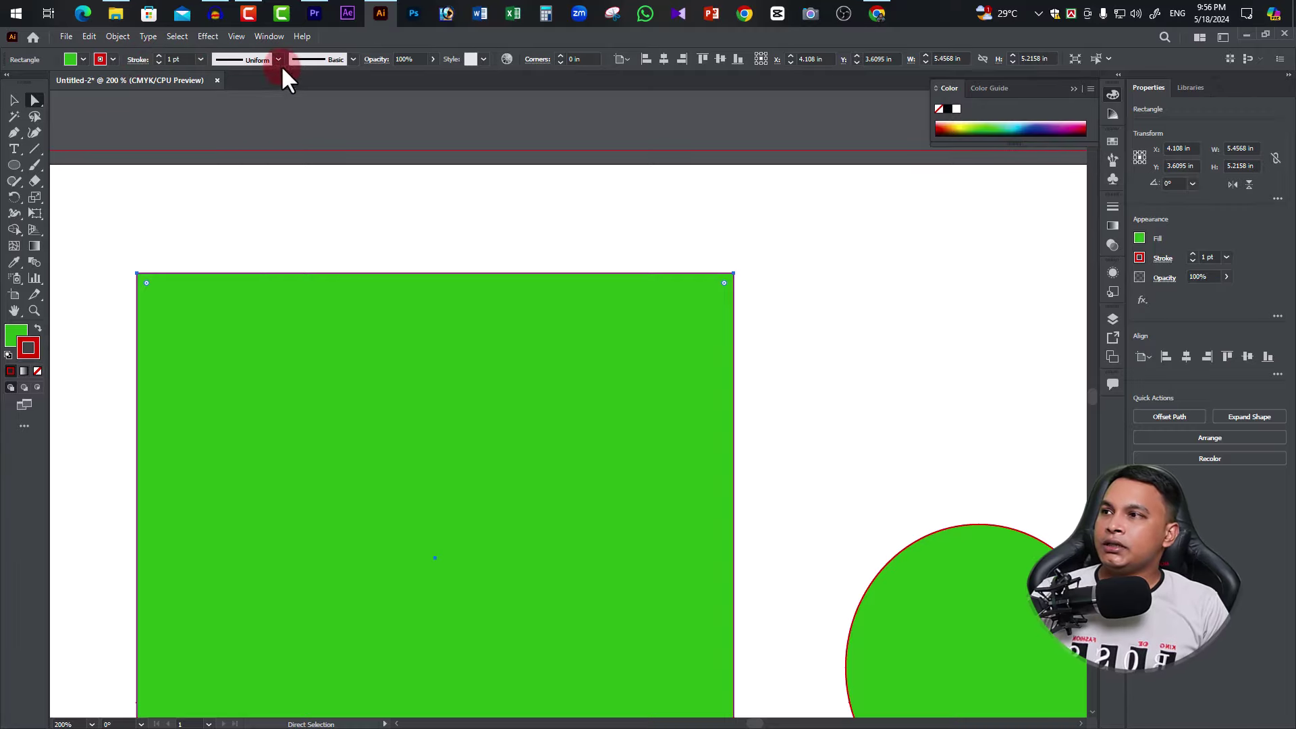
# Step: Turn Smart Guides off and back on from the View menu
pyautogui.click(236, 36)
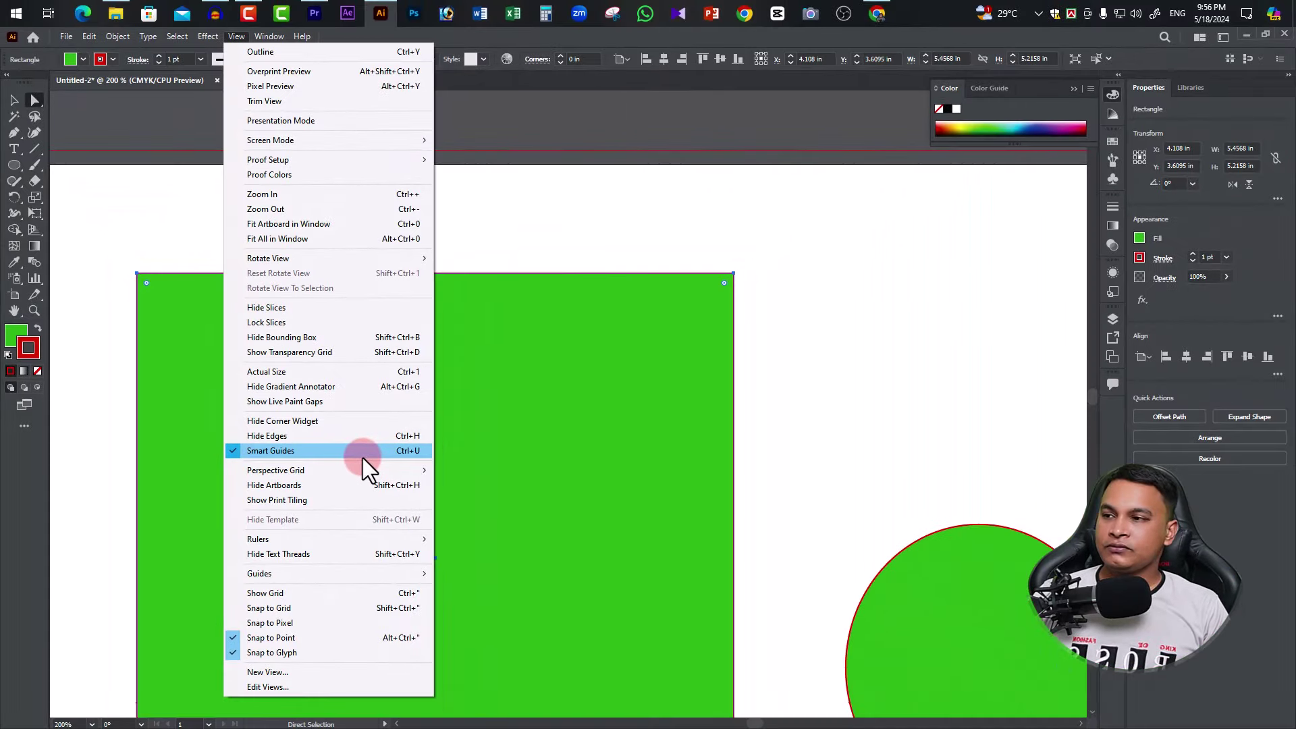
pyautogui.click(309, 456)
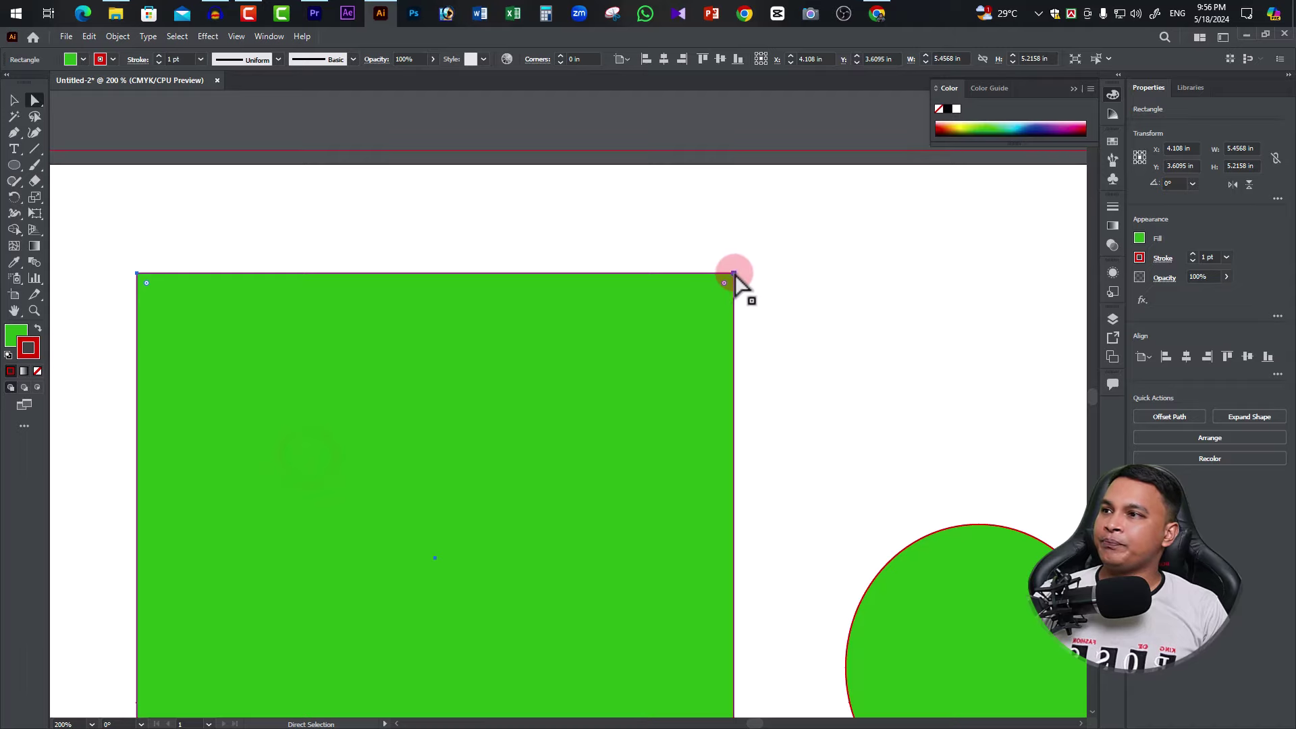
pyautogui.click(237, 38)
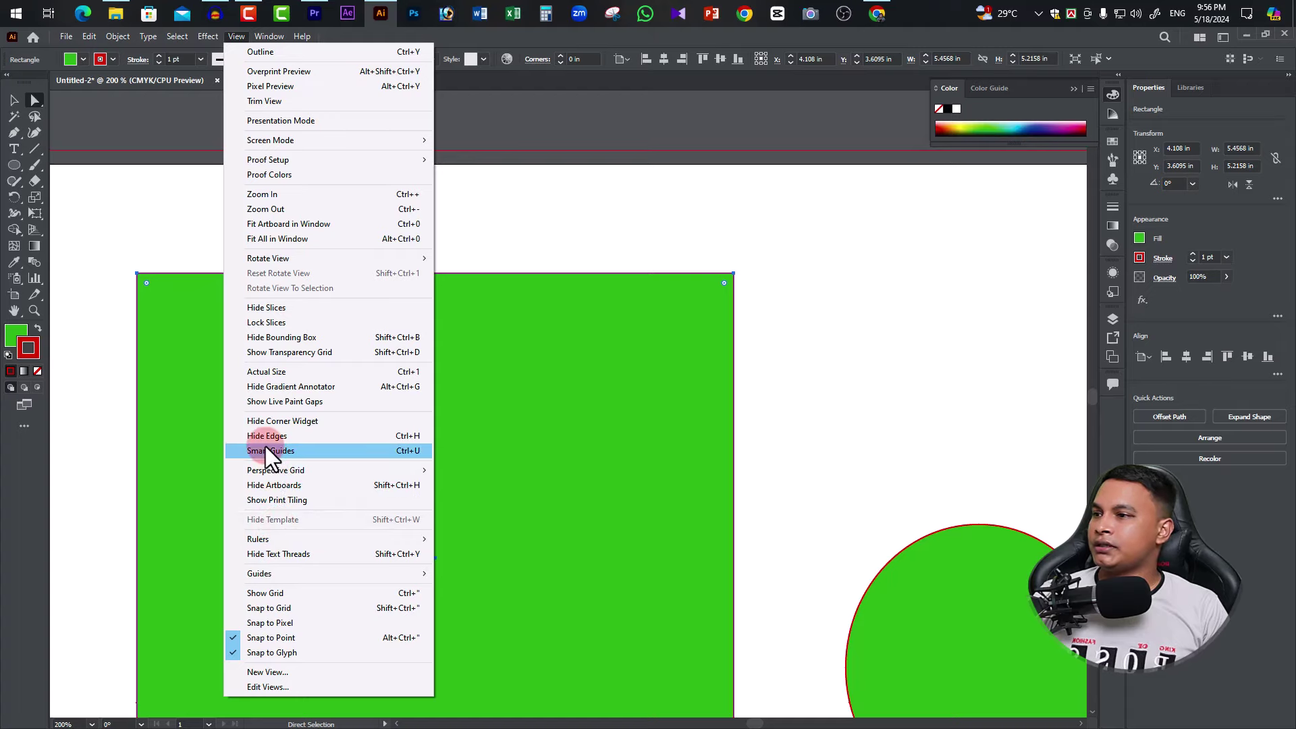
pyautogui.click(285, 451)
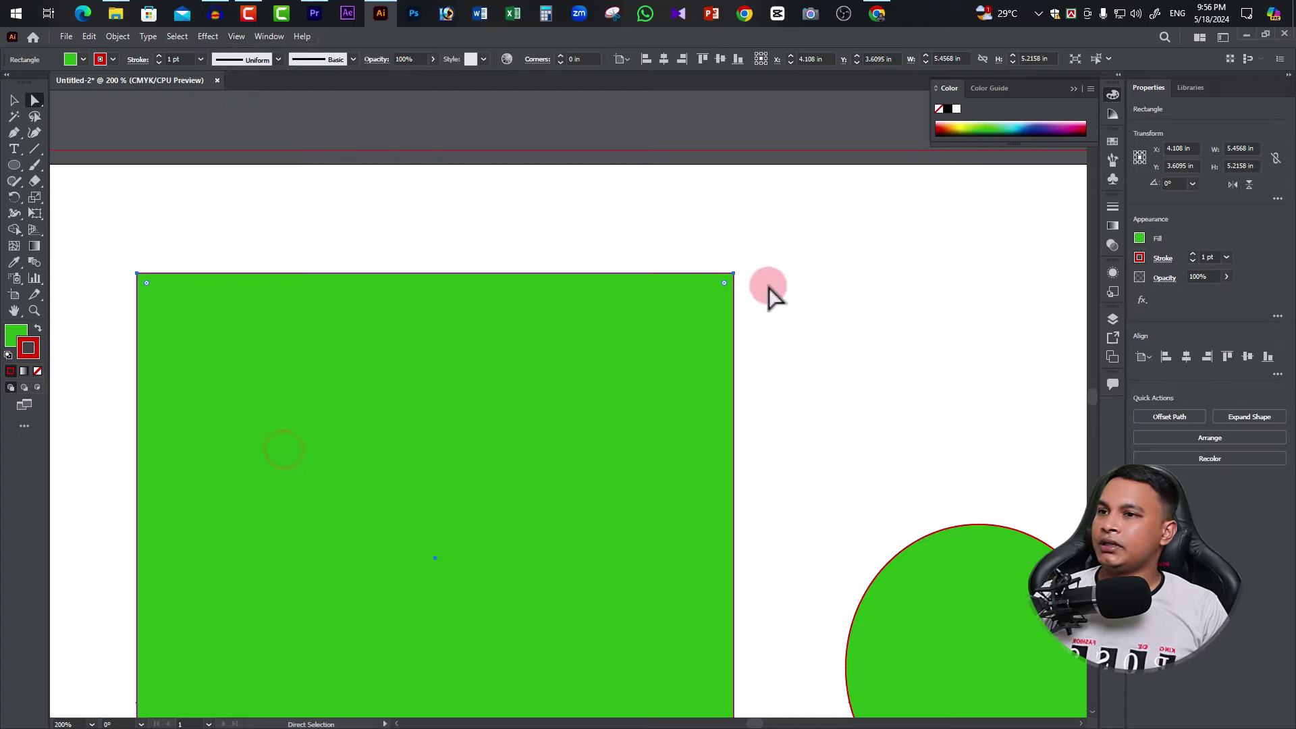
# Step: Select the top-right anchor to show corner widgets, then zoom out to 150%
pyautogui.click(735, 274)
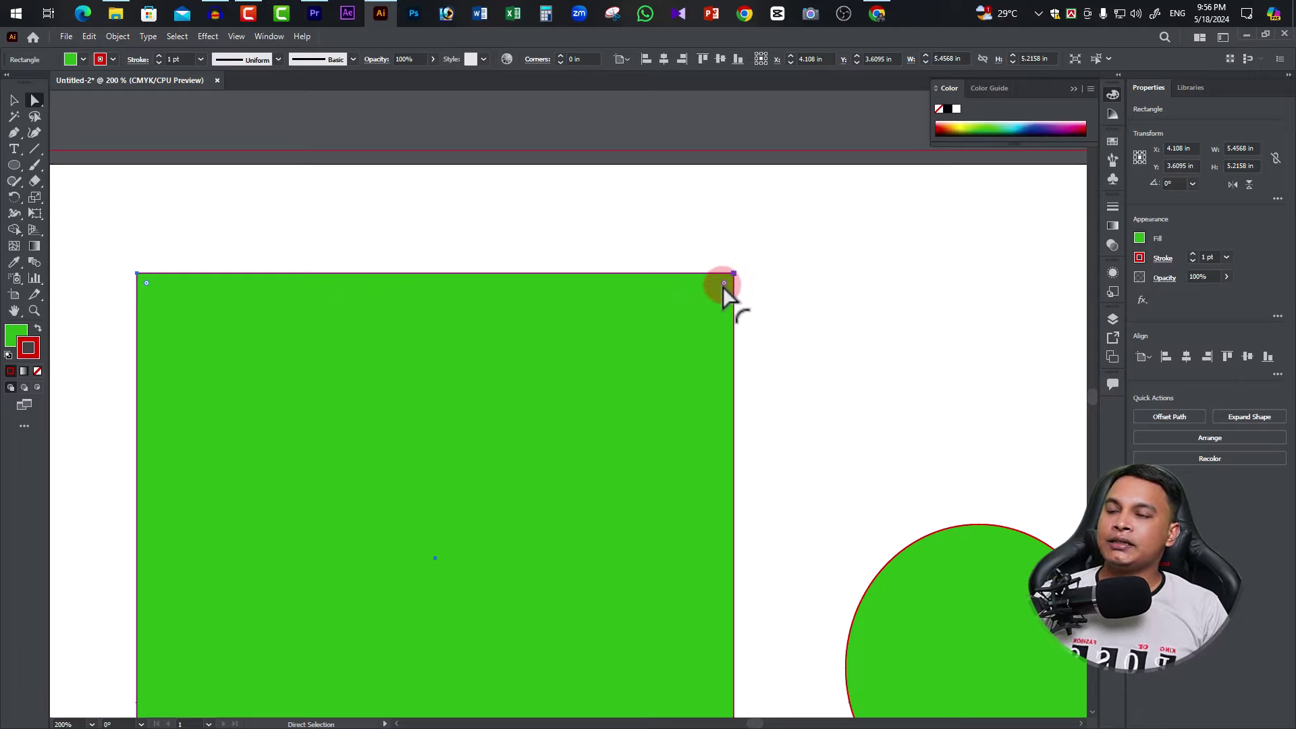
pyautogui.scroll(-5, 478, 457)
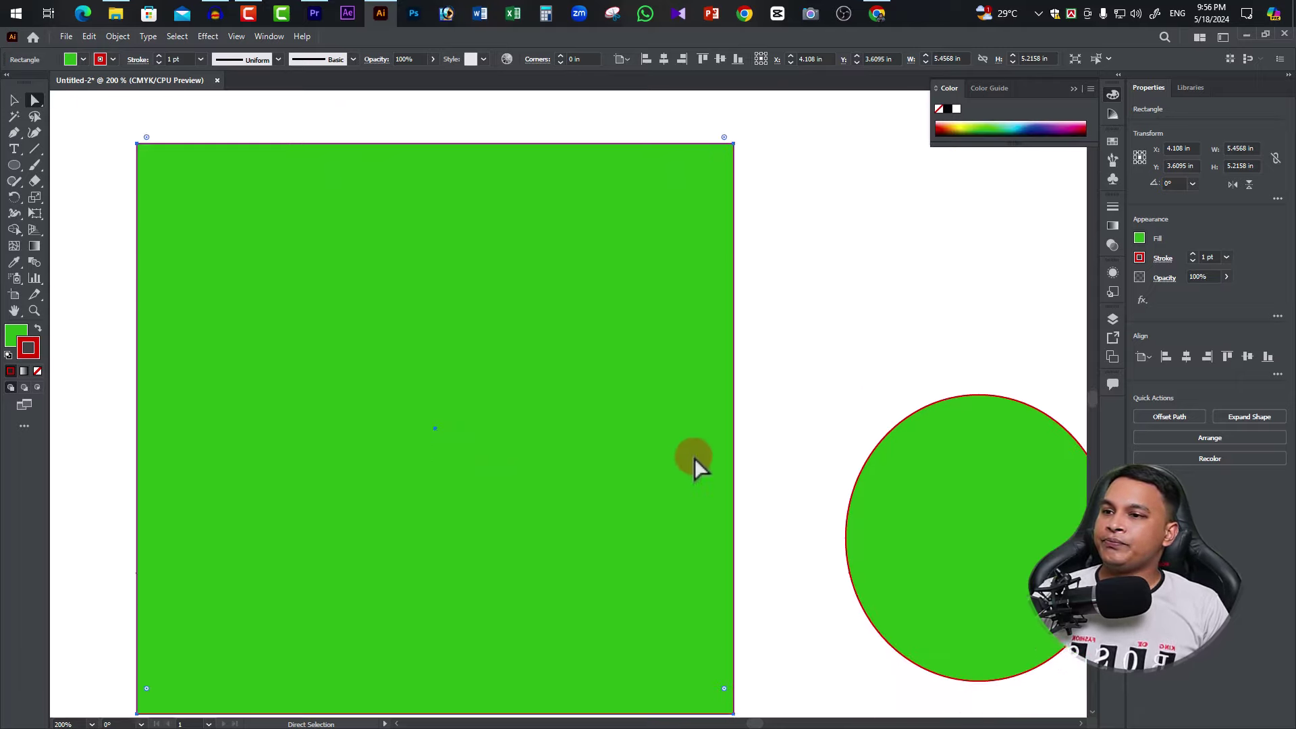
pyautogui.scroll(3, 724, 550)
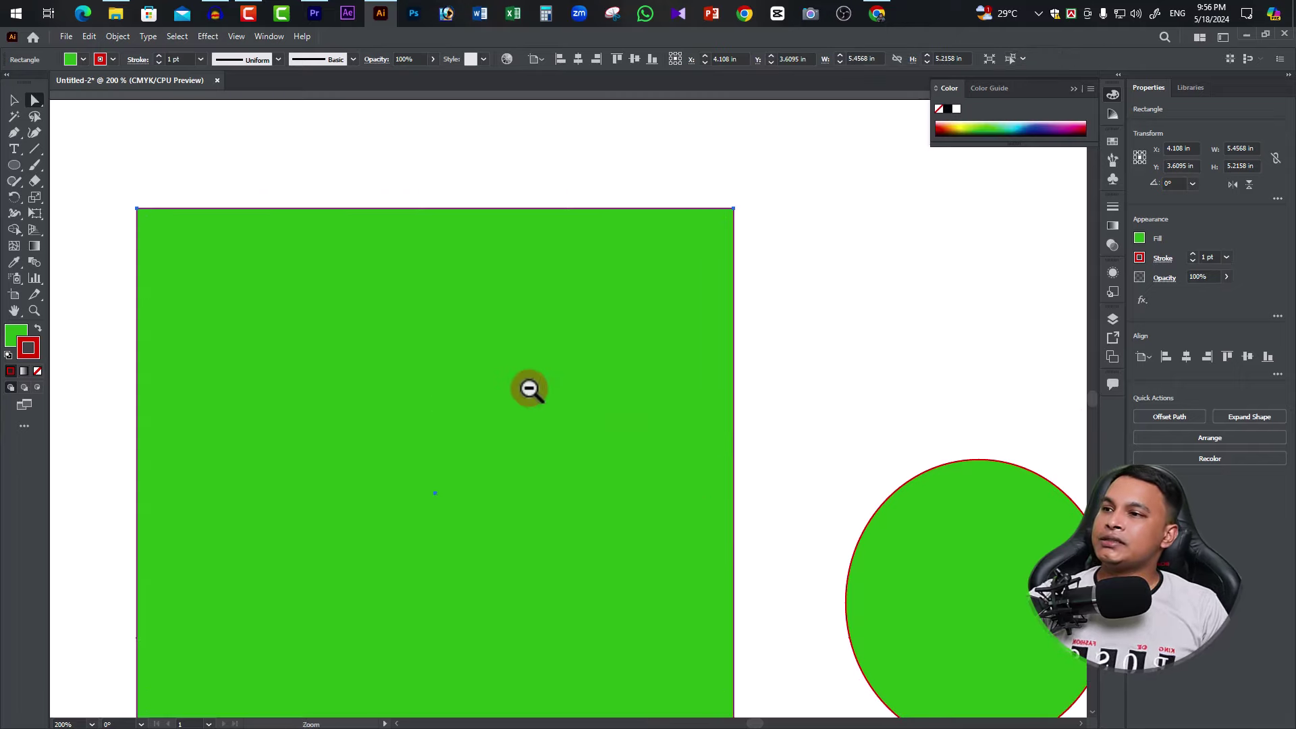
pyautogui.scroll(-1, 669, 459)
pyautogui.moveTo(657, 559); pyautogui.dragTo(600, 484)
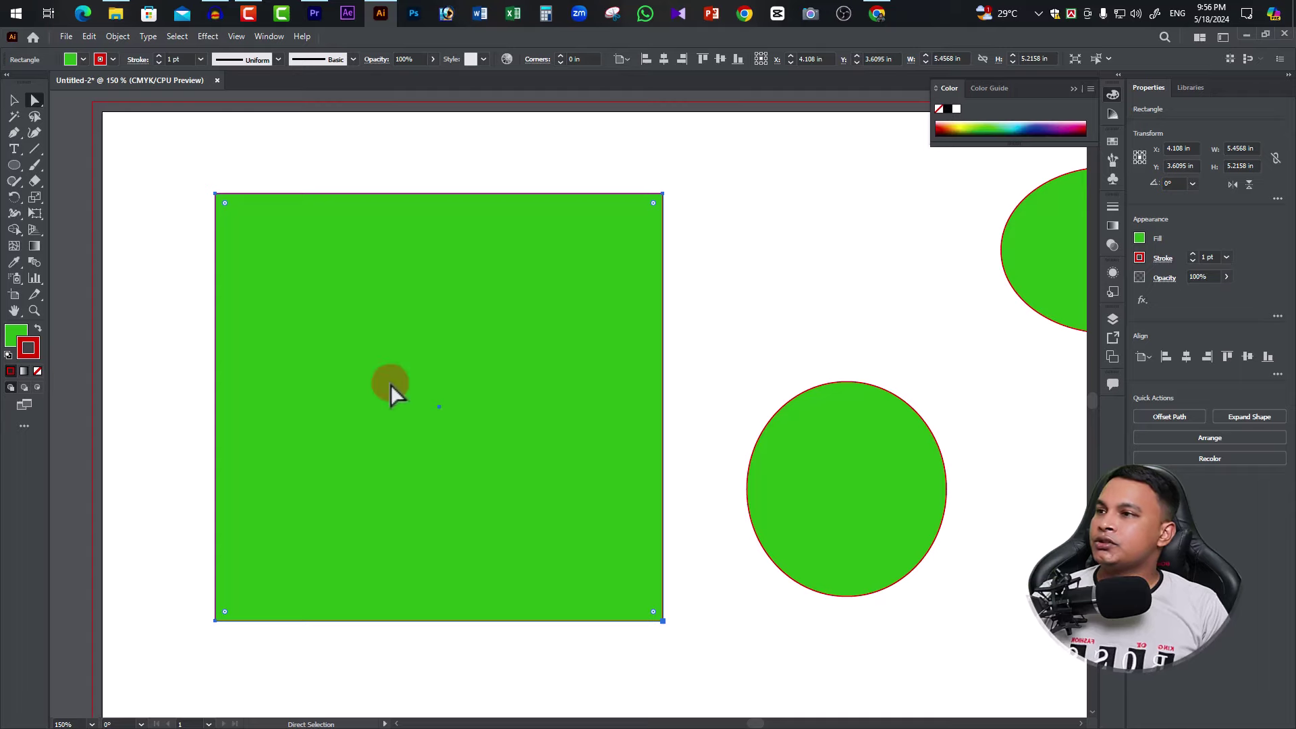
pyautogui.click(67, 81)
pyautogui.click(14, 101)
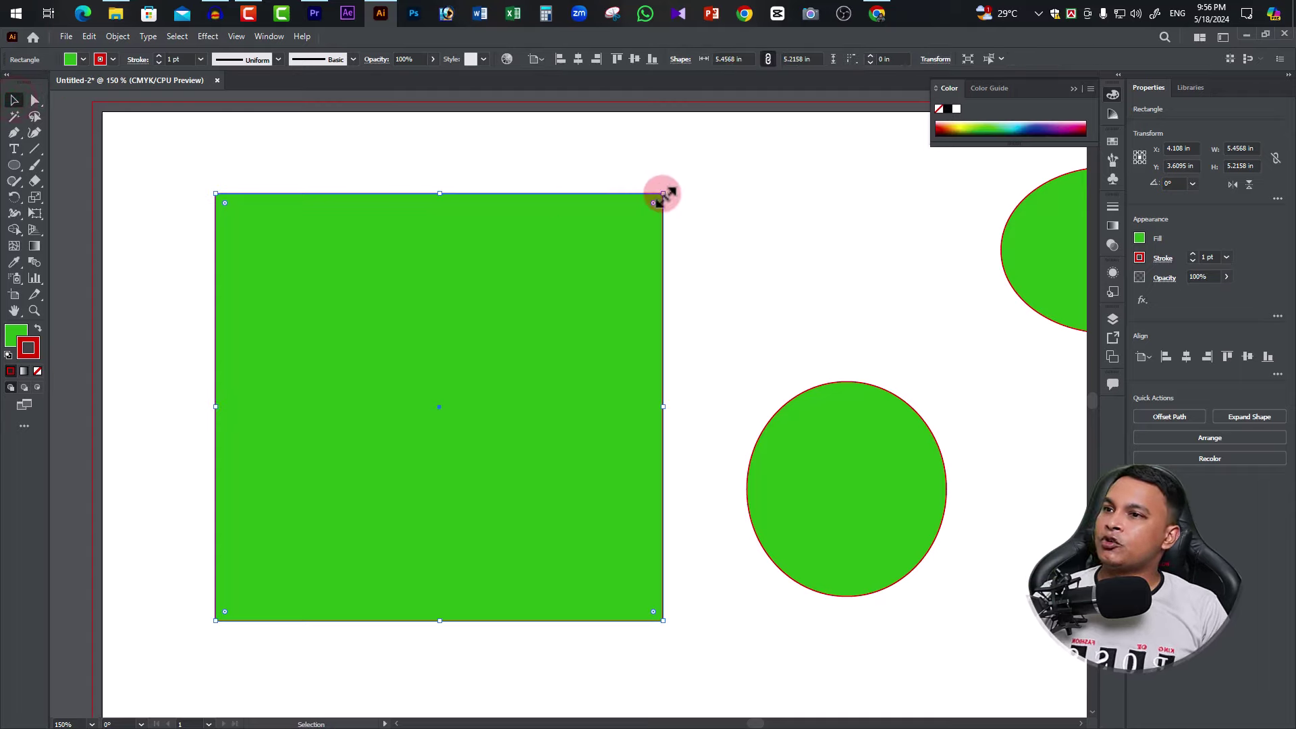
pyautogui.click(215, 193)
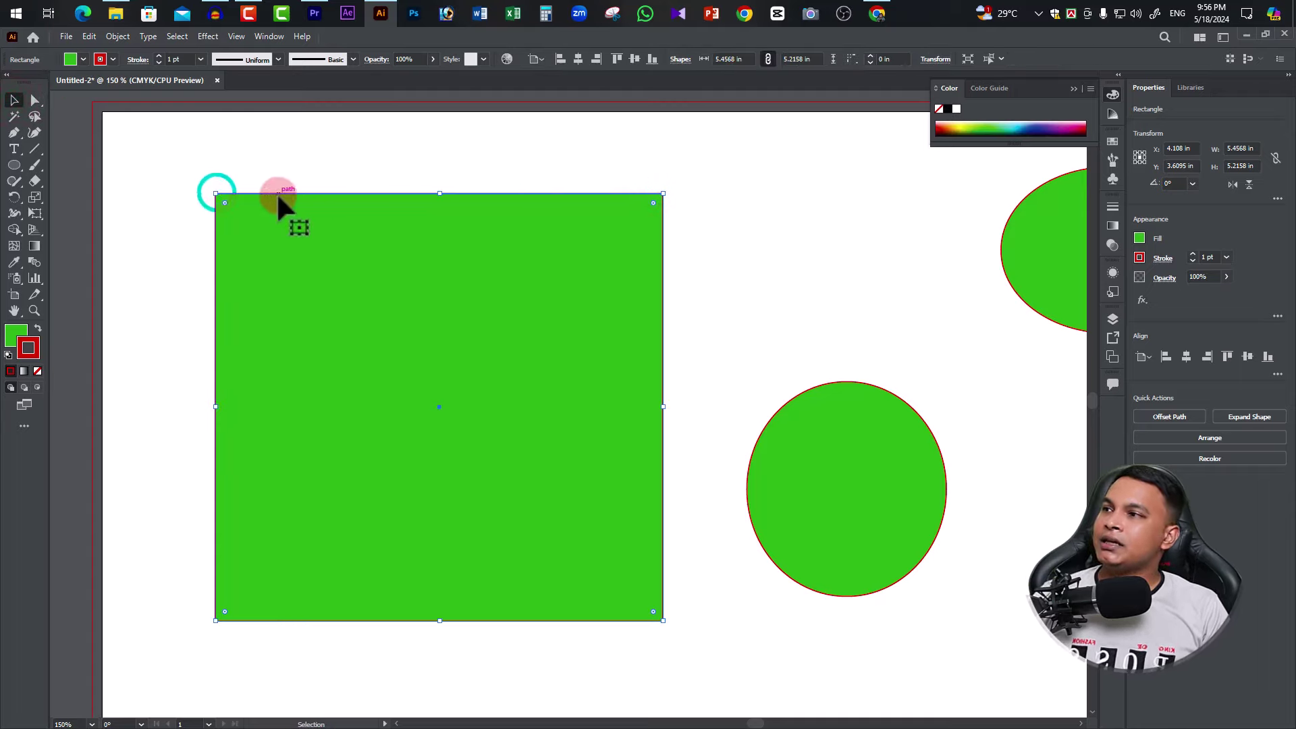
pyautogui.click(36, 100)
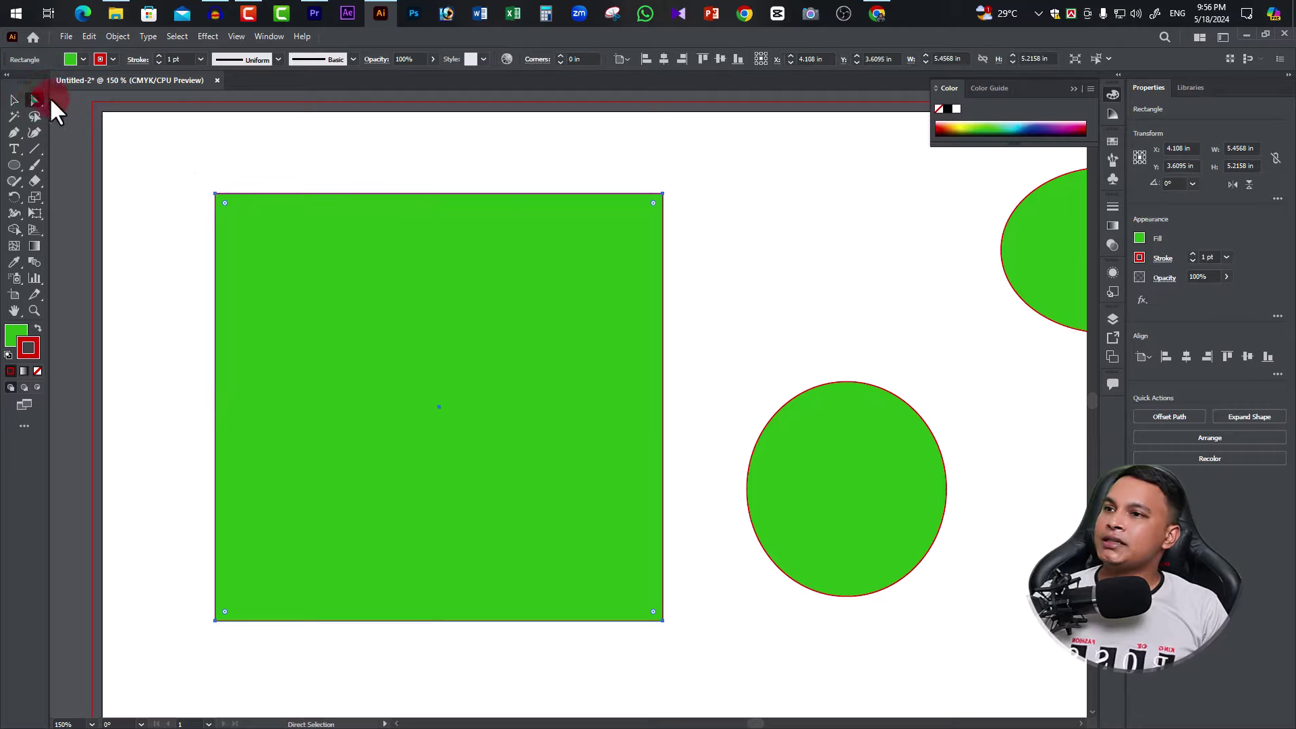
pyautogui.click(663, 193)
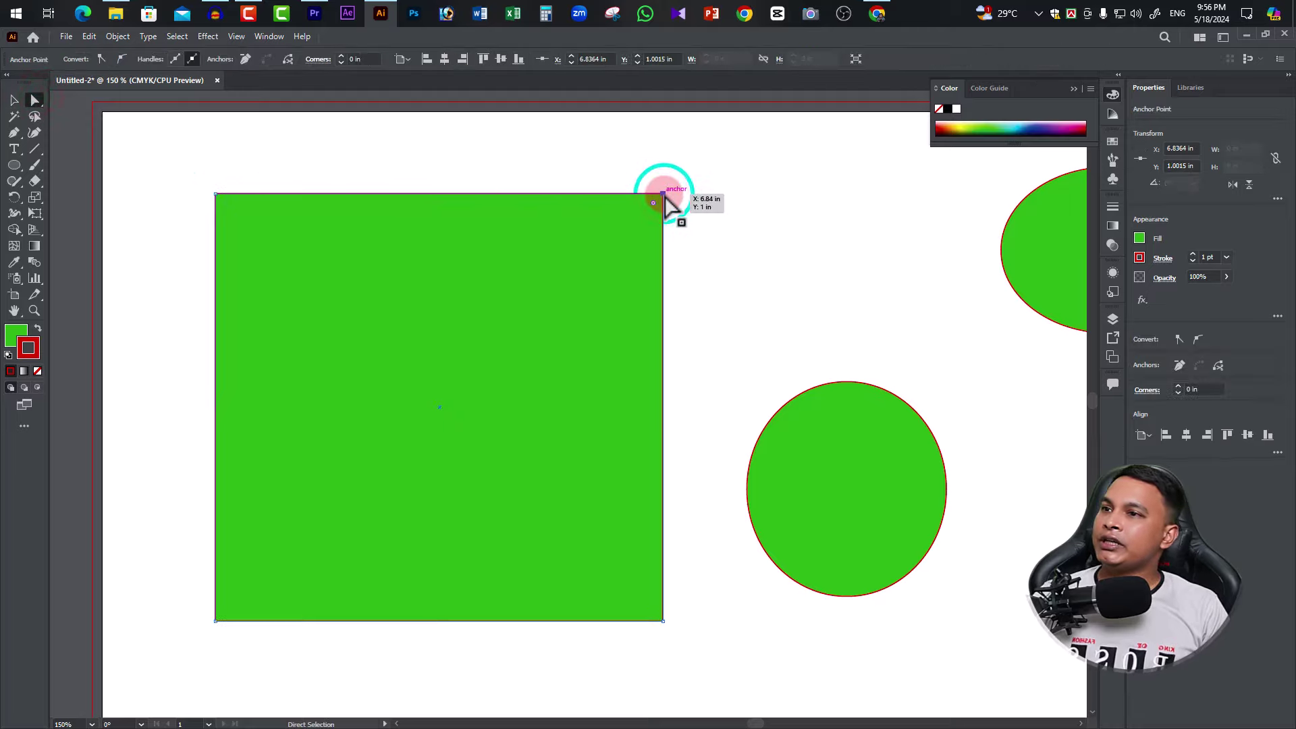
pyautogui.moveTo(663, 195)
pyautogui.mouseDown()
pyautogui.moveTo(485, 370)
pyautogui.moveTo(467, 203)
pyautogui.moveTo(654, 211)
pyautogui.mouseUp()
pyautogui.hotkey('ctrl', 'z')
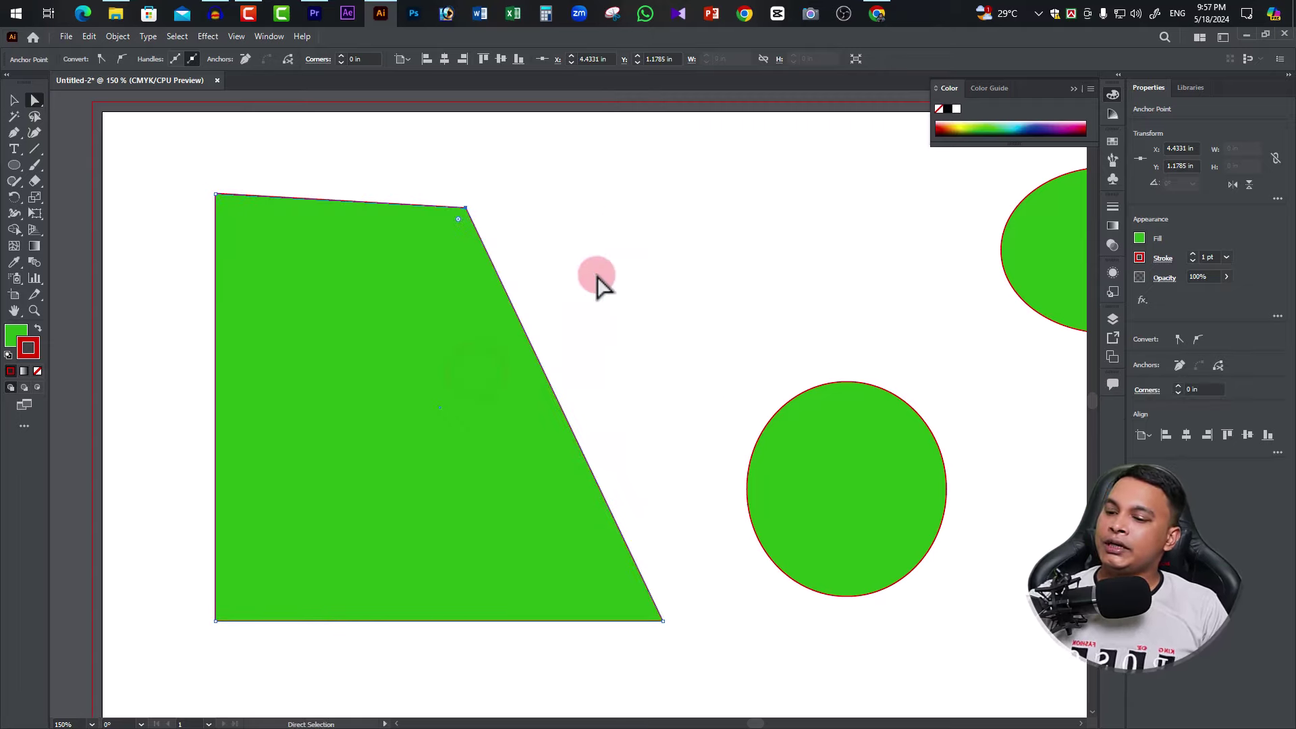
pyautogui.hotkey('ctrl', 'z')
pyautogui.hotkey('ctrl', 'z')
pyautogui.click(685, 181)
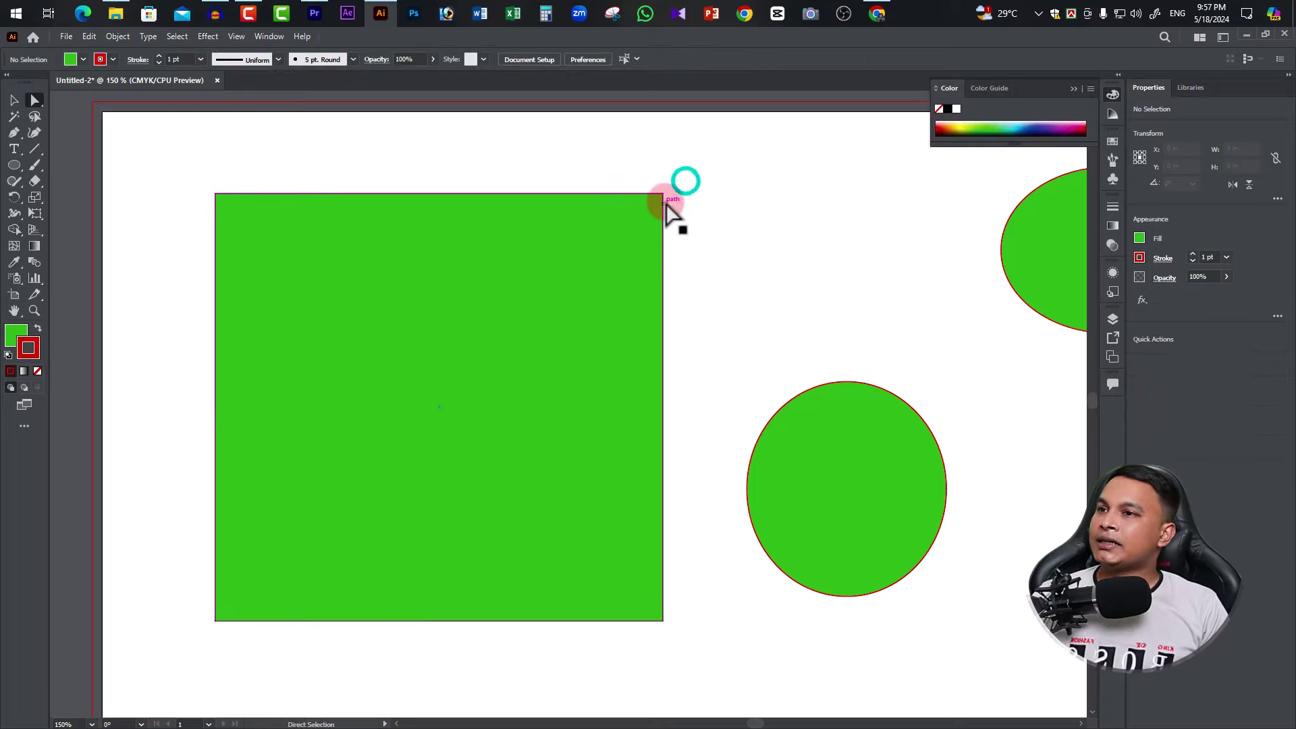
pyautogui.click(663, 194)
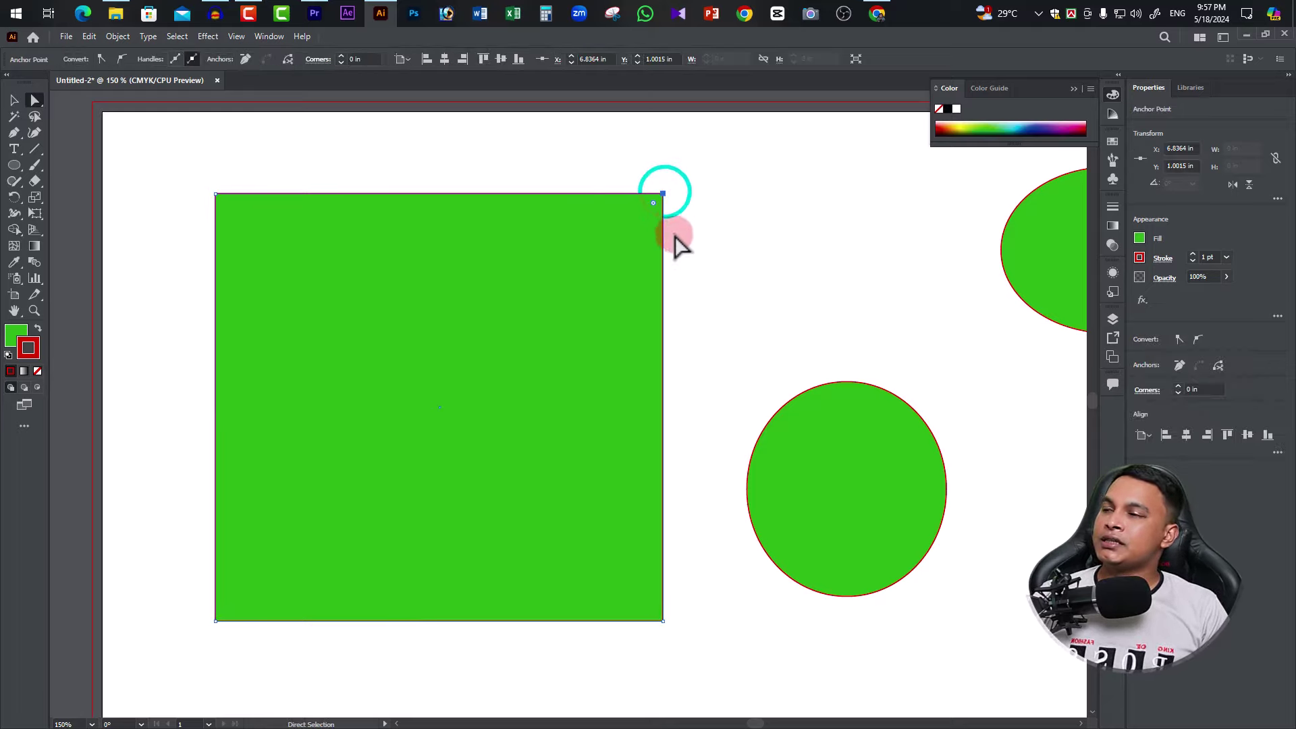
pyautogui.press('Delete')
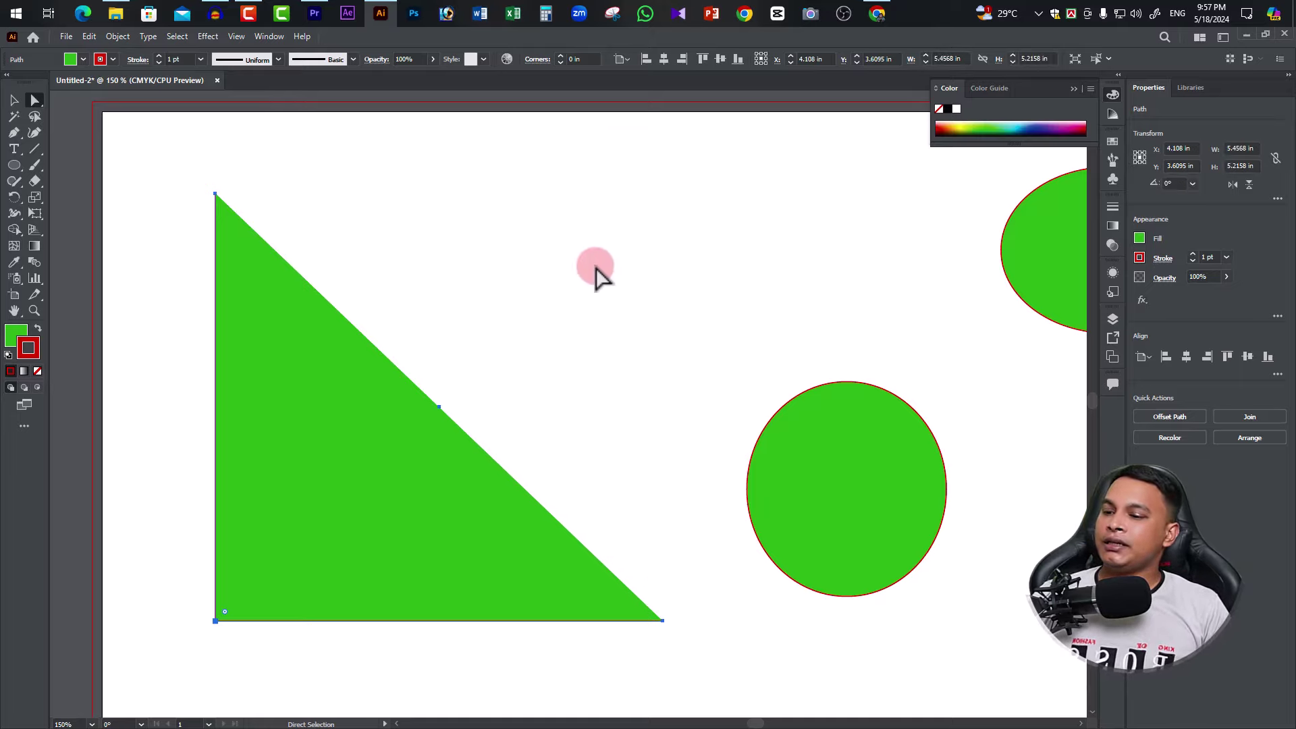
pyautogui.press('v')
pyautogui.hotkey('ctrl', 'z')
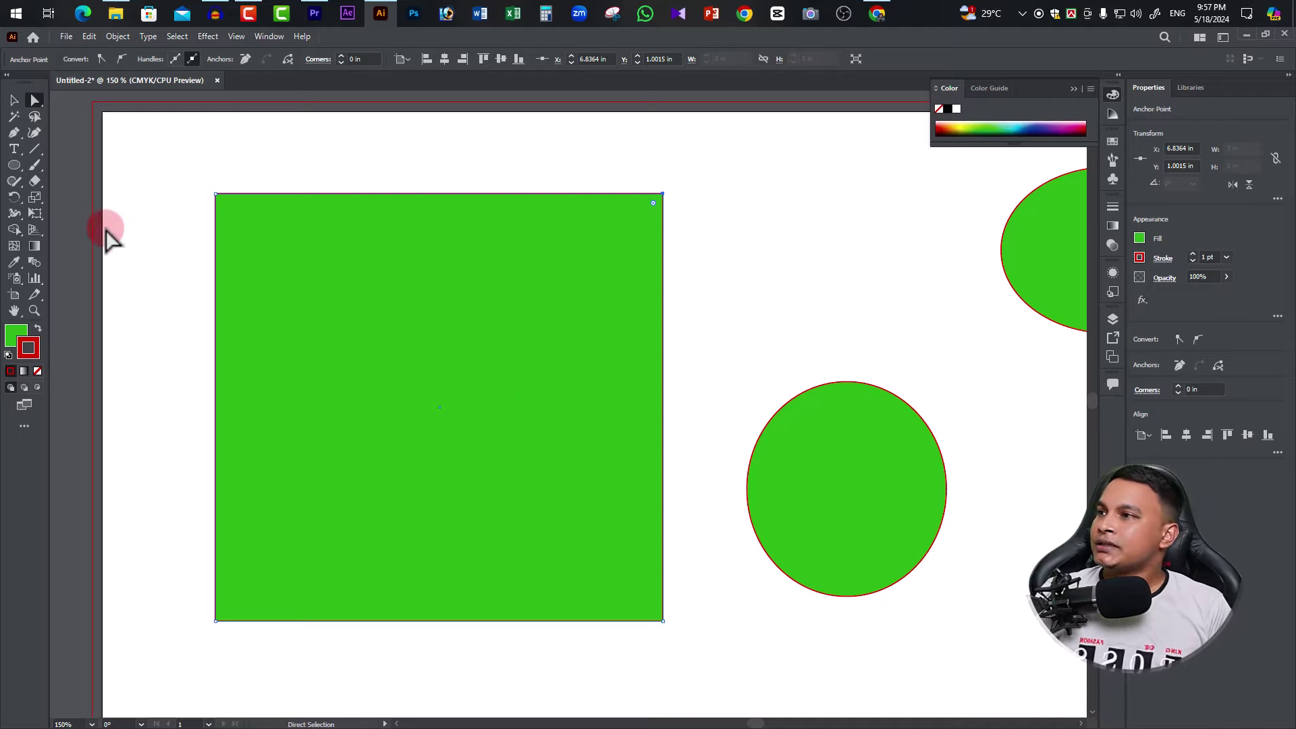
pyautogui.click(14, 101)
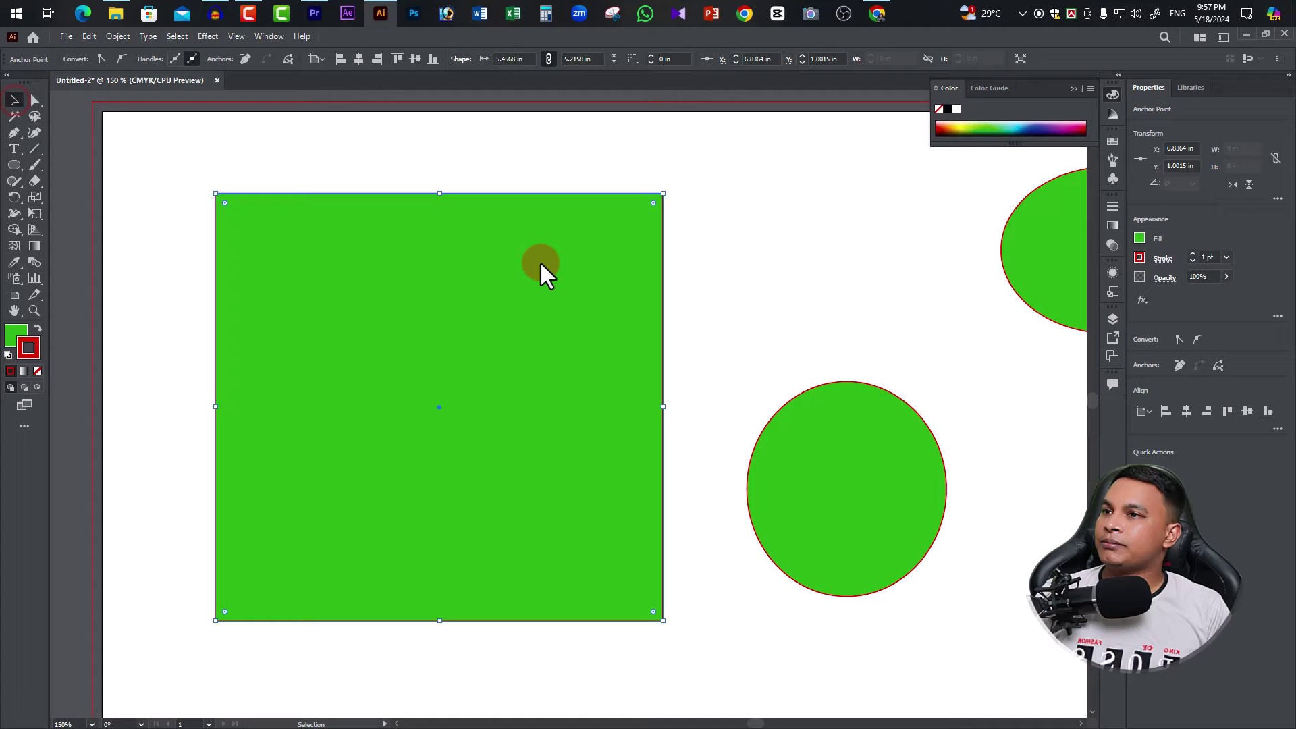
pyautogui.click(773, 211)
pyautogui.click(517, 334)
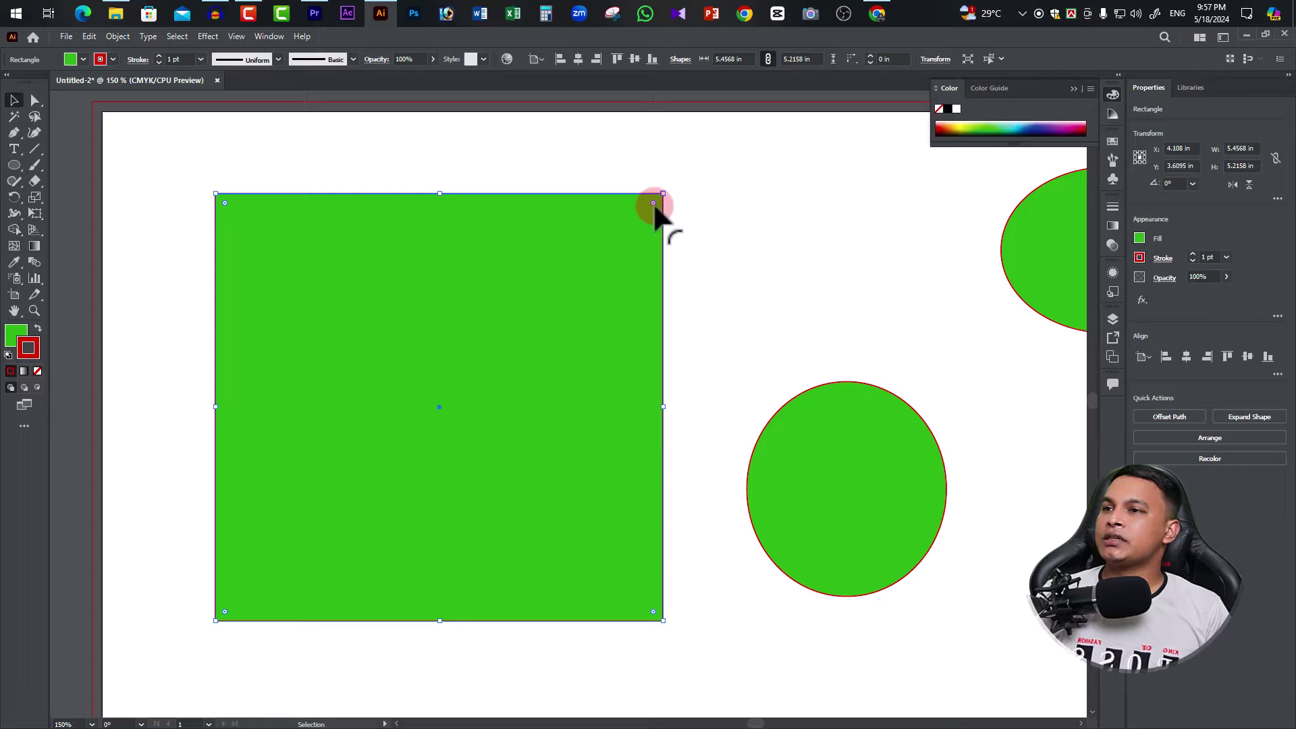
pyautogui.click(699, 202)
pyautogui.click(339, 224)
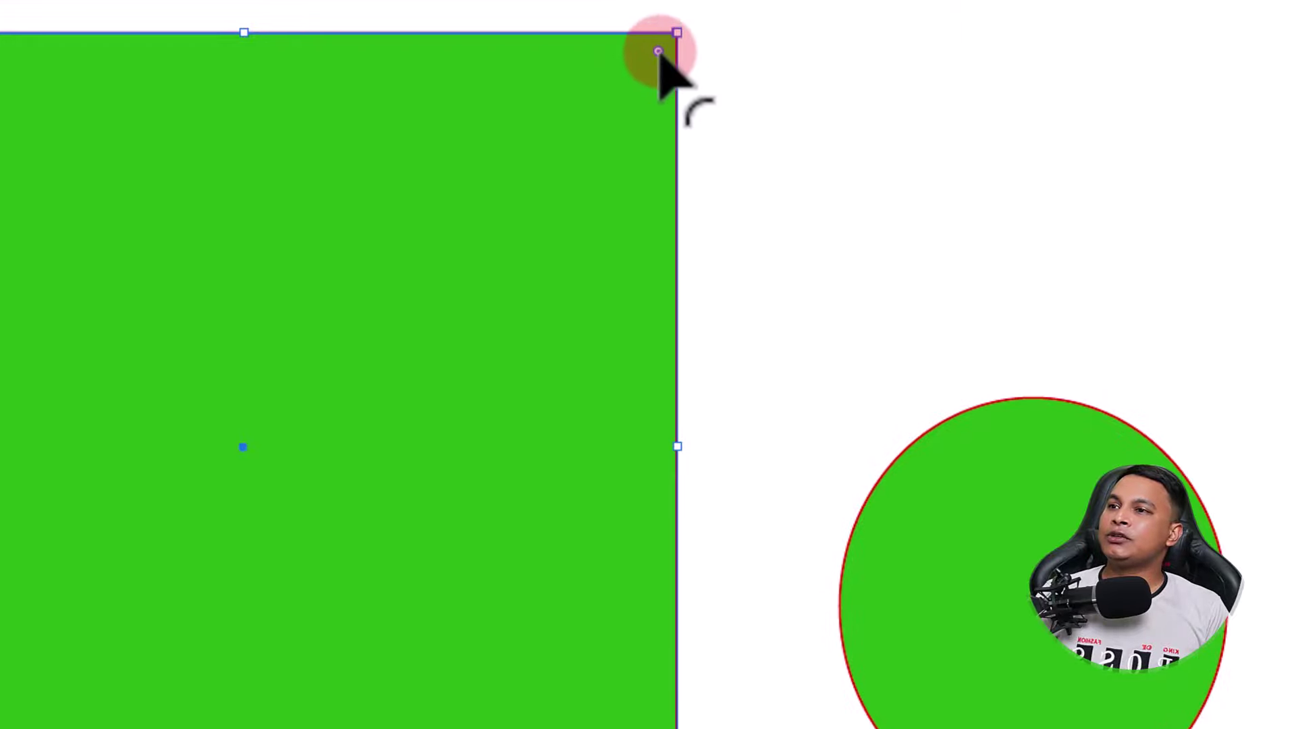
pyautogui.moveTo(659, 52)
pyautogui.mouseDown()
pyautogui.moveTo(547, 228)
pyautogui.moveTo(487, 484)
pyautogui.mouseUp()
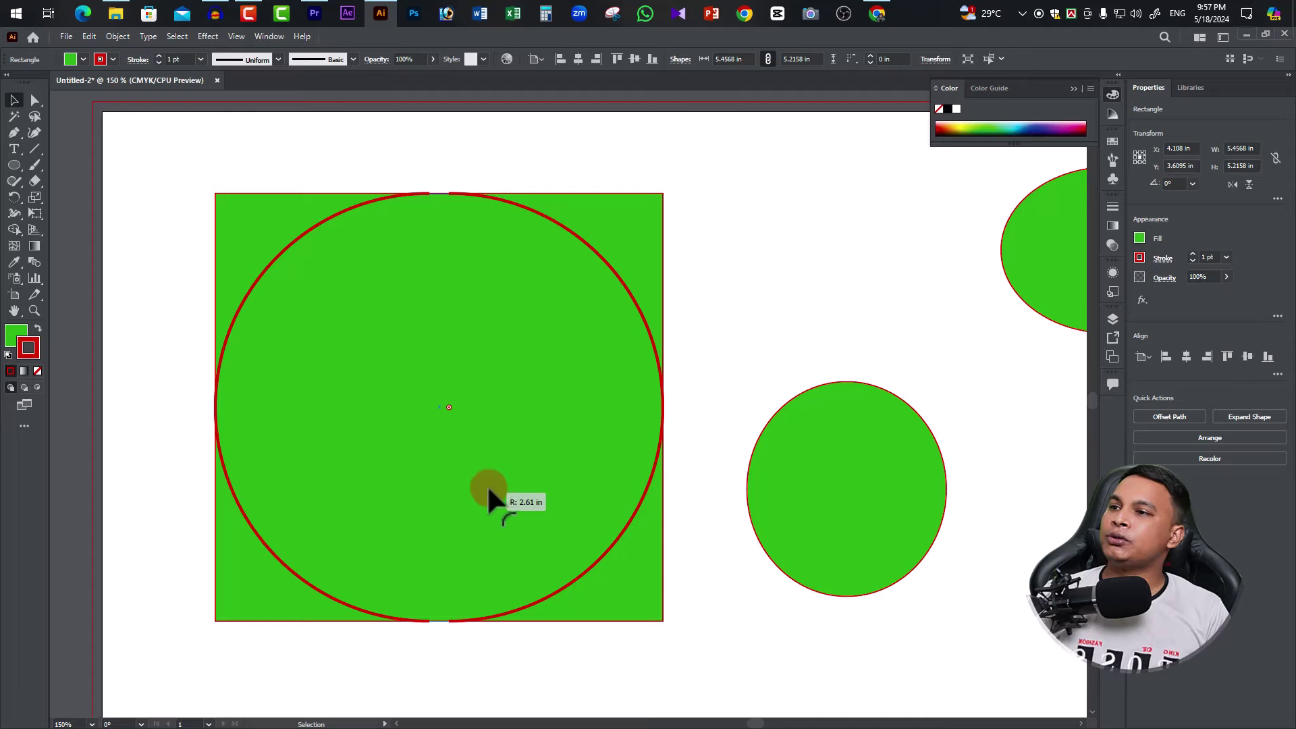
pyautogui.moveTo(487, 484)
pyautogui.mouseDown()
pyautogui.moveTo(594, 305)
pyautogui.moveTo(452, 405)
pyautogui.moveTo(423, 447)
pyautogui.moveTo(775, 144)
pyautogui.mouseUp()
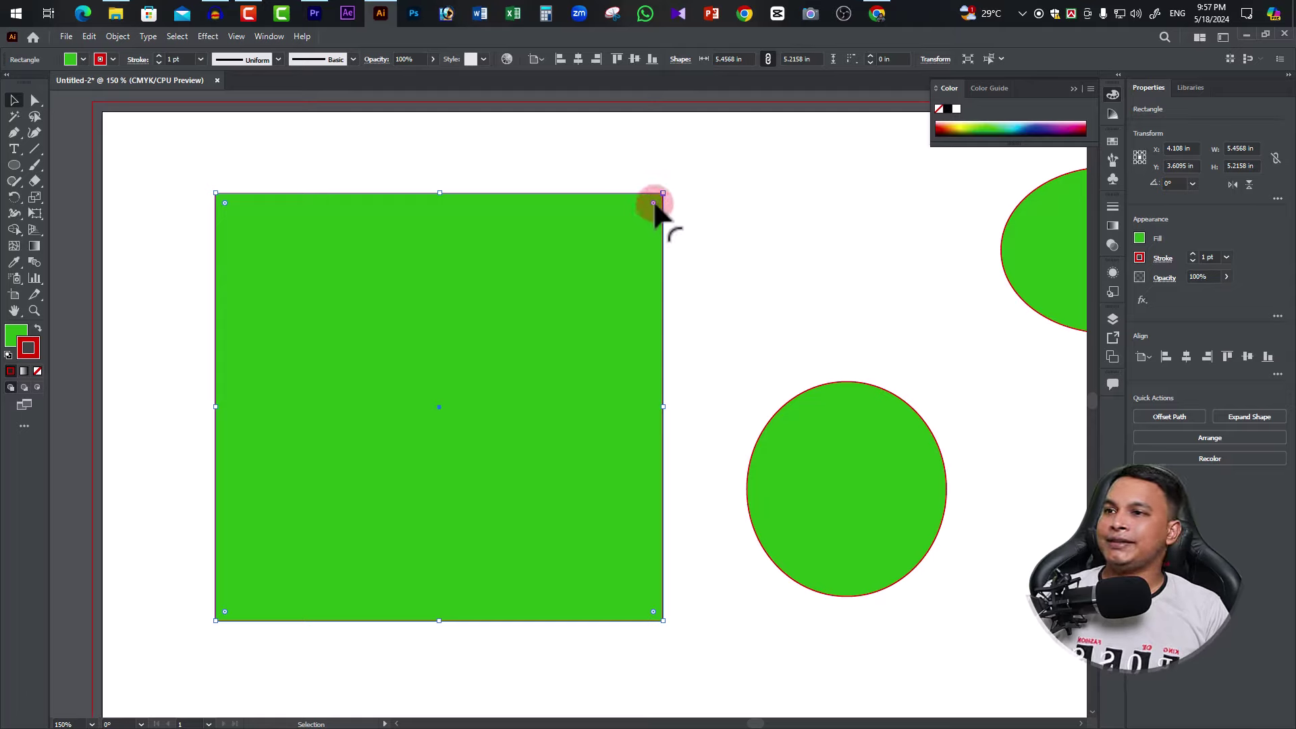
pyautogui.moveTo(653, 202); pyautogui.dragTo(440, 466)
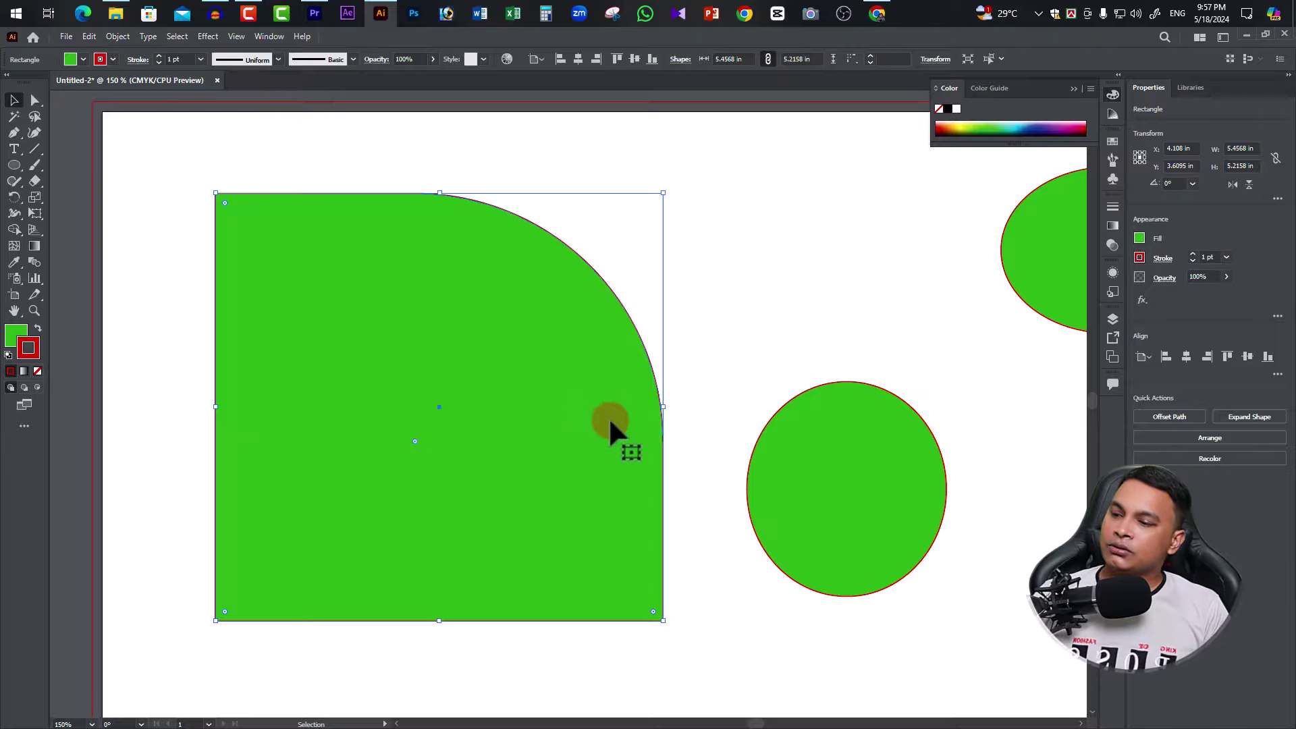
pyautogui.hotkey('ctrl', 'z')
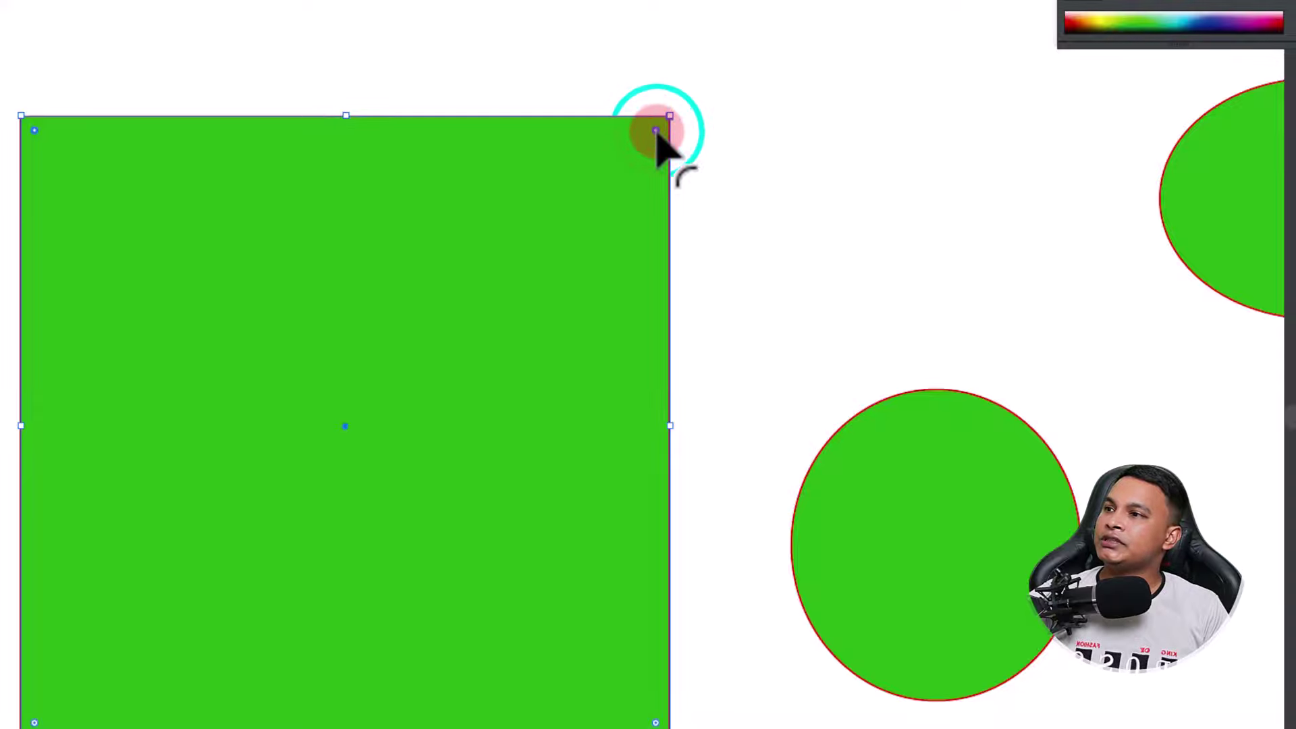
pyautogui.moveTo(654, 130); pyautogui.dragTo(434, 623)
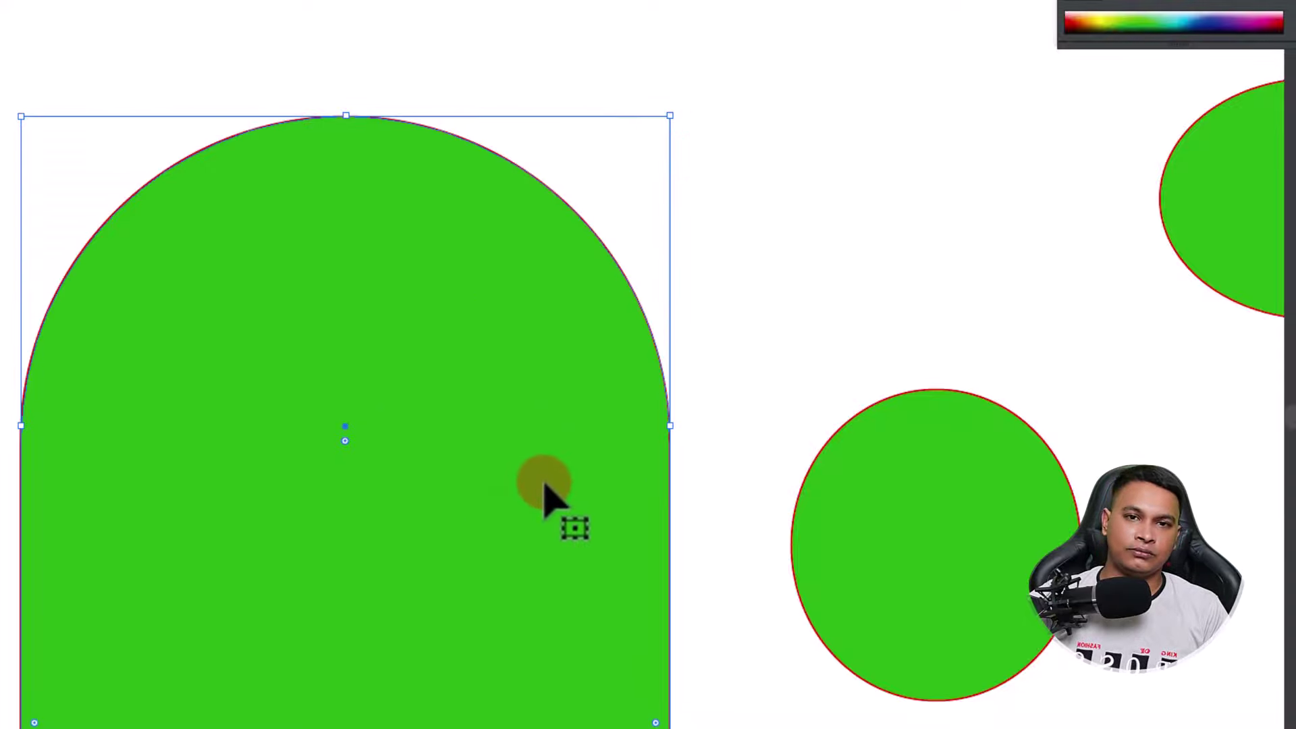
pyautogui.press('a')
pyautogui.hotkey('ctrl', 'z')
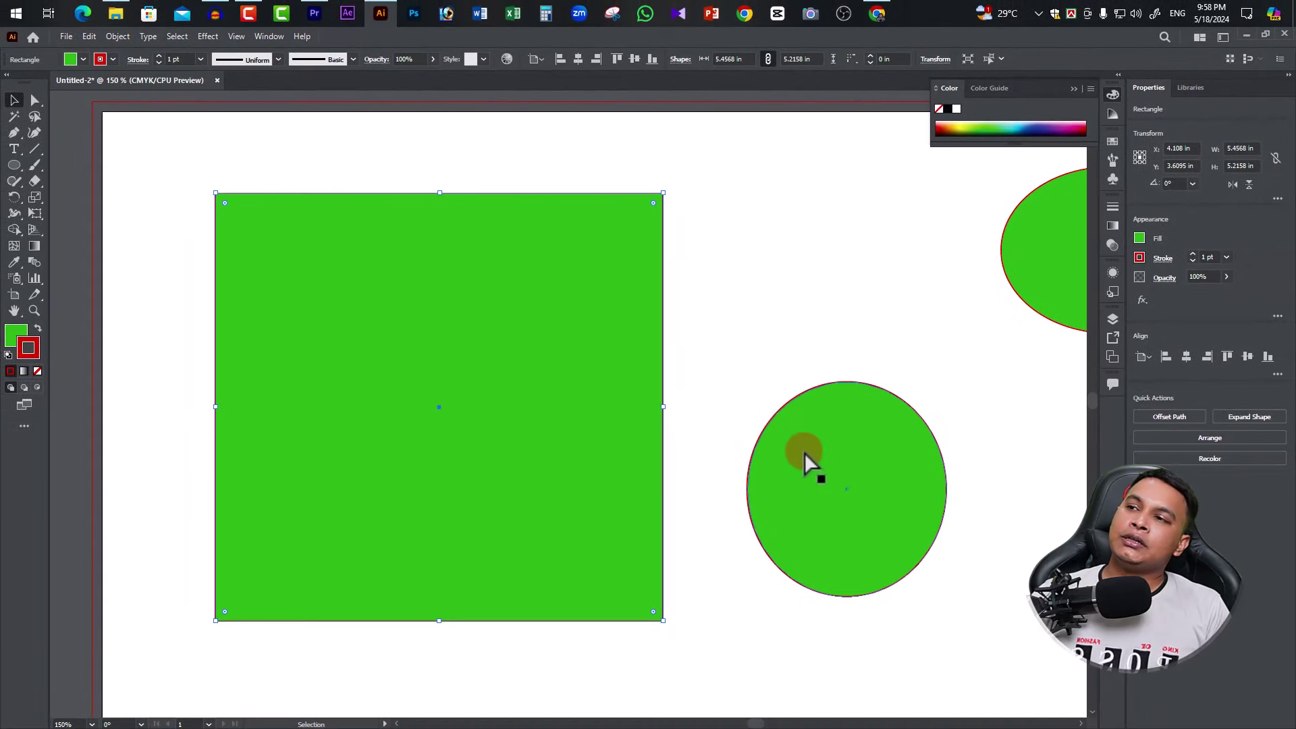
pyautogui.click(13, 100)
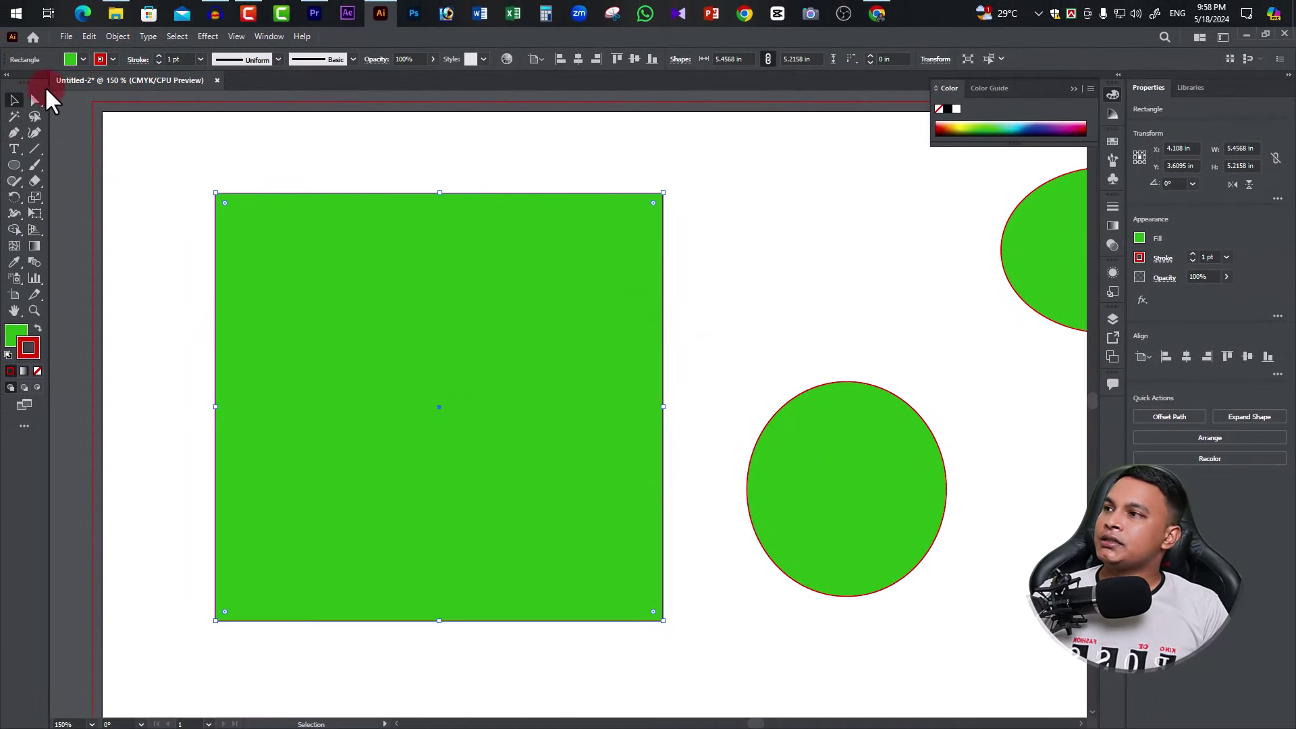
pyautogui.click(35, 100)
pyautogui.moveTo(652, 202); pyautogui.dragTo(530, 338)
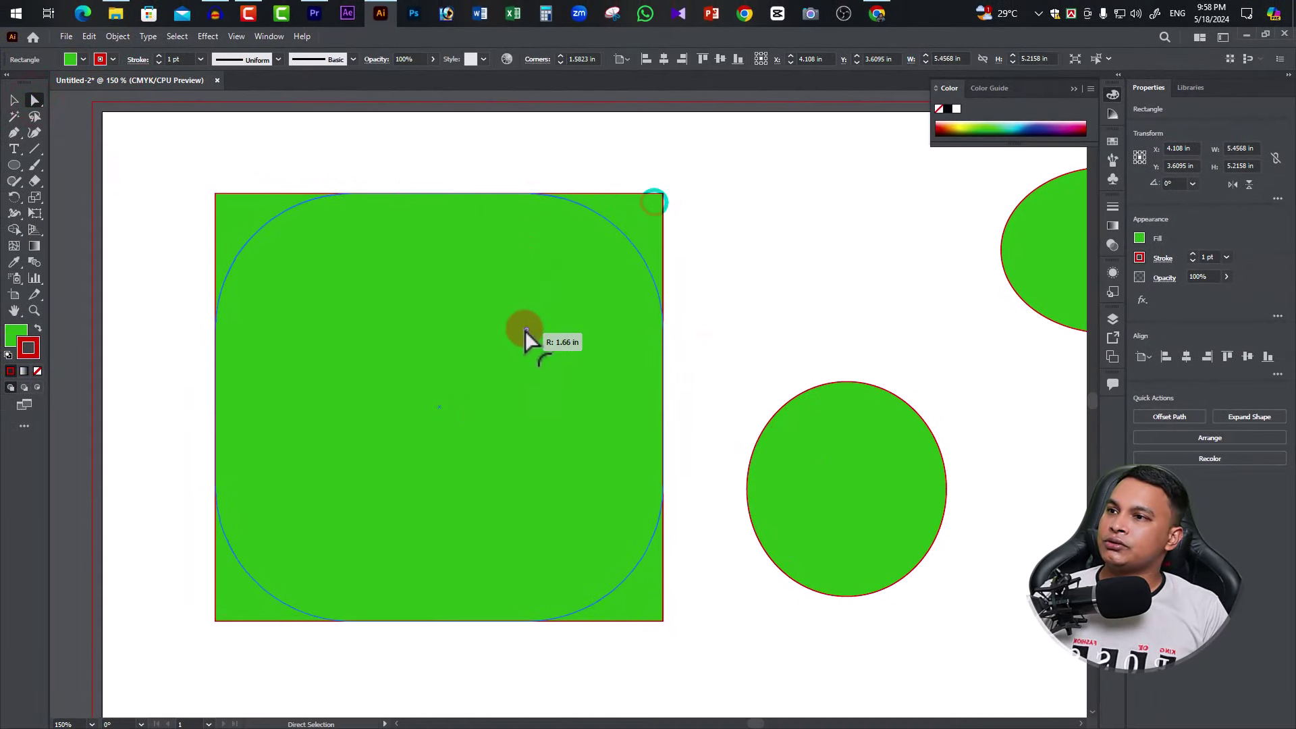
pyautogui.hotkey('ctrl', 'z')
pyautogui.hotkey('ctrl', '0')
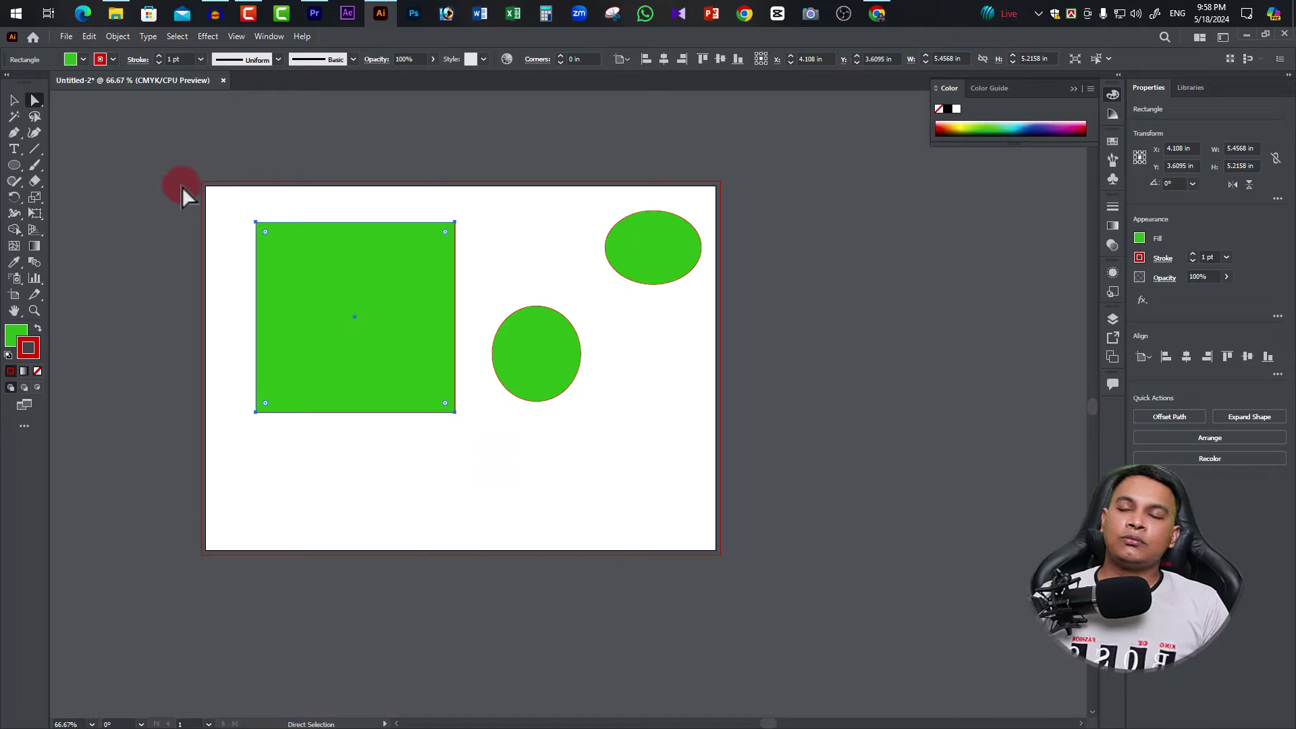
# Step: Delete the green square and move the circle toward the artboard's upper left
pyautogui.click(13, 100)
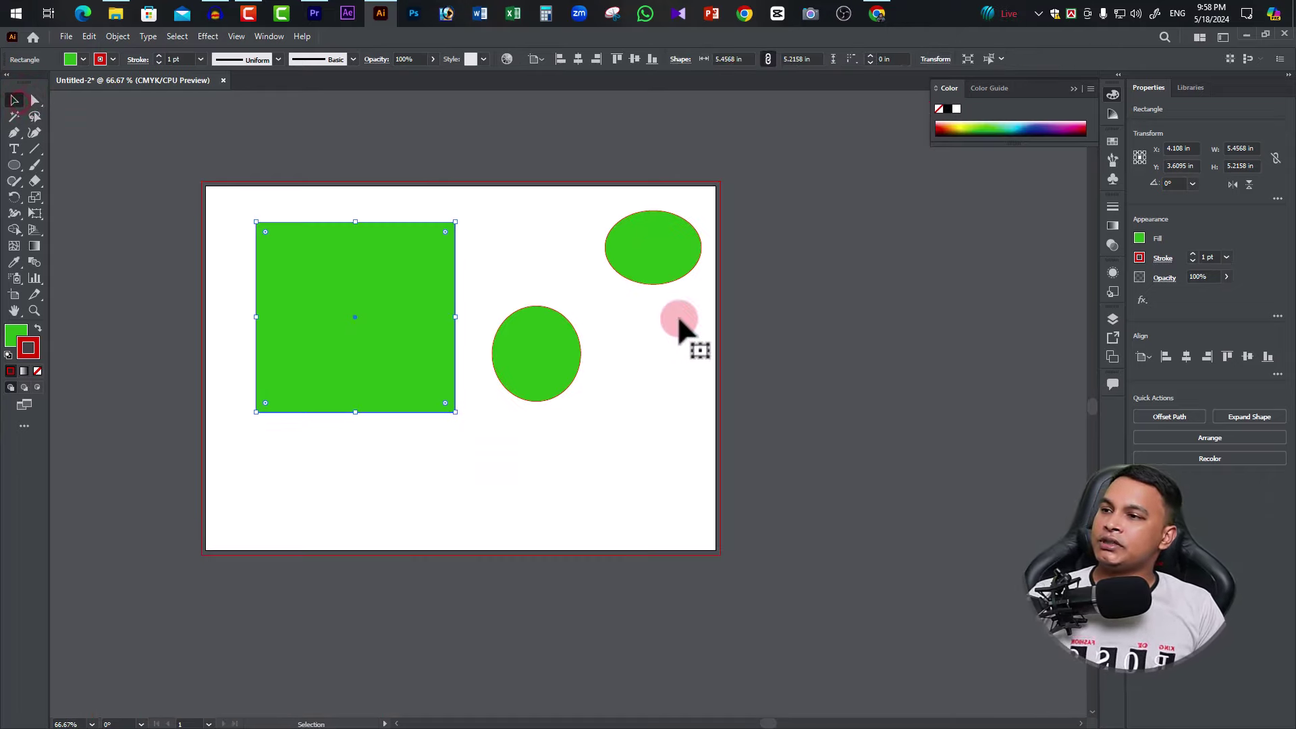
pyautogui.press('Delete')
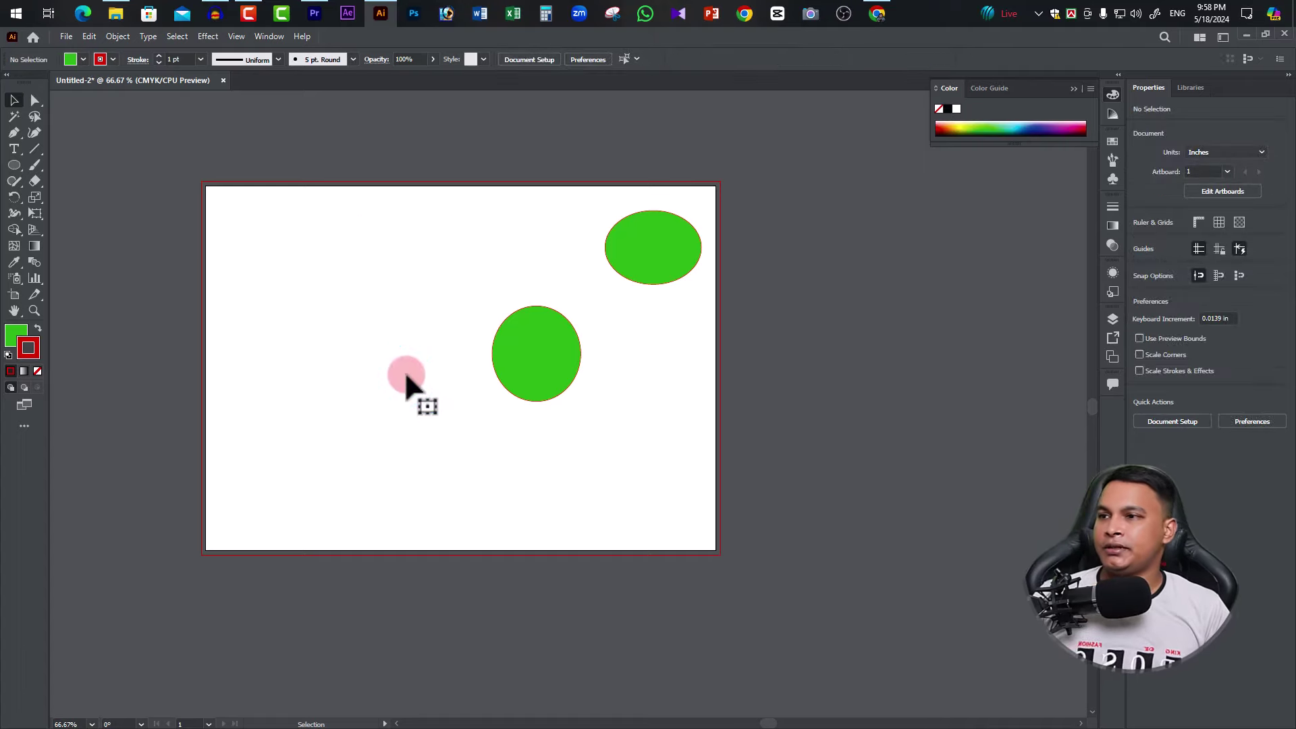
pyautogui.moveTo(462, 336); pyautogui.dragTo(293, 252)
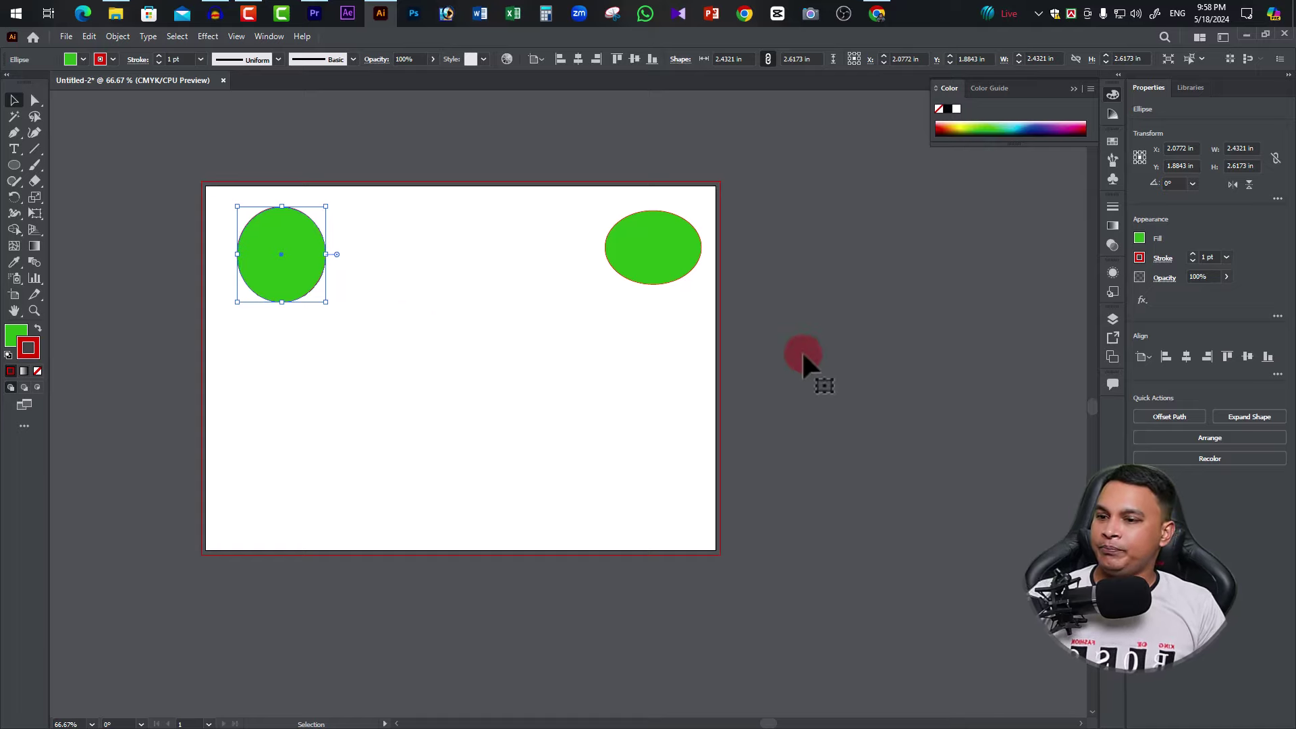
pyautogui.press('z')
pyautogui.click(470, 284)
pyautogui.press('v')
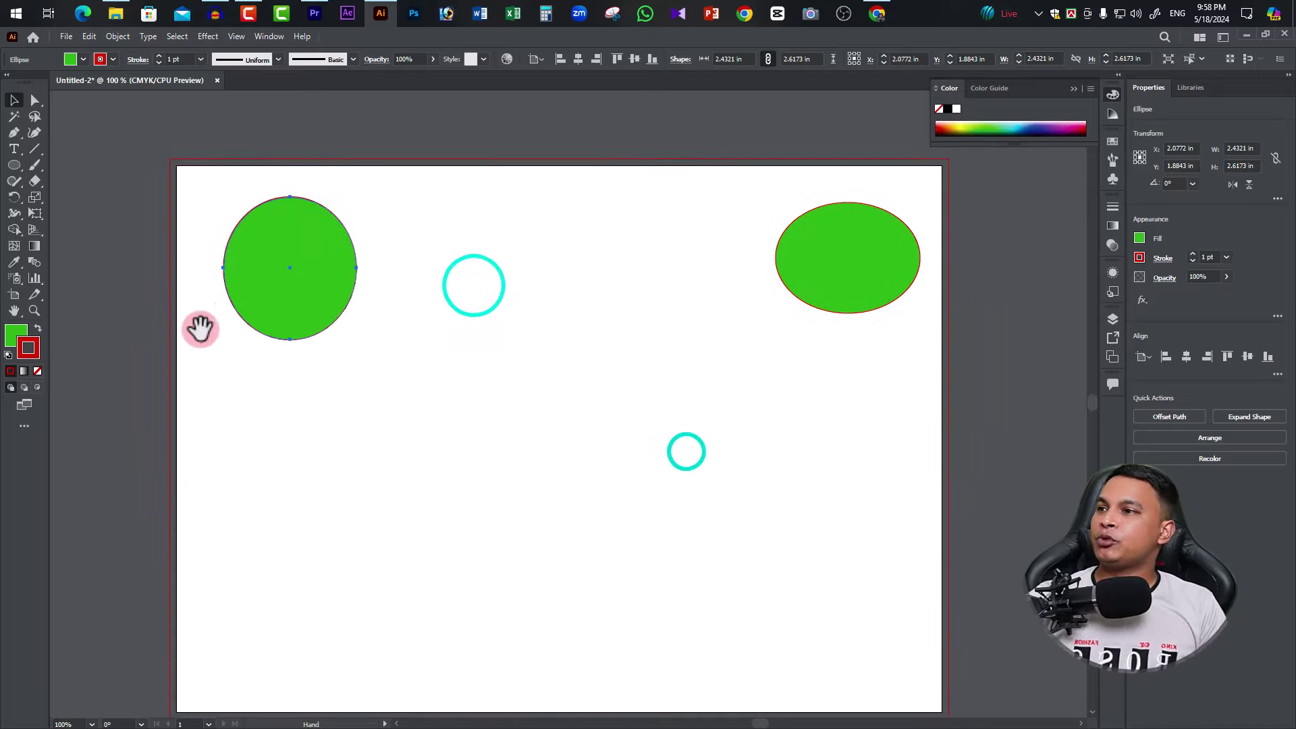
pyautogui.moveTo(266, 313); pyautogui.dragTo(297, 347)
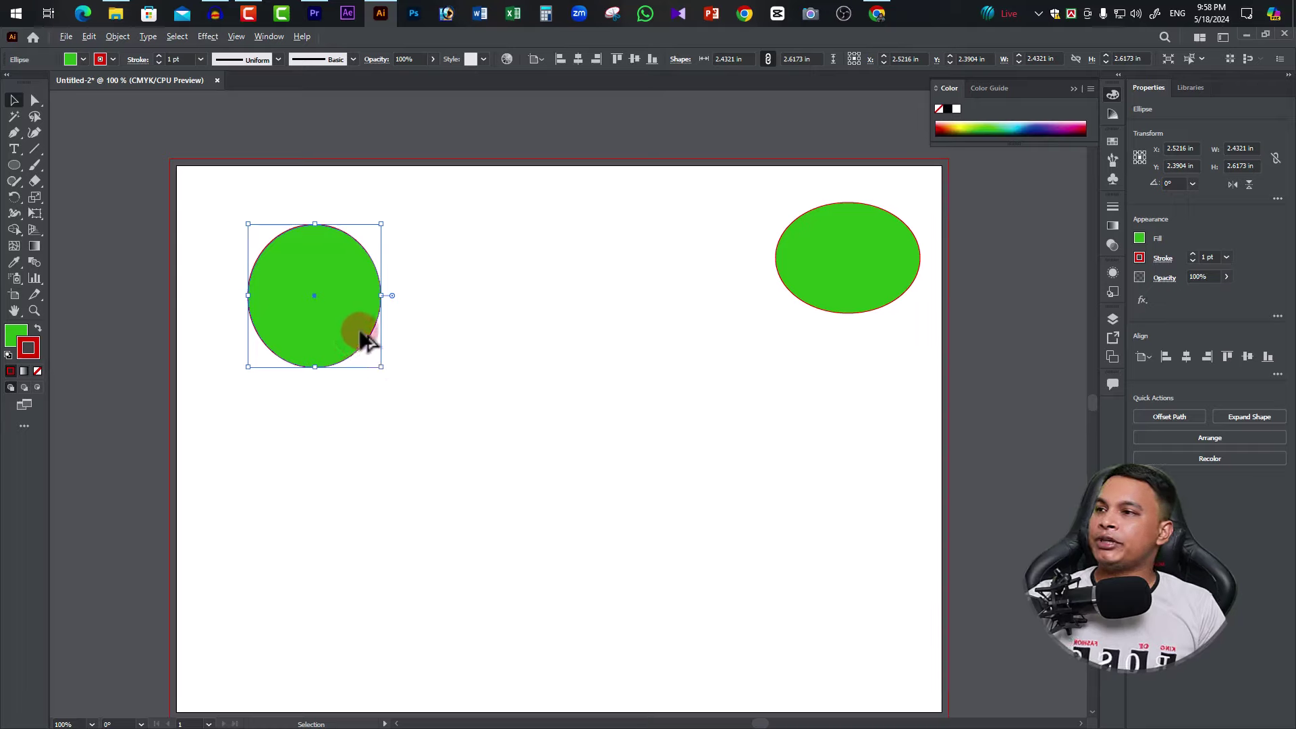
# Step: Try duplicating the circle, then undo and delete the extra pasted copy
pyautogui.moveTo(360, 334); pyautogui.dragTo(554, 339)
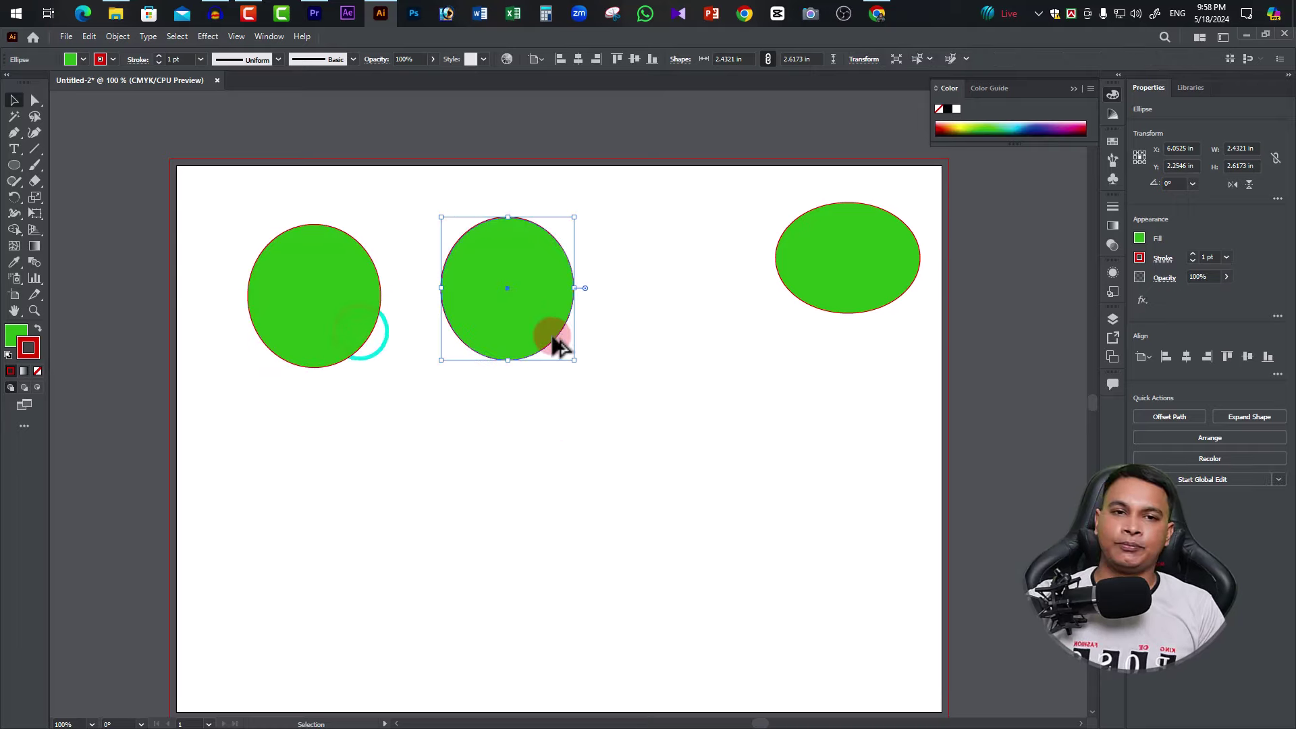
pyautogui.hotkey('ctrl', 'z')
pyautogui.moveTo(341, 337)
pyautogui.mouseDown()
pyautogui.moveTo(363, 331)
pyautogui.moveTo(283, 305)
pyautogui.mouseUp()
pyautogui.press('a')
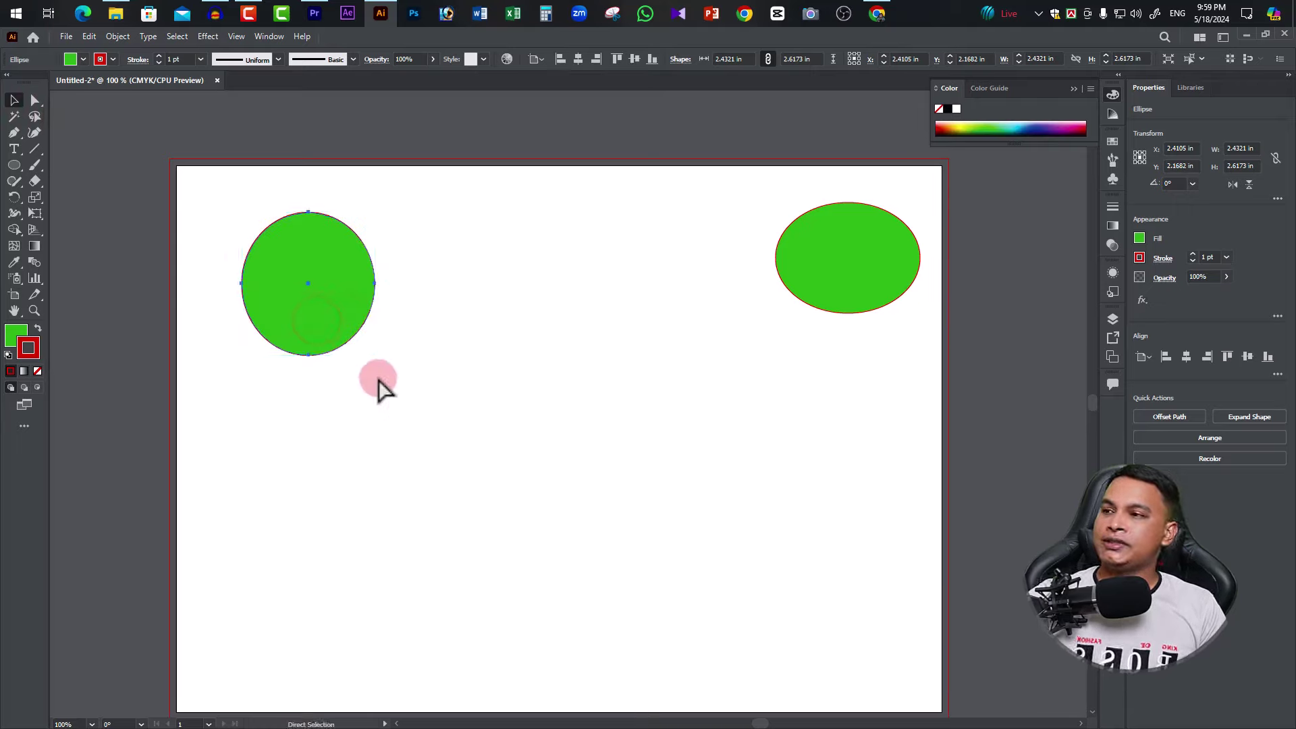
pyautogui.hotkey('ctrl', 'v')
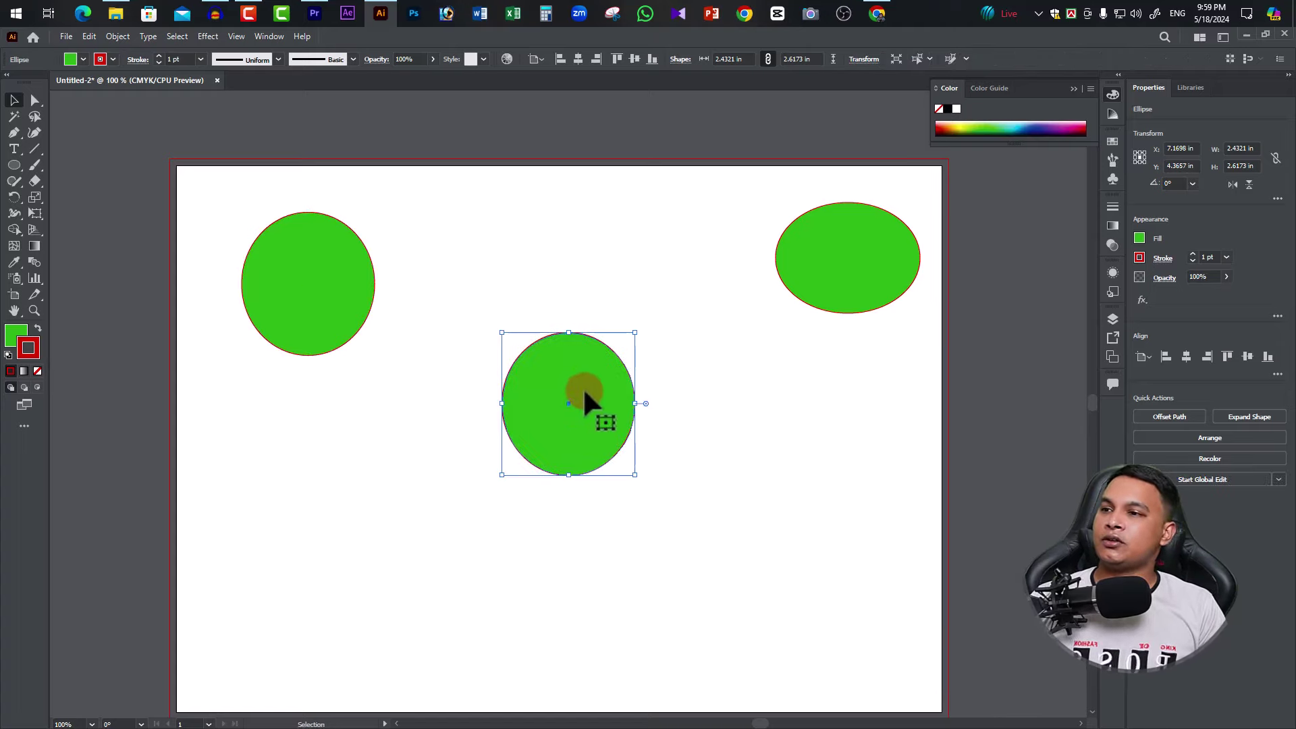
pyautogui.moveTo(563, 360); pyautogui.dragTo(569, 352)
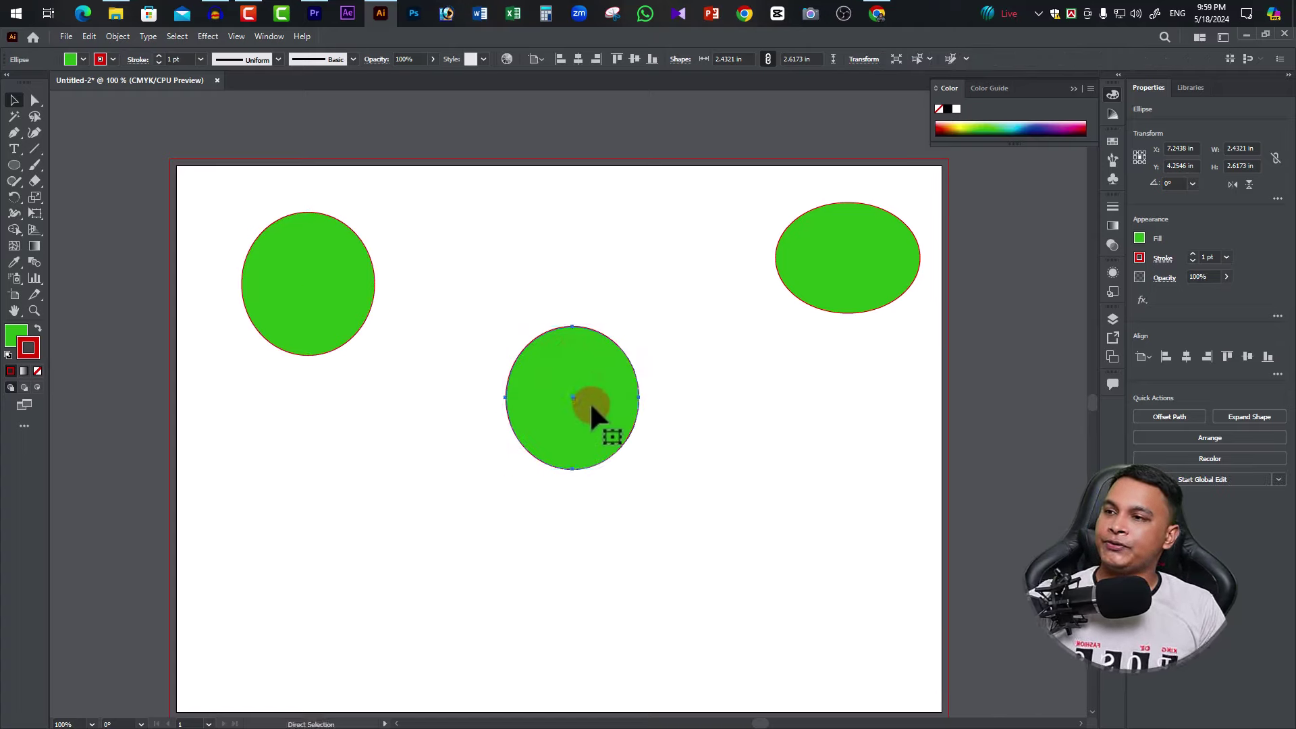
pyautogui.press('Delete')
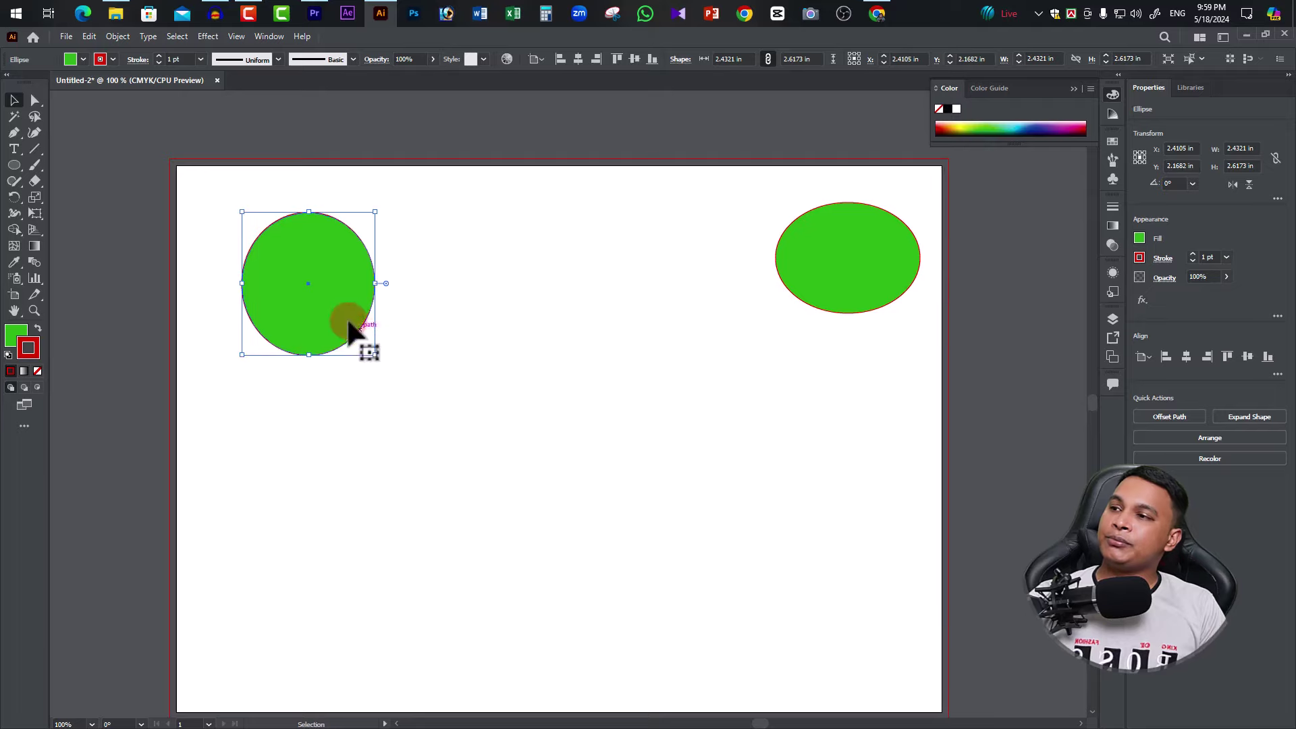
# Step: Move the circle to the centre, duplicate it to the right, and select both circles
pyautogui.moveTo(350, 300)
pyautogui.mouseDown()
pyautogui.moveTo(507, 316)
pyautogui.moveTo(511, 410)
pyautogui.mouseUp()
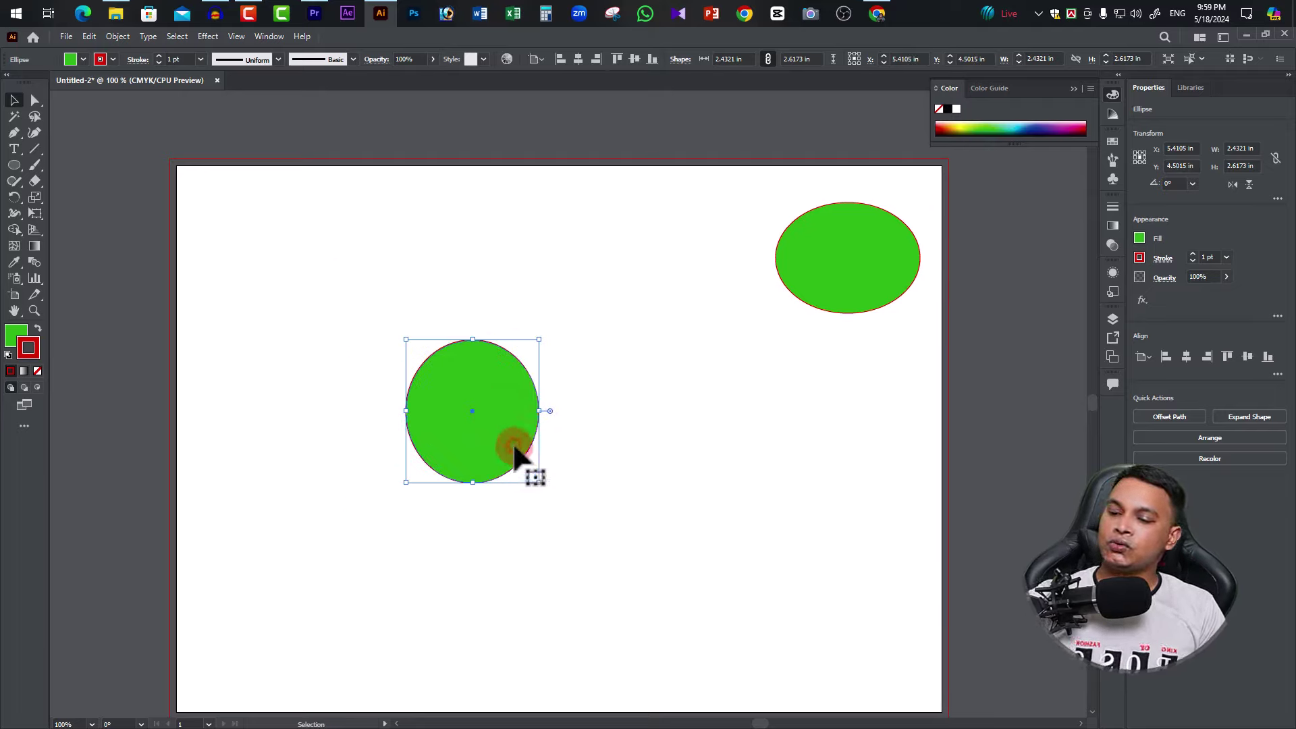
pyautogui.press('a')
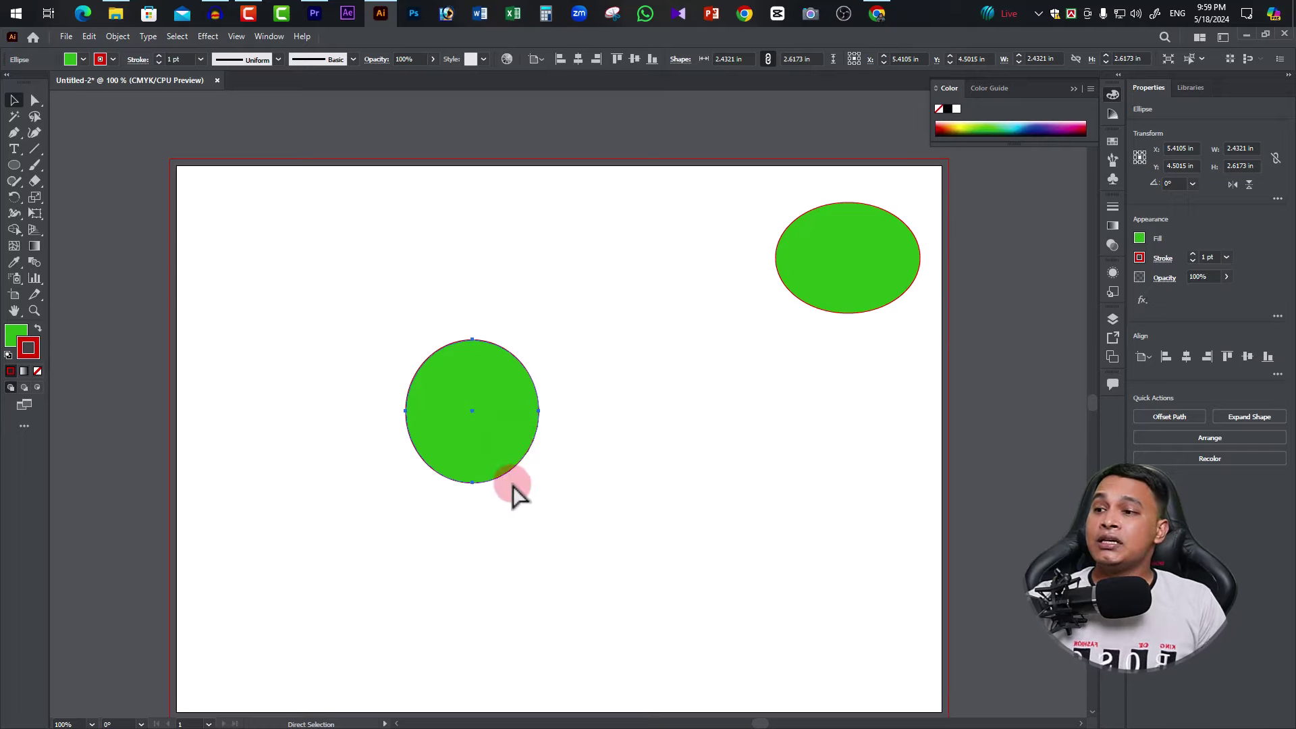
pyautogui.press('v')
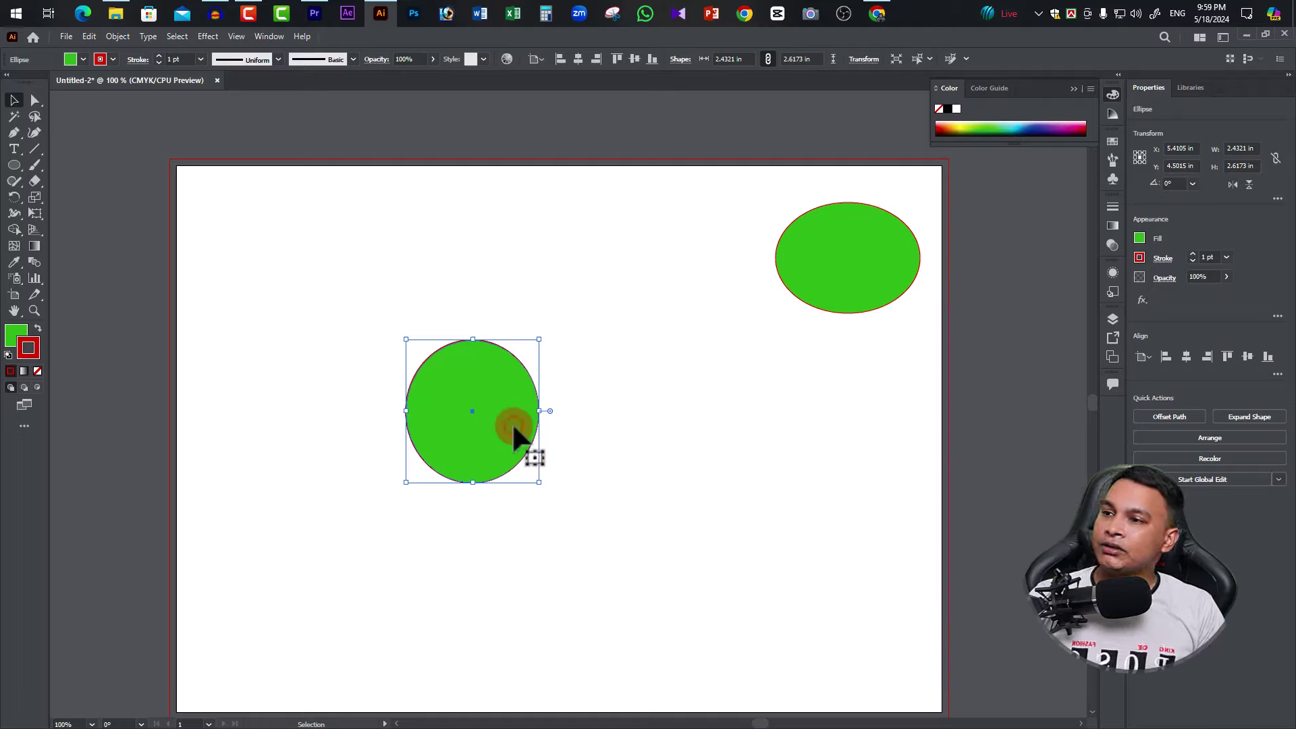
pyautogui.moveTo(514, 436); pyautogui.dragTo(688, 473)
pyautogui.moveTo(491, 397)
pyautogui.mouseDown()
pyautogui.moveTo(498, 428)
pyautogui.moveTo(499, 414)
pyautogui.mouseUp()
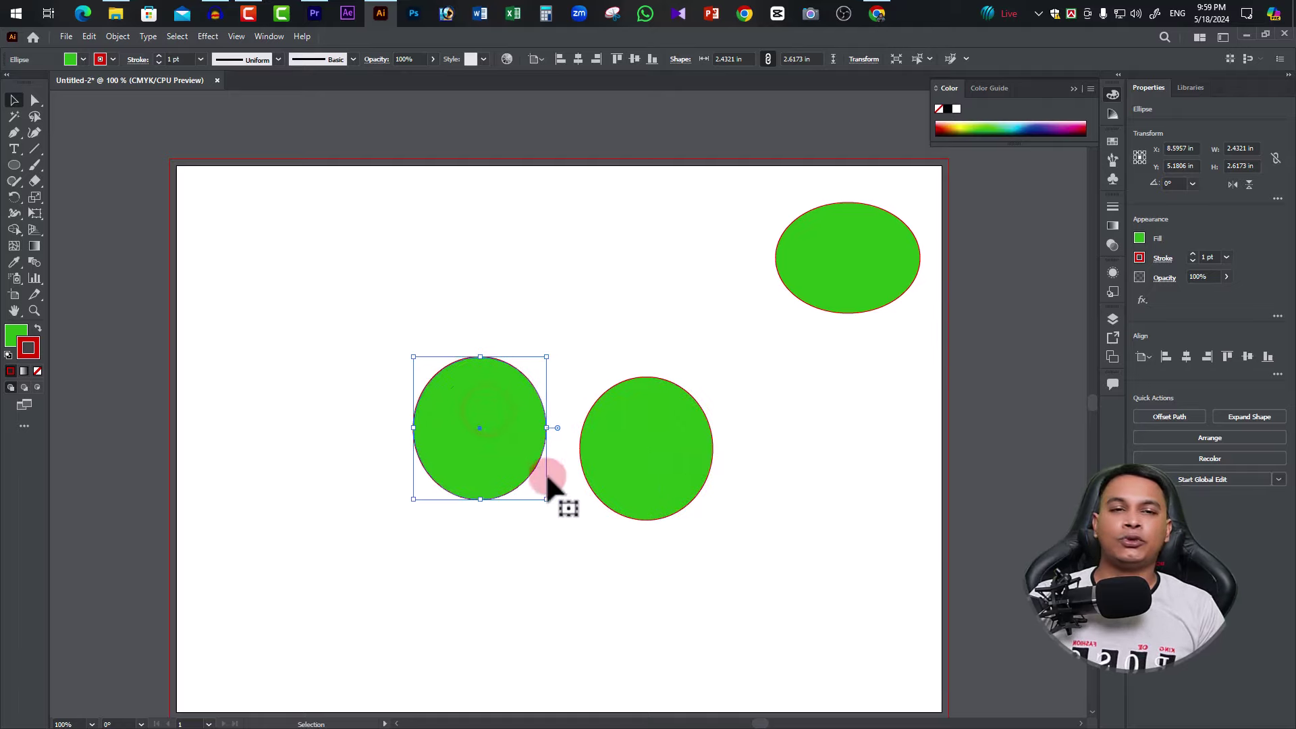
pyautogui.moveTo(333, 331); pyautogui.dragTo(671, 524)
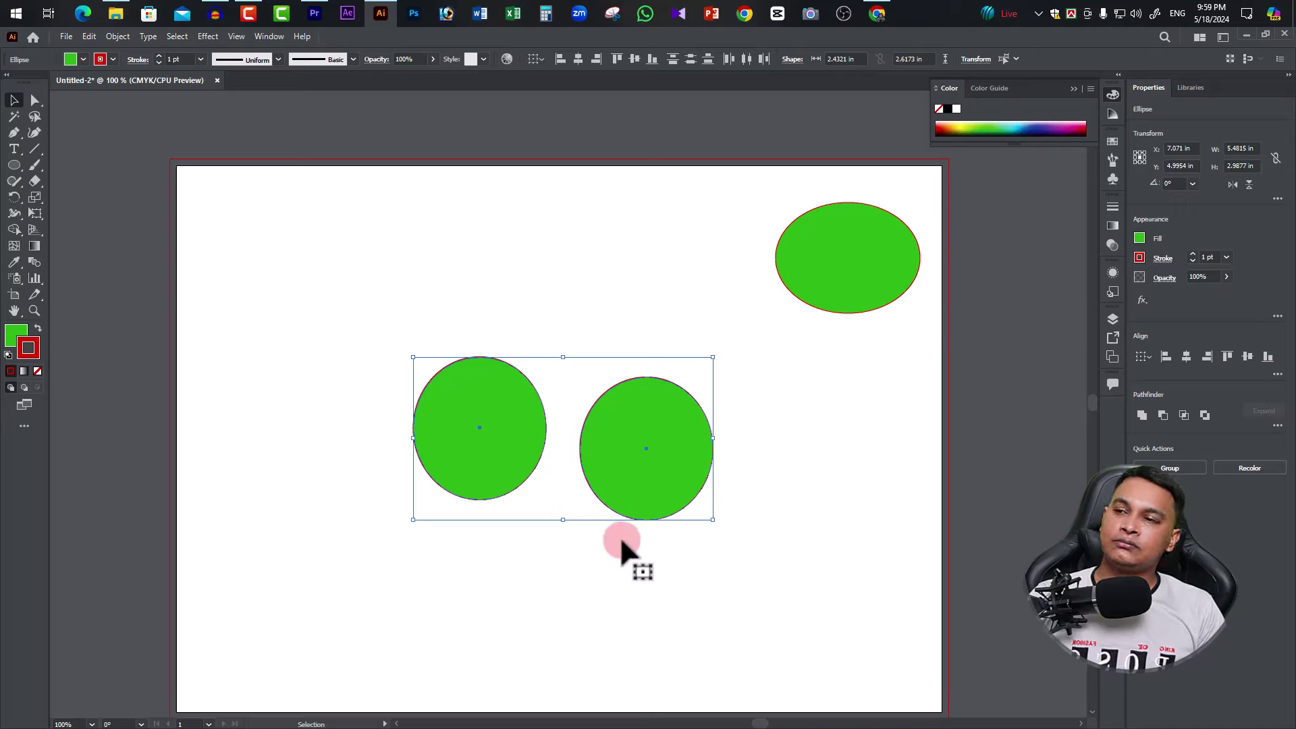
pyautogui.press('a')
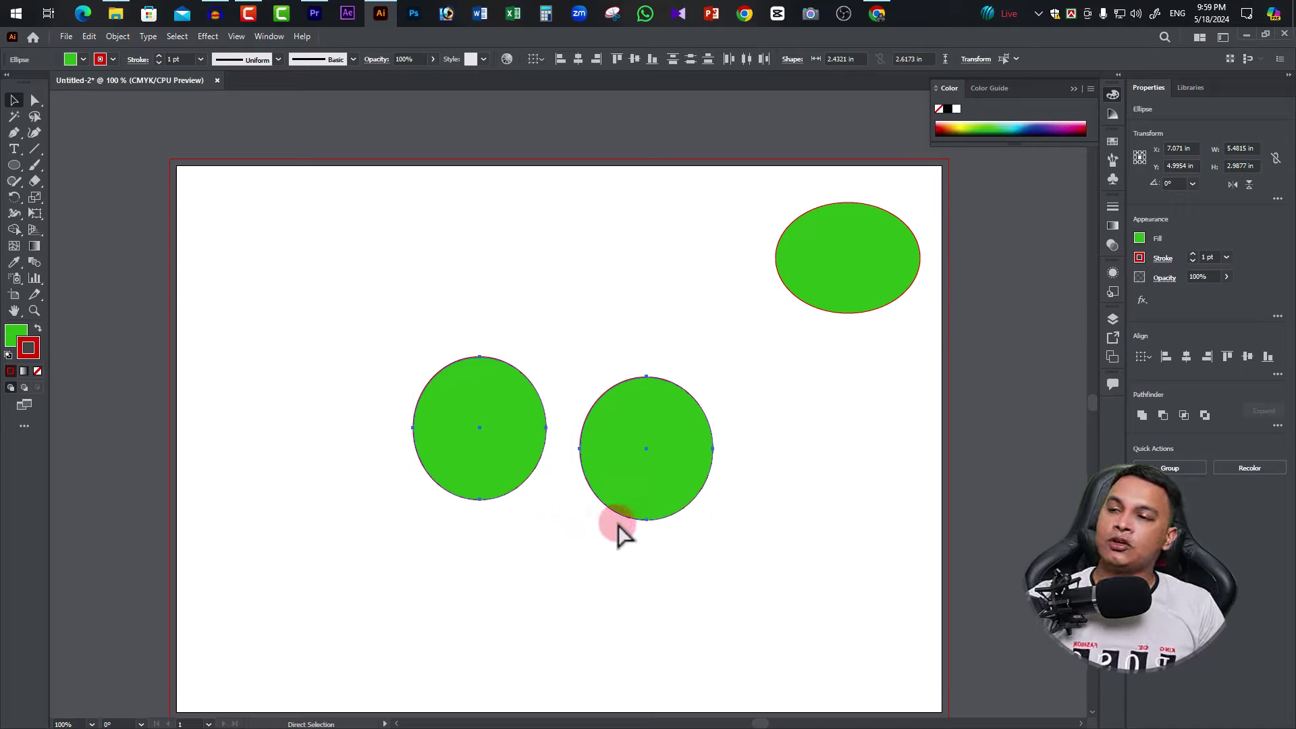
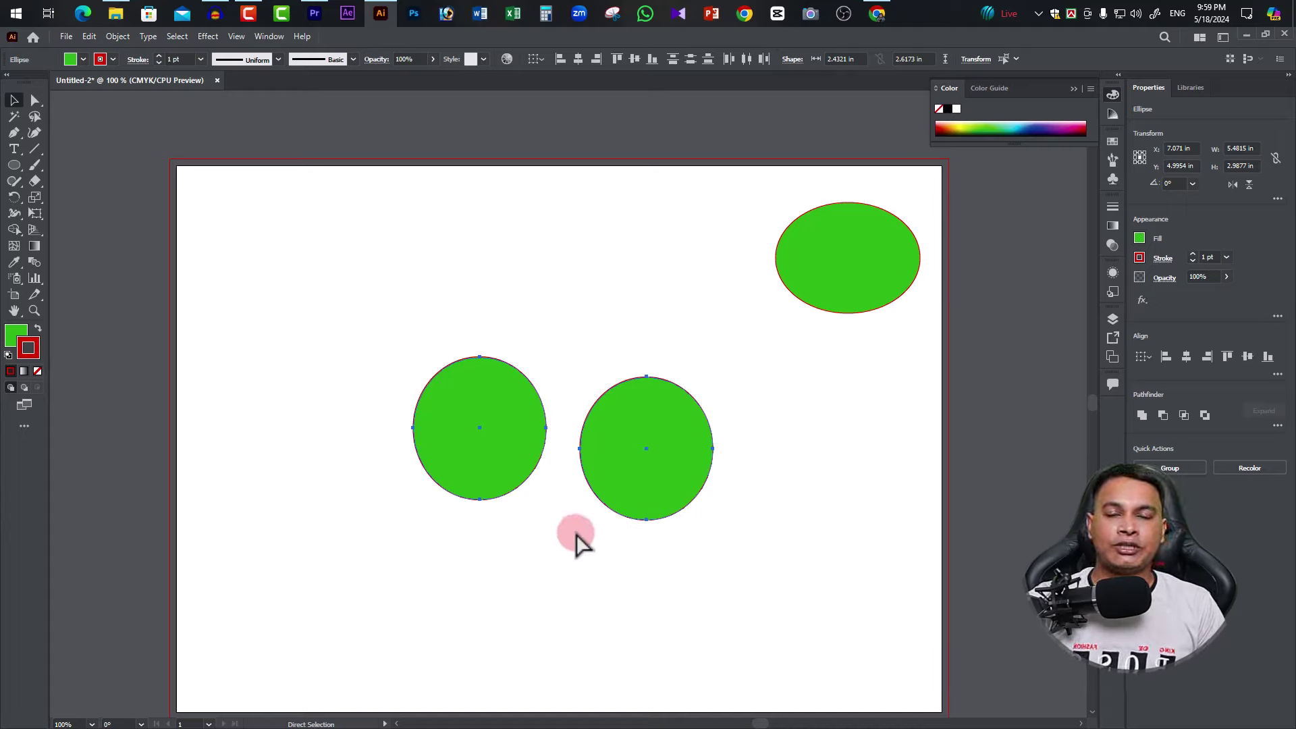
# Step: Undo the duplicated green circles so the artboard is empty with nothing selected
pyautogui.press('v')
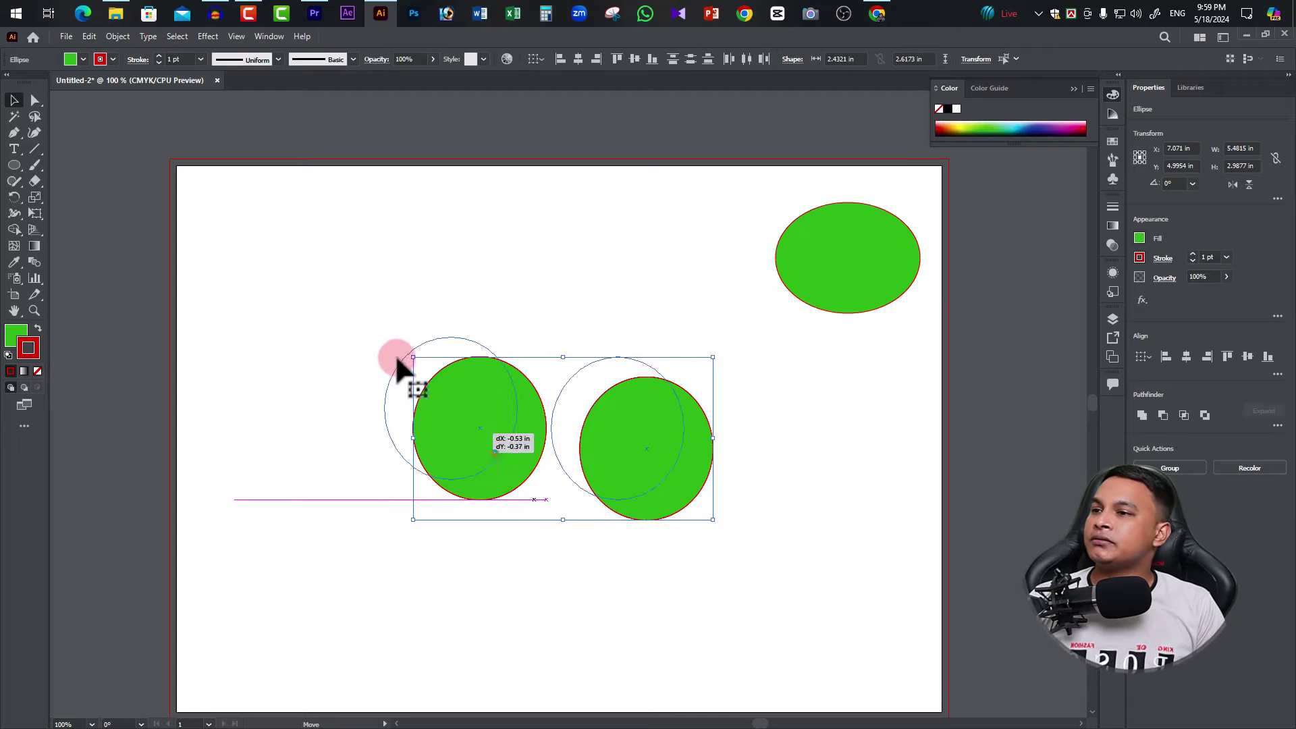
pyautogui.moveTo(454, 428); pyautogui.dragTo(318, 244)
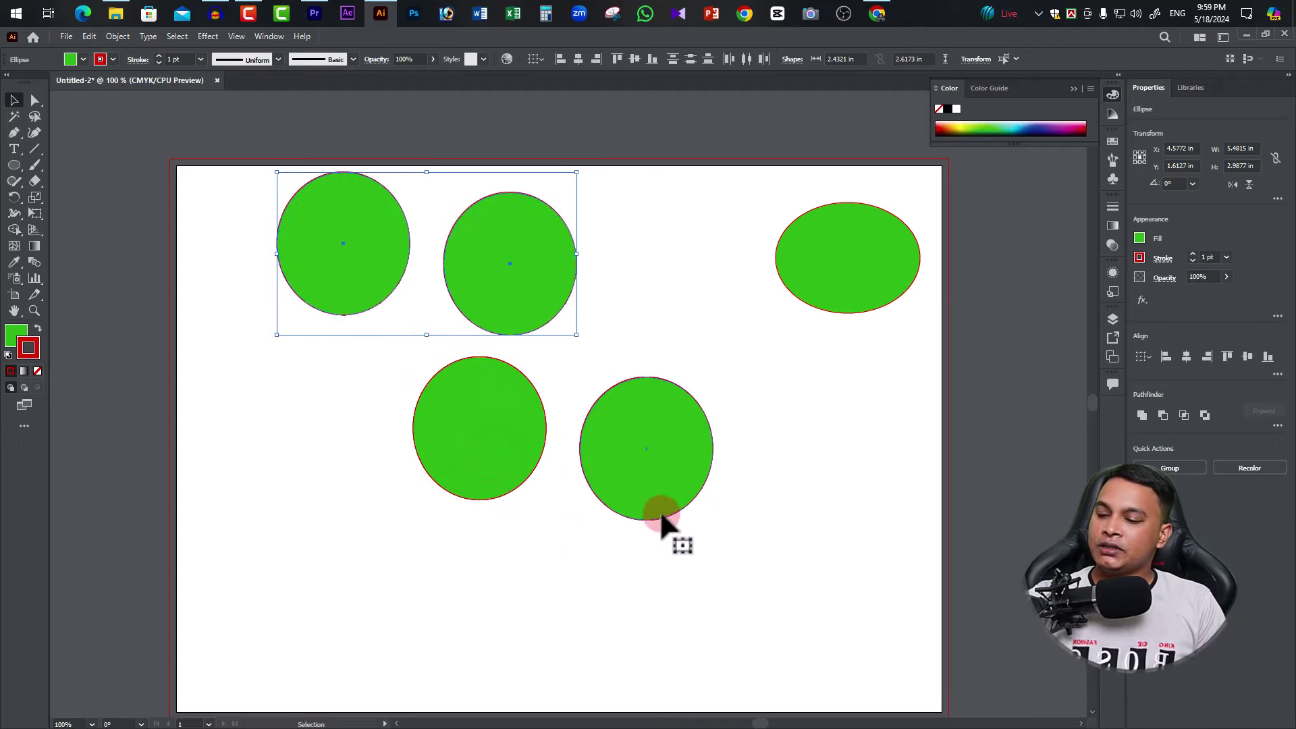
pyautogui.press('a')
pyautogui.hotkey('ctrl', 'z')
pyautogui.press('v')
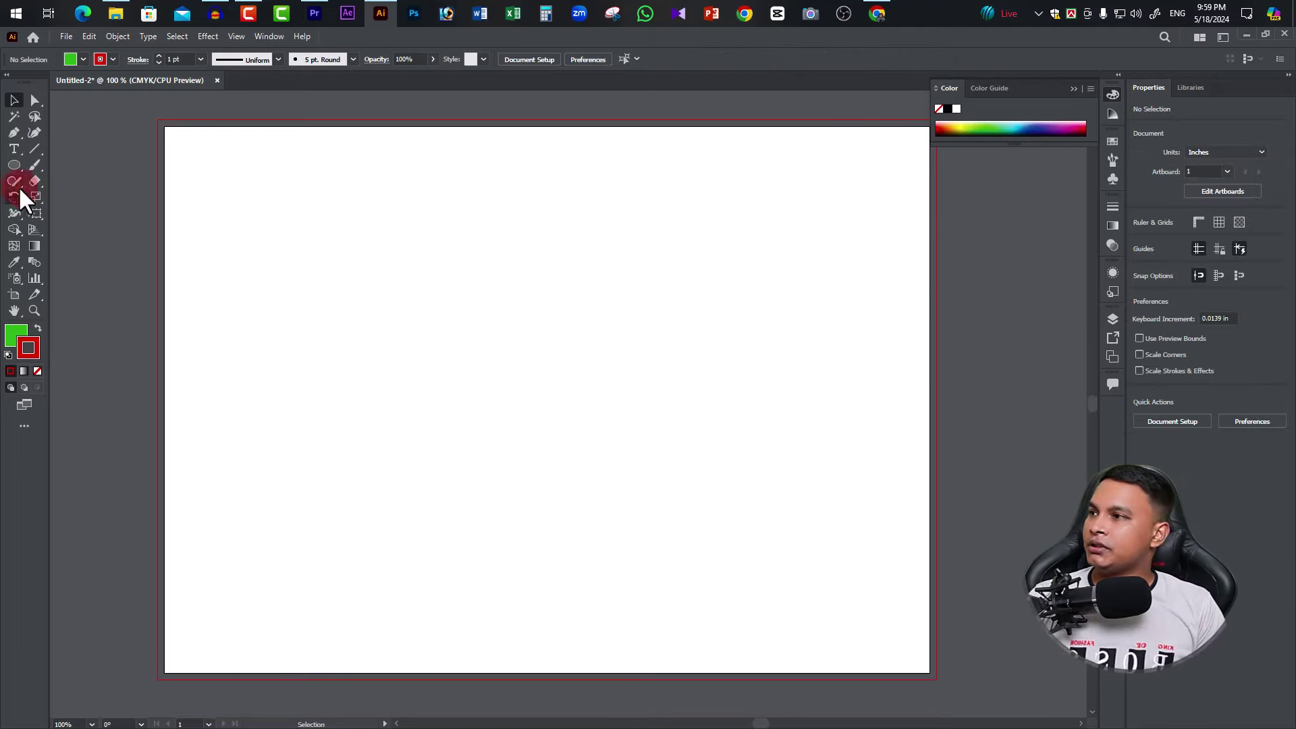
# Step: Draw a hexagon near the artboard's top-left corner with the Polygon tool
pyautogui.moveTo(15, 173); pyautogui.dragTo(80, 213)
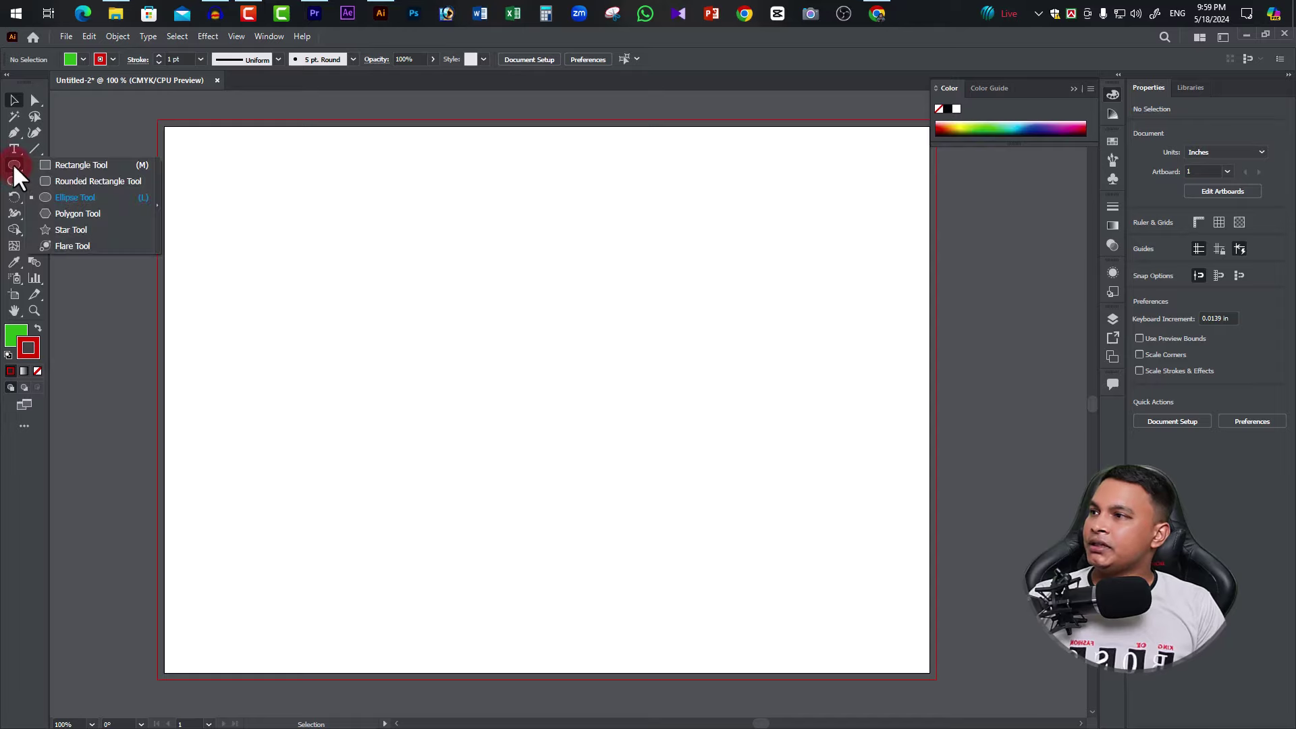
pyautogui.click(79, 213)
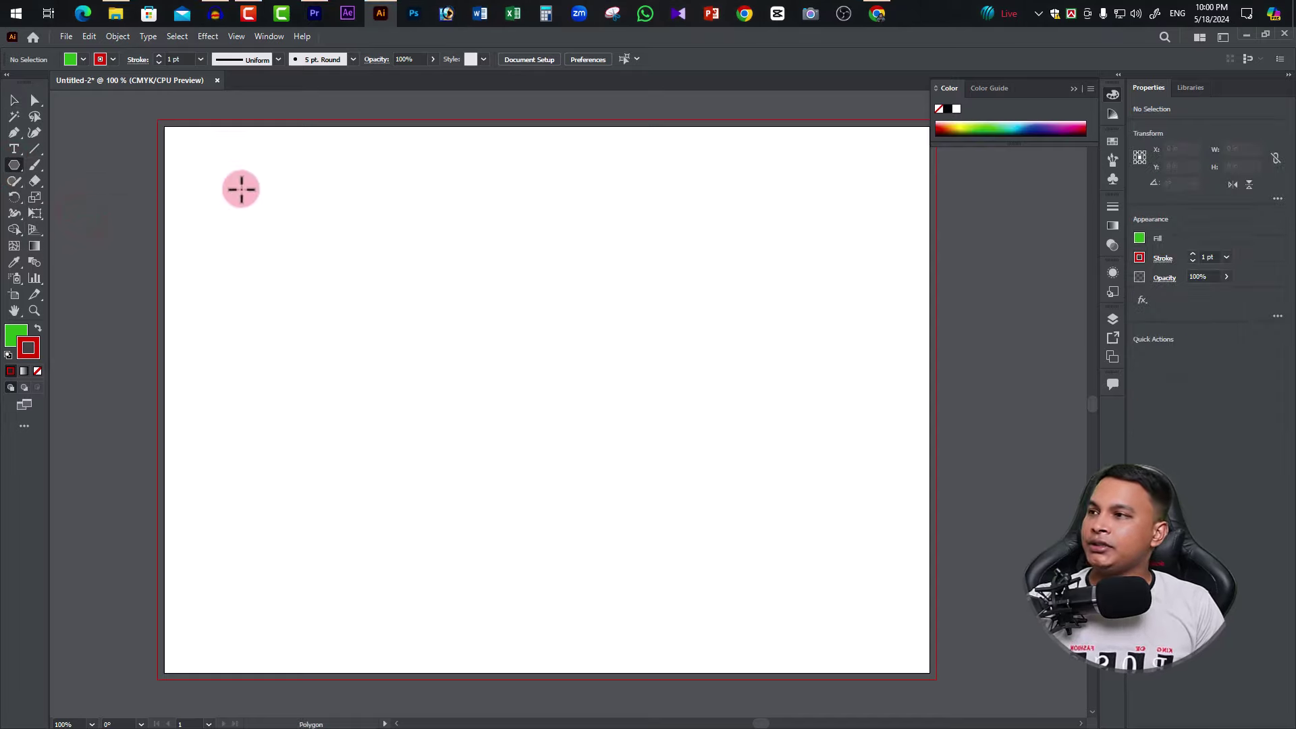
pyautogui.moveTo(220, 171); pyautogui.dragTo(258, 211)
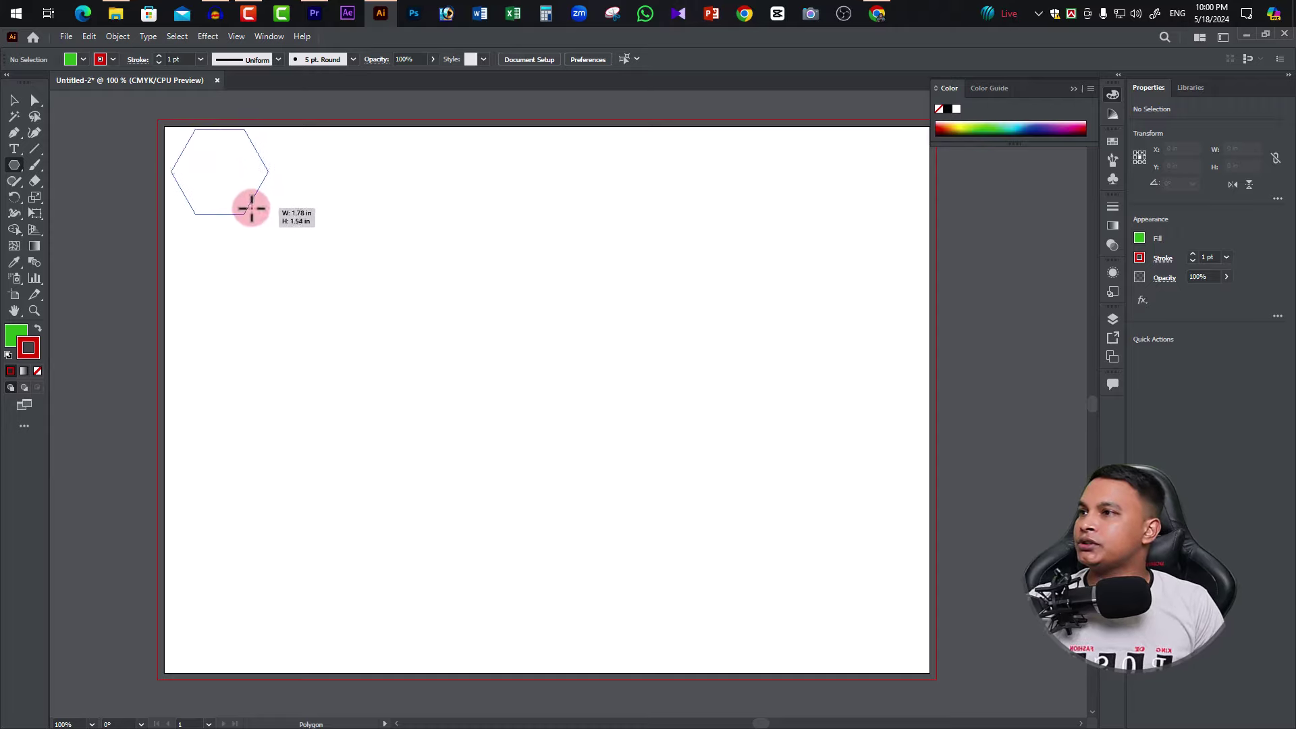
pyautogui.moveTo(258, 211); pyautogui.dragTo(249, 205)
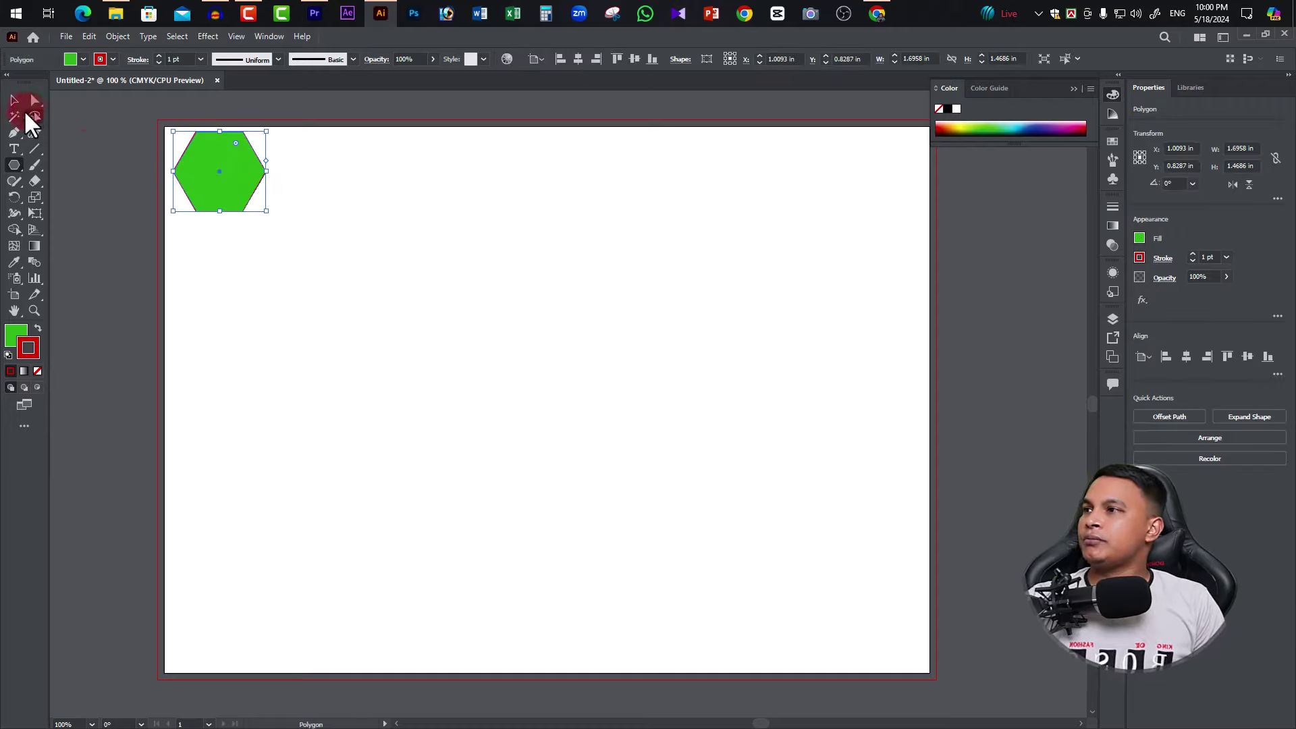
pyautogui.click(14, 100)
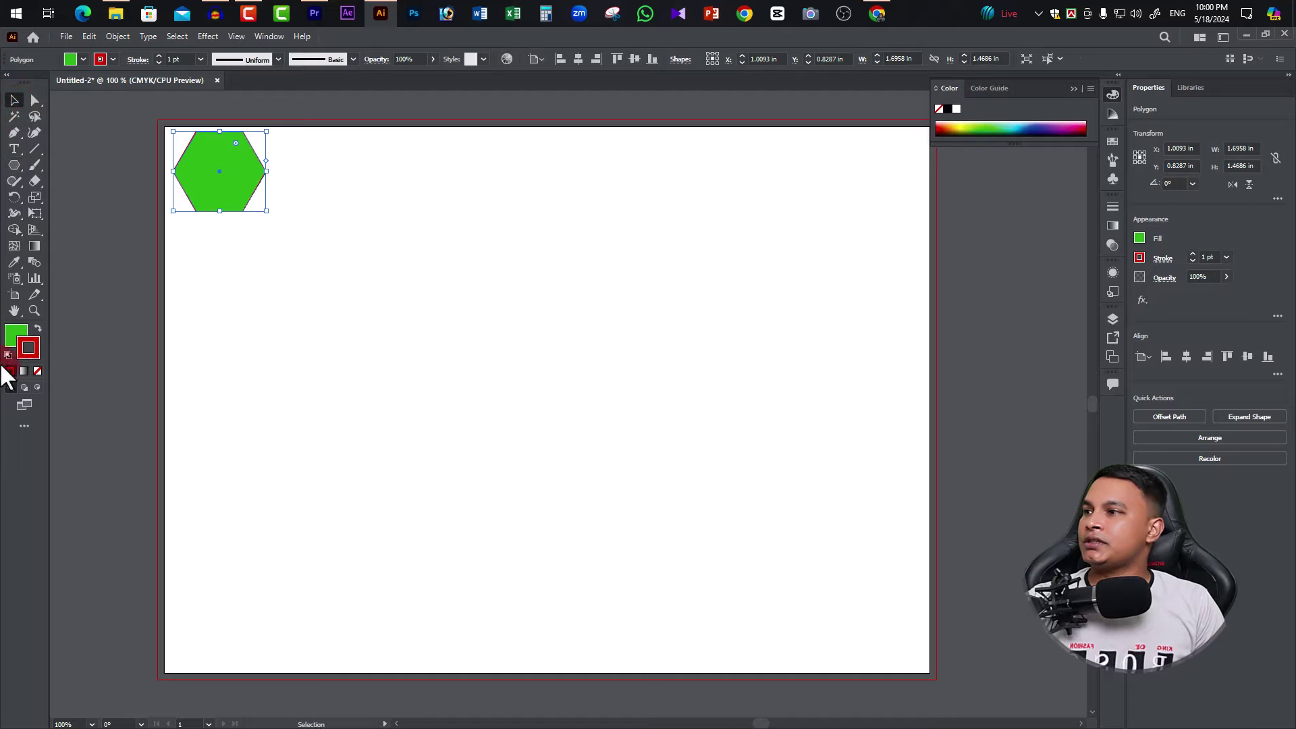
# Step: Change the hexagon's fill from green to white
pyautogui.doubleClick(20, 341)
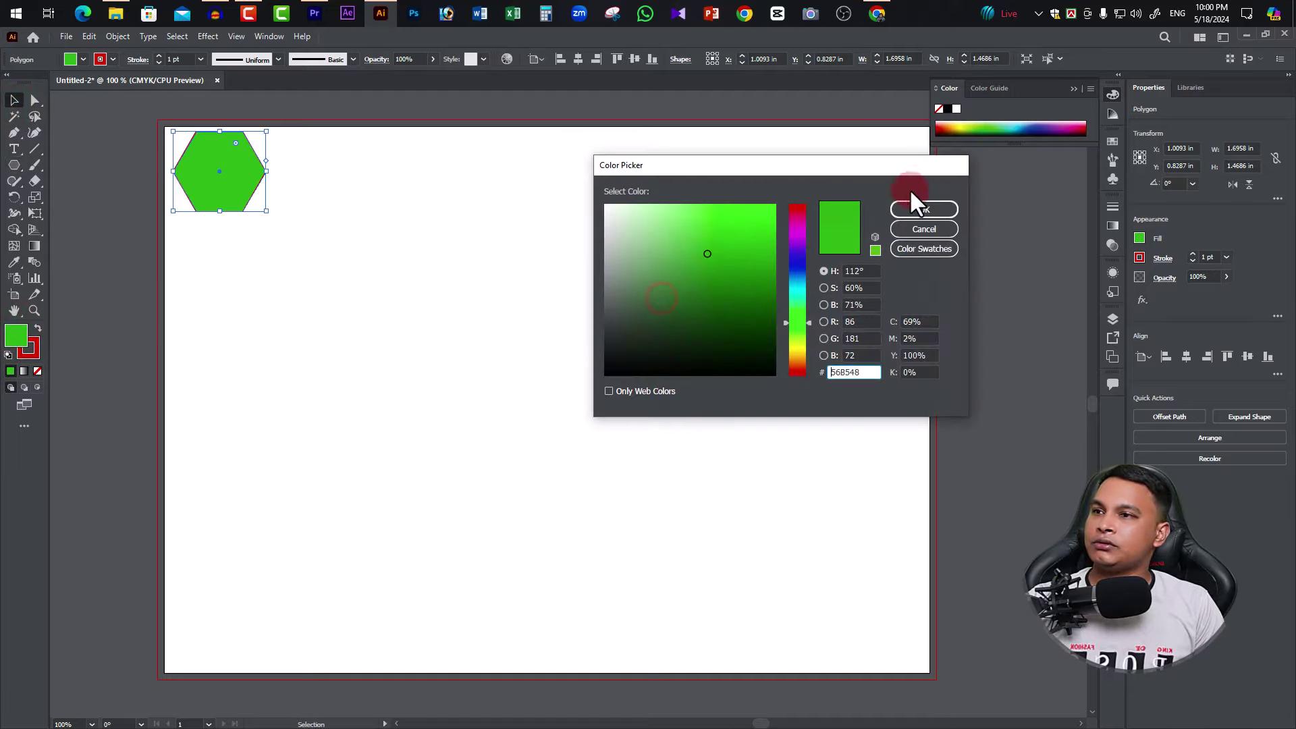
pyautogui.click(921, 210)
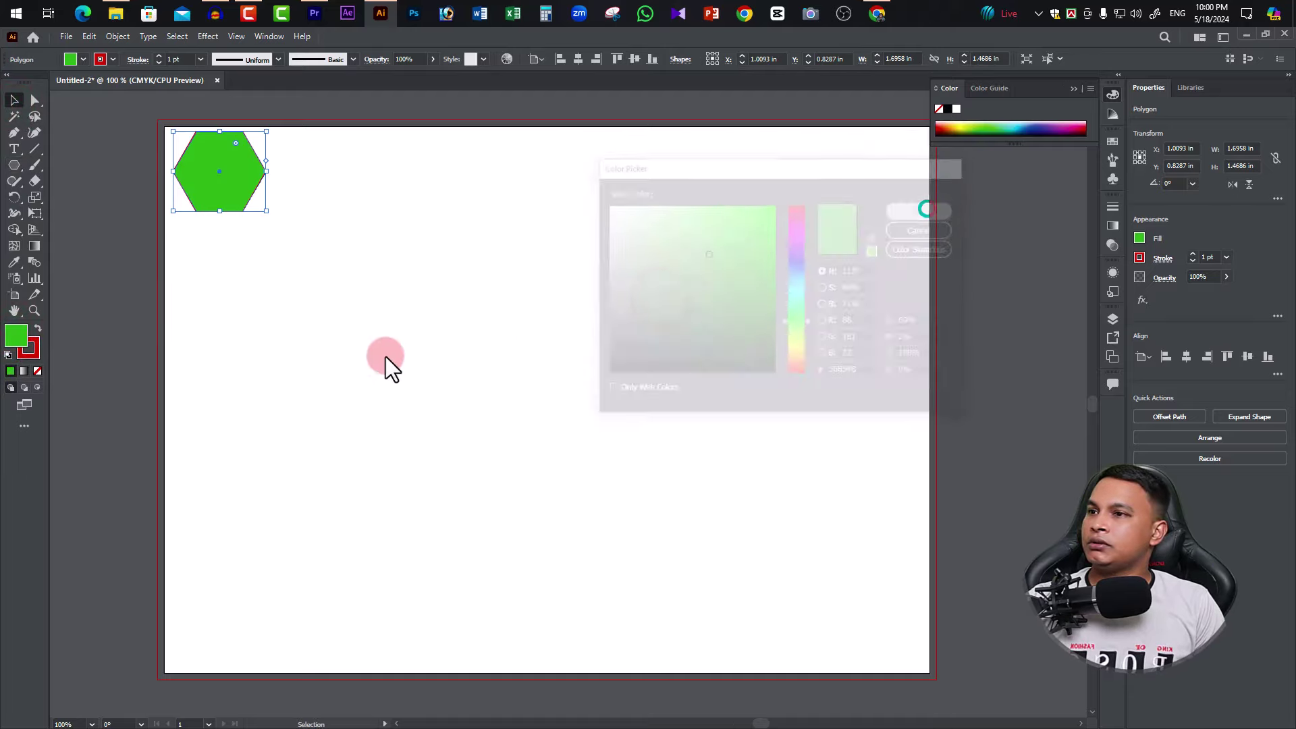
pyautogui.doubleClick(15, 334)
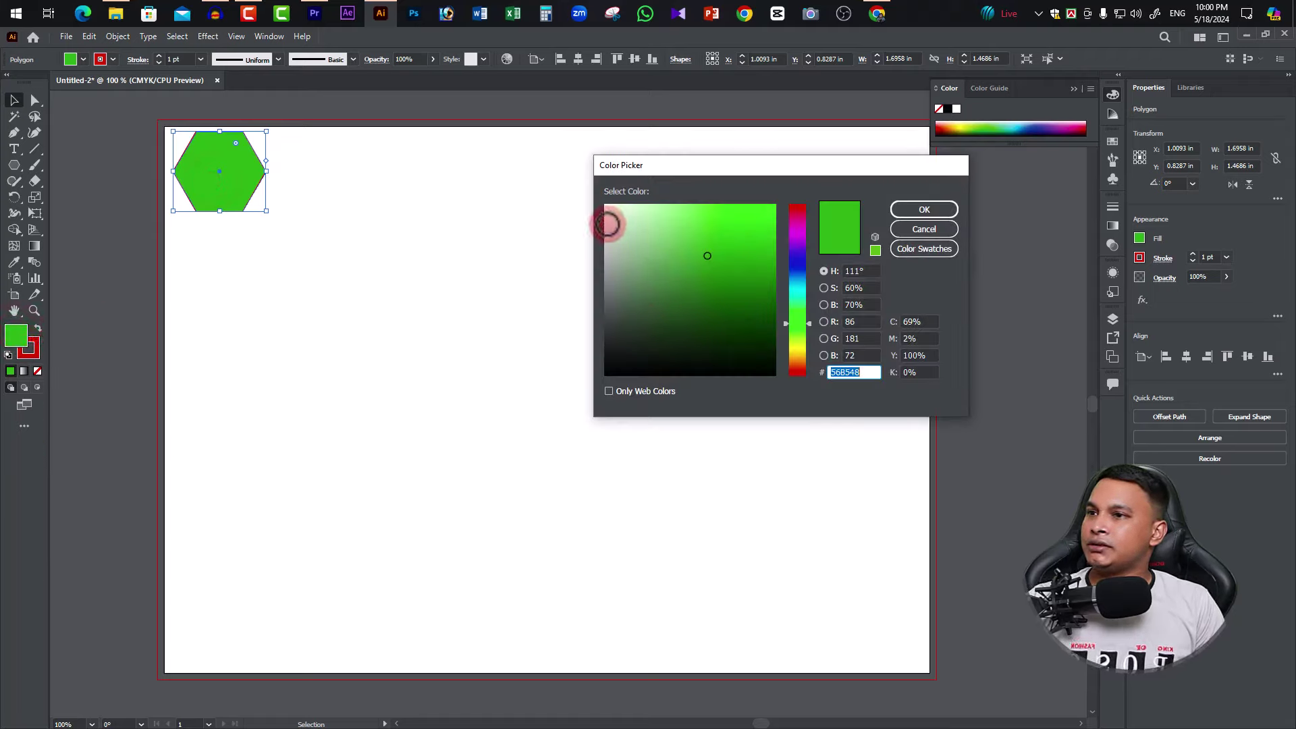
pyautogui.click(607, 209)
pyautogui.click(922, 210)
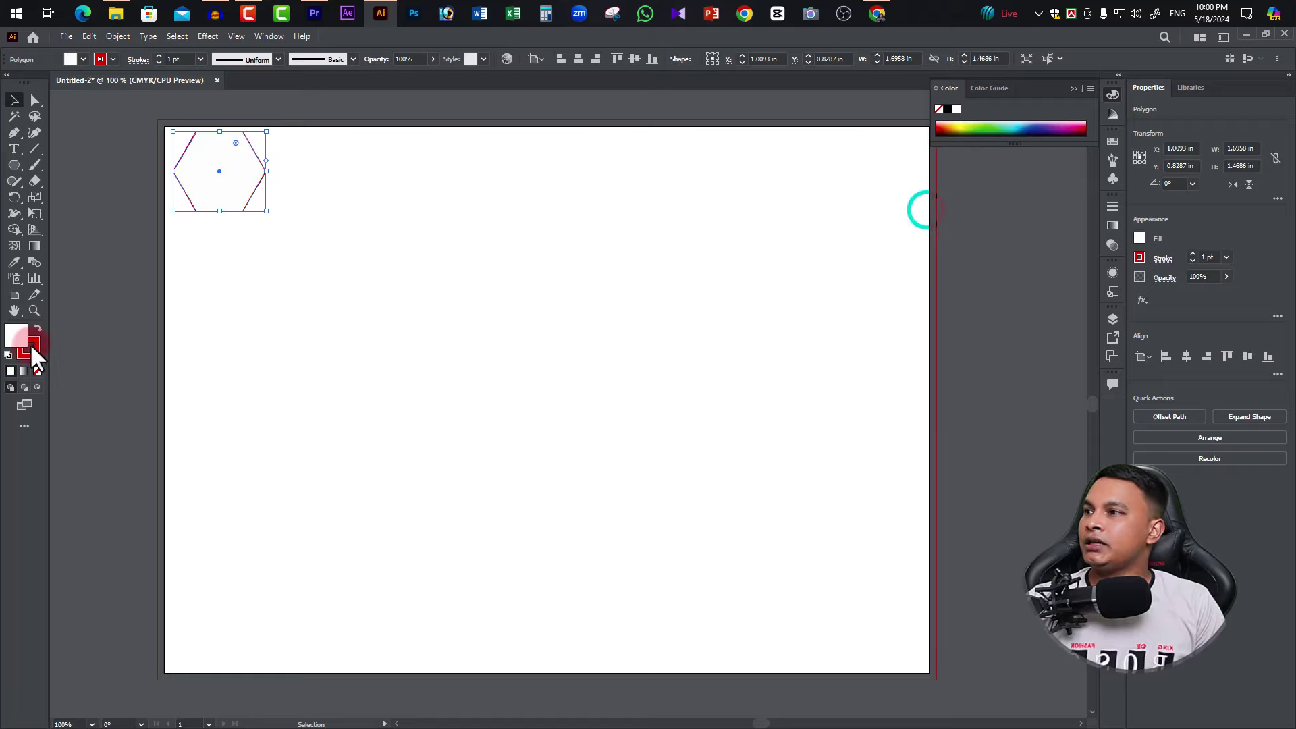
# Step: Give the hexagon a near-black #070203 outline and reselect it
pyautogui.doubleClick(31, 348)
pyautogui.click(722, 370)
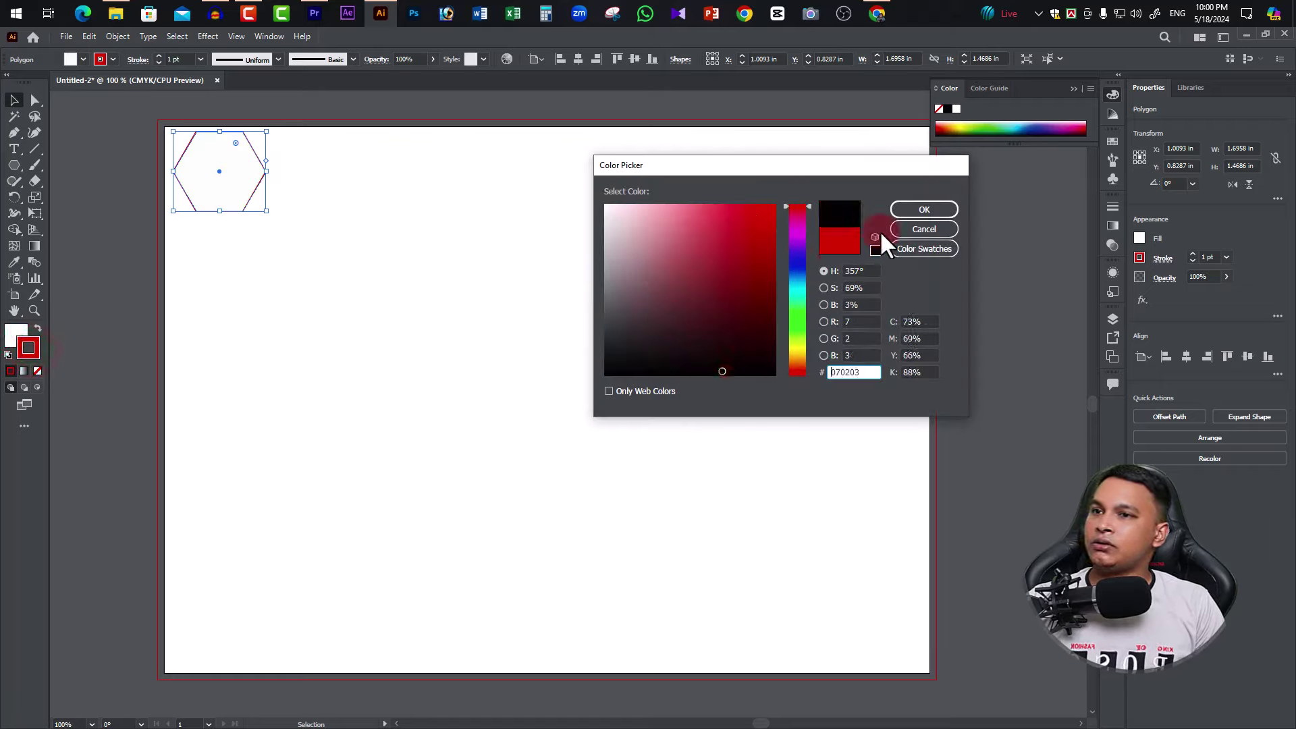
pyautogui.click(937, 206)
pyautogui.click(348, 232)
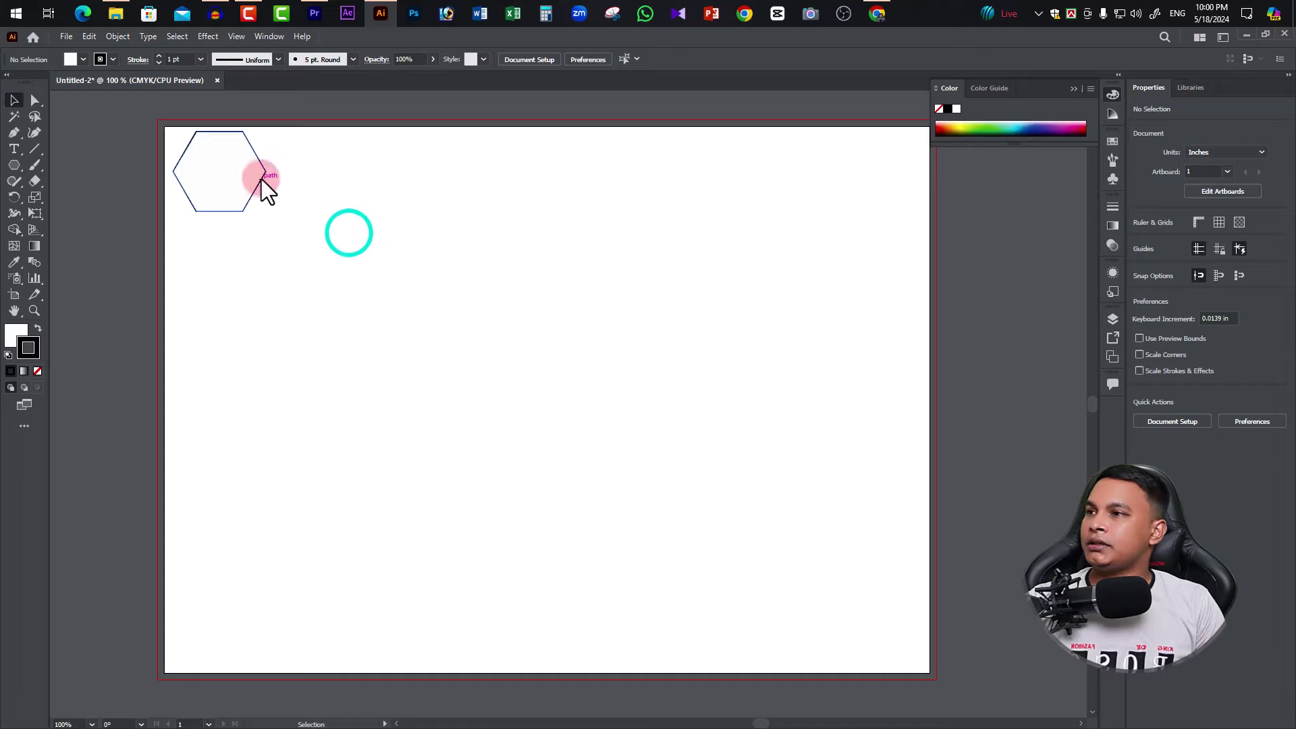
pyautogui.click(260, 176)
# Step: Scale the hexagon down to about 1 in by 0.87 in, then return to 100% zoom
pyautogui.hotkey('ctrl', '=')
pyautogui.moveTo(507, 463); pyautogui.dragTo(457, 370)
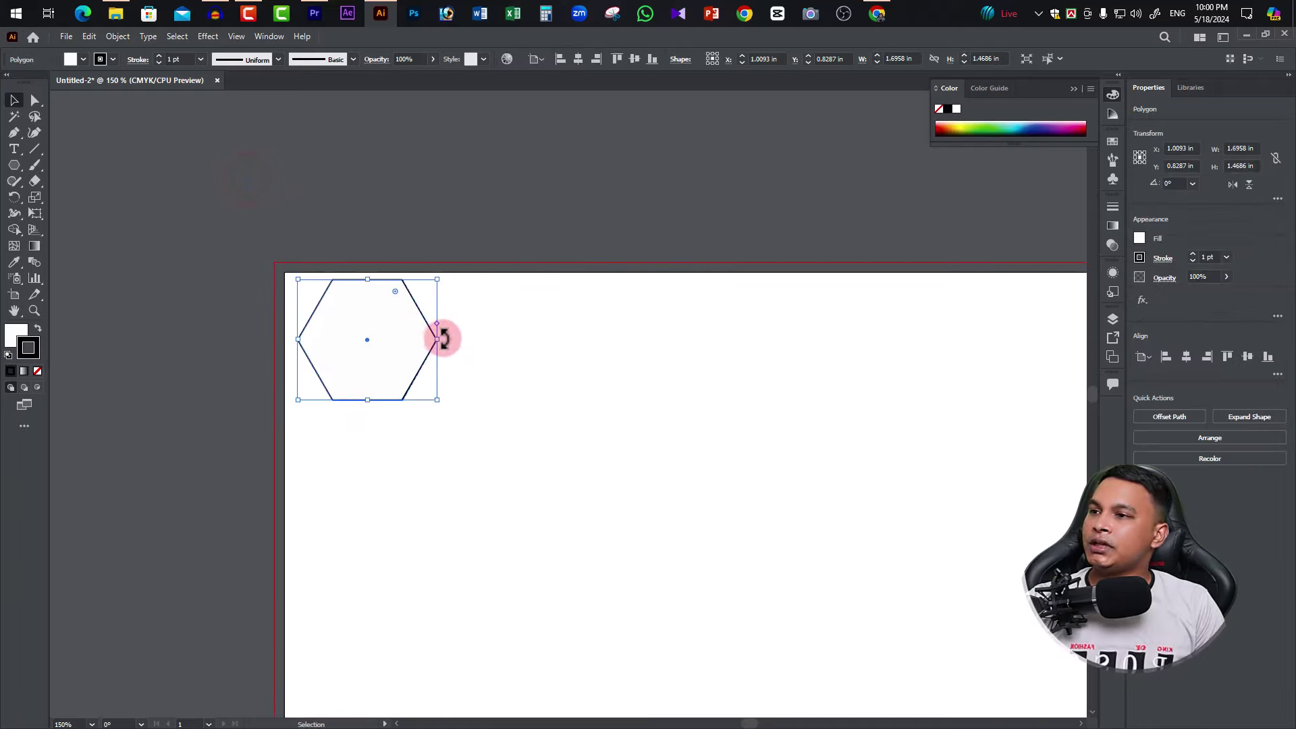
pyautogui.moveTo(439, 339)
pyautogui.mouseDown()
pyautogui.moveTo(380, 339)
pyautogui.moveTo(400, 361)
pyautogui.mouseUp()
pyautogui.click(538, 505)
pyautogui.keyDown('ctrl'); pyautogui.keyDown('alt'); pyautogui.click(541, 428); pyautogui.keyUp('alt'); pyautogui.keyUp('ctrl')
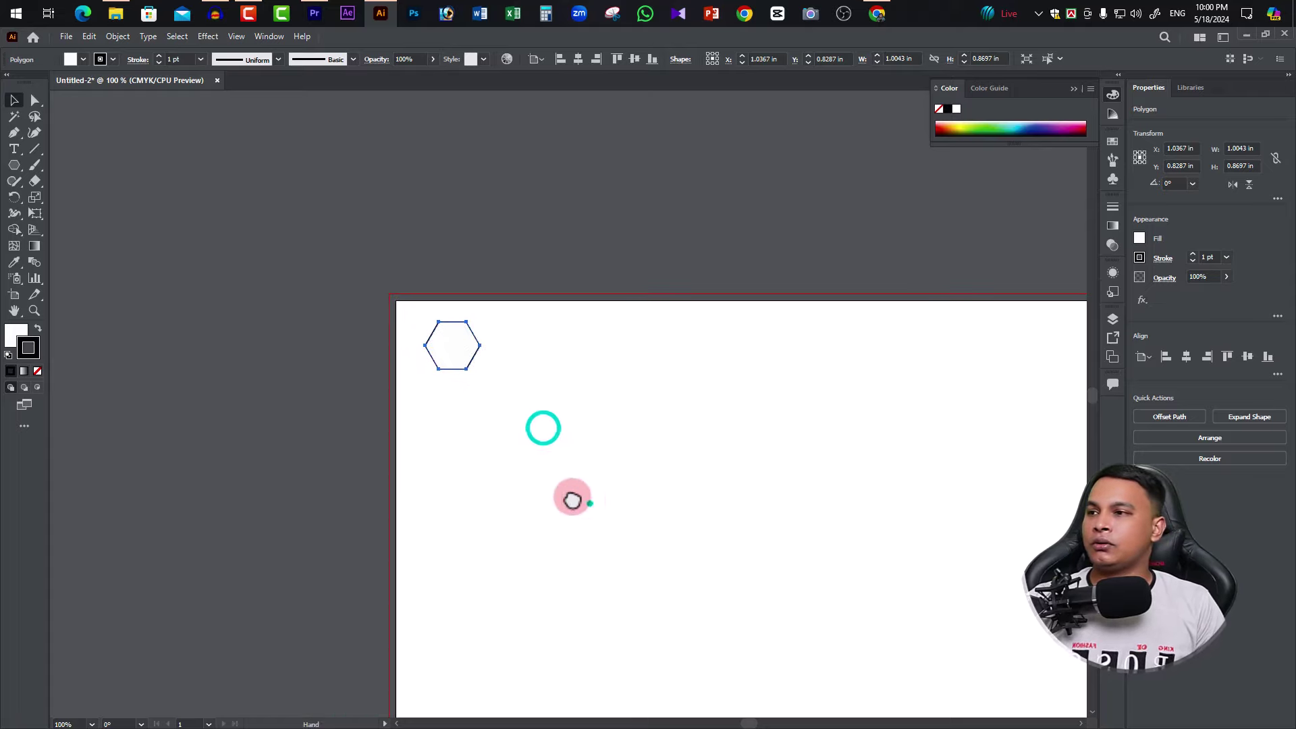
pyautogui.moveTo(573, 497); pyautogui.dragTo(445, 422)
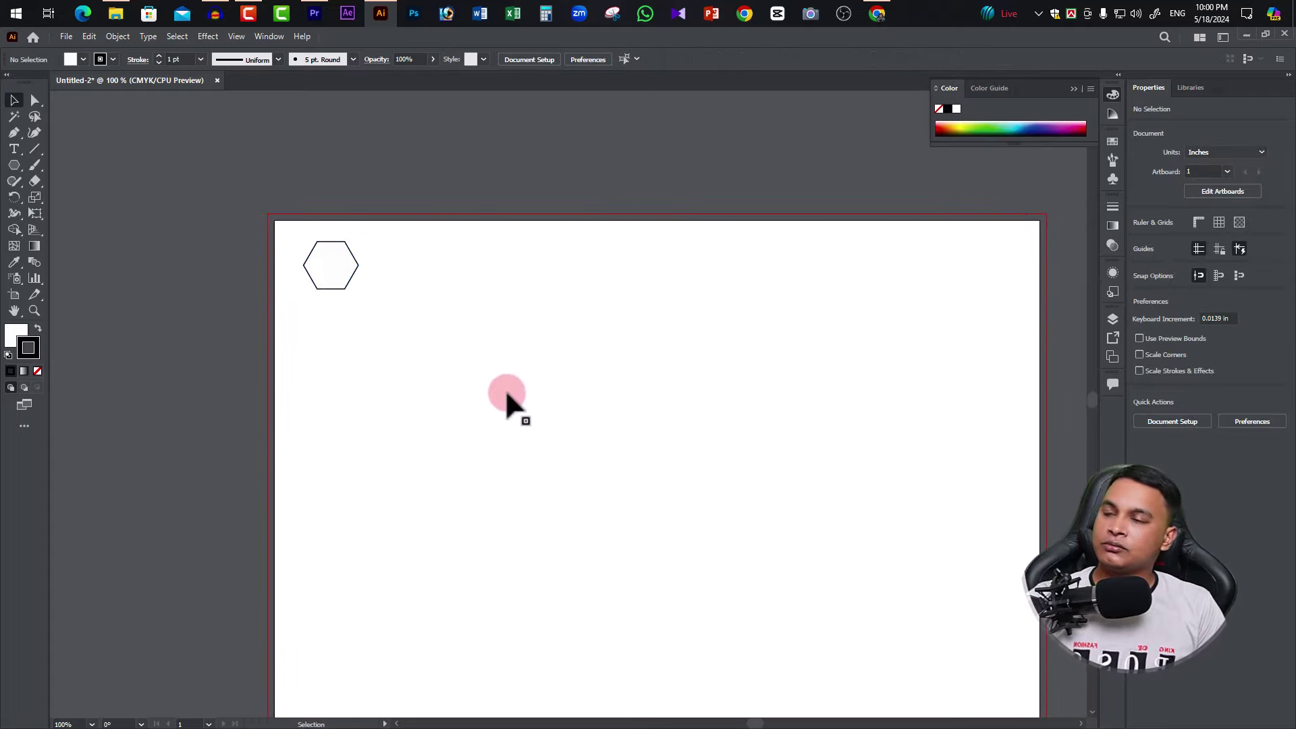
pyautogui.click(351, 272)
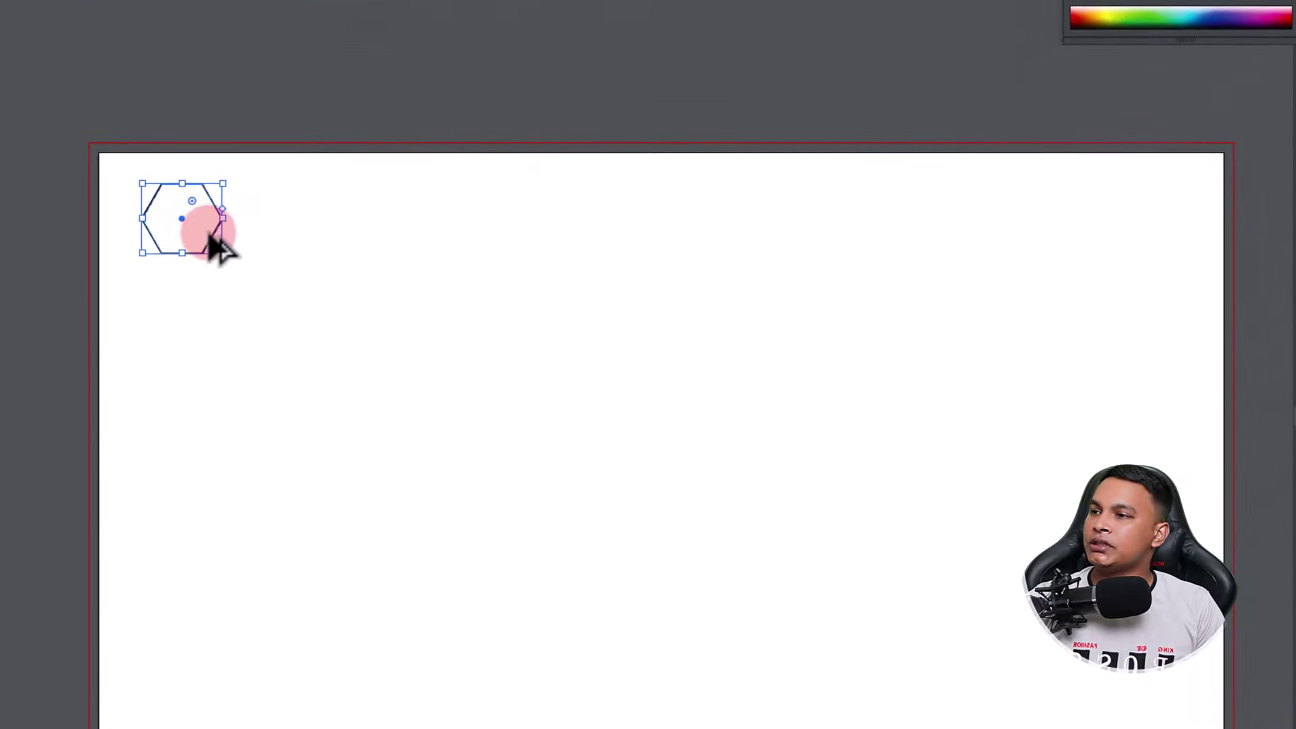
# Step: Copy the hexagon straight down and repeat with Ctrl+D into a ten-hexagon column, then select it
pyautogui.moveTo(212, 239); pyautogui.dragTo(218, 316)
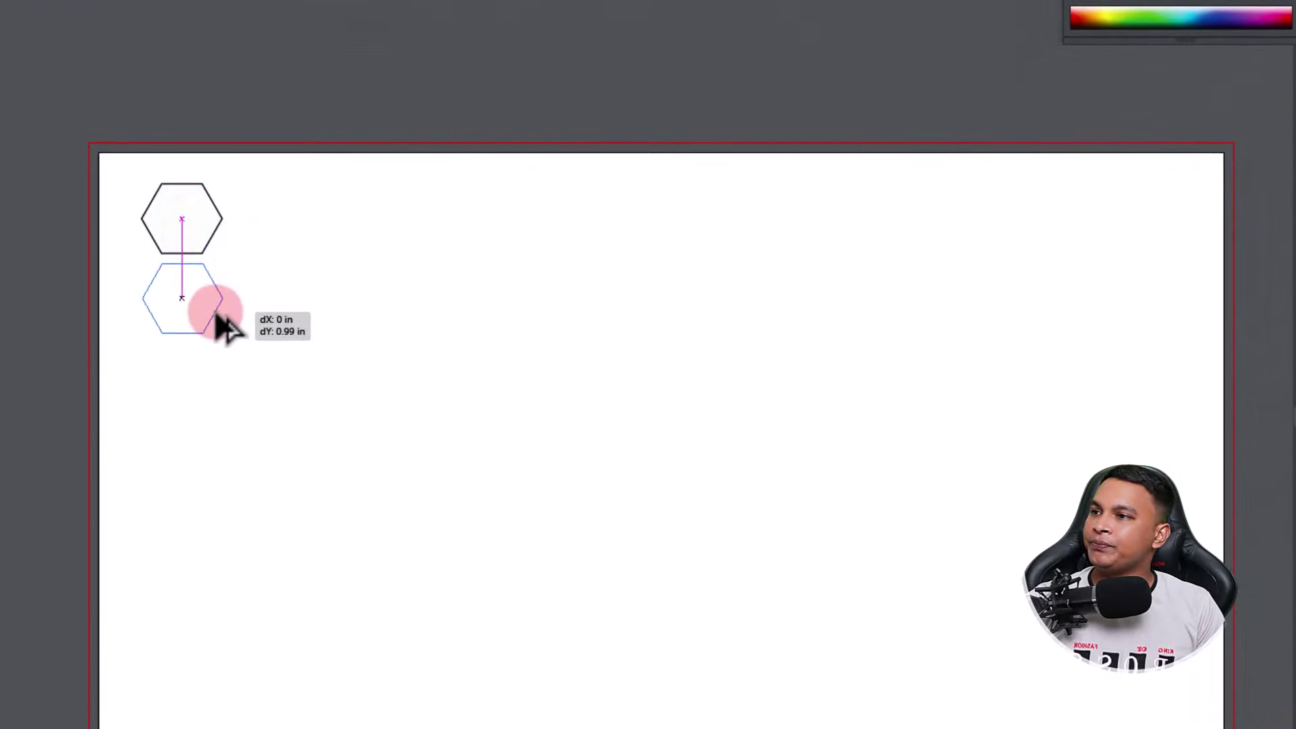
pyautogui.moveTo(217, 315); pyautogui.dragTo(218, 316)
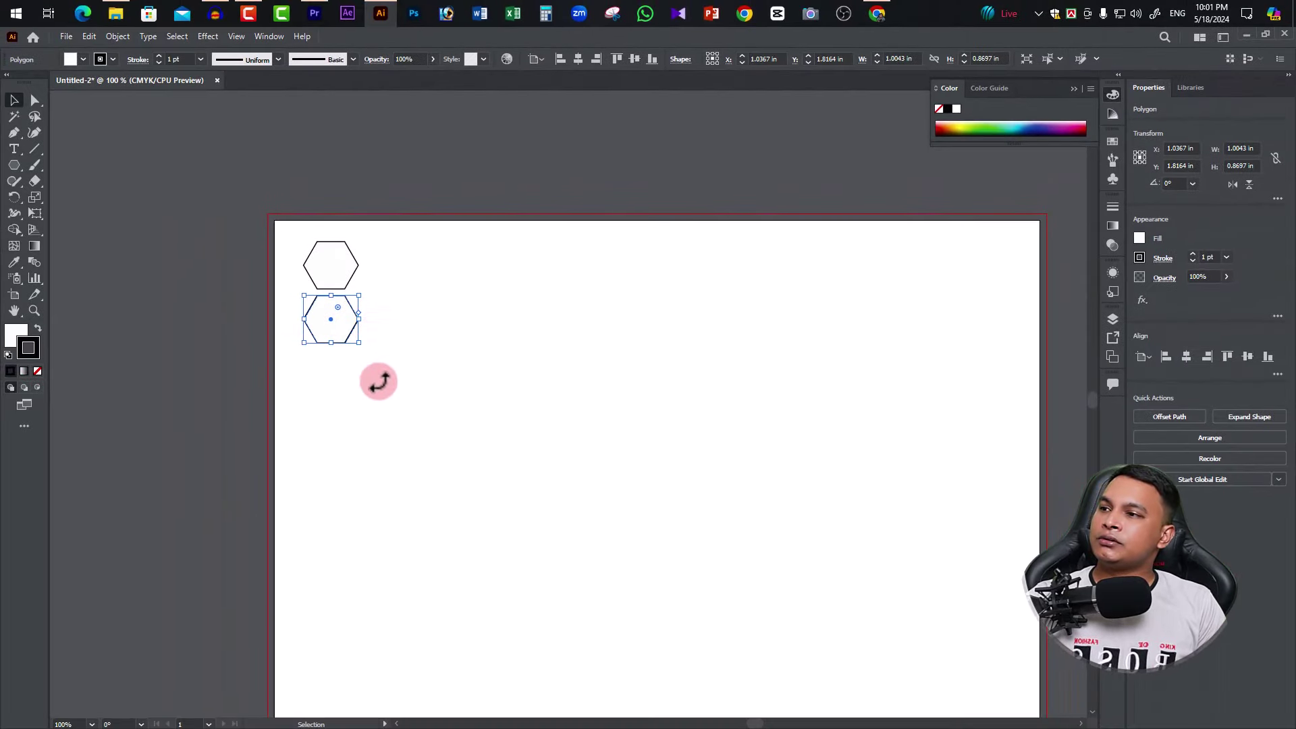
pyautogui.scroll(-2, 425, 351)
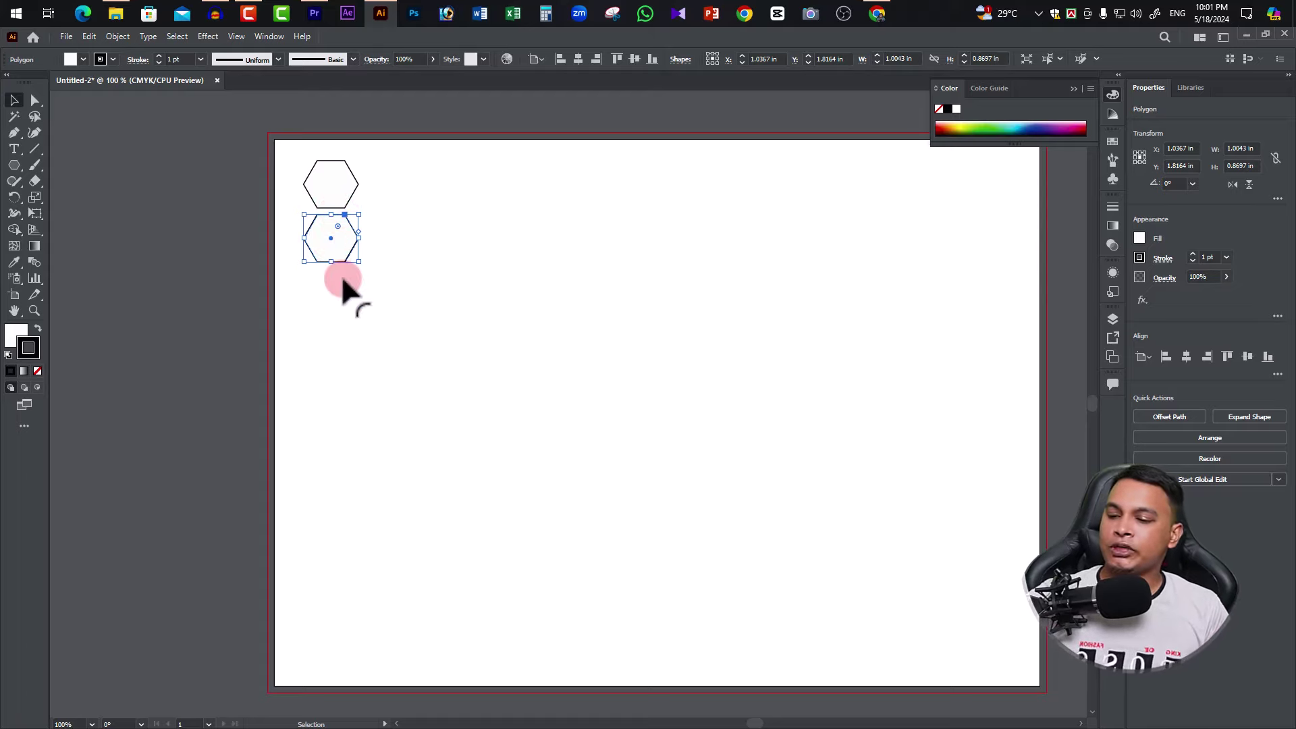
pyautogui.press('a')
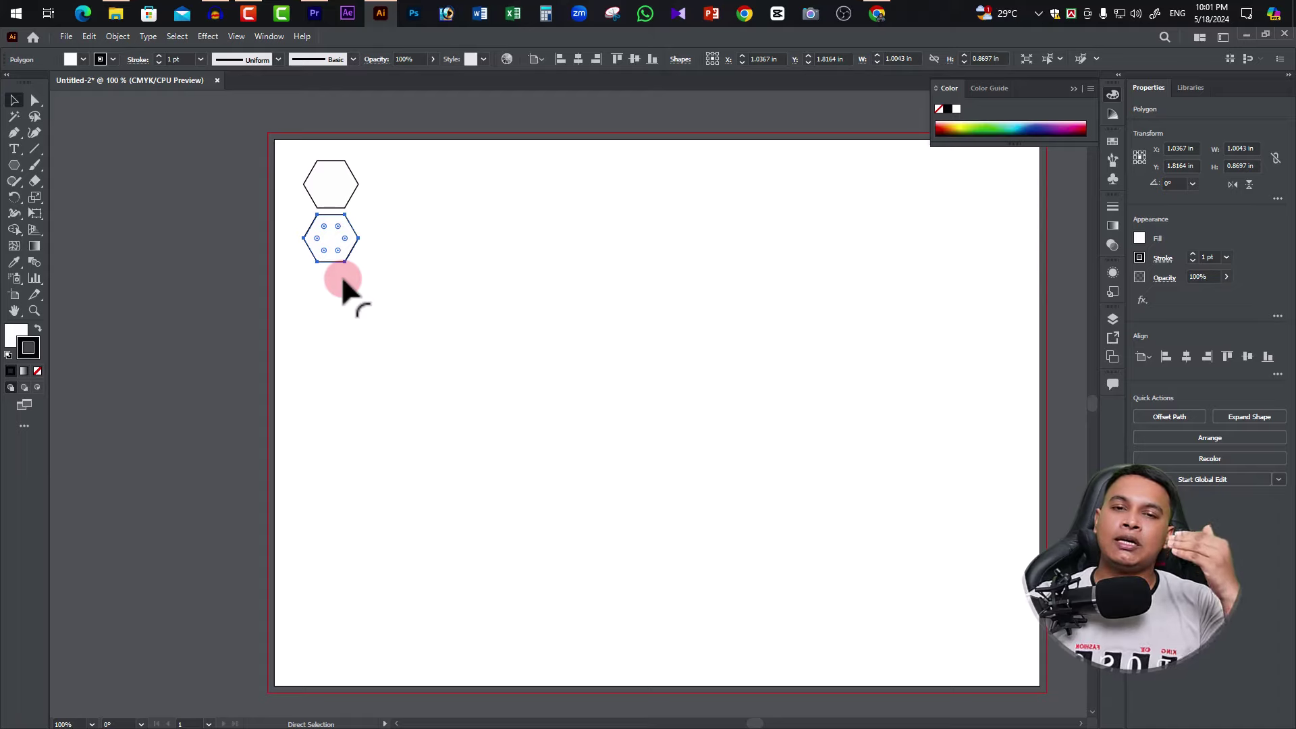
pyautogui.hotkey('ctrl', 'd')
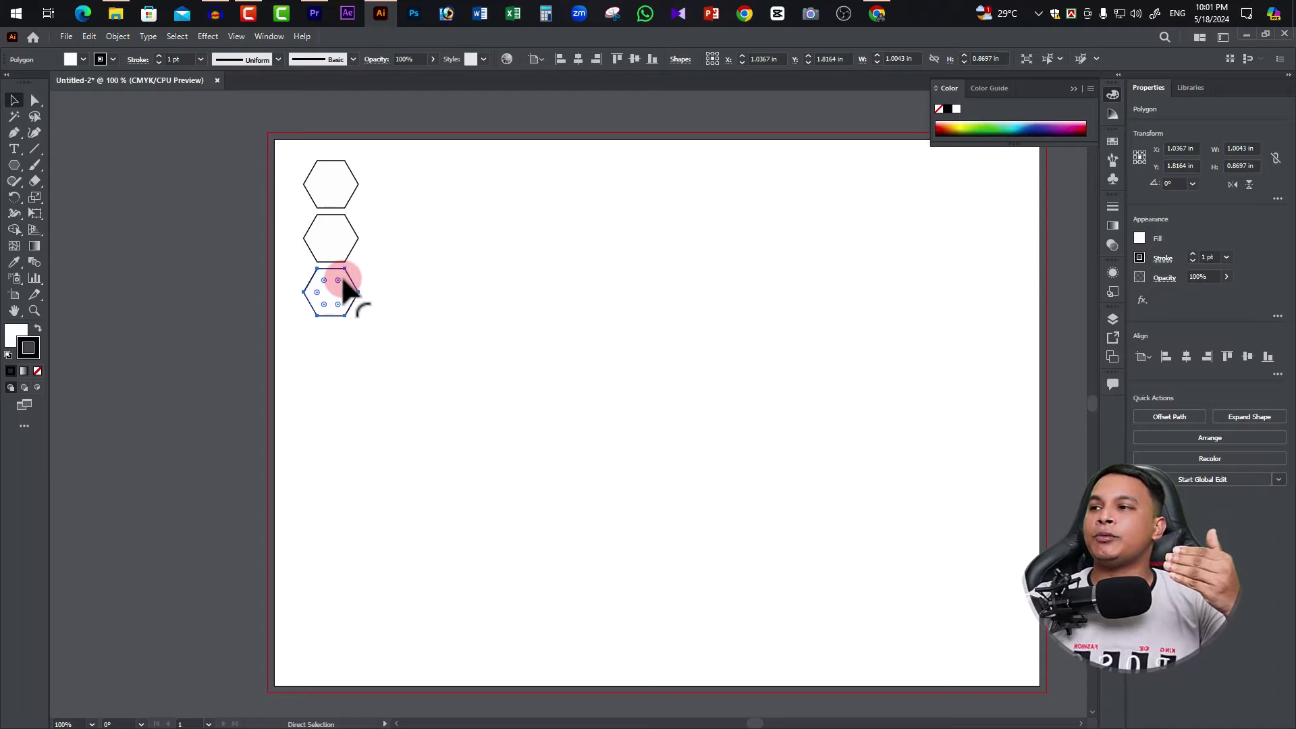
pyautogui.hotkey('ctrl', 'd')
pyautogui.hotkey('ctrl', 'd')
pyautogui.hotkey('ctrl', 'd')
pyautogui.hotkey('ctrl', 'd')
pyautogui.hotkey('ctrl', 'd')
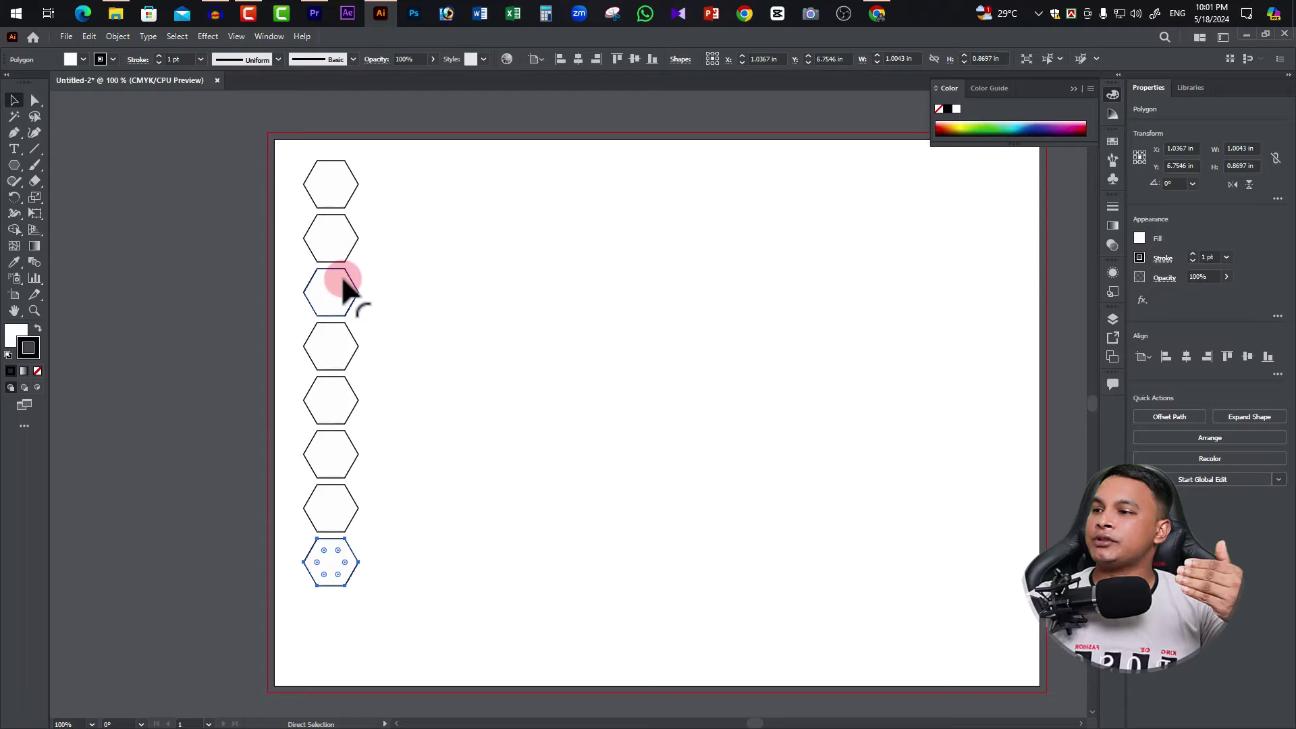
pyautogui.hotkey('ctrl', 'd')
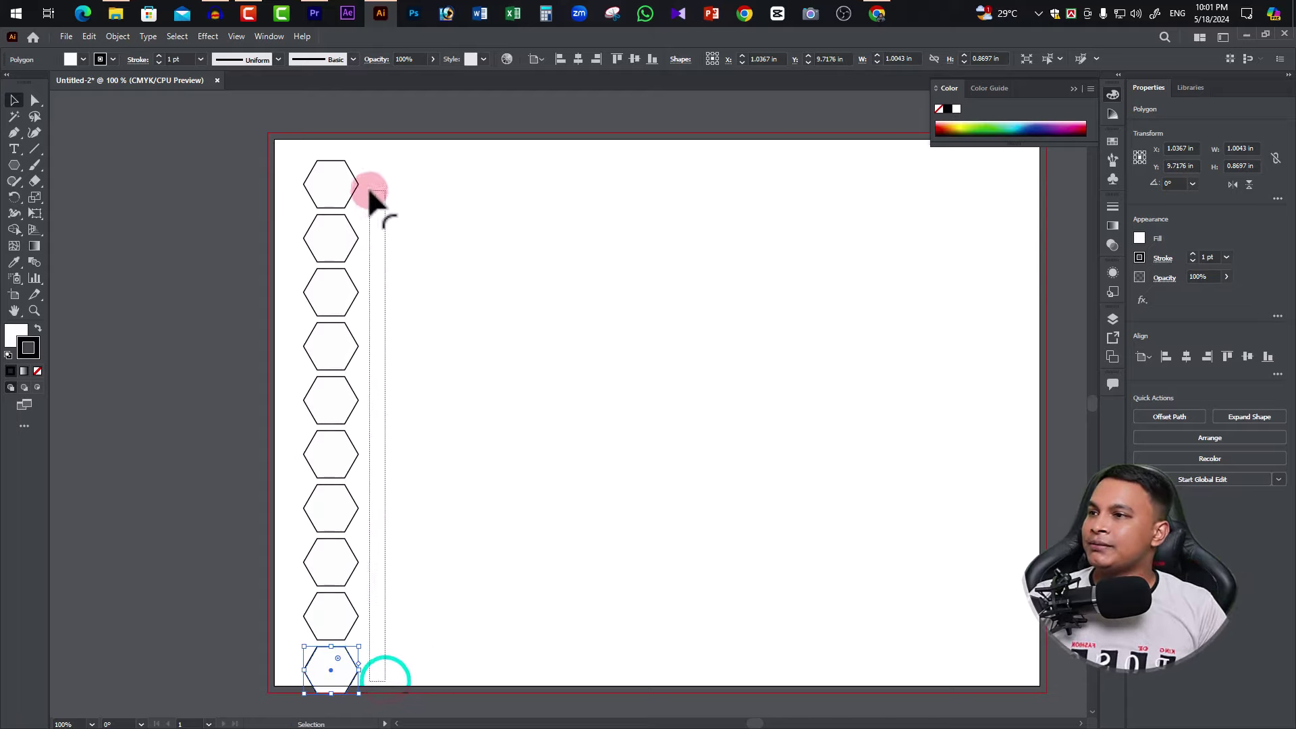
pyautogui.moveTo(384, 378); pyautogui.dragTo(309, 145)
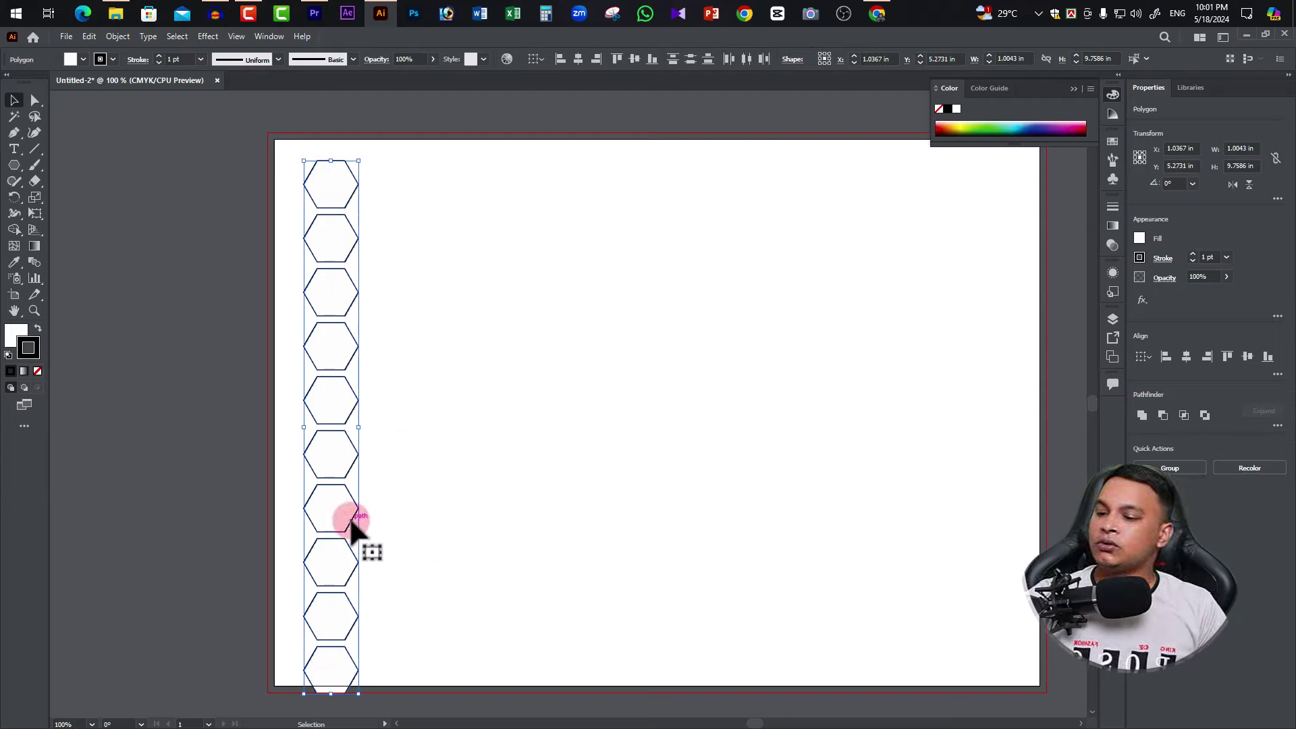
# Step: Copy the column rightward into the gaps, repeating with Ctrl+D to fill about ten columns
pyautogui.moveTo(349, 525); pyautogui.dragTo(411, 525)
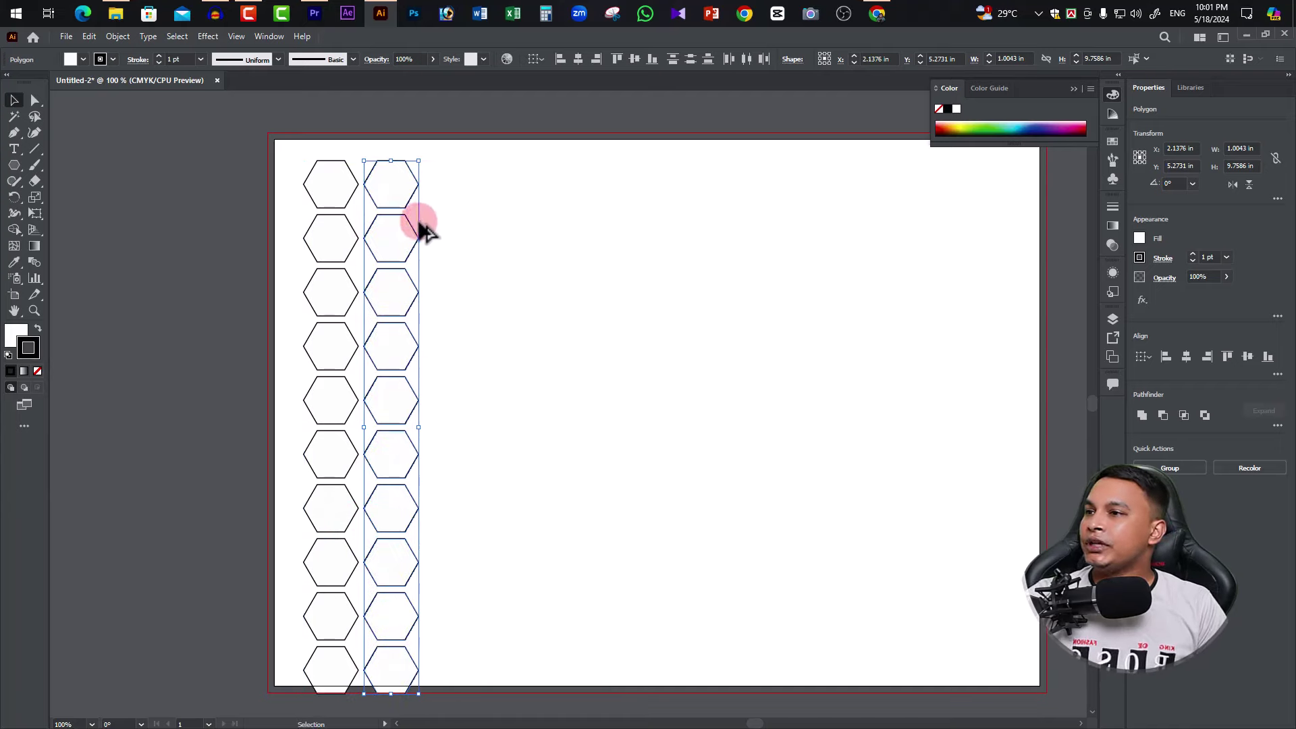
pyautogui.moveTo(414, 231); pyautogui.dragTo(399, 204)
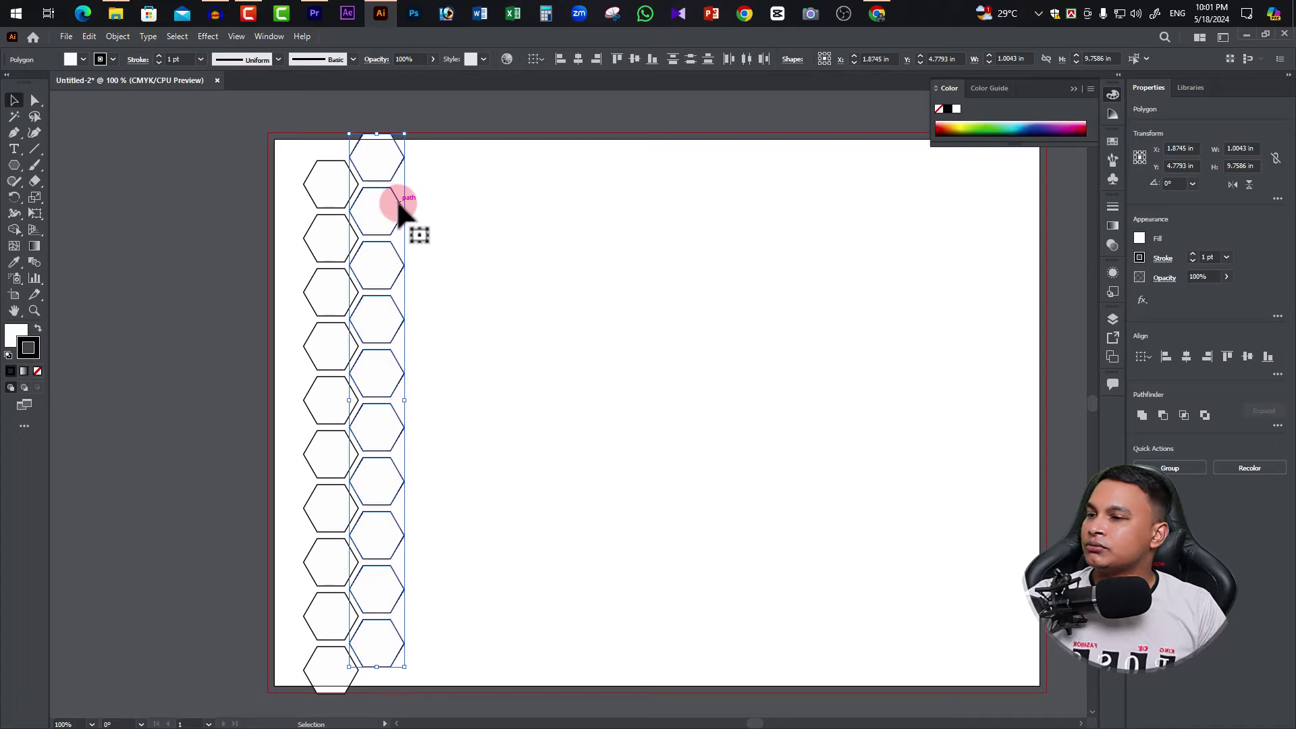
pyautogui.click(511, 328)
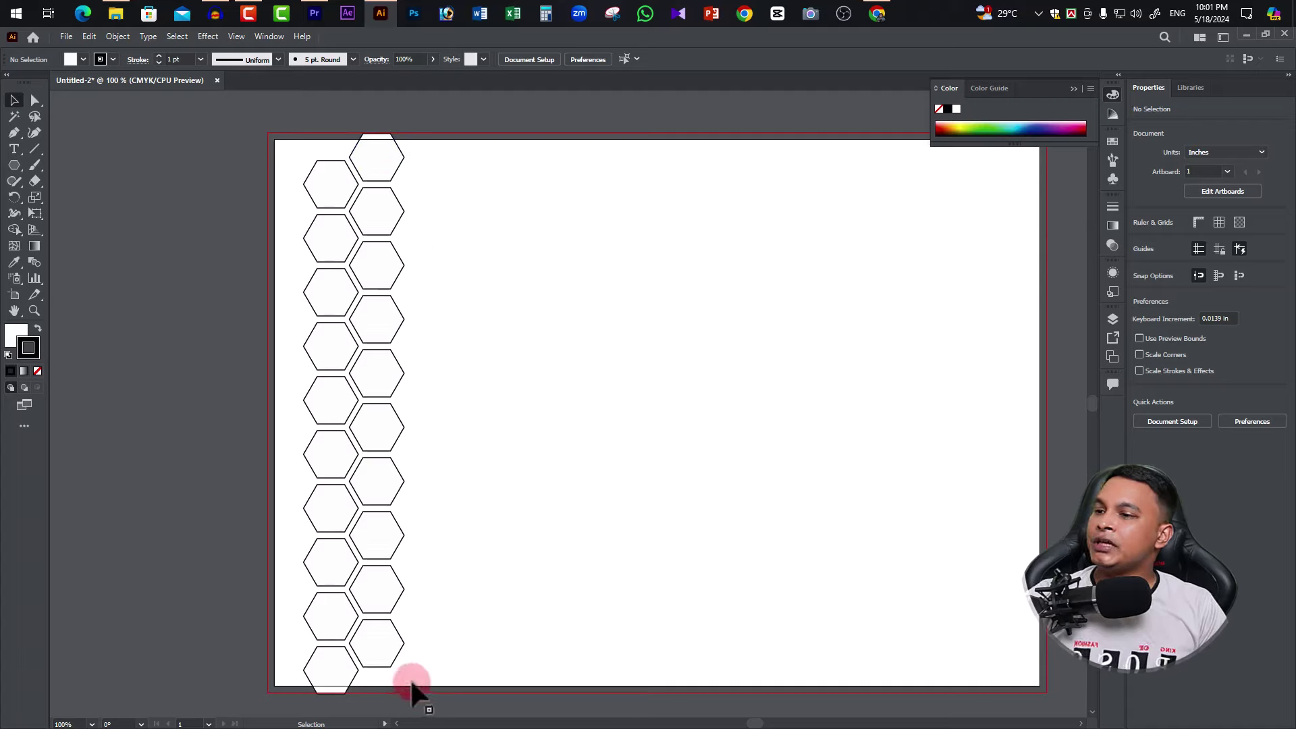
pyautogui.moveTo(413, 681); pyautogui.dragTo(274, 122)
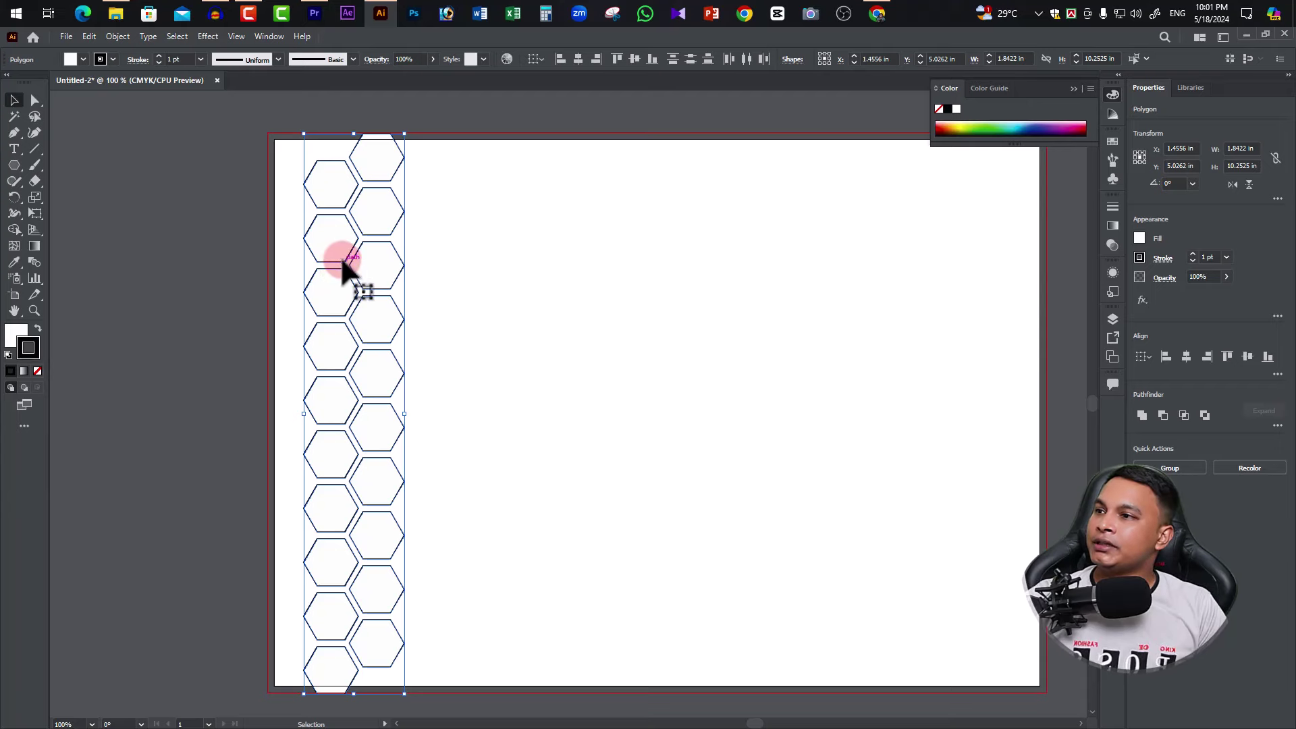
pyautogui.moveTo(340, 258); pyautogui.dragTo(434, 265)
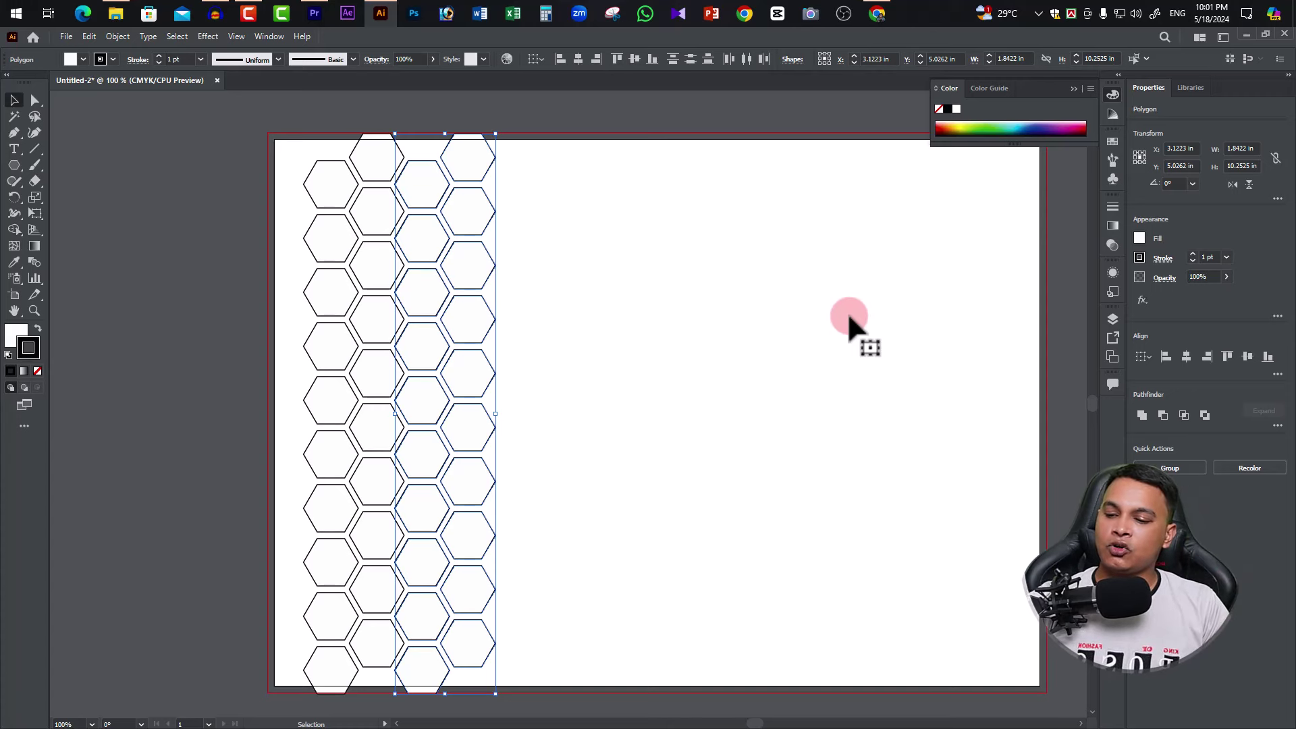
pyautogui.hotkey('ctrl', 'd')
pyautogui.hotkey('ctrl', 'd')
pyautogui.hotkey('ctrl', 'd')
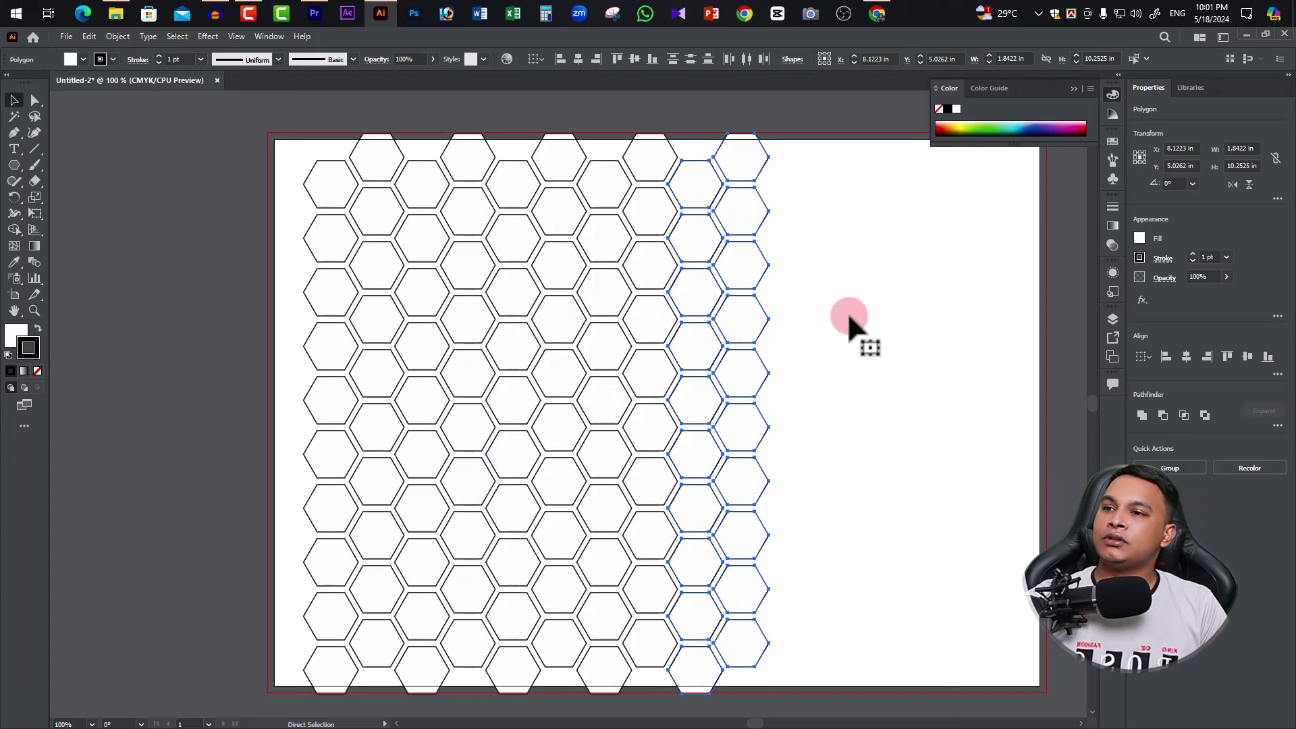
pyautogui.hotkey('ctrl', 'd')
pyautogui.hotkey('ctrl', 'd')
pyautogui.hotkey('ctrl', 'd')
pyautogui.hotkey('ctrl', 'd')
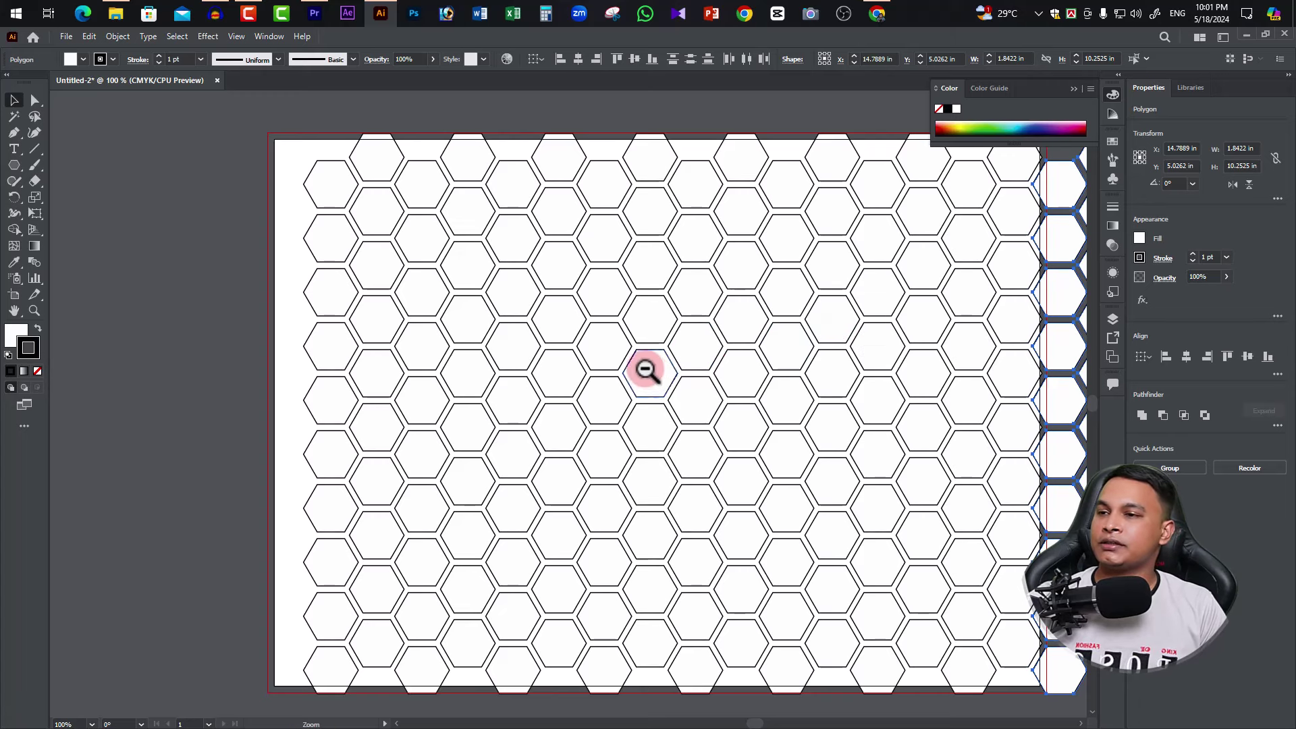
# Step: Zoom out to frame the whole hexagon honeycomb
pyautogui.keyDown('ctrl'); pyautogui.keyDown('alt'); pyautogui.click(646, 370); pyautogui.keyUp('alt'); pyautogui.keyUp('ctrl')
pyautogui.click(742, 547)
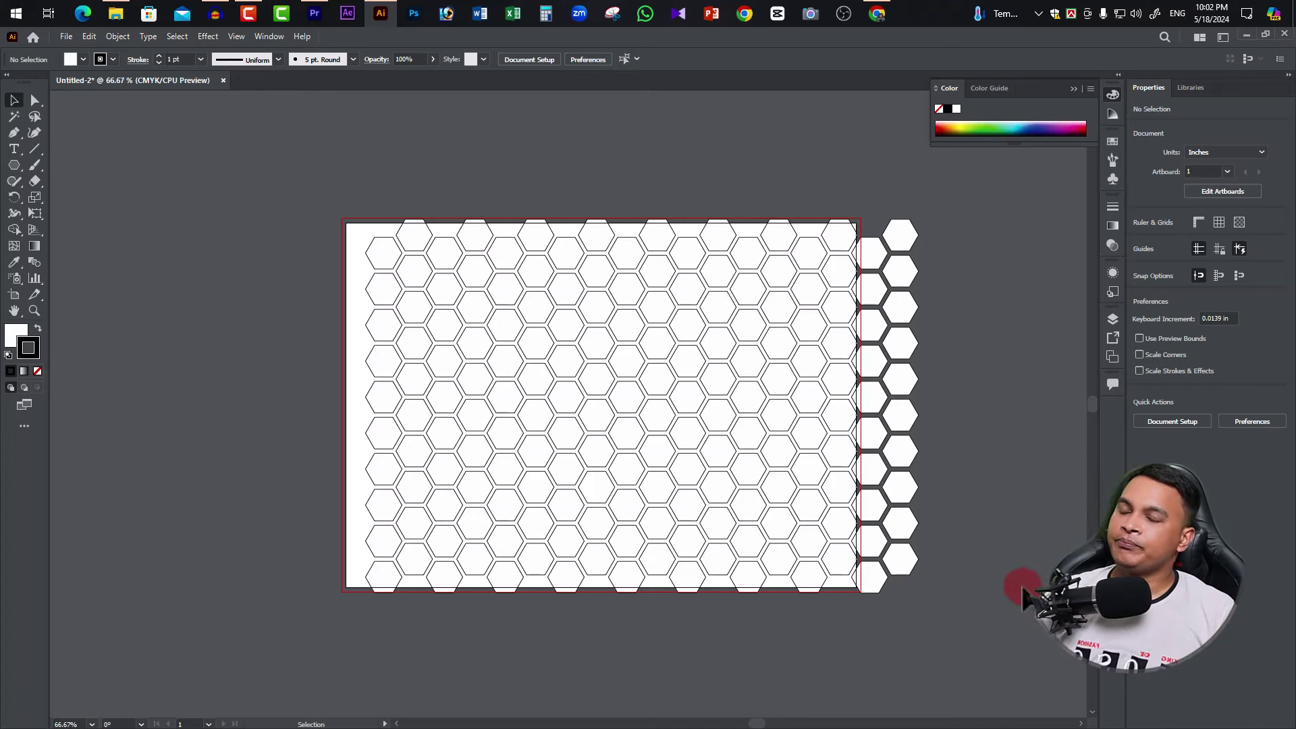
pyautogui.press('z')
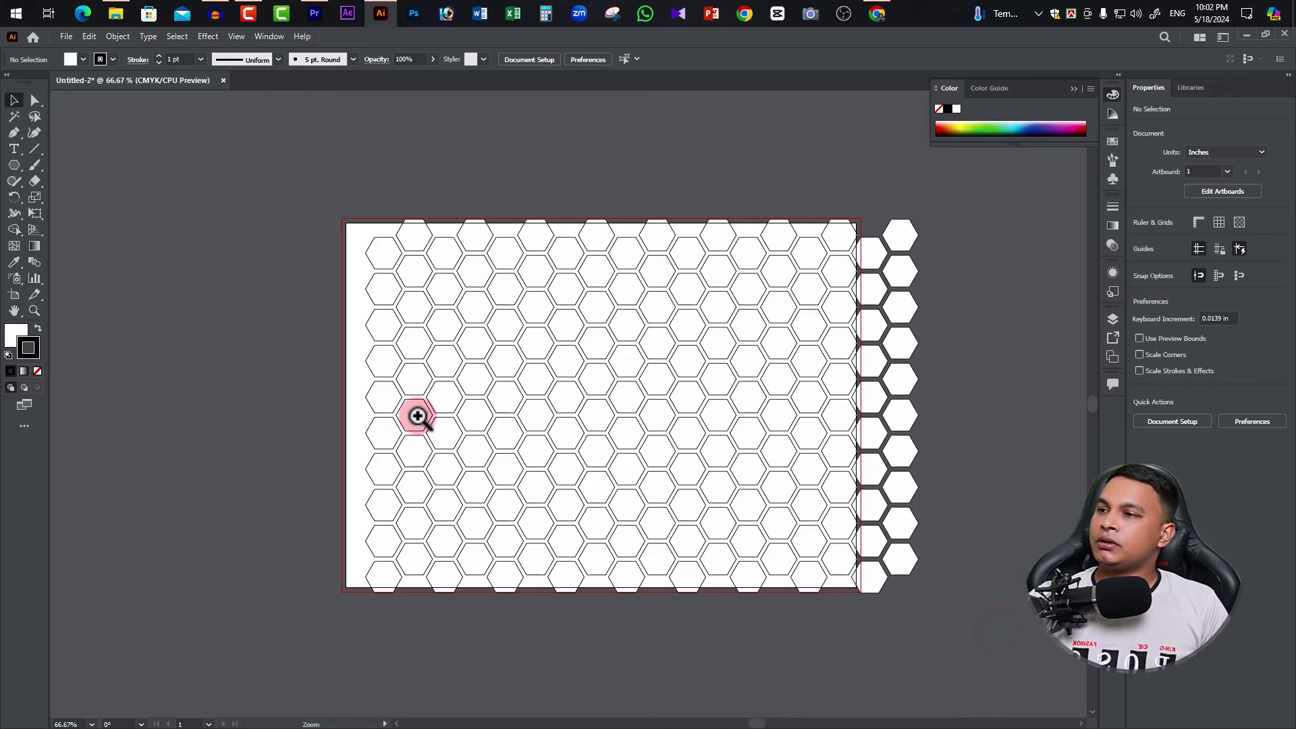
pyautogui.click(417, 416)
pyautogui.keyDown('alt'); pyautogui.click(588, 482); pyautogui.keyUp('alt')
pyautogui.press('v')
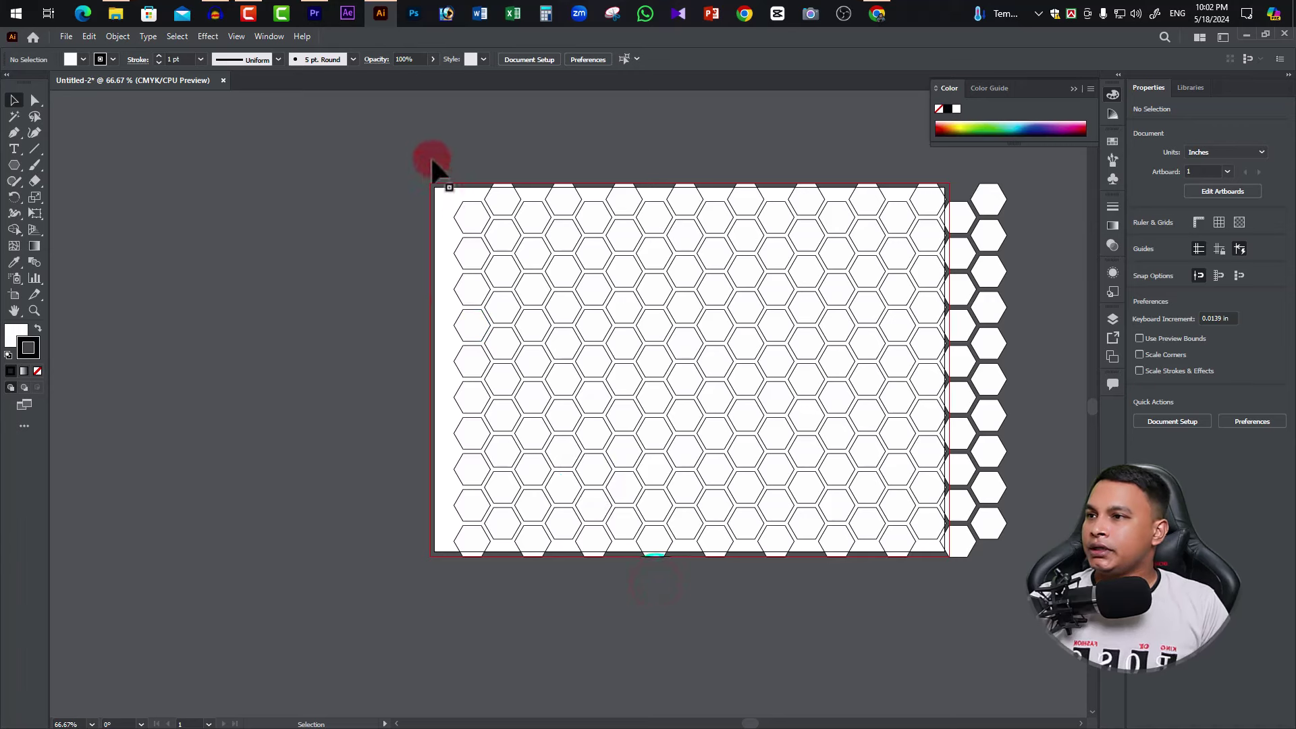
# Step: Select the grid, then move one hexagon to confirm each is separate, and deselect
pyautogui.moveTo(432, 162); pyautogui.dragTo(480, 564)
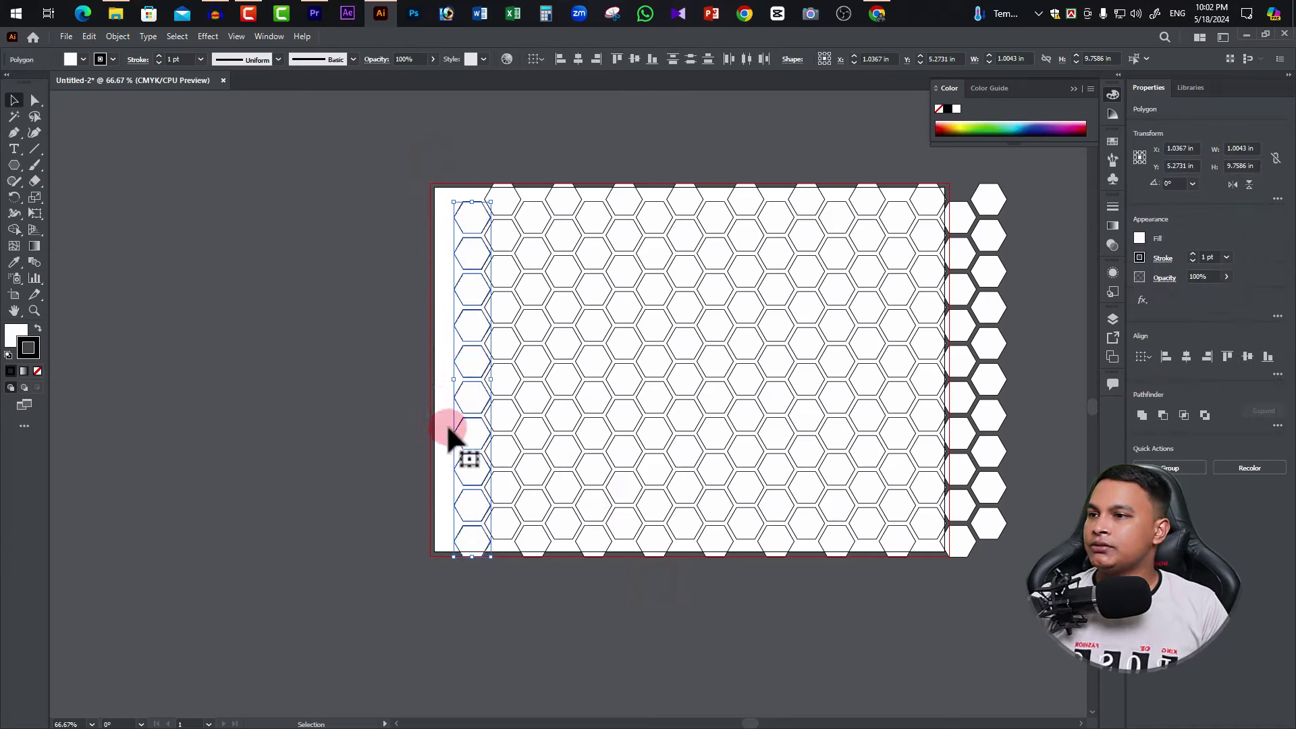
pyautogui.moveTo(462, 346); pyautogui.dragTo(459, 362)
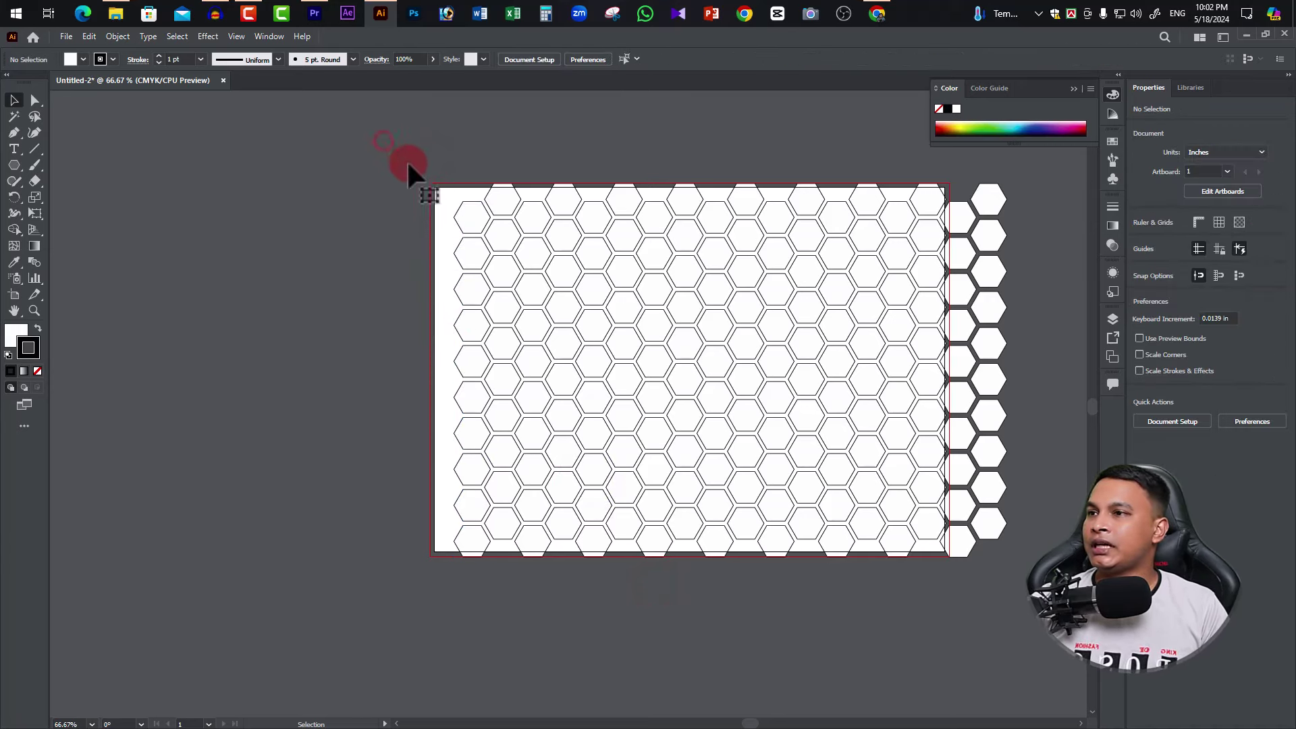
pyautogui.moveTo(393, 189)
pyautogui.mouseDown()
pyautogui.moveTo(480, 573)
pyautogui.moveTo(478, 561)
pyautogui.mouseUp()
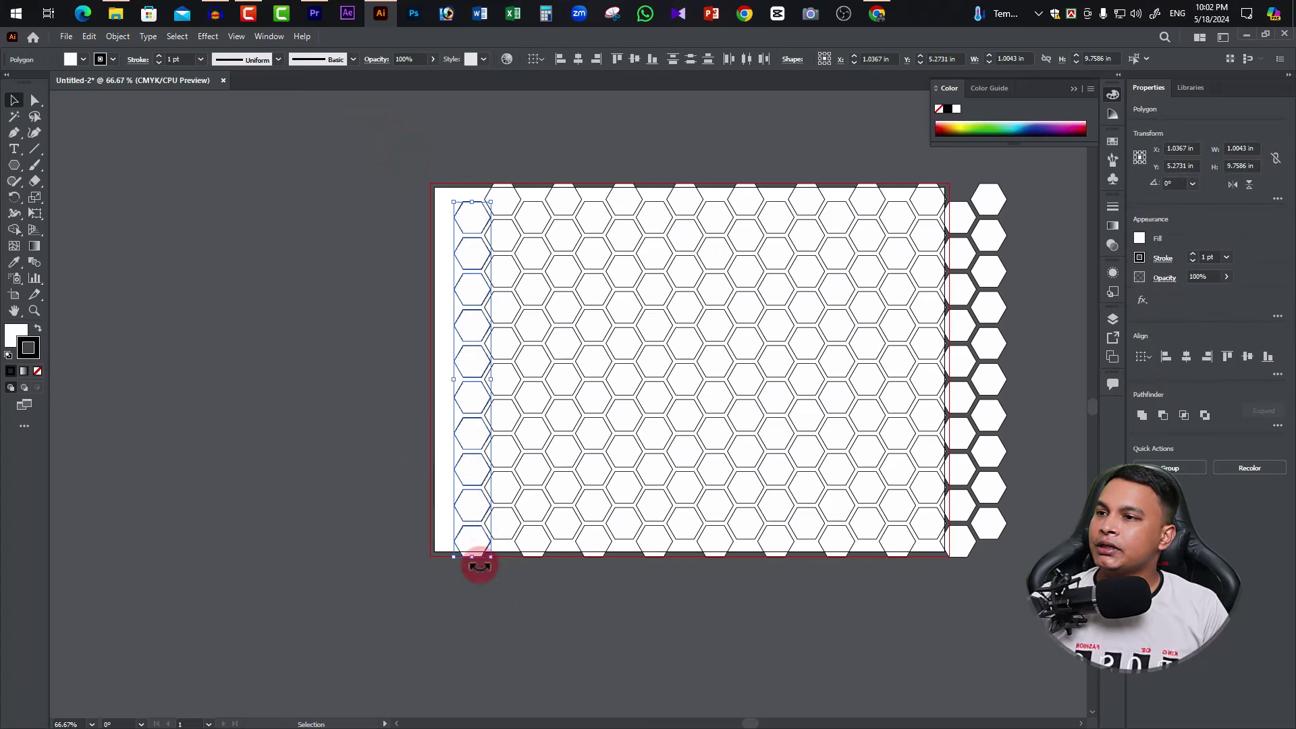
pyautogui.moveTo(424, 174); pyautogui.dragTo(958, 557)
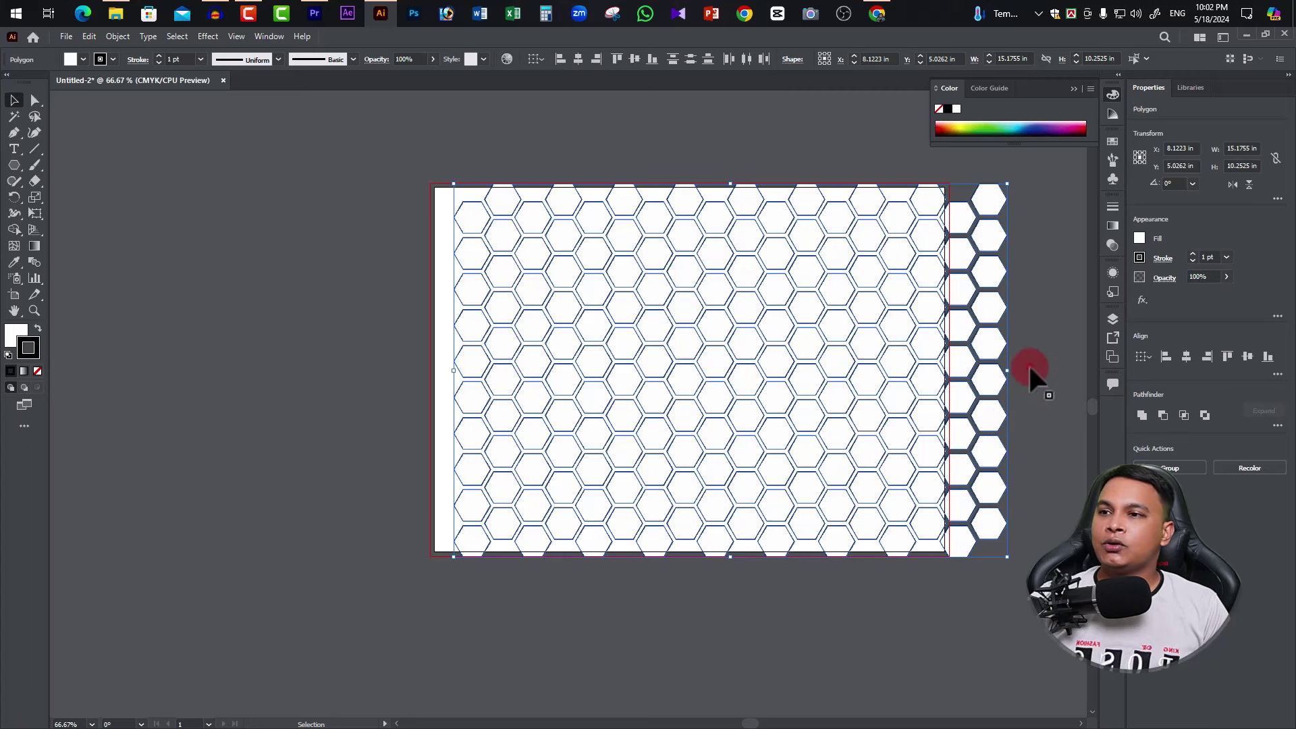
pyautogui.click(635, 382)
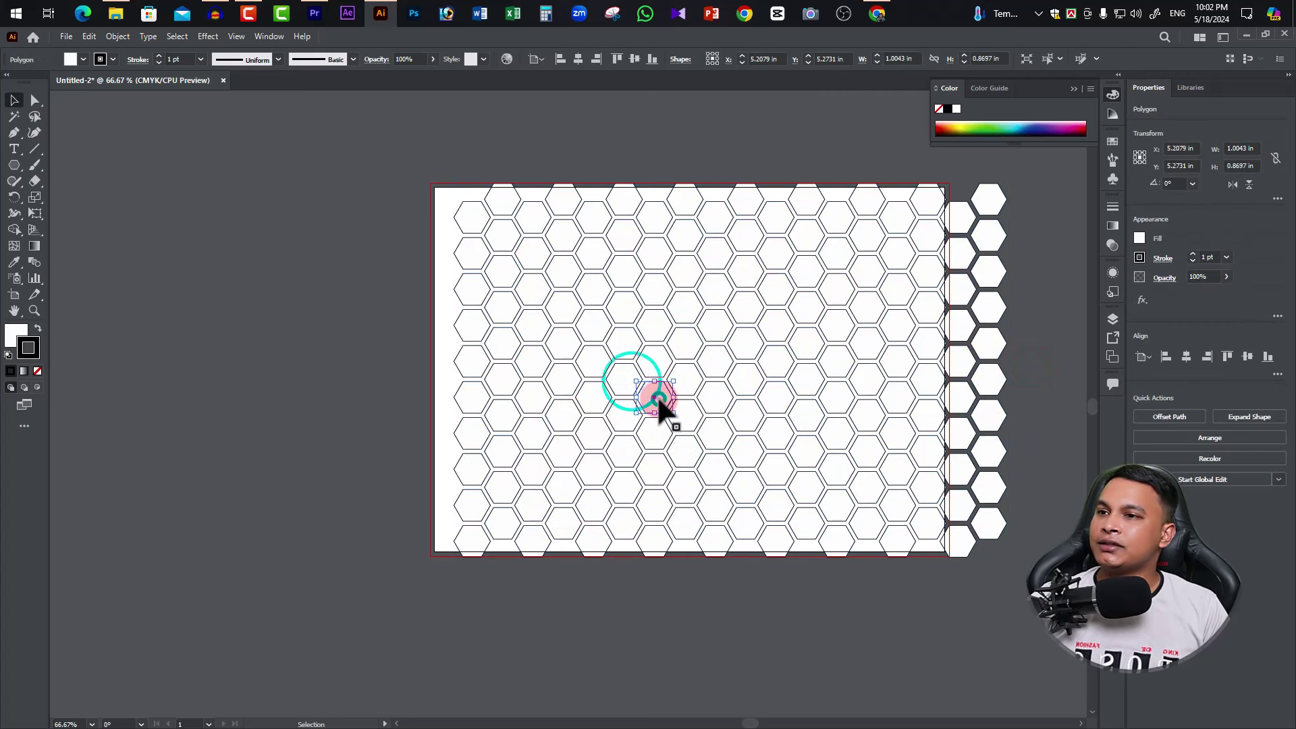
pyautogui.moveTo(658, 401); pyautogui.dragTo(761, 326)
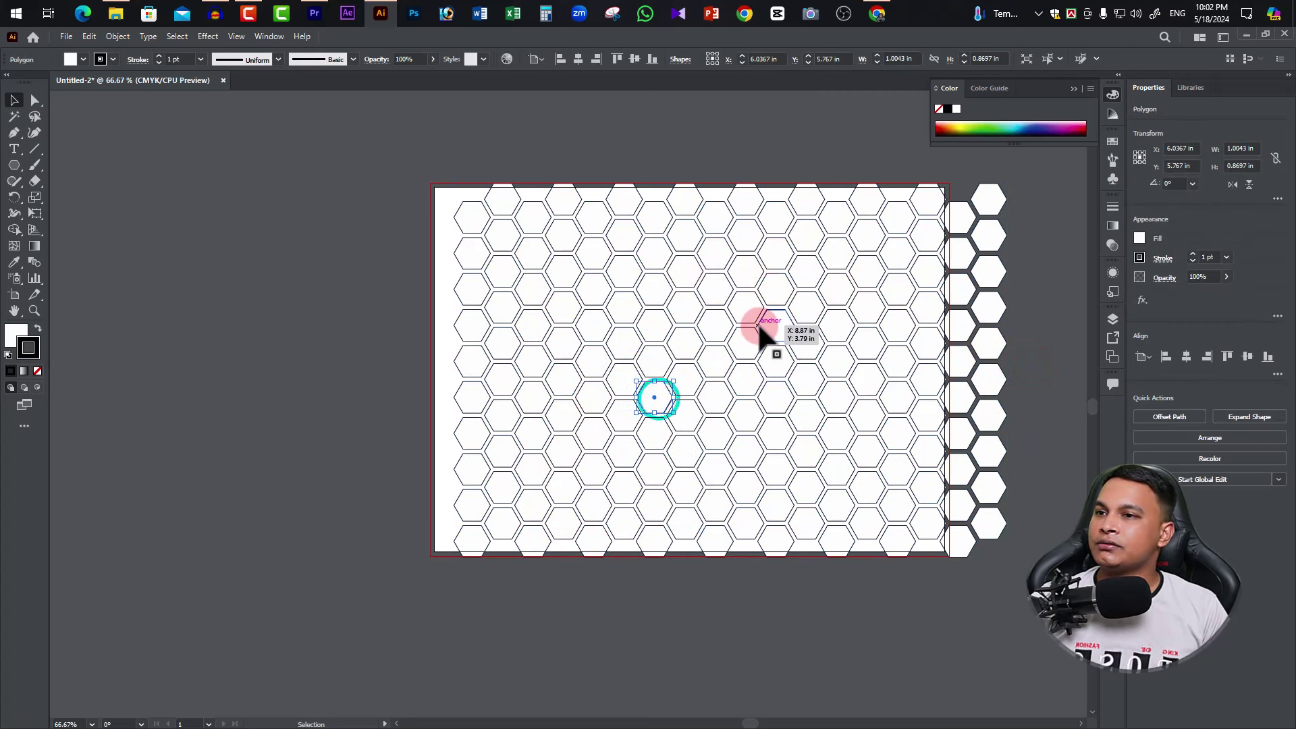
pyautogui.click(1013, 322)
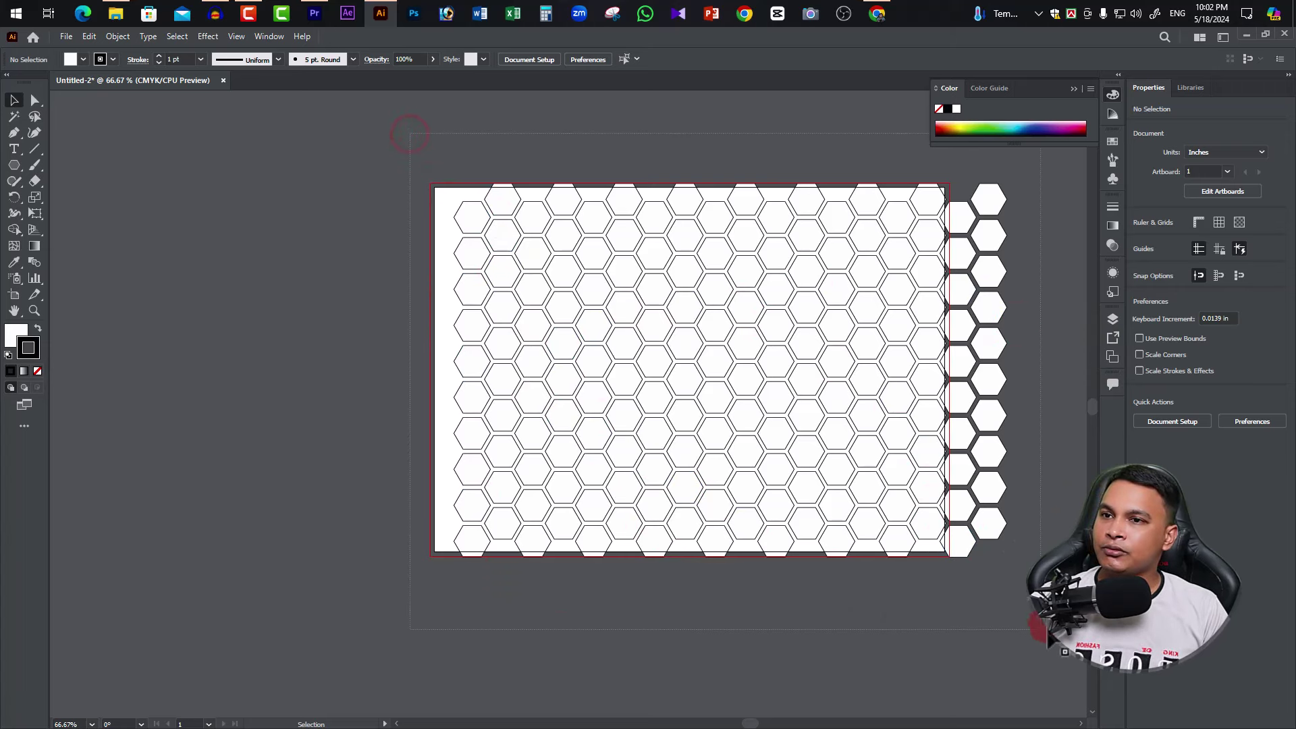
# Step: Group all the honeycomb hexagons, then reselect to confirm they act as one object
pyautogui.moveTo(409, 133); pyautogui.dragTo(1012, 560)
pyautogui.rightClick(764, 334)
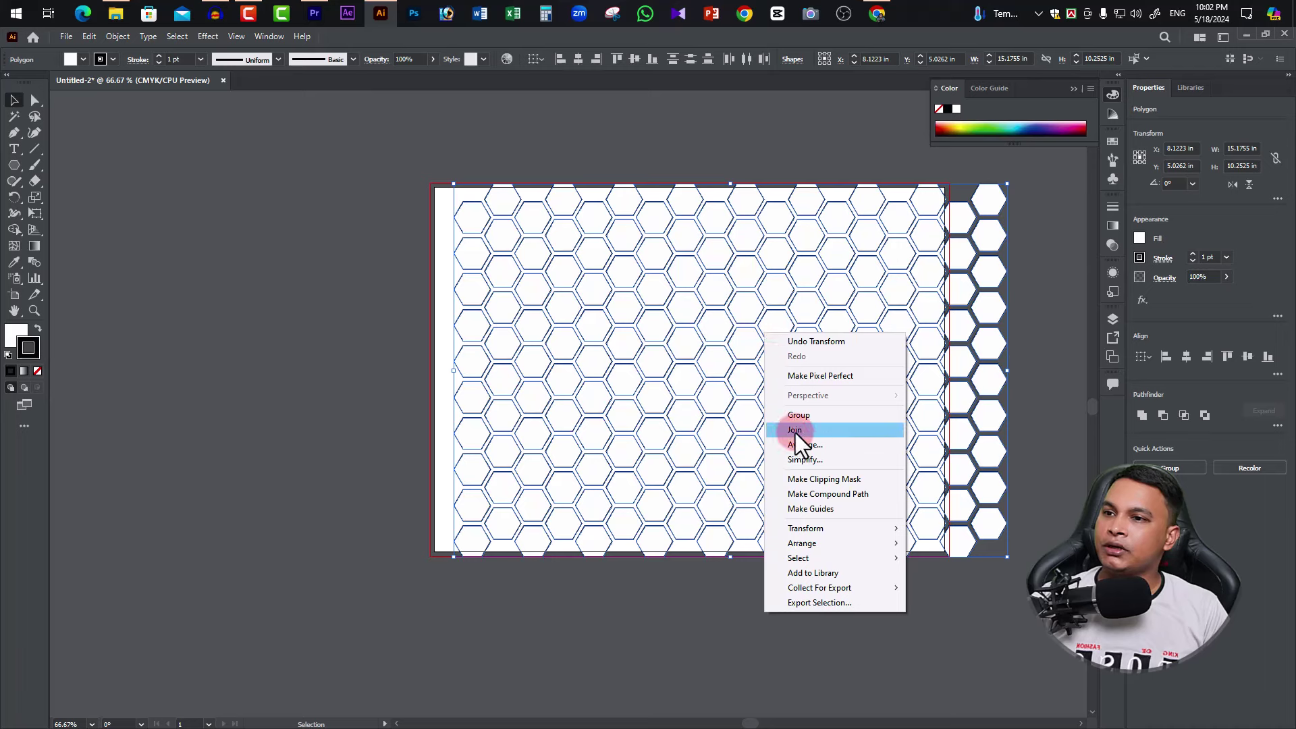
pyautogui.click(802, 416)
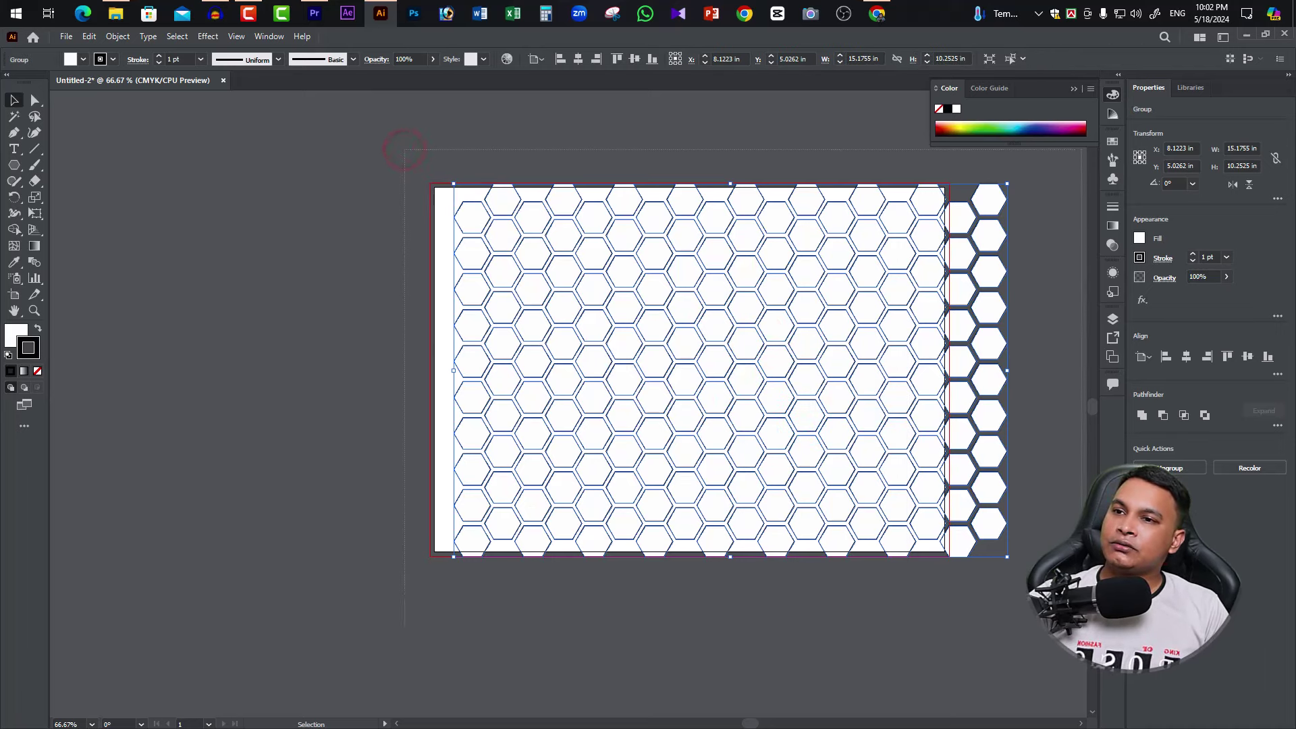
pyautogui.click(886, 595)
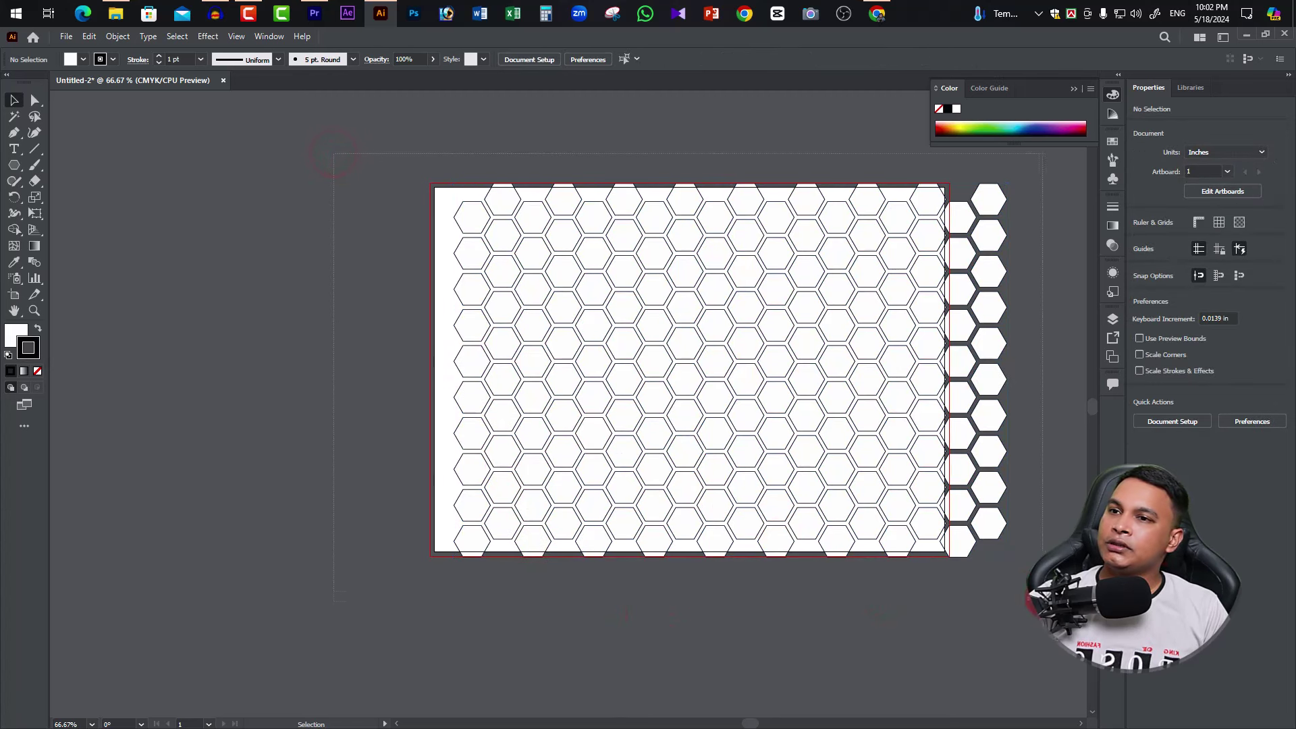
pyautogui.hotkey('ctrl', 'a')
pyautogui.press('v')
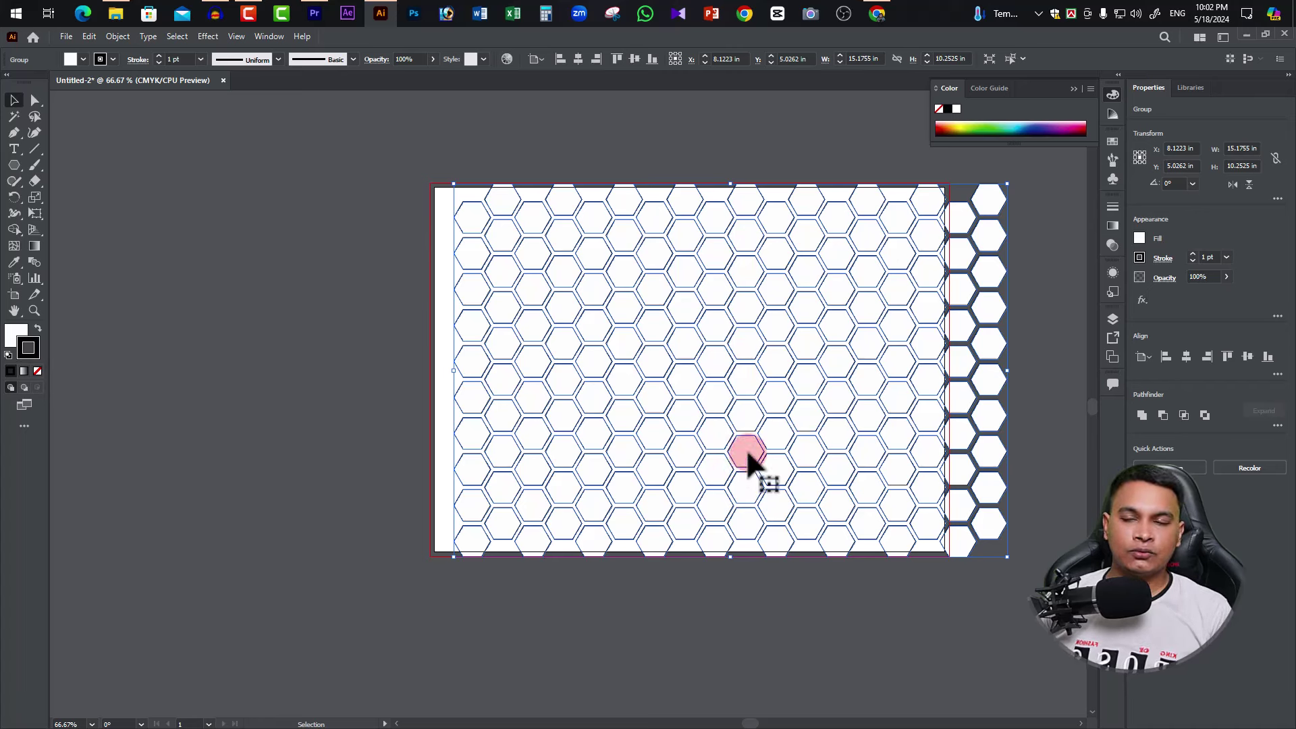
pyautogui.rightClick(752, 368)
# Step: Nudge the grouped honeycomb slightly right, then ungroup it back into separate hexagons
pyautogui.click(396, 161)
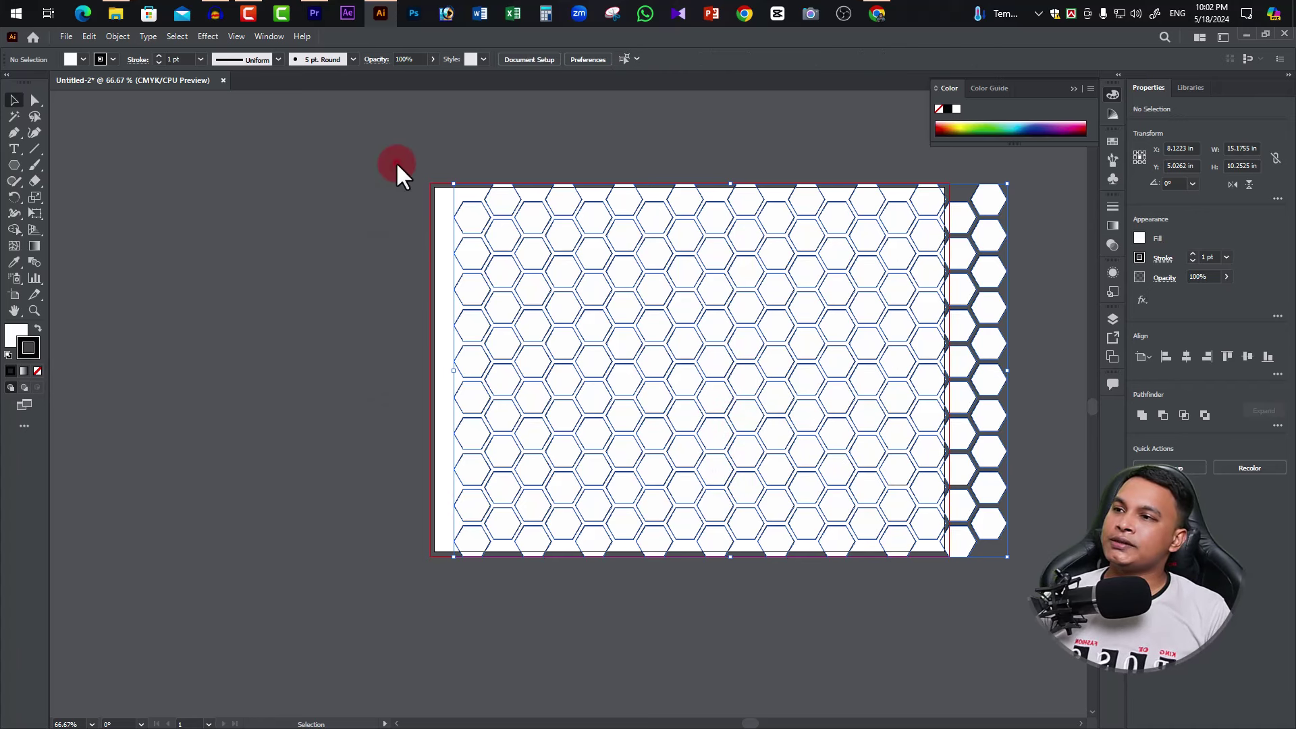
pyautogui.rightClick(706, 371)
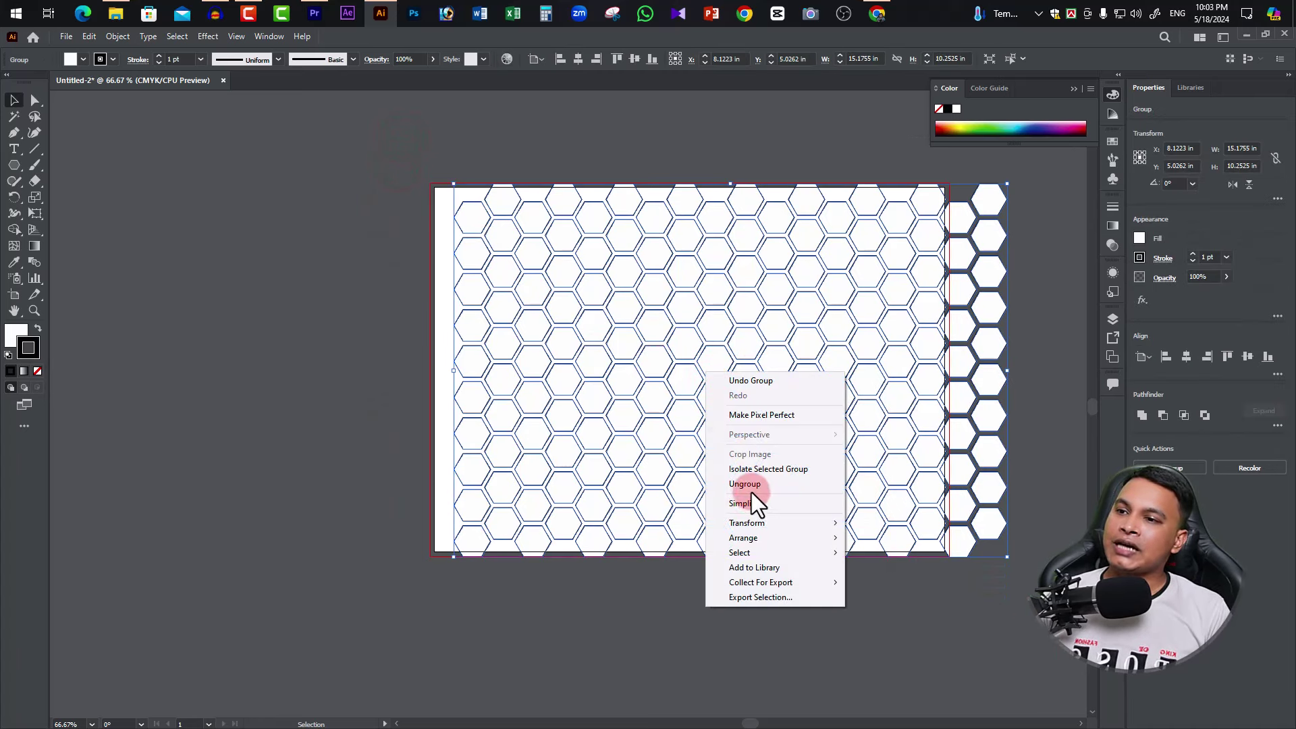
pyautogui.click(889, 594)
pyautogui.click(868, 569)
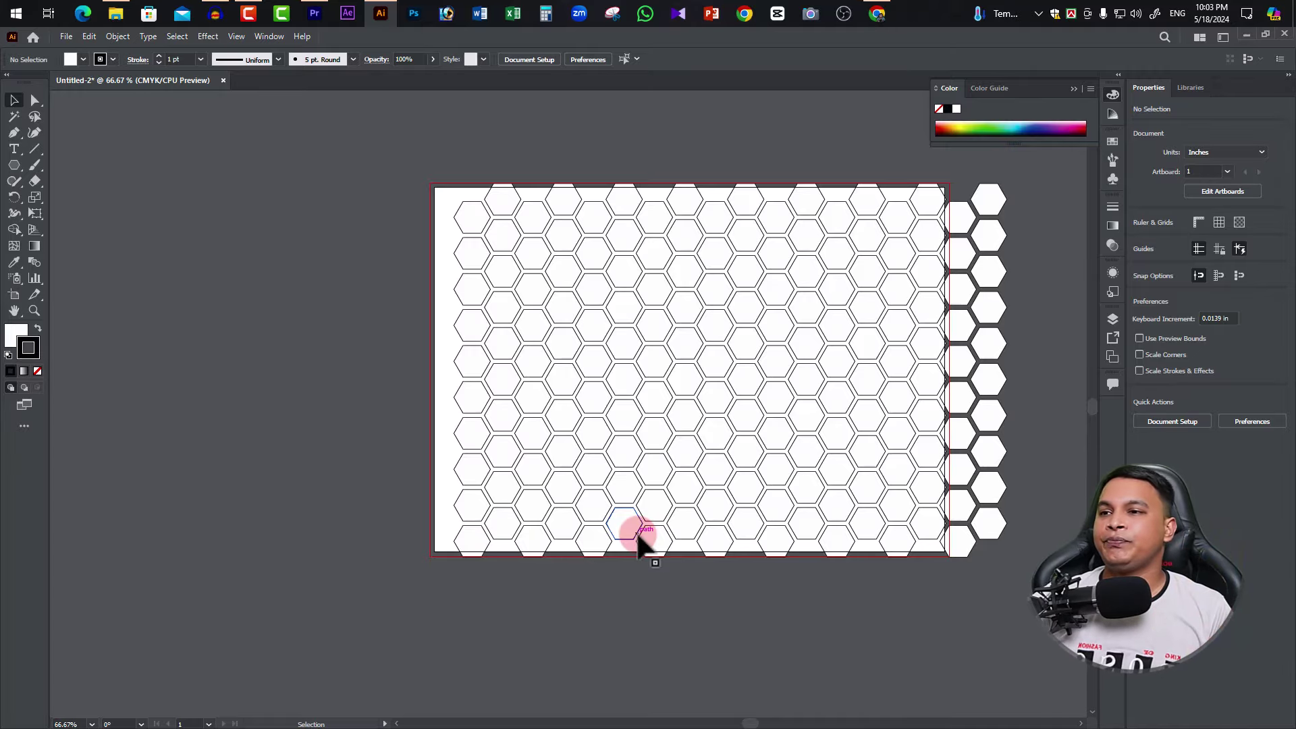
pyautogui.moveTo(635, 445); pyautogui.dragTo(681, 428)
pyautogui.rightClick(681, 411)
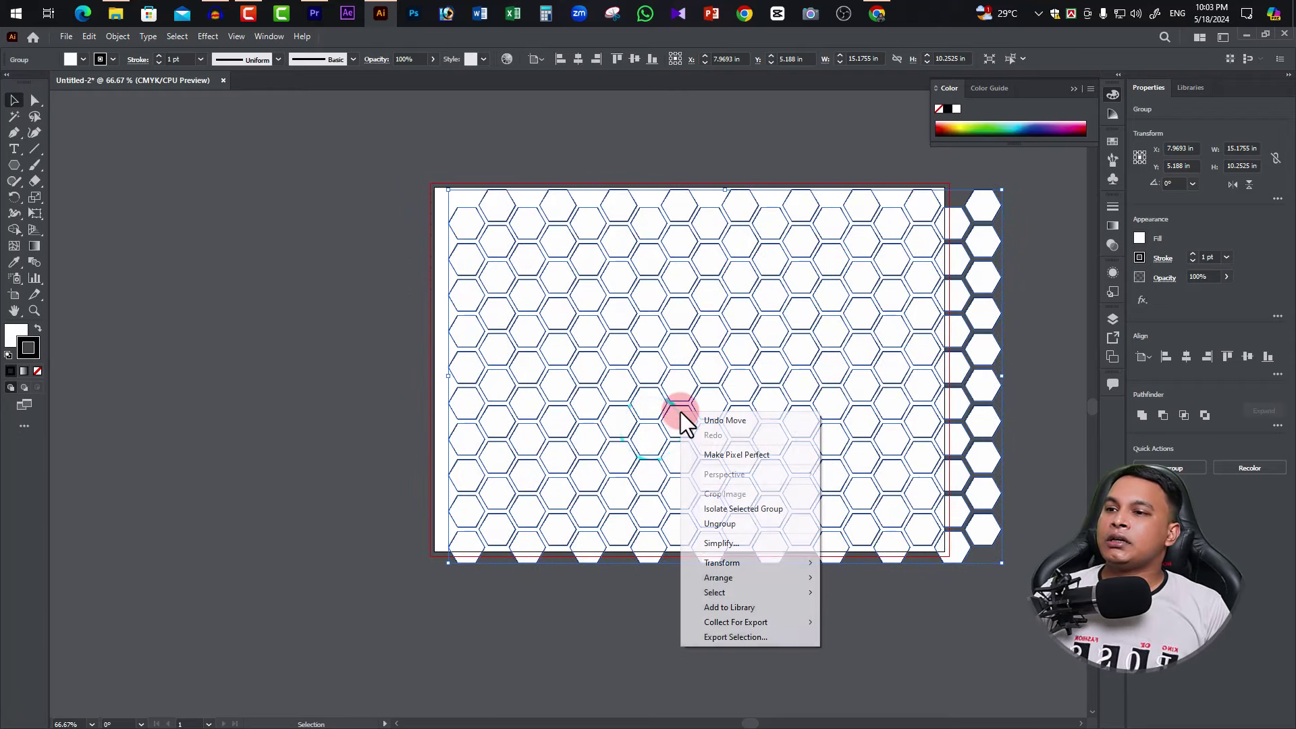
pyautogui.click(720, 524)
pyautogui.click(682, 643)
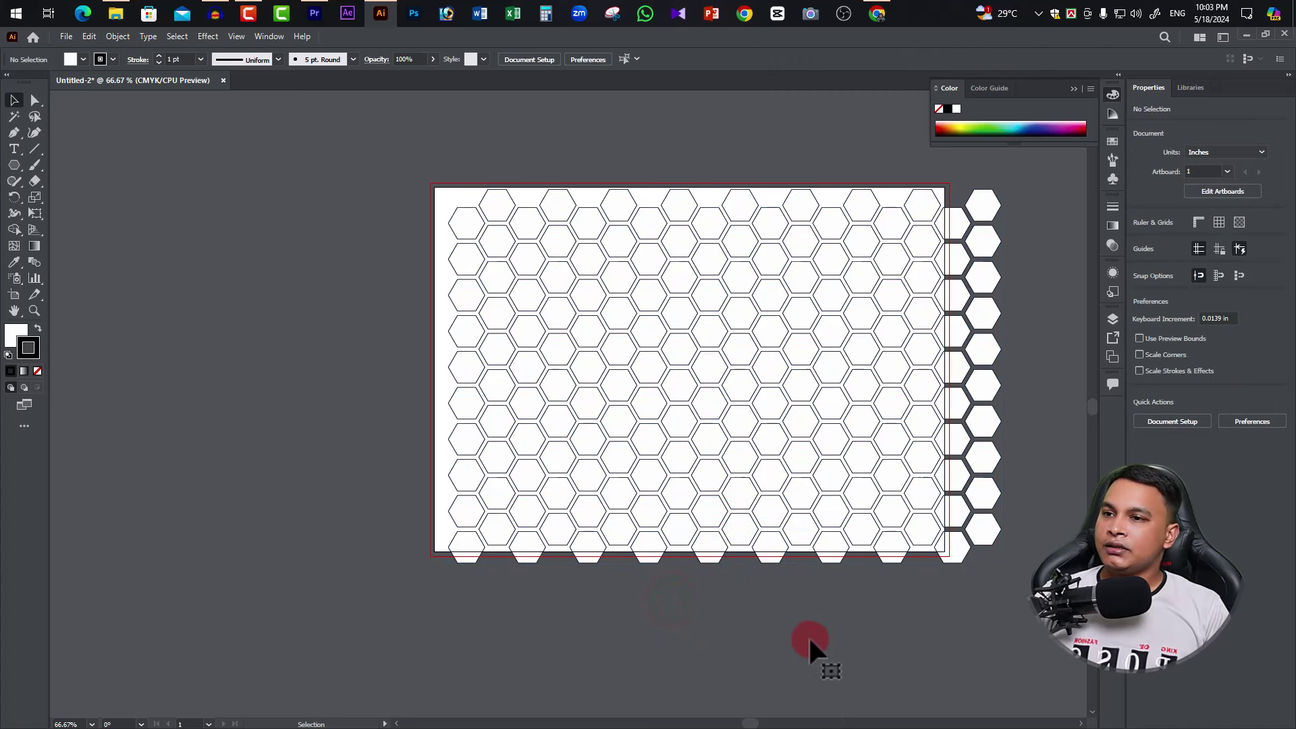
# Step: Shift-select several hexagons on the right, then reframe the grid at 100% and deselect
pyautogui.click(862, 462)
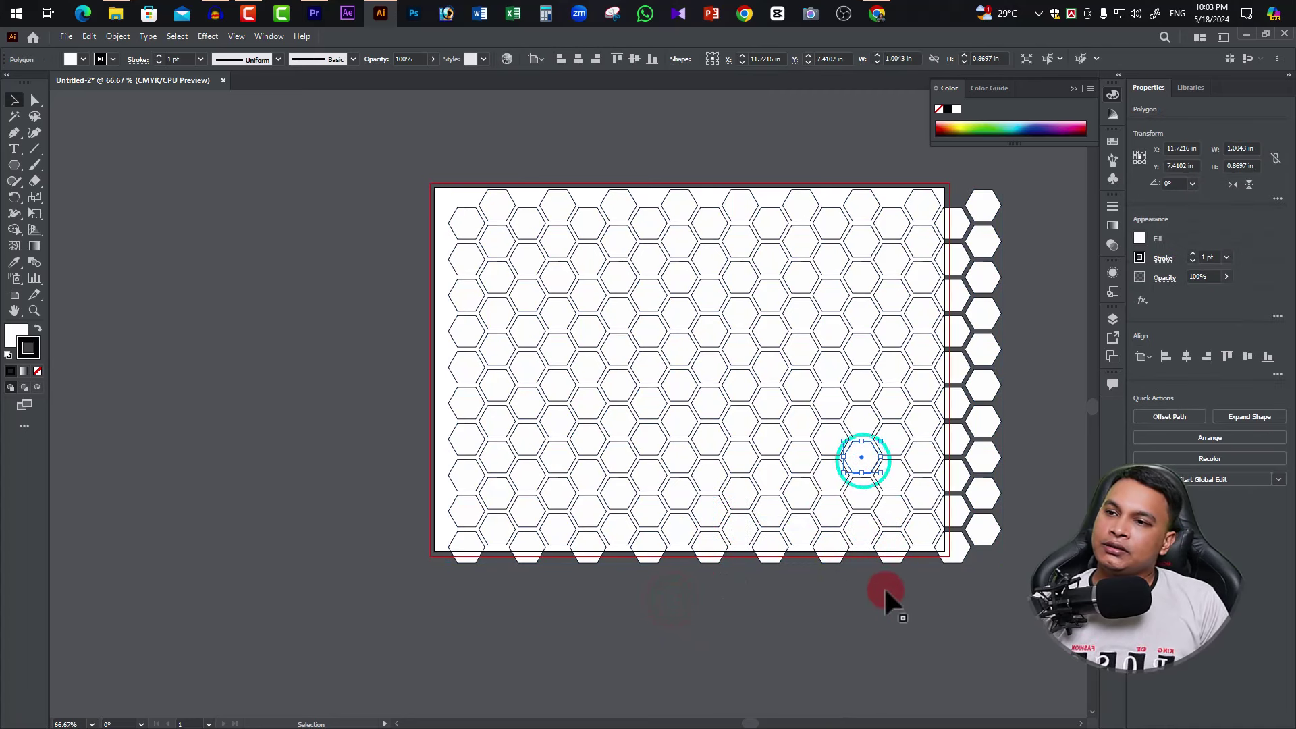
pyautogui.keyDown('shift'); pyautogui.click(714, 370); pyautogui.keyUp('shift')
pyautogui.keyDown('shift'); pyautogui.click(714, 329); pyautogui.keyUp('shift')
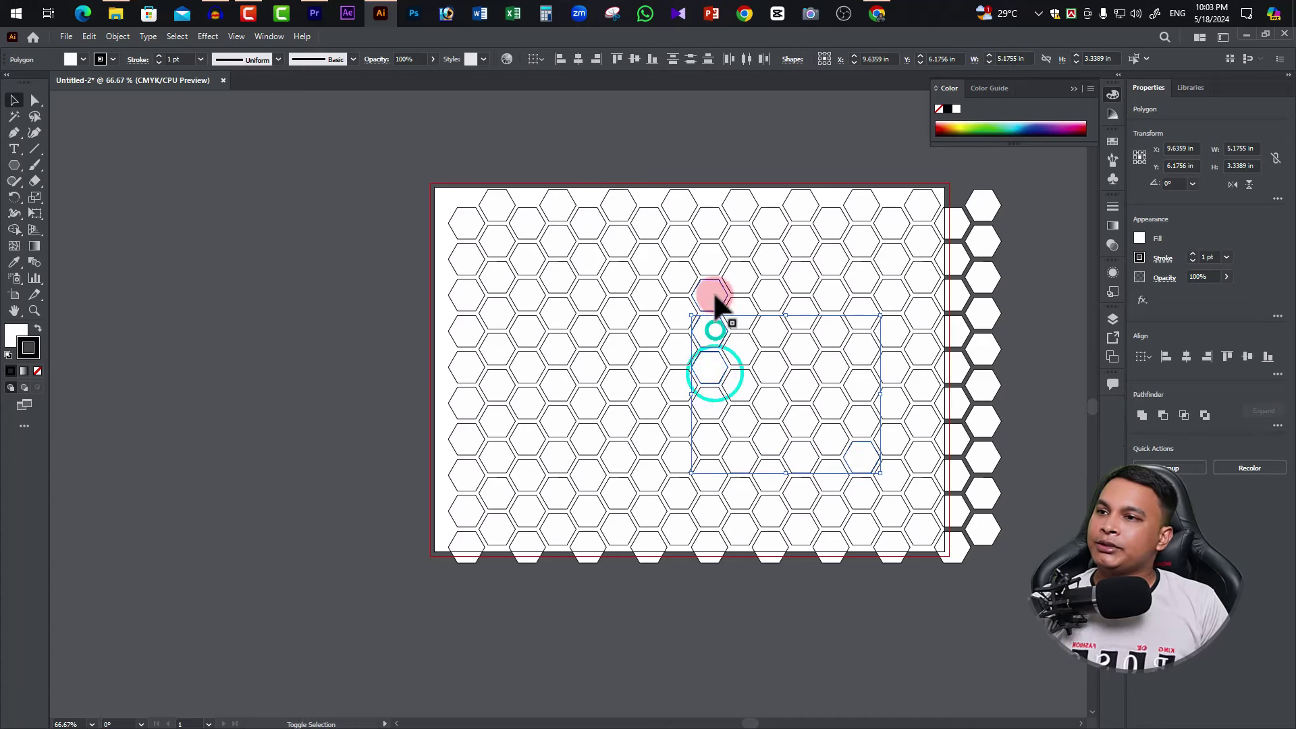
pyautogui.keyDown('shift'); pyautogui.click(715, 291); pyautogui.keyUp('shift')
pyautogui.keyDown('shift'); pyautogui.click(714, 260); pyautogui.keyUp('shift')
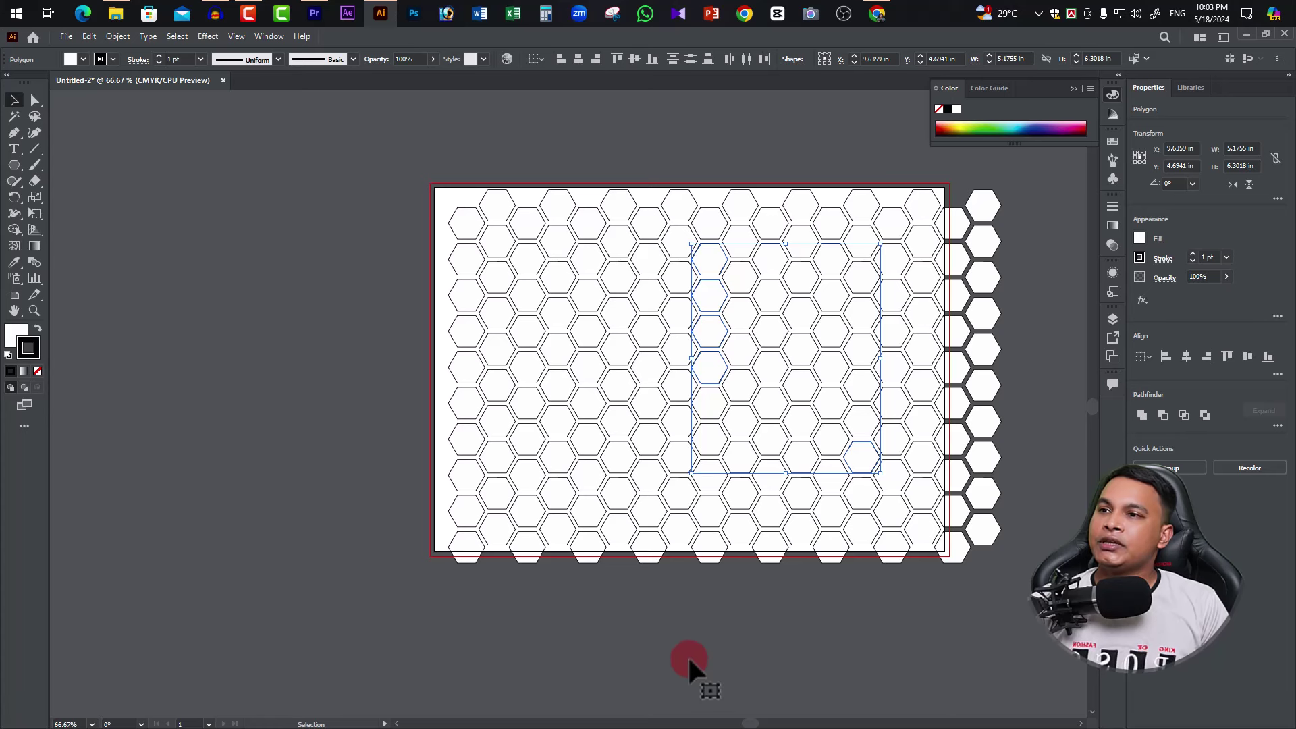
pyautogui.click(674, 322)
pyautogui.moveTo(810, 593); pyautogui.dragTo(778, 522)
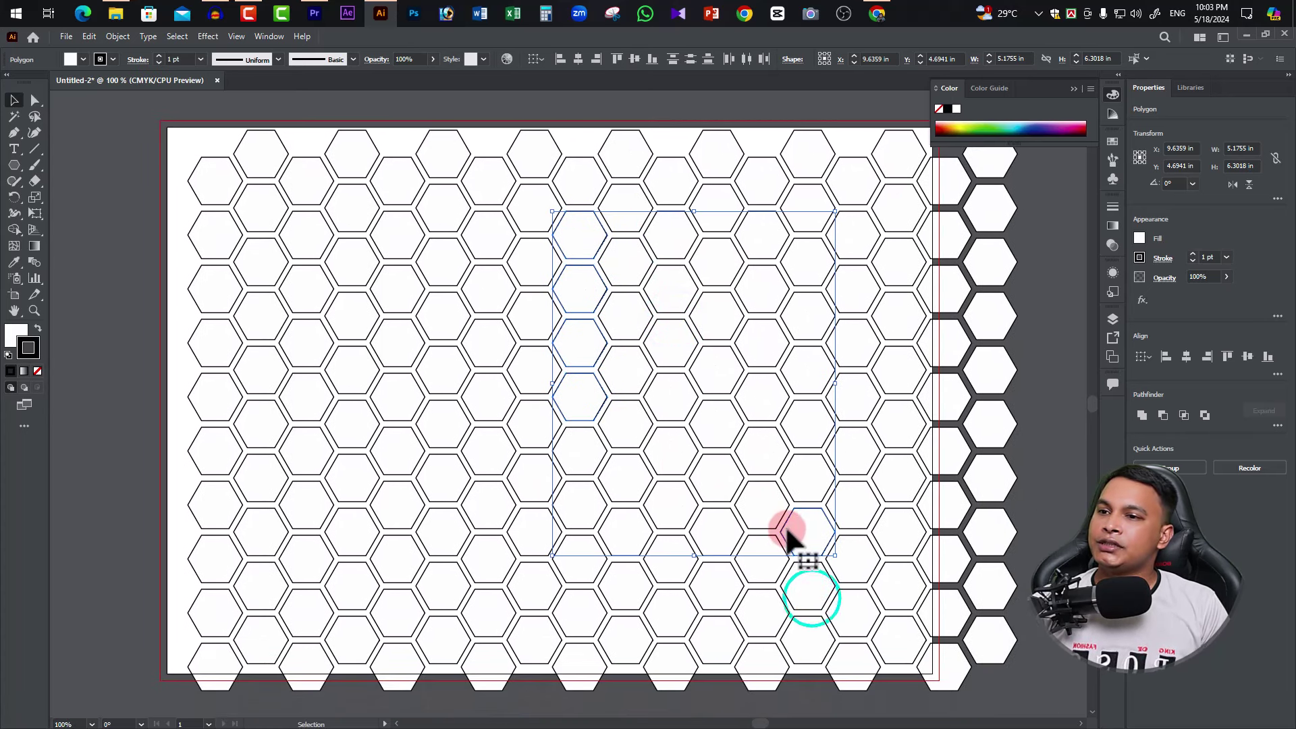
pyautogui.click(1067, 500)
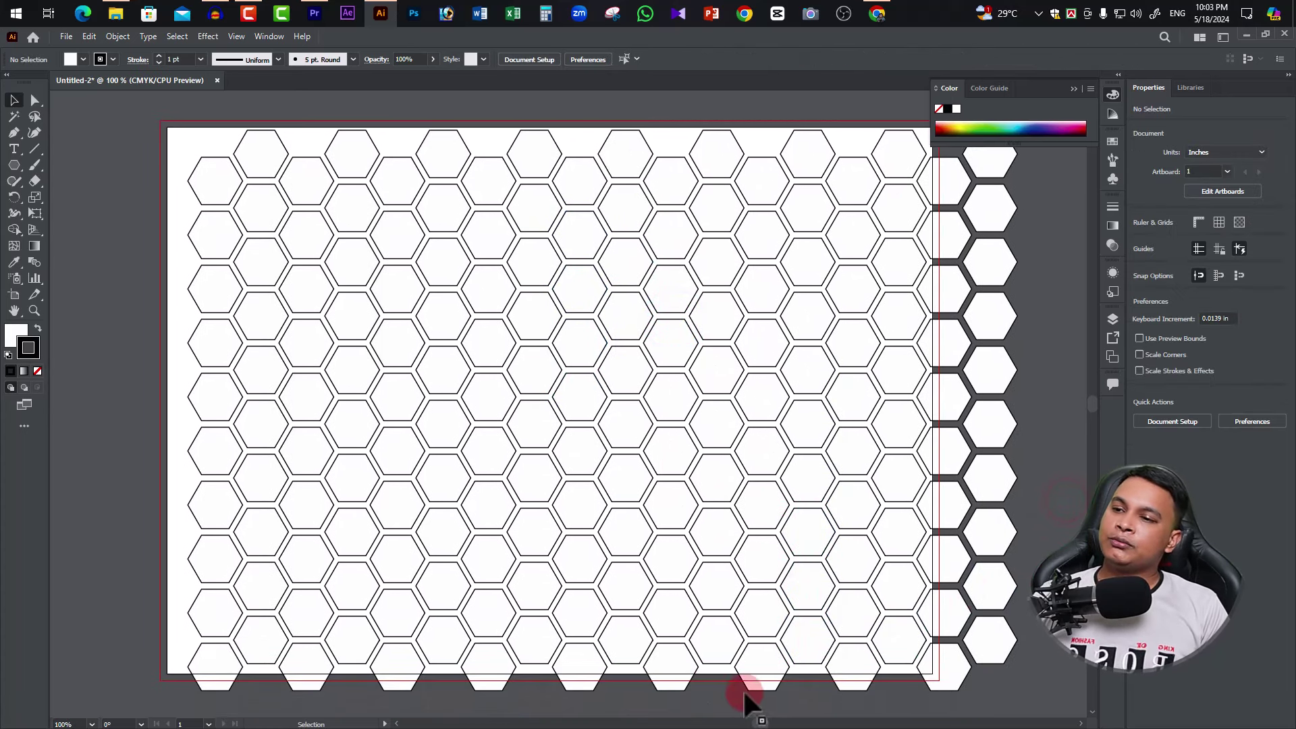
# Step: Shift-select five scattered hexagons across the grid as accent tiles
pyautogui.click(768, 617)
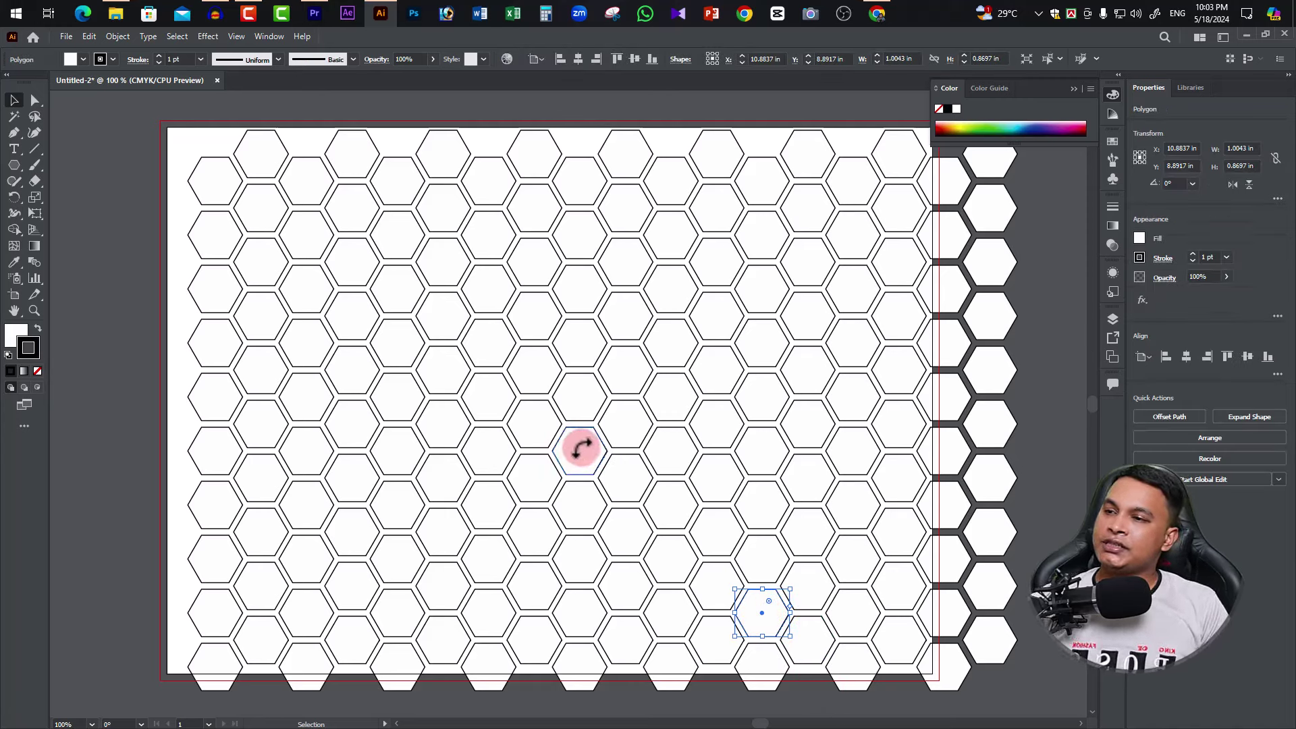
pyautogui.keyDown('shift'); pyautogui.click(581, 449); pyautogui.keyUp('shift')
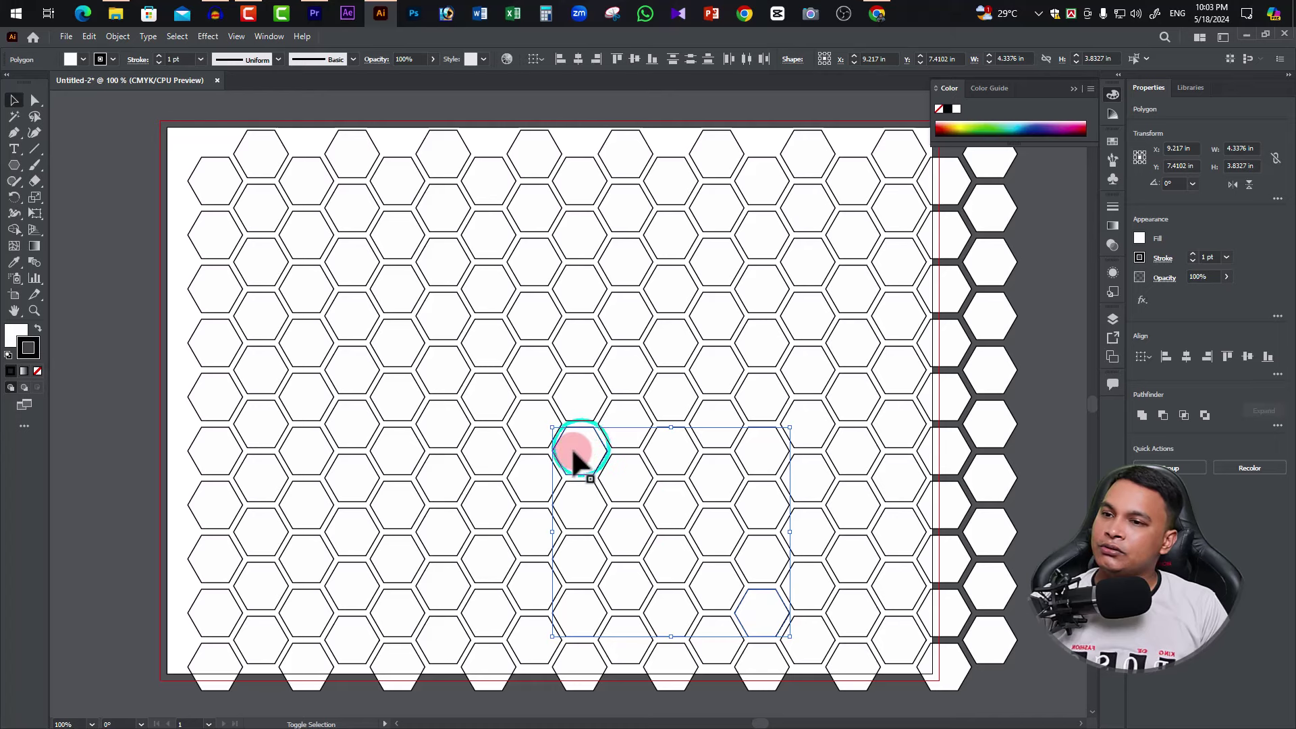
pyautogui.keyDown('shift'); pyautogui.click(983, 427); pyautogui.keyUp('shift')
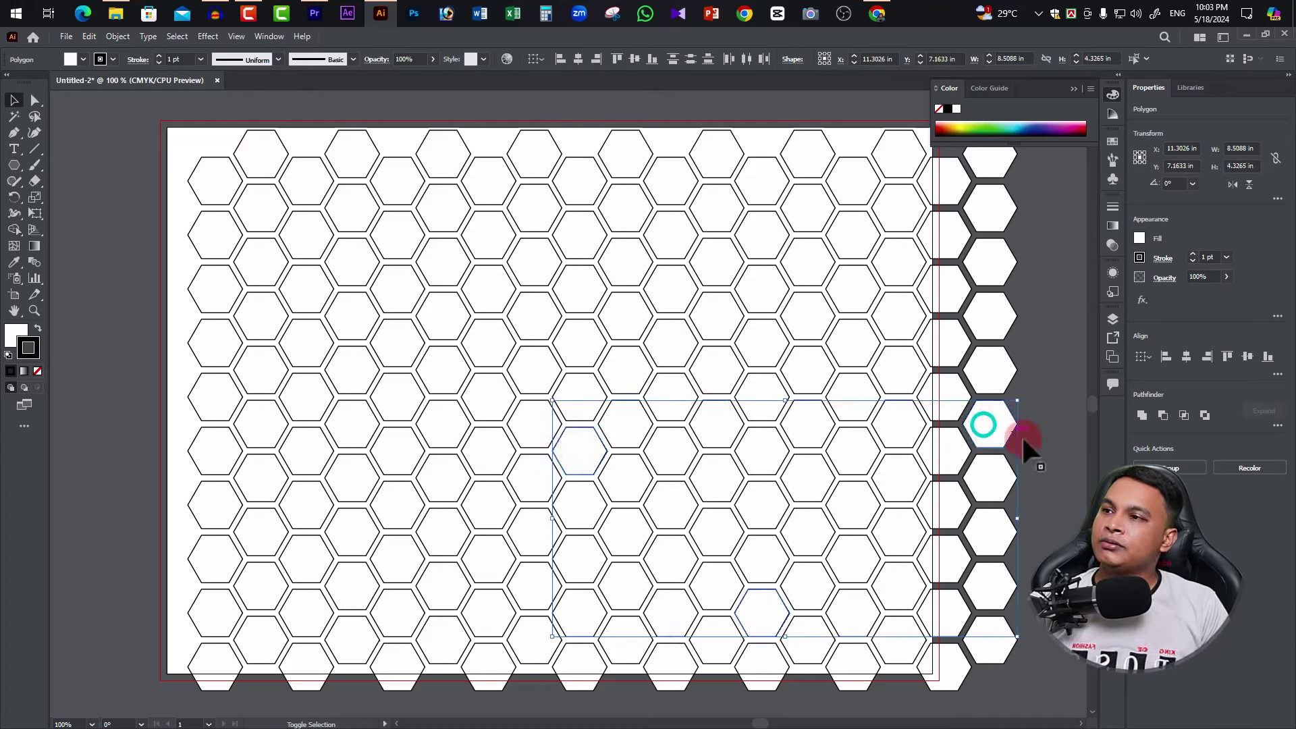
pyautogui.keyDown('shift'); pyautogui.click(498, 236); pyautogui.keyUp('shift')
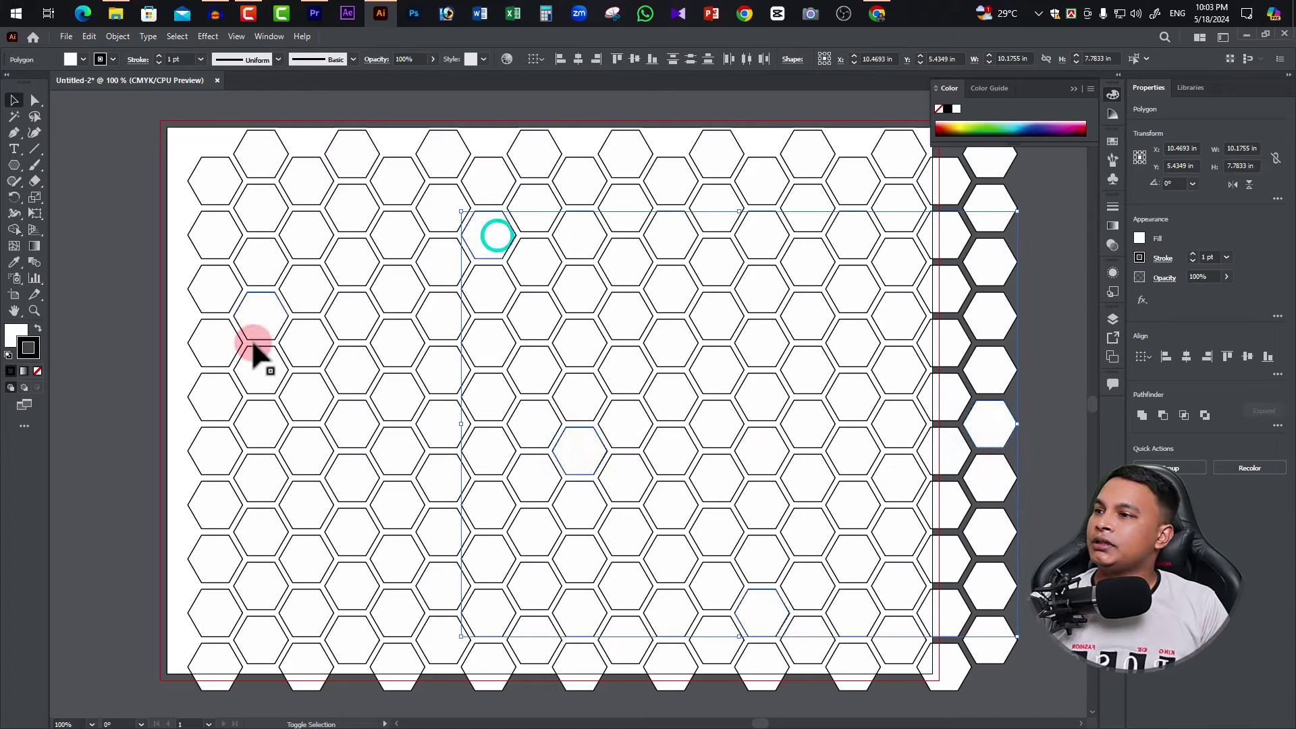
pyautogui.keyDown('shift'); pyautogui.click(261, 422); pyautogui.keyUp('shift')
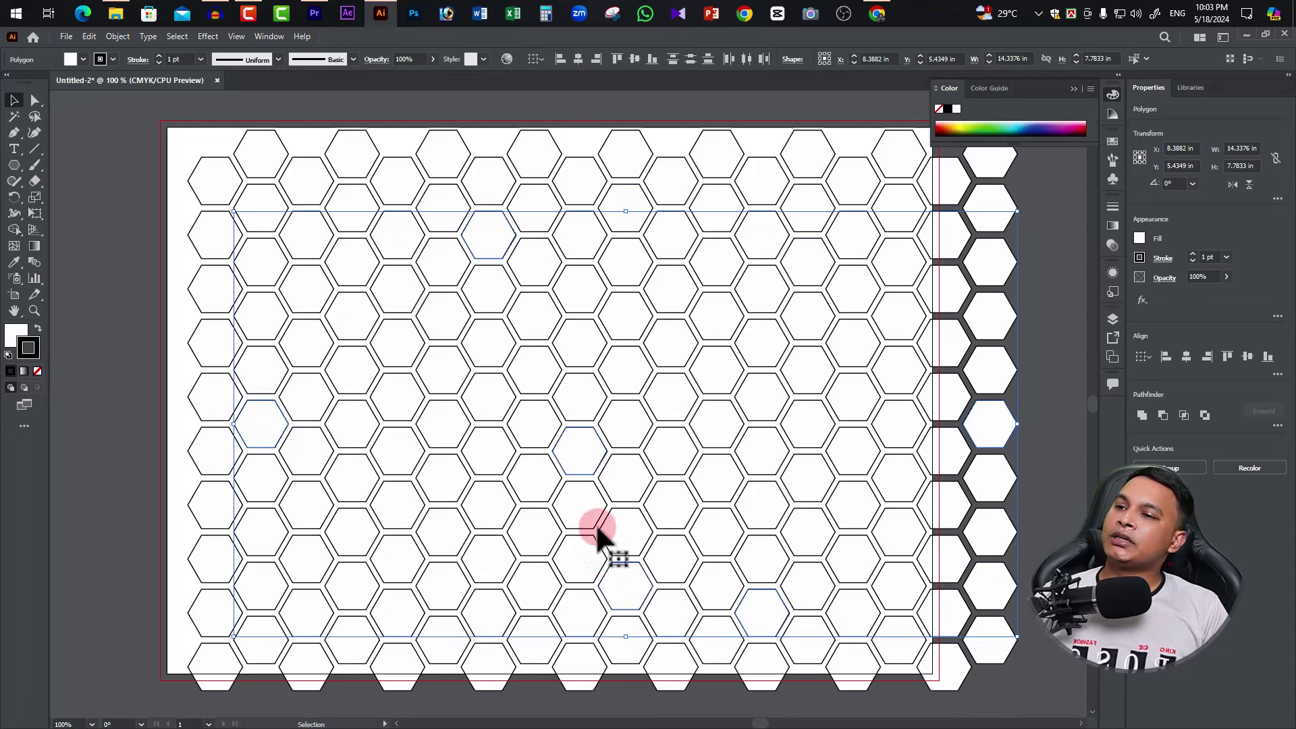
# Step: Fill the five selected hexagons dark navy blue, replacing the briefly applied green
pyautogui.doubleClick(16, 333)
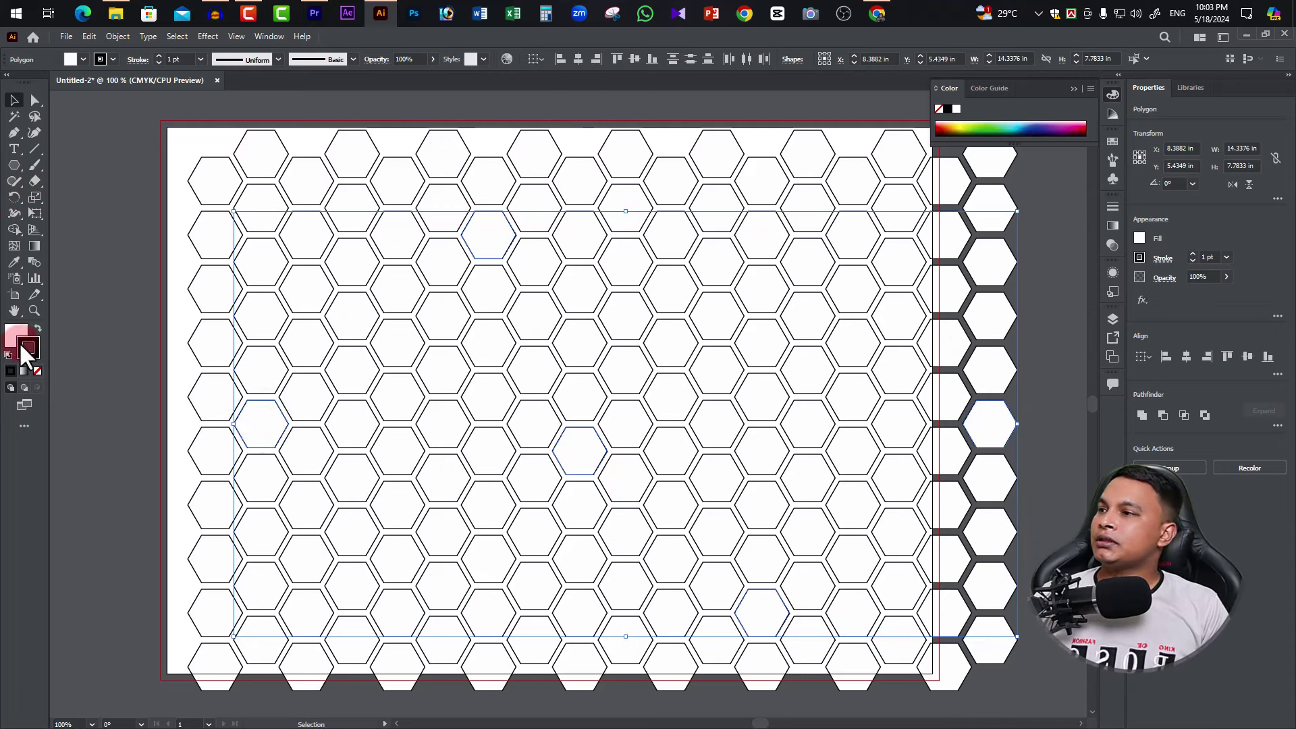
pyautogui.click(759, 277)
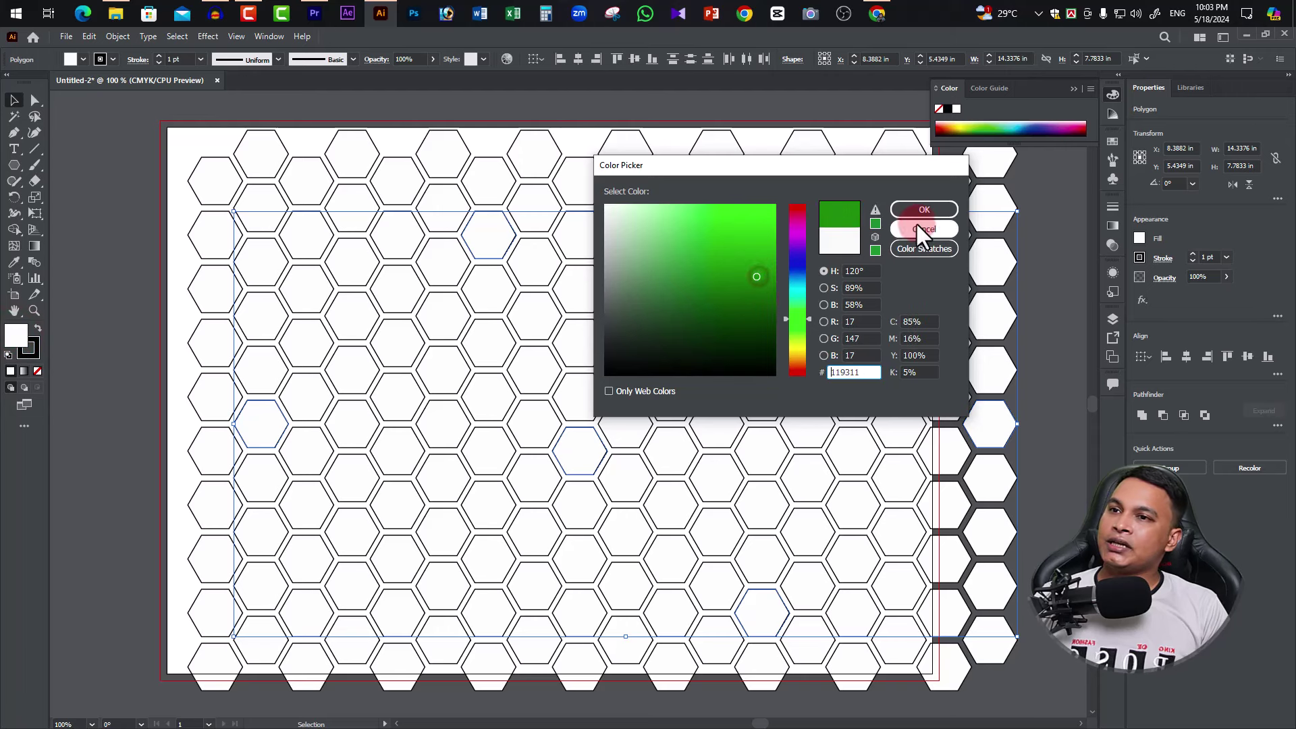
pyautogui.click(921, 213)
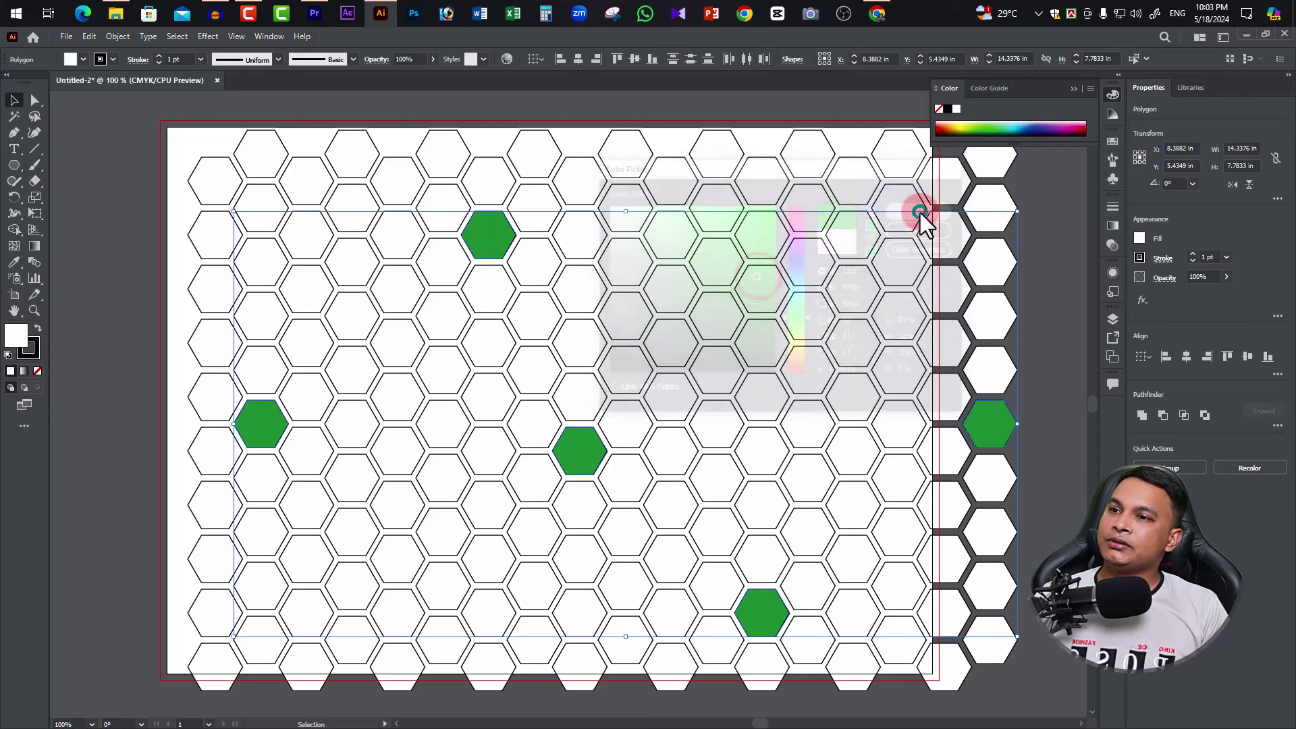
pyautogui.click(1042, 131)
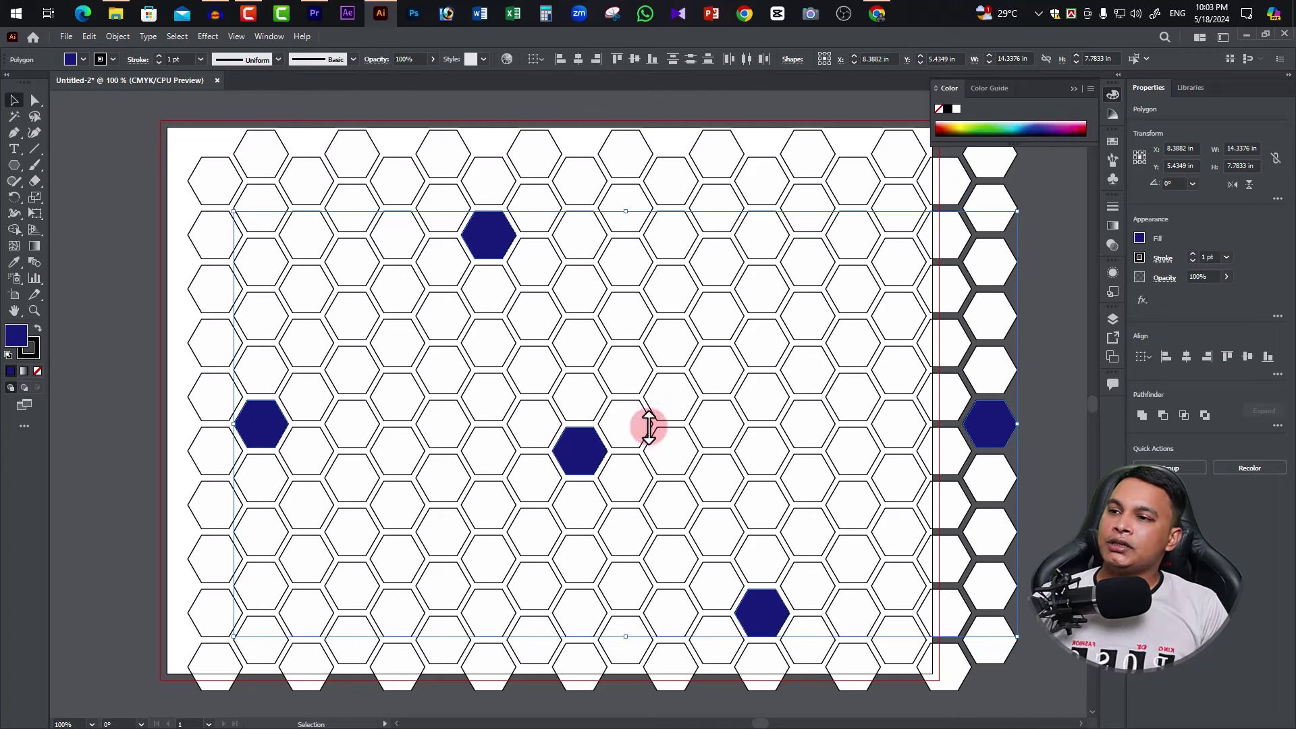
pyautogui.keyDown('ctrl'); pyautogui.keyDown('alt'); pyautogui.click(591, 429); pyautogui.keyUp('alt'); pyautogui.keyUp('ctrl')
pyautogui.moveTo(665, 505); pyautogui.dragTo(837, 506)
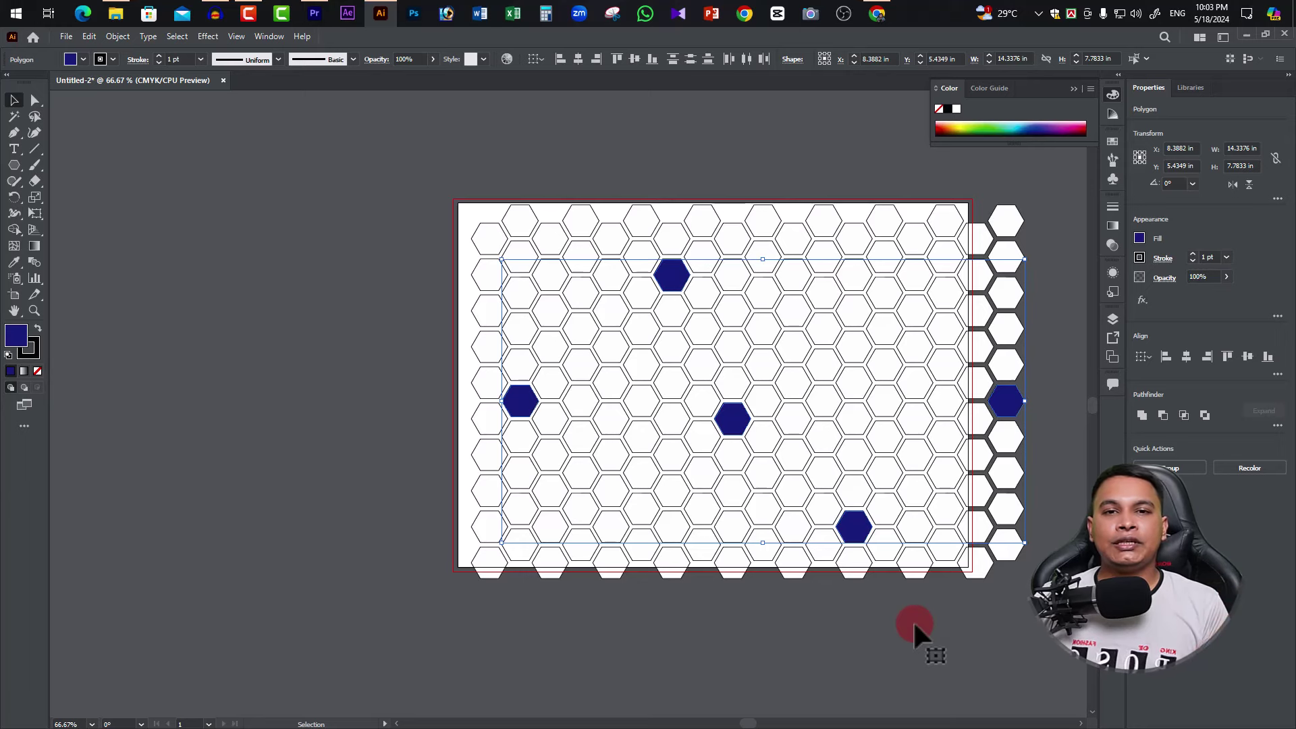
# Step: Select eight scattered white hexagons across the honeycomb and delete them
pyautogui.click(765, 424)
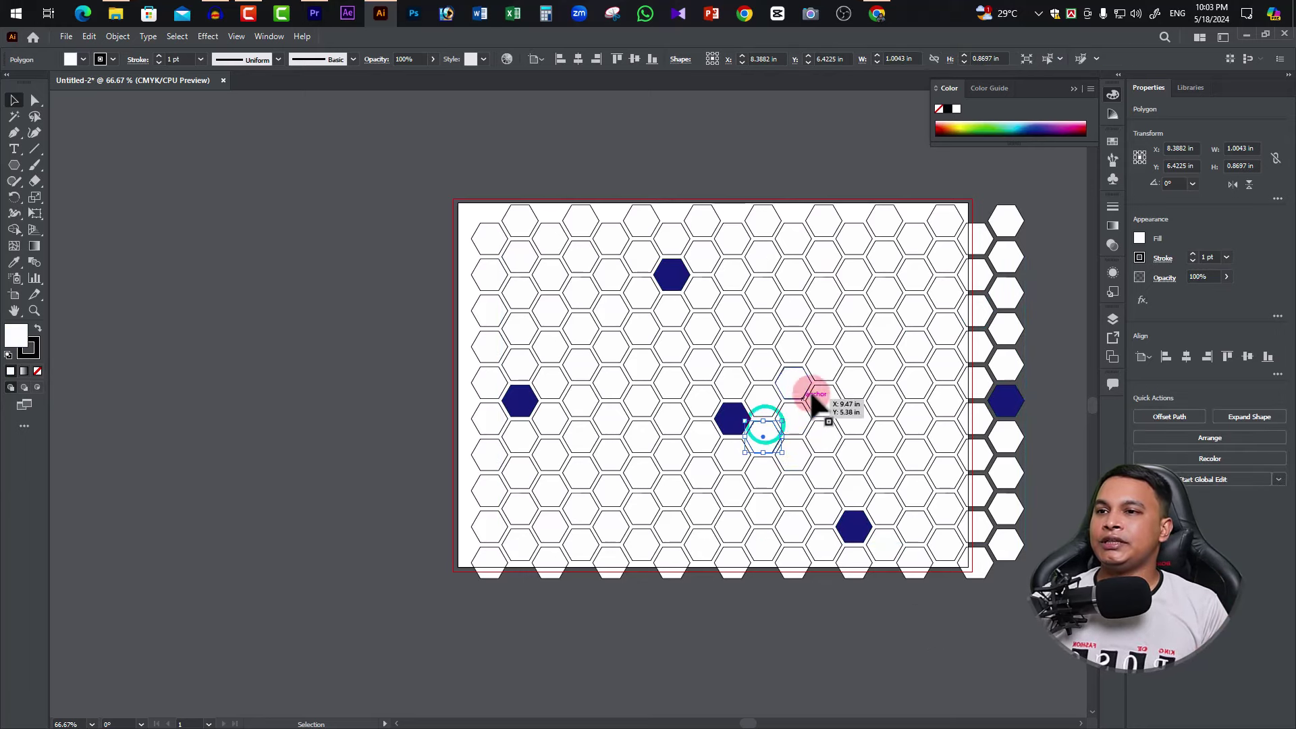
pyautogui.keyDown('shift'); pyautogui.click(906, 316); pyautogui.keyUp('shift')
pyautogui.keyDown('shift'); pyautogui.click(679, 351); pyautogui.keyUp('shift')
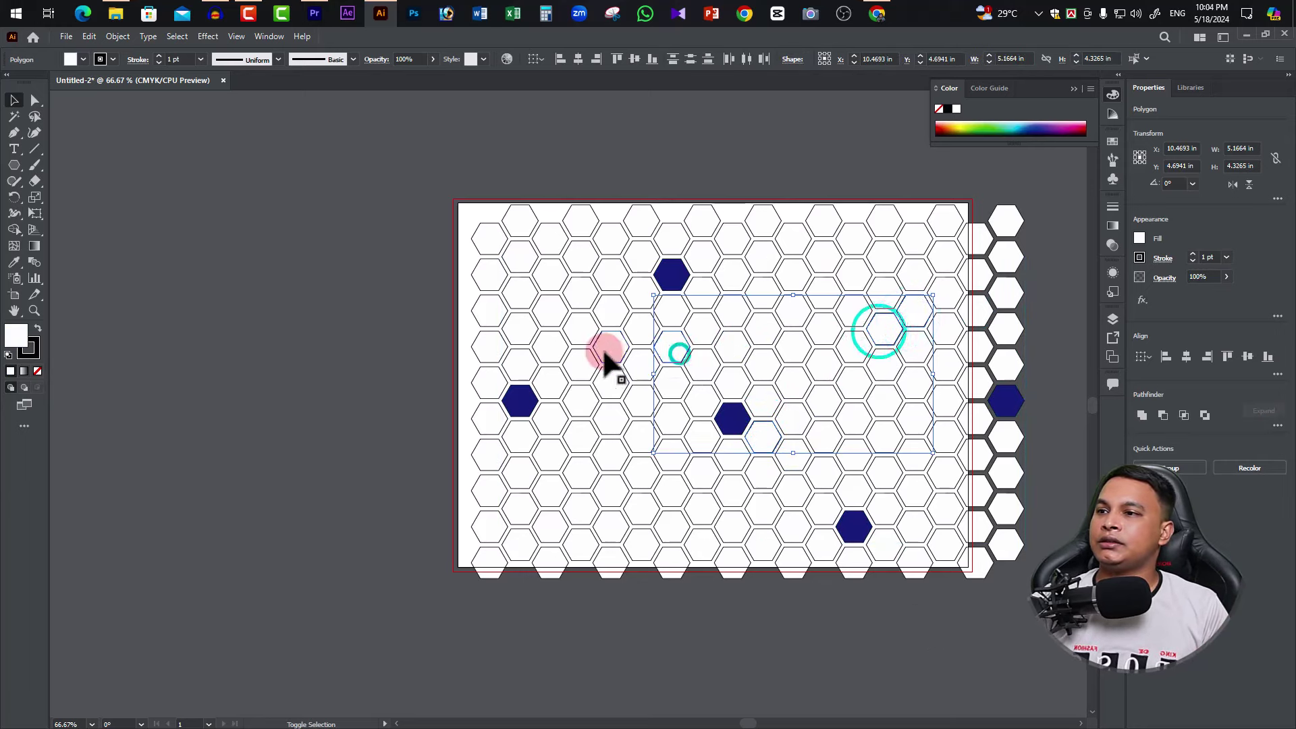
pyautogui.keyDown('shift'); pyautogui.click(592, 426); pyautogui.keyUp('shift')
pyautogui.keyDown('shift'); pyautogui.click(561, 486); pyautogui.keyUp('shift')
pyautogui.keyDown('shift'); pyautogui.click(630, 501); pyautogui.keyUp('shift')
pyautogui.keyDown('shift'); pyautogui.click(606, 424); pyautogui.keyUp('shift')
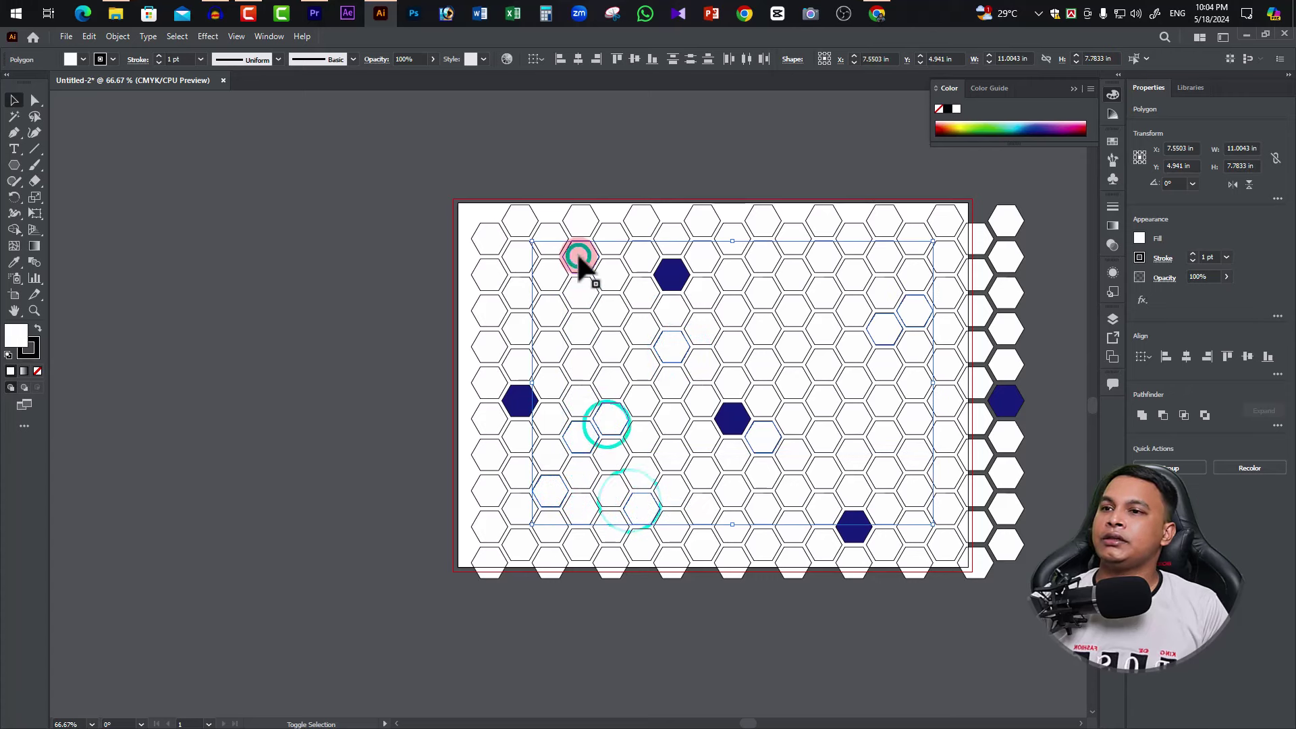
pyautogui.keyDown('shift'); pyautogui.click(577, 254); pyautogui.keyUp('shift')
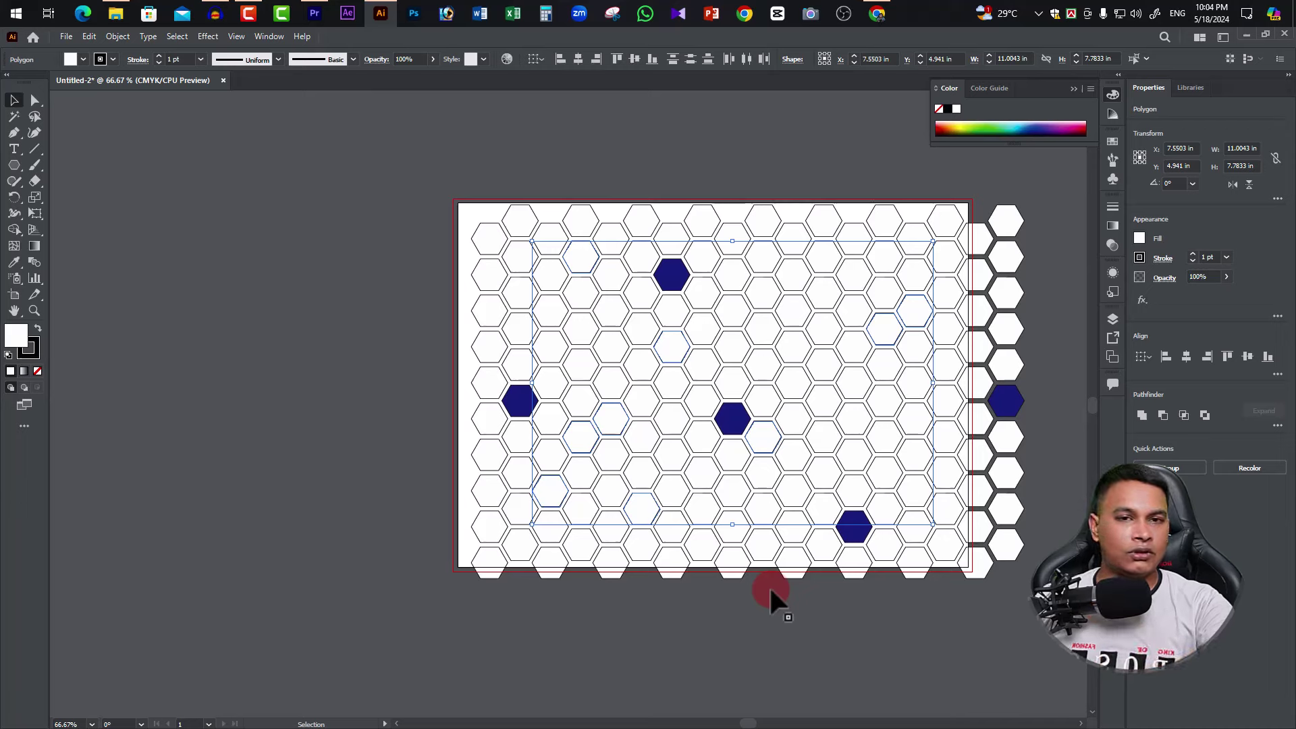
pyautogui.press('Delete')
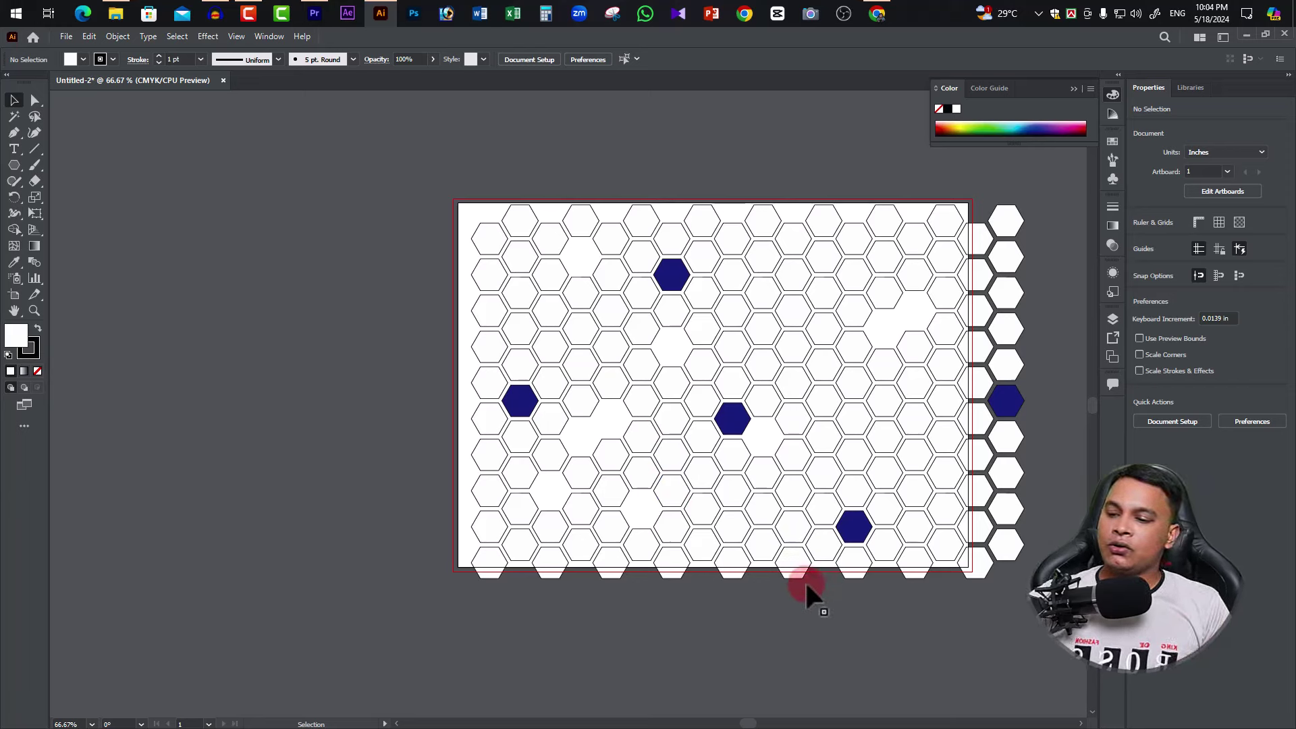
# Step: Undo and redo until the complete grid with five green accent hexagons returns, then bring up Open
pyautogui.hotkey('ctrl', 'z')
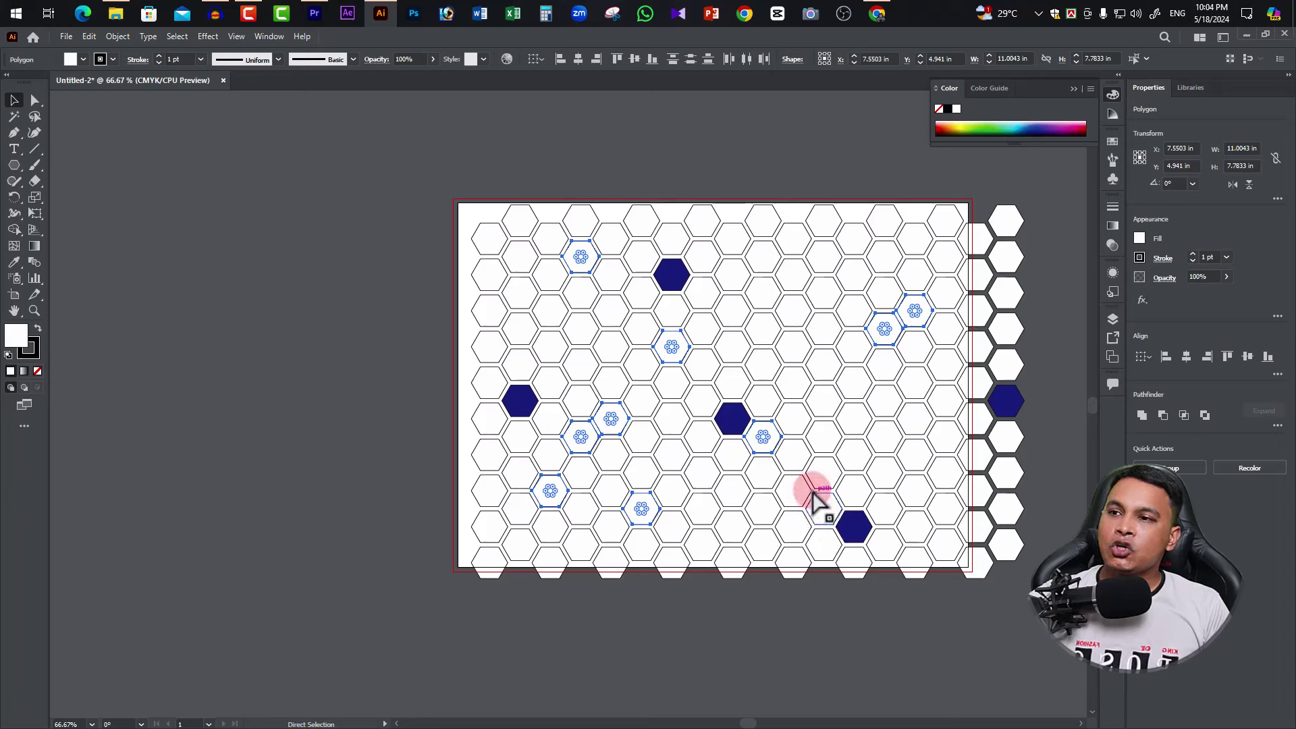
pyautogui.hotkey('ctrl', 'z')
pyautogui.press('v')
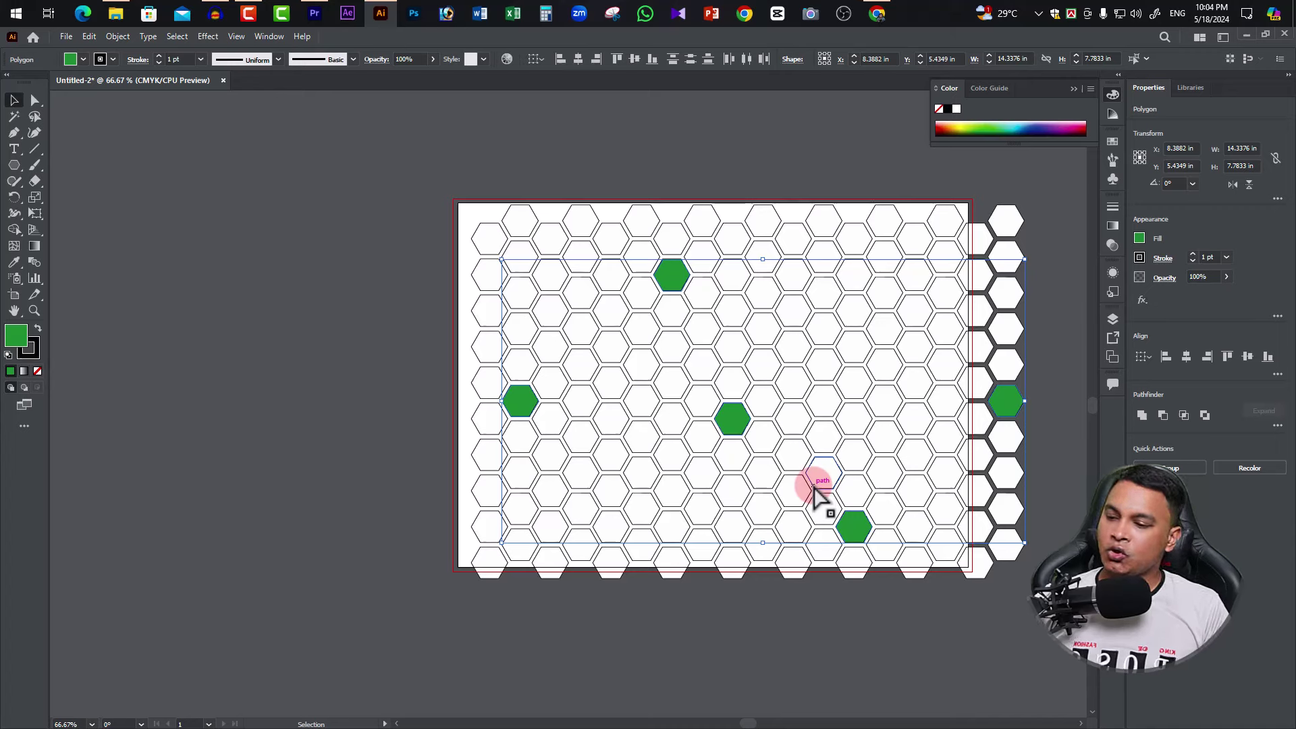
pyautogui.press('a')
pyautogui.hotkey('ctrl', 'z')
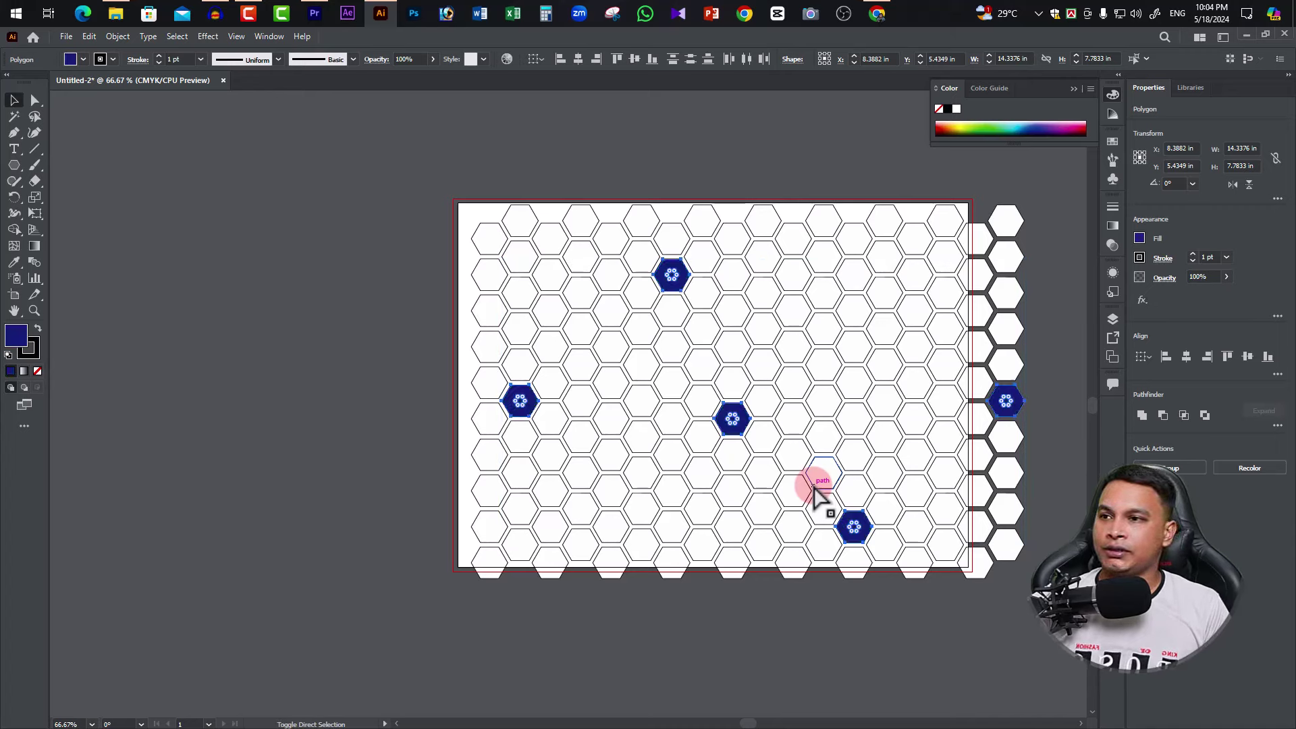
pyautogui.press('v')
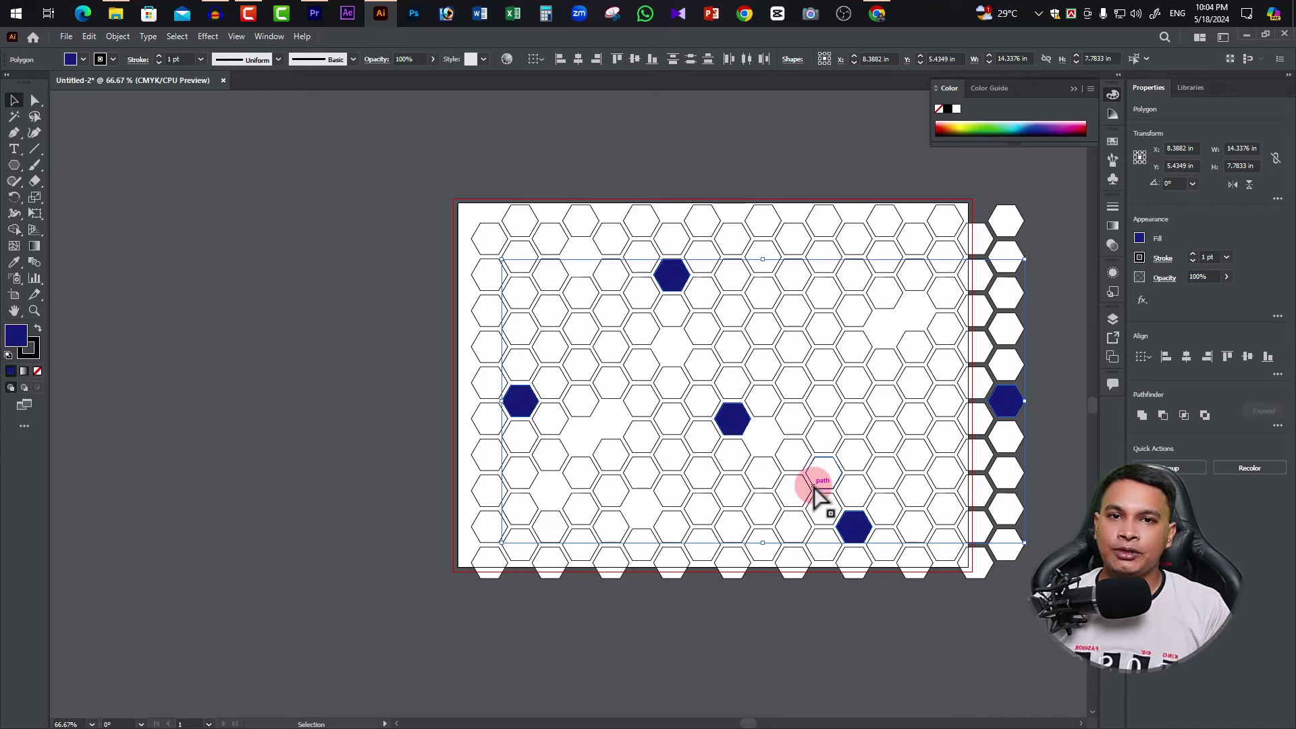
pyautogui.press('a')
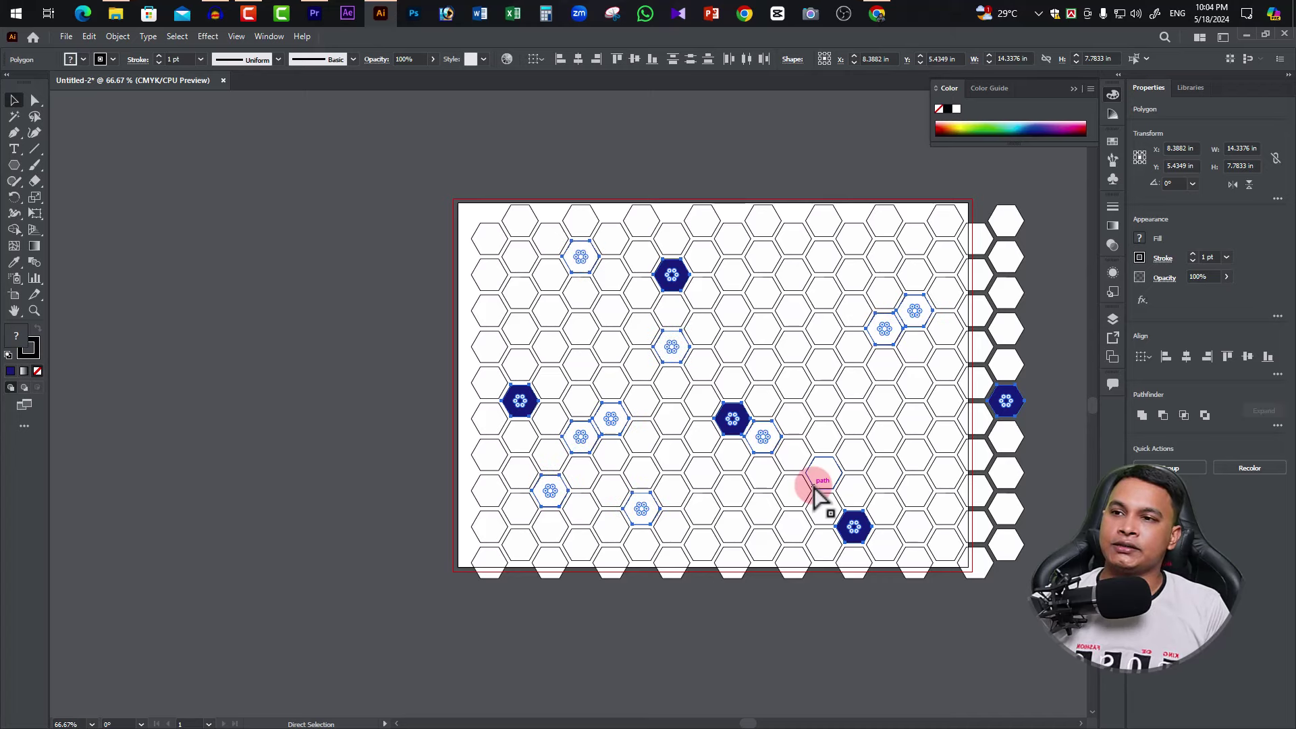
pyautogui.hotkey('ctrl', 'shift', 'z')
pyautogui.press('v')
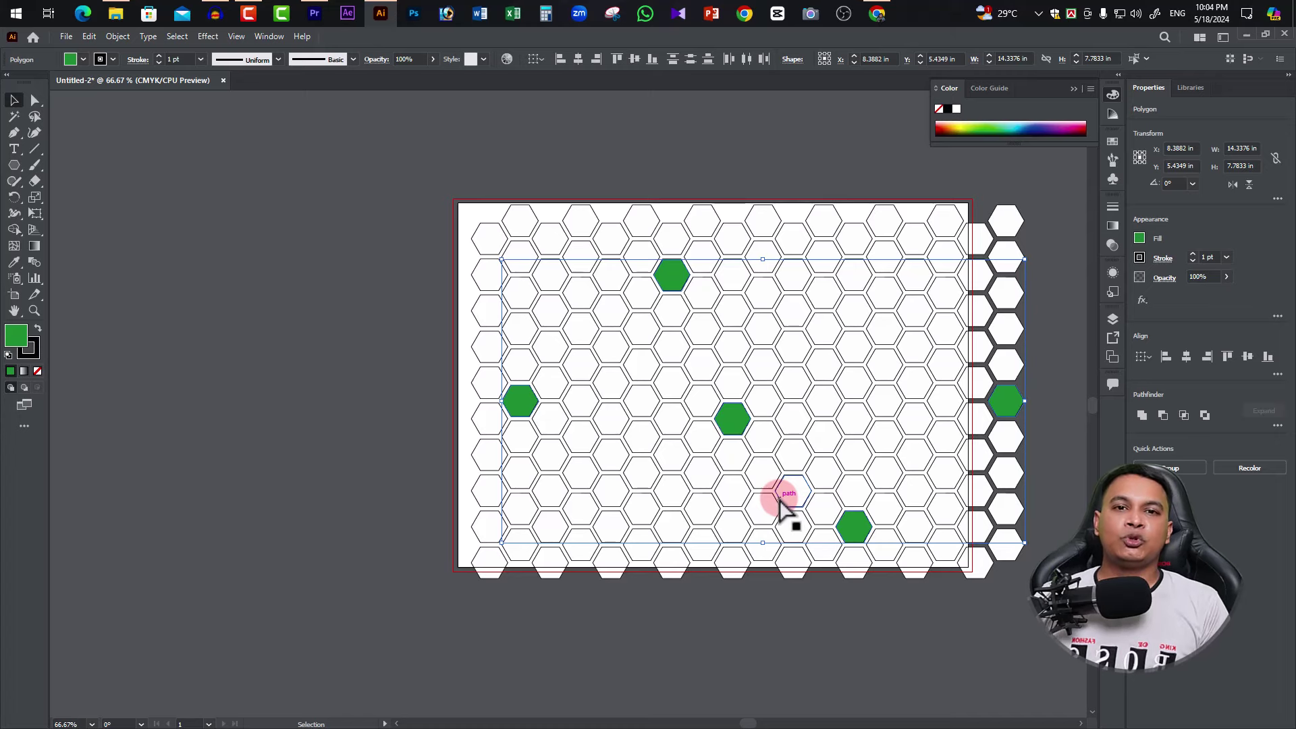
pyautogui.press('a')
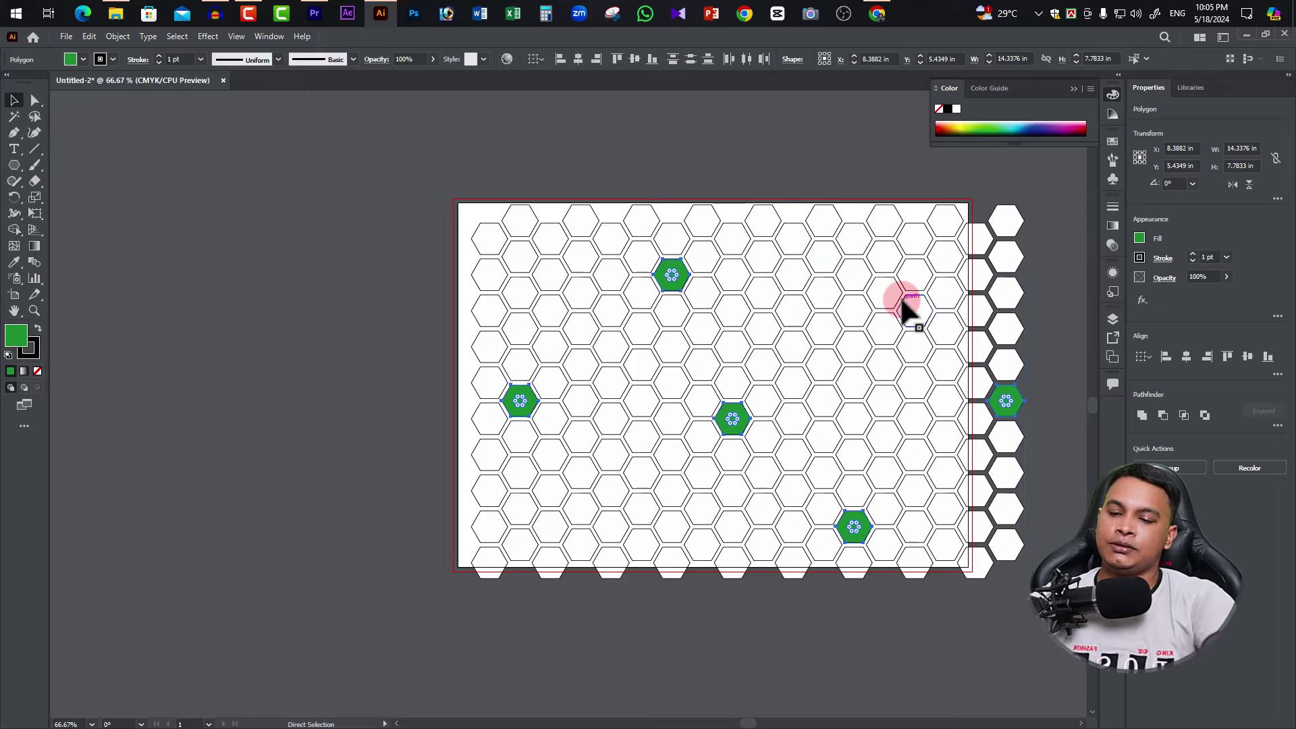
pyautogui.hotkey('ctrl', 'o')
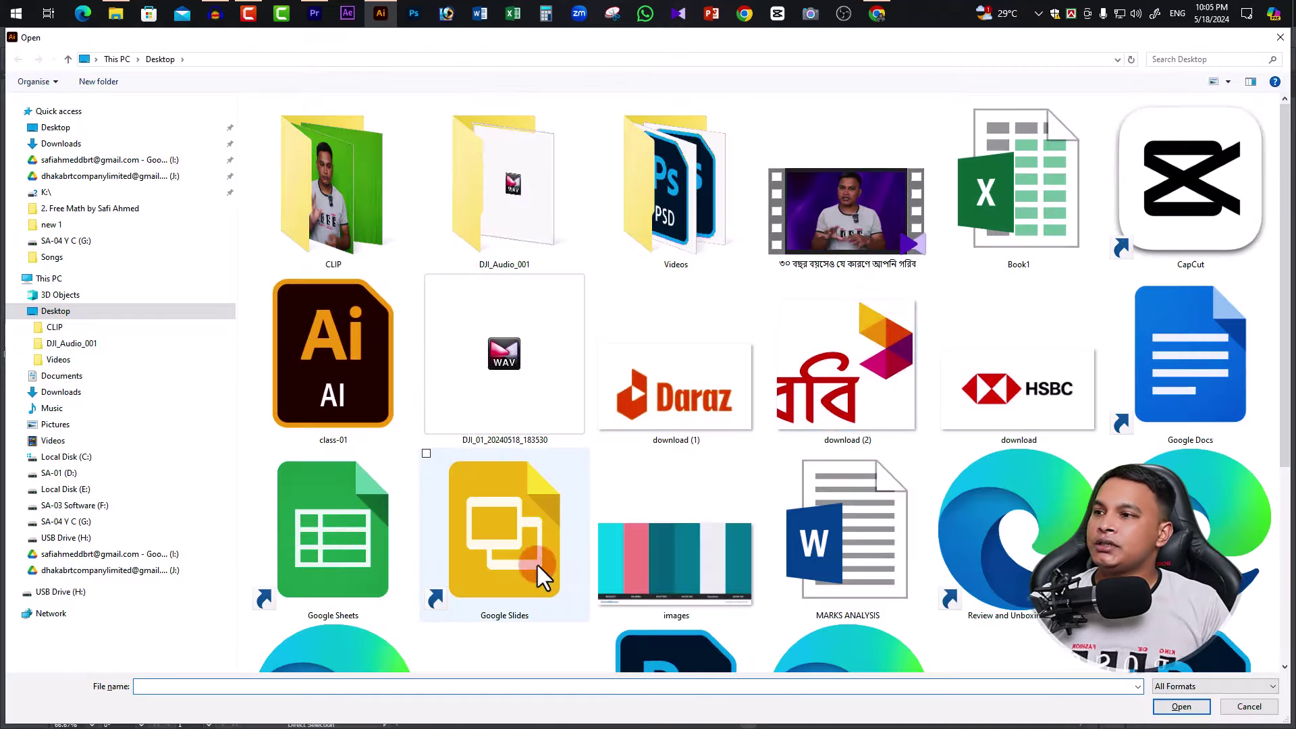
# Step: Open class-01.ai through File > Open and accept opening it in another window
pyautogui.doubleClick(378, 375)
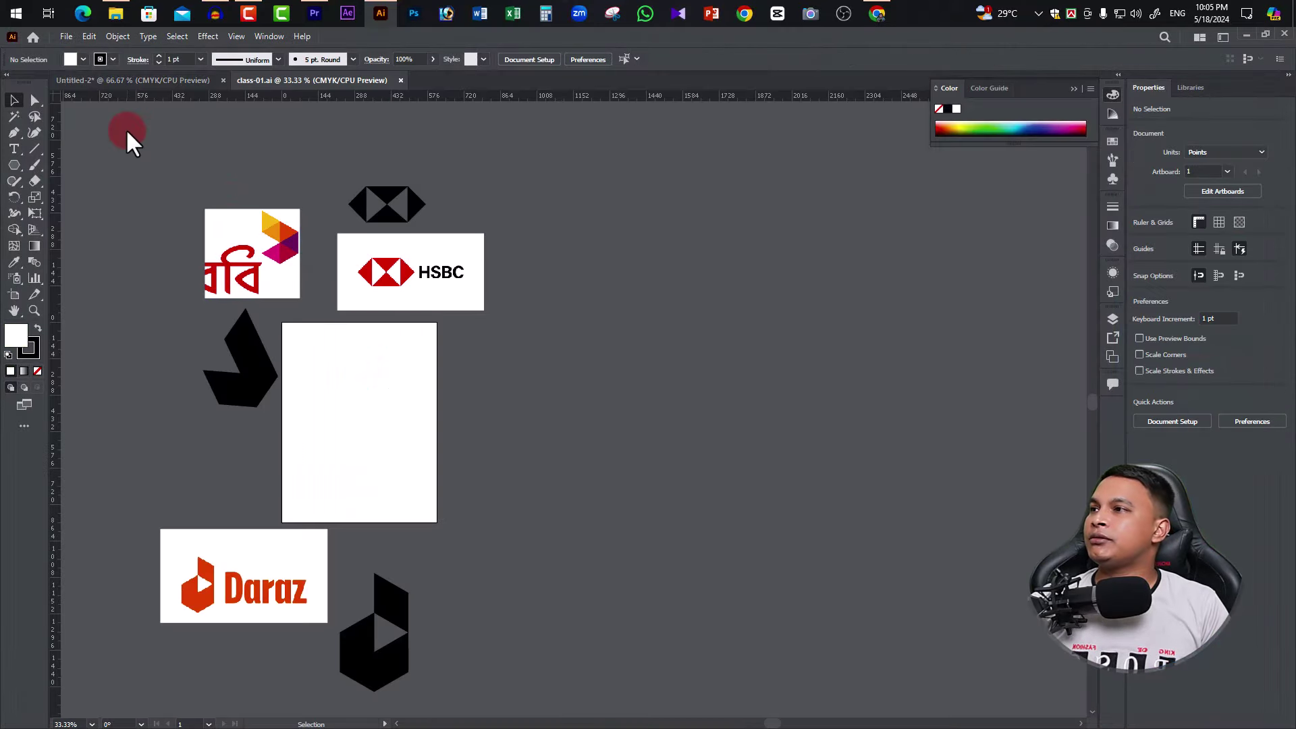
pyautogui.click(62, 36)
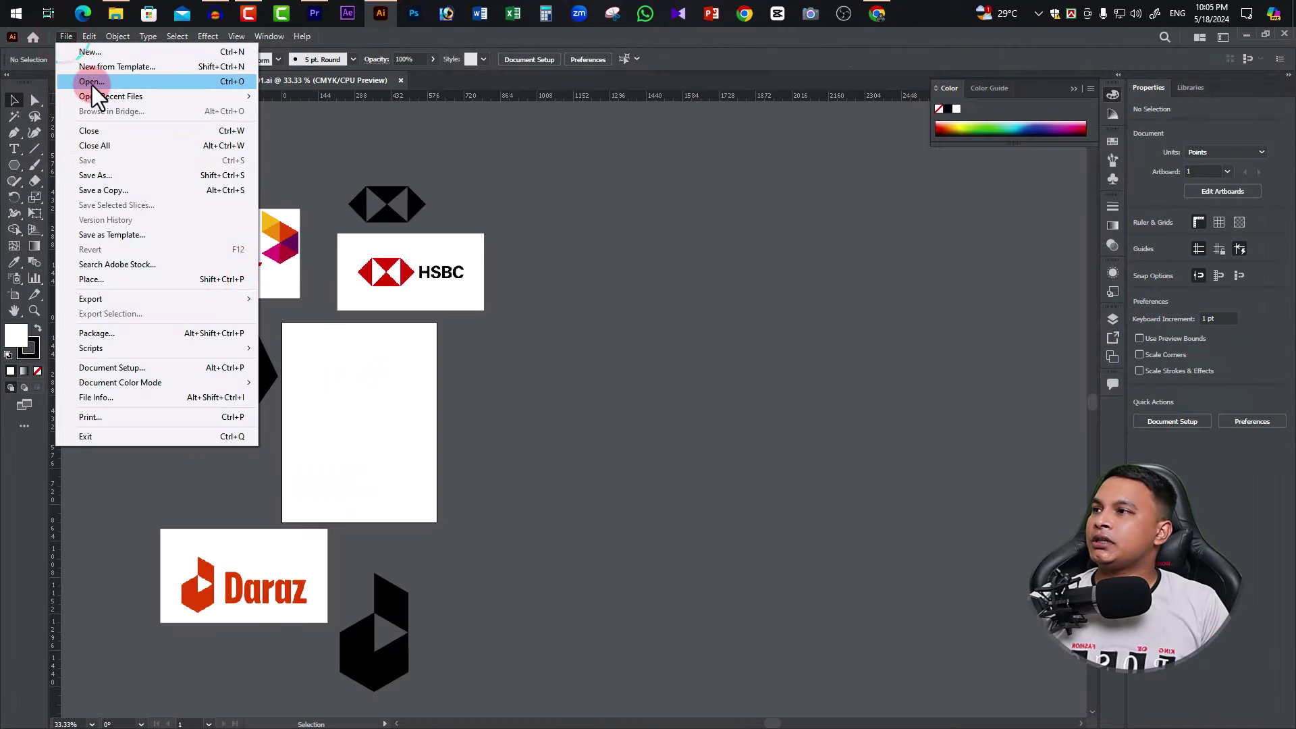
pyautogui.click(87, 84)
pyautogui.click(358, 351)
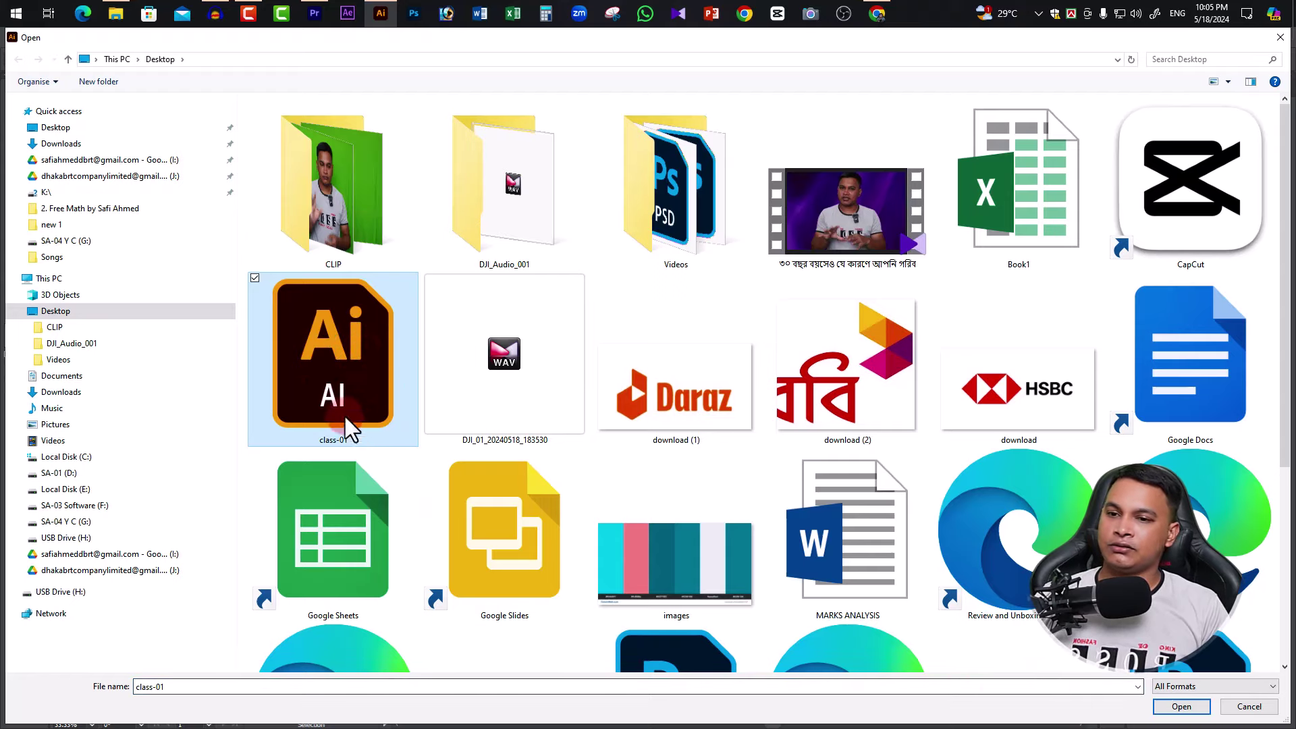
pyautogui.click(1191, 704)
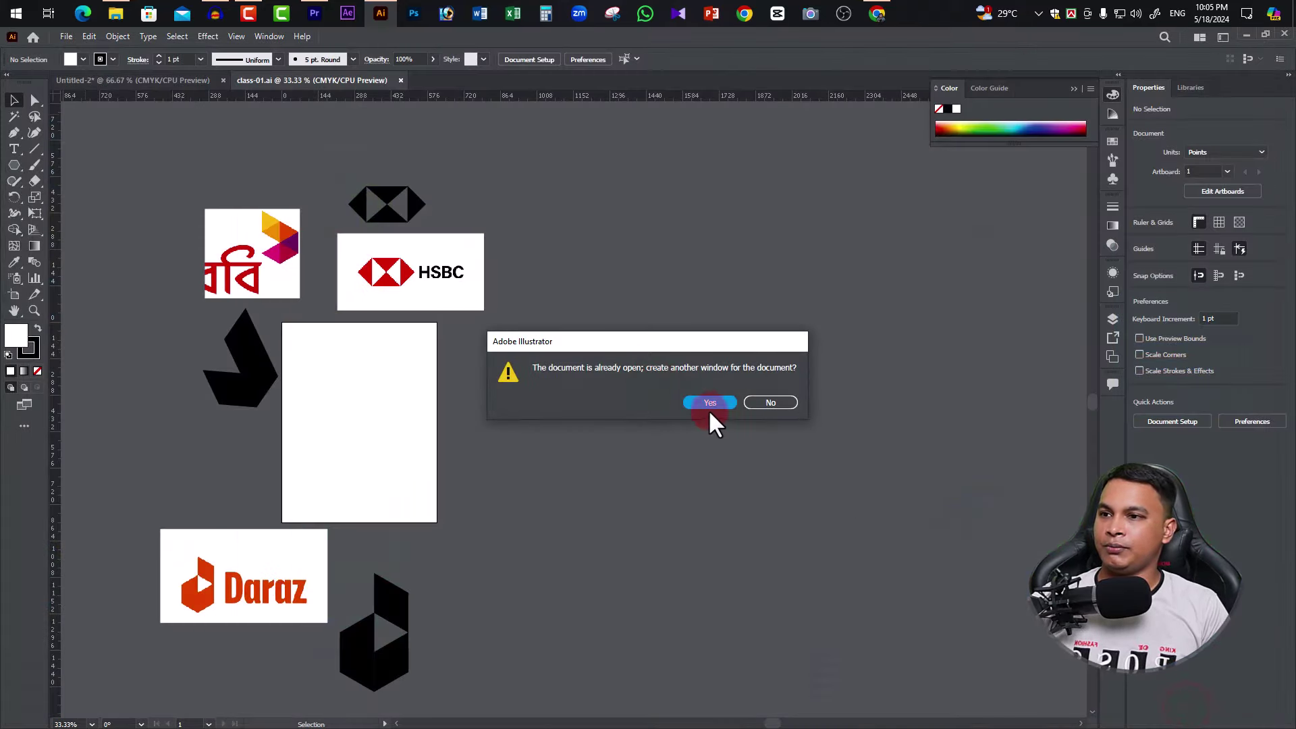
pyautogui.click(710, 403)
pyautogui.click(485, 174)
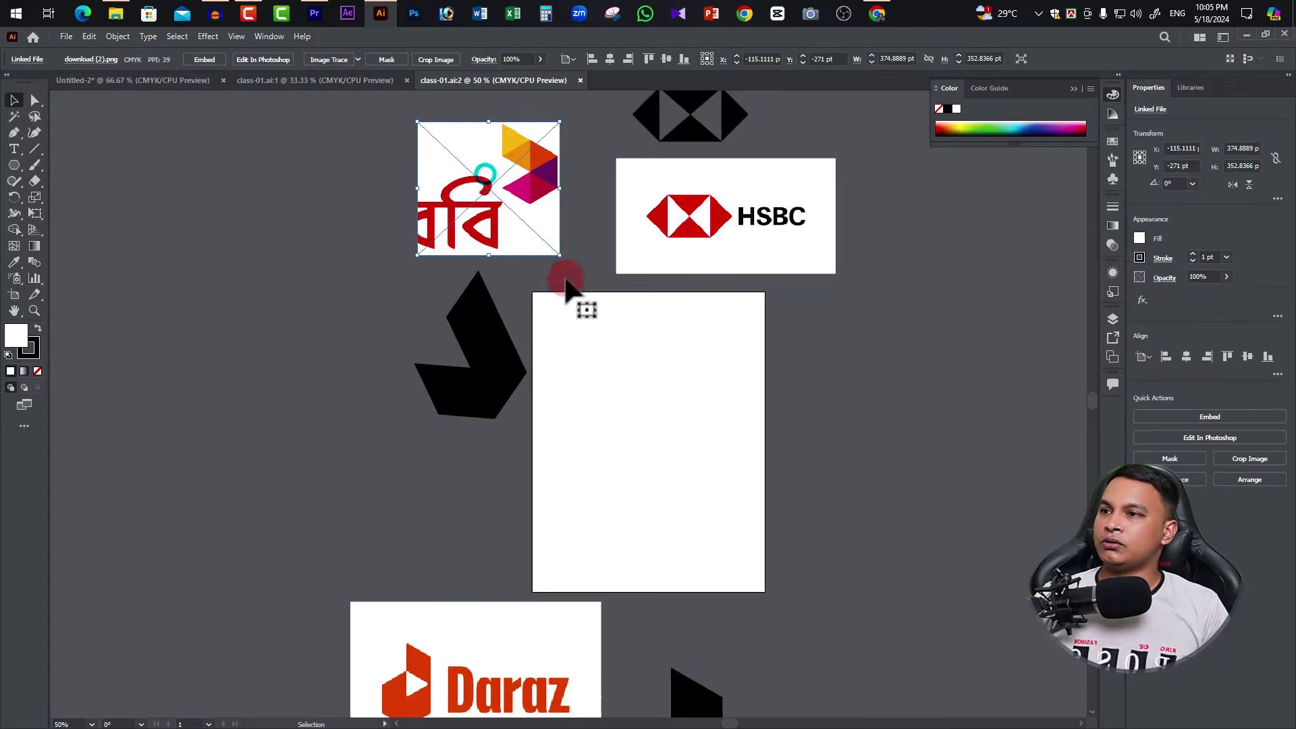
# Step: Drag the Robi logo onto the white artboard and zoom in on it
pyautogui.moveTo(524, 192); pyautogui.dragTo(642, 368)
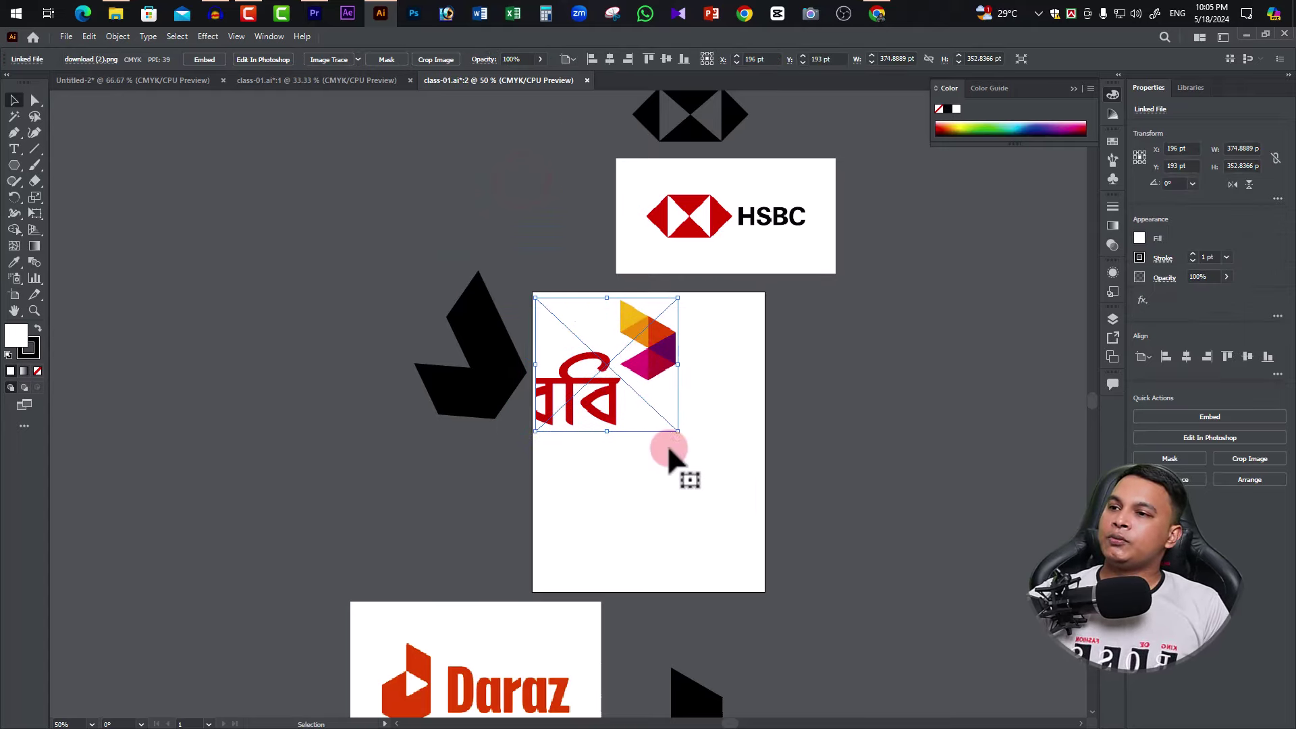
pyautogui.click(662, 389)
pyautogui.moveTo(735, 495)
pyautogui.mouseDown()
pyautogui.moveTo(575, 491)
pyautogui.moveTo(586, 499)
pyautogui.mouseUp()
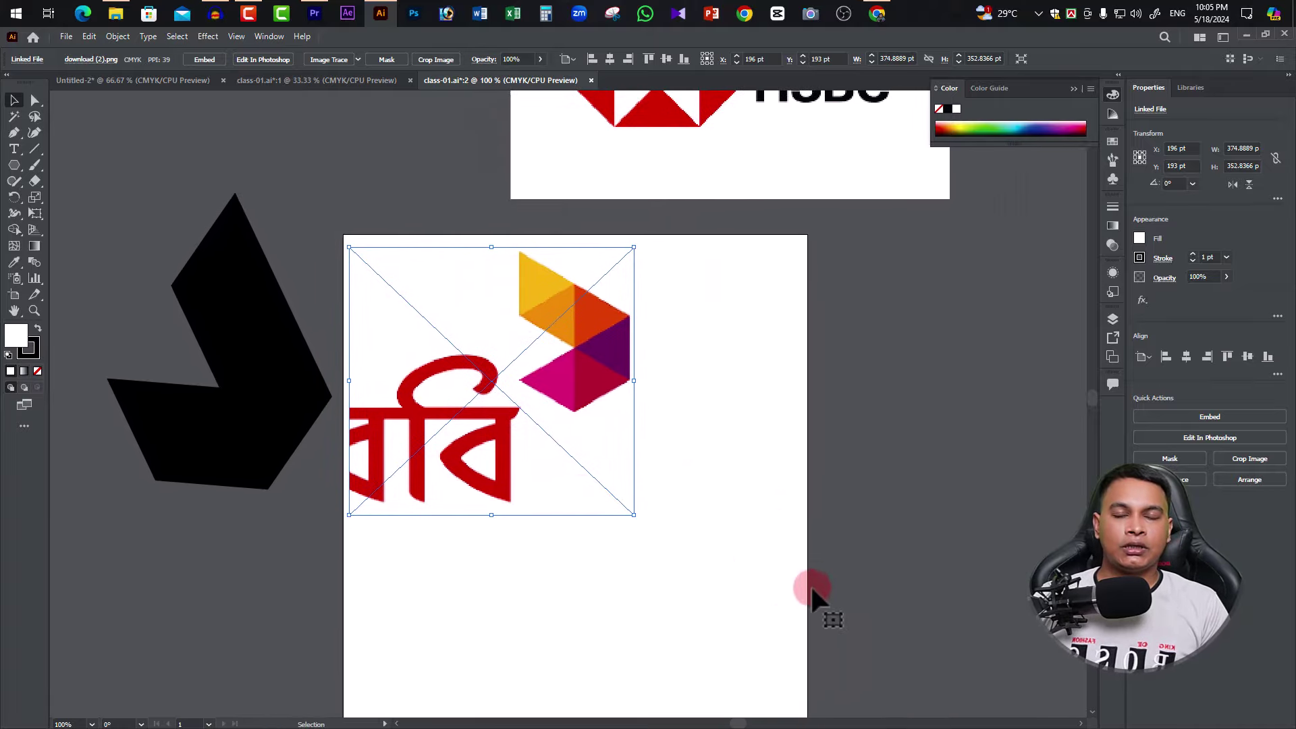
# Step: Stretch the artboard's right edge out to 1647 pt and reselect the Robi image
pyautogui.click(13, 295)
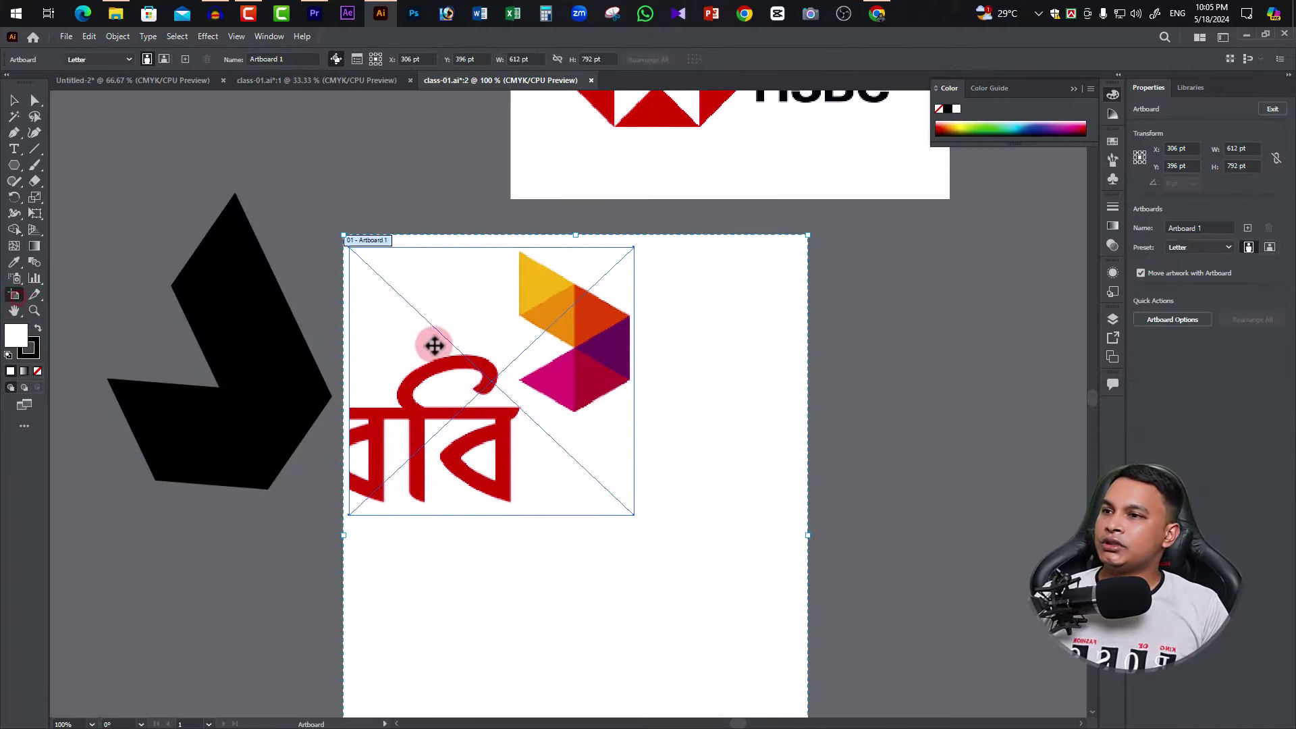
pyautogui.keyDown('ctrl'); pyautogui.keyDown('alt'); pyautogui.click(698, 442); pyautogui.keyUp('alt'); pyautogui.keyUp('ctrl')
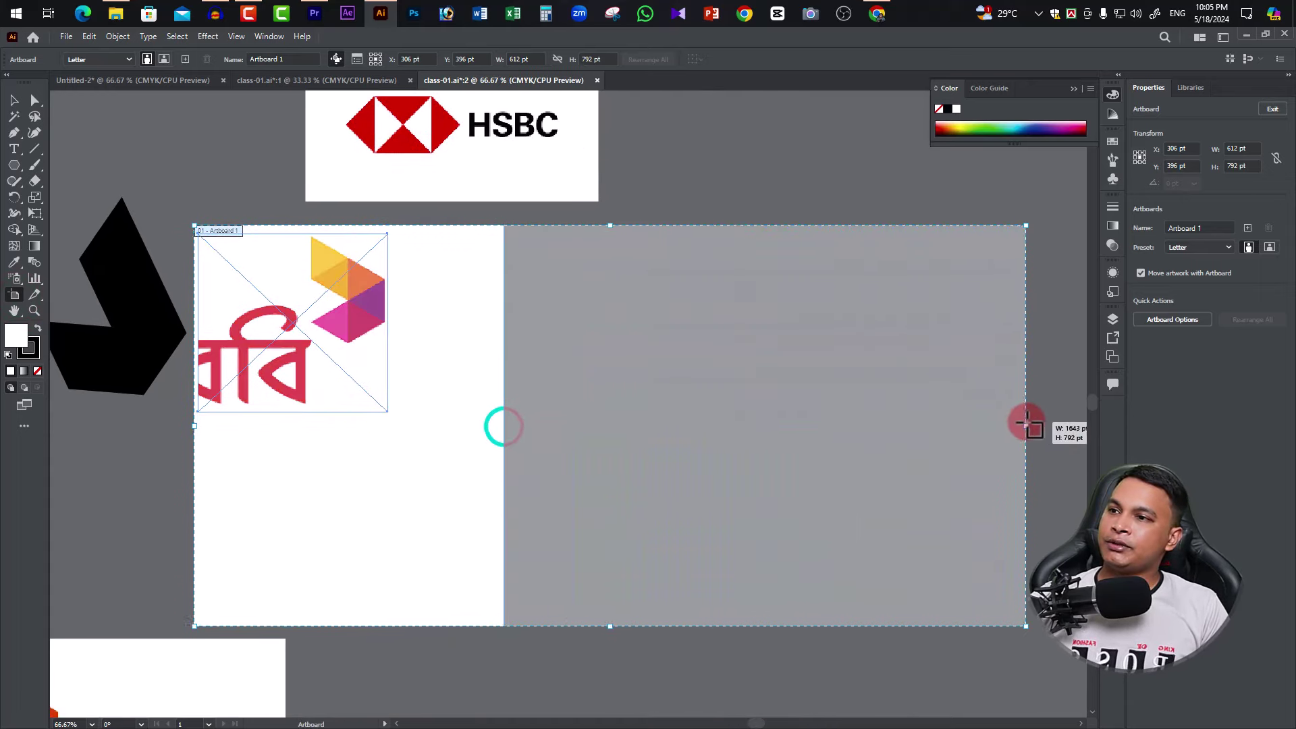
pyautogui.moveTo(505, 425); pyautogui.dragTo(1027, 425)
pyautogui.click(14, 100)
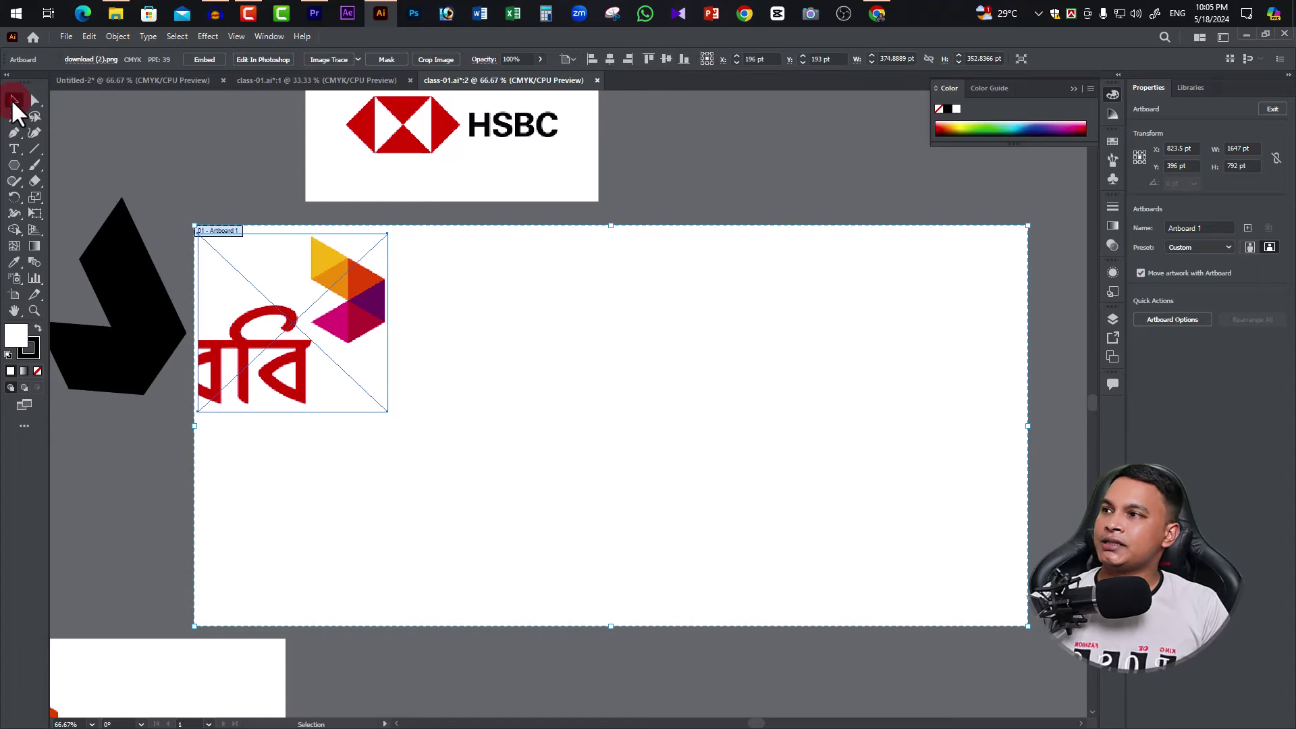
pyautogui.click(349, 345)
pyautogui.click(365, 324)
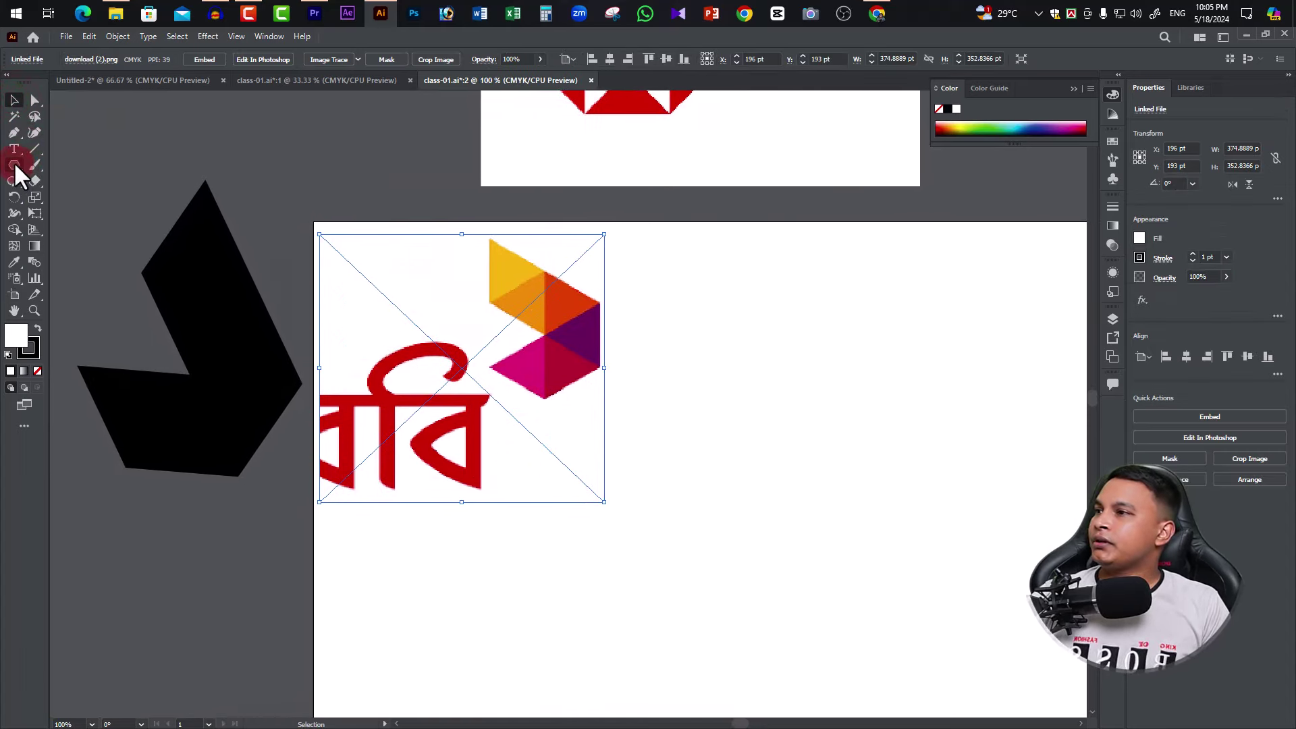
pyautogui.click(13, 160)
# Step: Draw a three-sided polygon, about 262 × 259 pt, right of the Robi logo
pyautogui.click(66, 213)
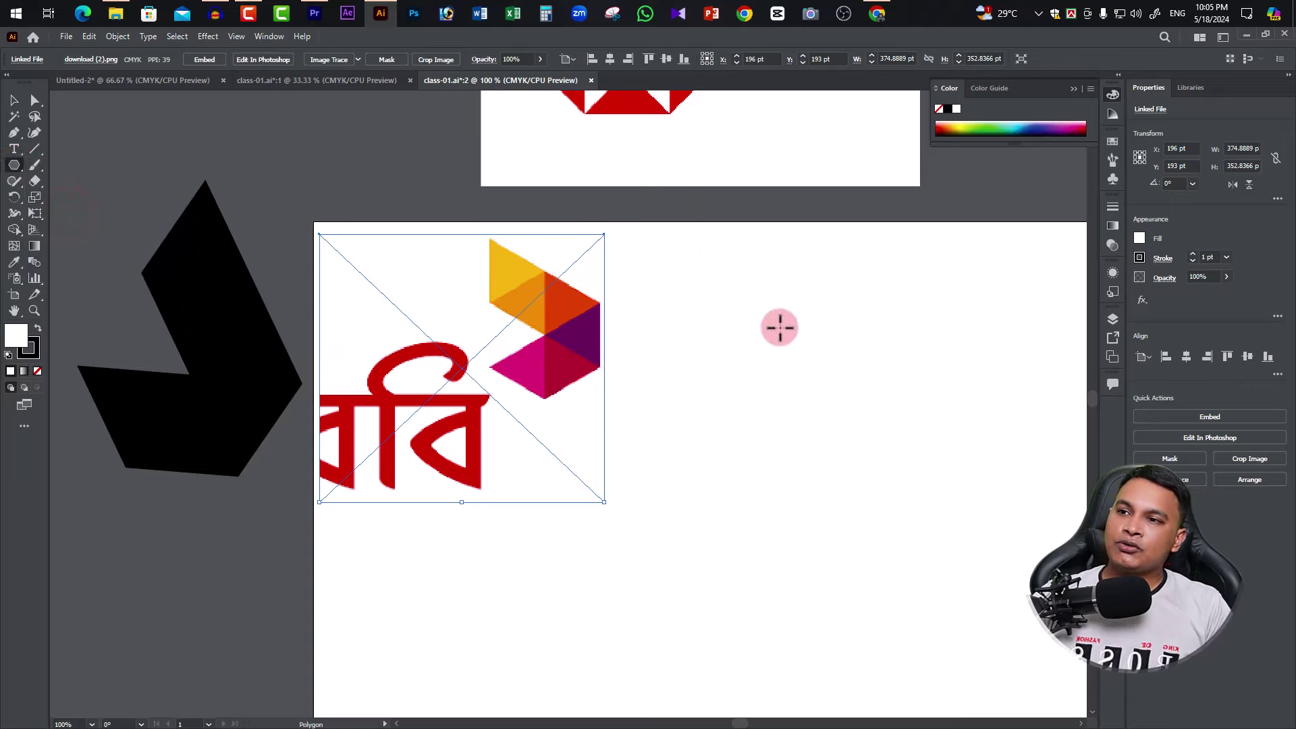
pyautogui.moveTo(735, 294); pyautogui.dragTo(861, 419)
pyautogui.moveTo(814, 341); pyautogui.dragTo(811, 347)
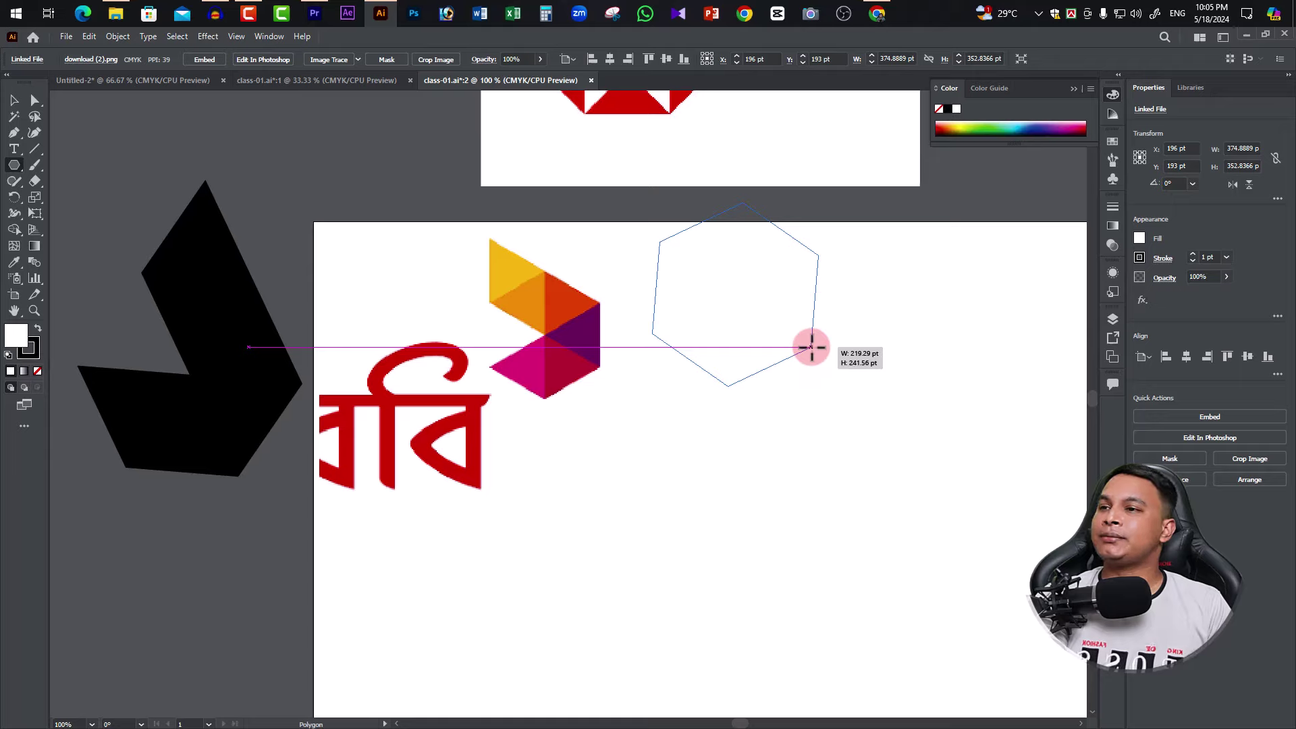
pyautogui.press('Down')
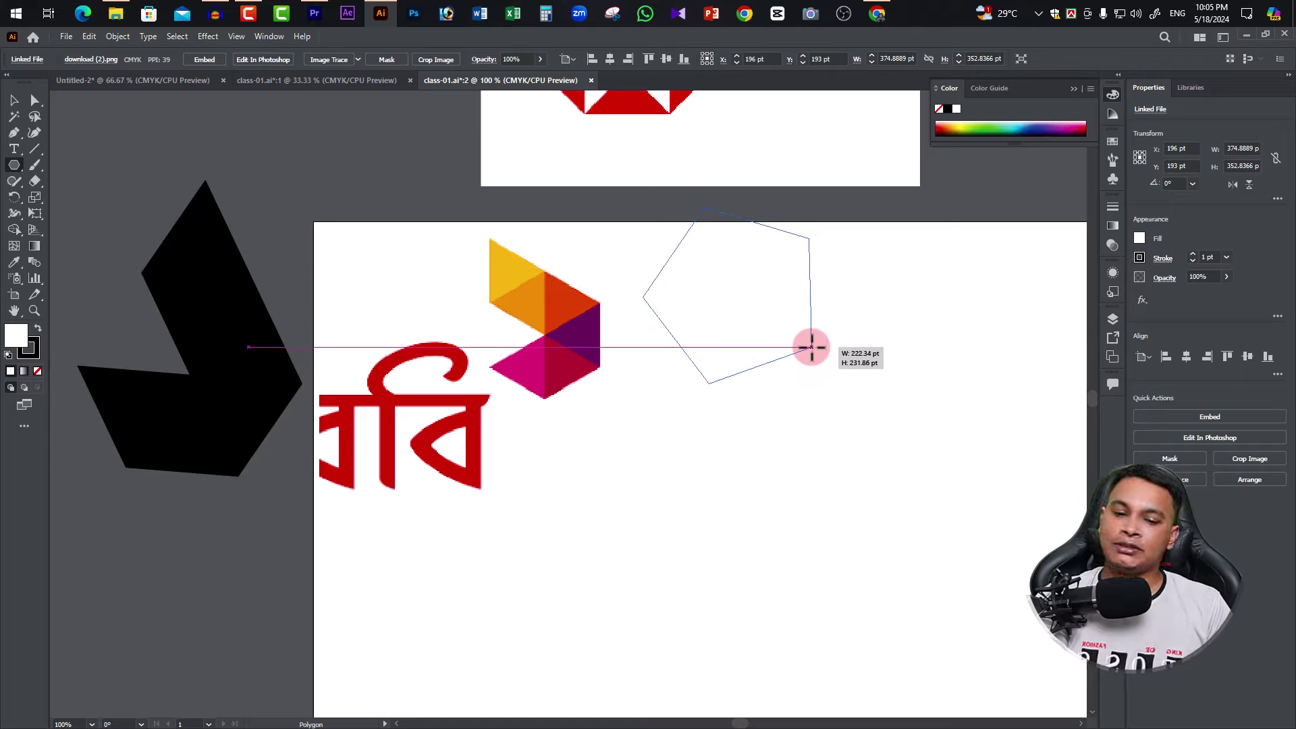
pyautogui.press('Down')
pyautogui.press('Down')
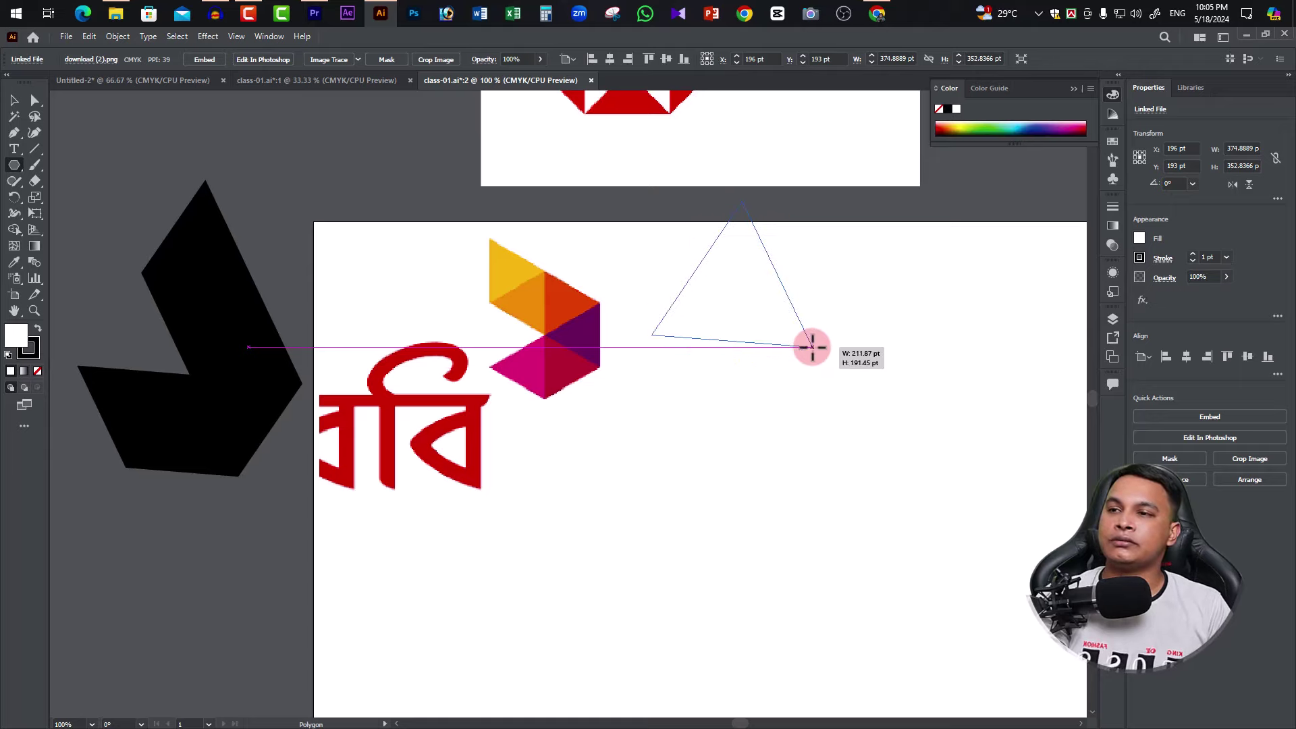
pyautogui.moveTo(819, 348); pyautogui.dragTo(826, 347)
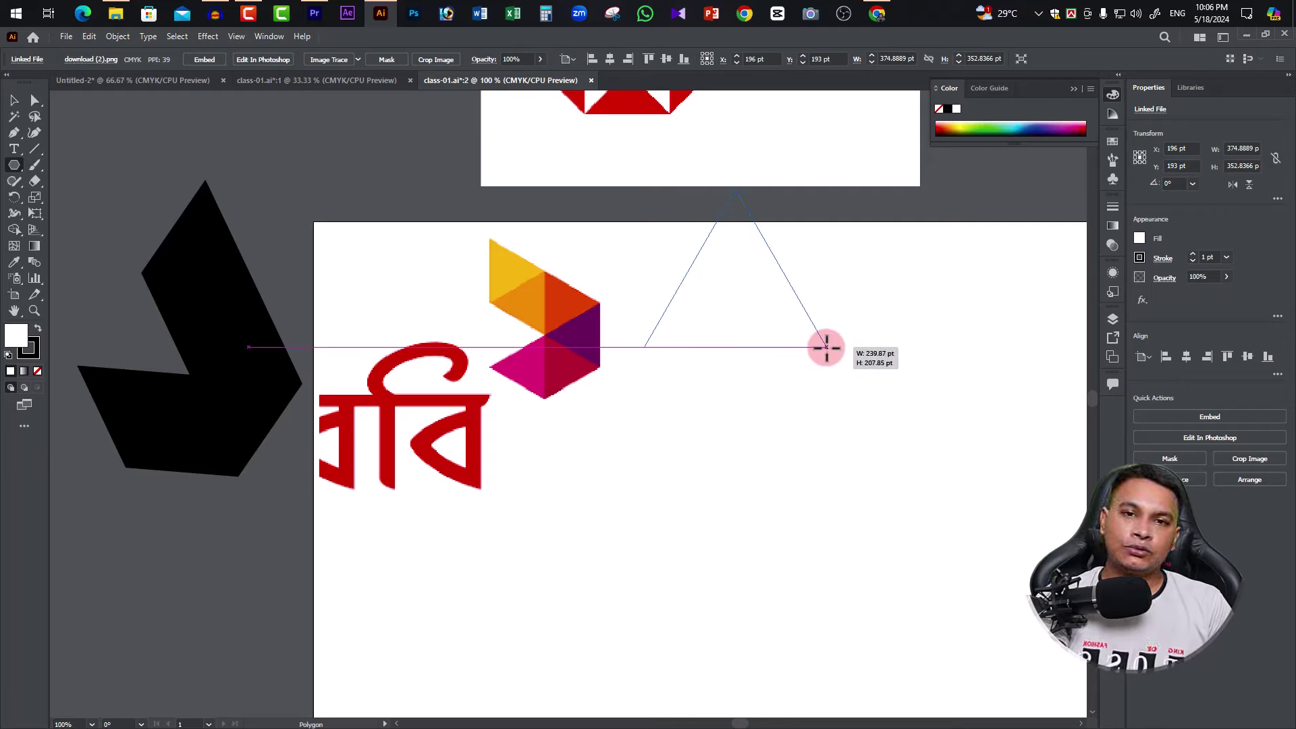
pyautogui.press('Up')
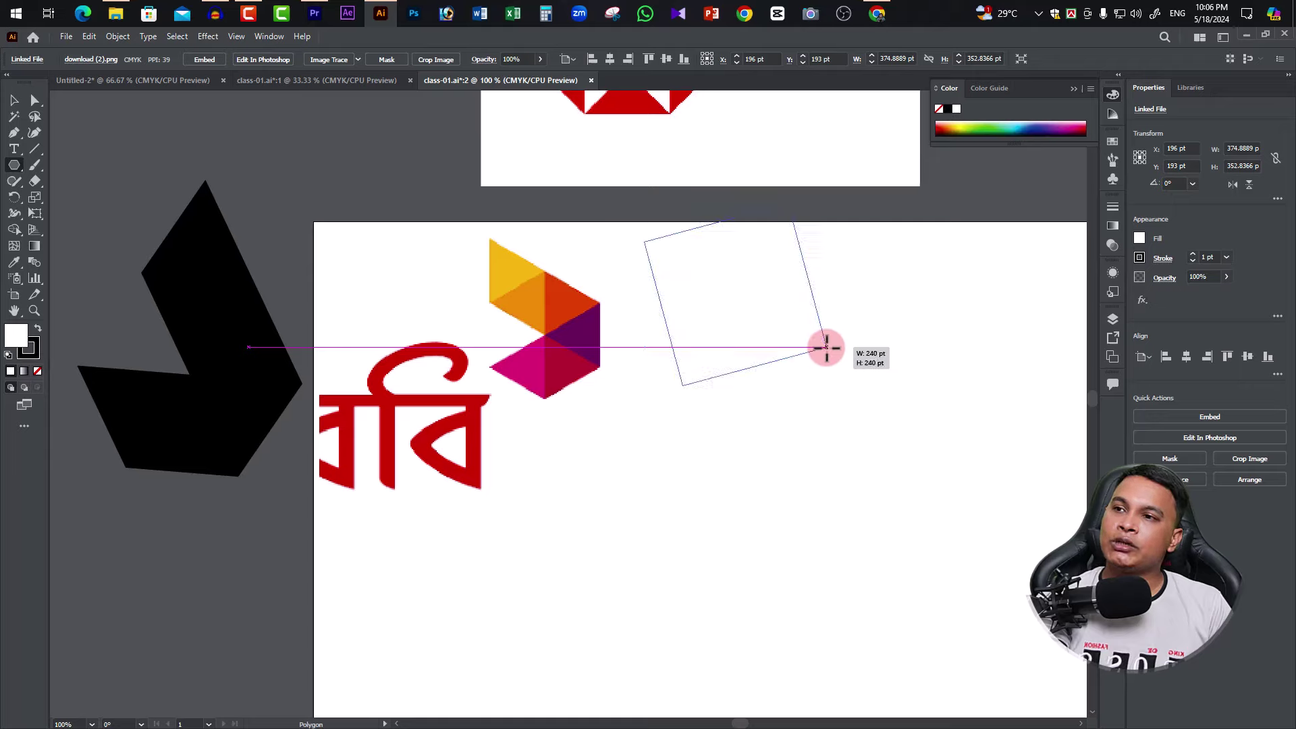
pyautogui.press('Up')
pyautogui.press('Up')
pyautogui.press('Up')
pyautogui.press('Up')
pyautogui.press('Up')
pyautogui.press('Up')
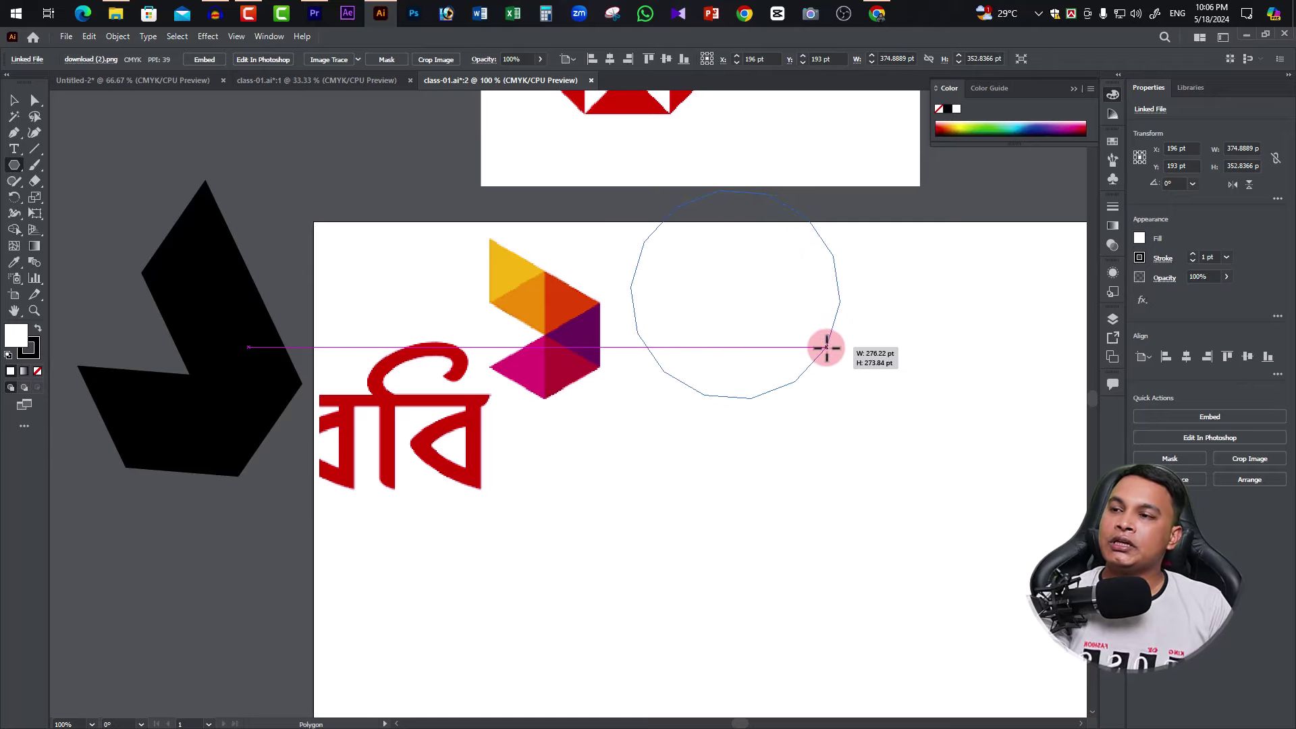
pyautogui.press('Down')
pyautogui.press('Down')
pyautogui.press('Down')
pyautogui.press('Down')
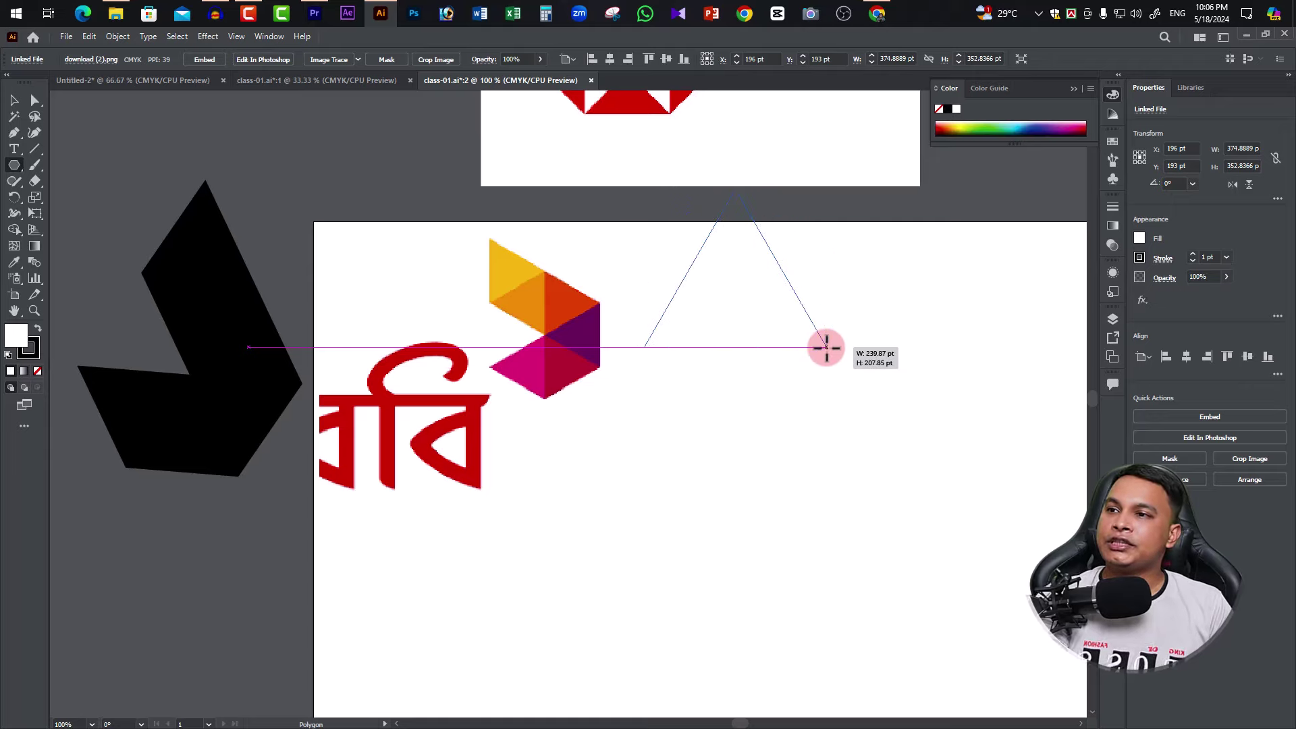
pyautogui.moveTo(826, 347)
pyautogui.mouseDown()
pyautogui.moveTo(806, 320)
pyautogui.moveTo(859, 341)
pyautogui.moveTo(848, 328)
pyautogui.mouseUp()
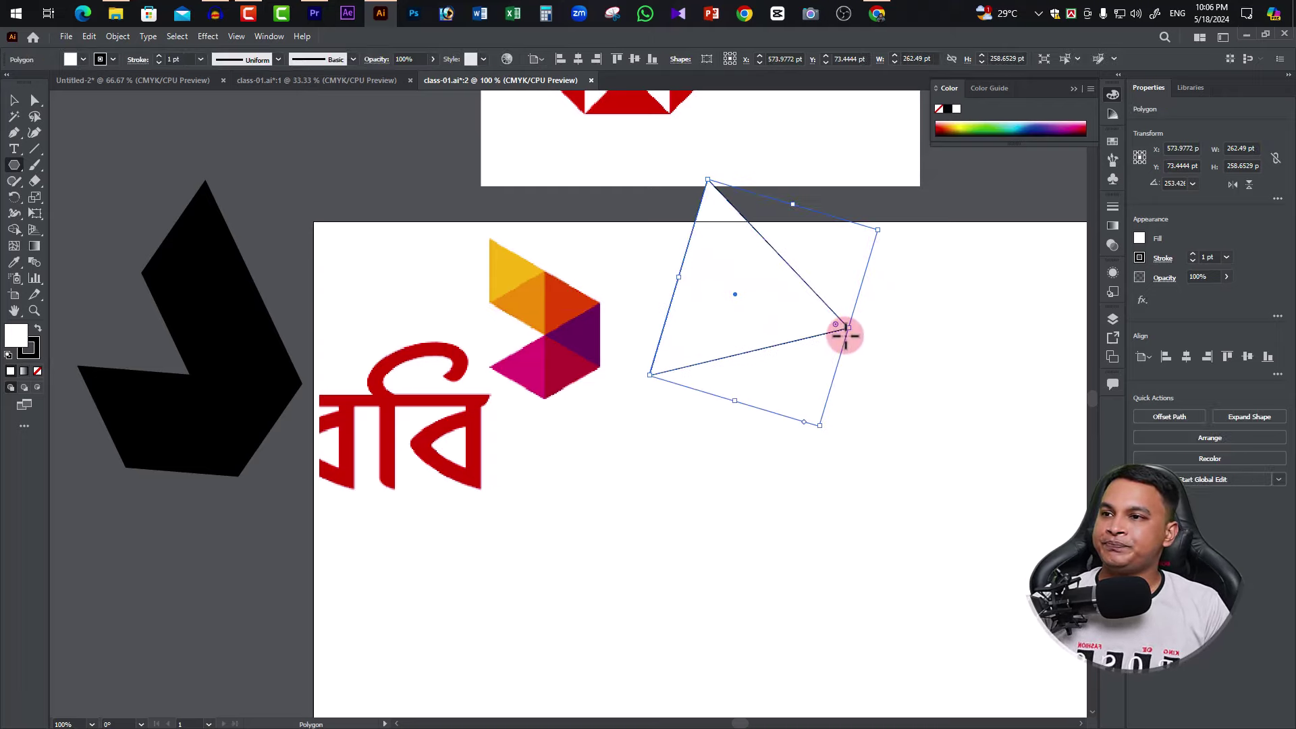
# Step: Fill the triangle with orange eyedropped from the Robi logo
pyautogui.click(1040, 128)
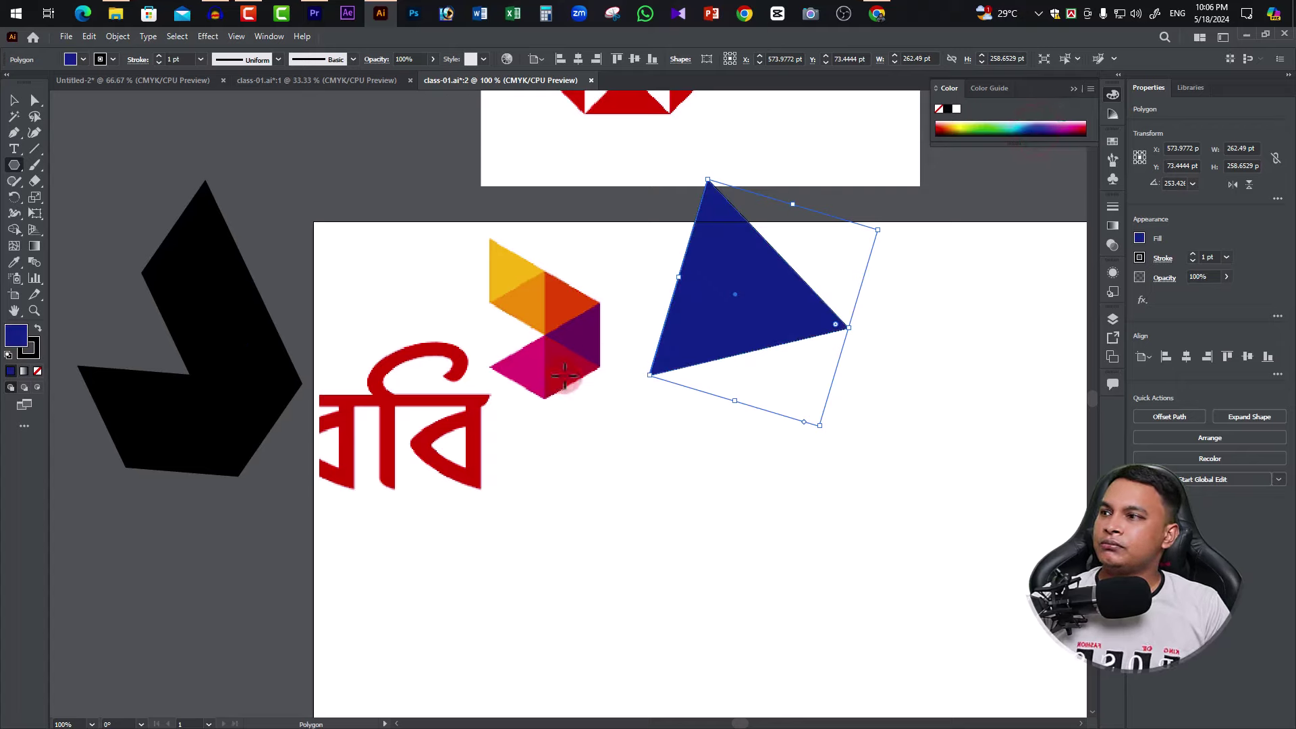
pyautogui.click(13, 262)
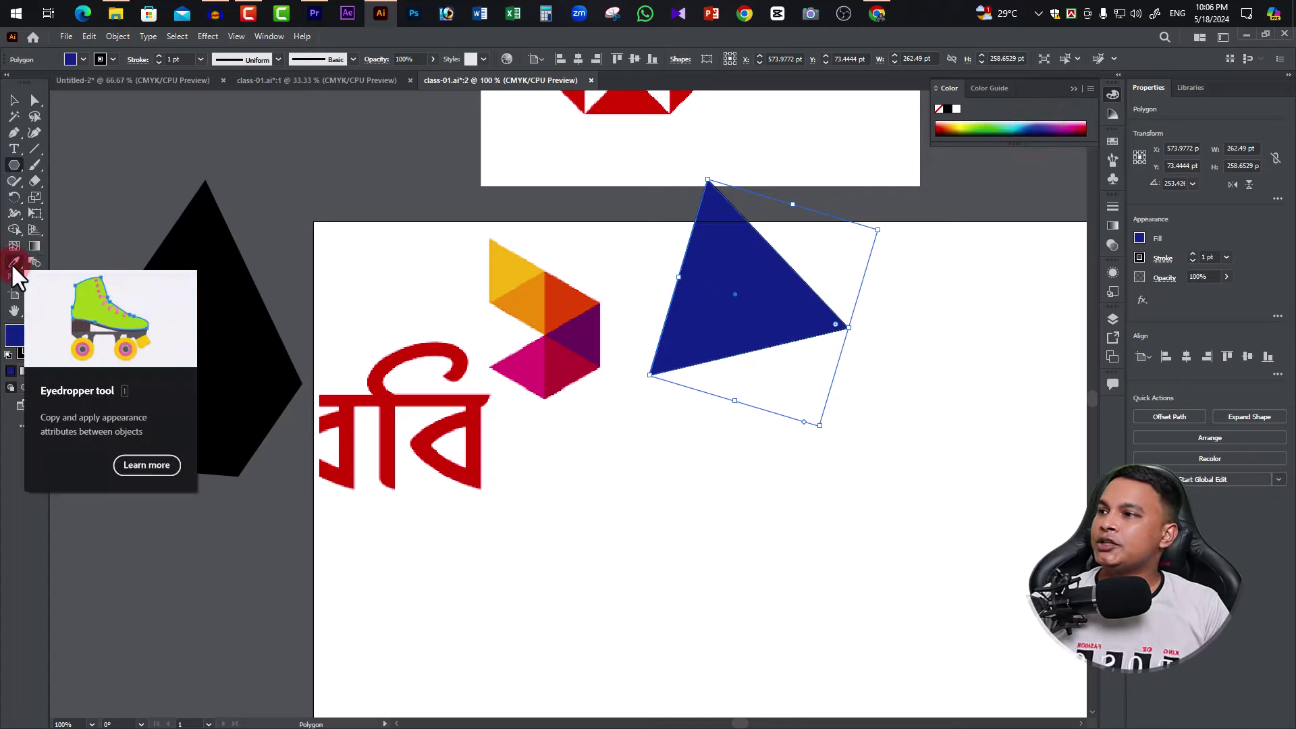
pyautogui.click(592, 323)
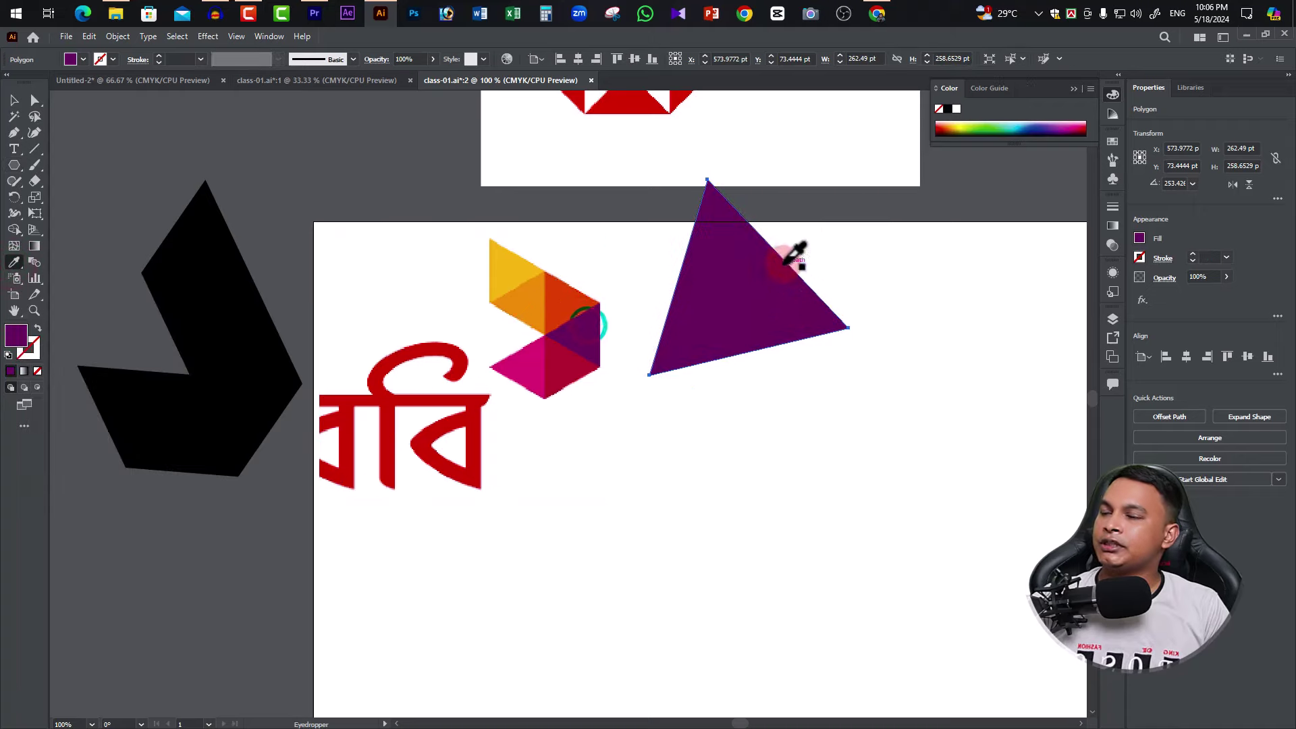
pyautogui.click(575, 303)
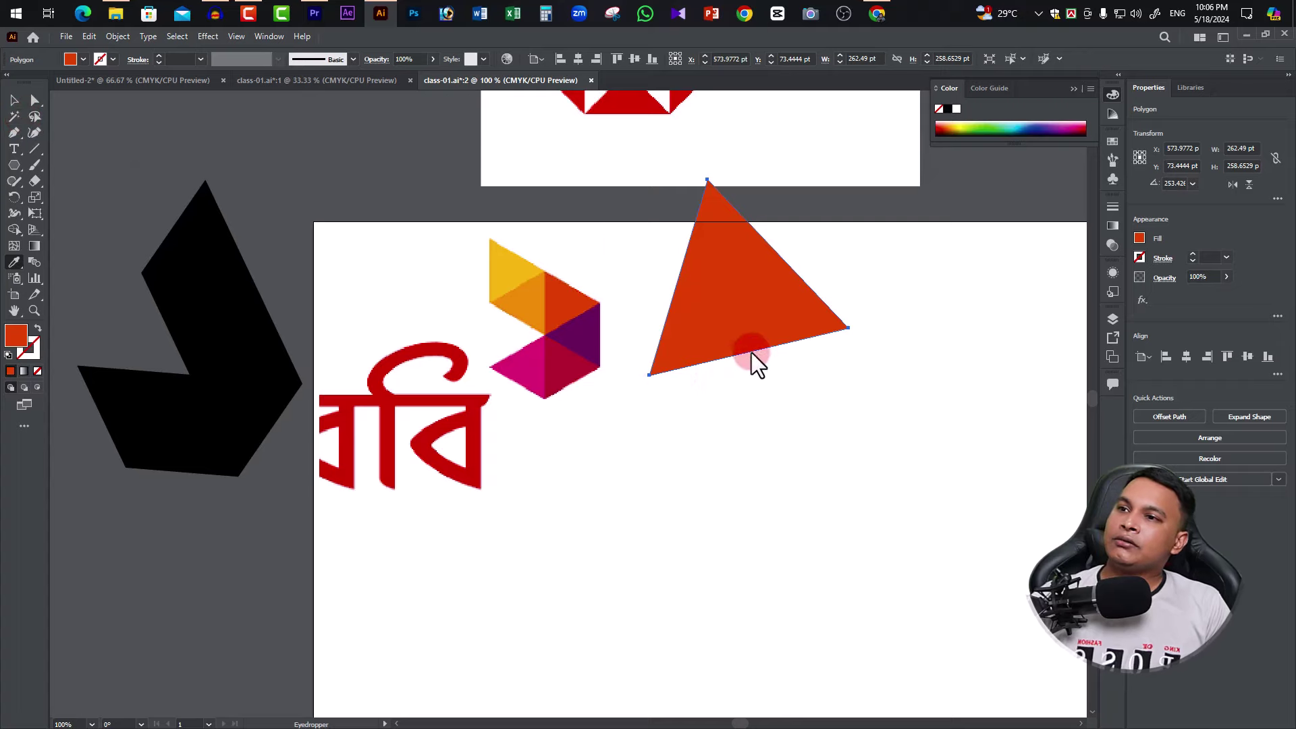
# Step: Move the triangle down and right and scale it to about 172 × 169 pt
pyautogui.click(13, 100)
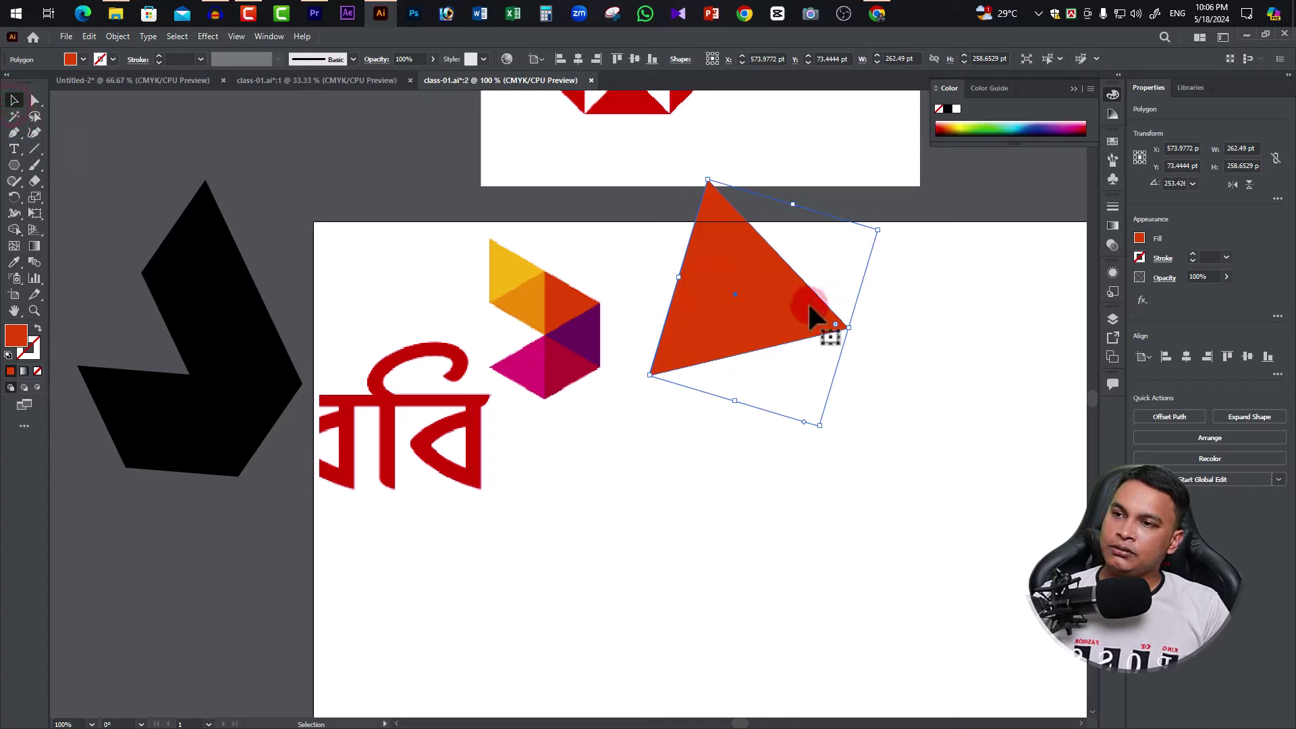
pyautogui.moveTo(810, 312)
pyautogui.mouseDown()
pyautogui.moveTo(899, 427)
pyautogui.moveTo(900, 455)
pyautogui.mouseUp()
pyautogui.hotkey('ctrl', '-')
pyautogui.moveTo(646, 426)
pyautogui.mouseDown()
pyautogui.moveTo(599, 417)
pyautogui.moveTo(633, 420)
pyautogui.mouseUp()
pyautogui.hotkey('ctrl', '+')
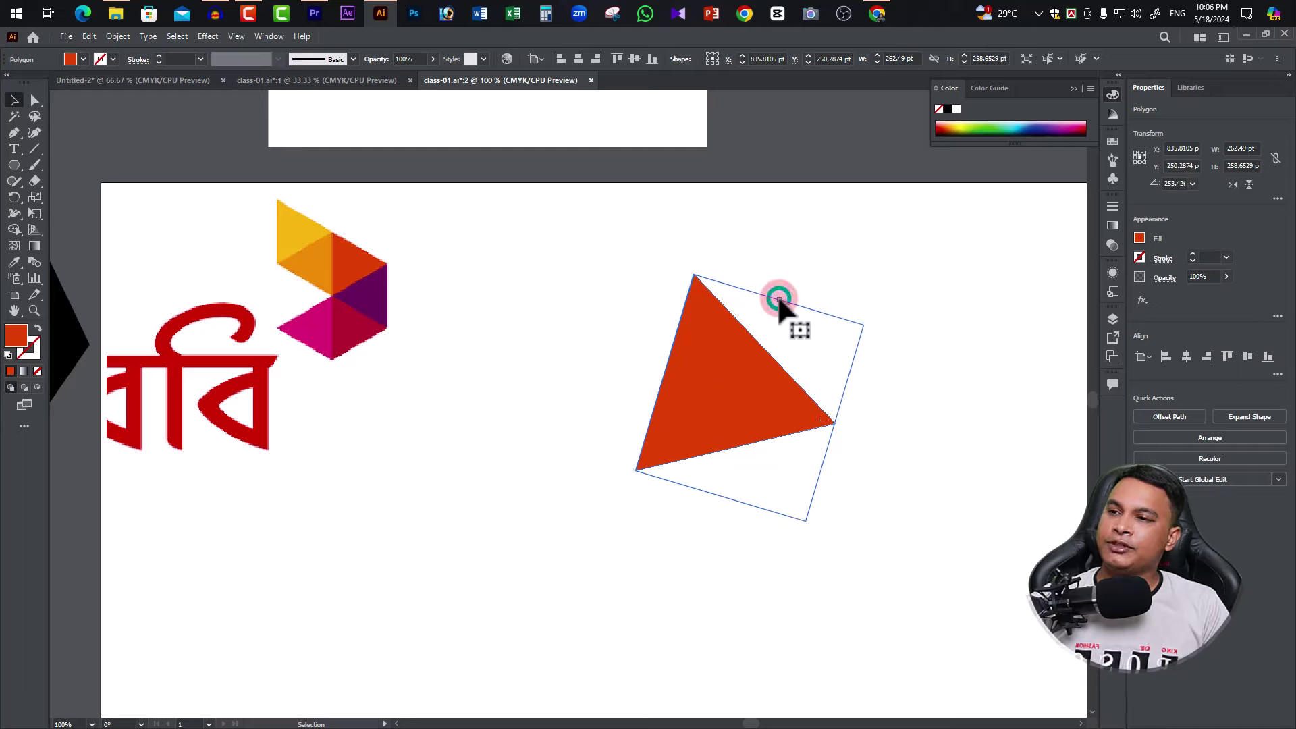
pyautogui.moveTo(779, 299)
pyautogui.mouseDown()
pyautogui.moveTo(767, 378)
pyautogui.moveTo(724, 446)
pyautogui.moveTo(734, 392)
pyautogui.mouseUp()
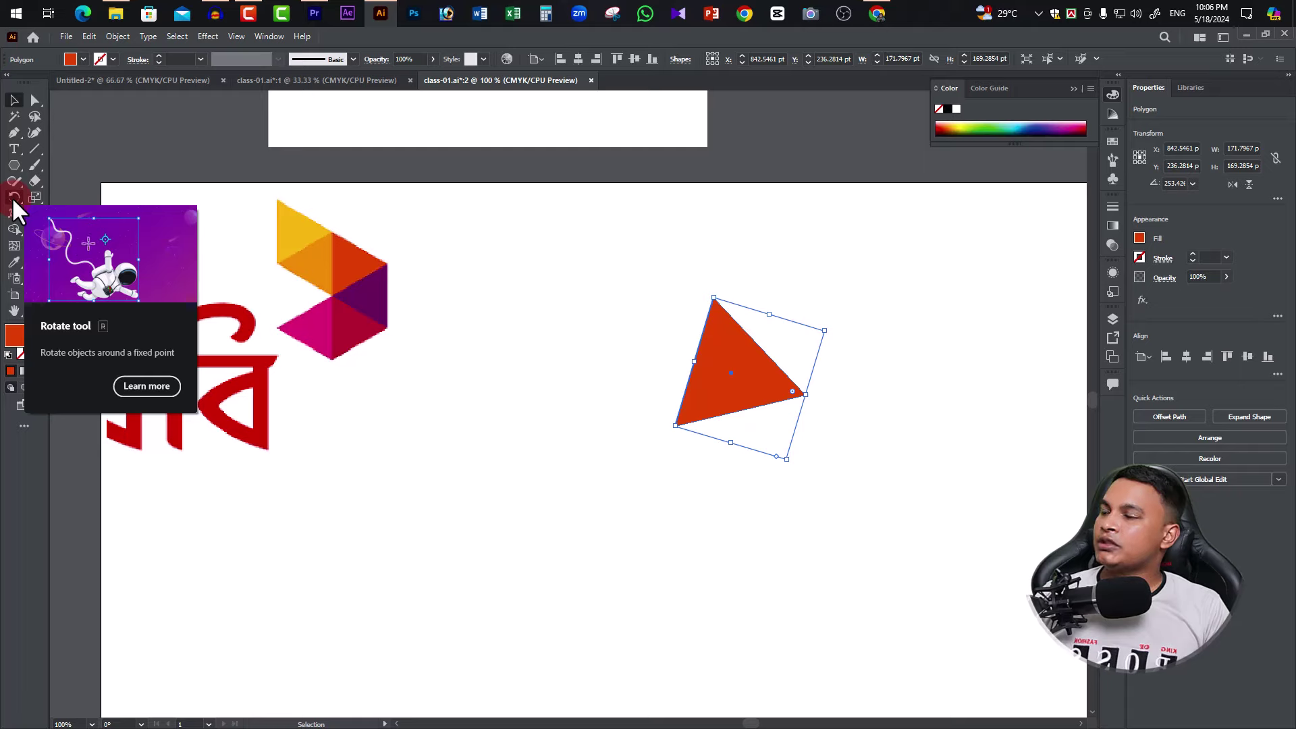
# Step: Make a 60° rotated copy of the triangle pivoted on its lower-left corner
pyautogui.click(13, 198)
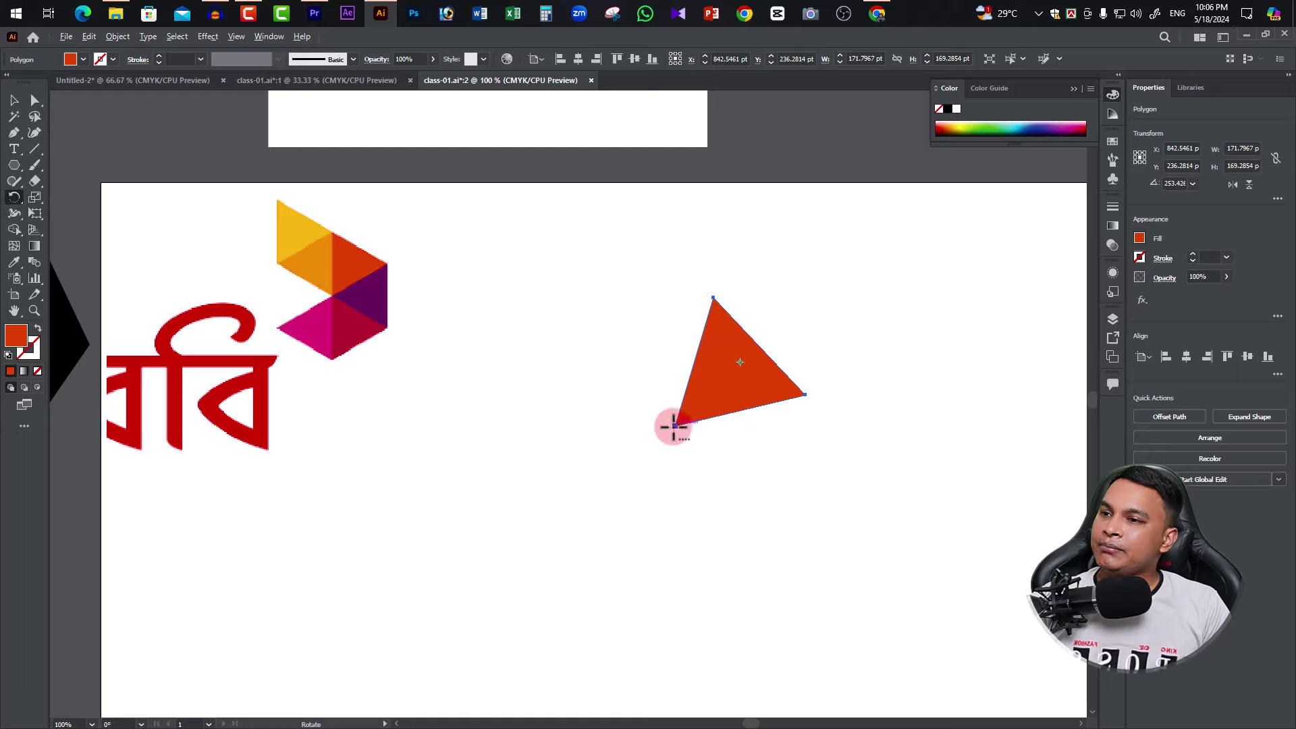
pyautogui.keyDown('alt'); pyautogui.click(675, 425); pyautogui.keyUp('alt')
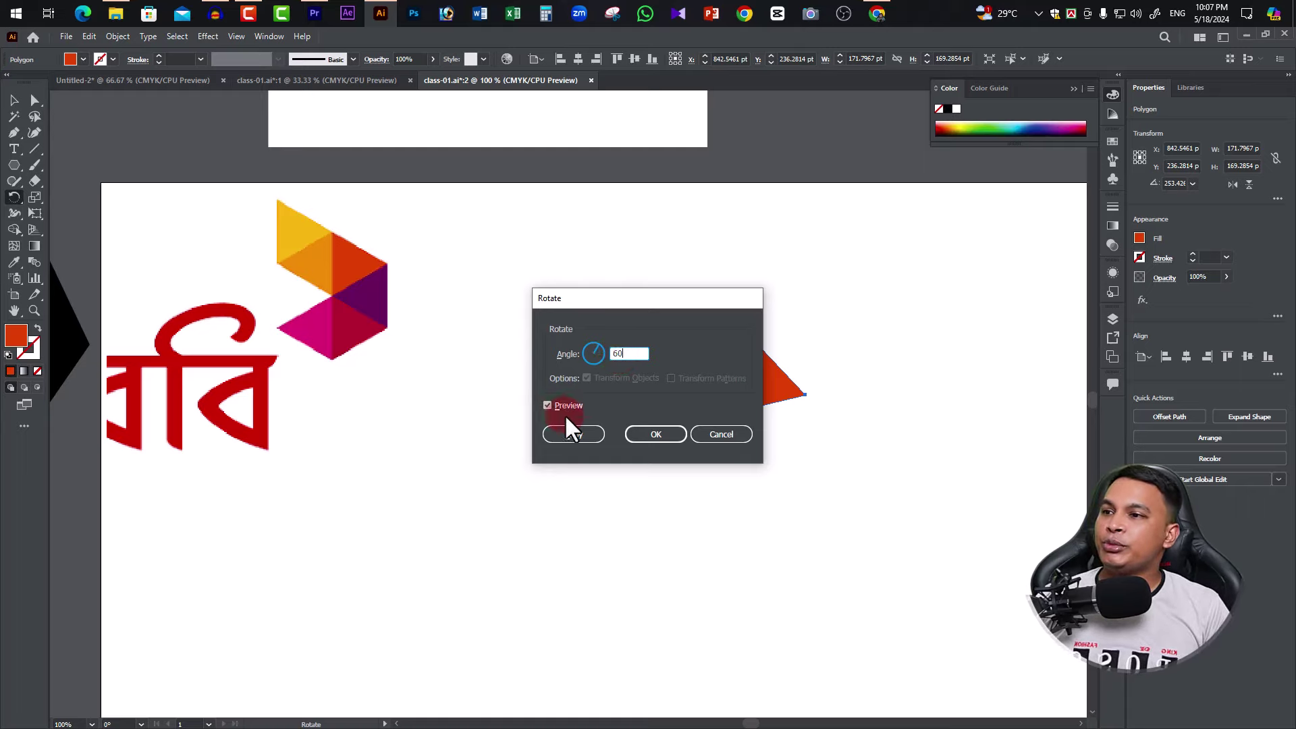
pyautogui.moveTo(652, 329); pyautogui.dragTo(1001, 196)
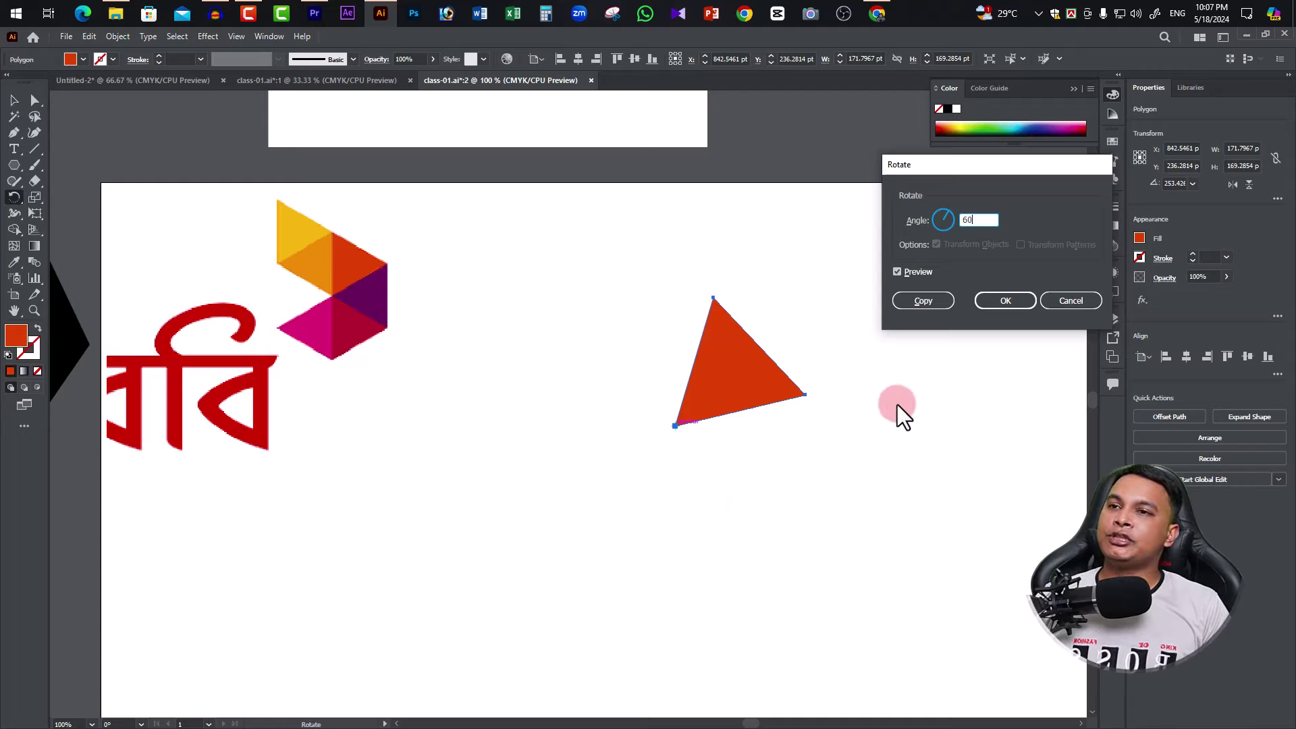
pyautogui.moveTo(1025, 169); pyautogui.dragTo(986, 166)
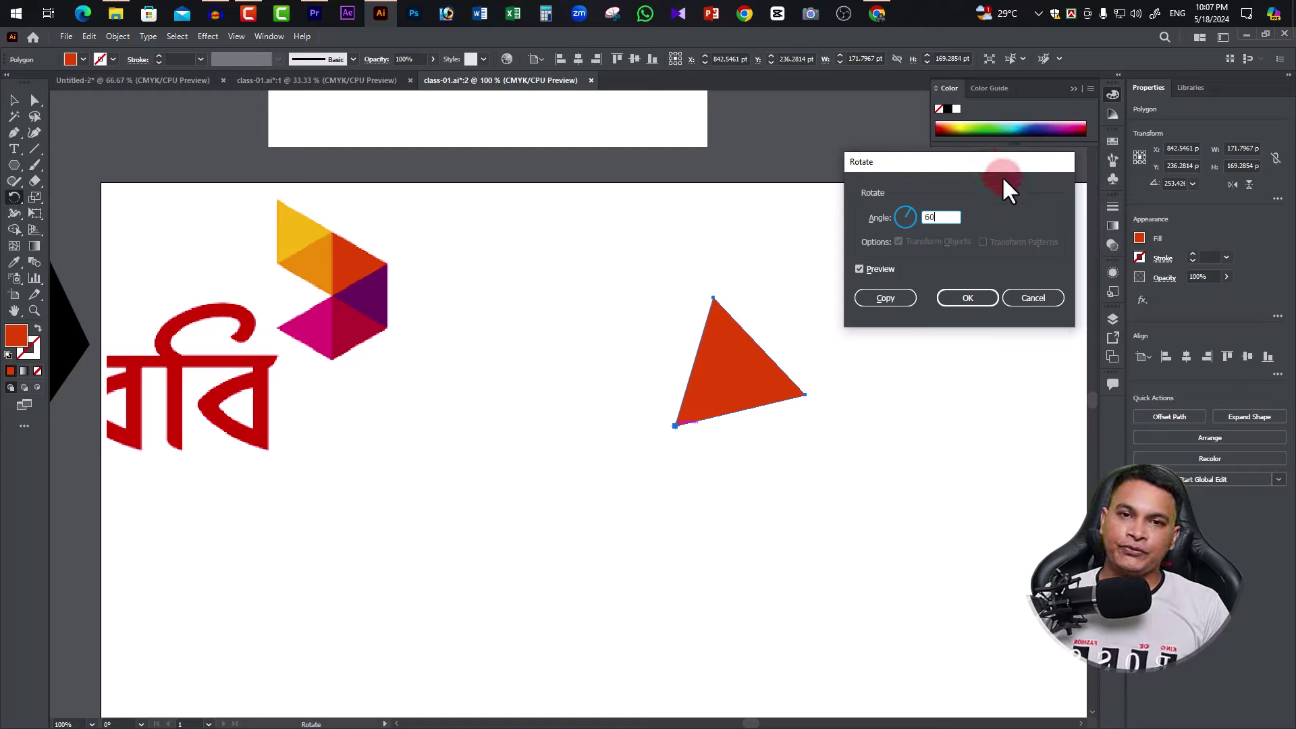
pyautogui.click(926, 218)
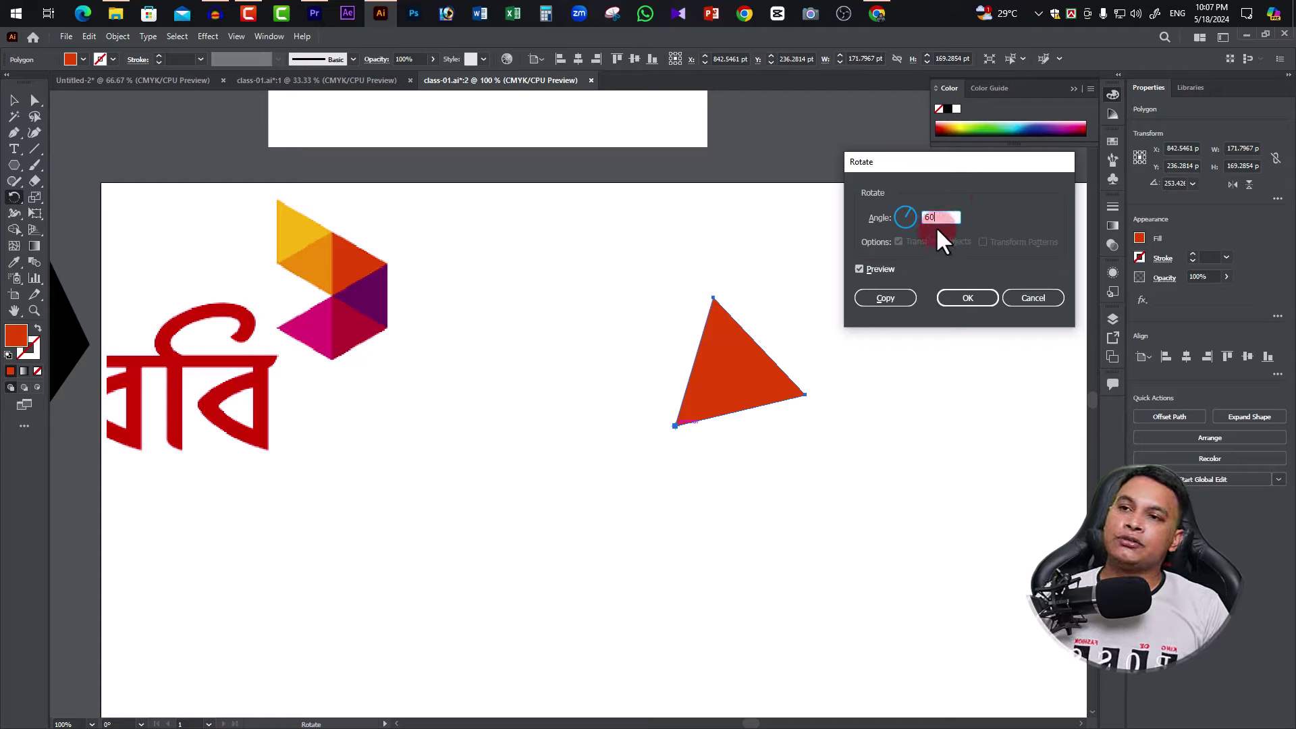
pyautogui.click(886, 298)
pyautogui.click(702, 351)
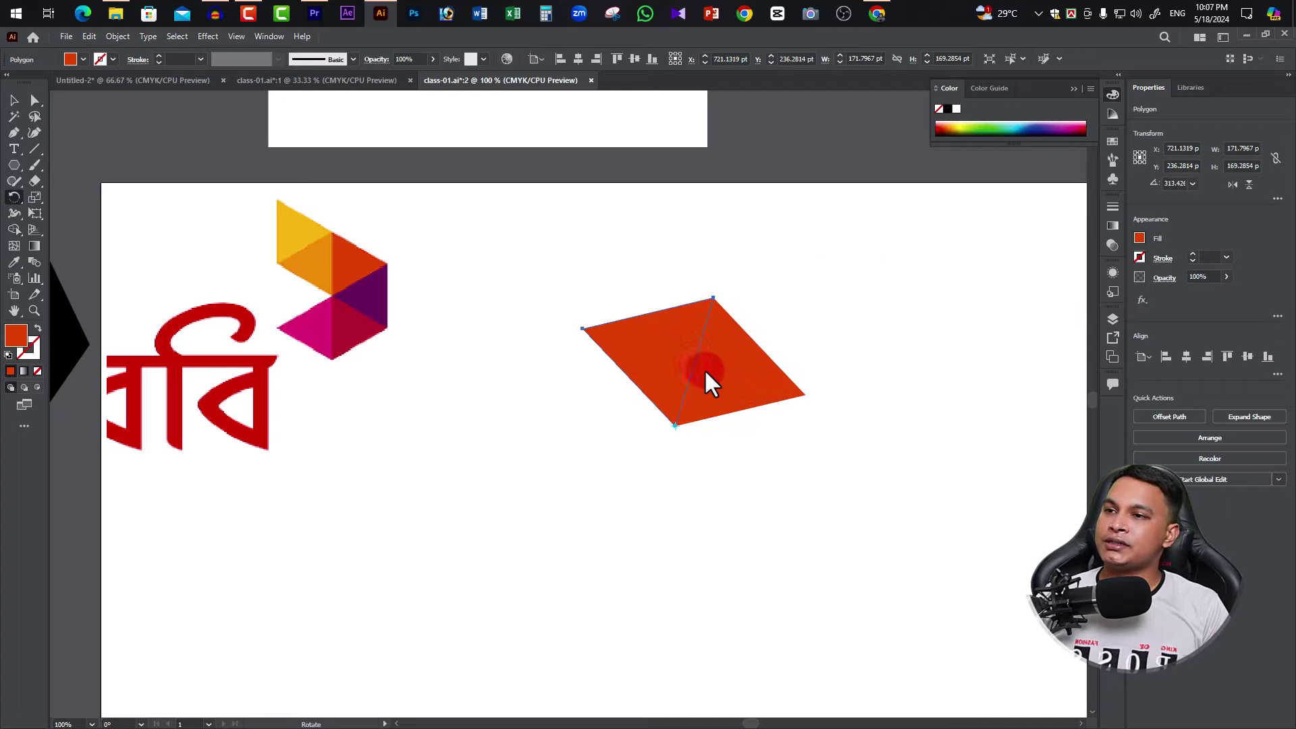
# Step: Repeat the rotated copy with Ctrl+D to close the hexagon, then drag one triangle upper left
pyautogui.hotkey('ctrl', 'd')
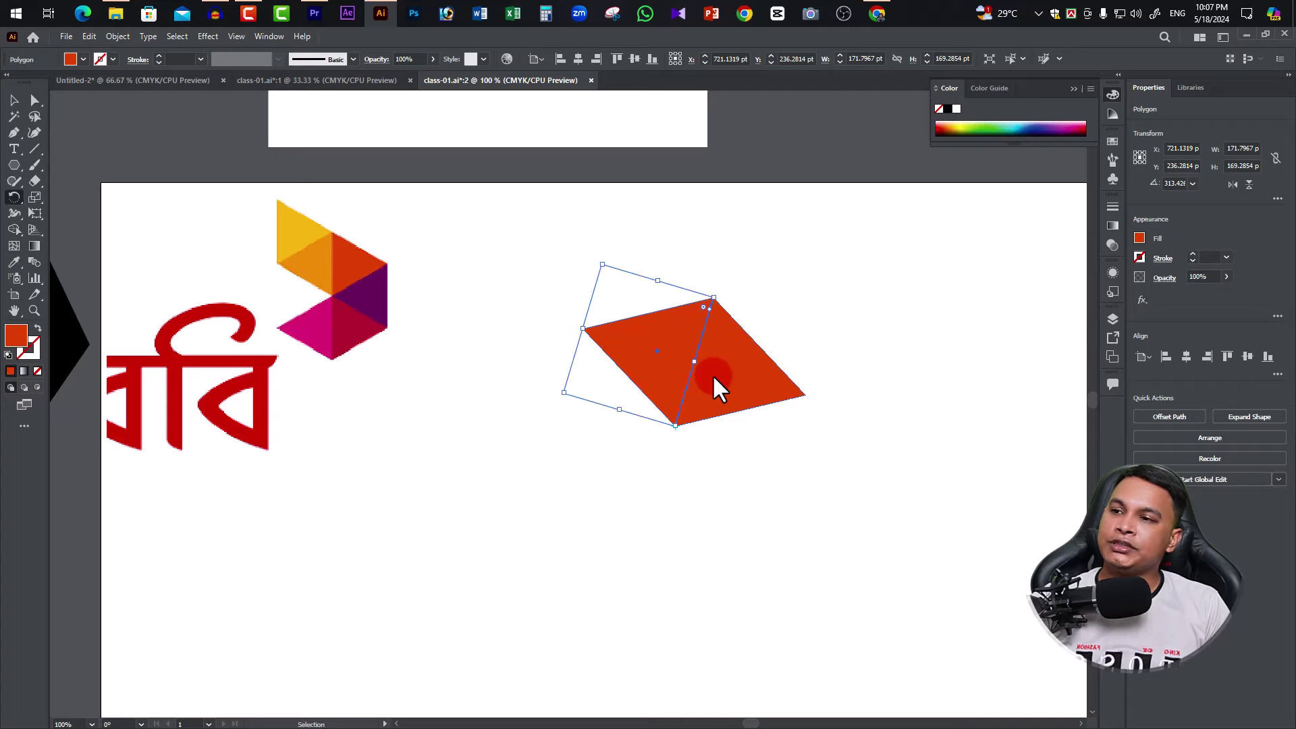
pyautogui.hotkey('ctrl', 'd')
pyautogui.hotkey('ctrl', 'd')
pyautogui.hotkey('ctrl', 'd')
pyautogui.hotkey('ctrl', 'd')
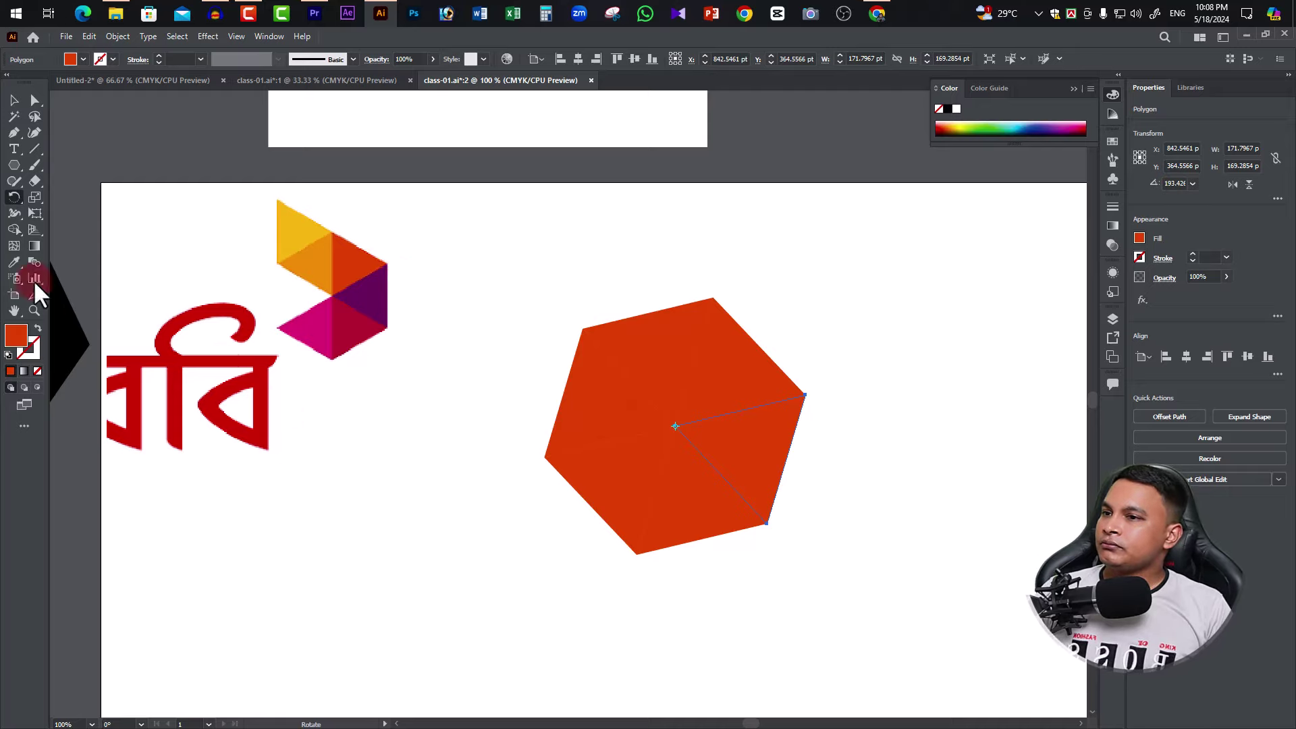
pyautogui.click(13, 100)
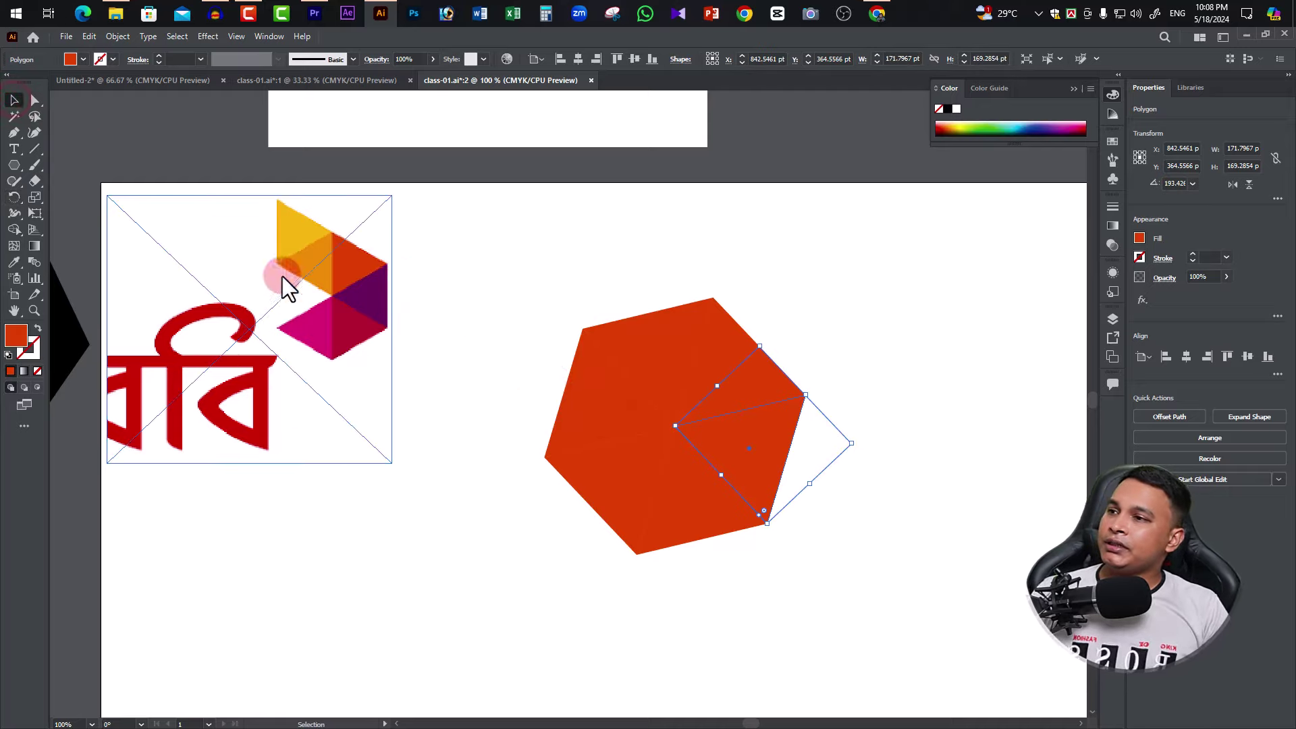
pyautogui.moveTo(702, 422)
pyautogui.mouseDown()
pyautogui.moveTo(592, 407)
pyautogui.moveTo(371, 476)
pyautogui.moveTo(575, 392)
pyautogui.moveTo(620, 293)
pyautogui.moveTo(678, 286)
pyautogui.mouseUp()
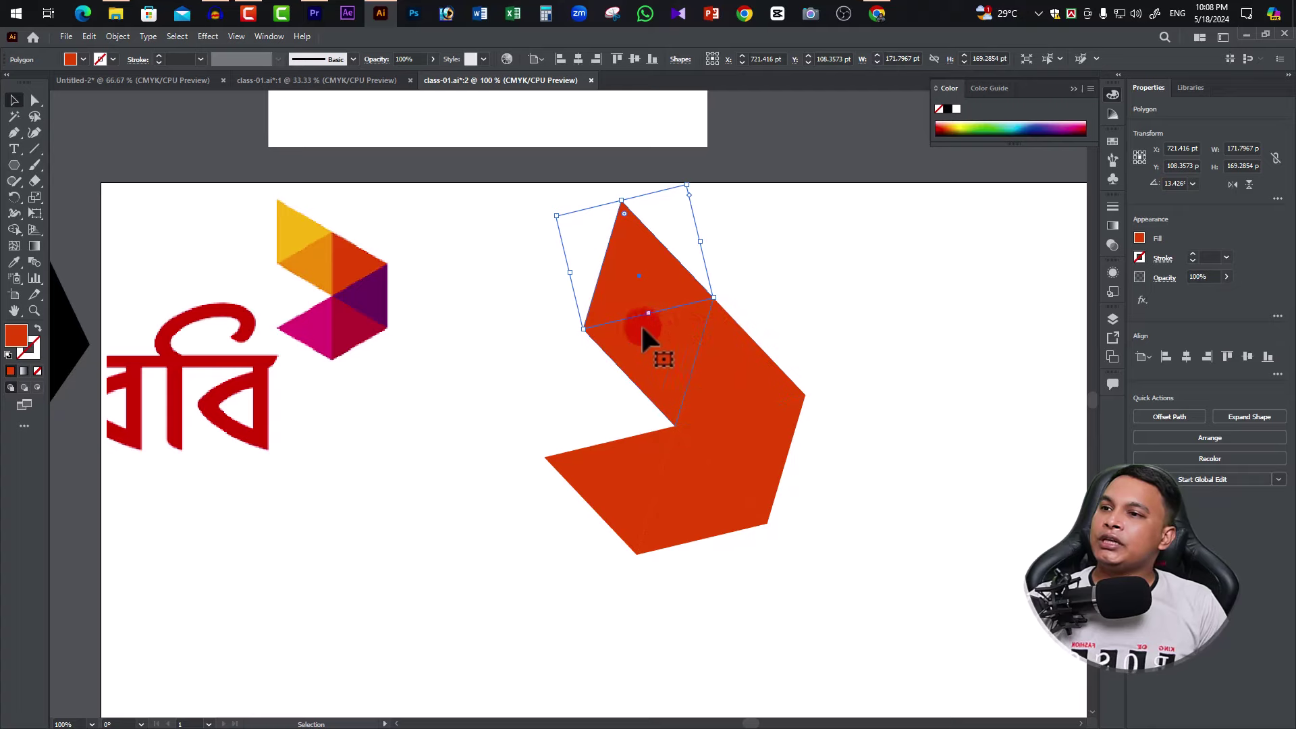
# Step: In Outline mode, nudge the moved triangle until its corner sits flush with its neighbour
pyautogui.click(674, 353)
pyautogui.click(538, 364)
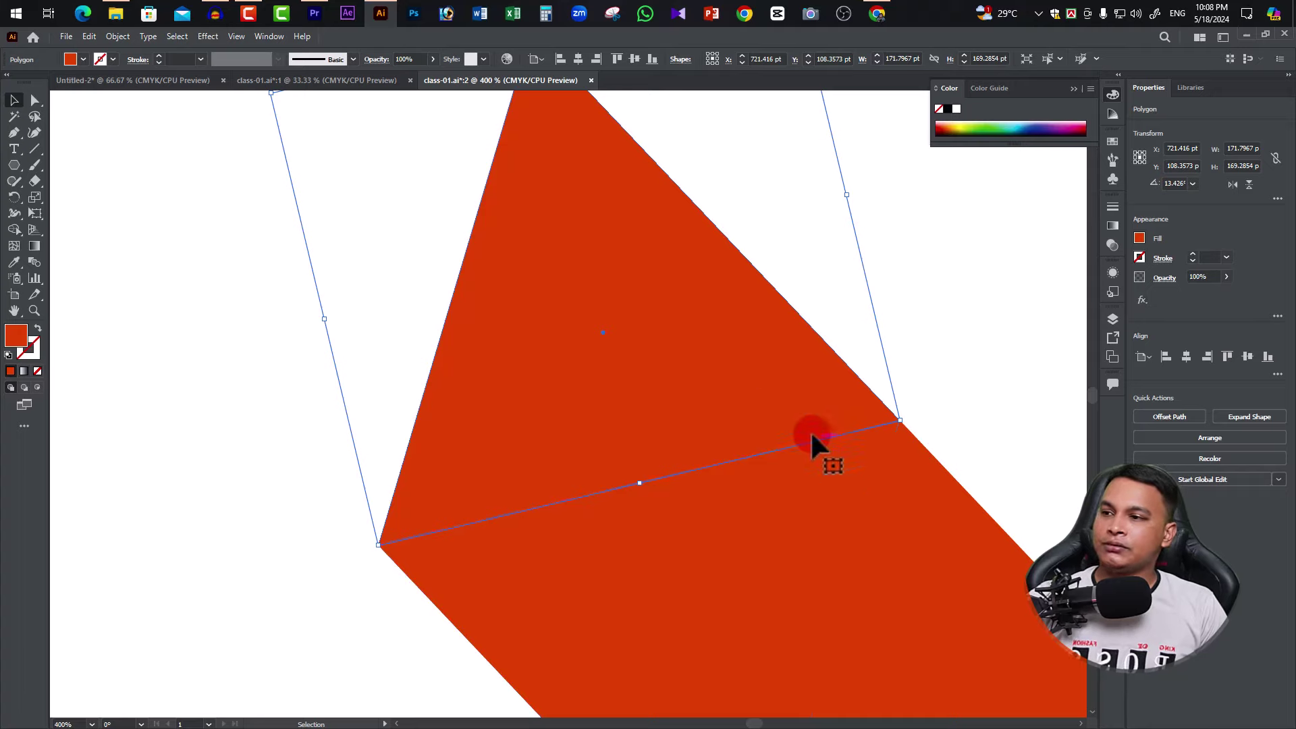
pyautogui.moveTo(823, 450); pyautogui.dragTo(763, 410)
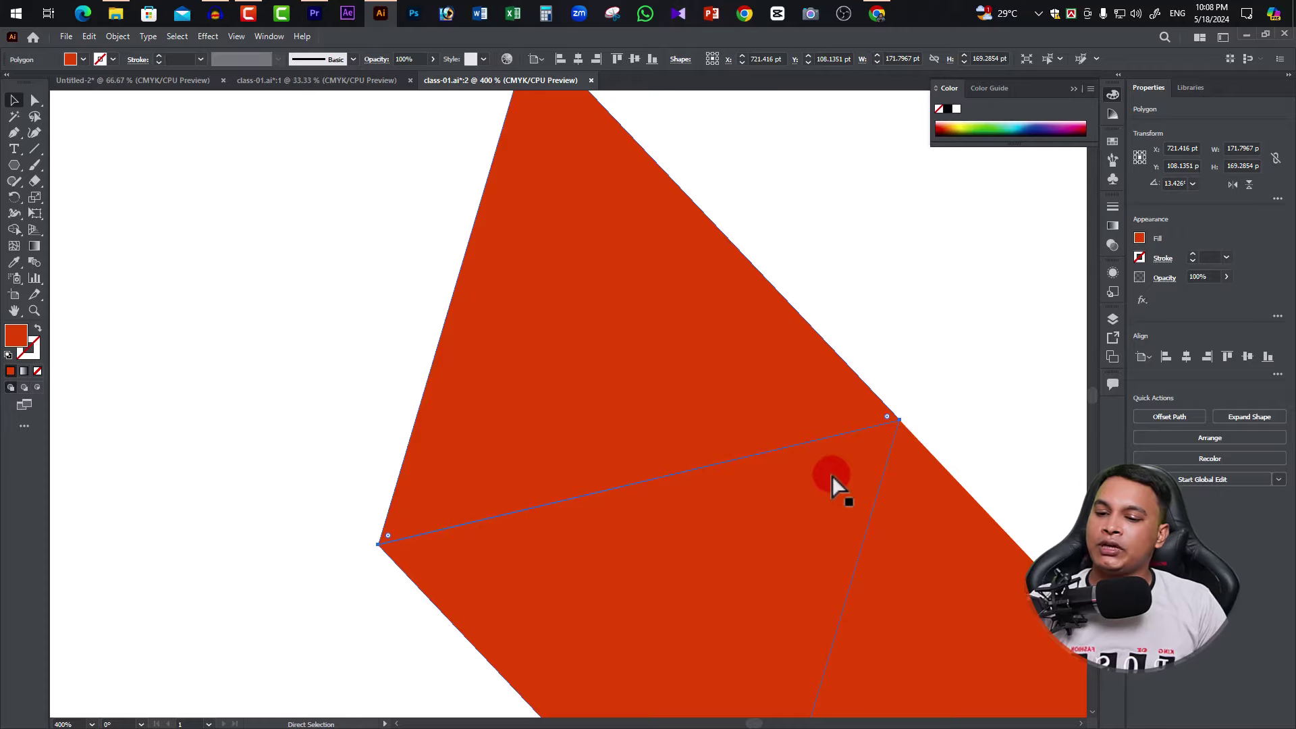
pyautogui.hotkey('ctrl', 'y')
pyautogui.click(517, 482)
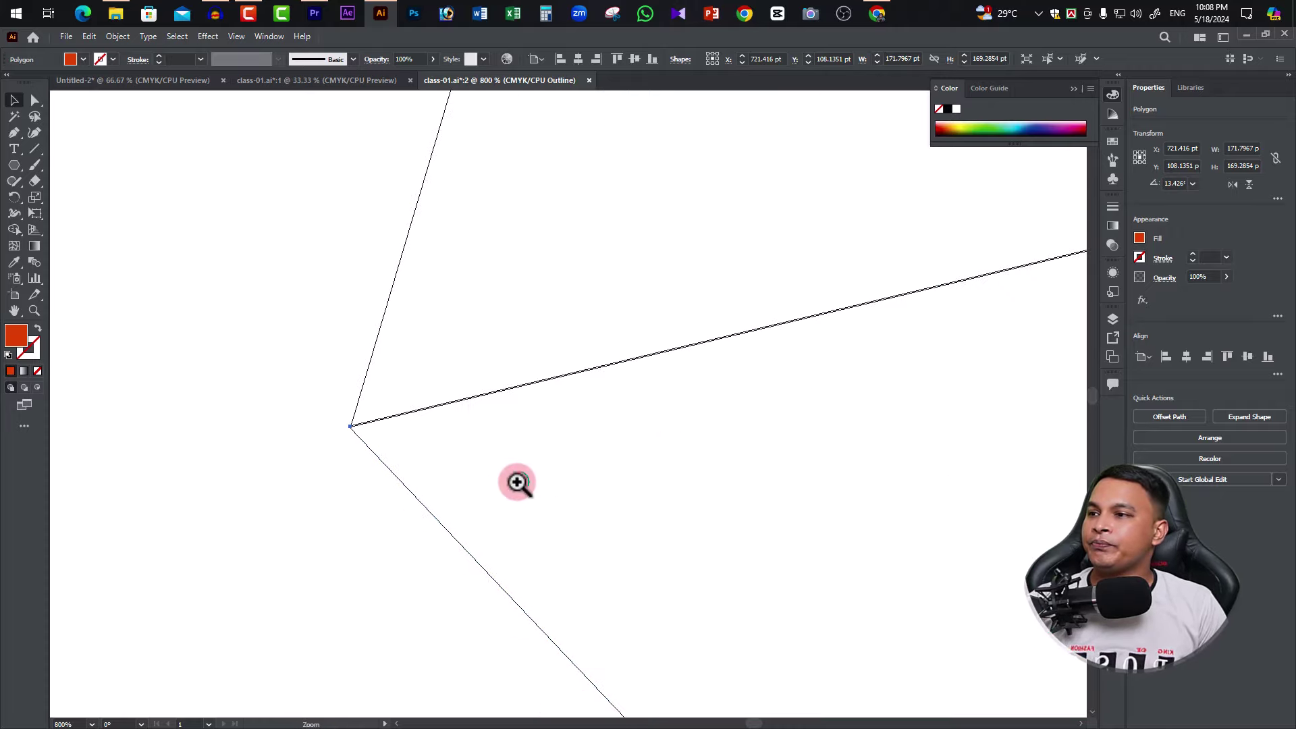
pyautogui.moveTo(517, 482); pyautogui.dragTo(488, 380)
pyautogui.moveTo(721, 339); pyautogui.dragTo(701, 412)
pyautogui.moveTo(844, 325)
pyautogui.mouseDown()
pyautogui.moveTo(588, 524)
pyautogui.moveTo(457, 529)
pyautogui.mouseUp()
pyautogui.click(480, 449)
pyautogui.click(481, 448)
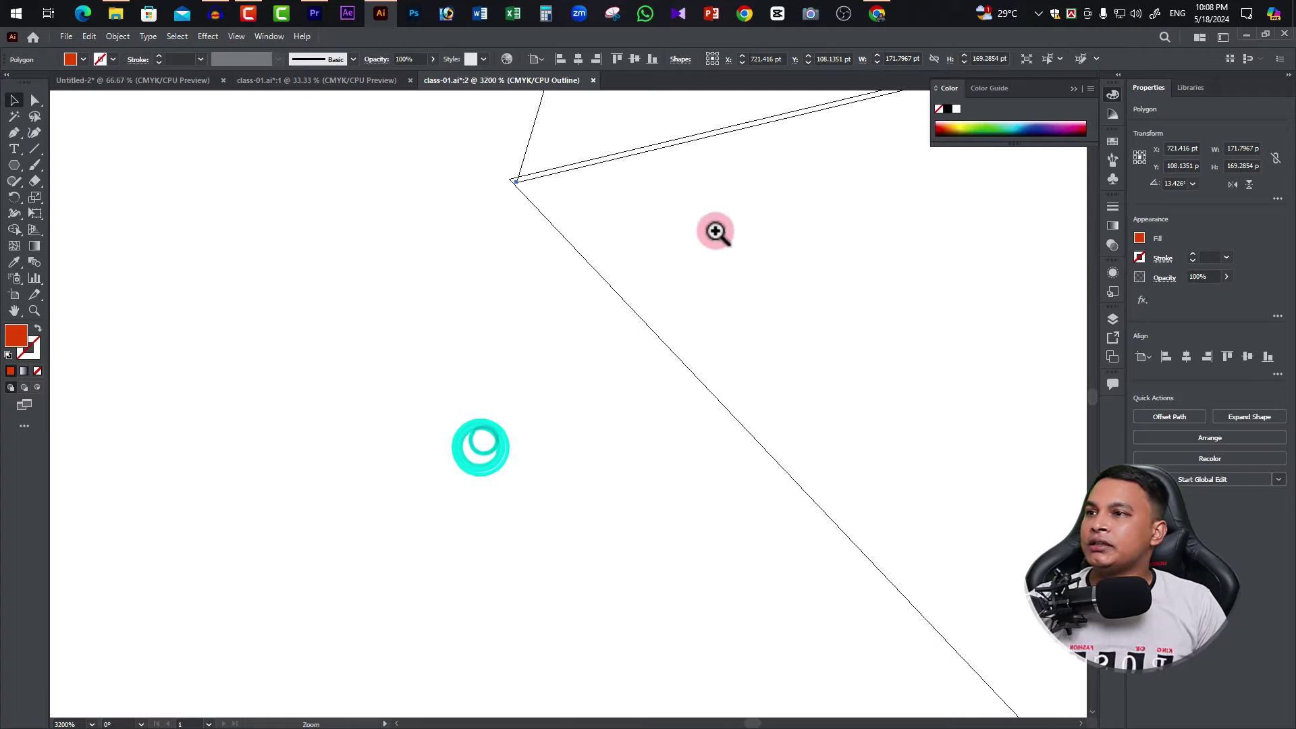
pyautogui.click(714, 227)
pyautogui.moveTo(431, 344); pyautogui.dragTo(458, 491)
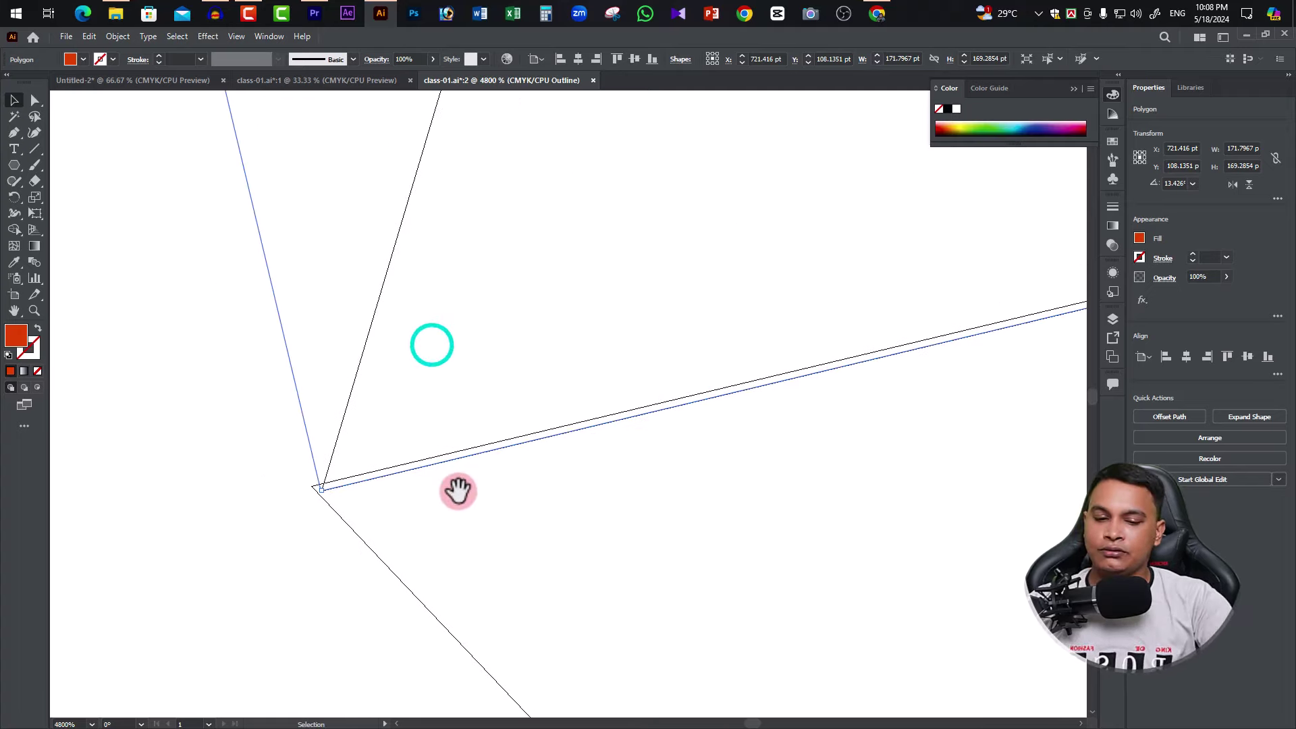
pyautogui.press('Up')
pyautogui.press('Left')
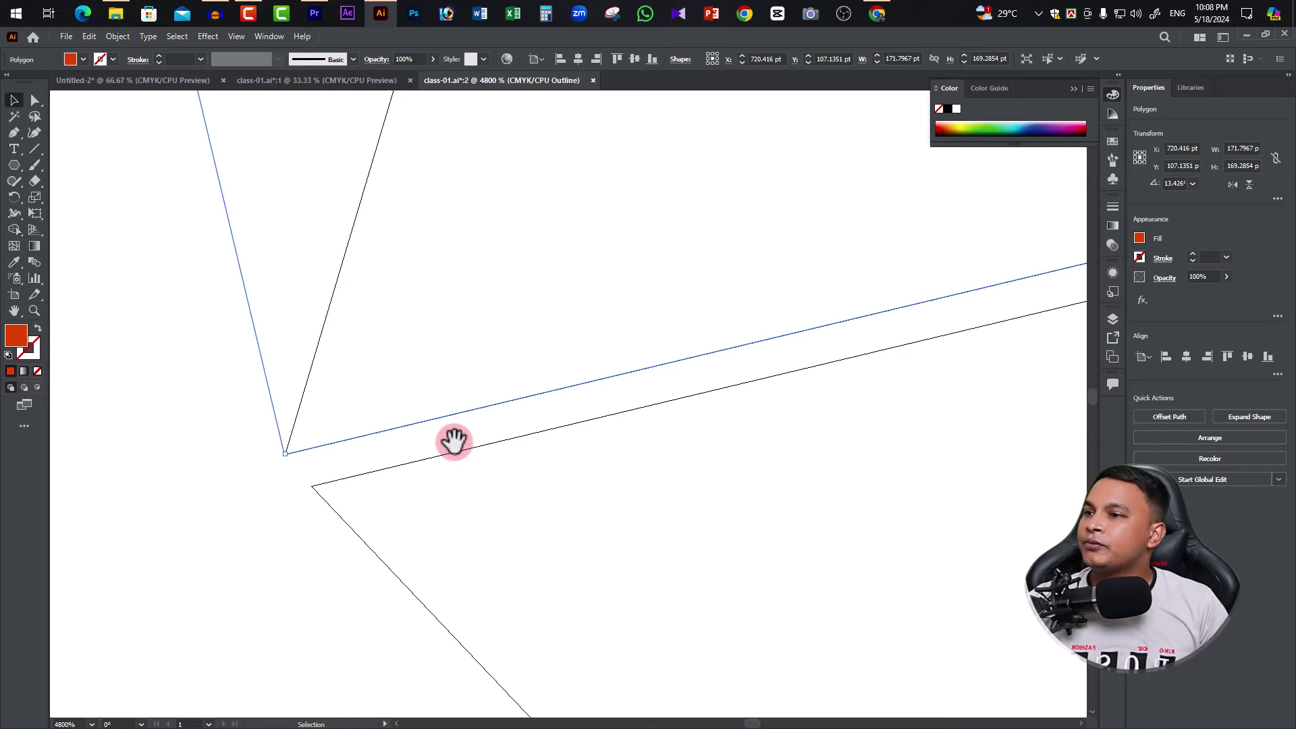
pyautogui.moveTo(472, 410)
pyautogui.mouseDown()
pyautogui.moveTo(497, 443)
pyautogui.moveTo(656, 405)
pyautogui.mouseUp()
# Step: Zoom out and deselect to view the new shape beside the original logo
pyautogui.keyDown('alt'); pyautogui.click(728, 427); pyautogui.keyUp('alt')
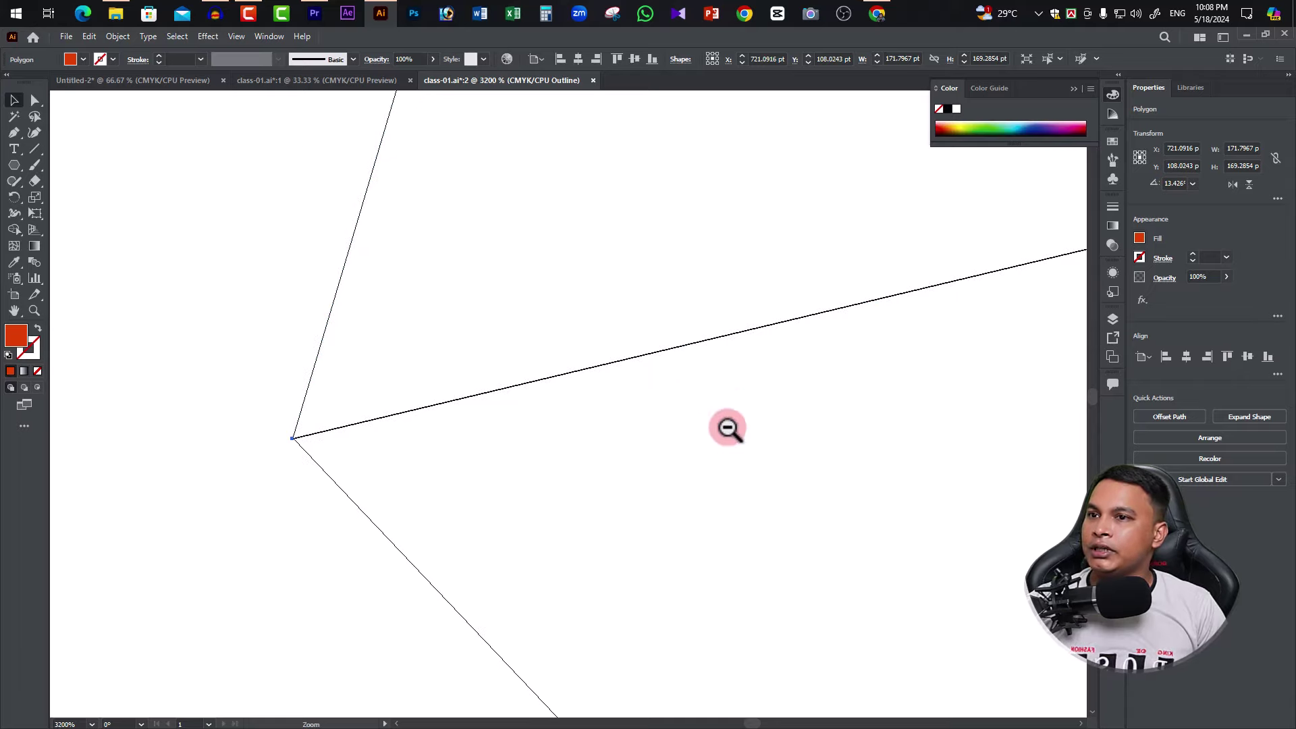
pyautogui.keyDown('alt'); pyautogui.click(762, 387); pyautogui.keyUp('alt')
pyautogui.keyDown('alt'); pyautogui.click(763, 386); pyautogui.keyUp('alt')
pyautogui.keyDown('alt'); pyautogui.click(763, 387); pyautogui.keyUp('alt')
pyautogui.keyDown('alt'); pyautogui.click(687, 463); pyautogui.keyUp('alt')
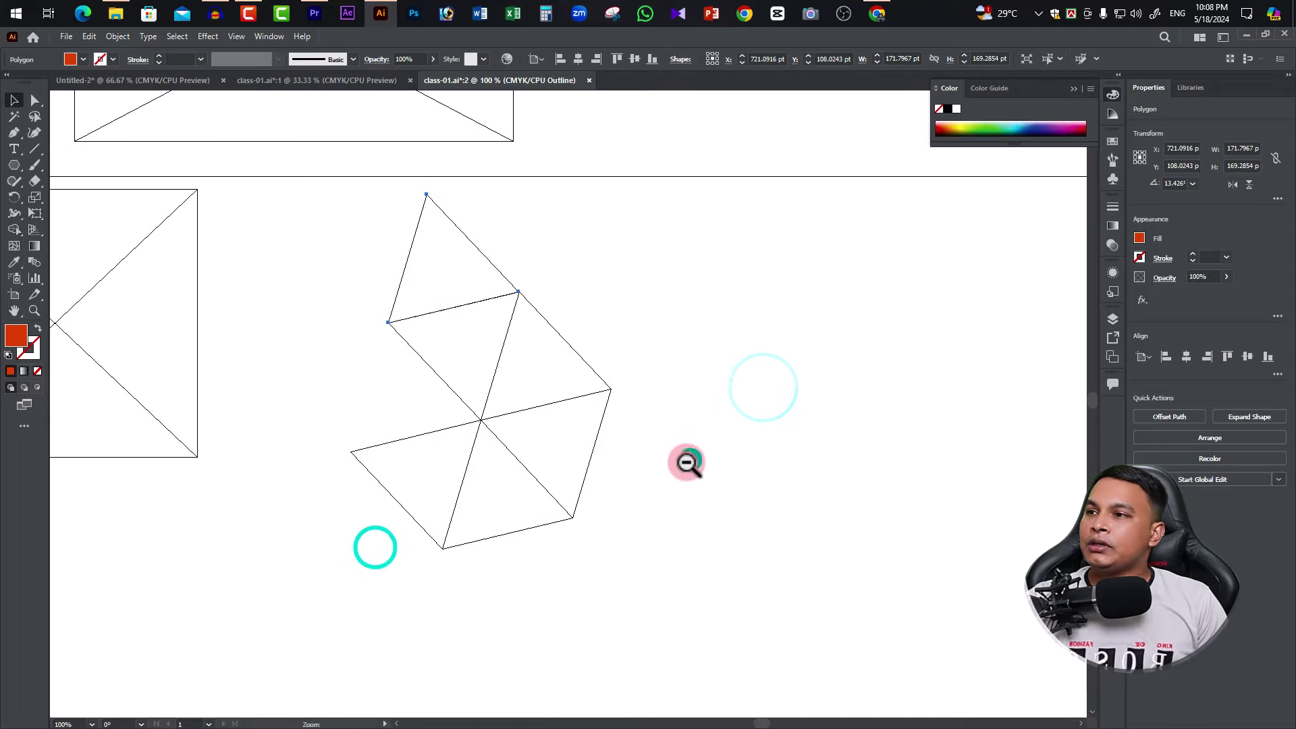
pyautogui.moveTo(568, 463); pyautogui.dragTo(672, 483)
pyautogui.click(806, 331)
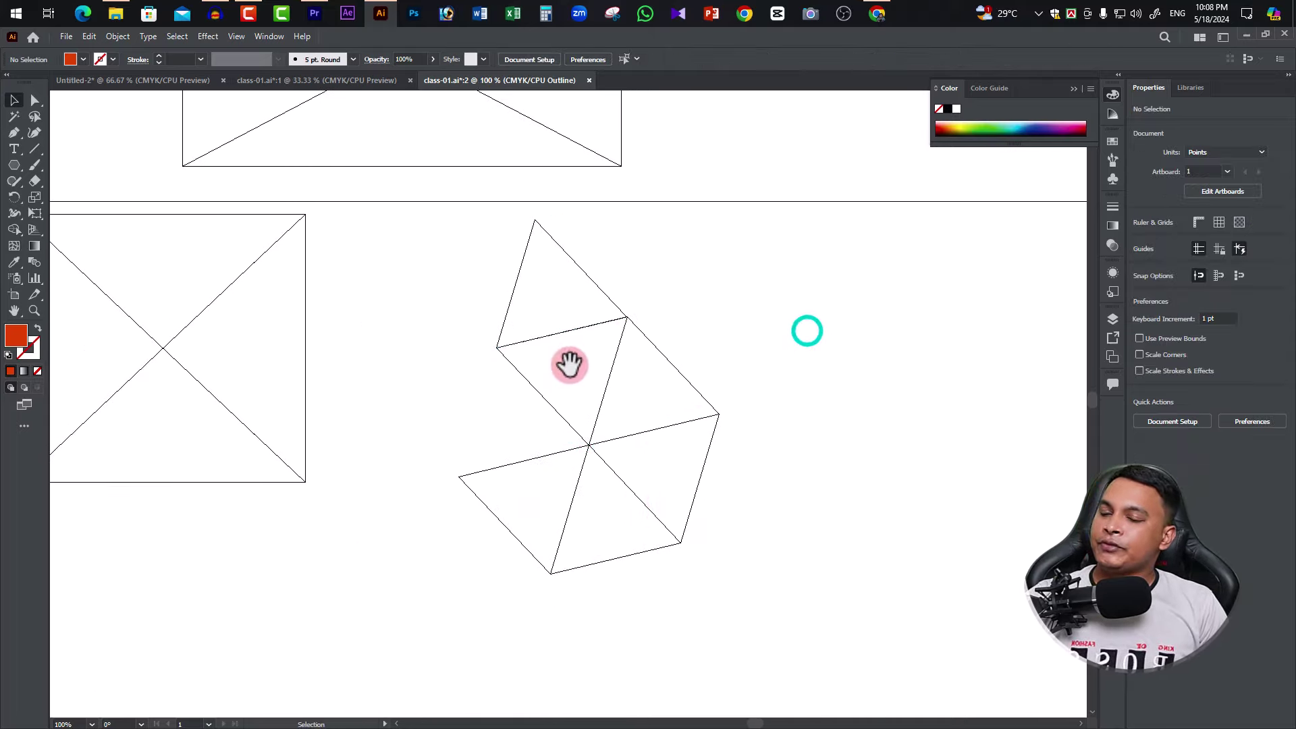
pyautogui.hotkey('ctrl', '-')
pyautogui.moveTo(475, 406); pyautogui.dragTo(487, 388)
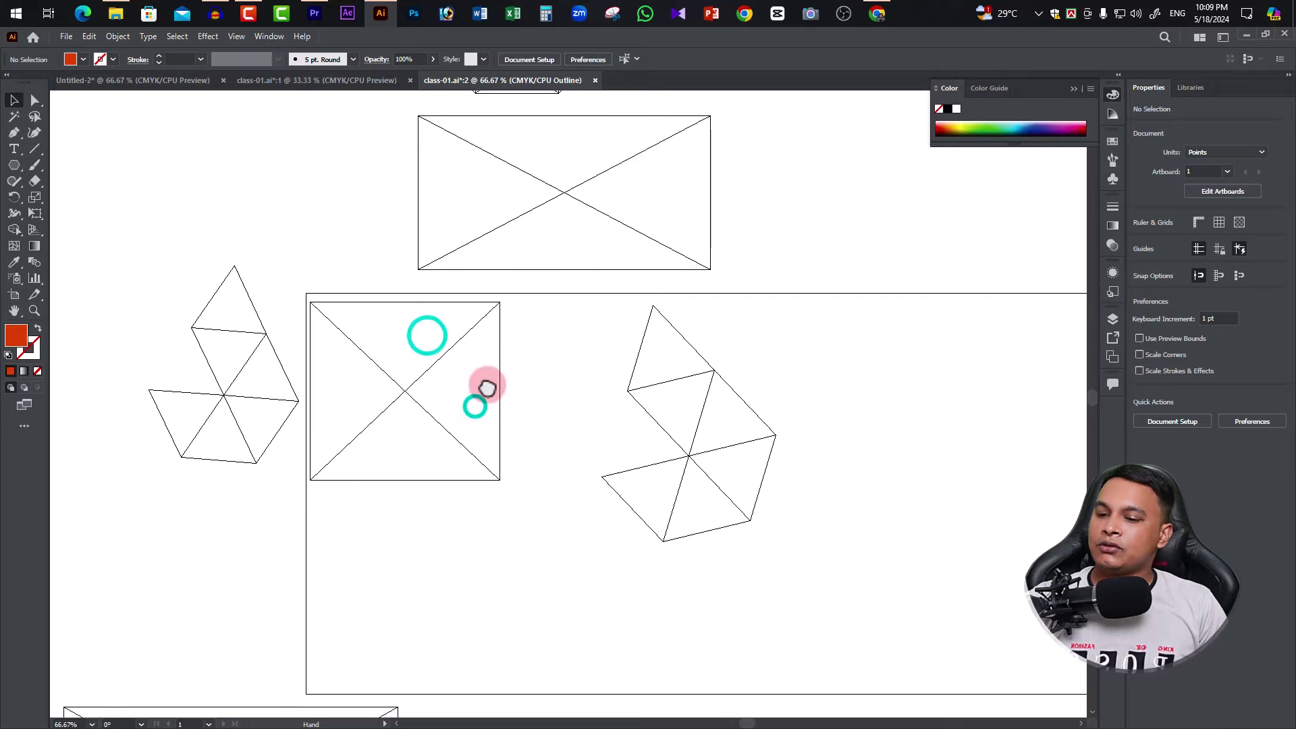
# Step: Return to Preview mode and give the lower-left triangle a linear gradient fill
pyautogui.hotkey('ctrl', 'y')
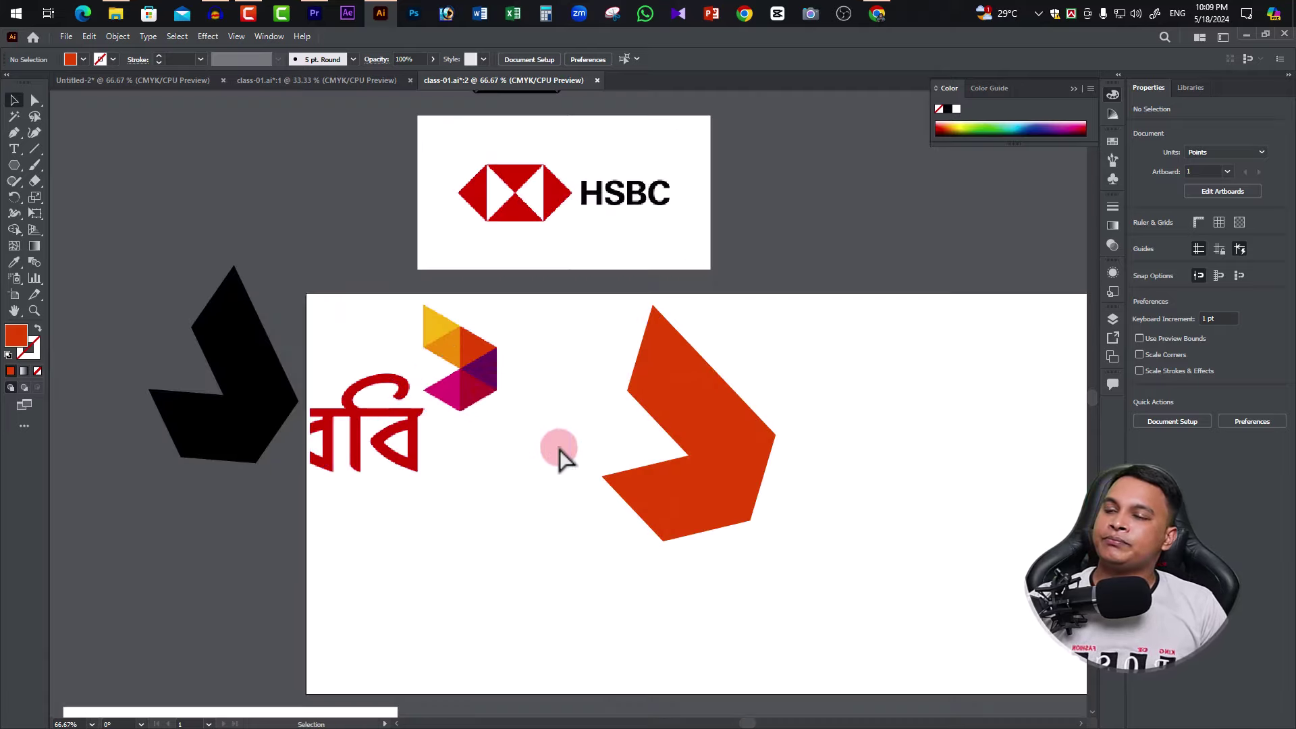
pyautogui.moveTo(714, 463); pyautogui.dragTo(680, 439)
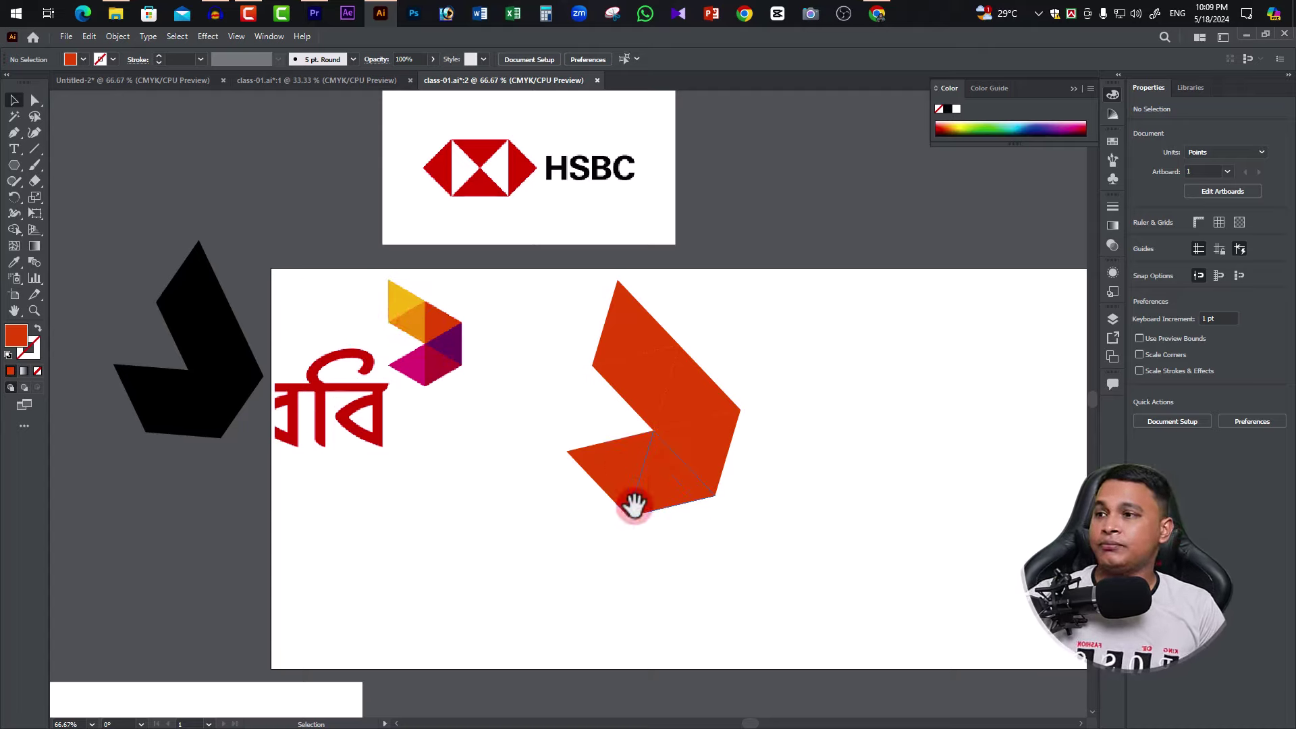
pyautogui.click(611, 462)
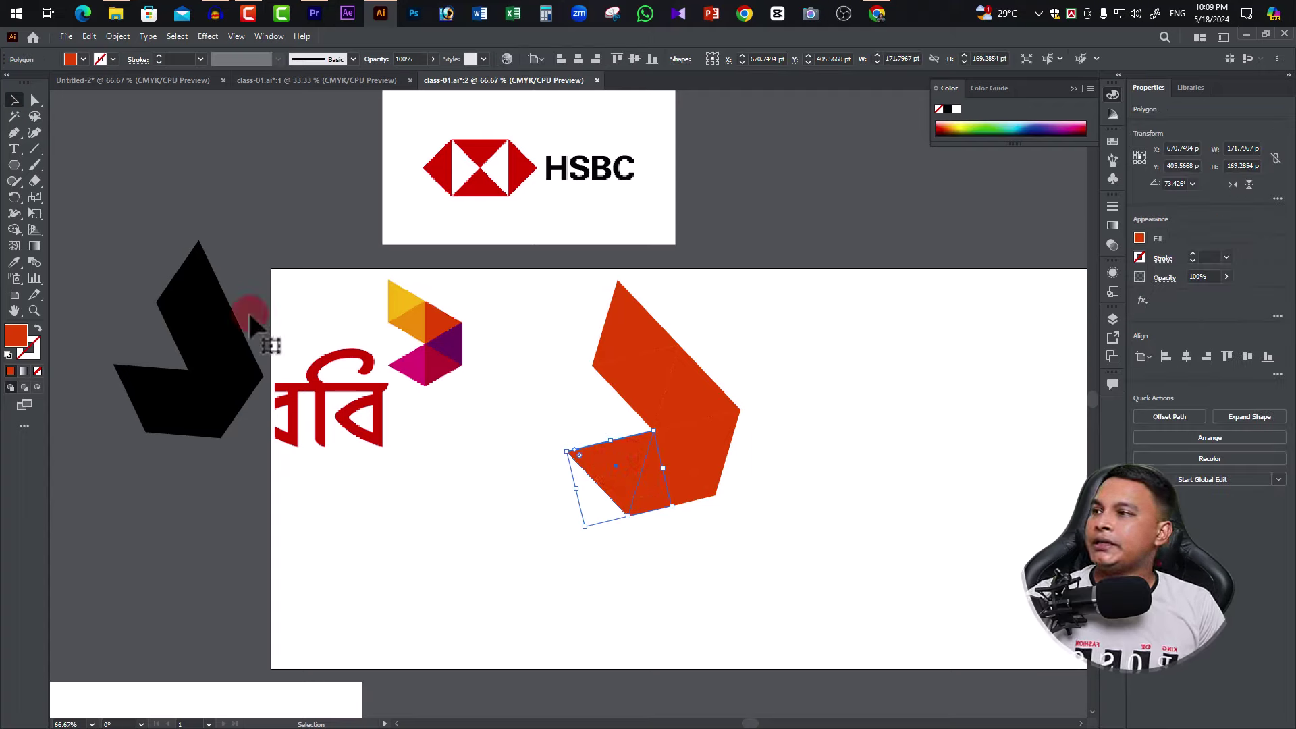
pyautogui.click(33, 245)
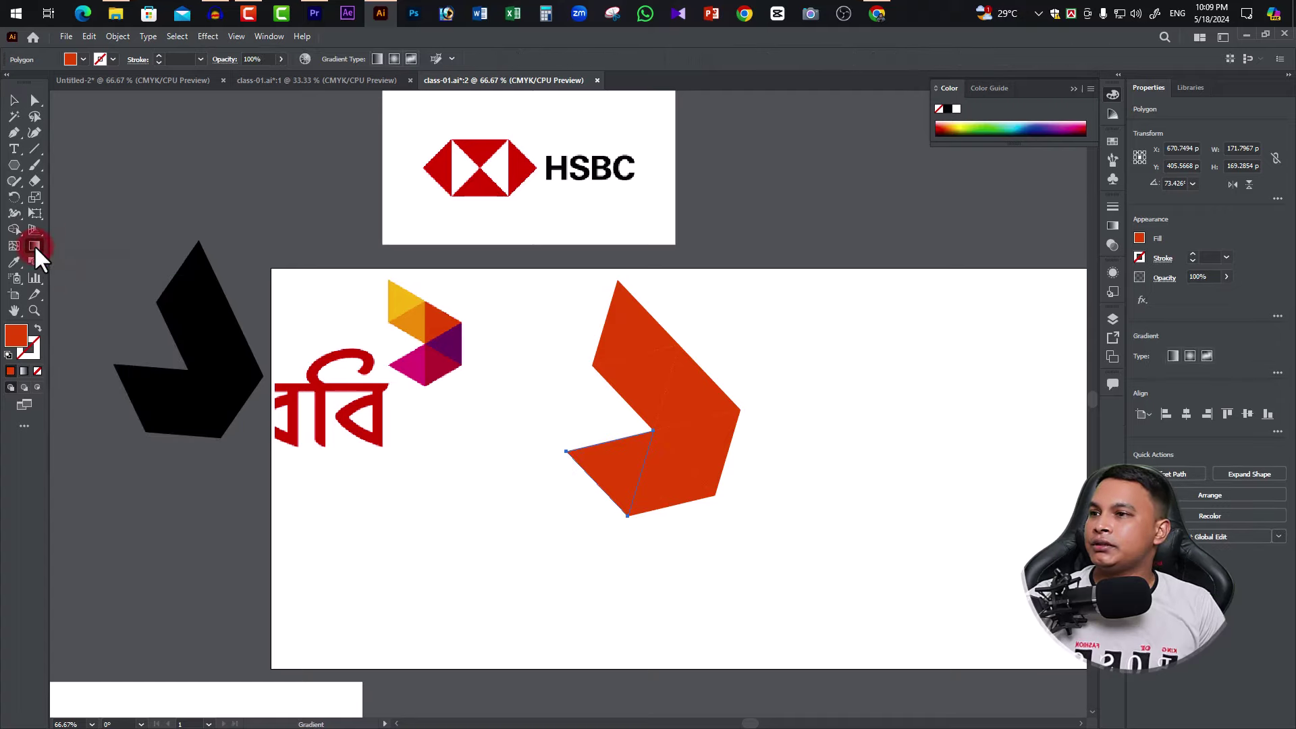
pyautogui.click(1112, 227)
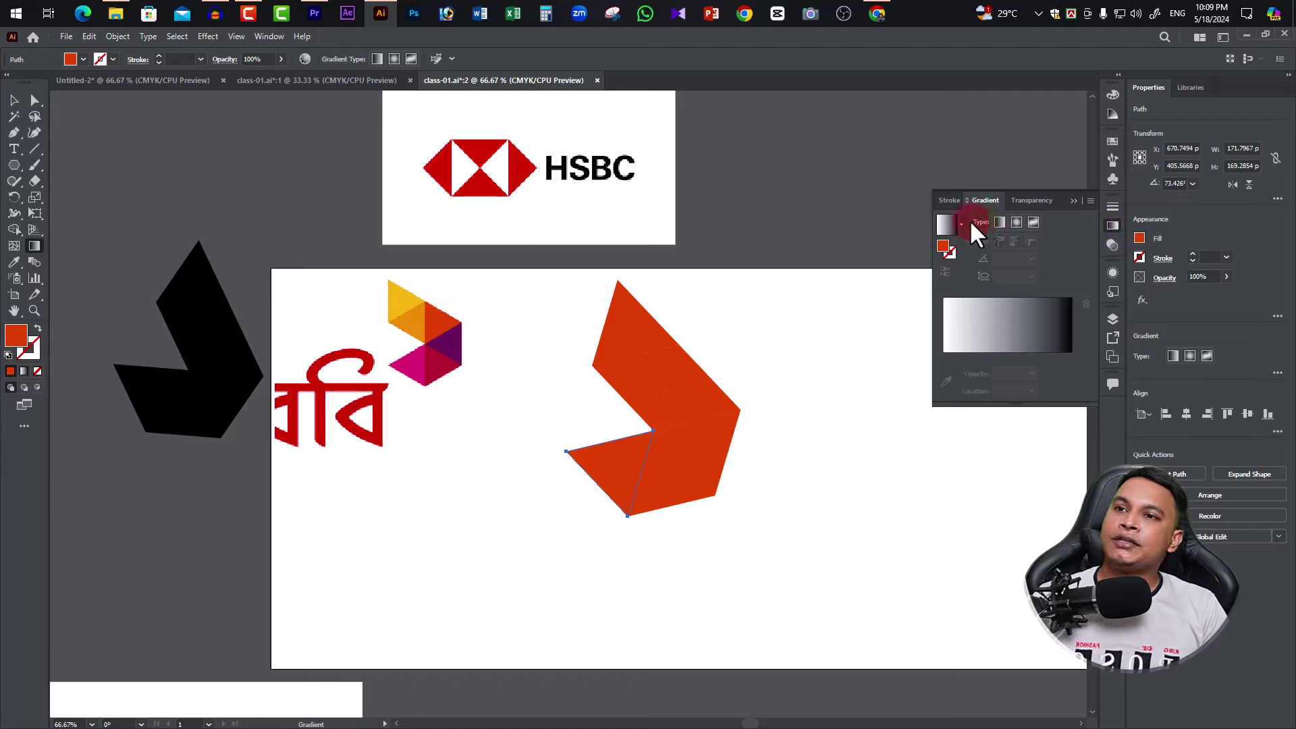
pyautogui.click(999, 221)
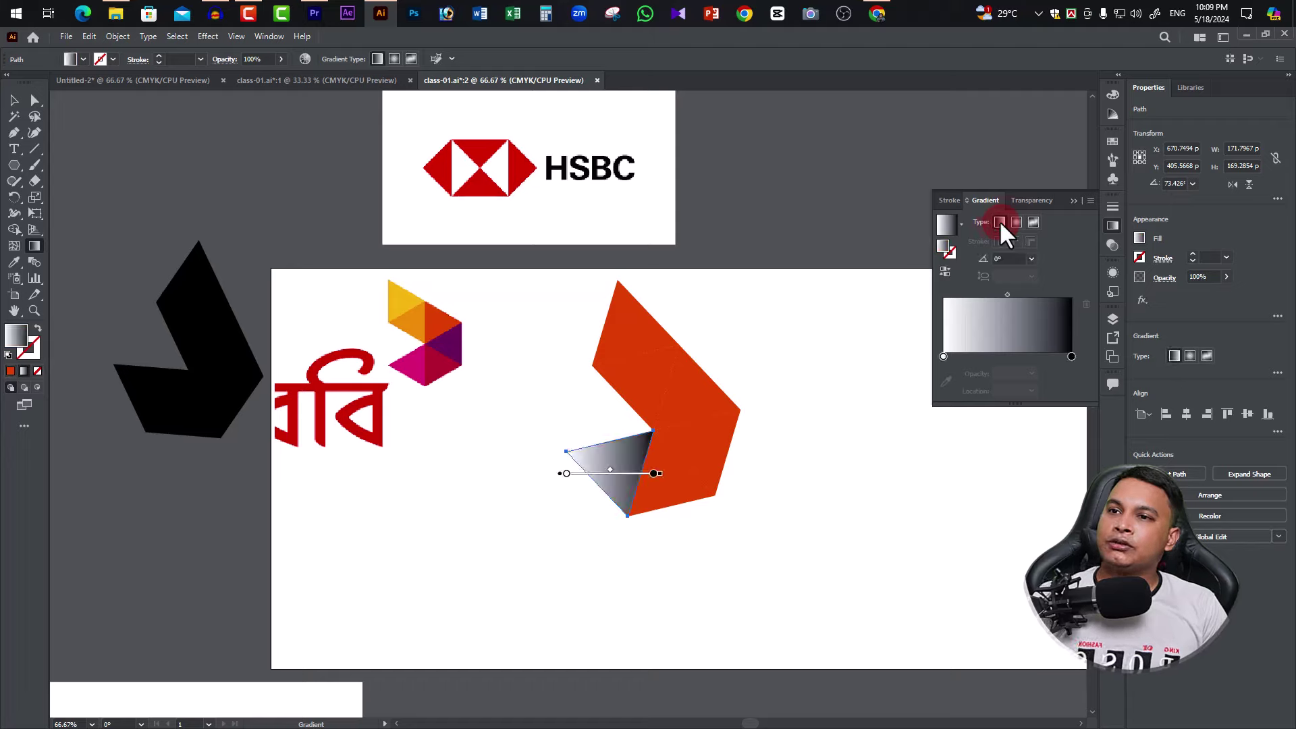
# Step: Eyedrop the Robi logo's magenta into both stops of that gradient
pyautogui.click(1067, 359)
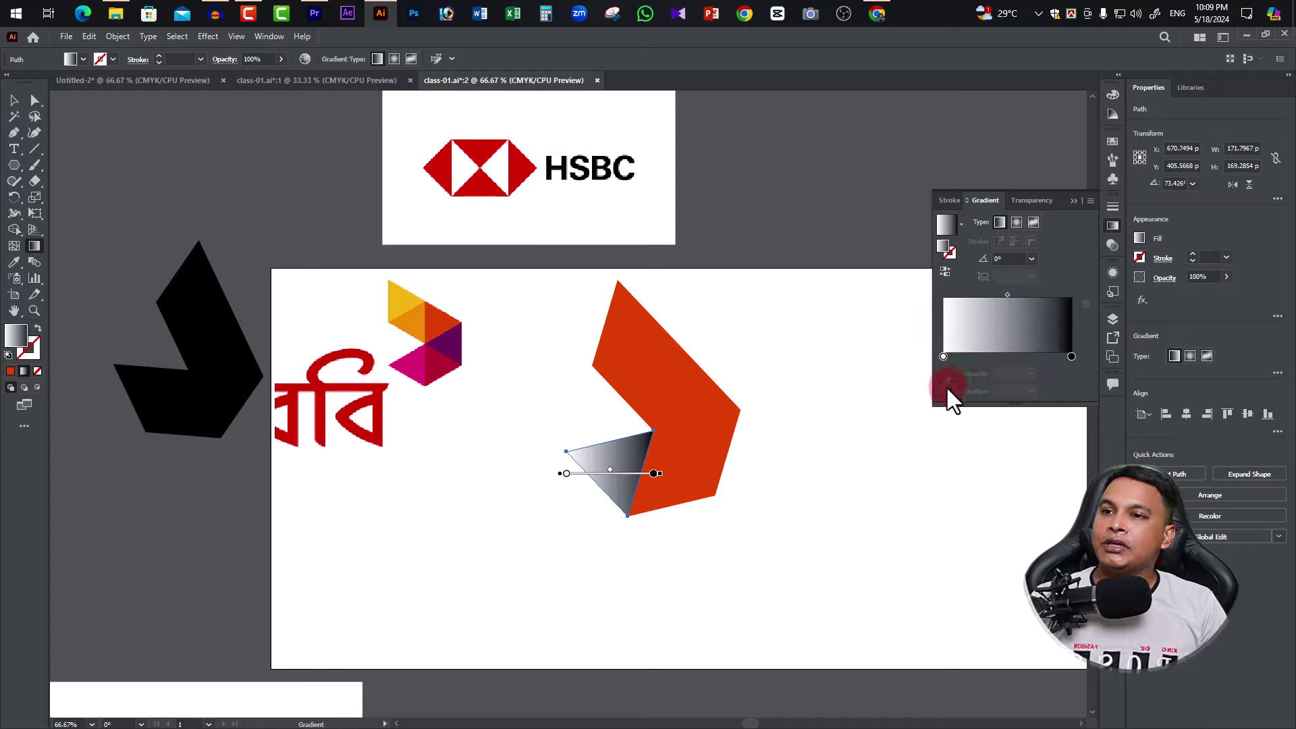
pyautogui.click(943, 356)
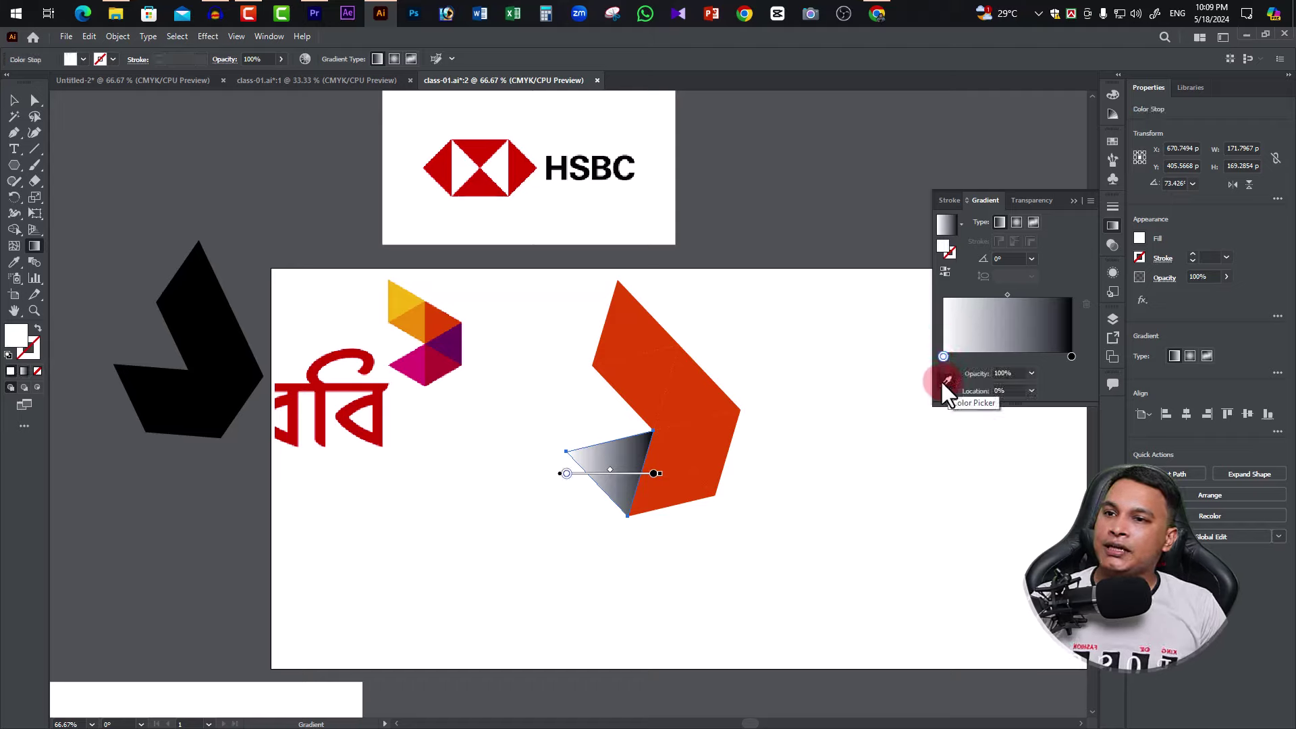
pyautogui.click(947, 382)
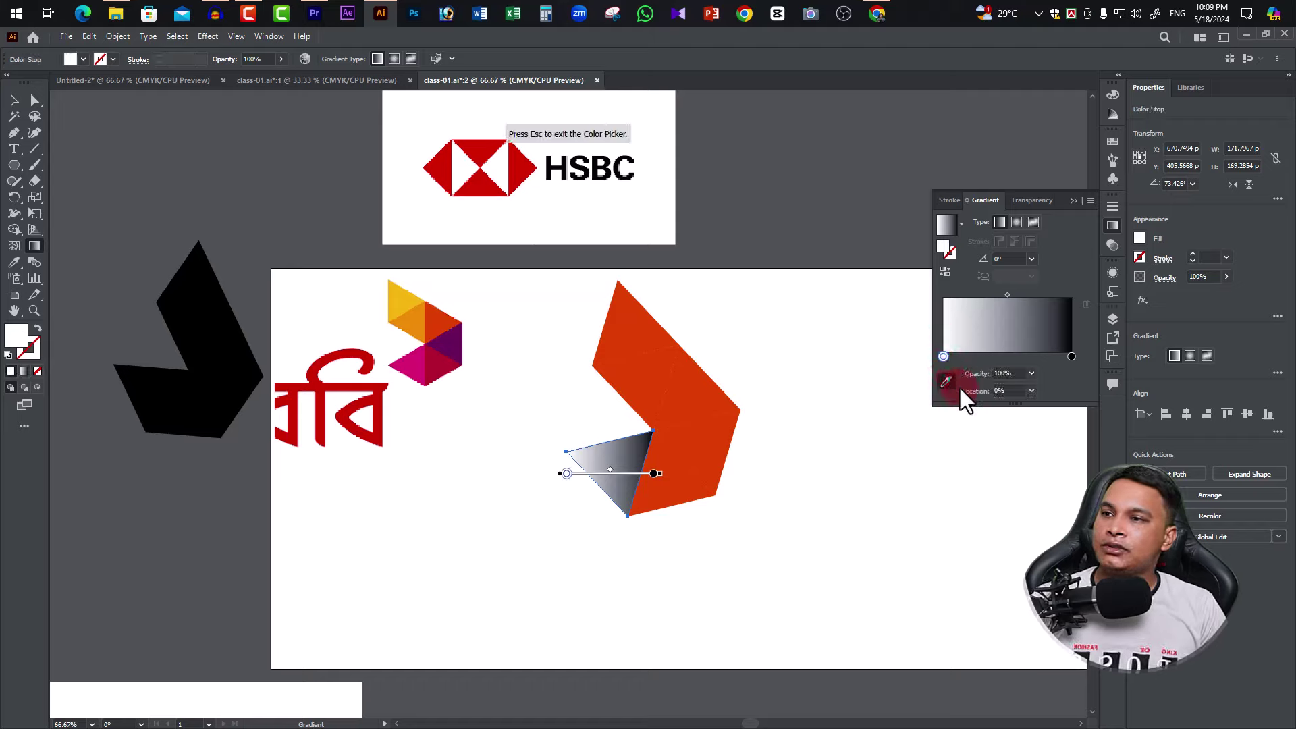
pyautogui.click(423, 350)
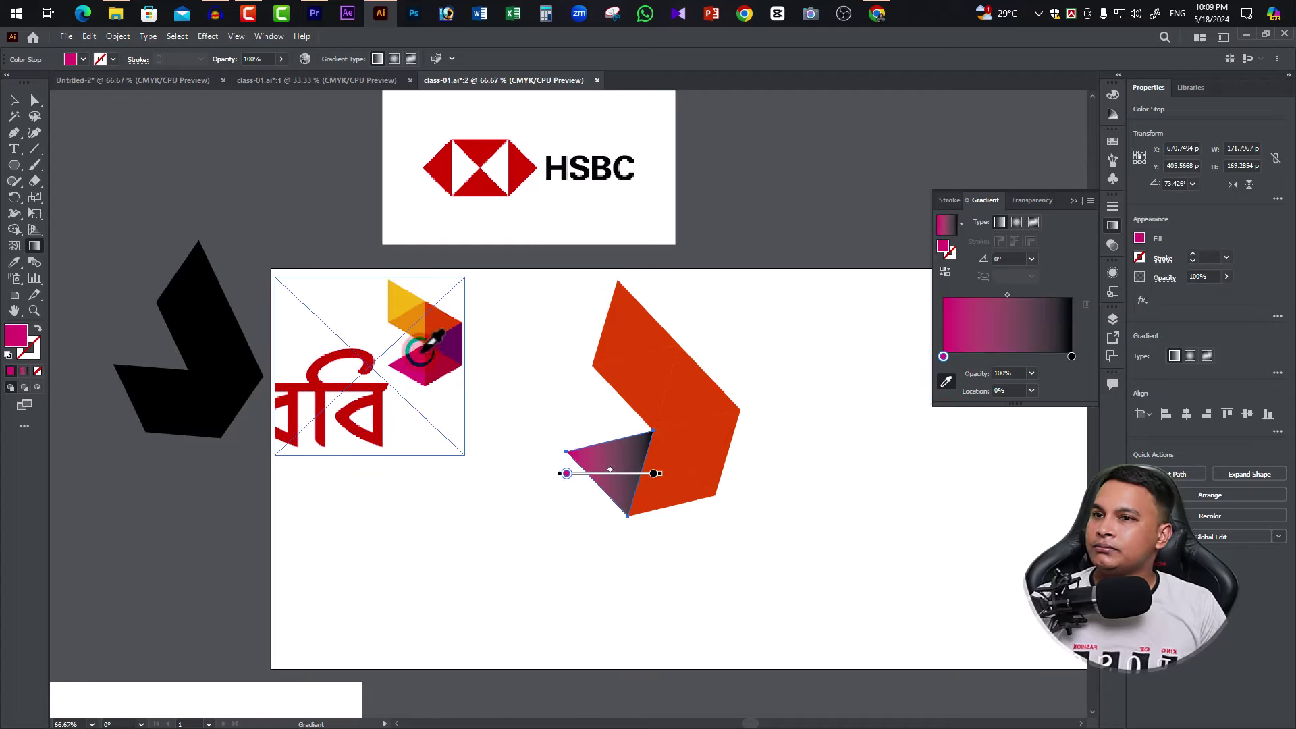
pyautogui.click(1038, 375)
pyautogui.click(1072, 356)
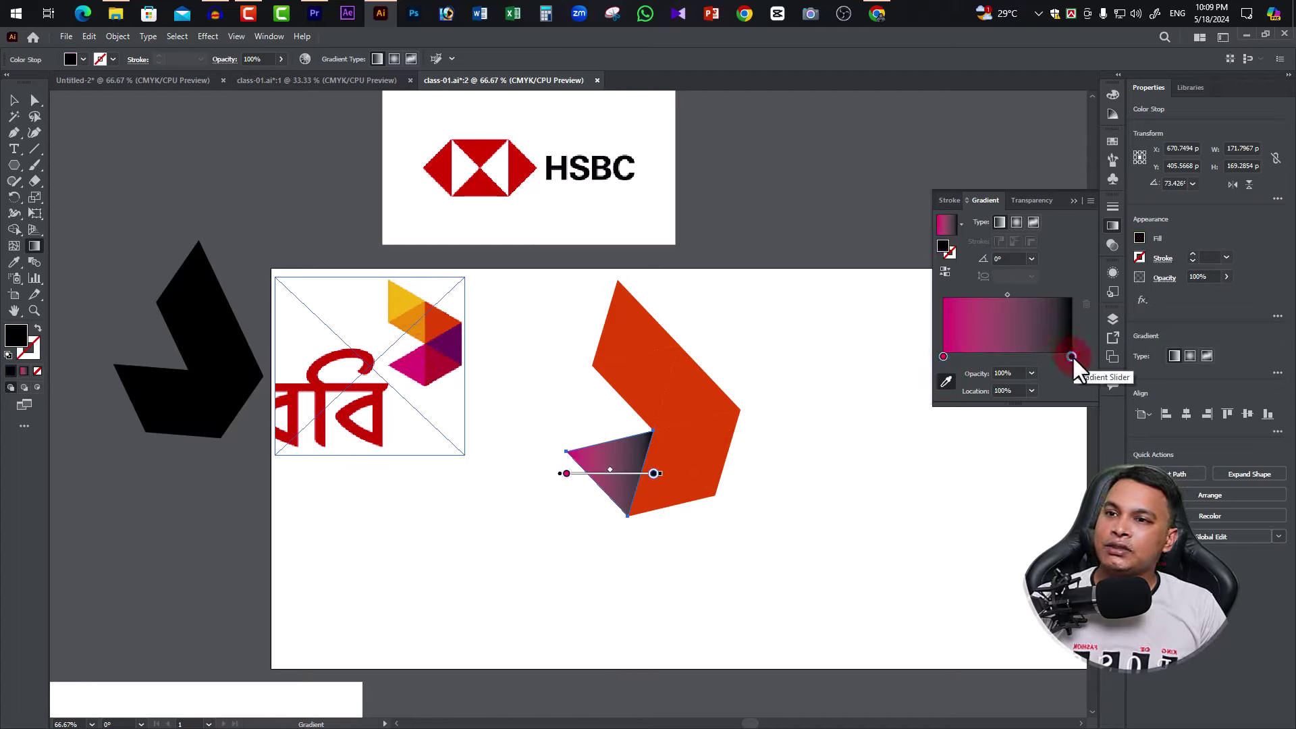
pyautogui.click(945, 383)
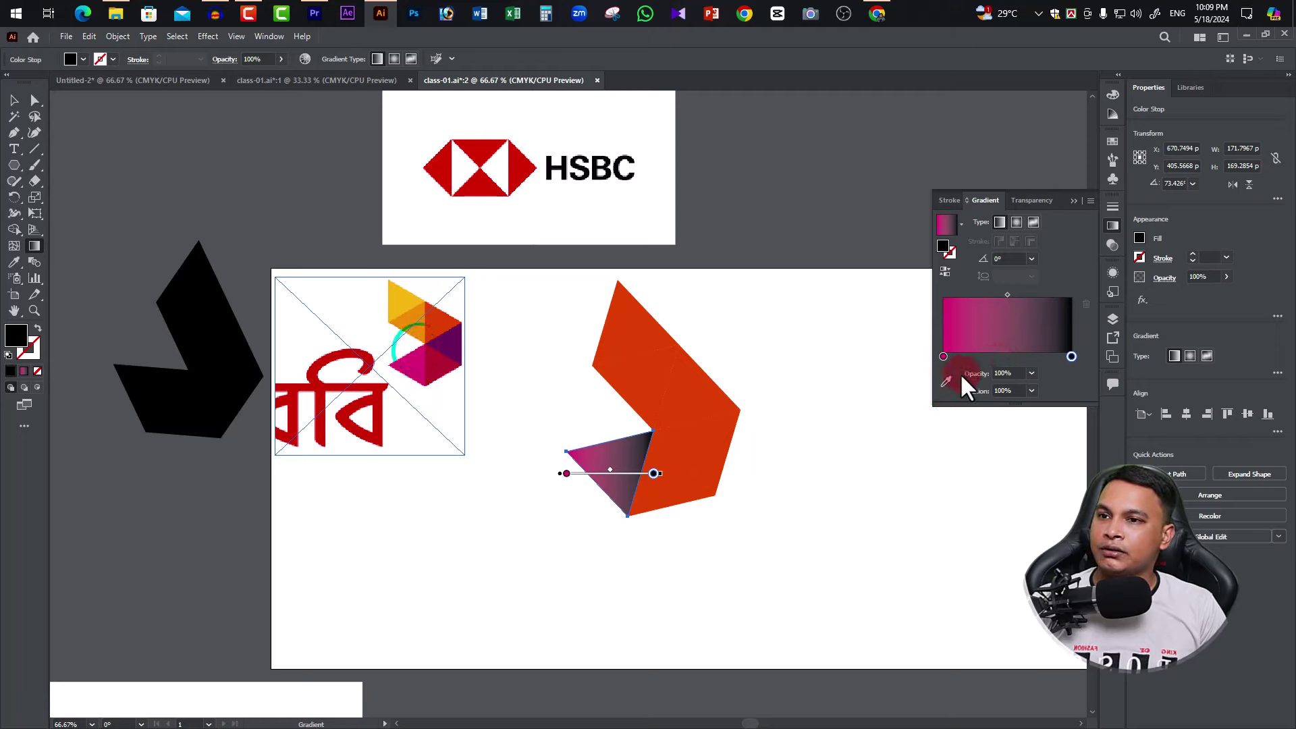
pyautogui.click(945, 382)
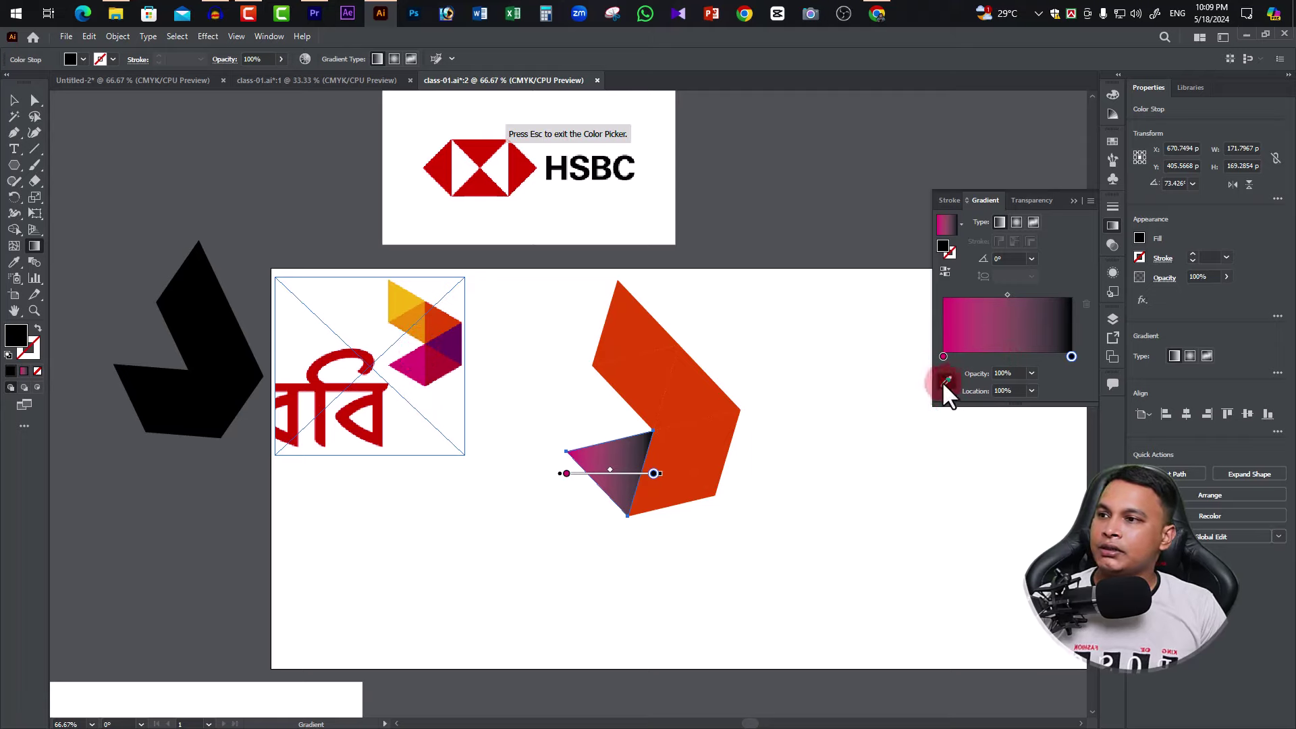
pyautogui.click(422, 353)
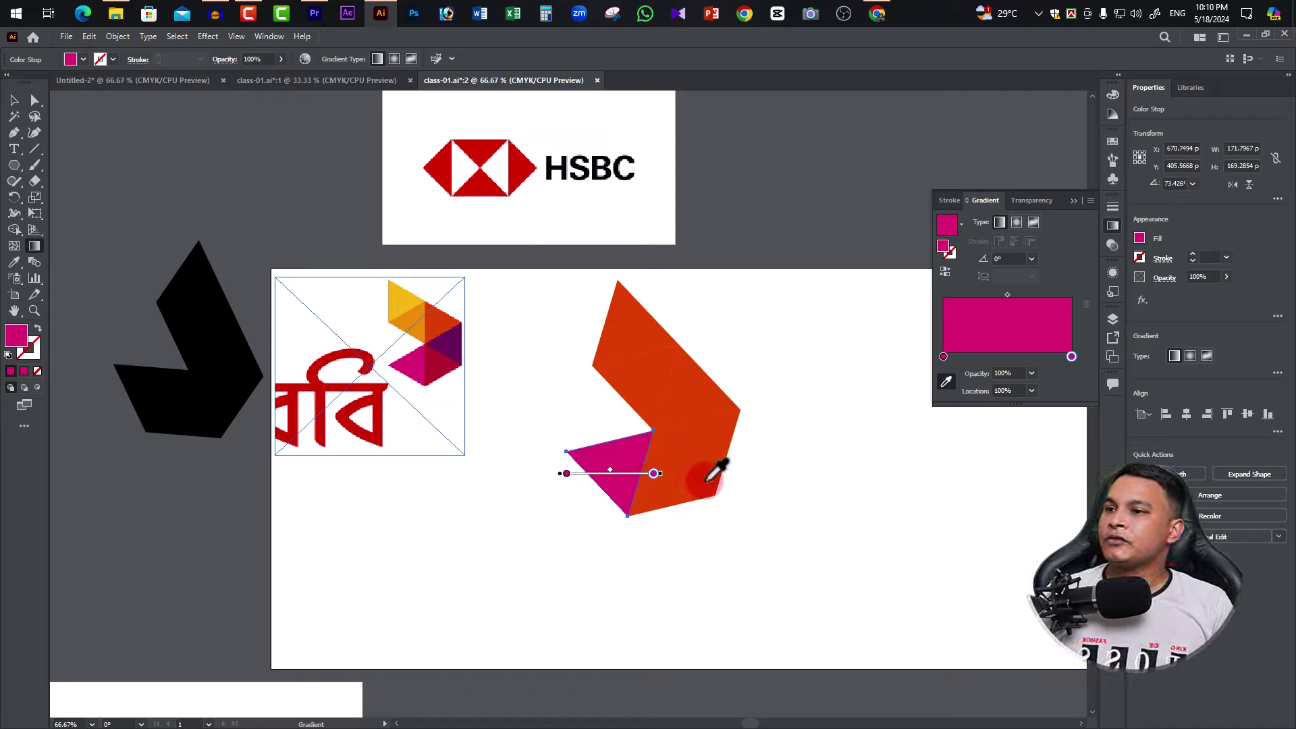
pyautogui.click(618, 402)
pyautogui.click(41, 94)
# Step: Give the lower-middle triangle a linear gradient starting with crimson sampled from the logo
pyautogui.click(14, 100)
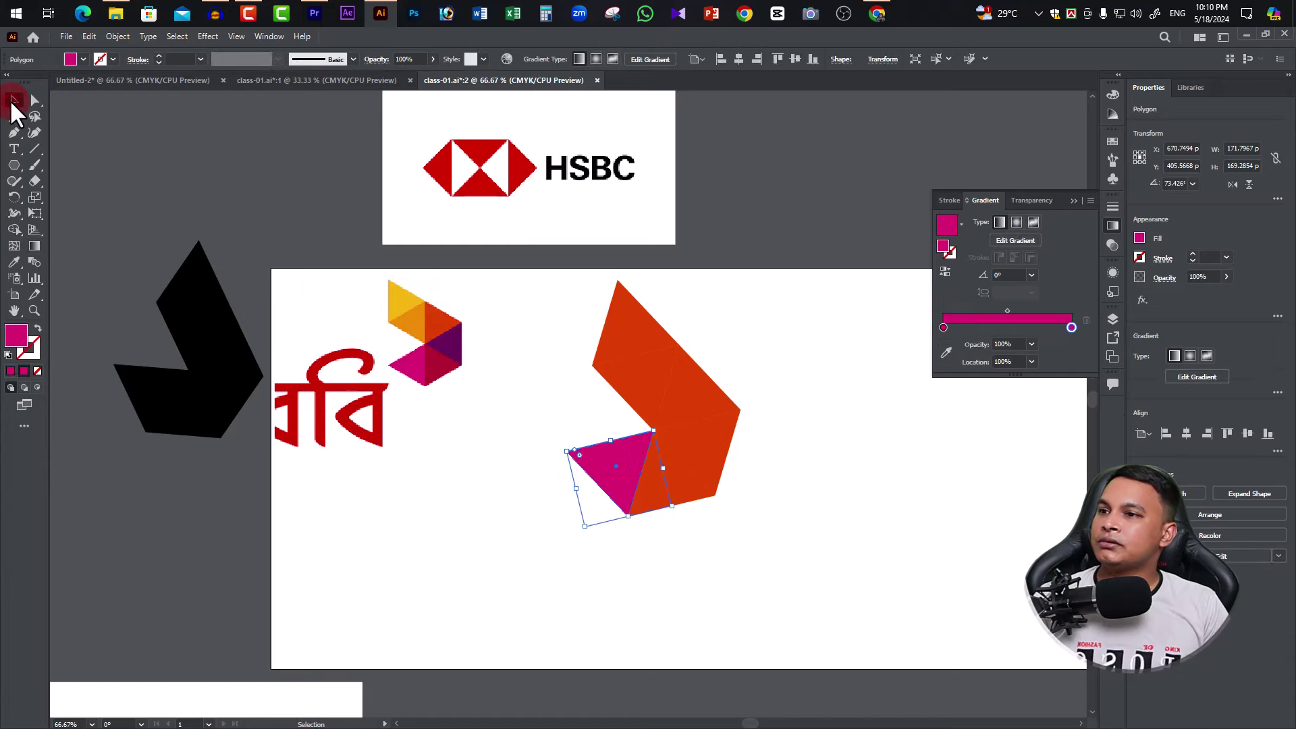
pyautogui.click(679, 482)
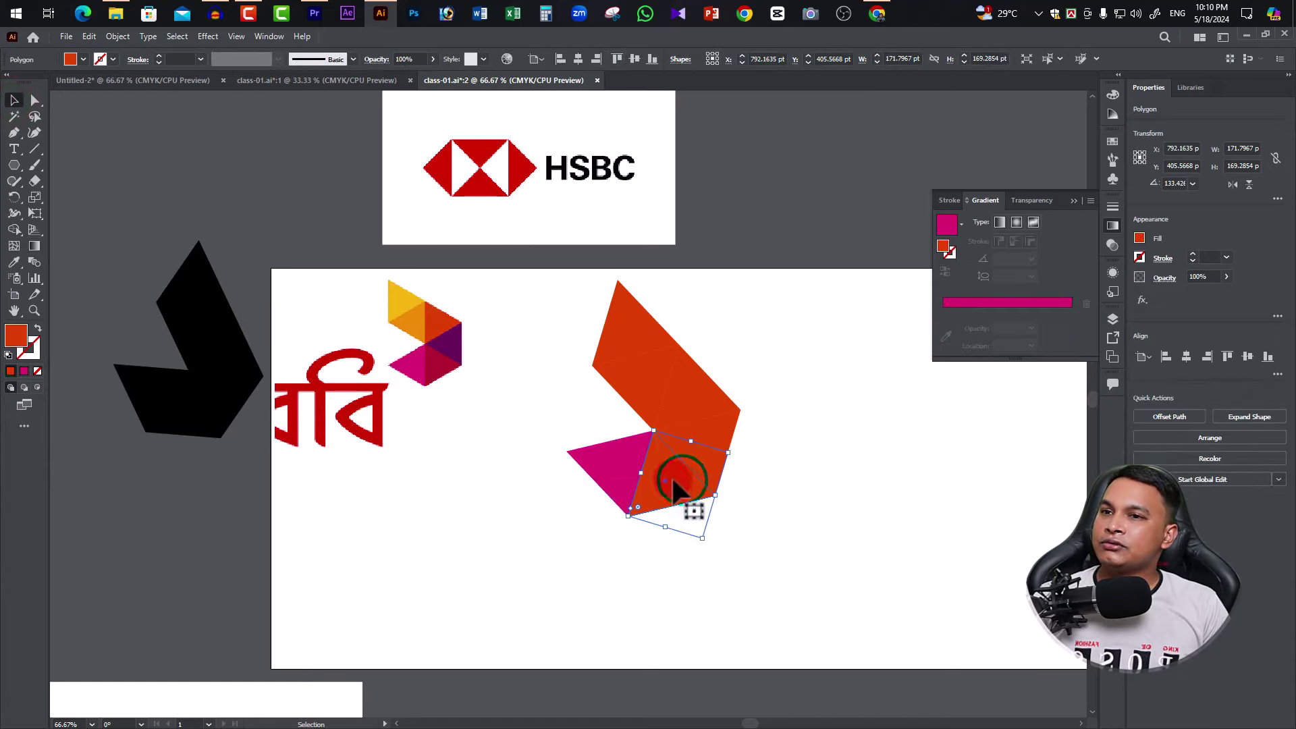
pyautogui.click(1014, 224)
pyautogui.click(1000, 222)
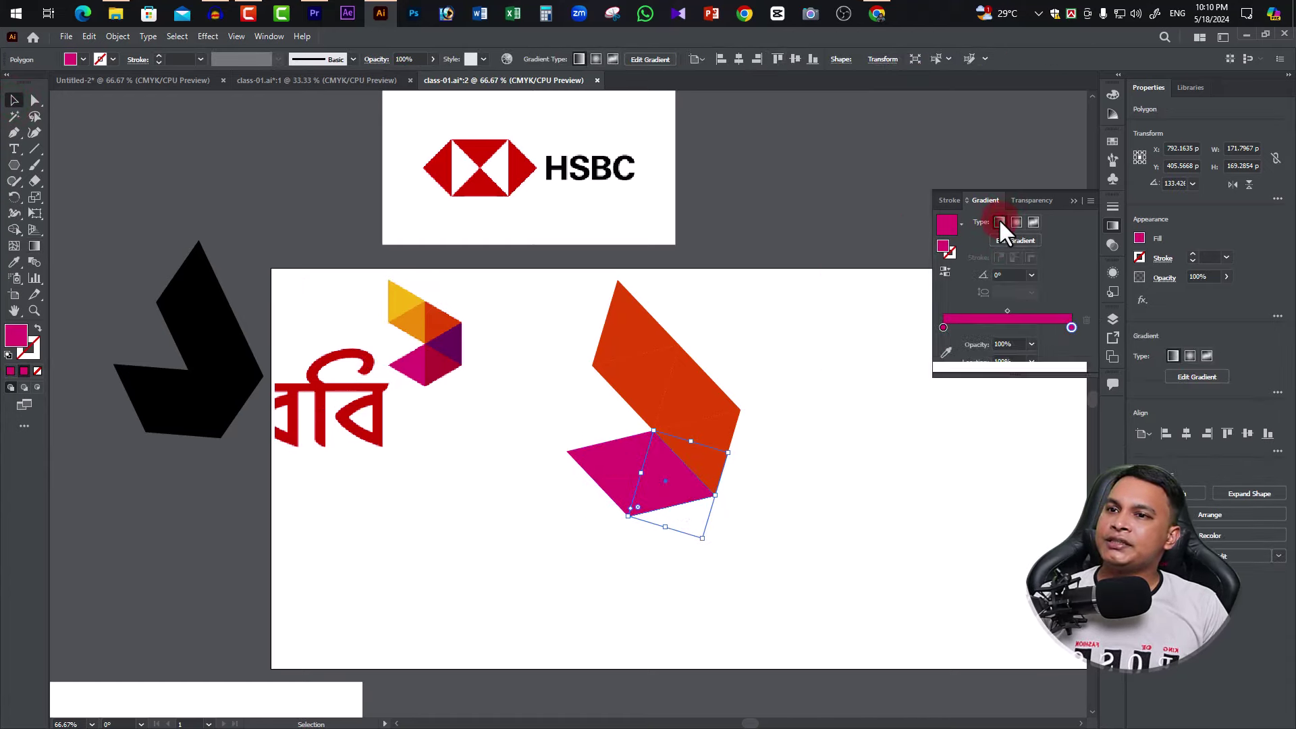
pyautogui.click(943, 327)
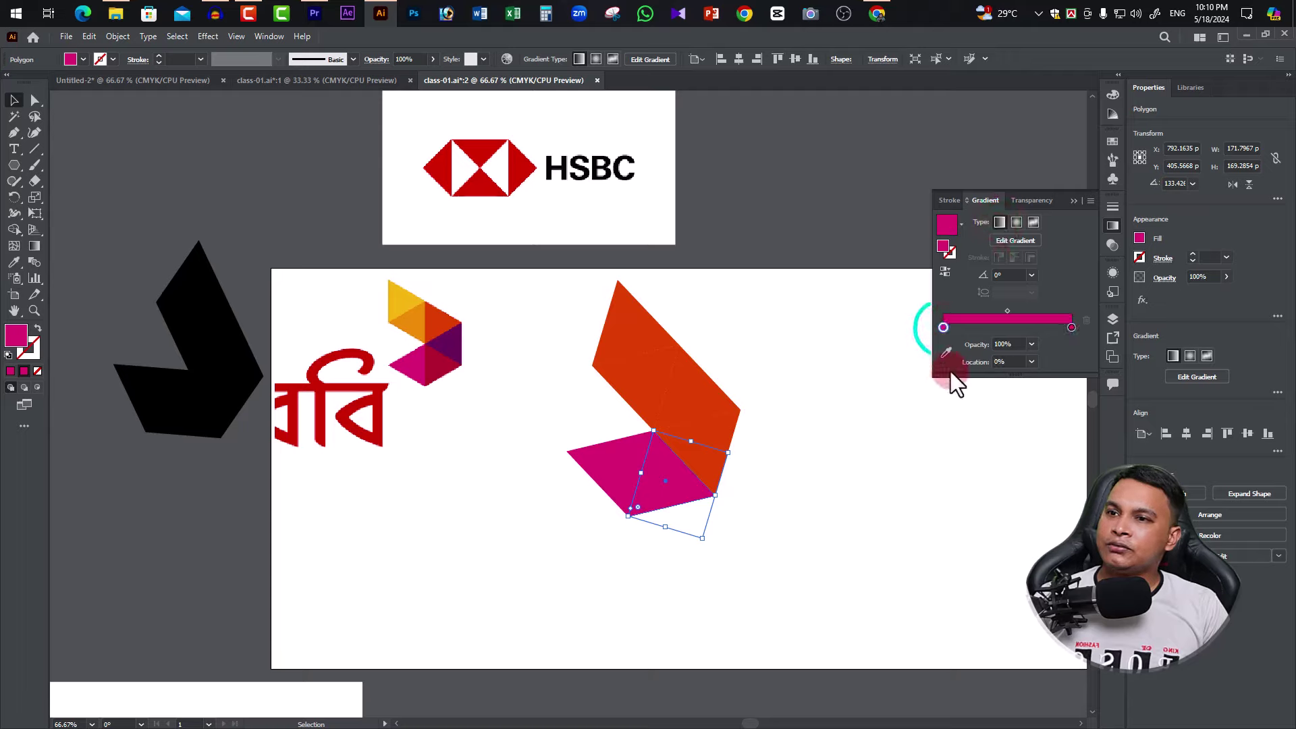
pyautogui.click(946, 352)
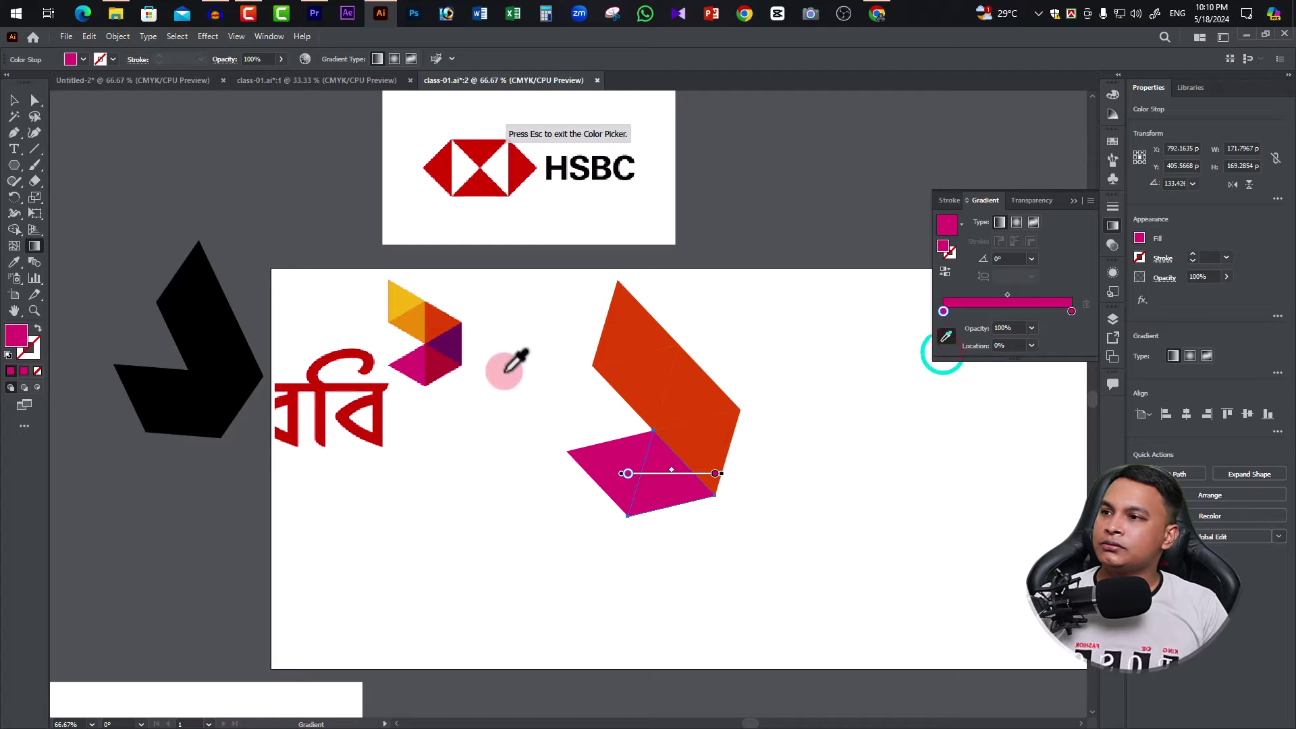
pyautogui.click(435, 373)
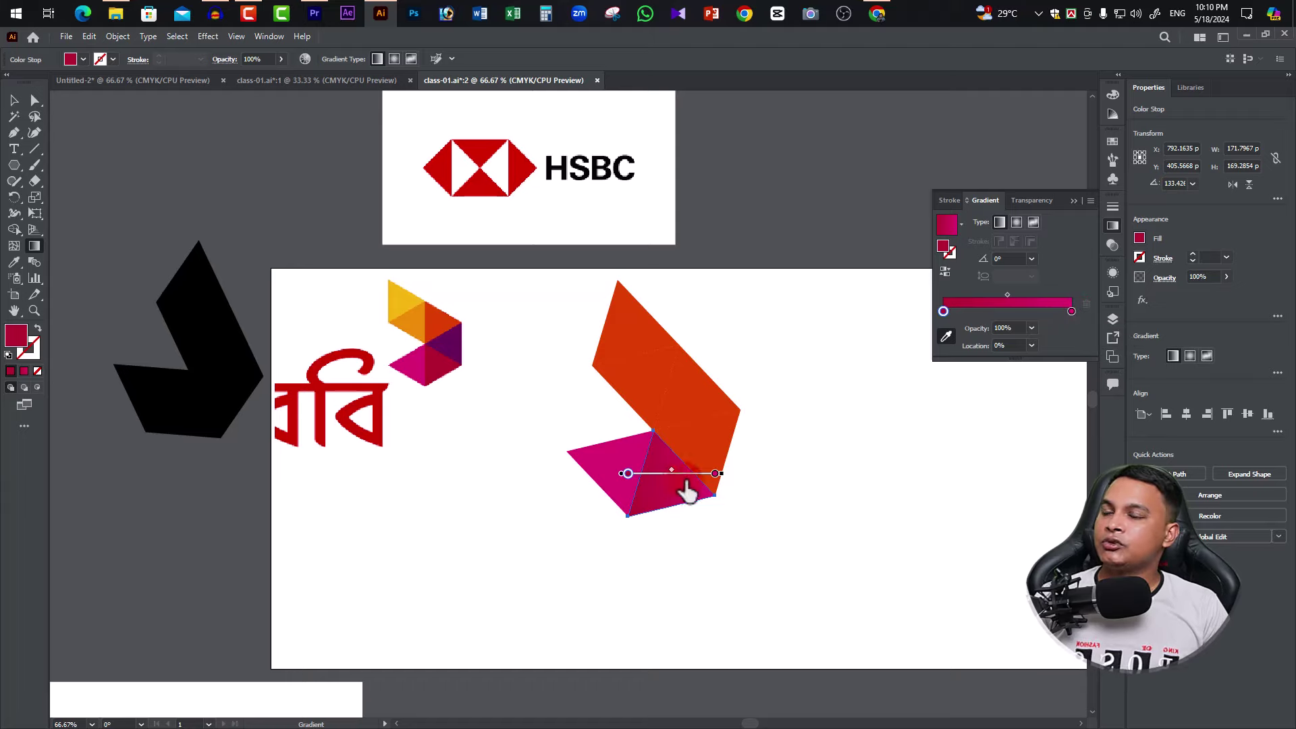
pyautogui.click(964, 289)
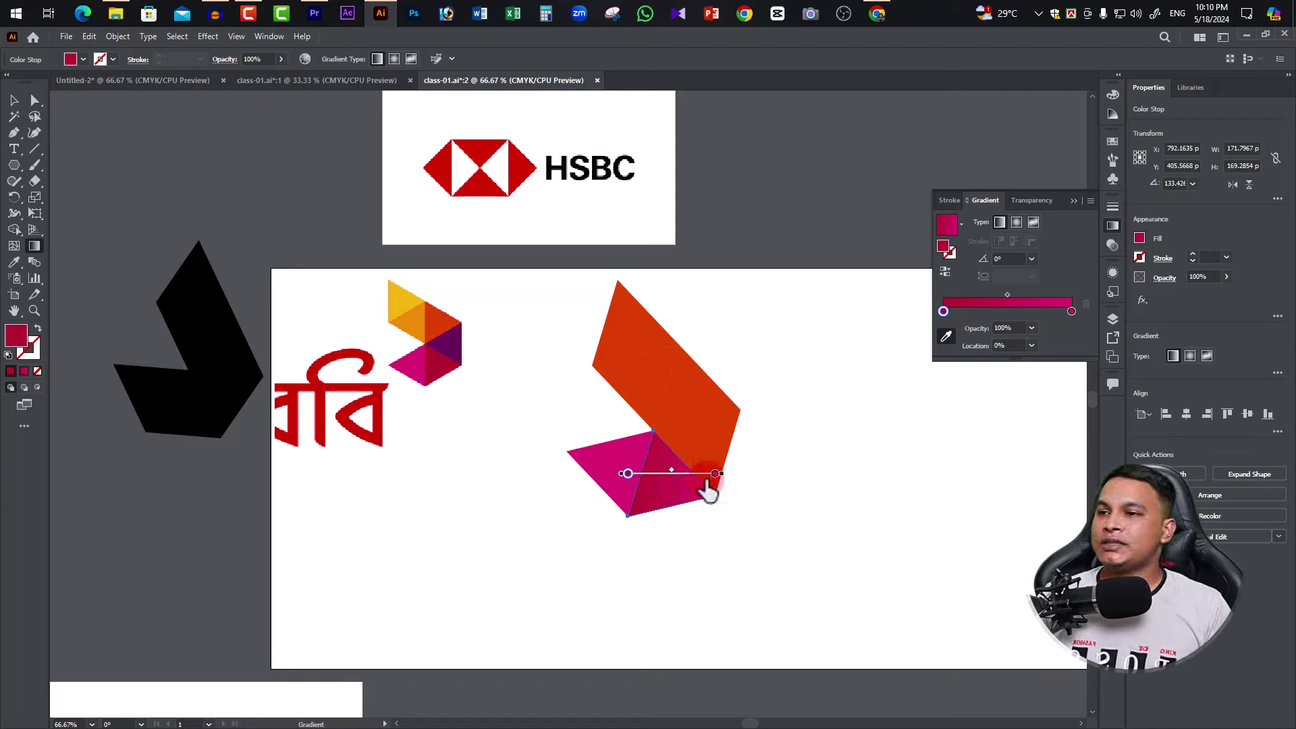
pyautogui.click(469, 352)
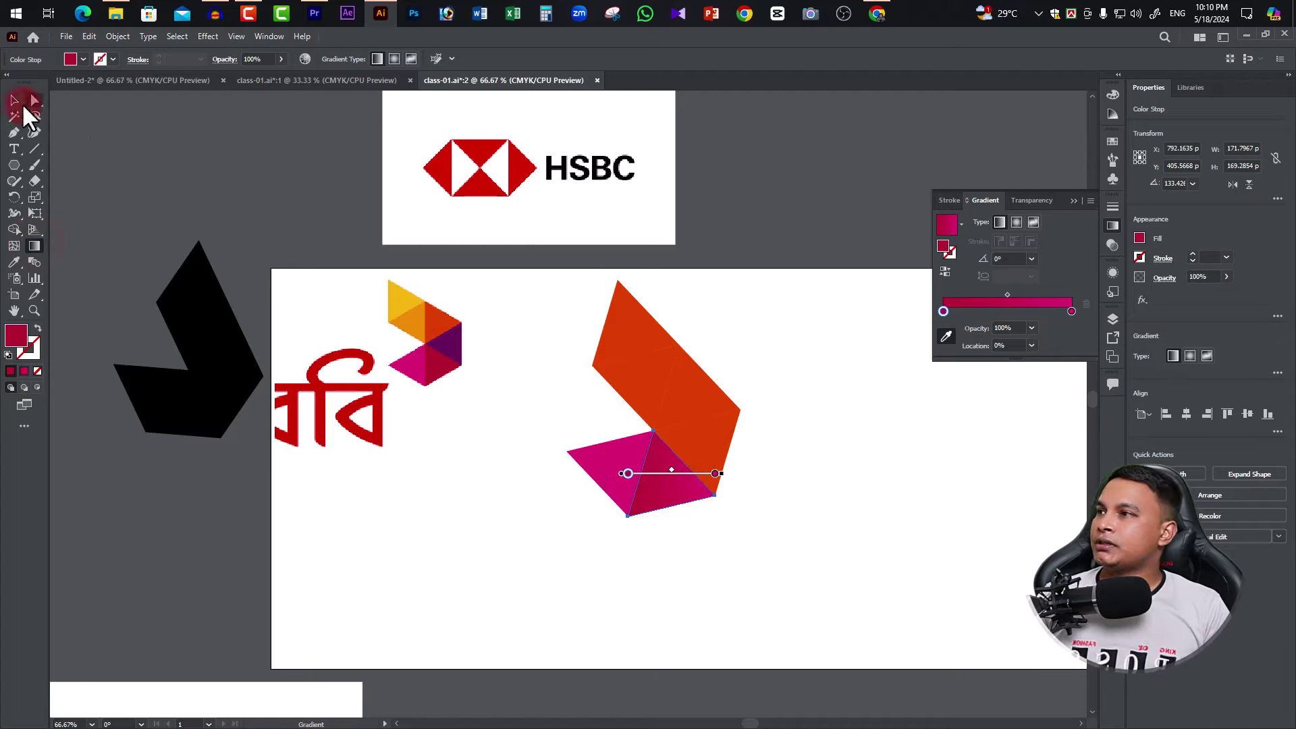
# Step: Angle the gradient rightward and slightly upward with the Gradient tool, then select the right orange piece
pyautogui.click(15, 101)
pyautogui.click(34, 246)
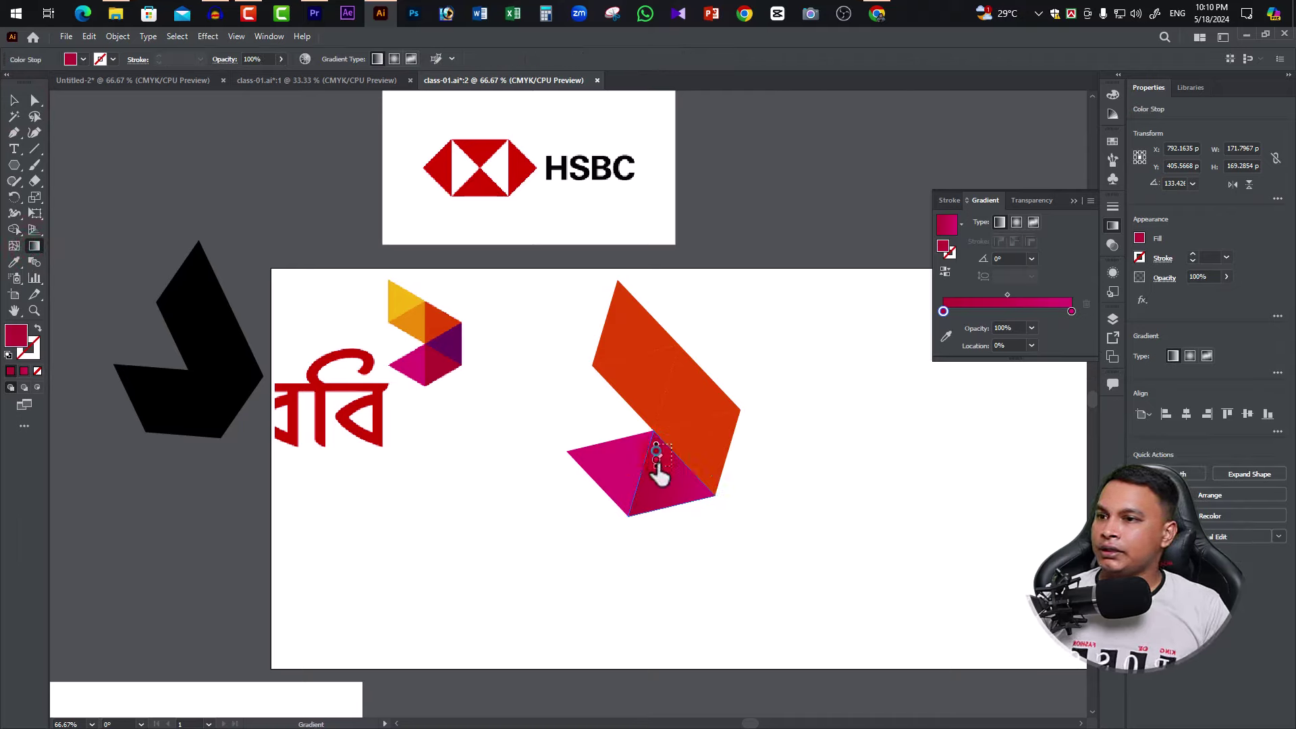
pyautogui.moveTo(659, 448)
pyautogui.mouseDown()
pyautogui.moveTo(674, 522)
pyautogui.moveTo(619, 470)
pyautogui.mouseUp()
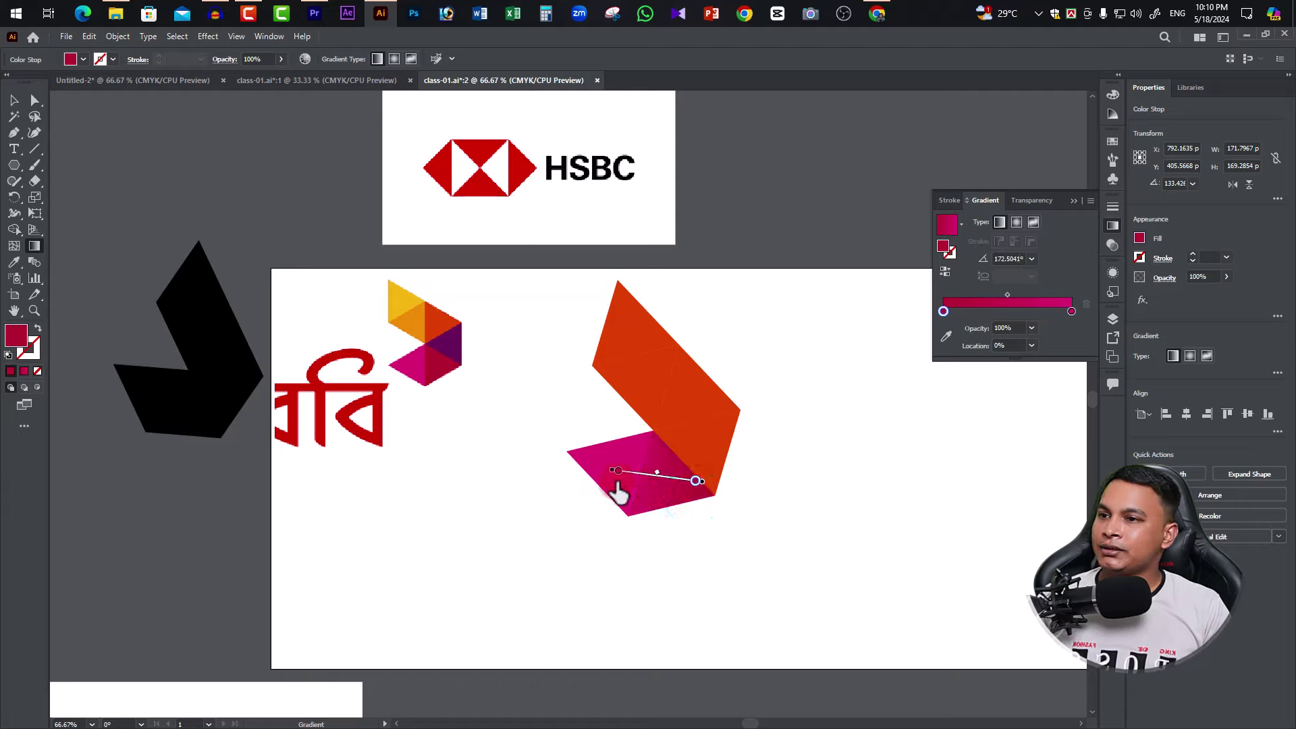
pyautogui.click(668, 536)
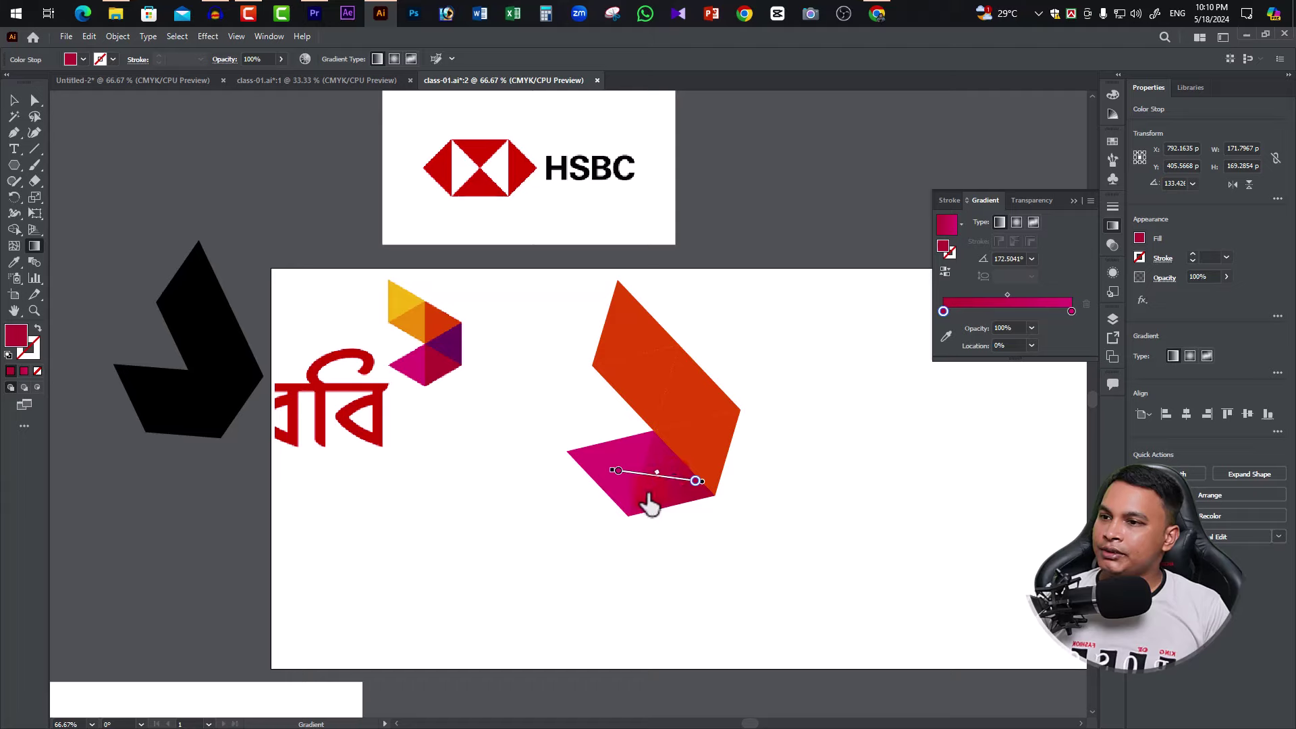
pyautogui.moveTo(641, 481); pyautogui.dragTo(702, 455)
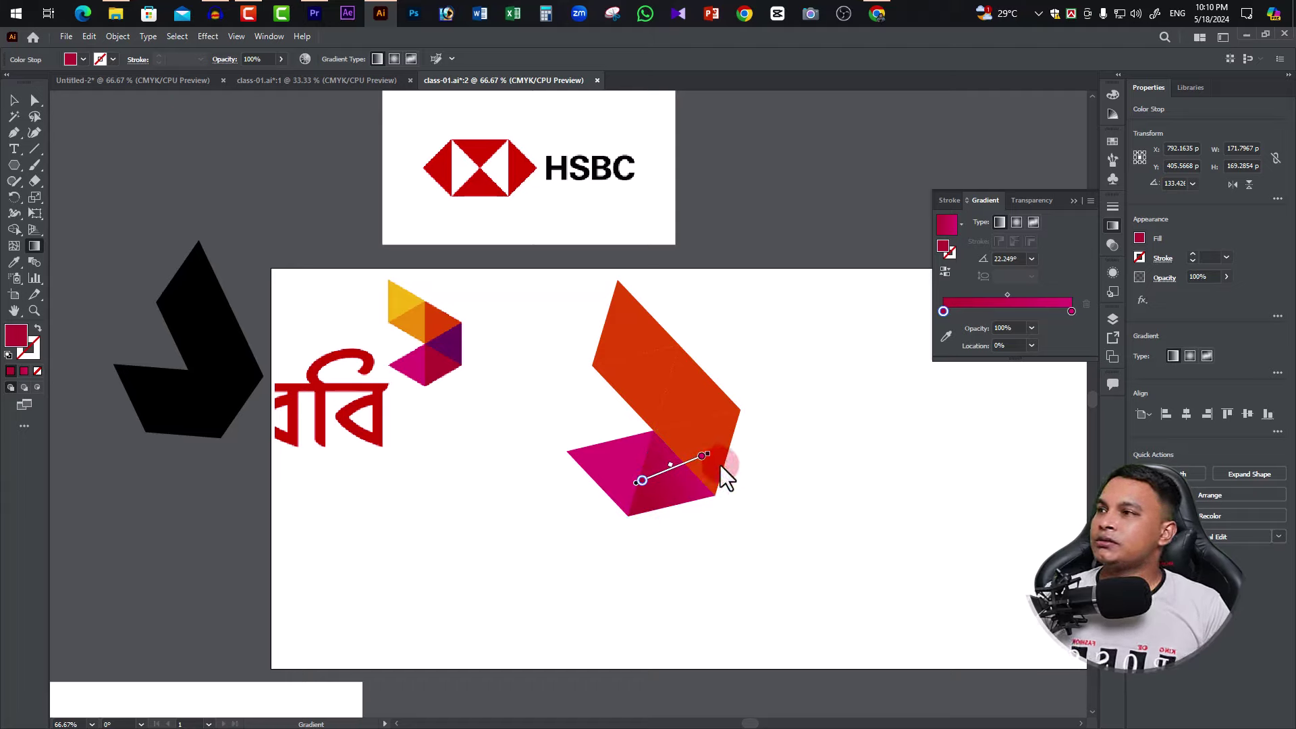
pyautogui.click(13, 100)
pyautogui.click(698, 436)
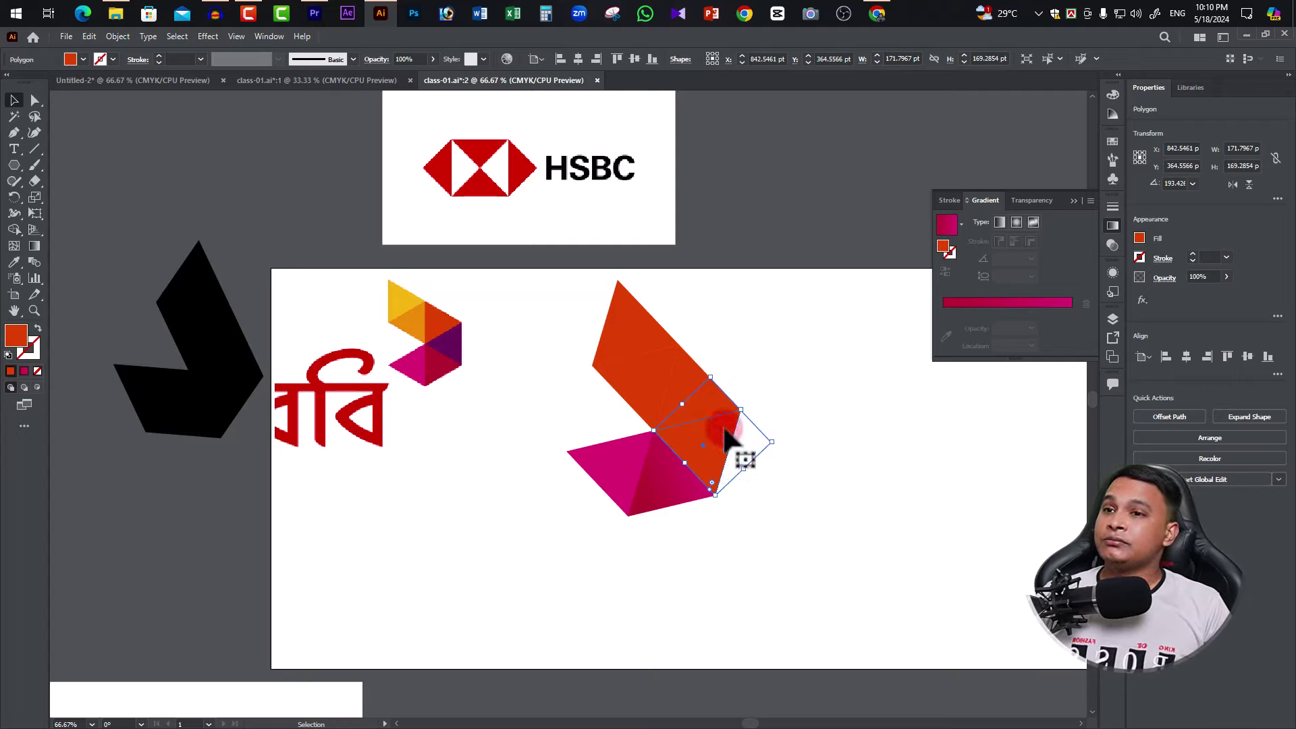
# Step: Give the right-hand middle triangle a linear gradient with both stops sampled purple from the Robi logo
pyautogui.click(1015, 222)
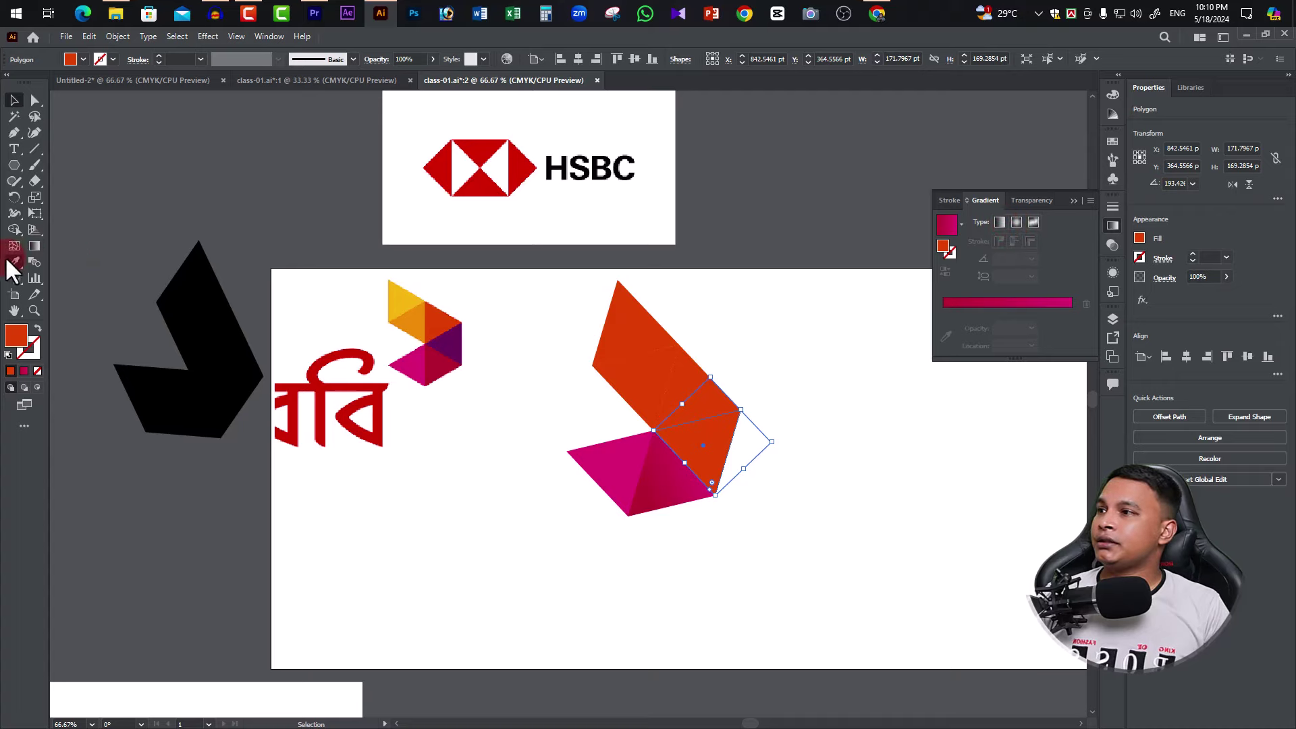
pyautogui.click(34, 246)
pyautogui.click(1000, 222)
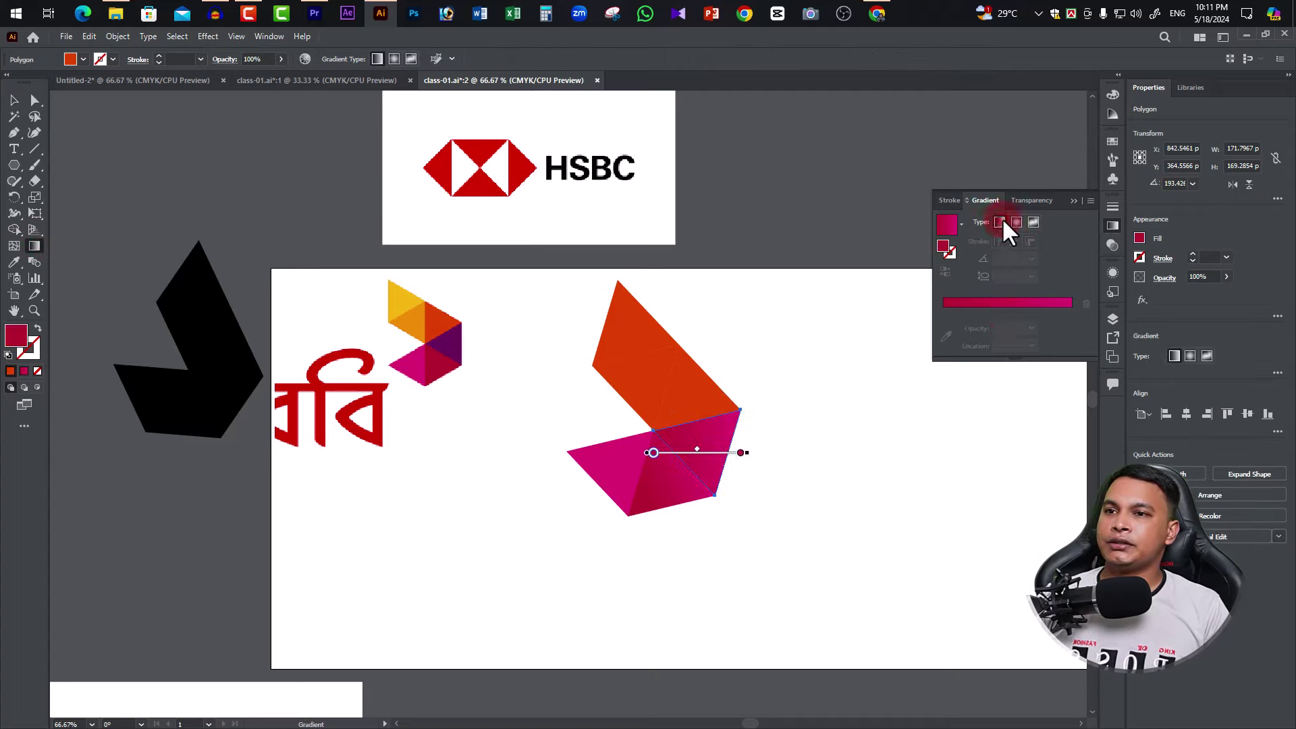
pyautogui.click(944, 312)
pyautogui.click(945, 336)
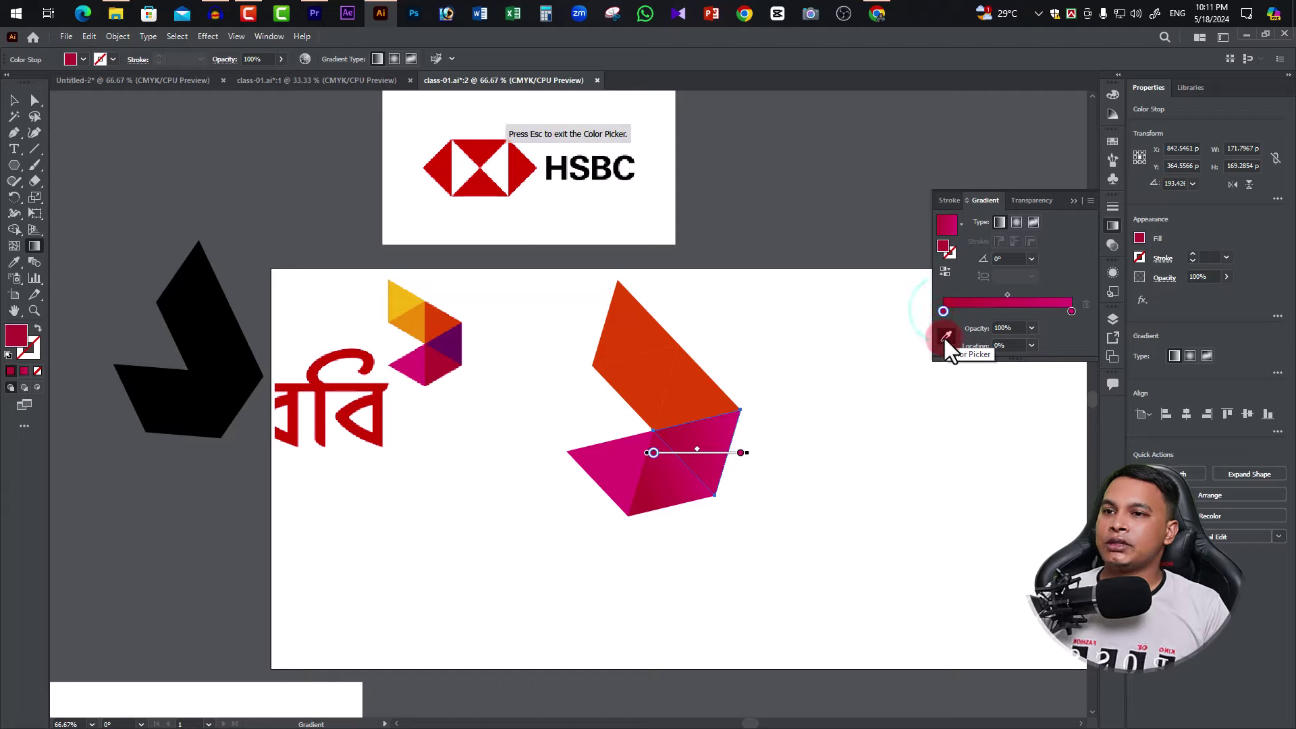
pyautogui.click(465, 340)
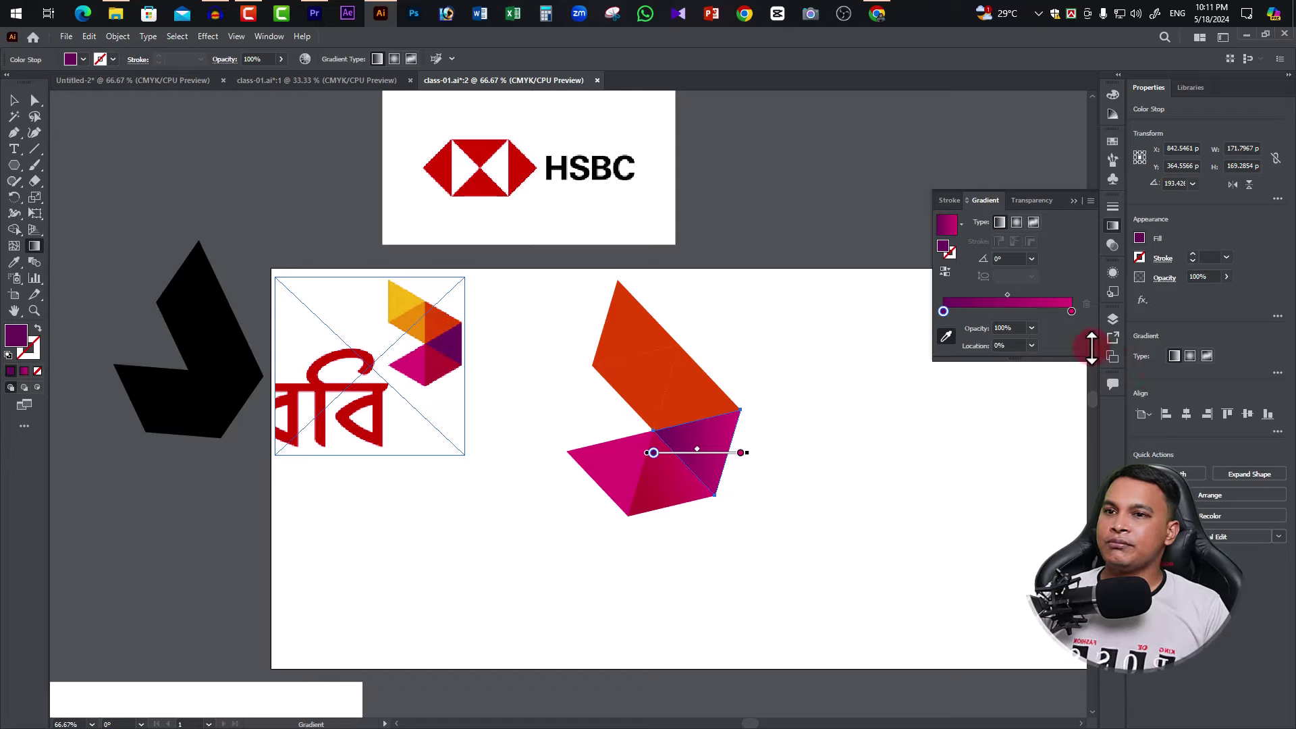
pyautogui.click(1072, 311)
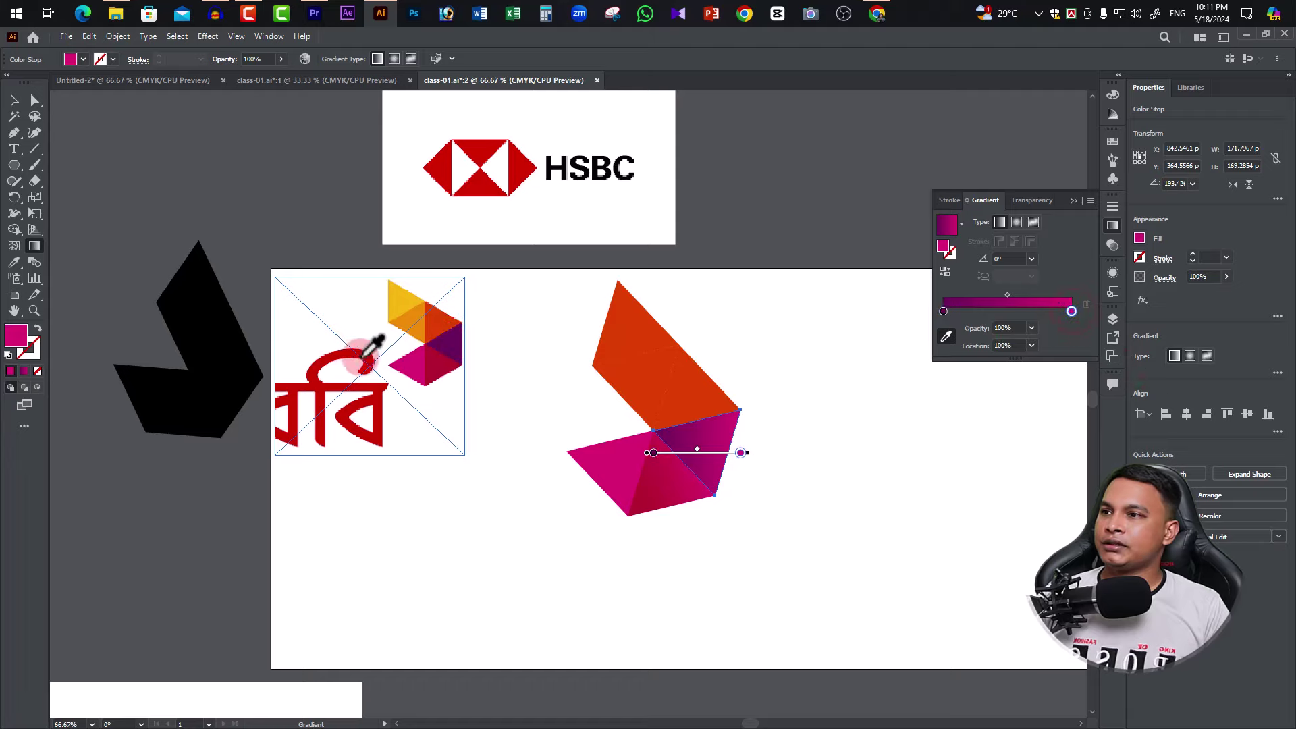
pyautogui.click(436, 339)
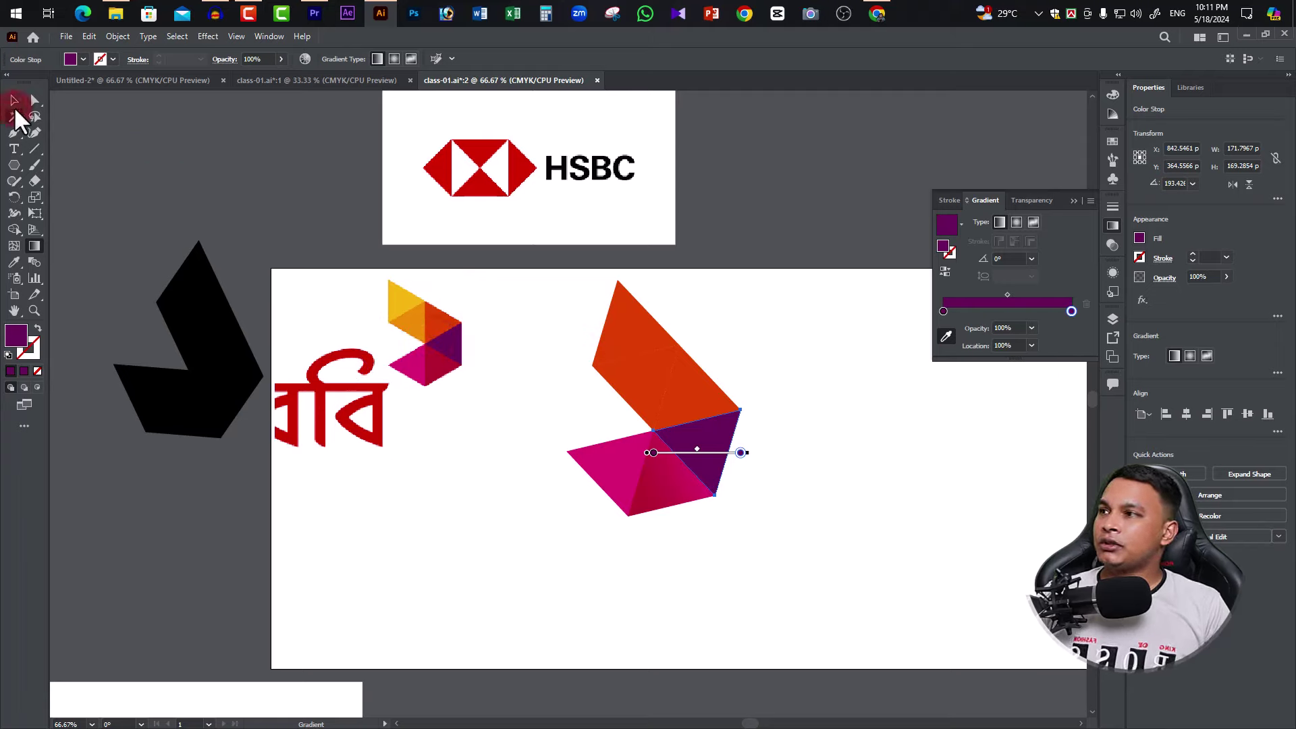
pyautogui.click(14, 99)
# Step: Undo the purple gradient and refill it with orange-red sampled from the logo fading to dark red
pyautogui.hotkey('ctrl', 'z')
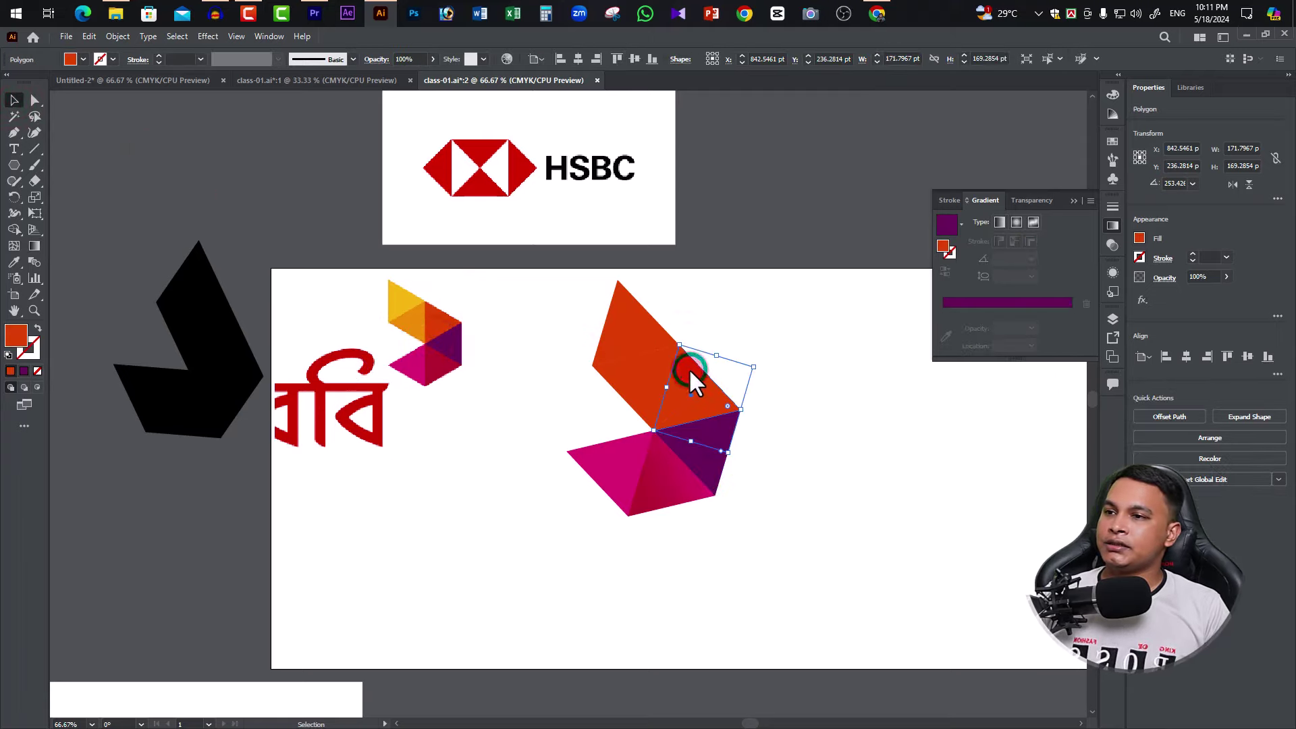
pyautogui.hotkey('ctrl', 'z')
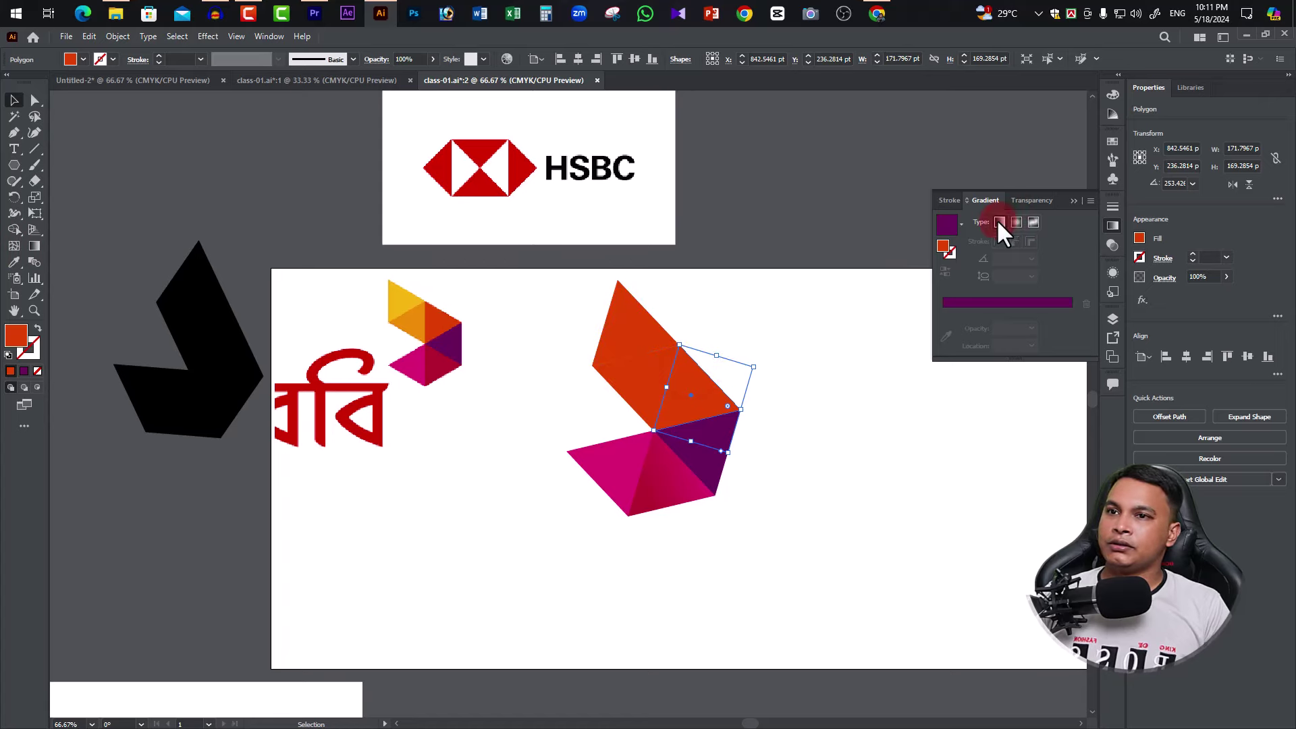
pyautogui.click(1000, 222)
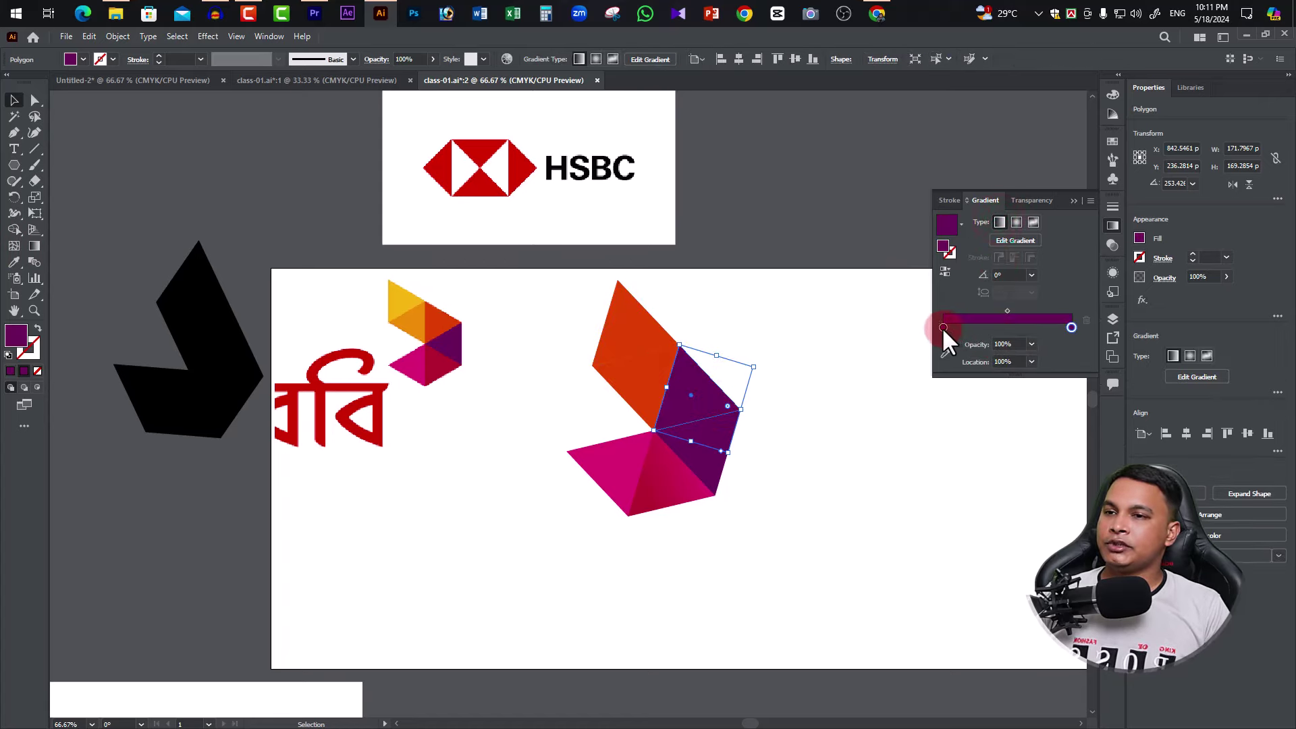
pyautogui.click(943, 327)
pyautogui.click(945, 350)
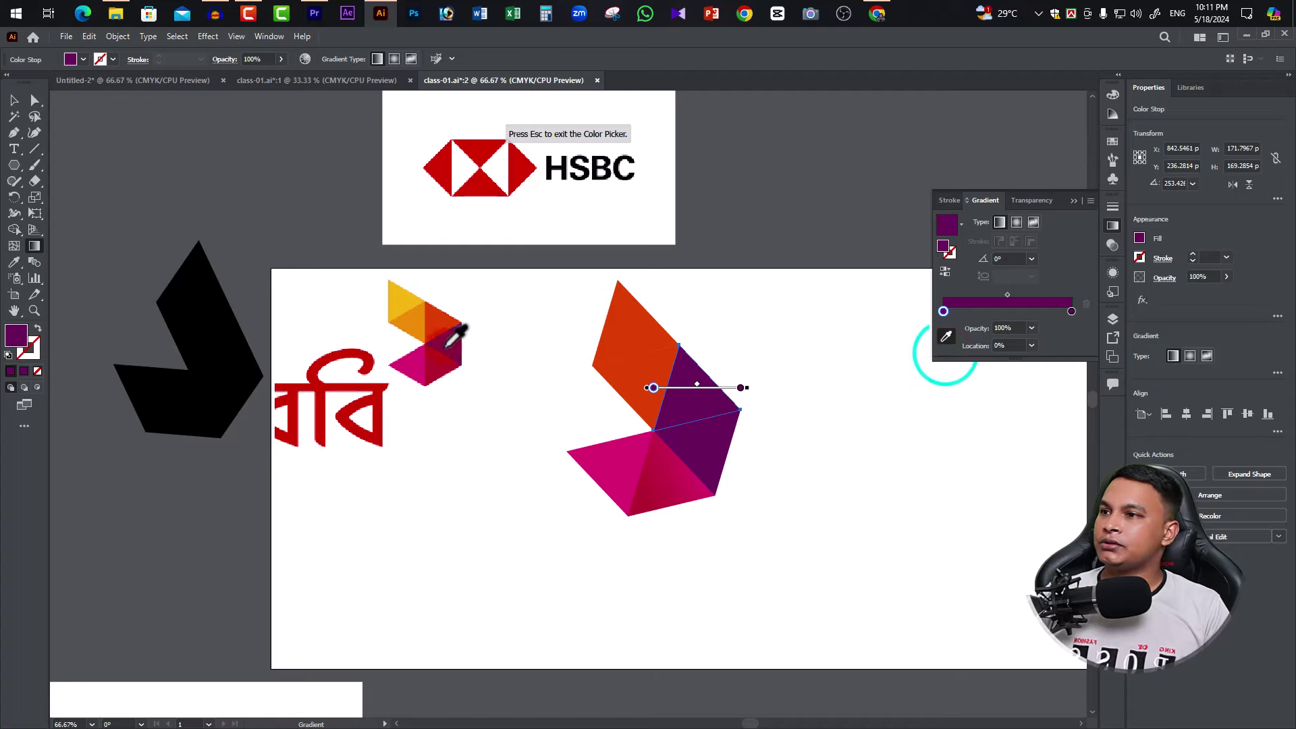
pyautogui.click(442, 322)
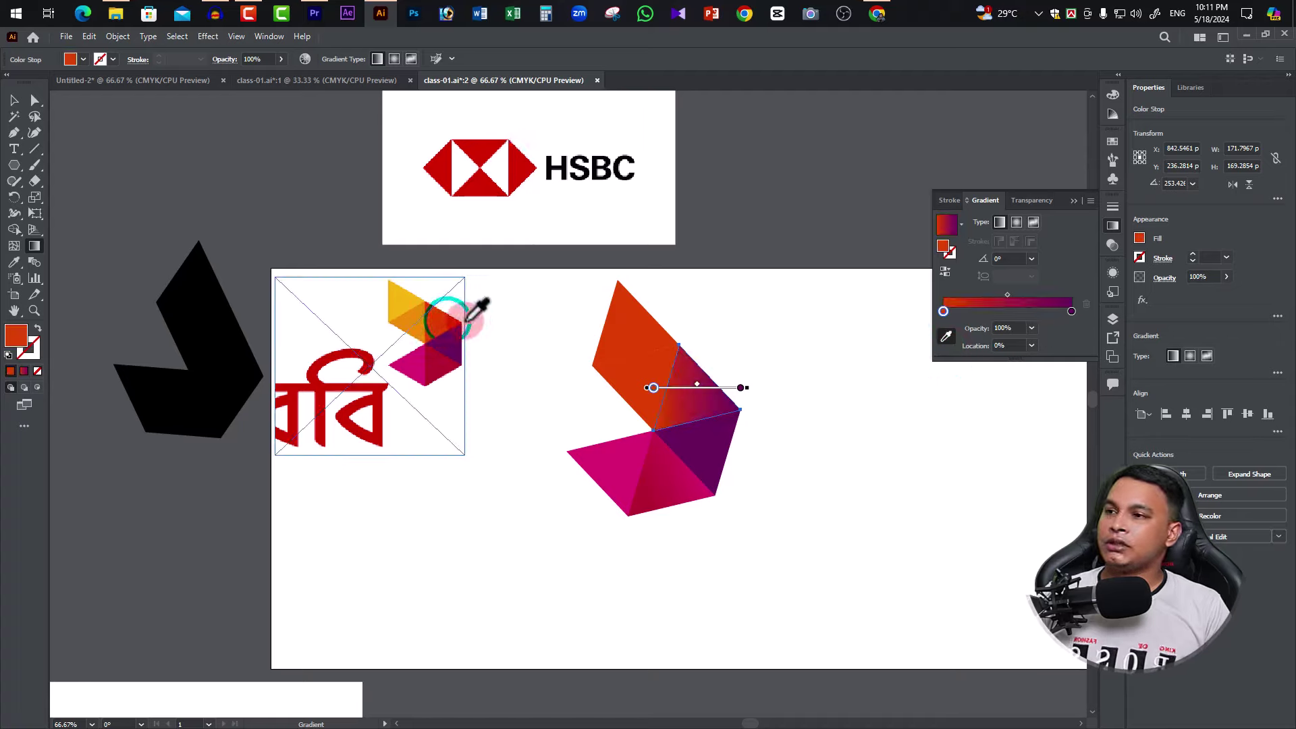
pyautogui.doubleClick(1071, 309)
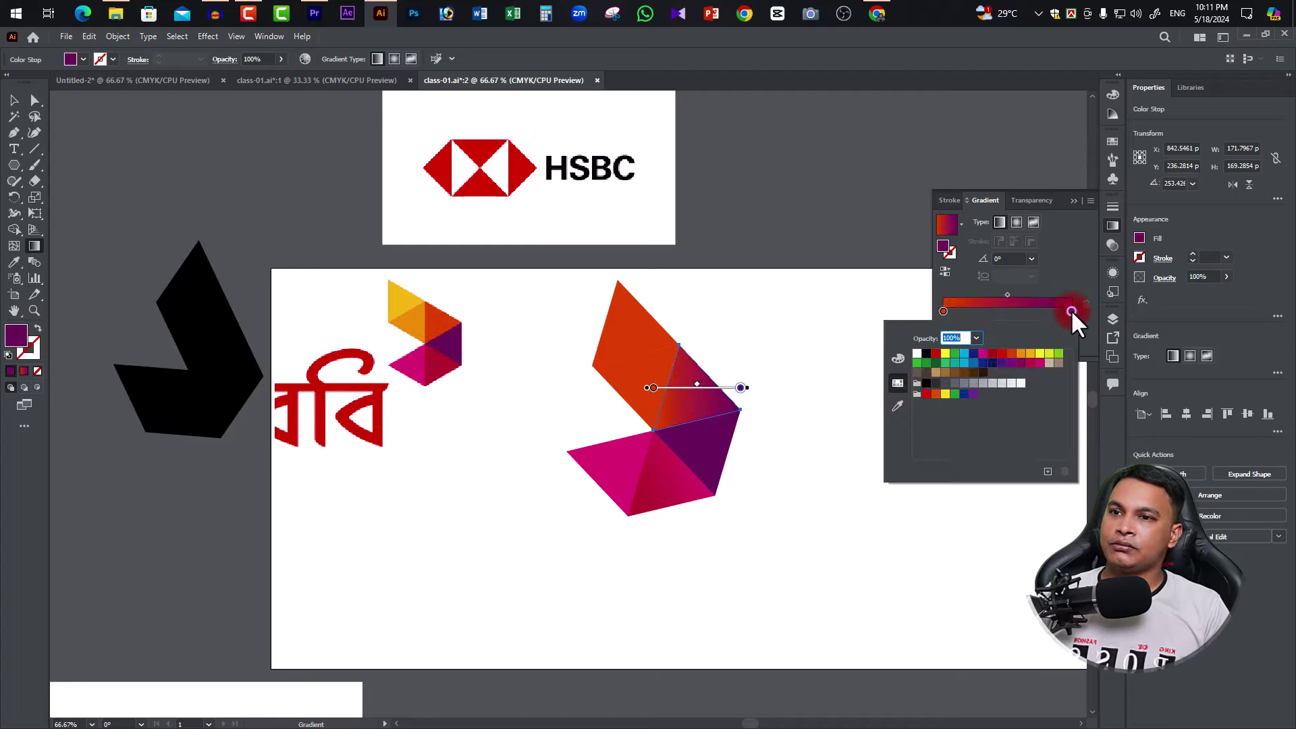
pyautogui.click(1003, 353)
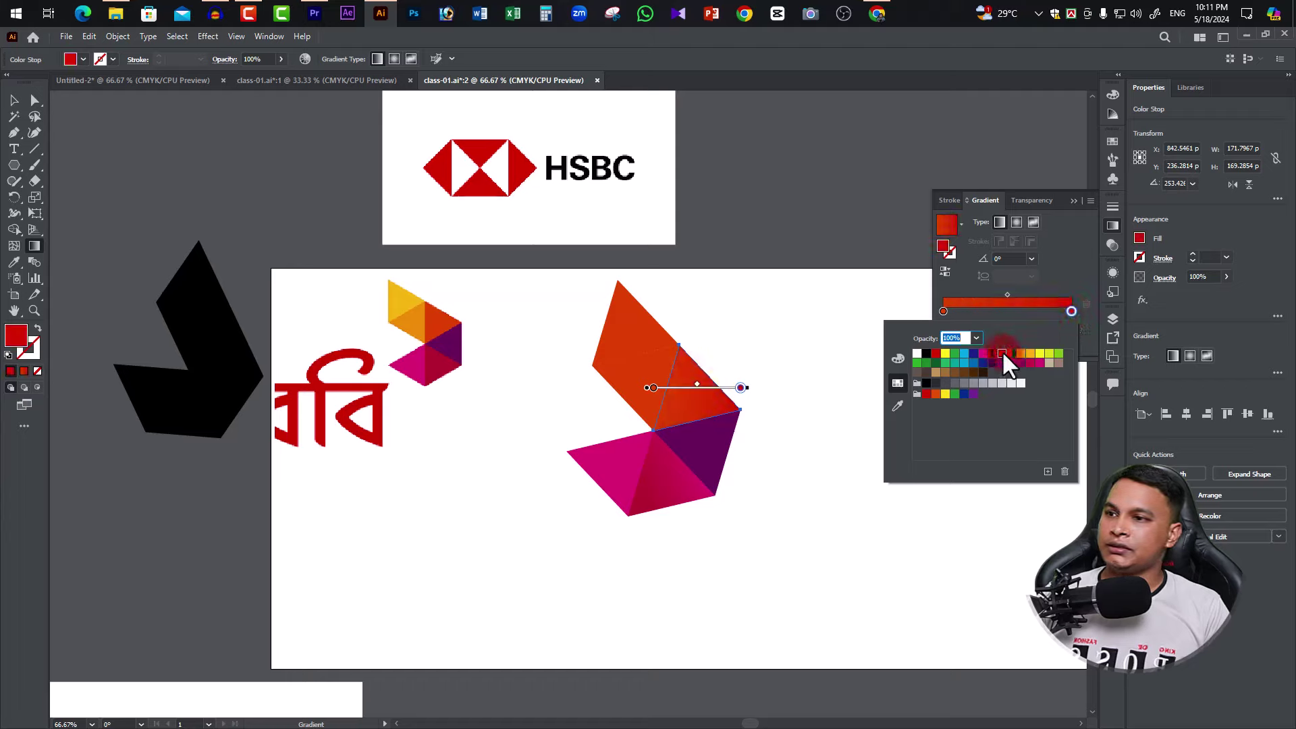
pyautogui.click(992, 353)
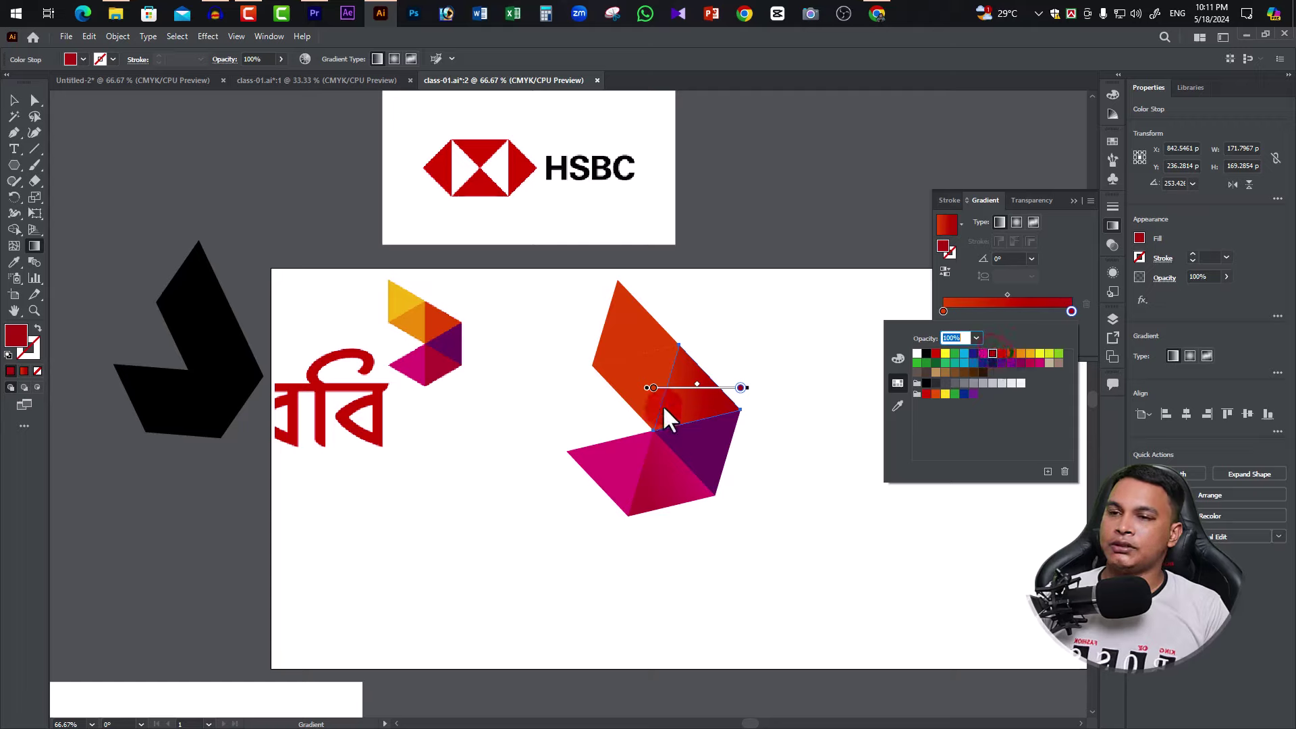
pyautogui.click(1075, 268)
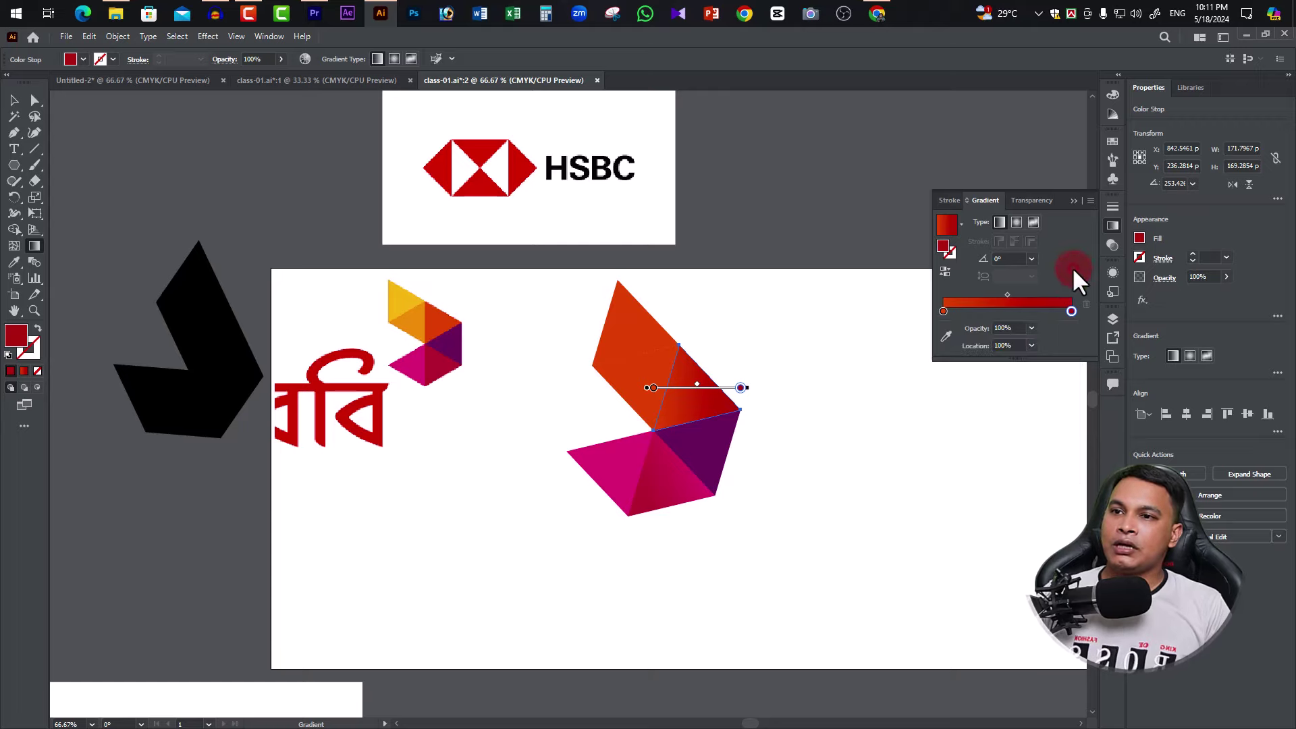
pyautogui.click(15, 101)
pyautogui.click(640, 367)
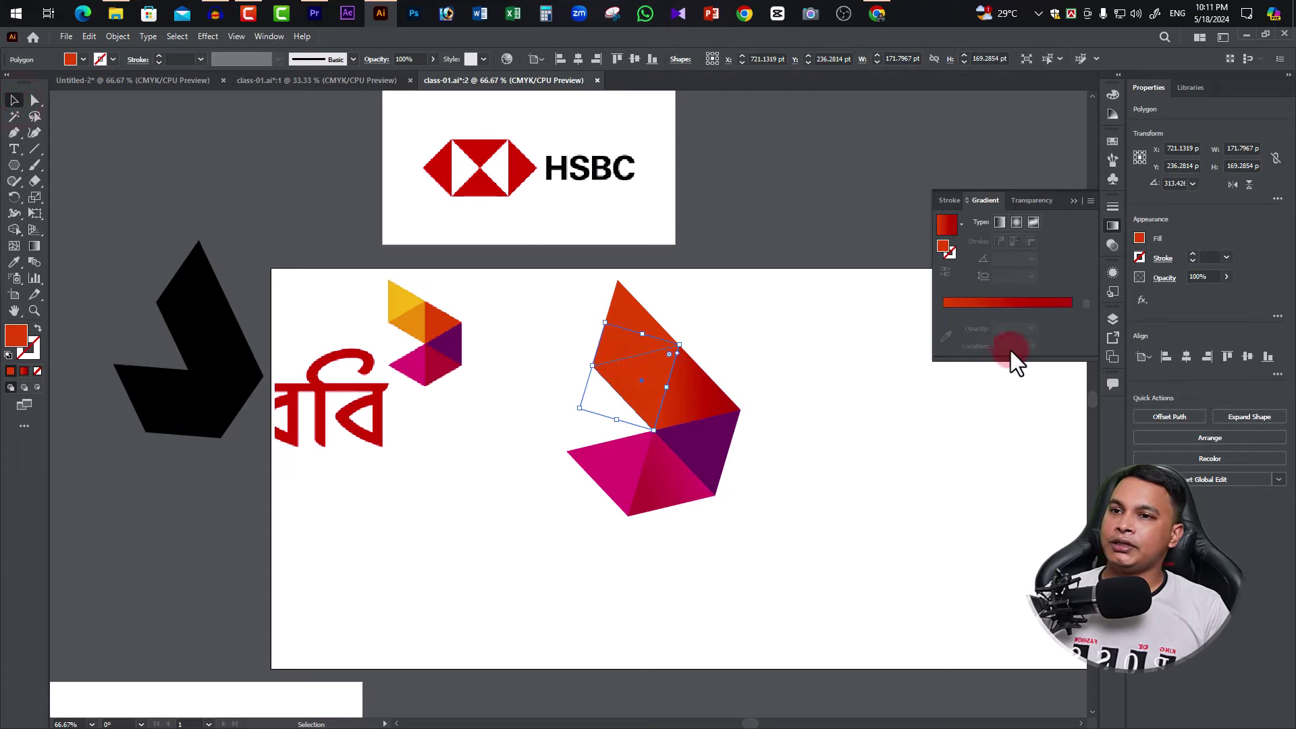
# Step: Fill the upper-left middle piece with a linear gradient from sampled orange to red-orange
pyautogui.click(1000, 223)
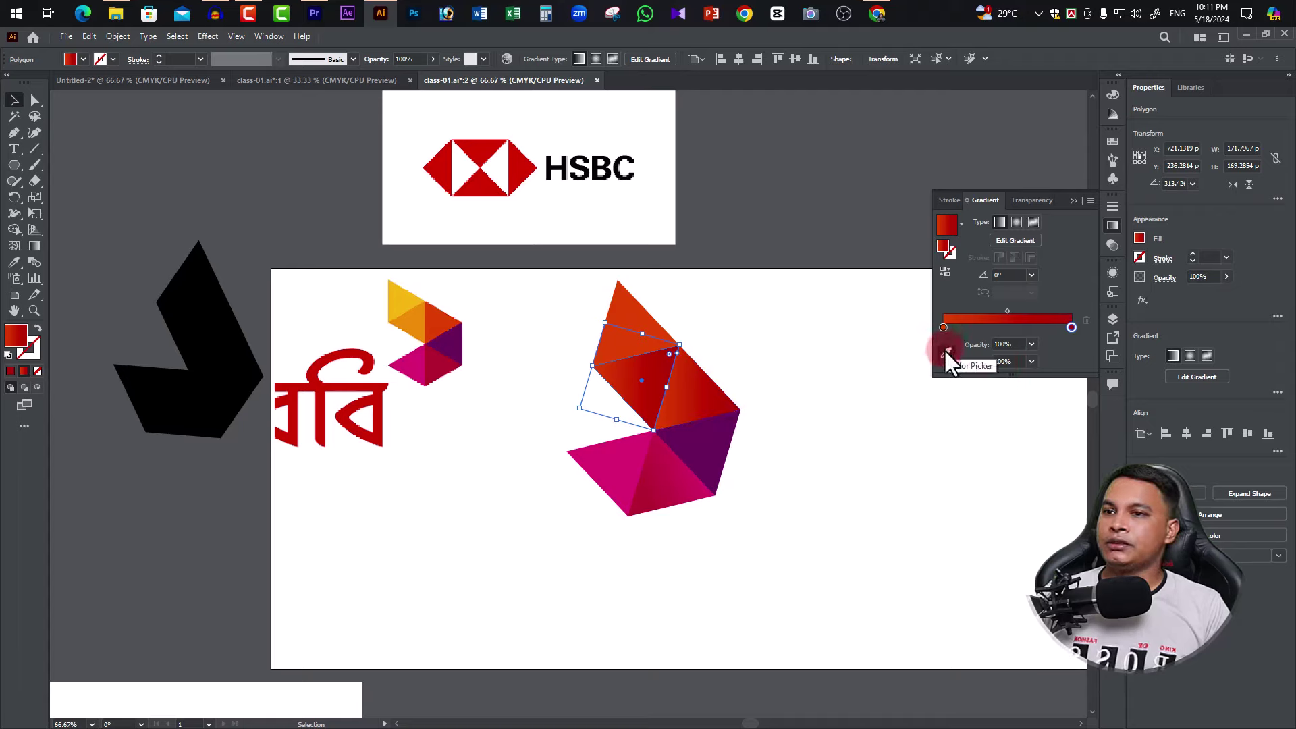
pyautogui.click(943, 327)
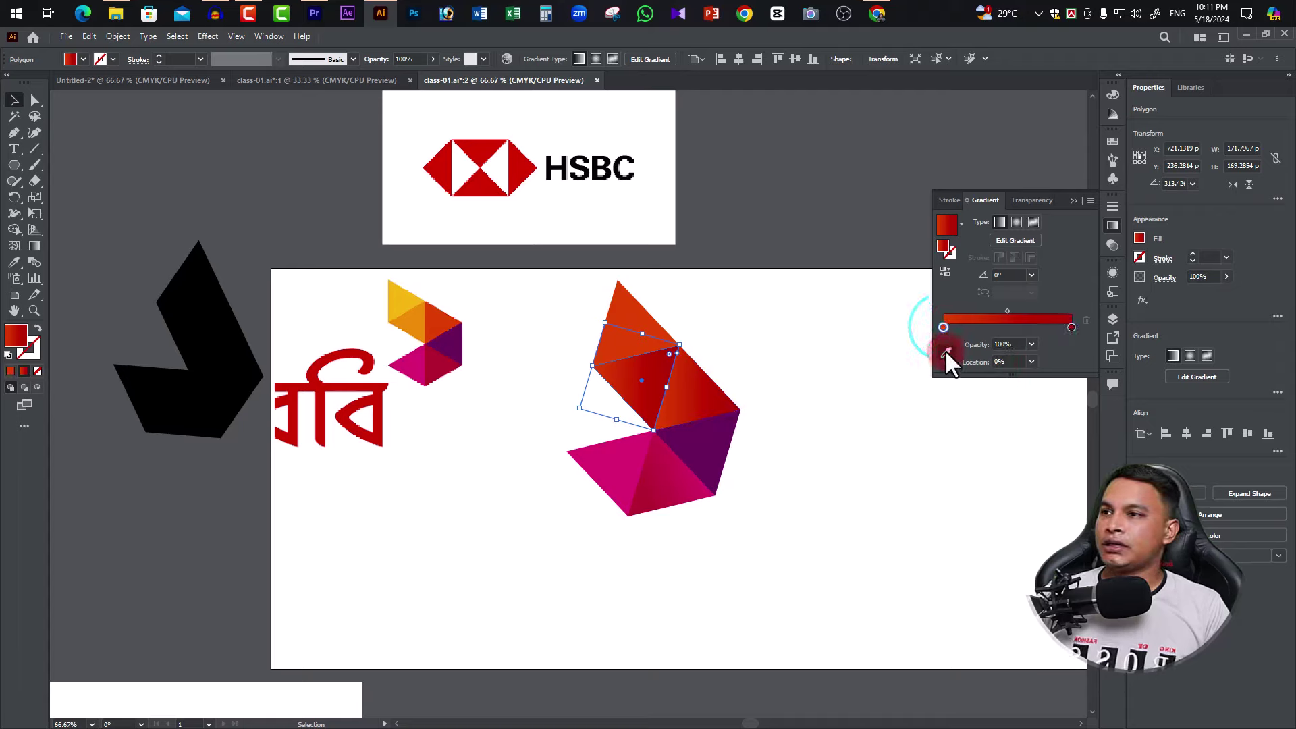
pyautogui.click(945, 351)
pyautogui.click(403, 321)
pyautogui.click(401, 323)
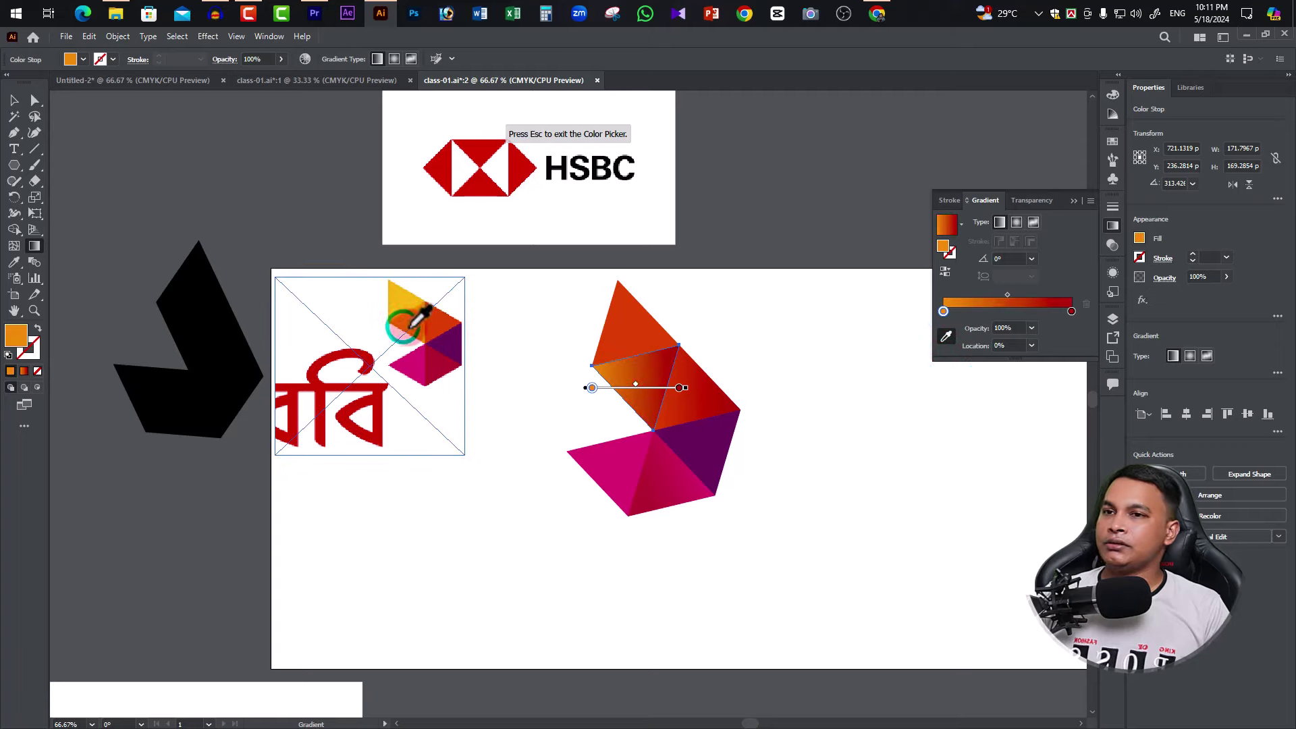
pyautogui.doubleClick(1072, 309)
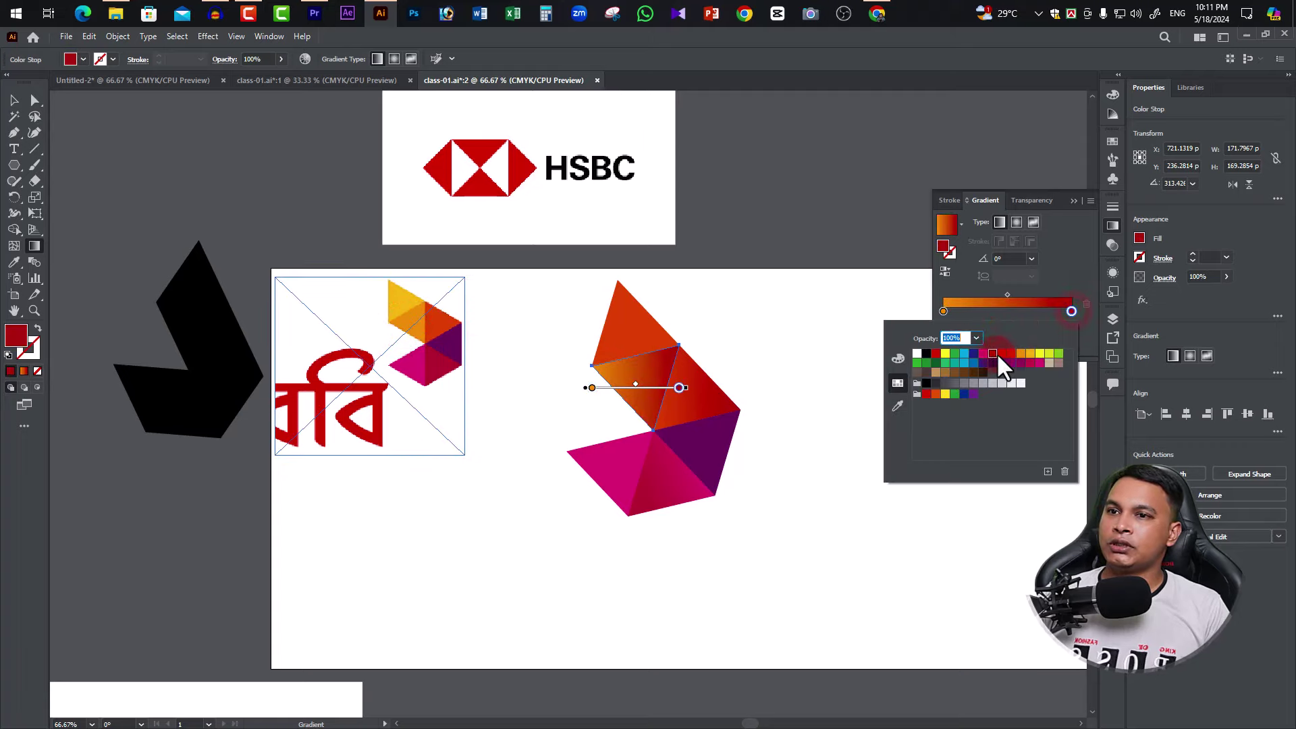
pyautogui.click(1020, 353)
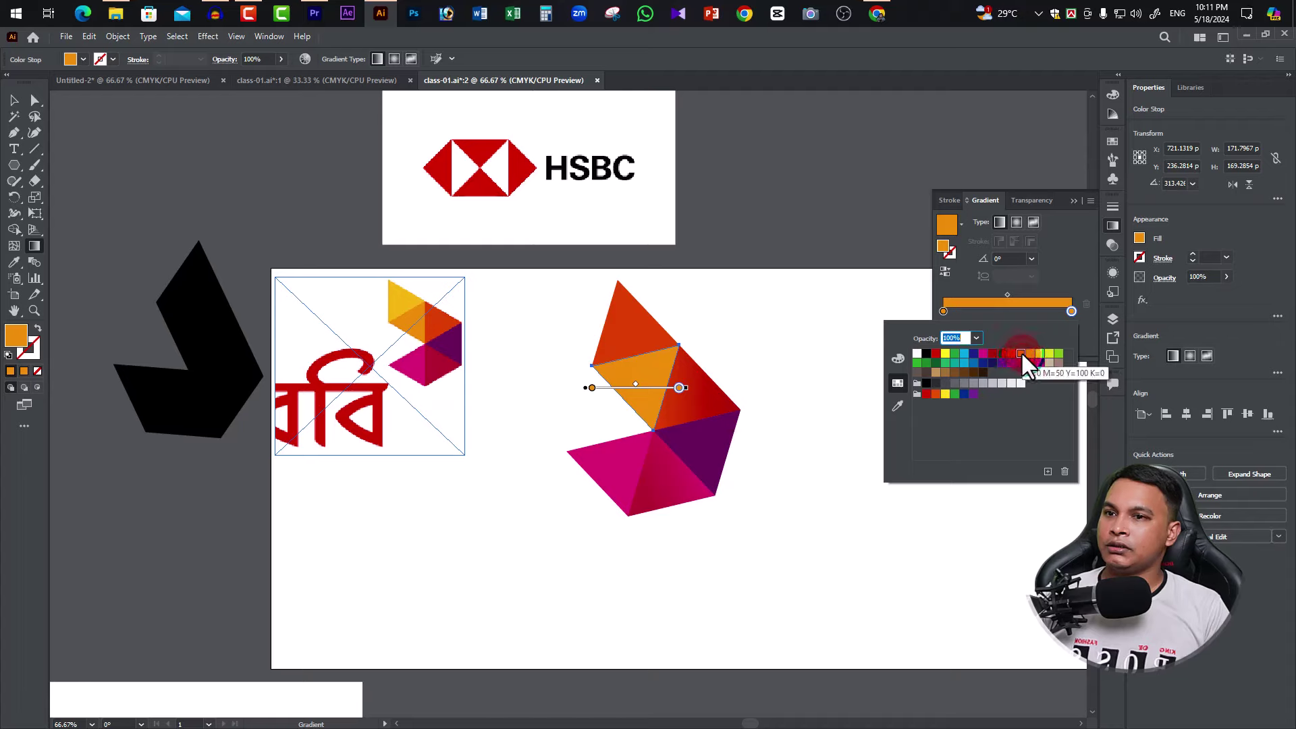
pyautogui.click(1012, 353)
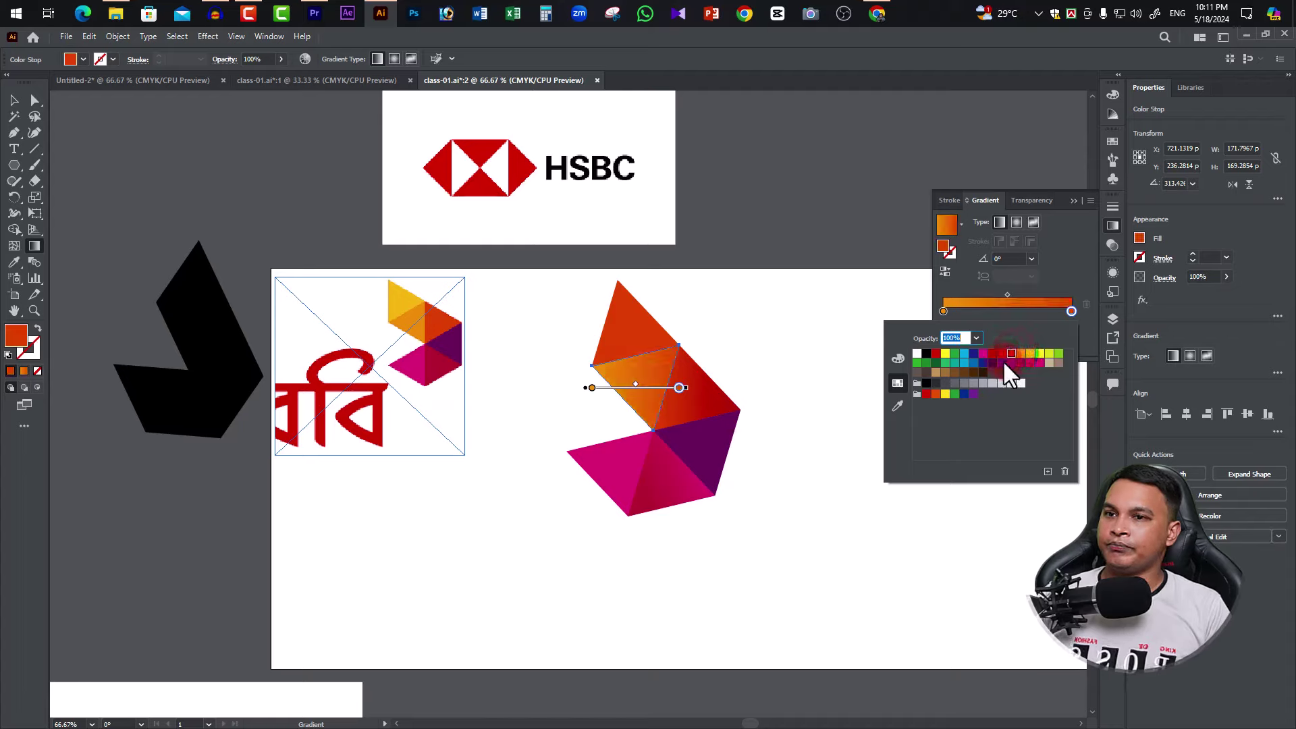
pyautogui.click(1051, 252)
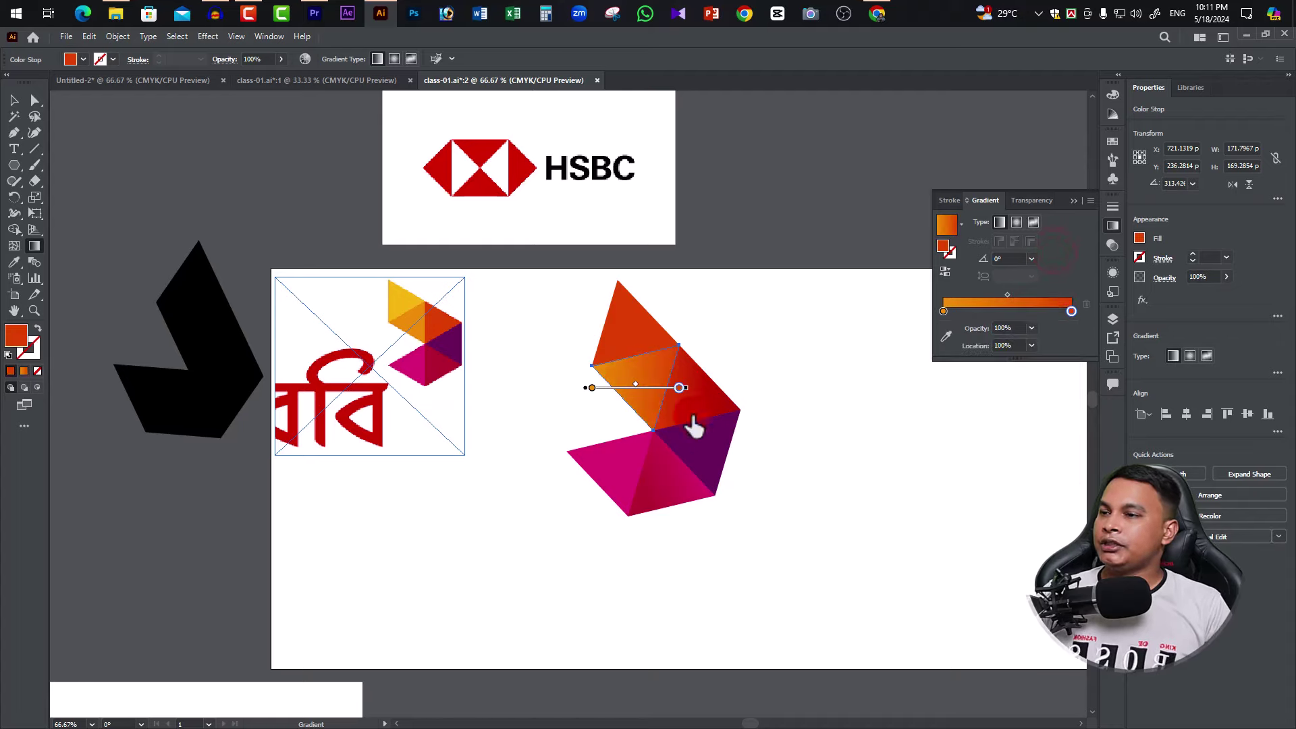
pyautogui.click(15, 101)
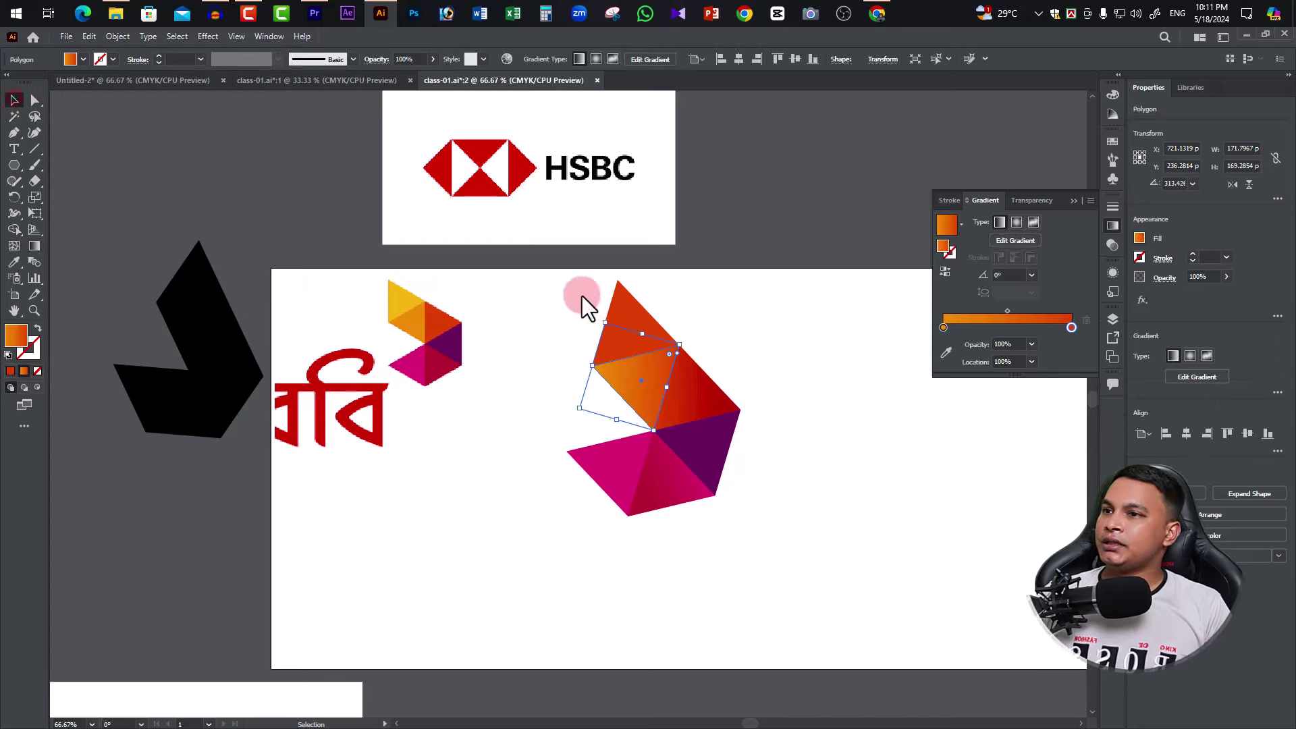
# Step: Fill the top triangle with a linear gradient using yellow sampled from the logo and bright yellow
pyautogui.click(626, 310)
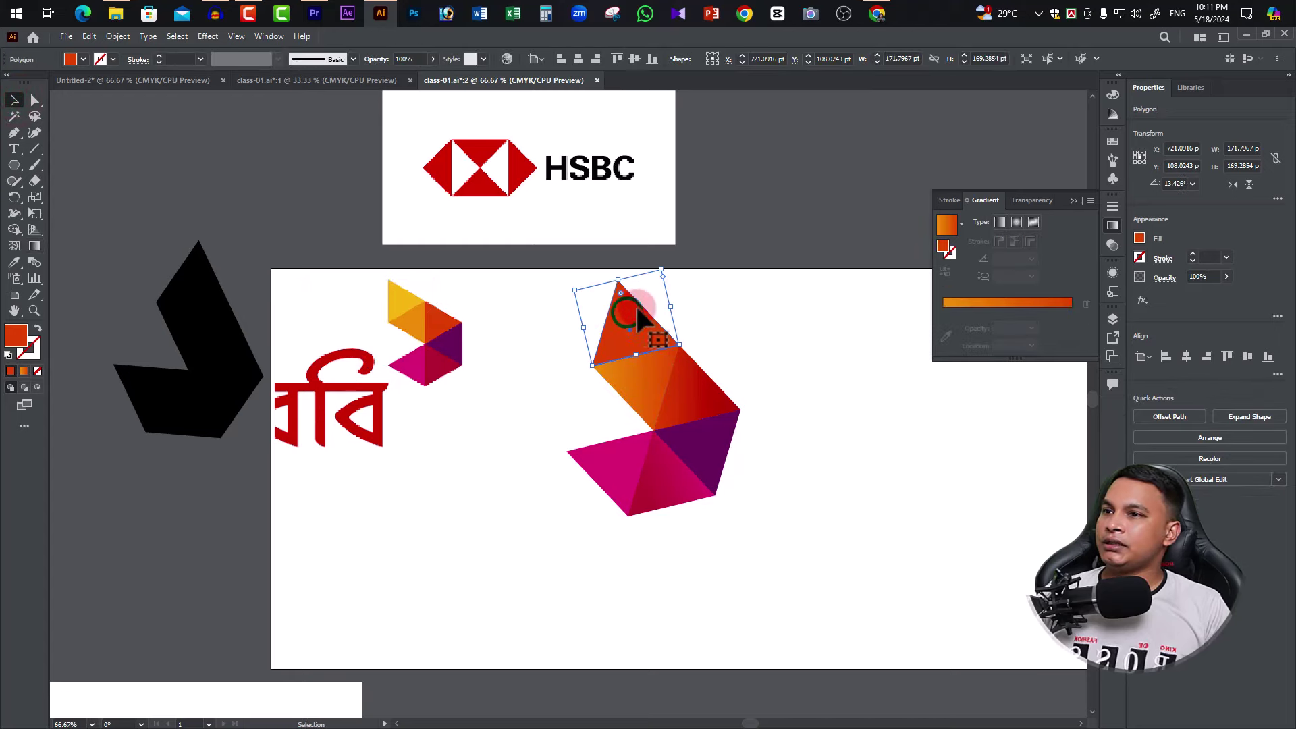
pyautogui.click(999, 221)
pyautogui.click(946, 351)
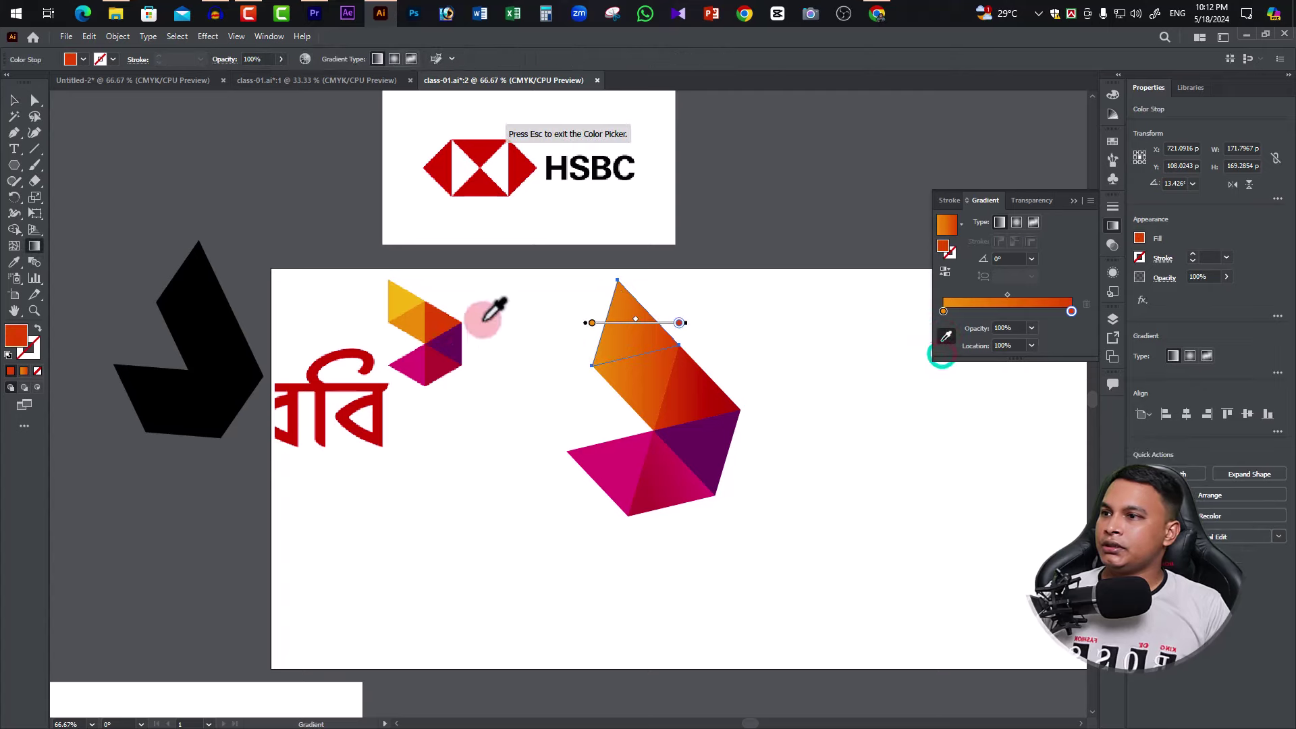
pyautogui.click(403, 301)
pyautogui.press('Escape')
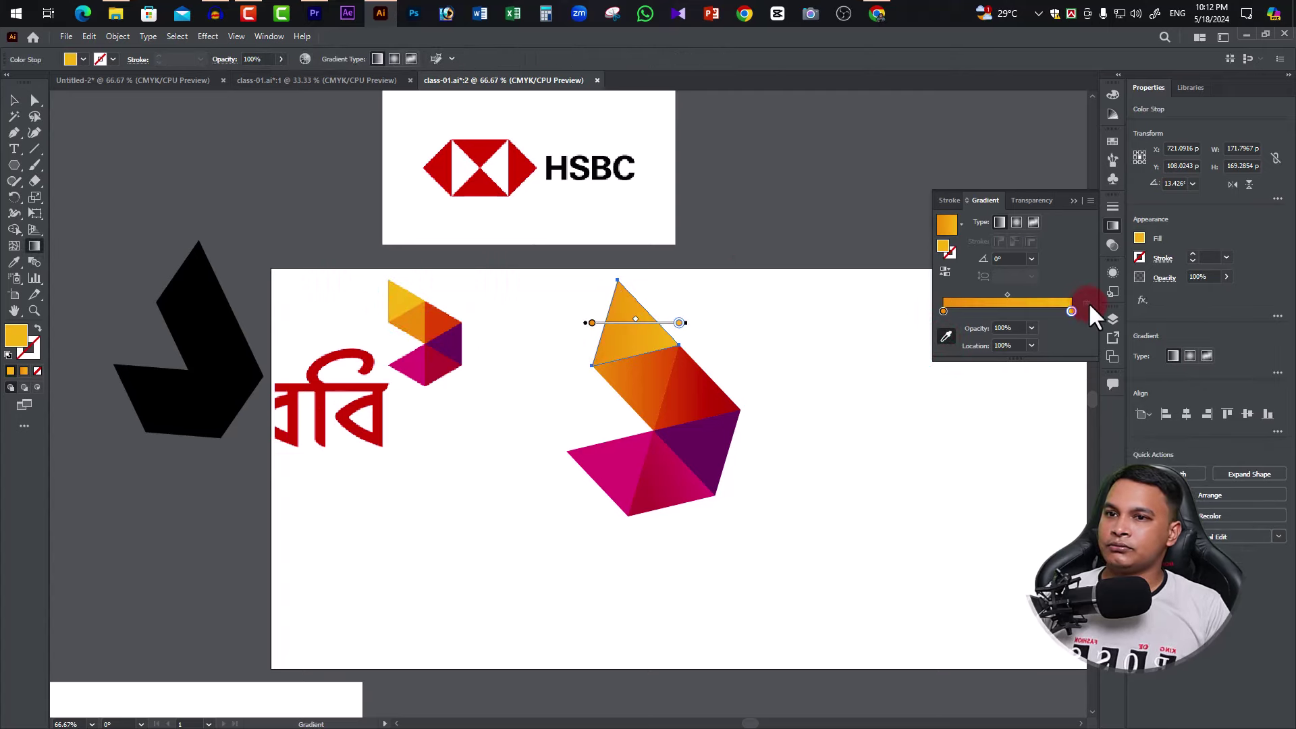
pyautogui.doubleClick(943, 311)
pyautogui.click(945, 353)
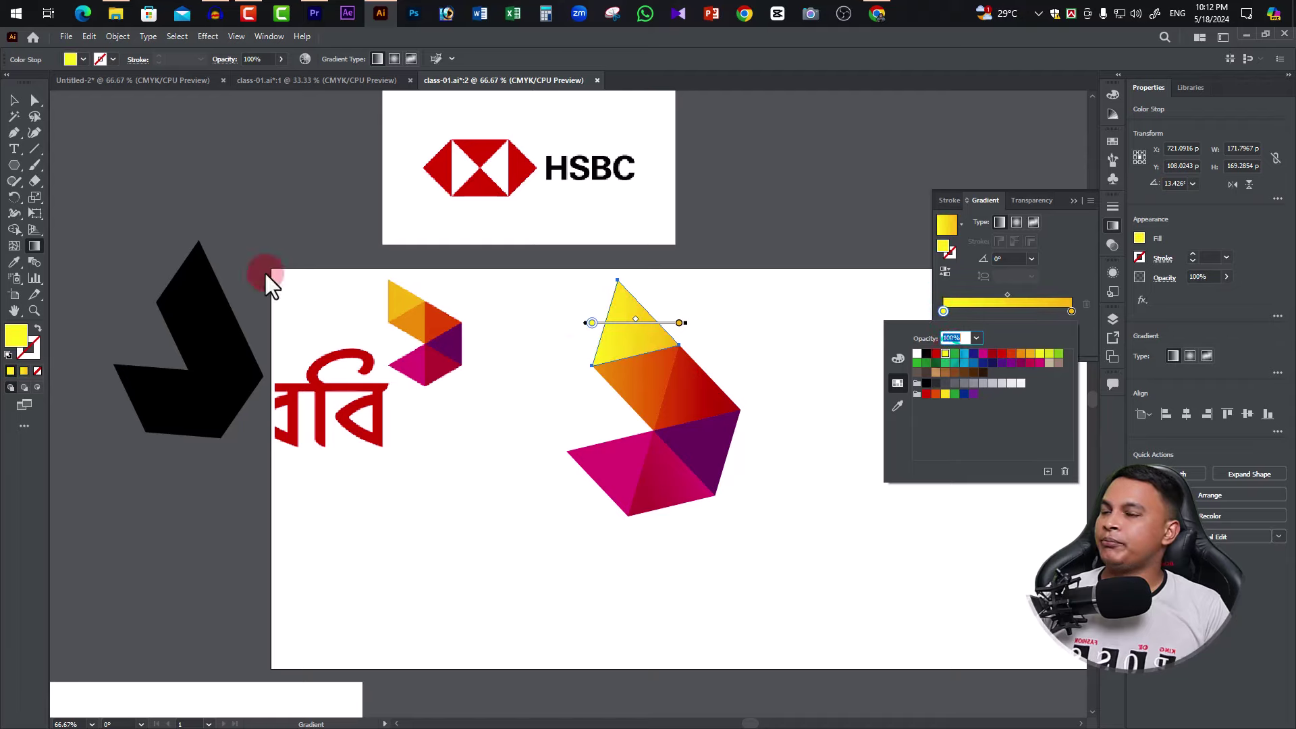
pyautogui.press('Escape')
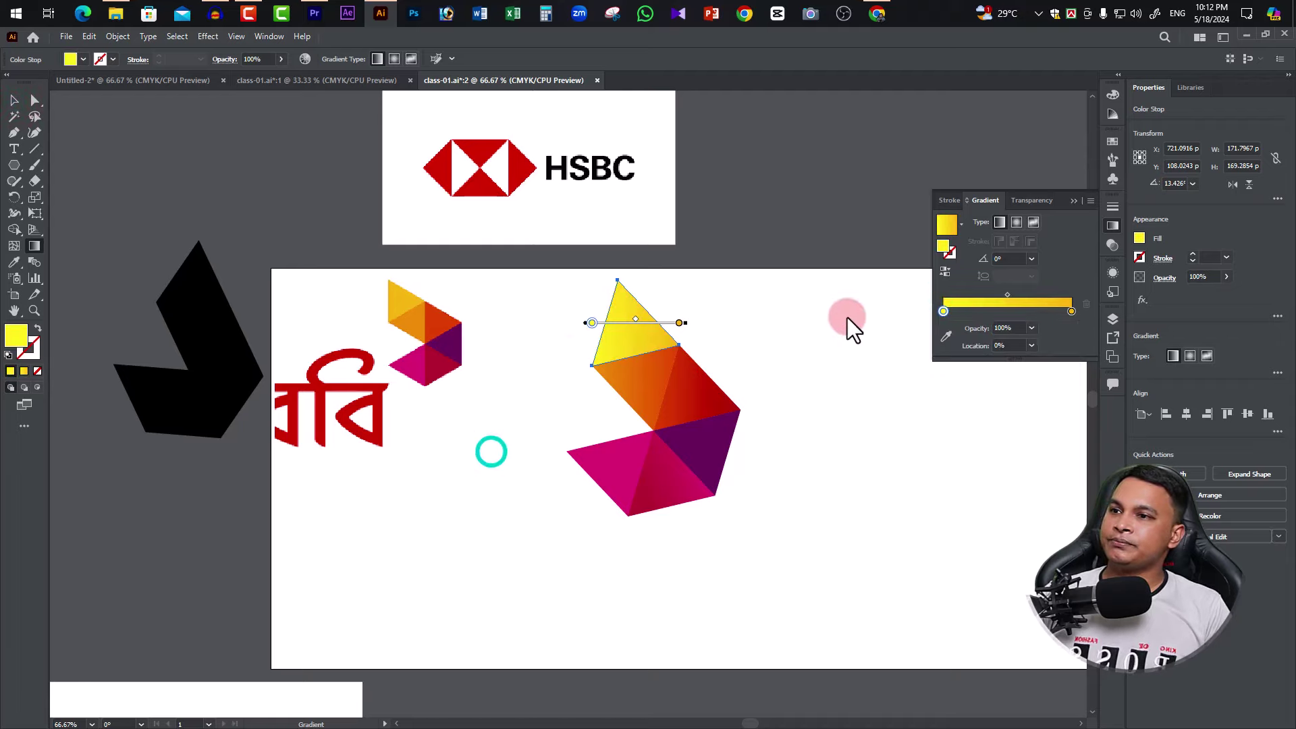
# Step: Marquee-select all pieces of the recreated logo
pyautogui.click(14, 100)
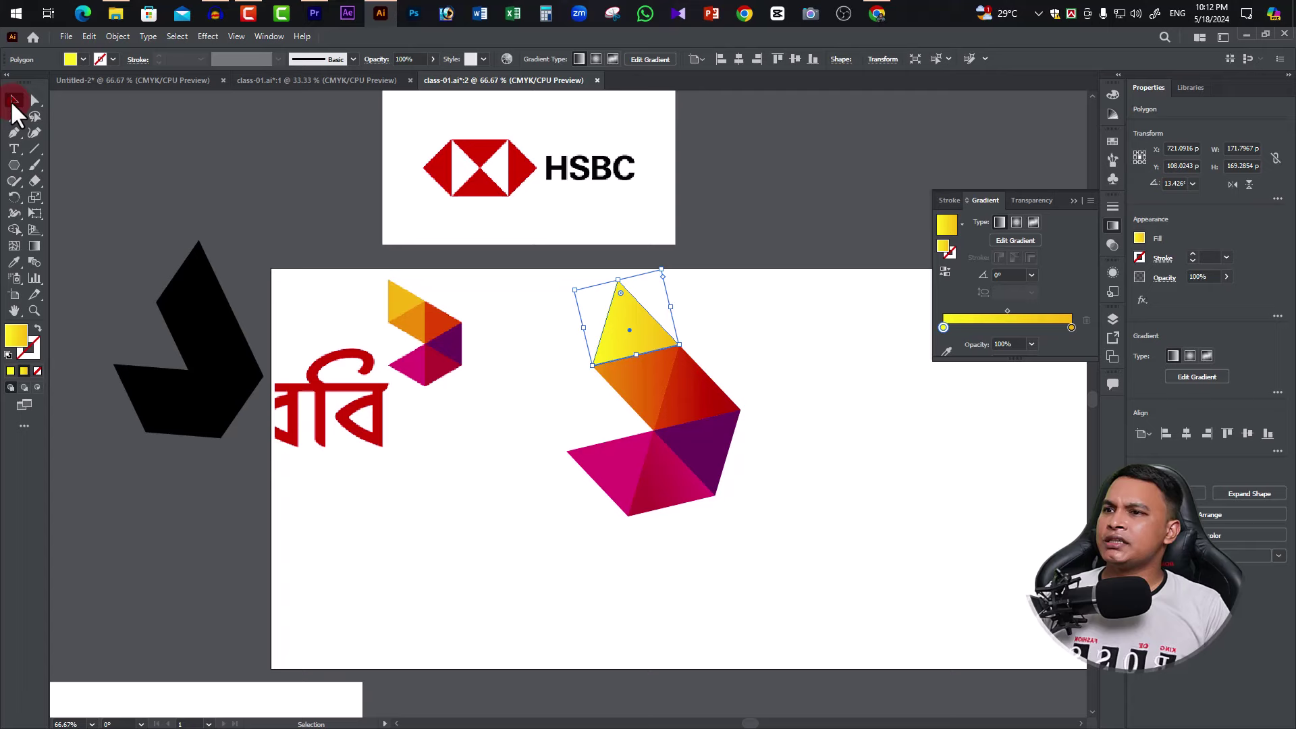
pyautogui.click(794, 345)
pyautogui.moveTo(758, 538); pyautogui.dragTo(564, 286)
# Step: Group the selected gradient pieces of the recreated logo into one object
pyautogui.rightClick(660, 387)
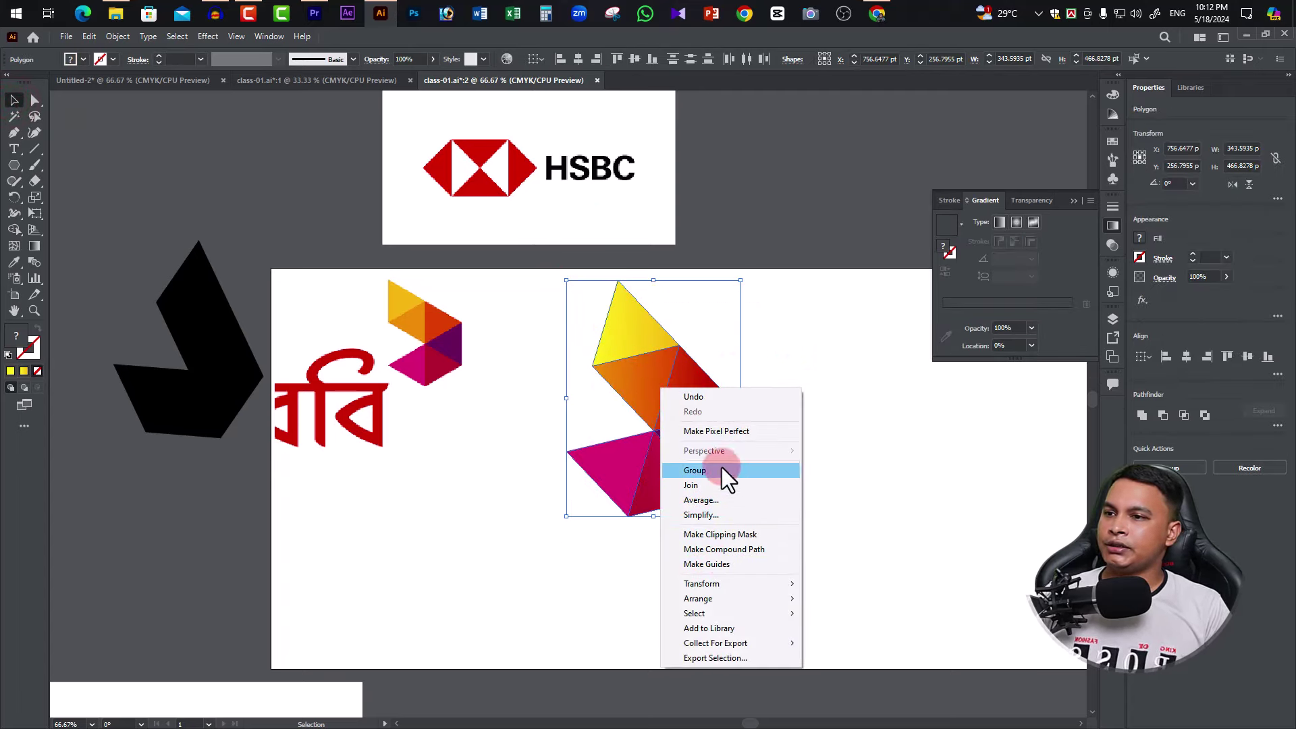
pyautogui.click(700, 470)
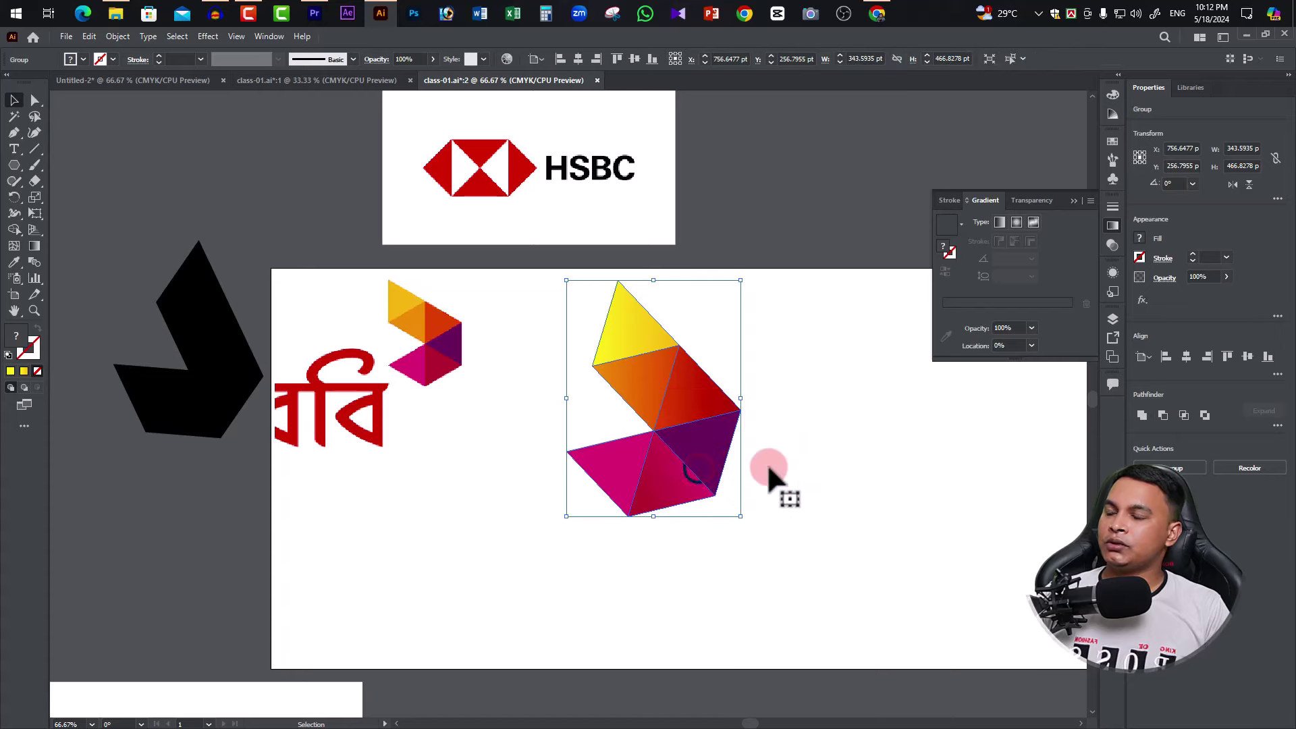
pyautogui.click(819, 394)
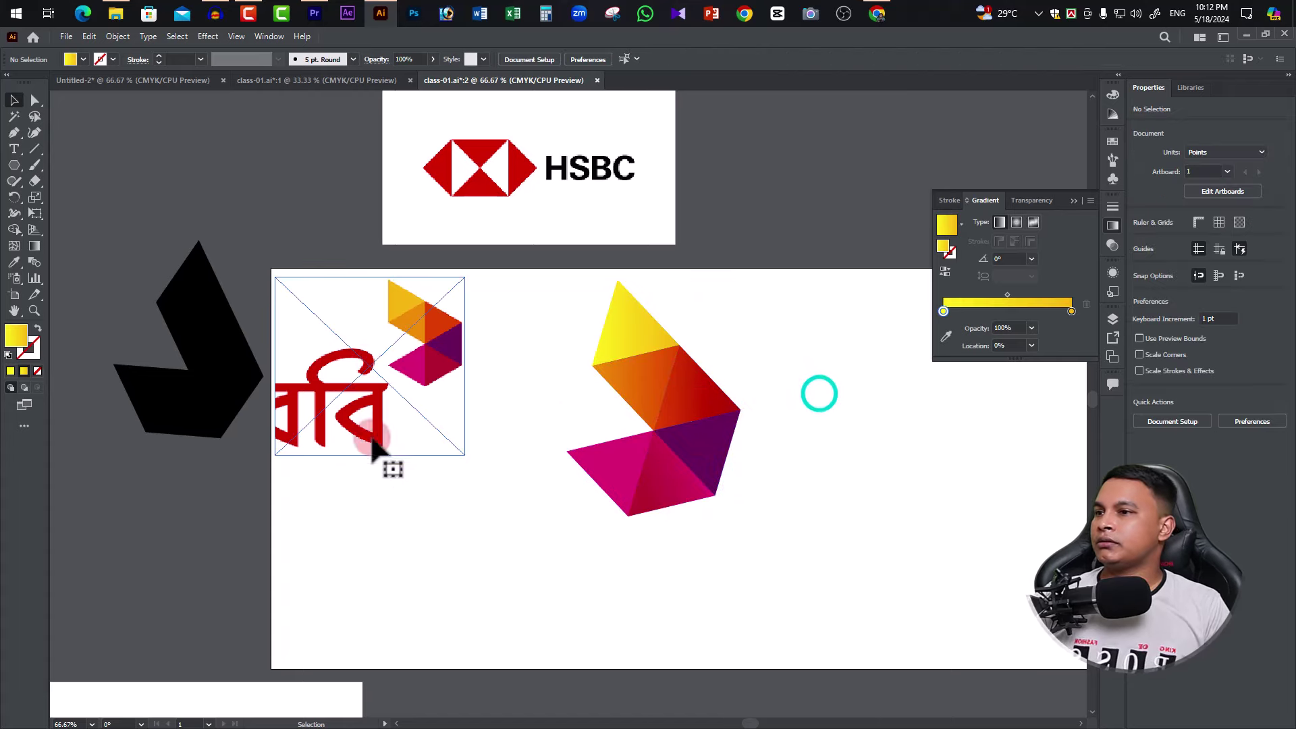
pyautogui.keyDown('alt'); pyautogui.click(603, 430); pyautogui.keyUp('alt')
# Step: Enlarge the original Robi logo image, move it left beside the copy, and zoom out
pyautogui.click(438, 355)
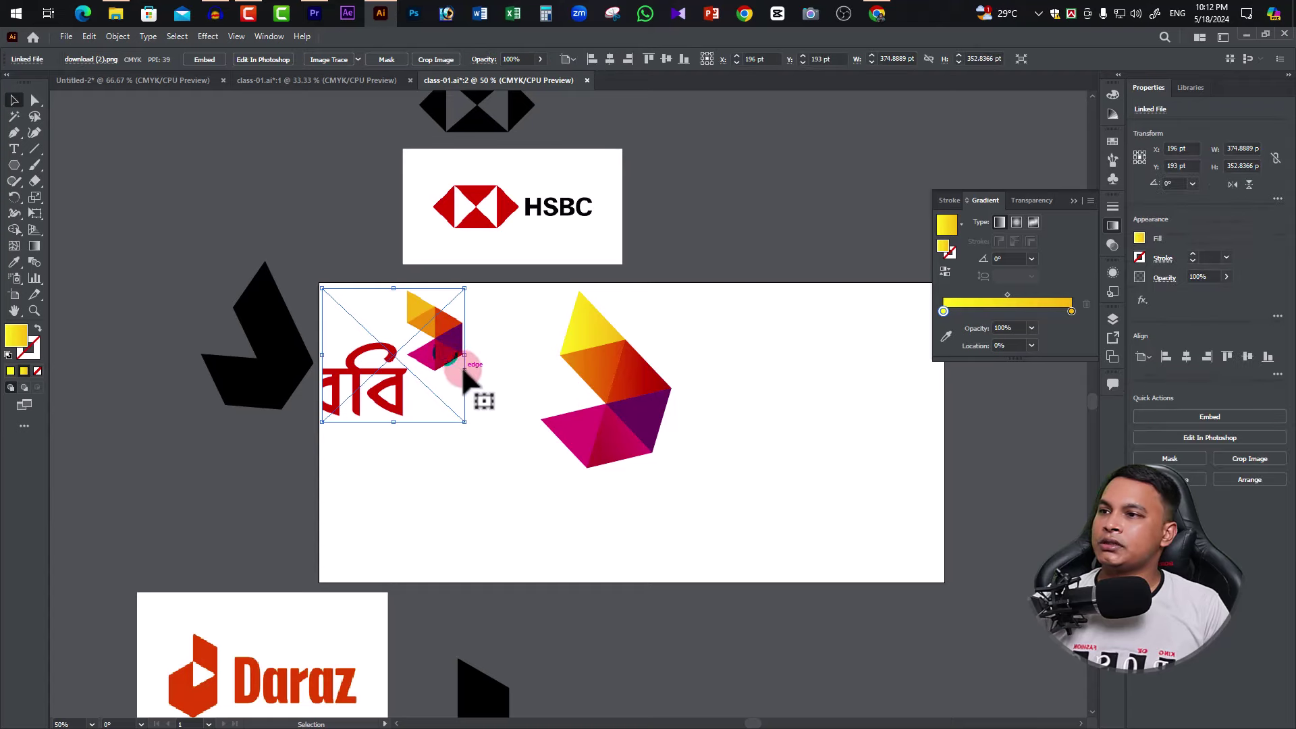
pyautogui.moveTo(464, 355)
pyautogui.mouseDown()
pyautogui.moveTo(549, 355)
pyautogui.moveTo(477, 404)
pyautogui.moveTo(432, 465)
pyautogui.mouseUp()
pyautogui.click(780, 424)
pyautogui.keyDown('alt'); pyautogui.click(663, 461); pyautogui.keyUp('alt')
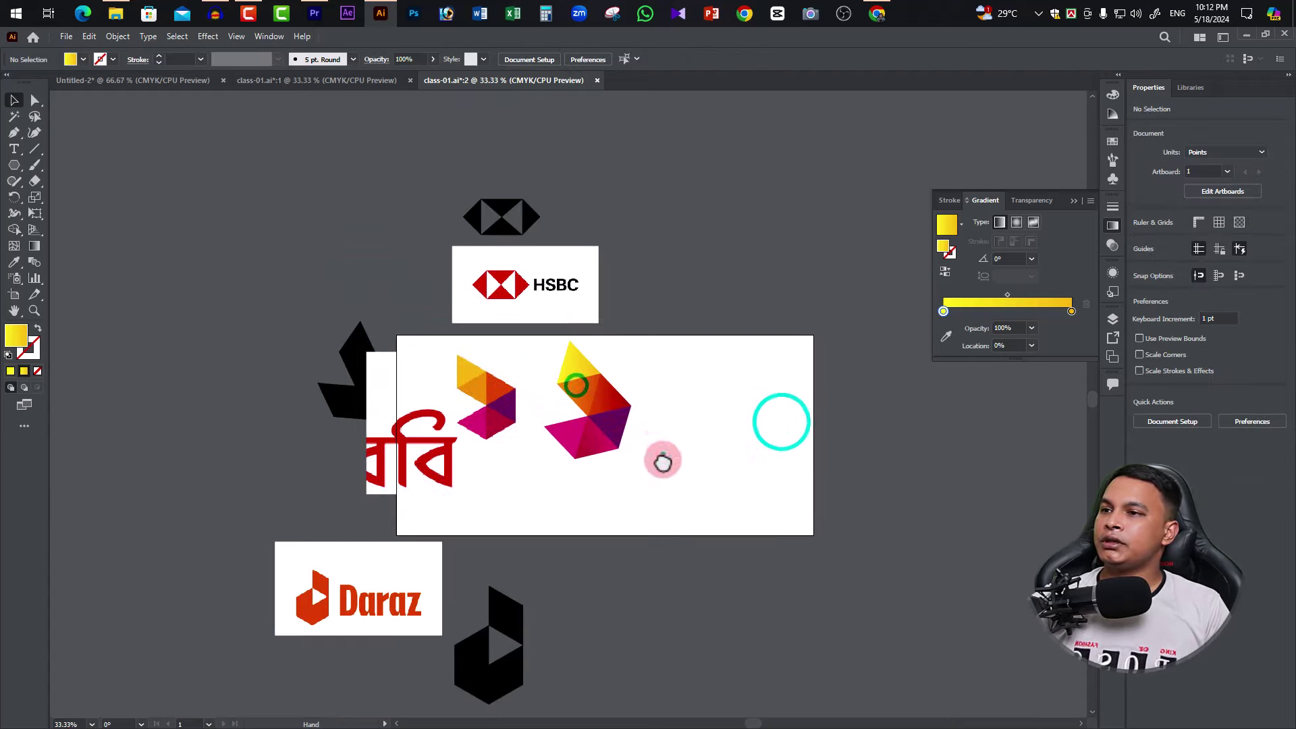
pyautogui.click(660, 455)
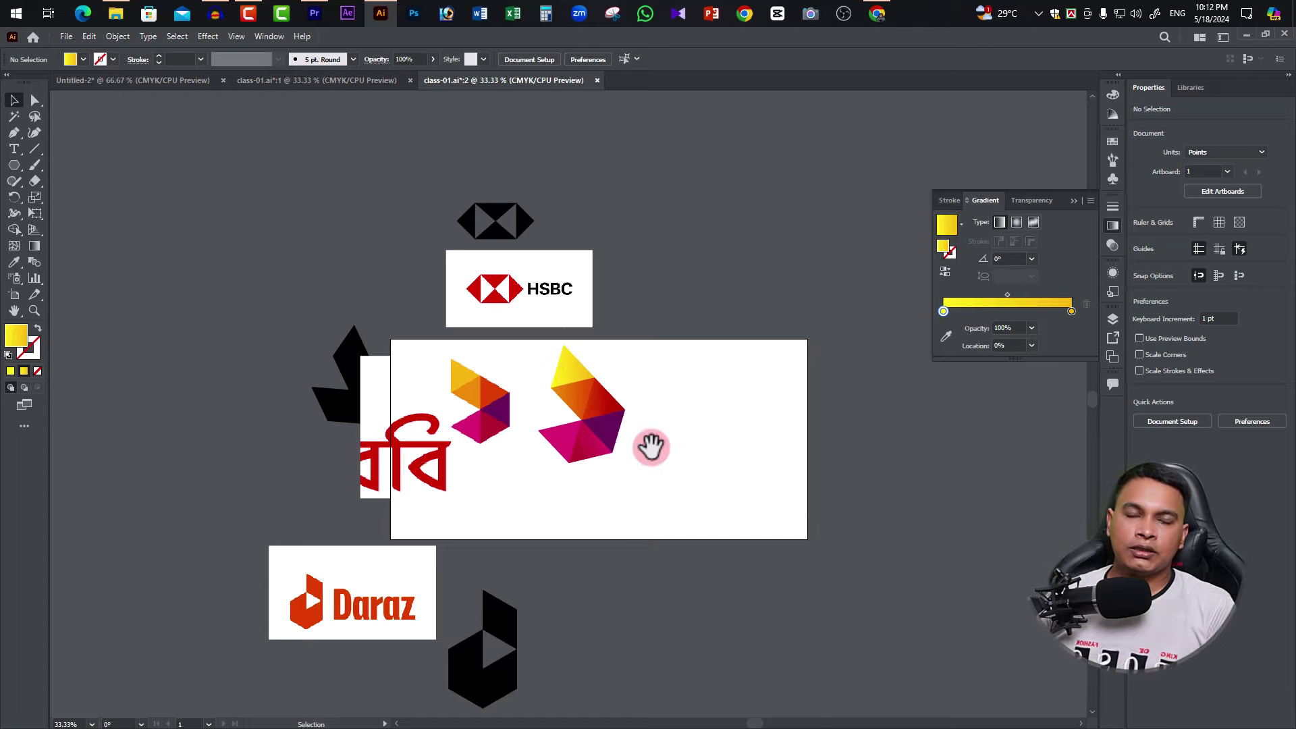